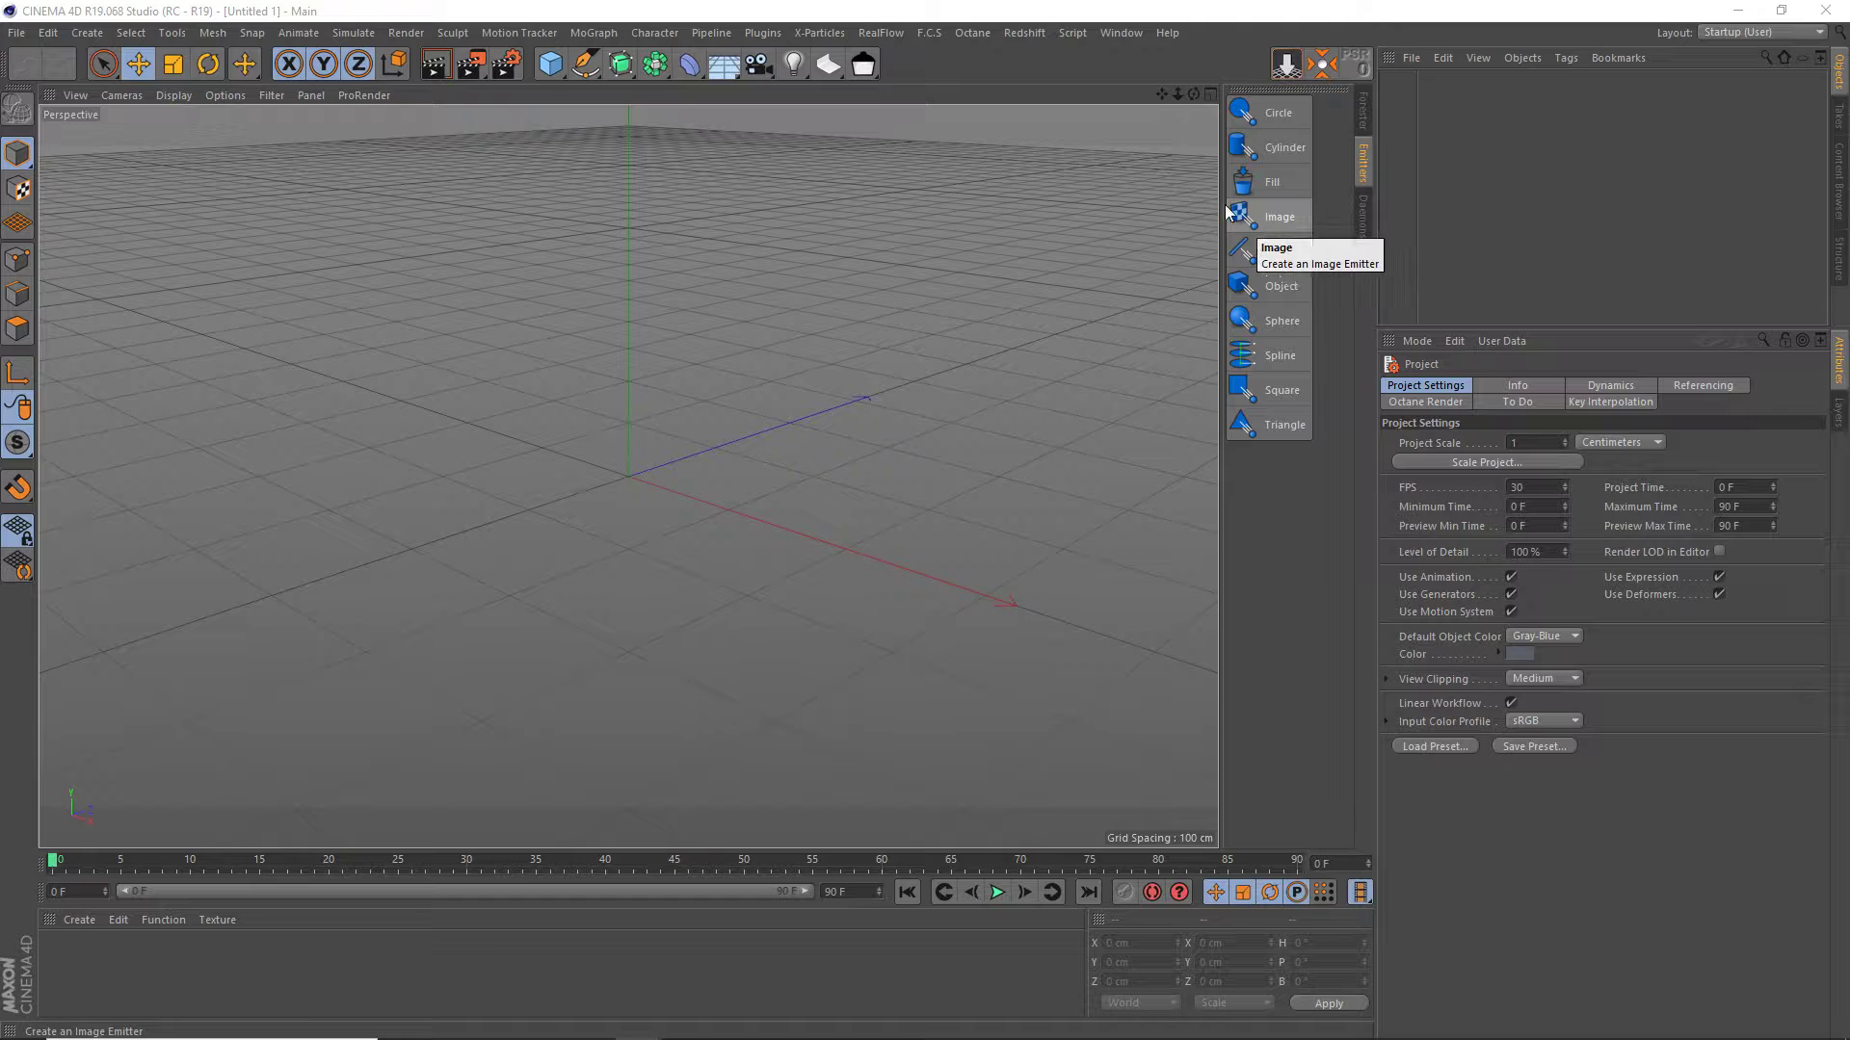
- Add a cube and resize it into a 798 × 20 × 846 cm floor slab
{"action": "left_click", "coordinate": [550, 64]}
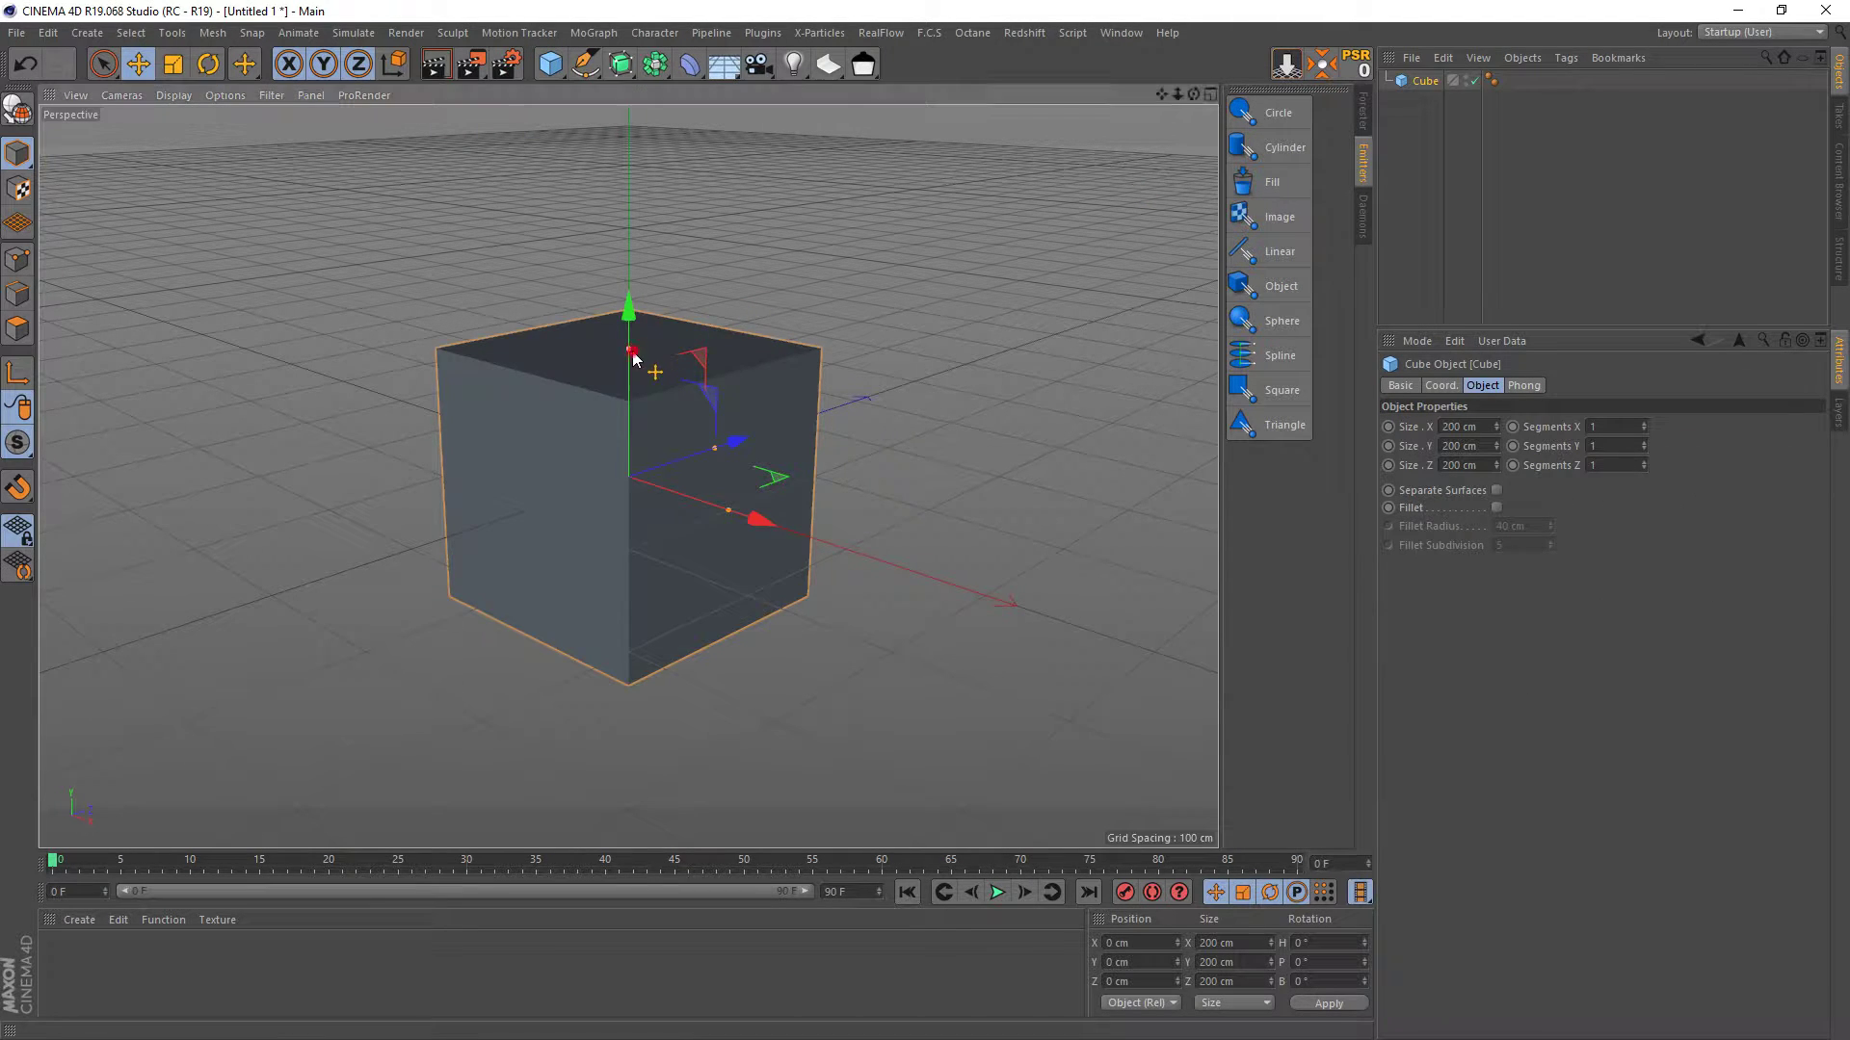
{"action": "left_click_drag", "start_coordinate": [632, 351], "coordinate": [628, 470]}
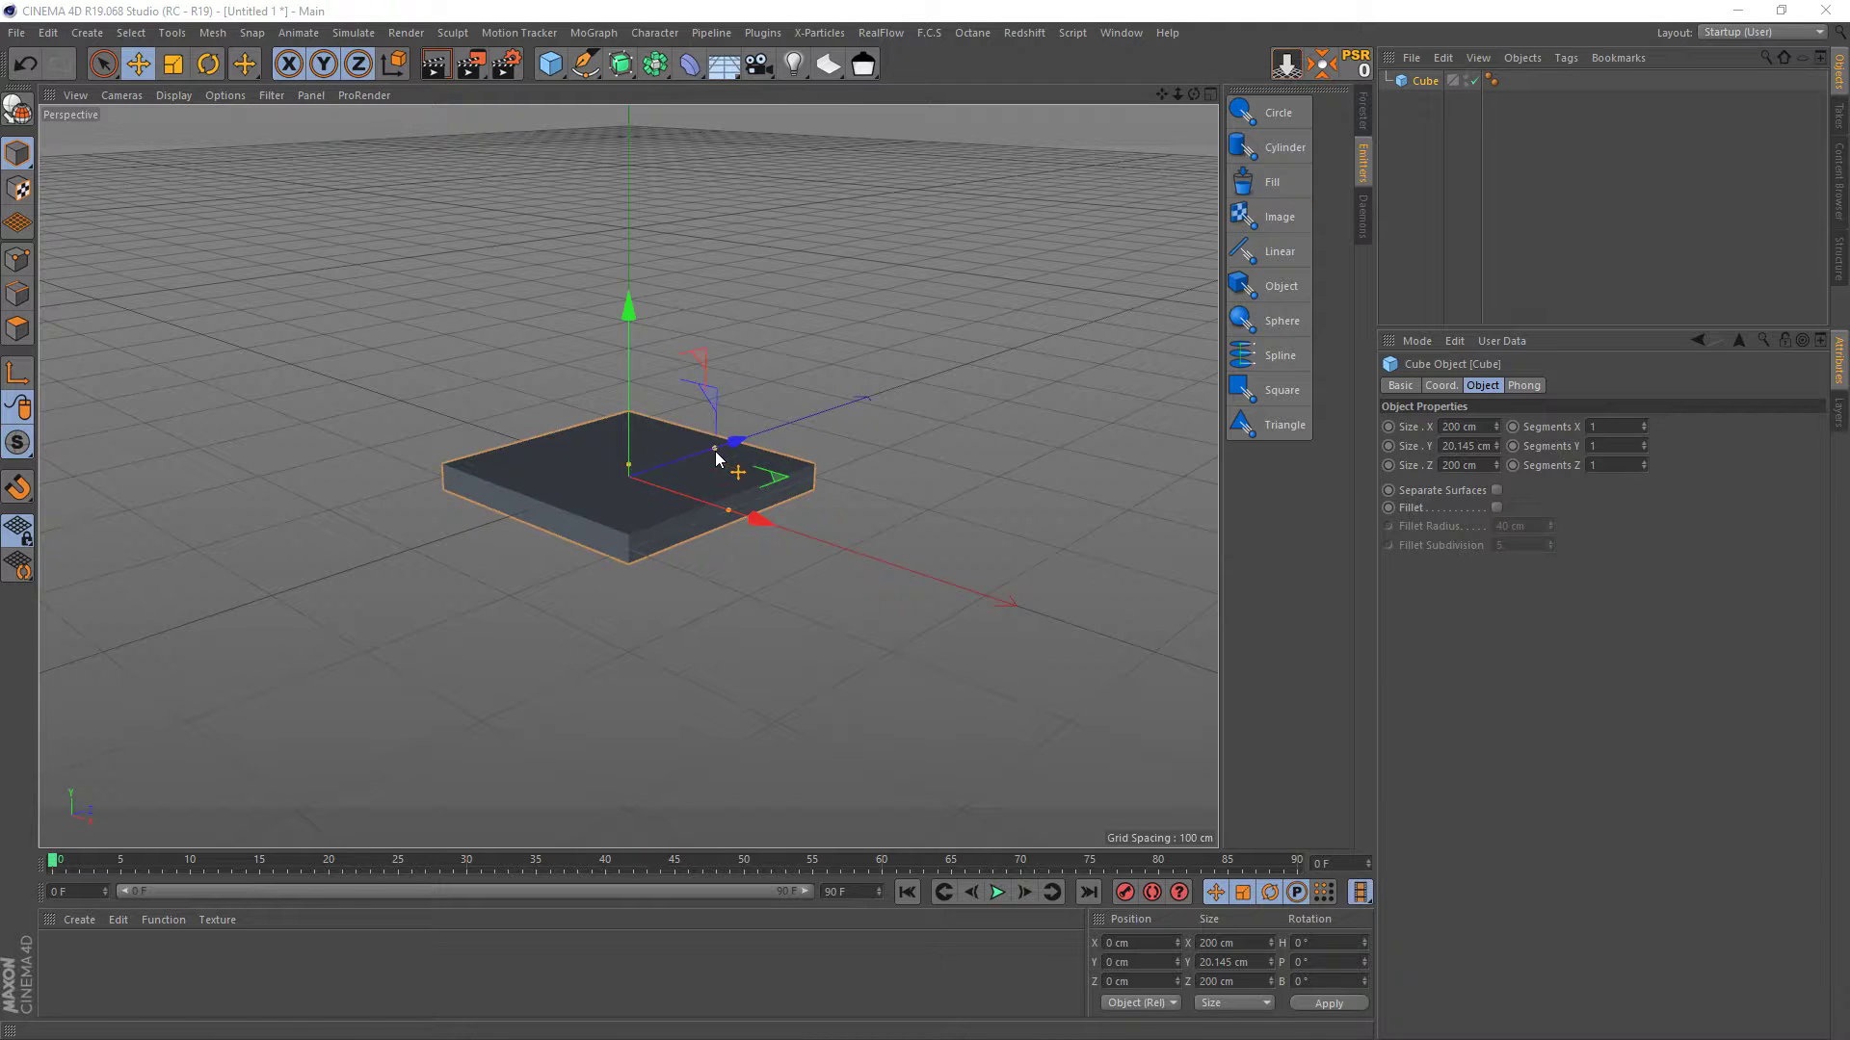
{"action": "left_click_drag", "start_coordinate": [715, 458], "coordinate": [925, 379]}
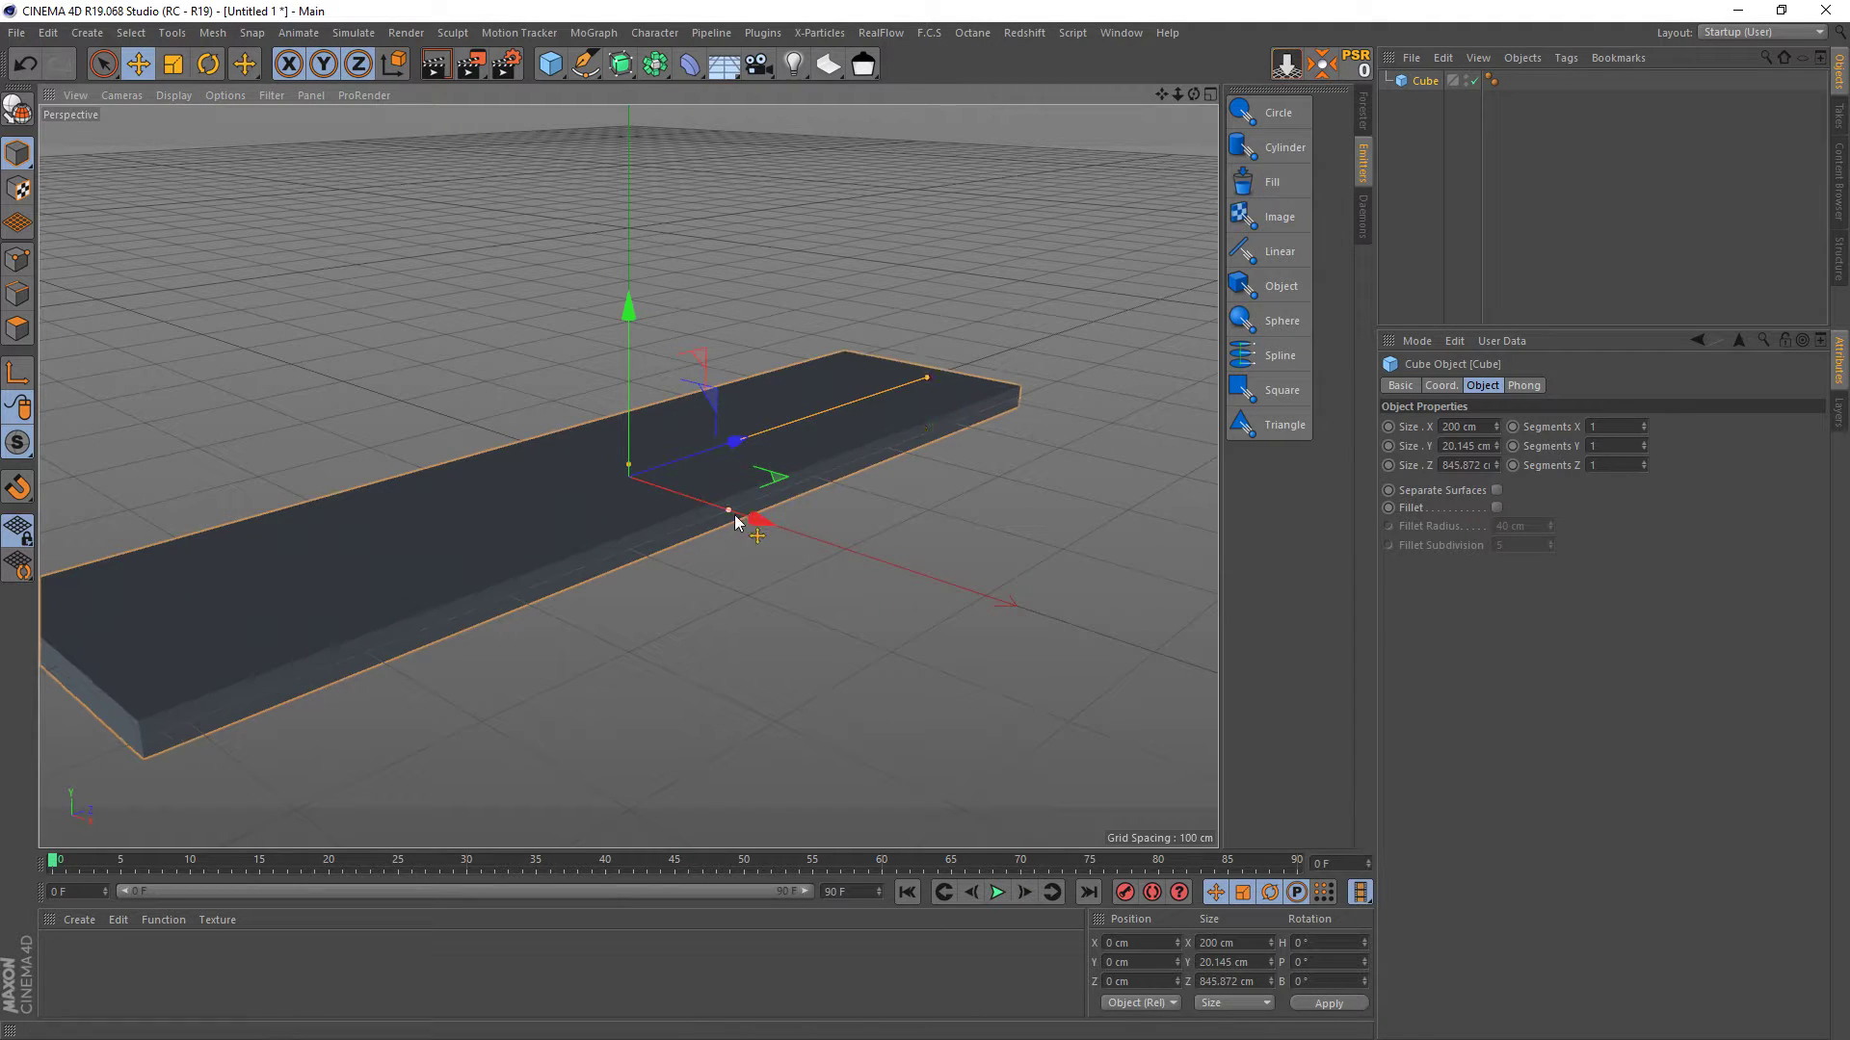
{"action": "left_click_drag", "start_coordinate": [734, 523], "coordinate": [1082, 773]}
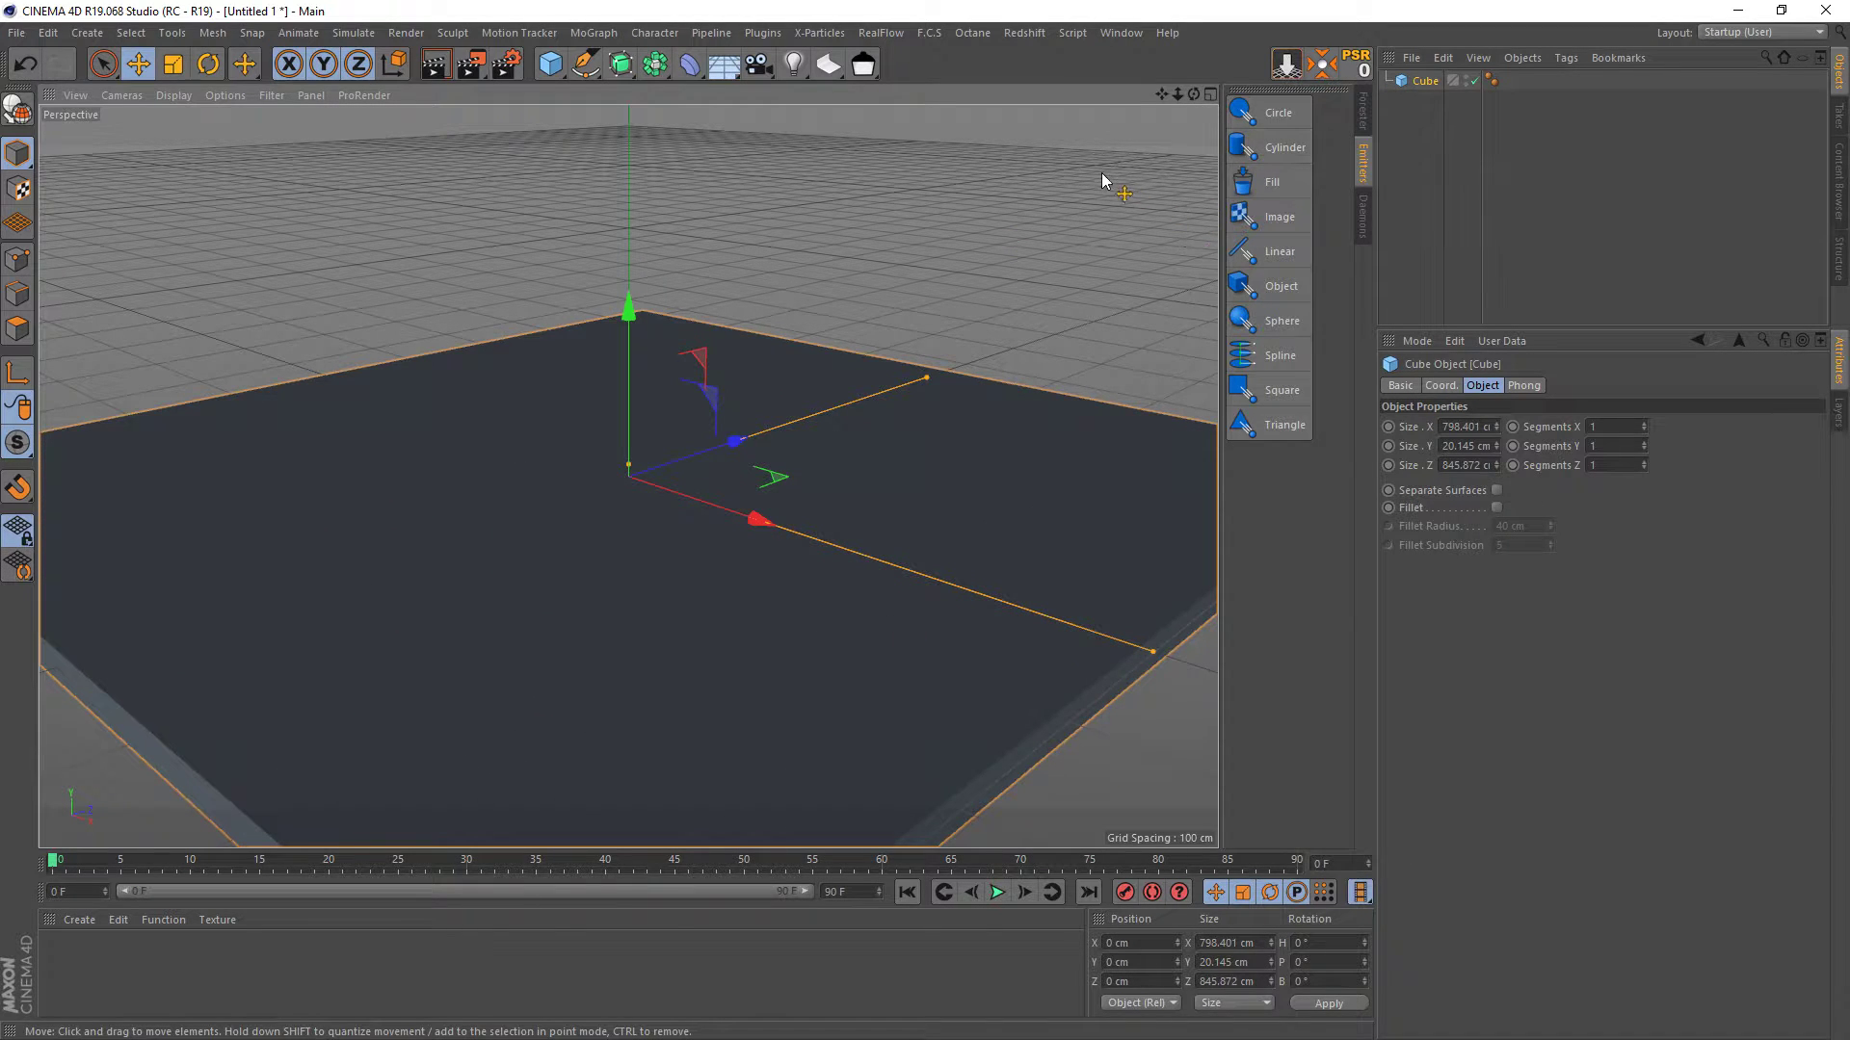
{"action": "left_click_drag", "start_coordinate": [1085, 181], "coordinate": [1000, 258], "text": "alt"}
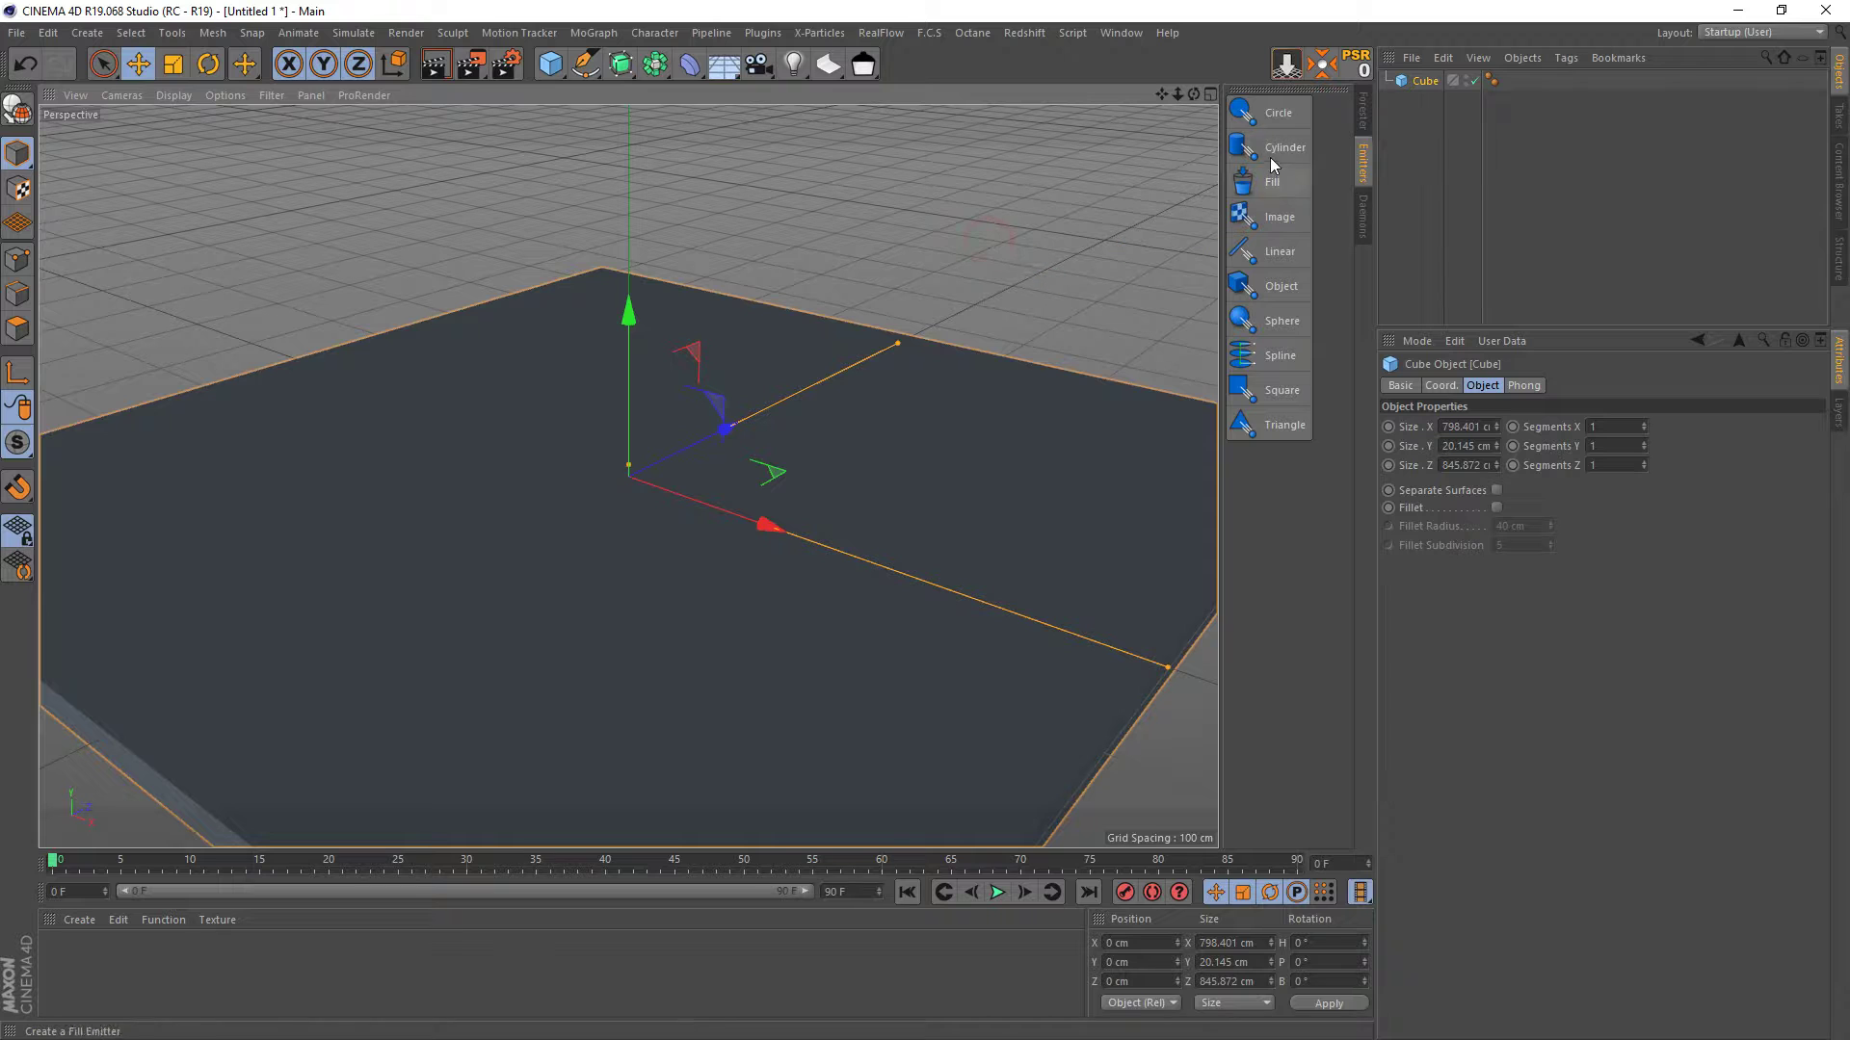
- Add a RealFlow Circle emitter, raise it 258 cm above the floor and tilt it −41.6°
{"action": "left_click", "coordinate": [1273, 116]}
{"action": "mouse_move", "coordinate": [766, 318]}
{"action": "left_mouse_down", "text": "alt"}
{"action": "mouse_move", "coordinate": [744, 309]}
{"action": "mouse_move", "coordinate": [728, 351]}
{"action": "mouse_move", "coordinate": [700, 171]}
{"action": "left_mouse_up", "text": "alt"}
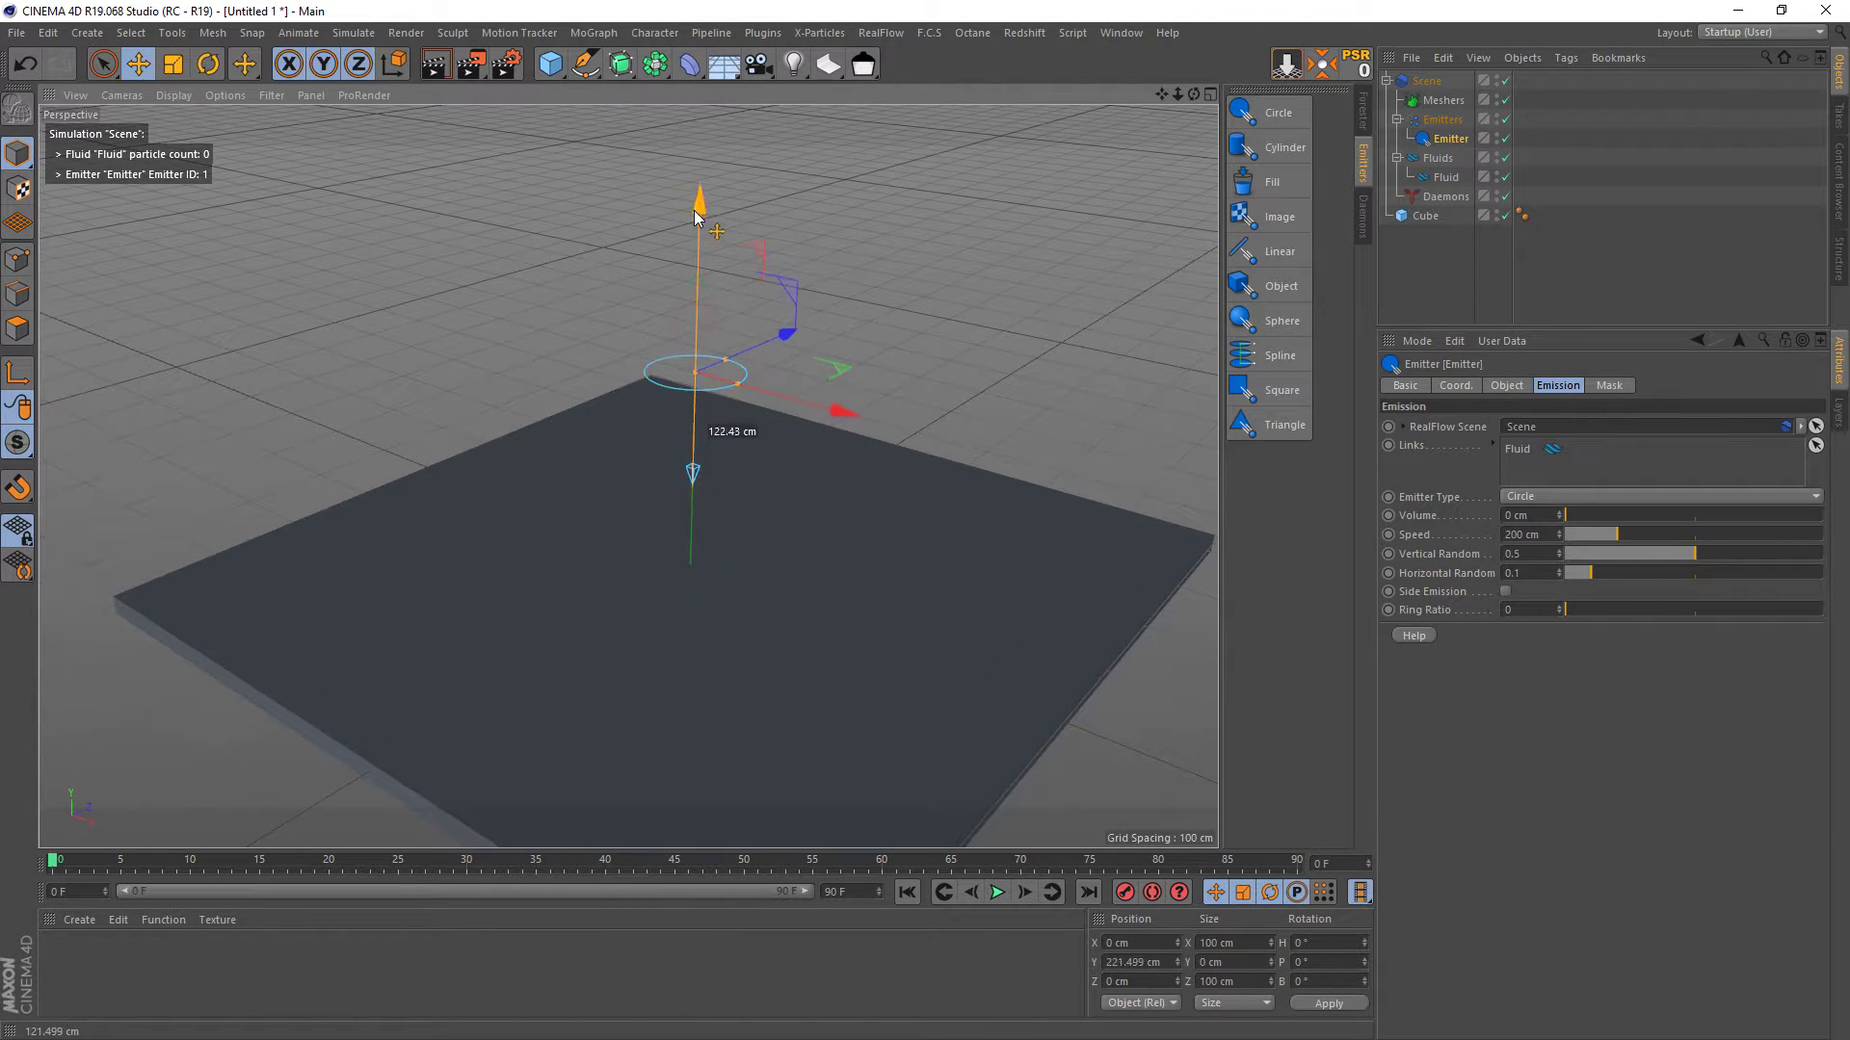
{"action": "mouse_move", "coordinate": [628, 475]}
{"action": "left_mouse_down", "text": "alt"}
{"action": "mouse_move", "coordinate": [727, 287]}
{"action": "mouse_move", "coordinate": [844, 355]}
{"action": "mouse_move", "coordinate": [766, 342]}
{"action": "mouse_move", "coordinate": [686, 221]}
{"action": "mouse_move", "coordinate": [703, 344]}
{"action": "mouse_move", "coordinate": [768, 387]}
{"action": "mouse_move", "coordinate": [789, 339]}
{"action": "left_mouse_up", "text": "alt"}
{"action": "key", "text": "r"}
- Run the simulation to frame 63 so about 5460 particles spray onto the slab
{"action": "key", "text": "F8"}
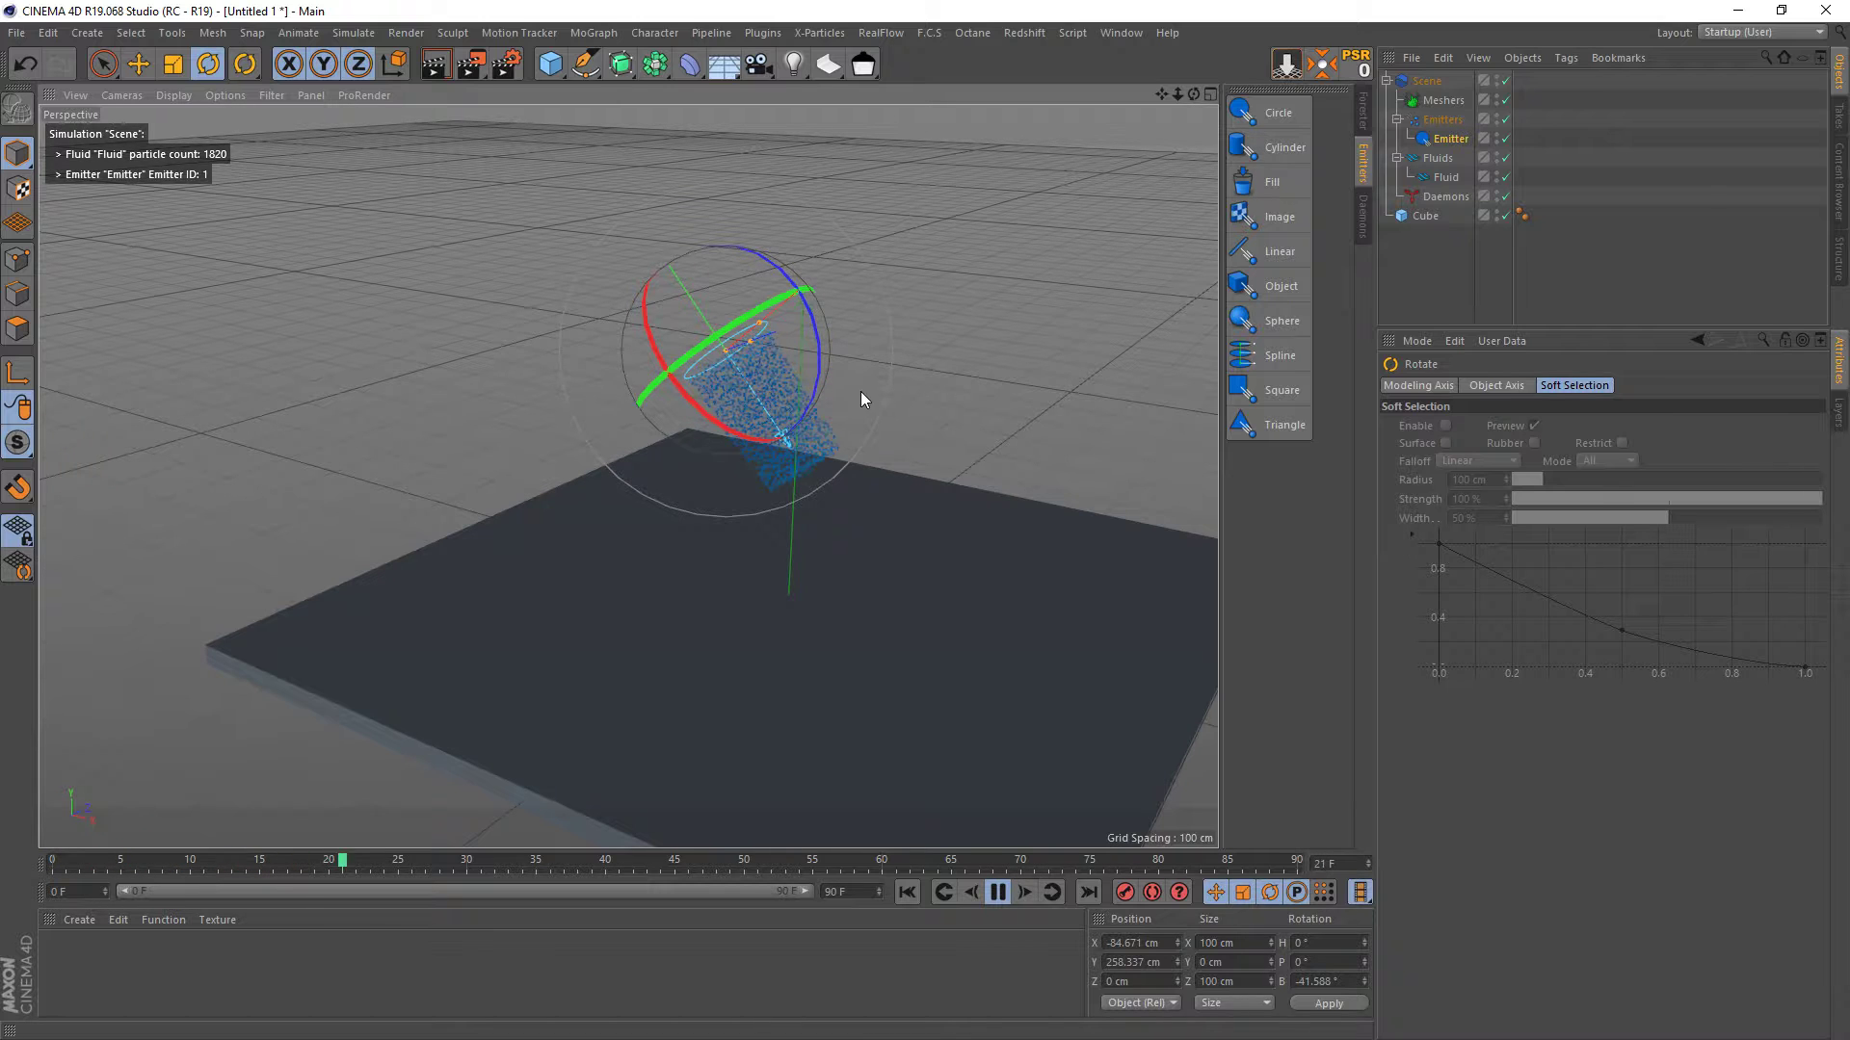
{"action": "key", "text": "F8"}
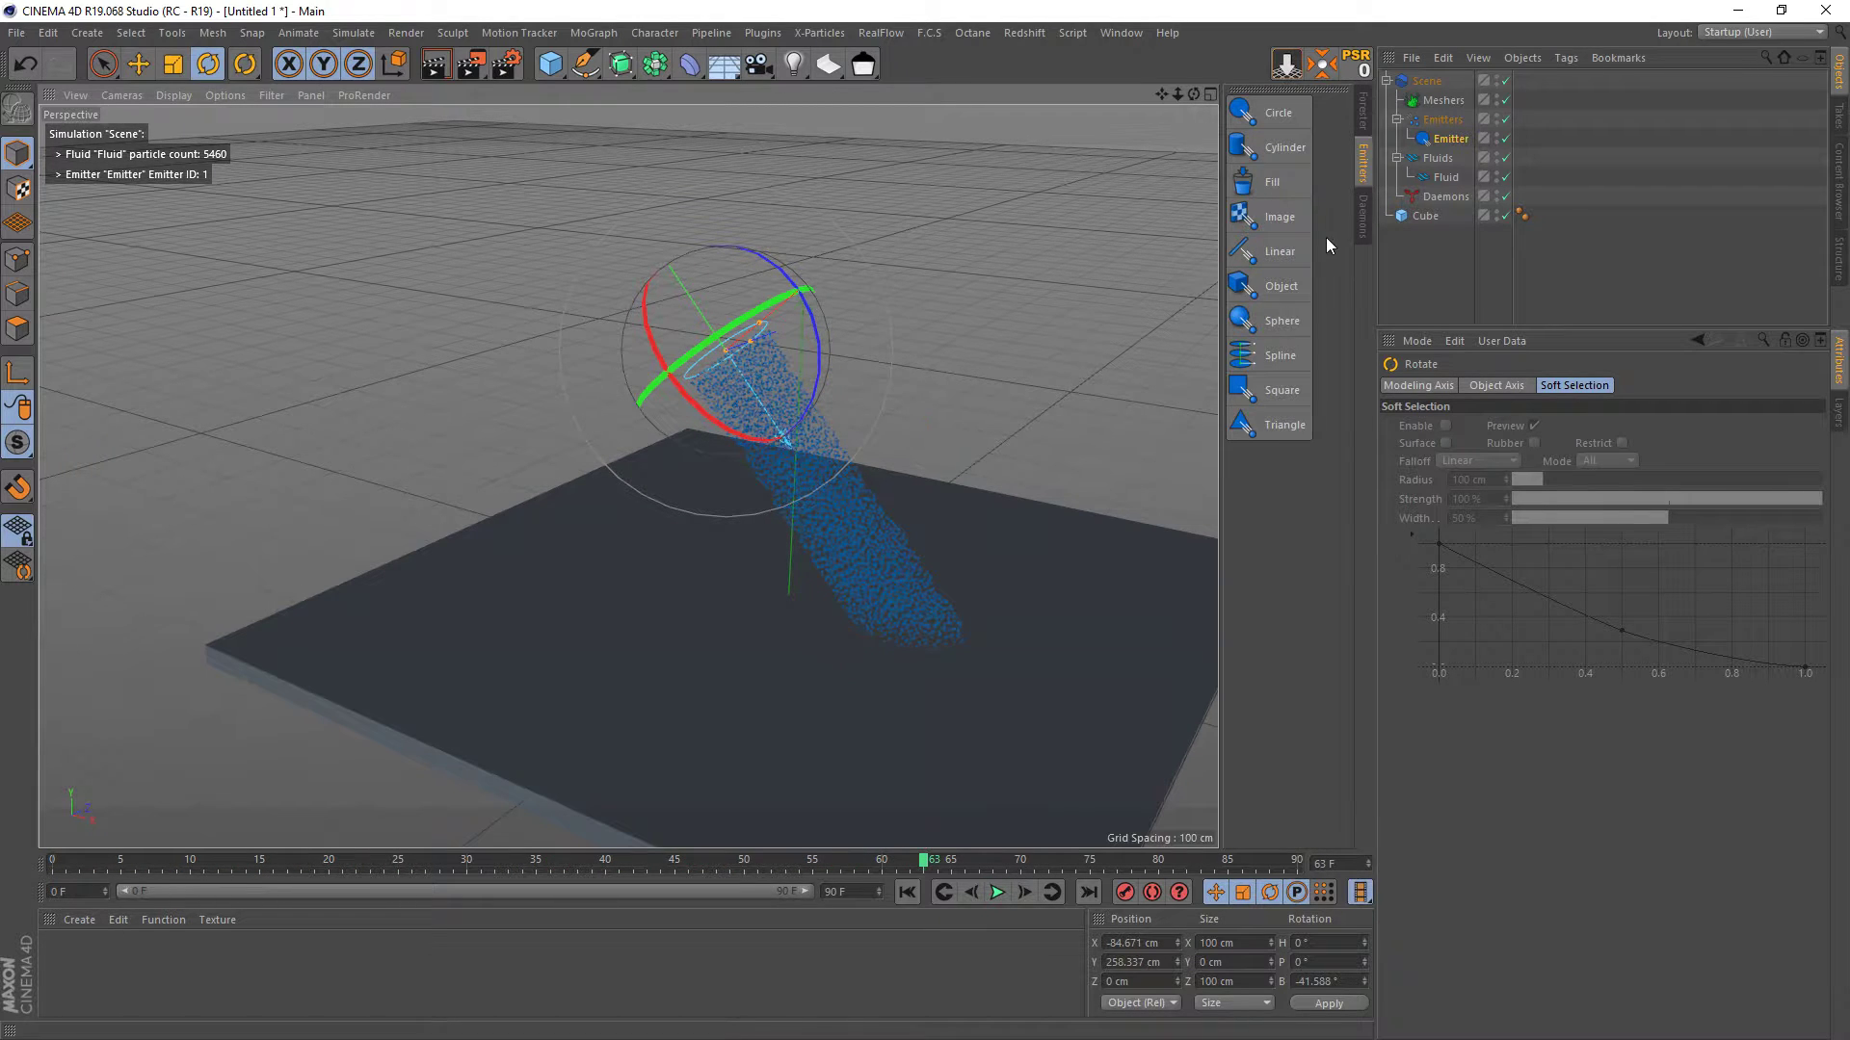
{"action": "left_click", "coordinate": [1427, 81]}
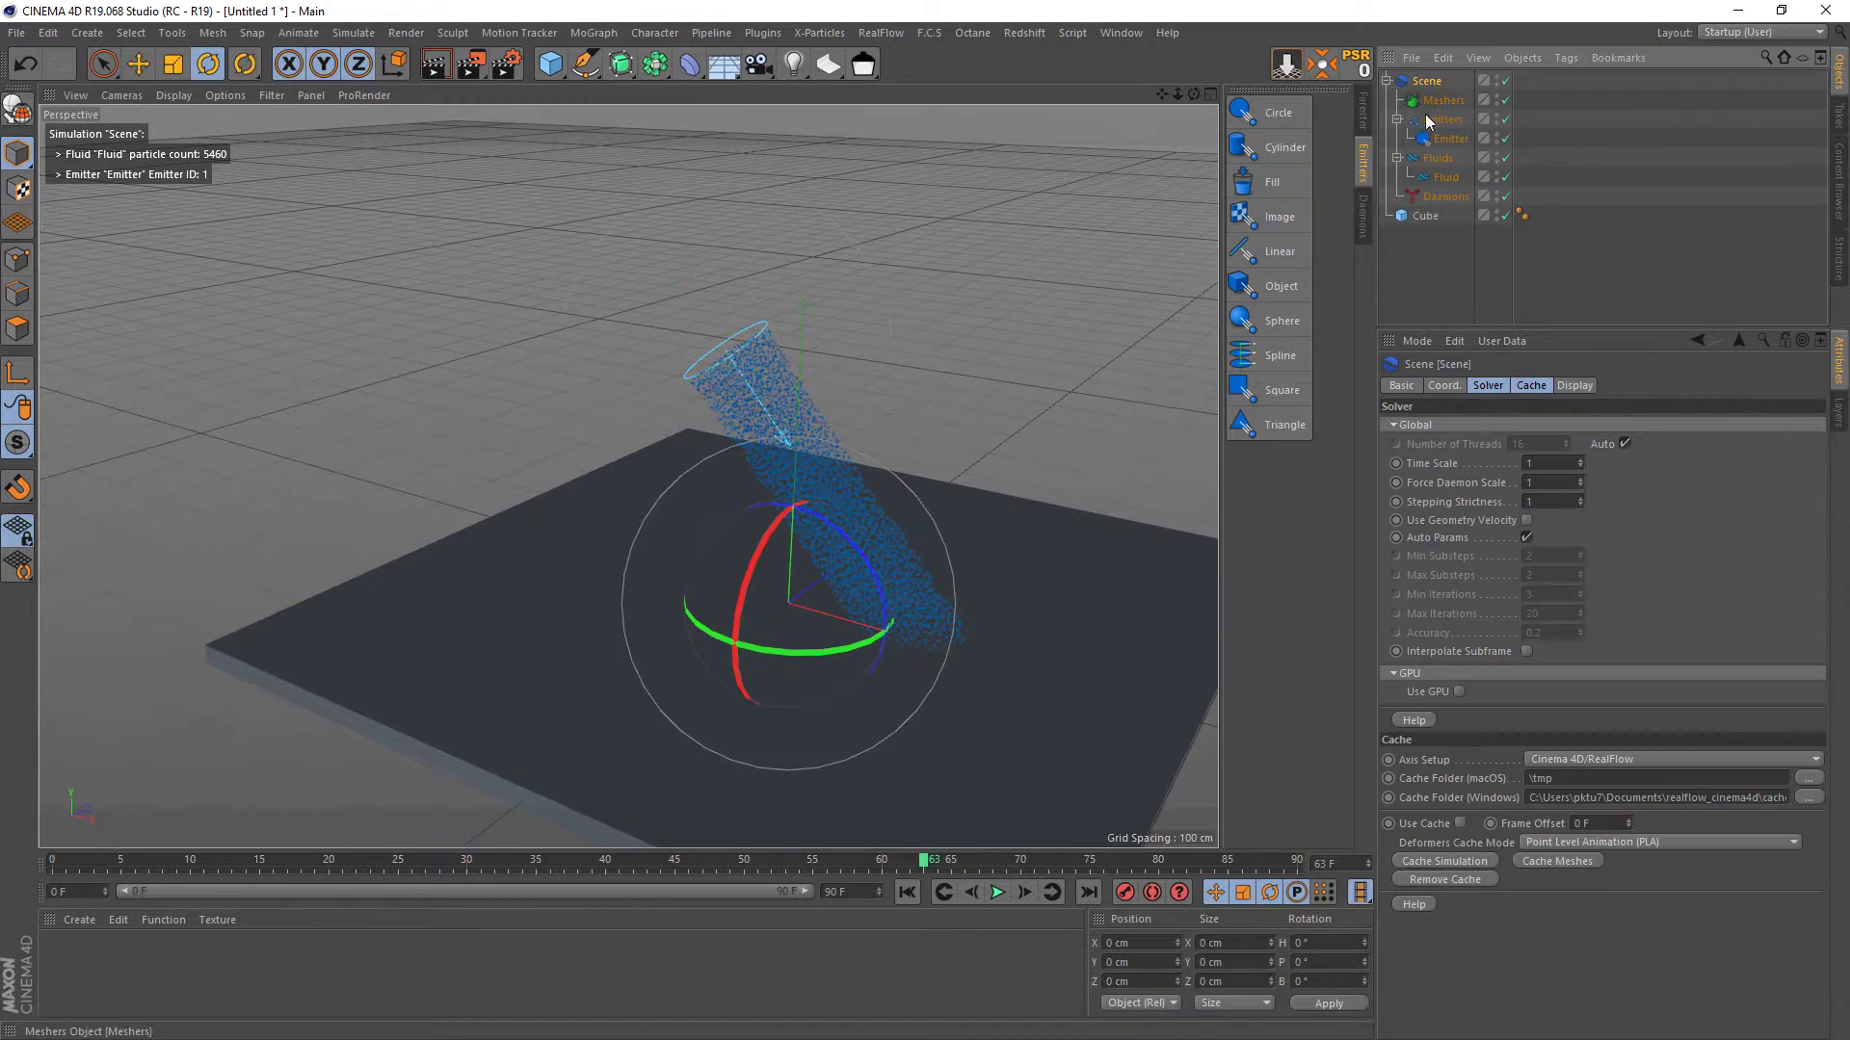
- Enable Use GPU, display fluid particles at size 5 with Automatic Range, and rewind to frame 0
{"action": "left_click", "coordinate": [1459, 692]}
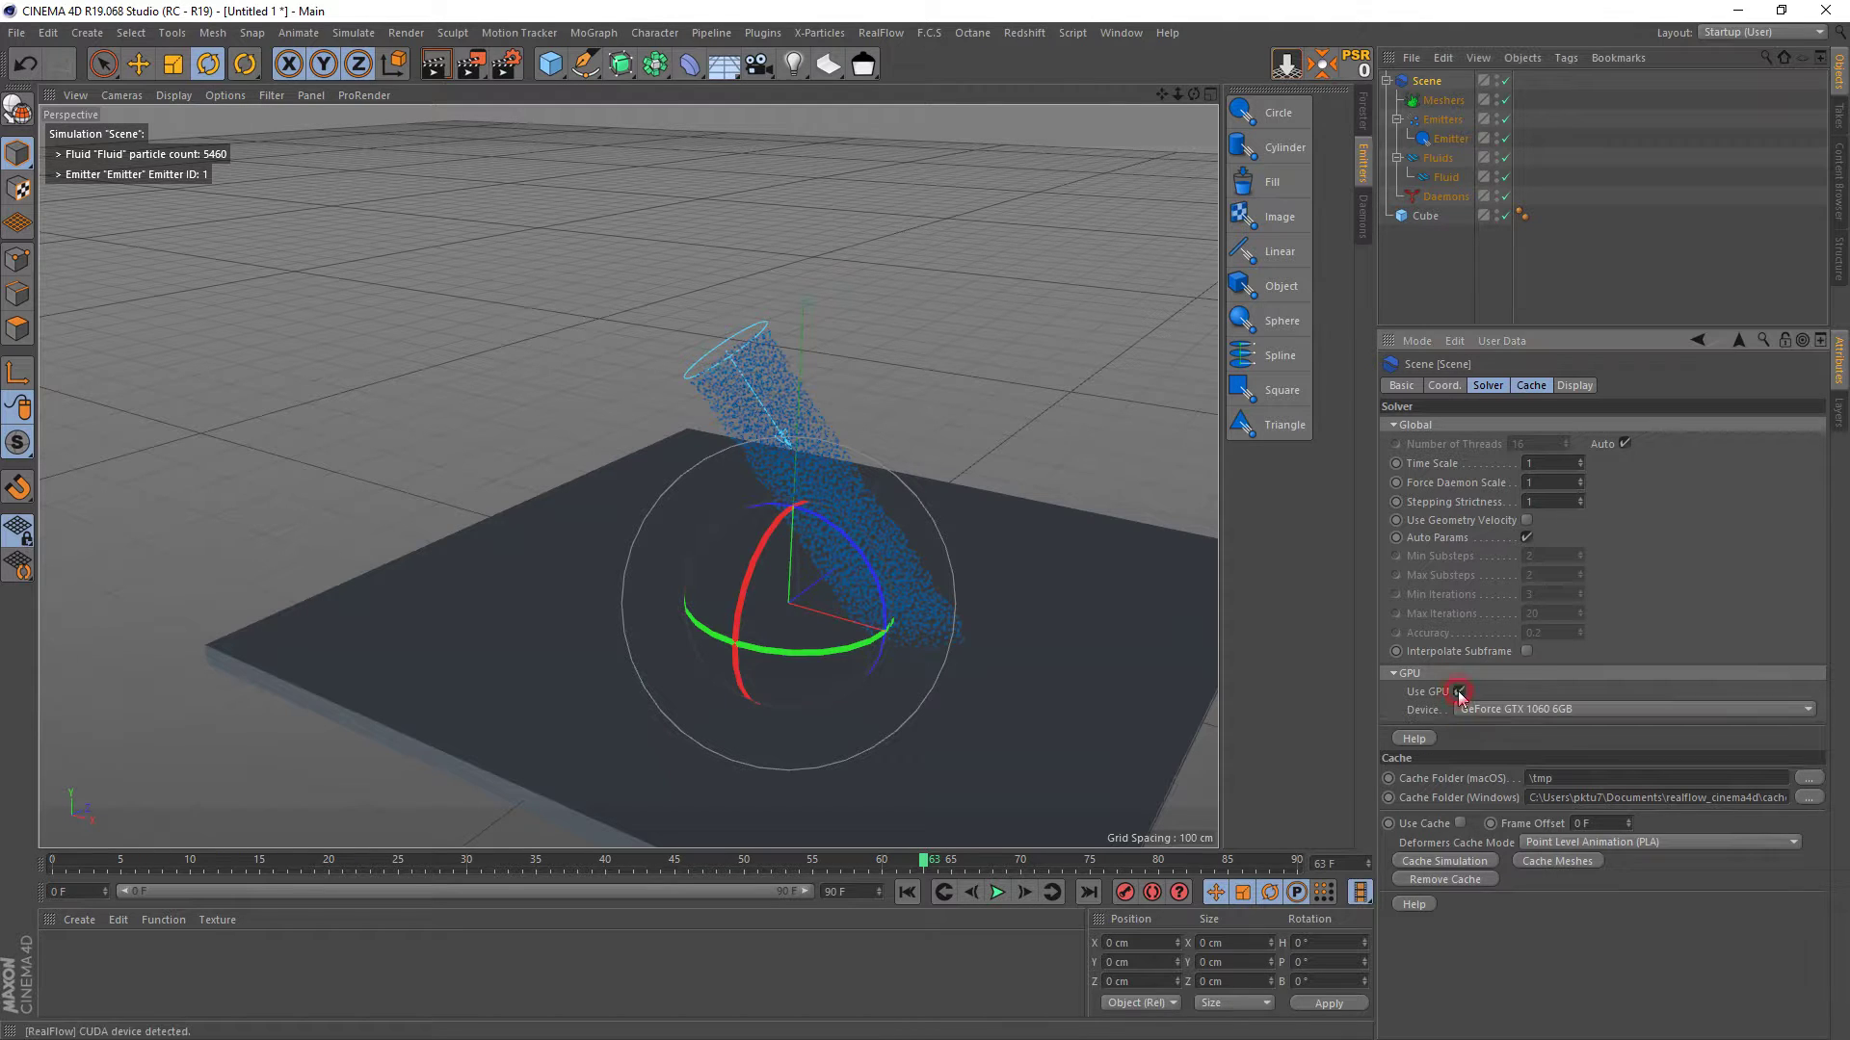
{"action": "left_click", "coordinate": [1445, 178]}
{"action": "left_click", "coordinate": [1641, 387]}
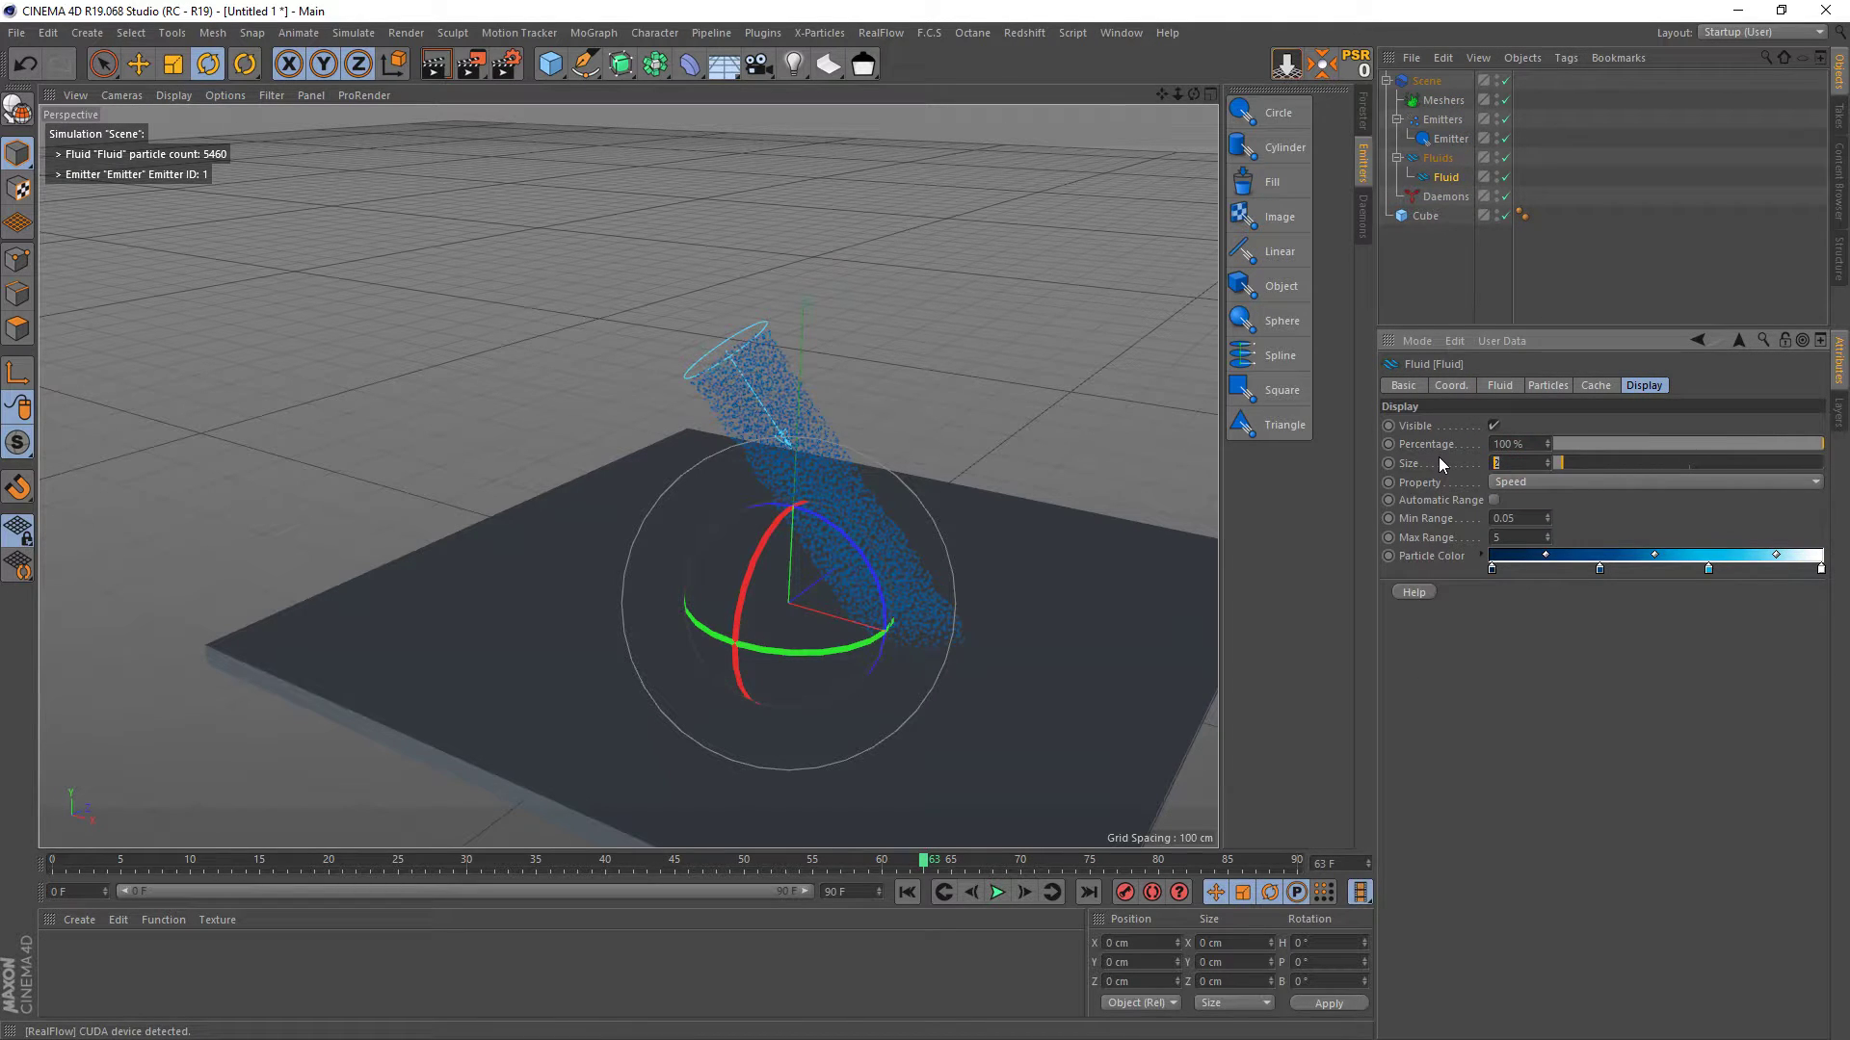
{"action": "key", "text": "Return"}
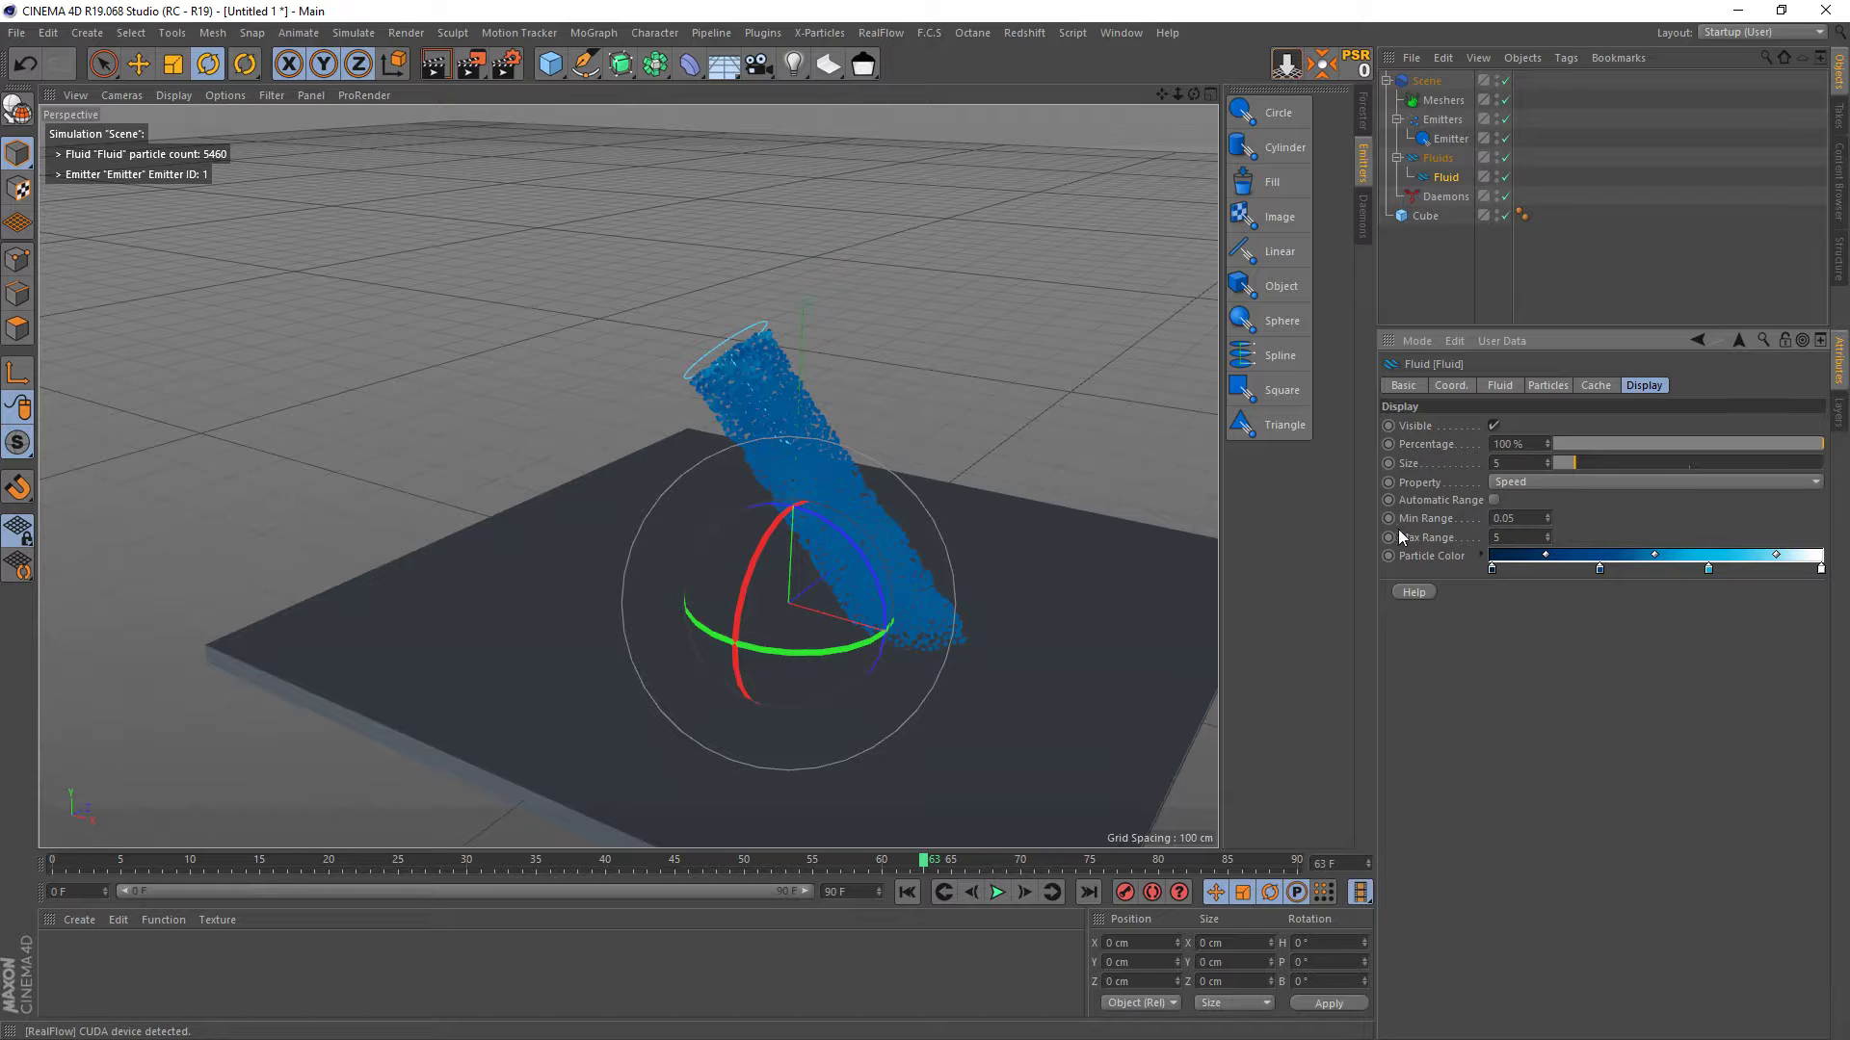
{"action": "left_click", "coordinate": [1492, 501]}
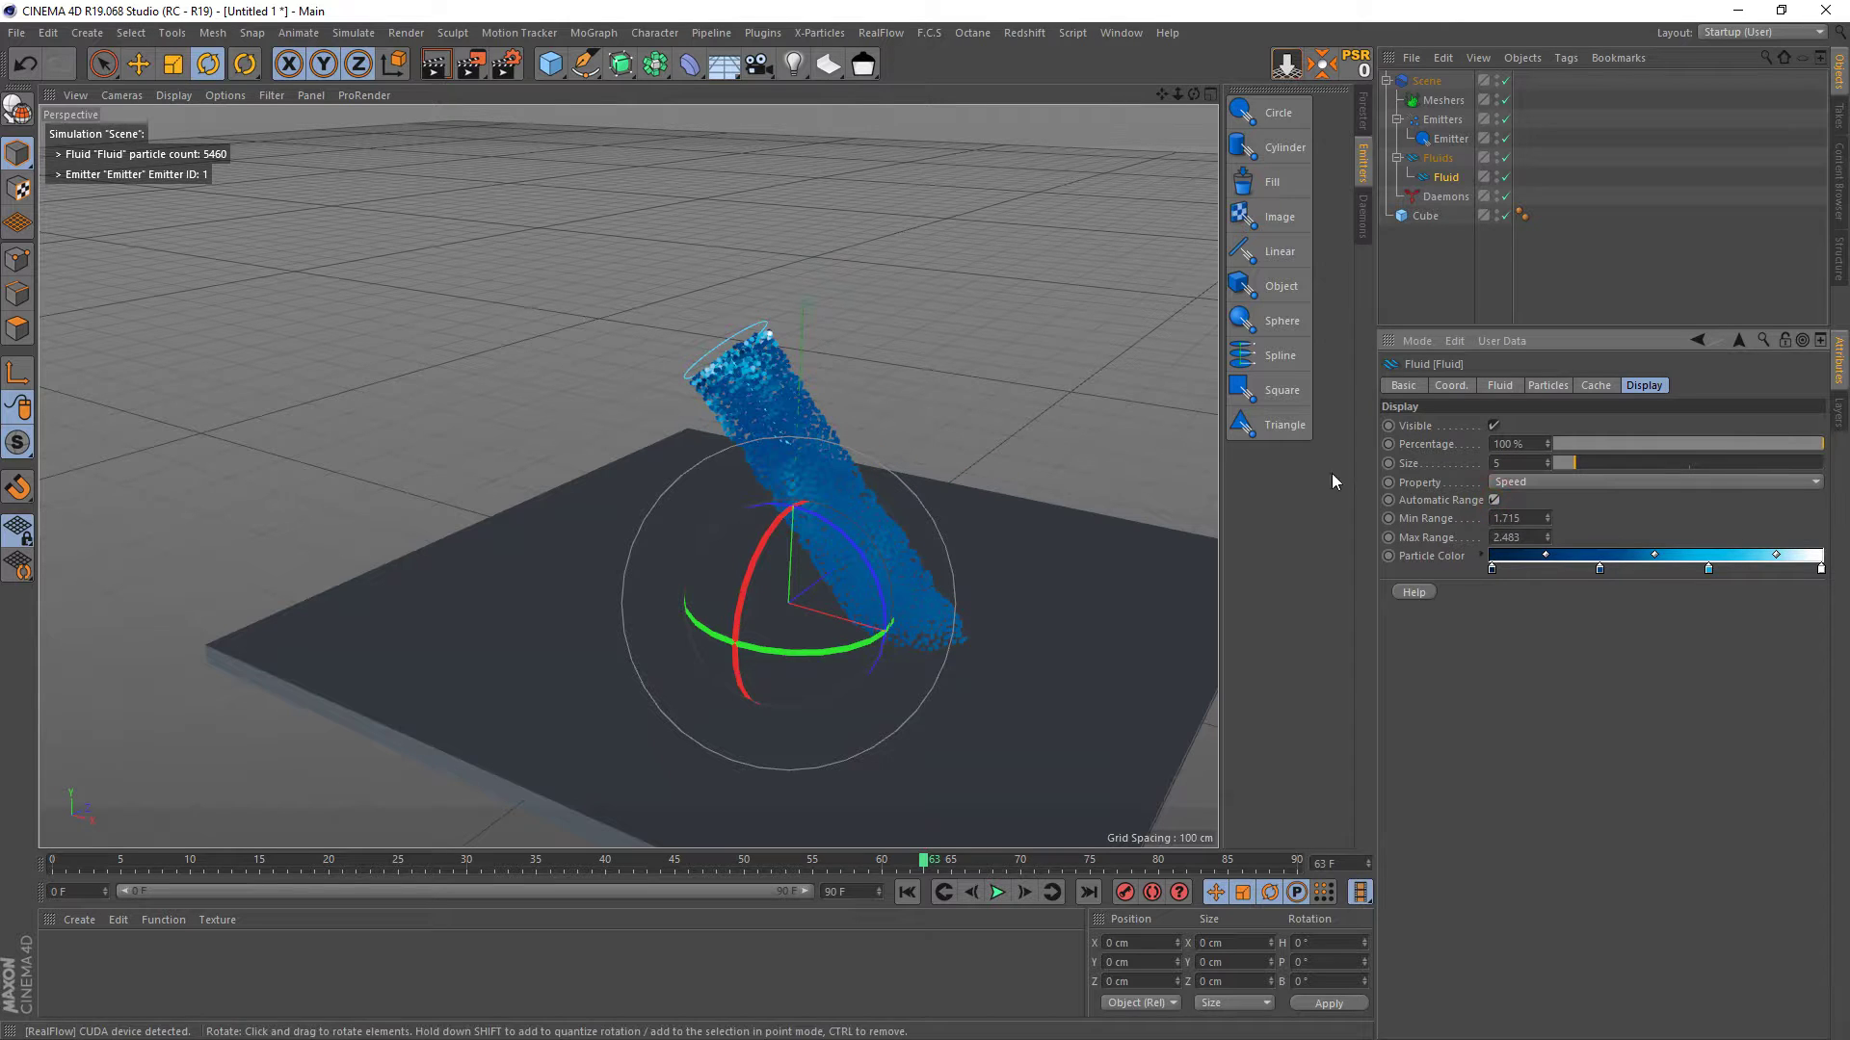
{"action": "left_click", "coordinate": [916, 896]}
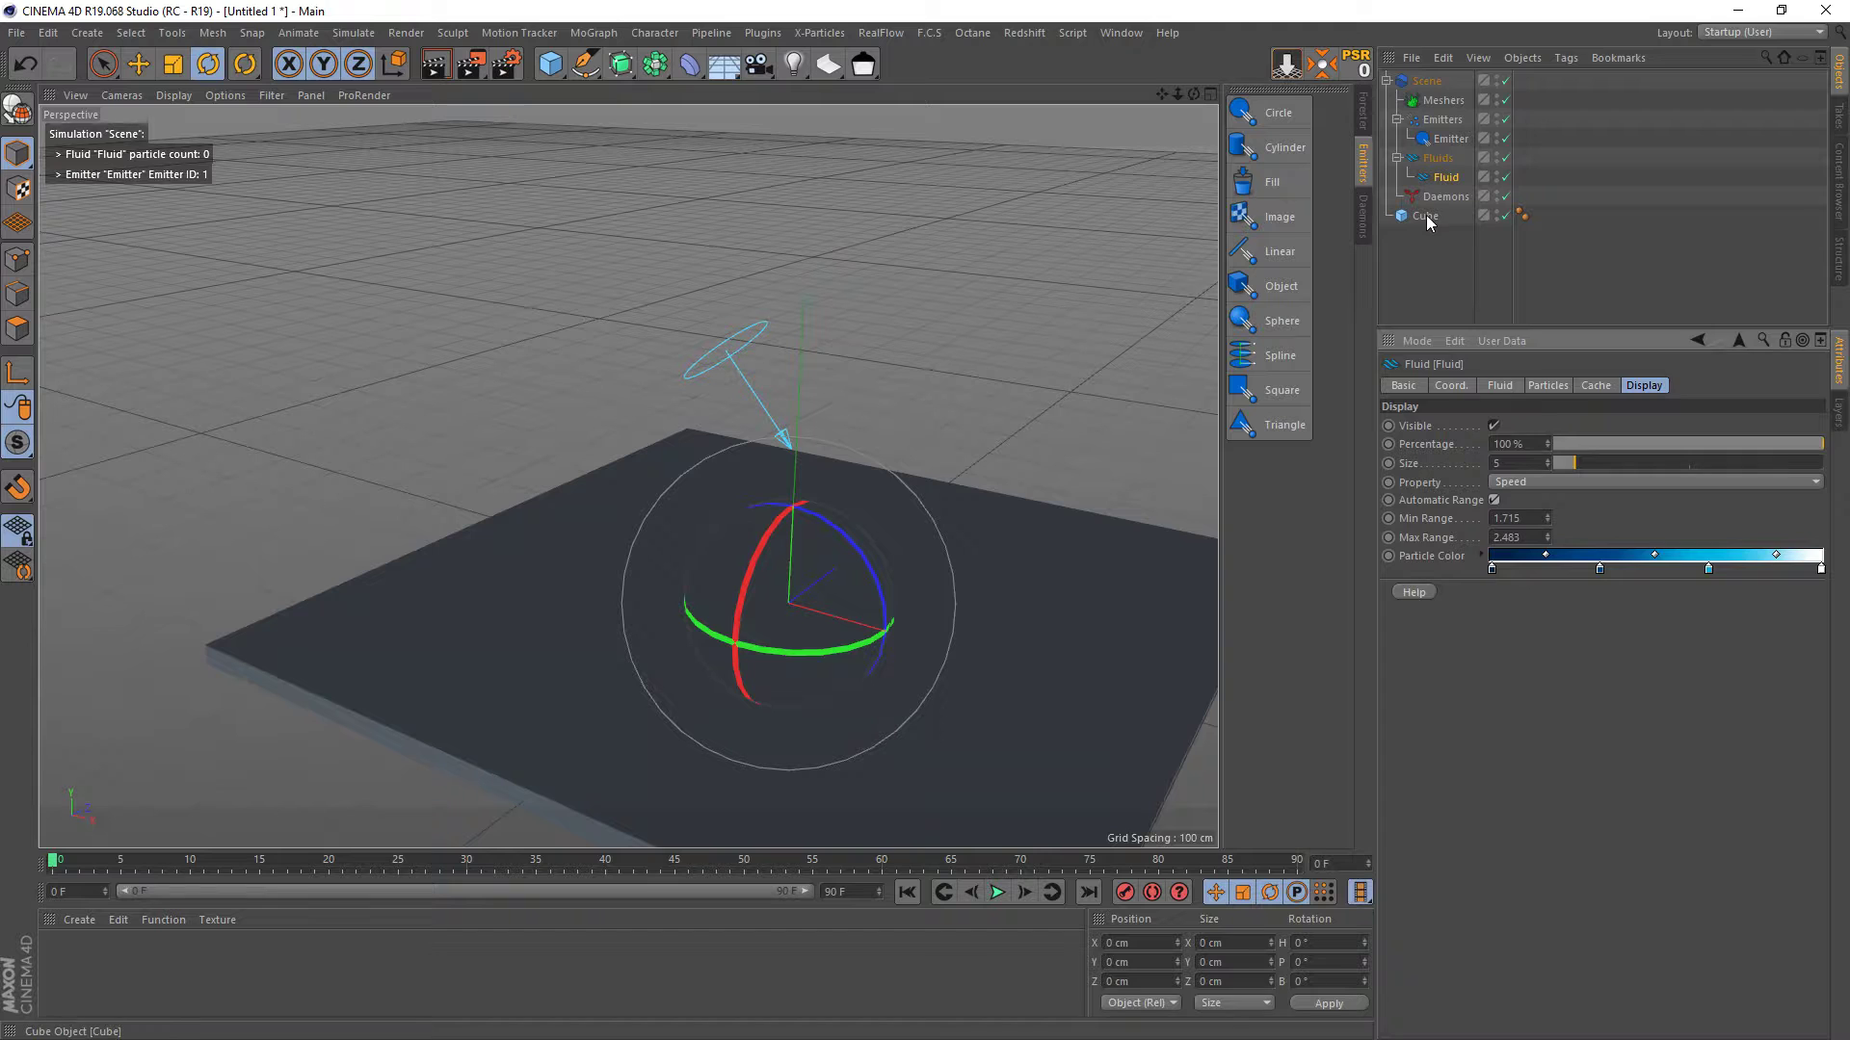
{"action": "left_click", "coordinate": [1425, 218]}
- Give the floor slab a RealFlow Collider tag and replay the simulation
{"action": "right_click", "coordinate": [1428, 219]}
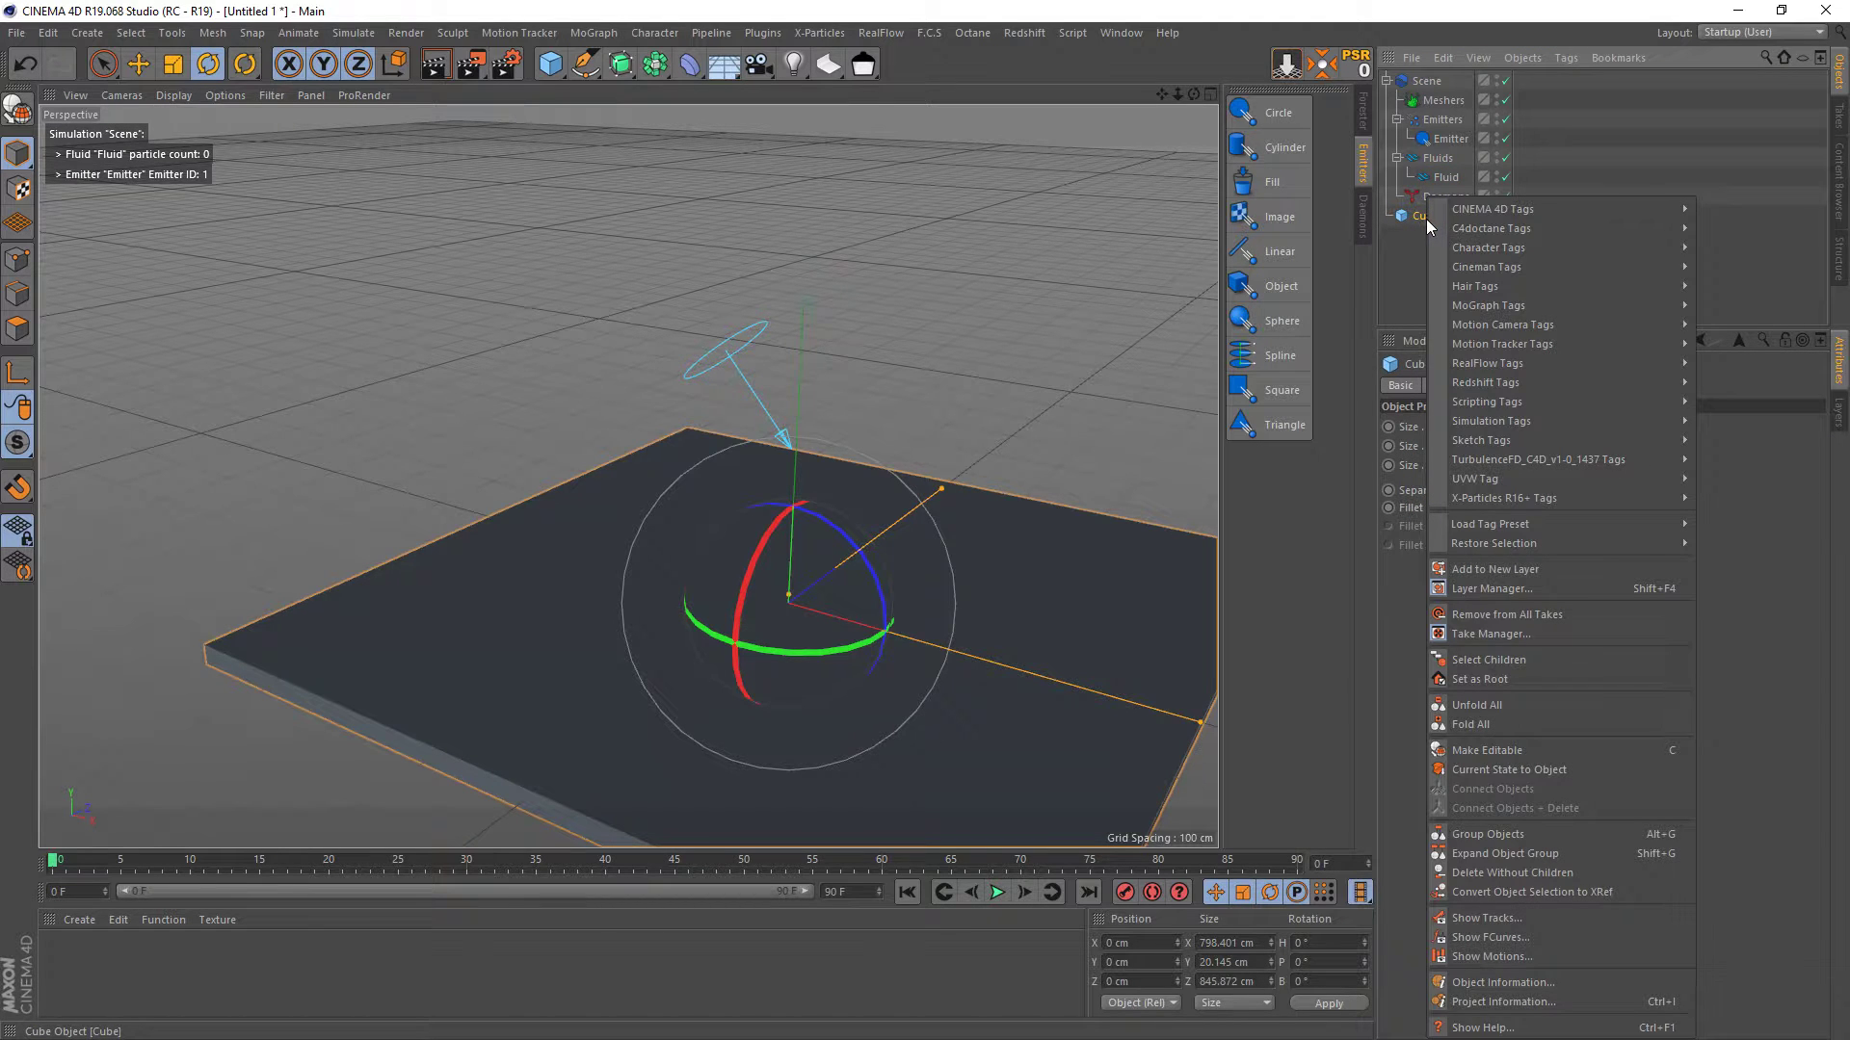
{"action": "mouse_move", "coordinate": [1489, 362]}
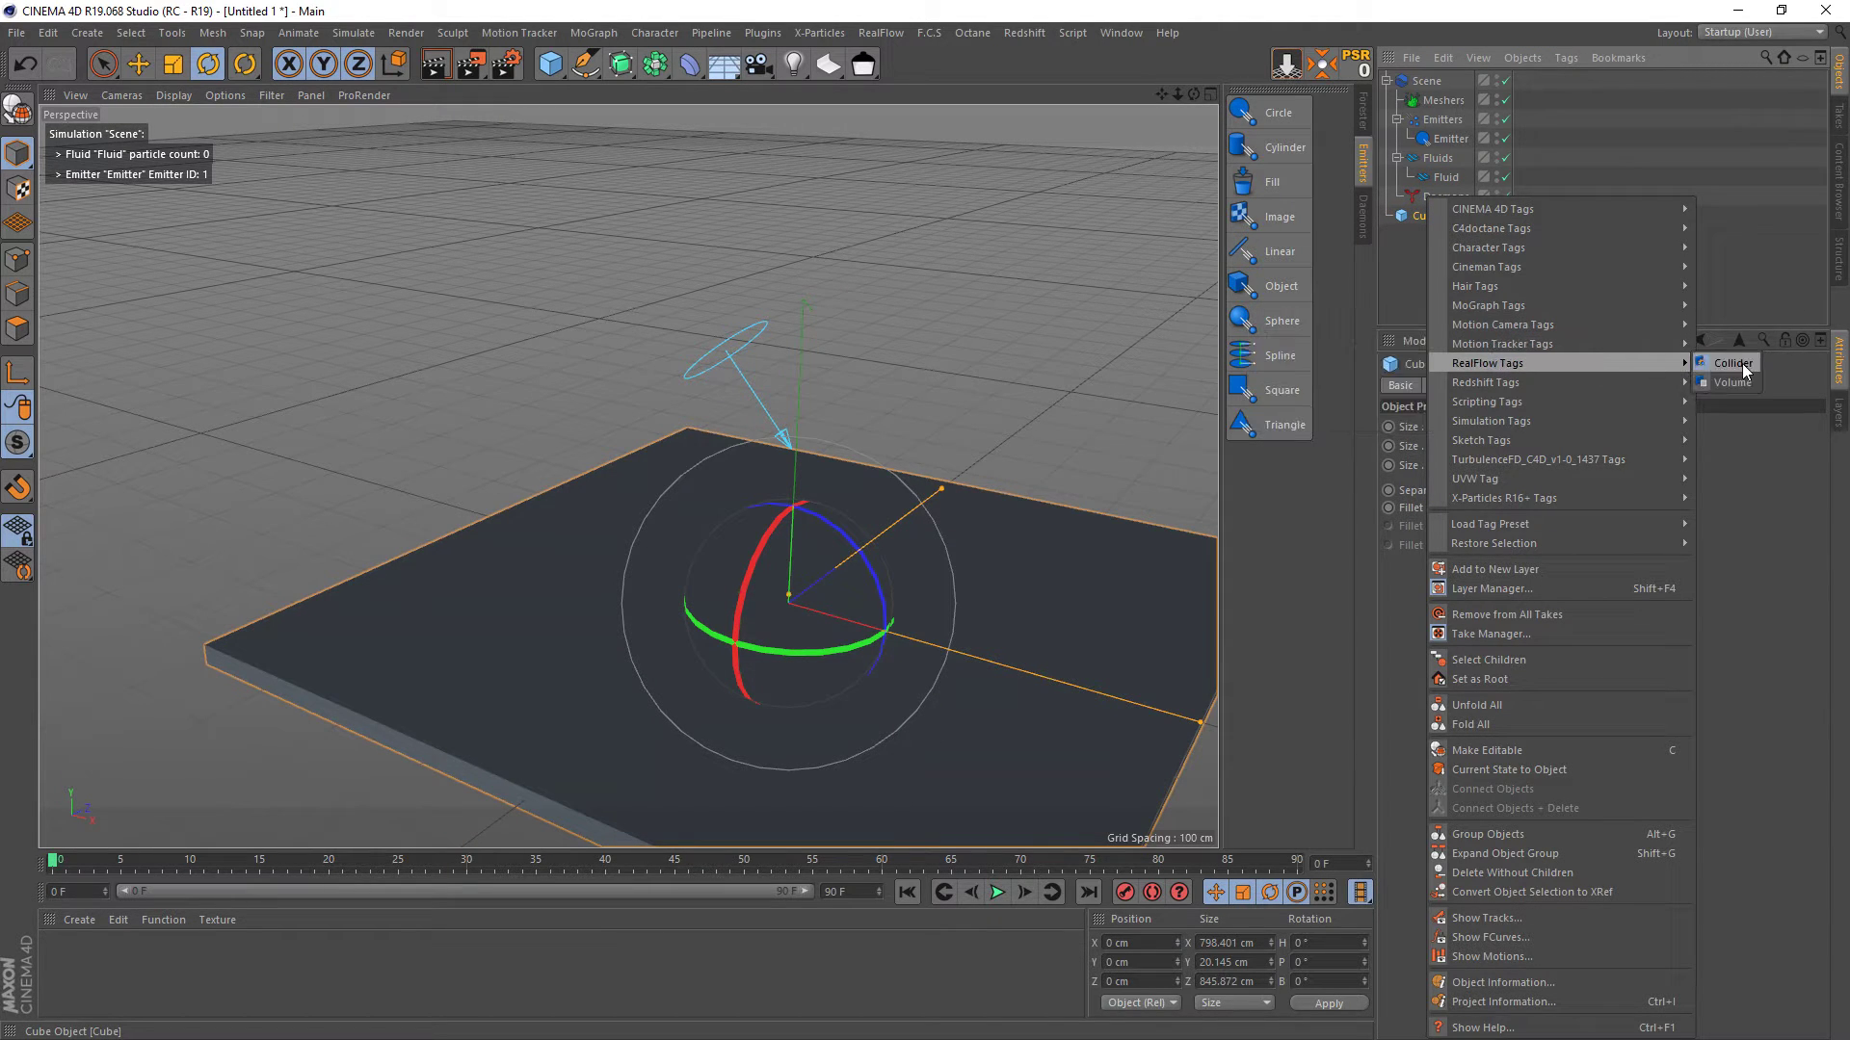
{"action": "left_click", "coordinate": [1732, 363]}
{"action": "left_click", "coordinate": [997, 894]}
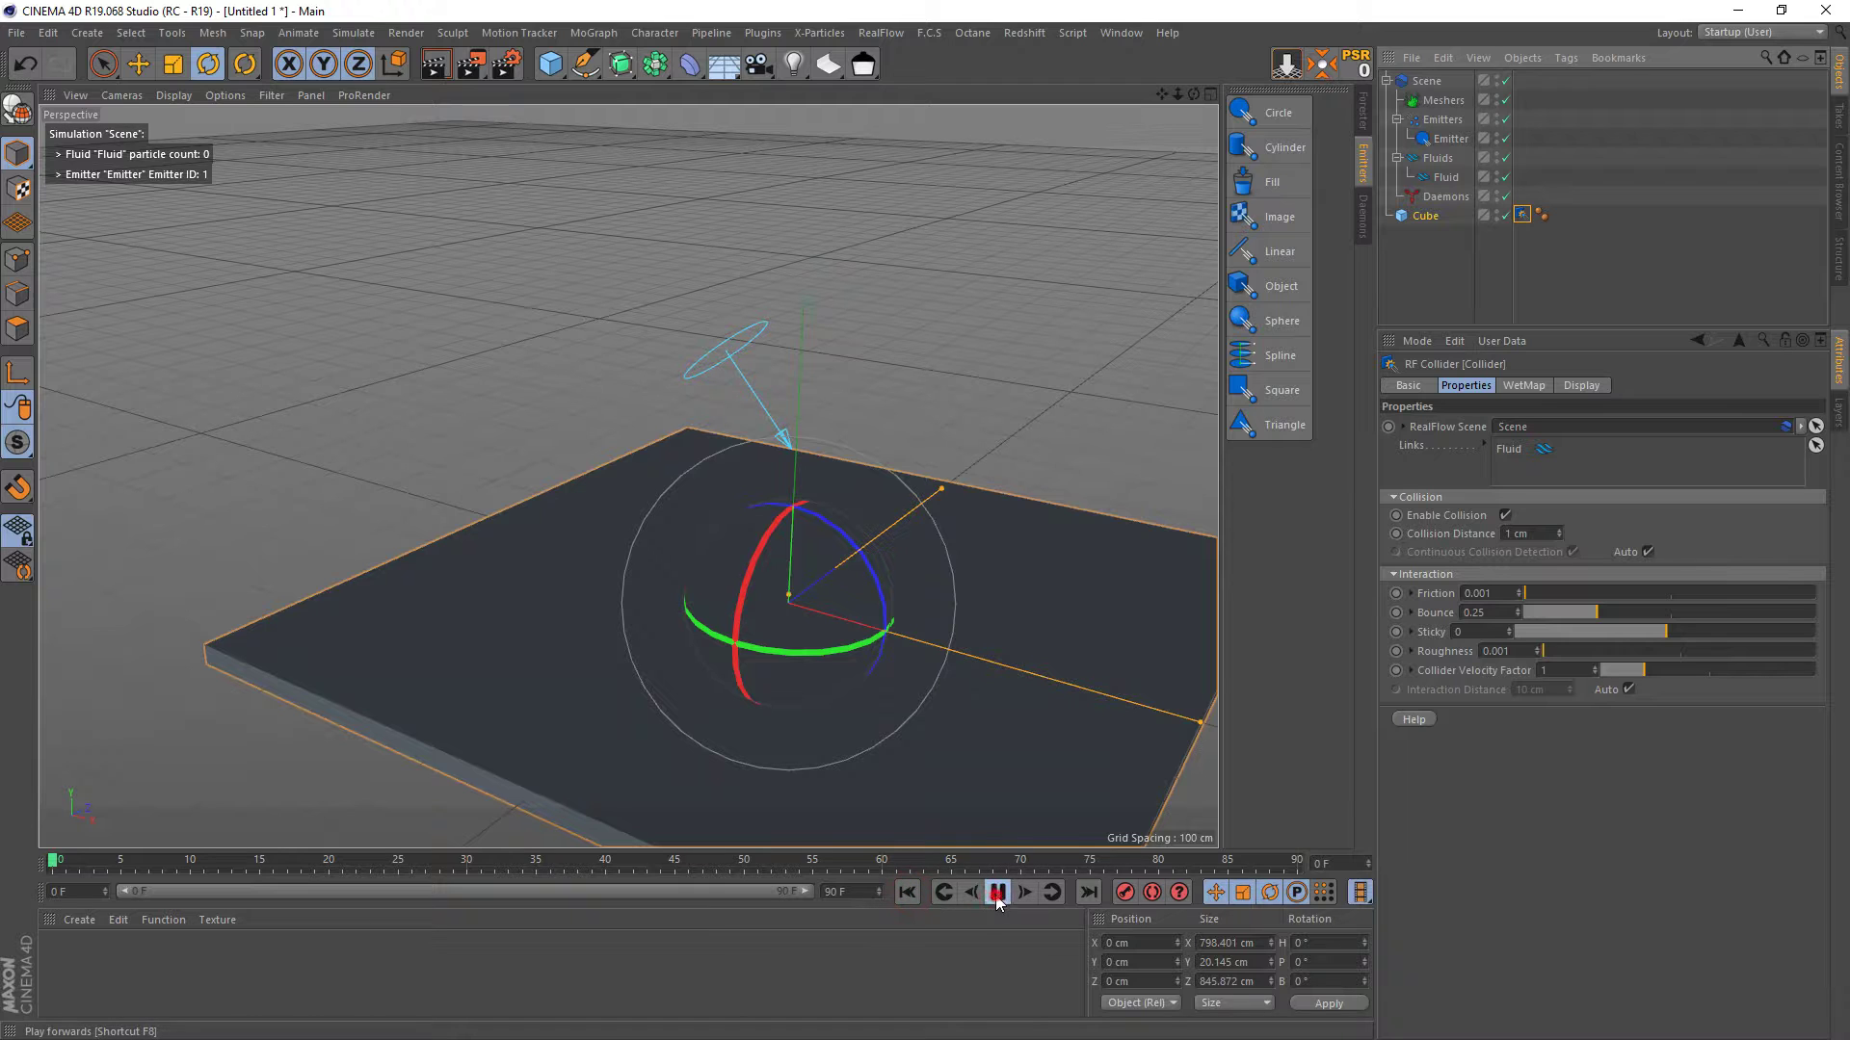
{"action": "key", "text": "e"}
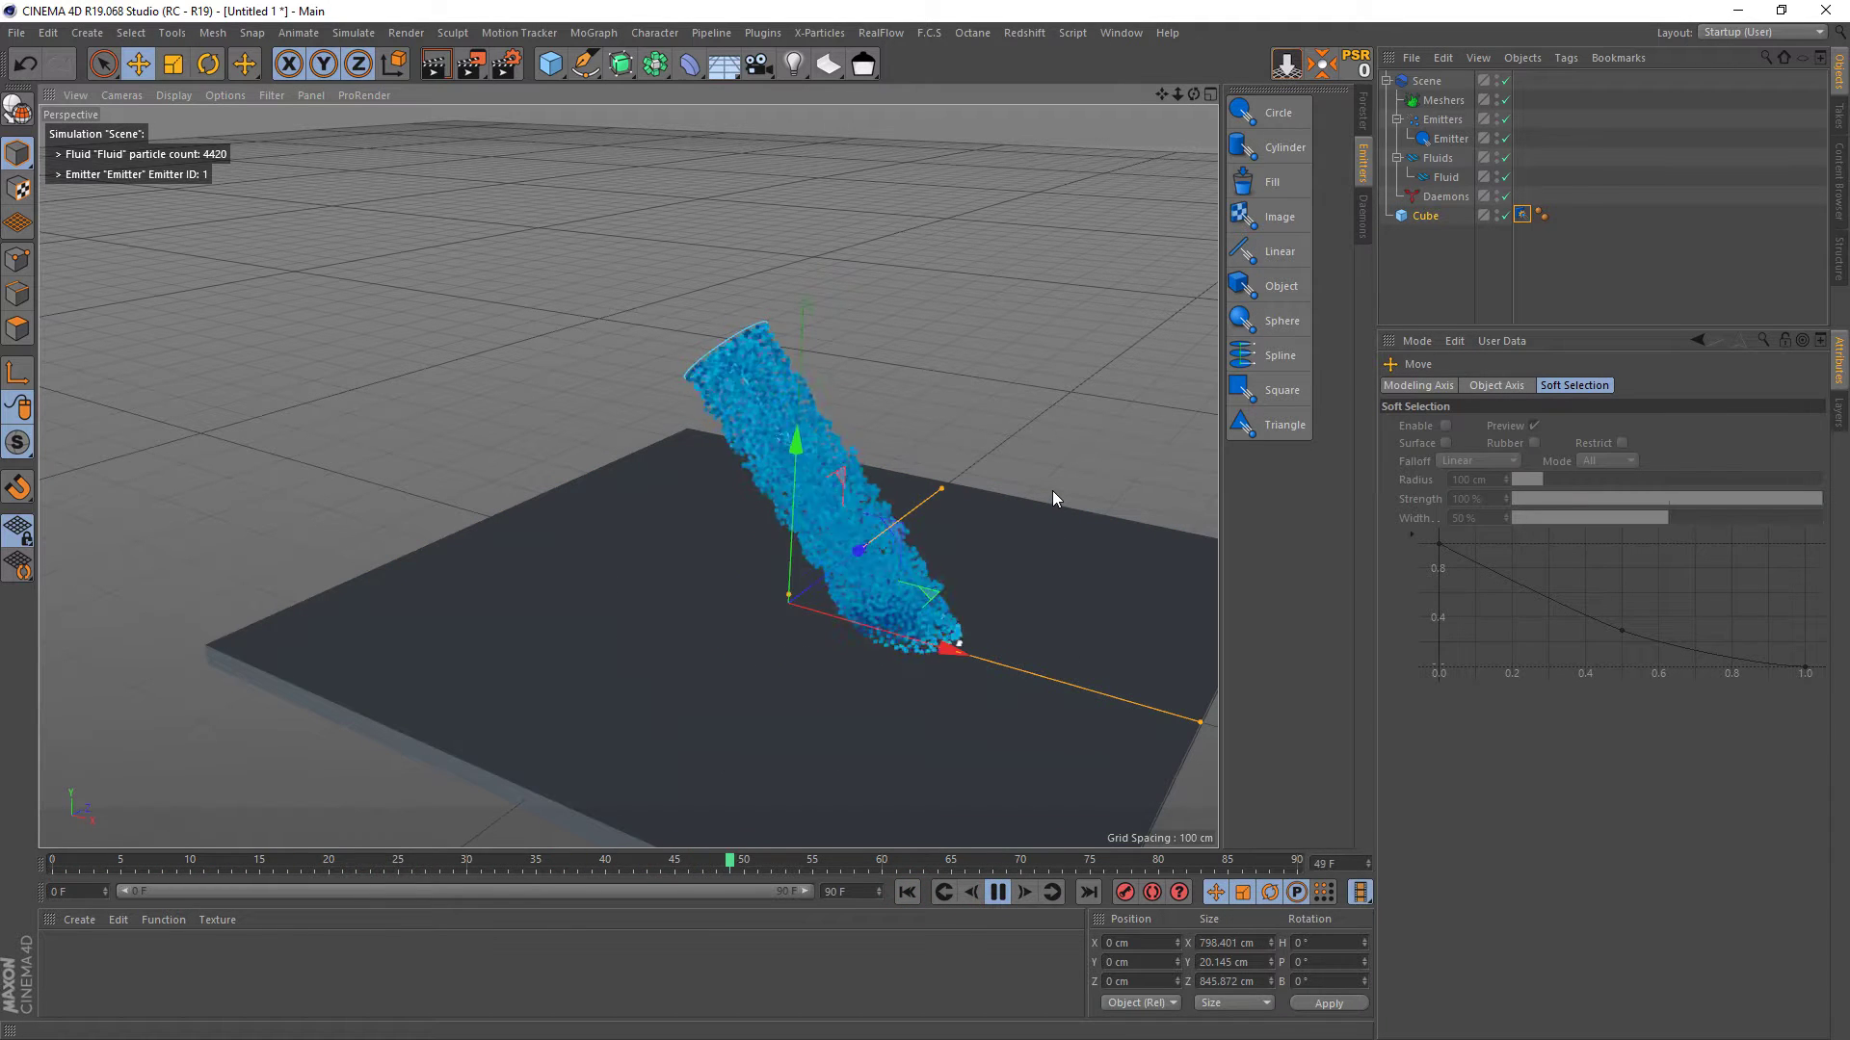
{"action": "mouse_move", "coordinate": [1052, 490]}
{"action": "left_mouse_down", "text": "alt"}
{"action": "mouse_move", "coordinate": [982, 461]}
{"action": "mouse_move", "coordinate": [990, 447]}
{"action": "left_mouse_up", "text": "alt"}
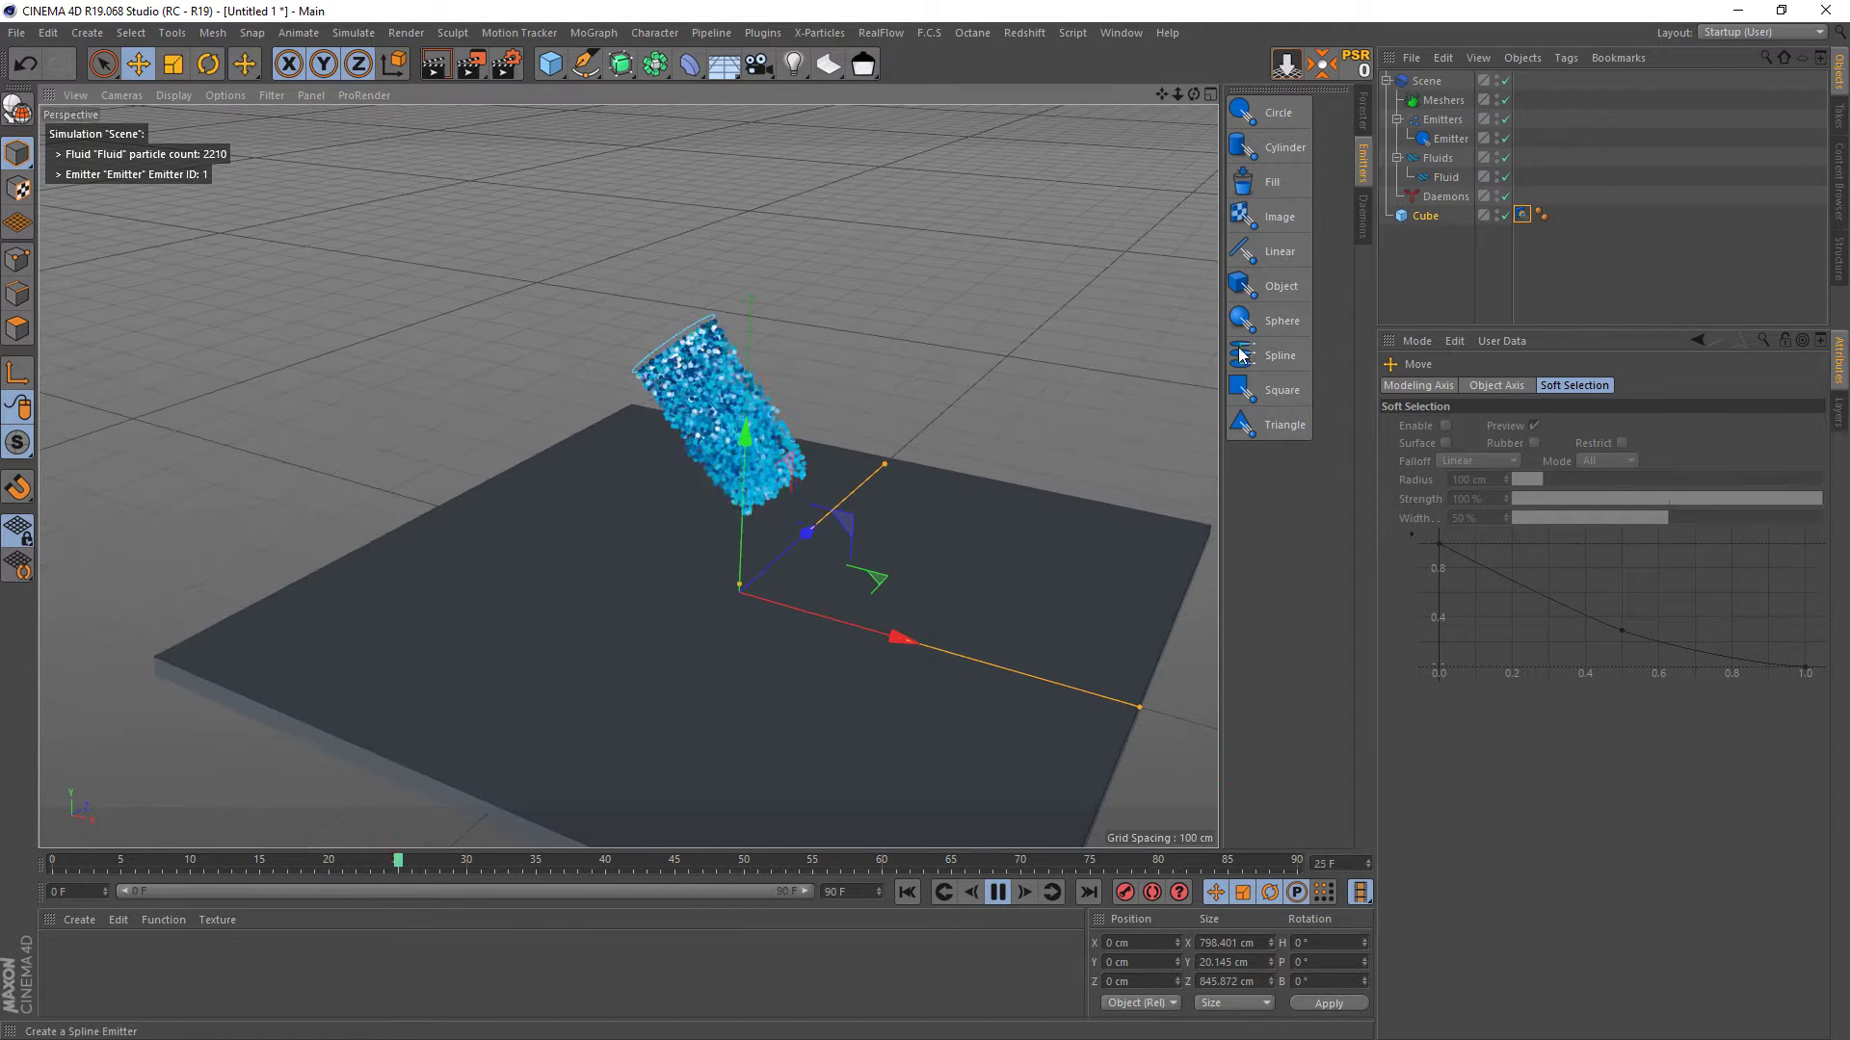
- Add a 981 cm Gravity daemon so the fluid falls and spreads across the slab
{"action": "left_click", "coordinate": [1362, 217]}
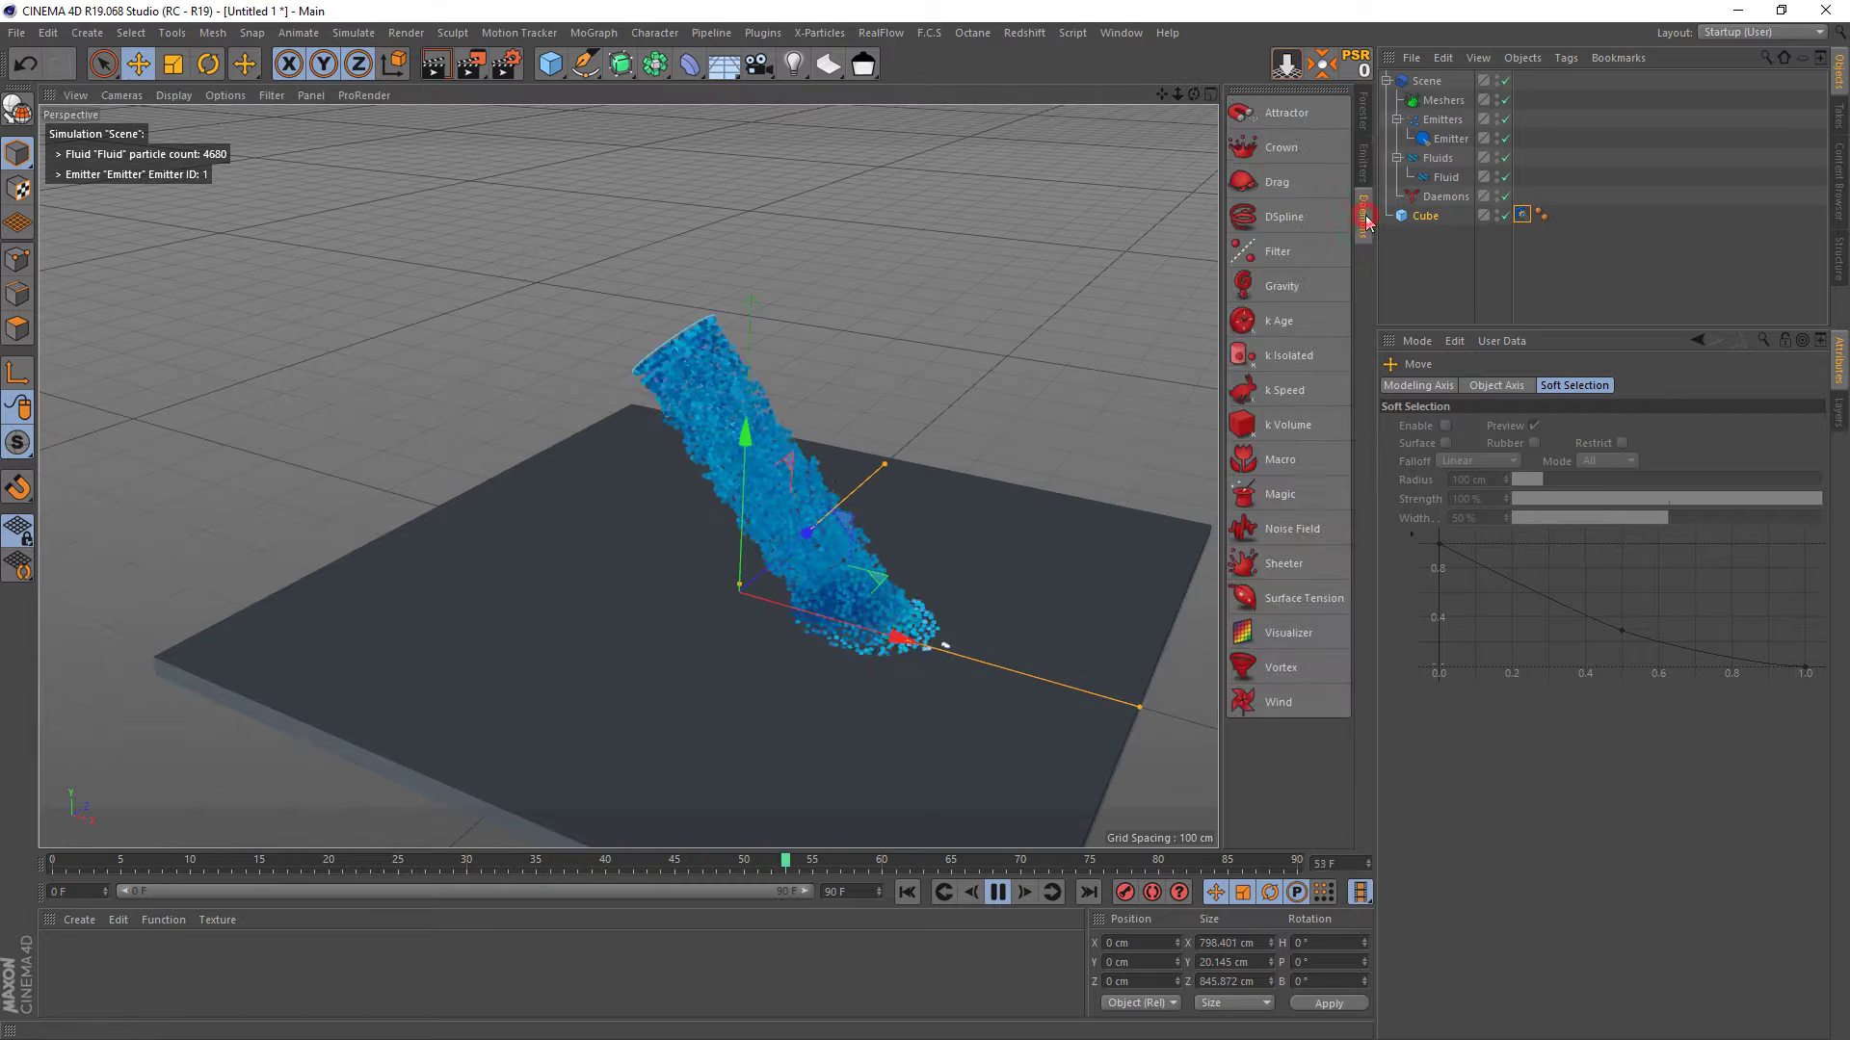
{"action": "left_click", "coordinate": [1292, 289]}
{"action": "mouse_move", "coordinate": [1072, 332]}
{"action": "left_mouse_down", "text": "alt"}
{"action": "mouse_move", "coordinate": [1084, 314]}
{"action": "mouse_move", "coordinate": [1084, 331]}
{"action": "left_mouse_up", "text": "alt"}
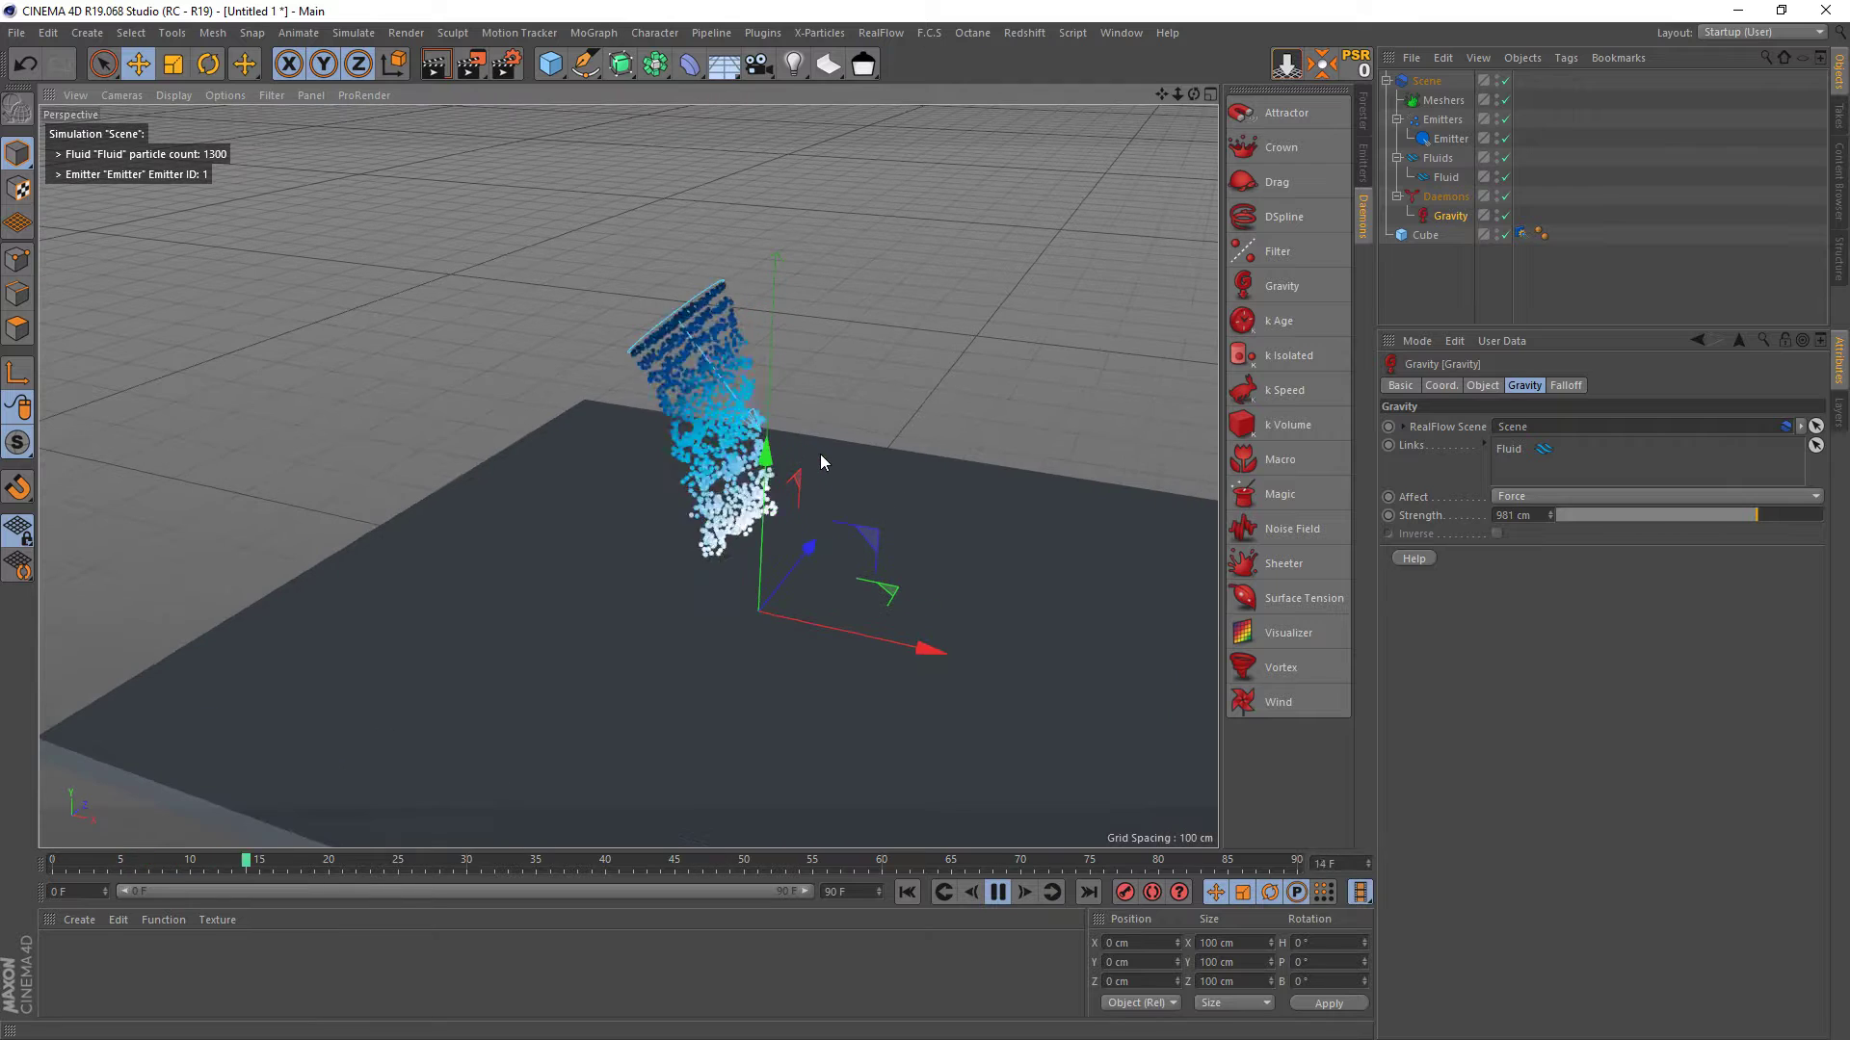
{"action": "left_click_drag", "start_coordinate": [819, 454], "coordinate": [760, 430], "text": "alt"}
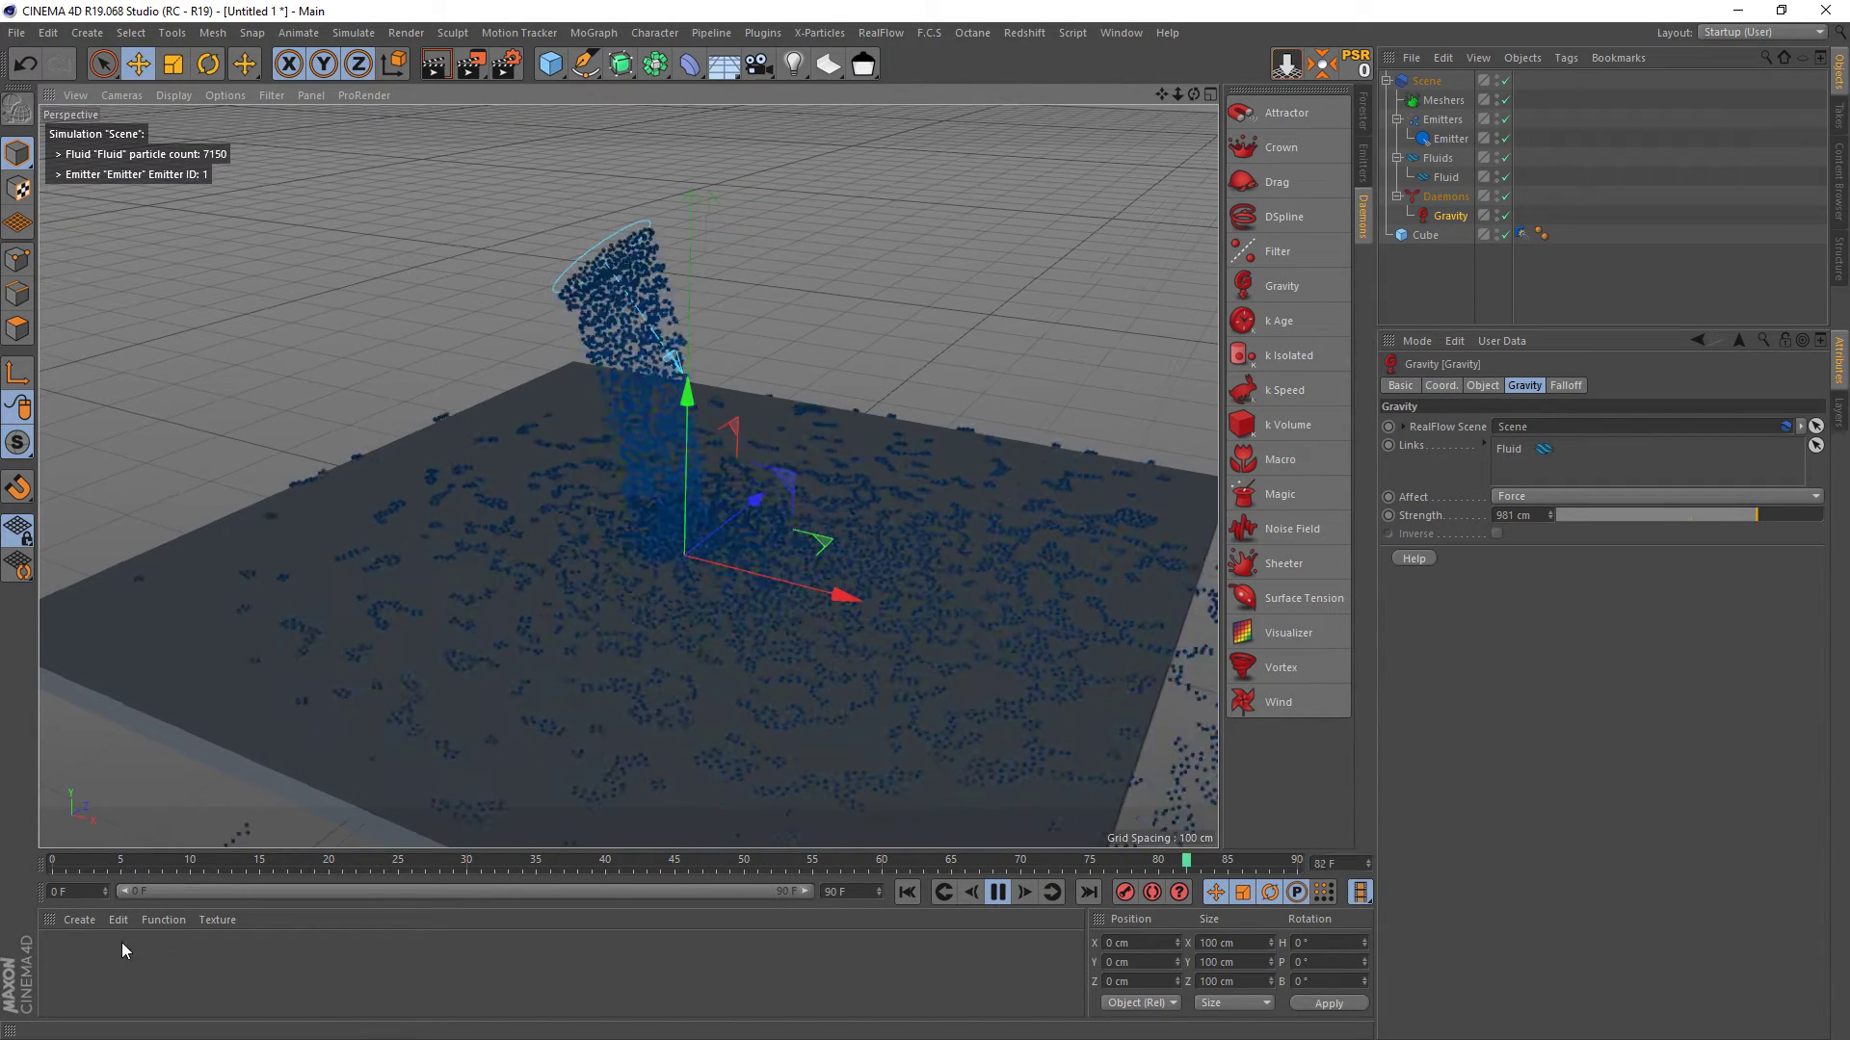
- Apply a new material 'Mat' to the floor, replay to frame 31, and show the Fluid settings
{"action": "double_click", "coordinate": [69, 951]}
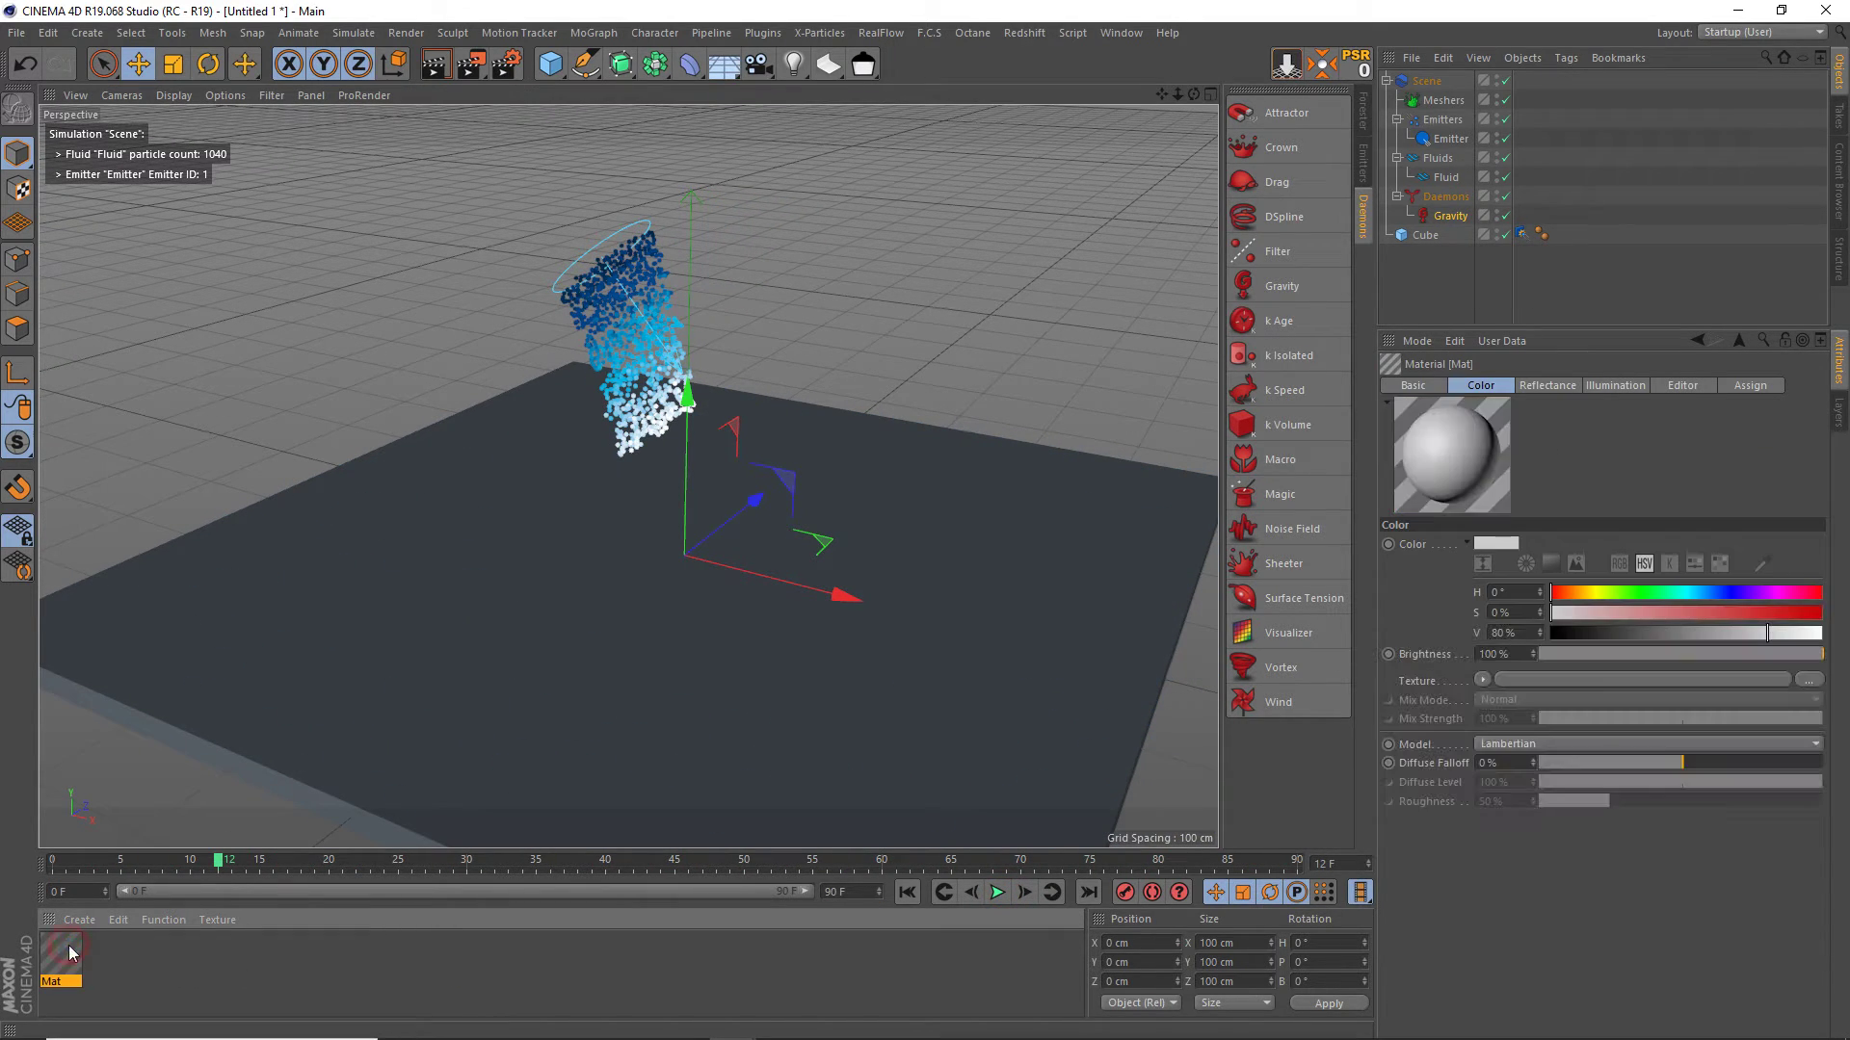
{"action": "left_click_drag", "start_coordinate": [60, 956], "coordinate": [384, 743]}
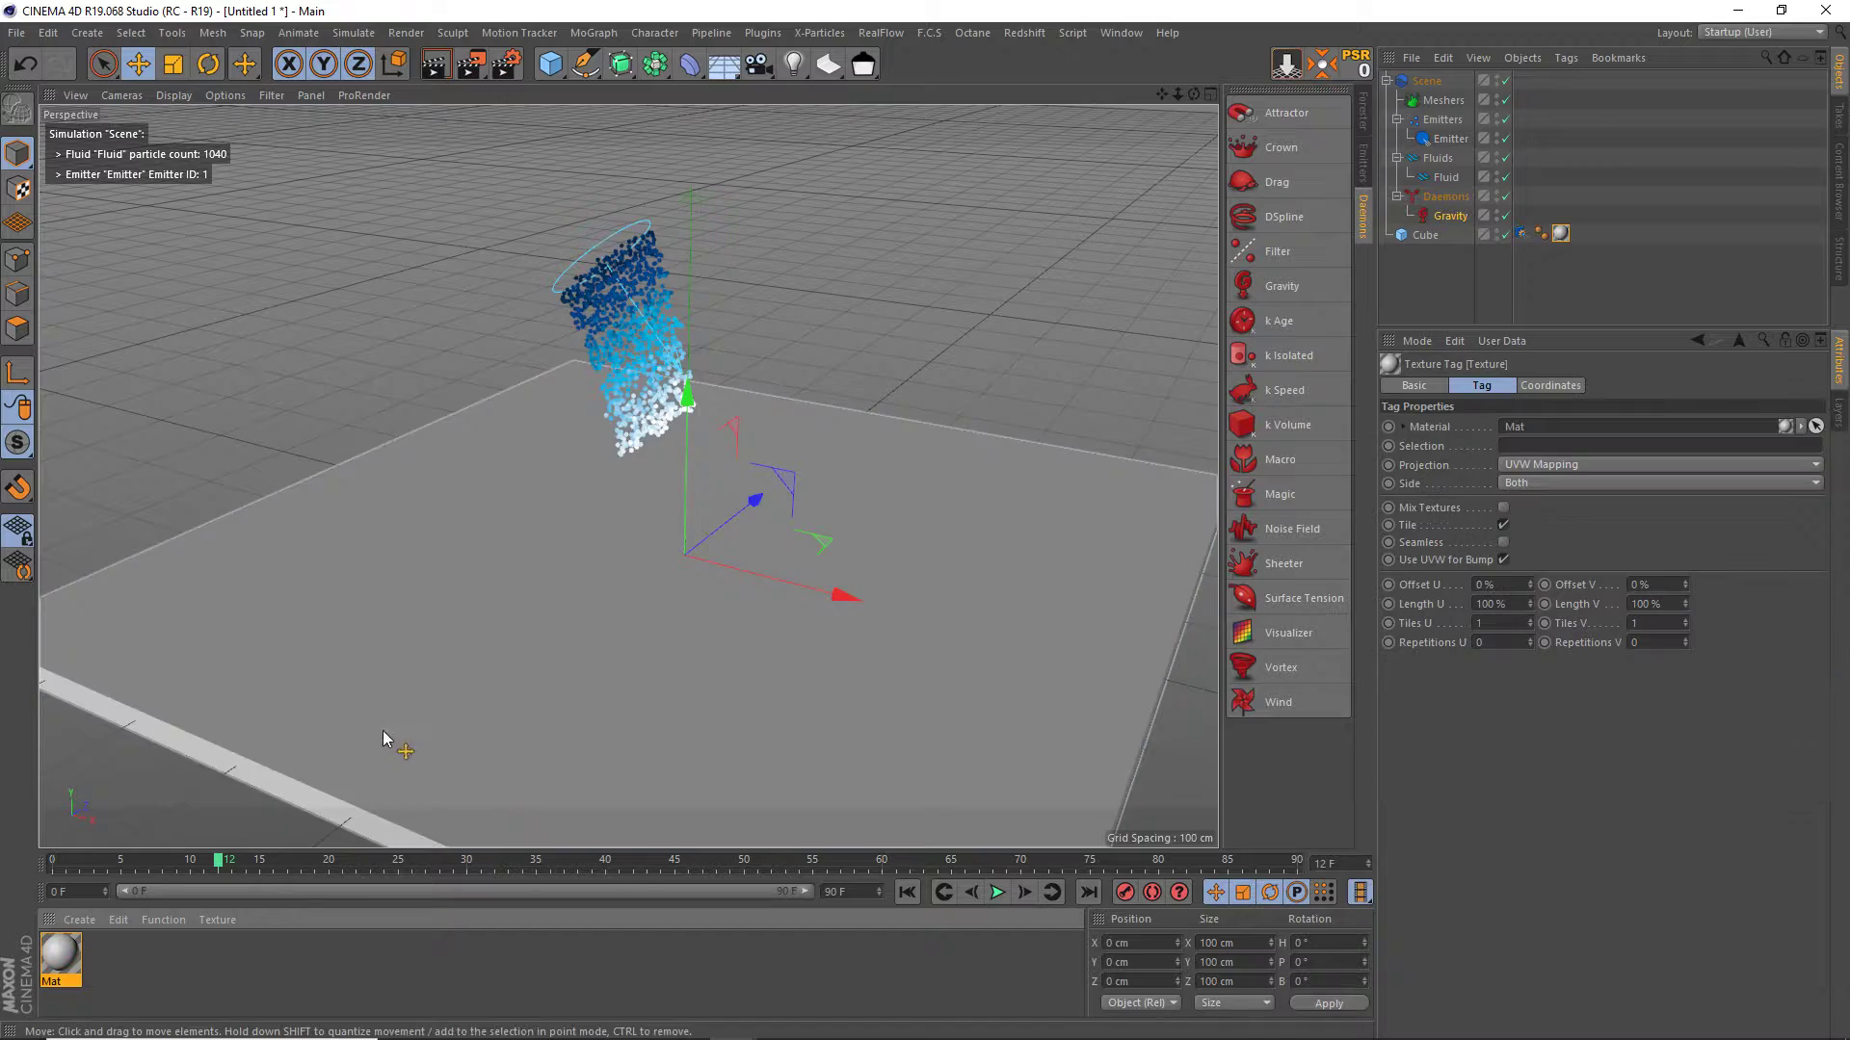
{"action": "left_click", "coordinate": [997, 892]}
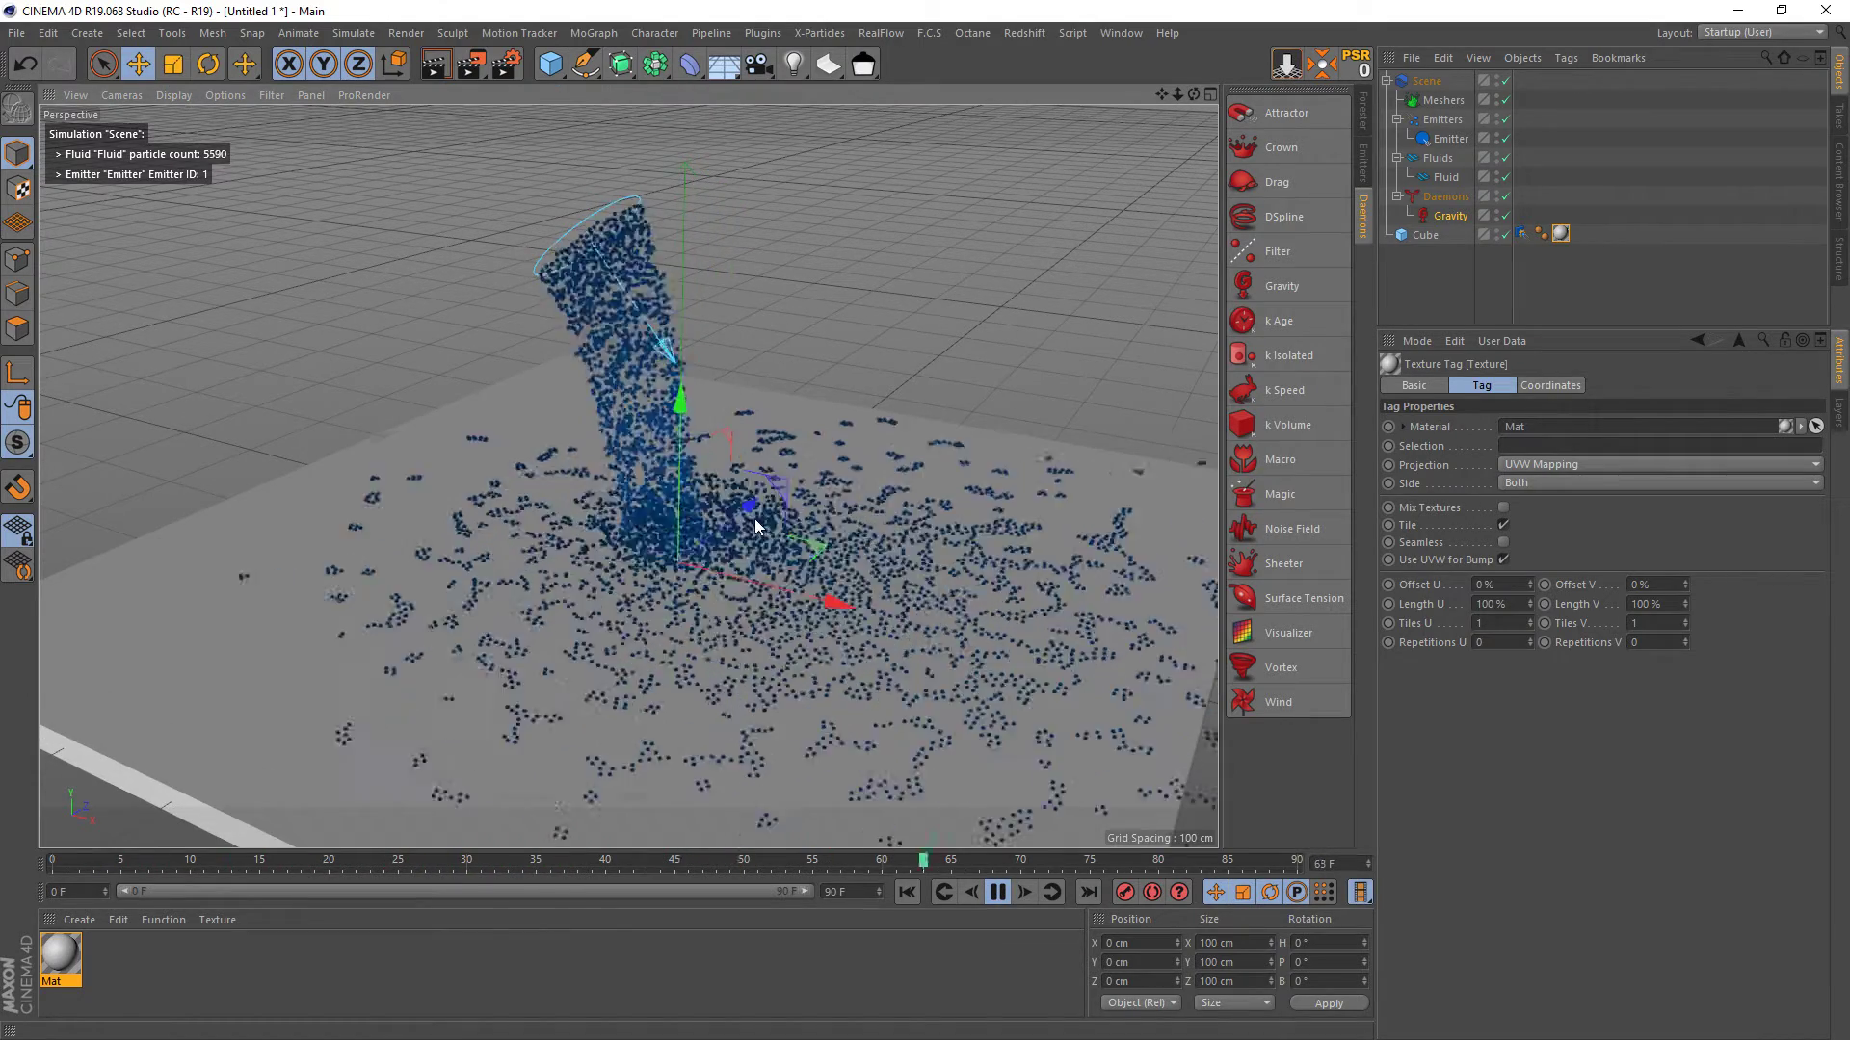
{"action": "left_click", "coordinate": [997, 892]}
{"action": "left_click", "coordinate": [1437, 177]}
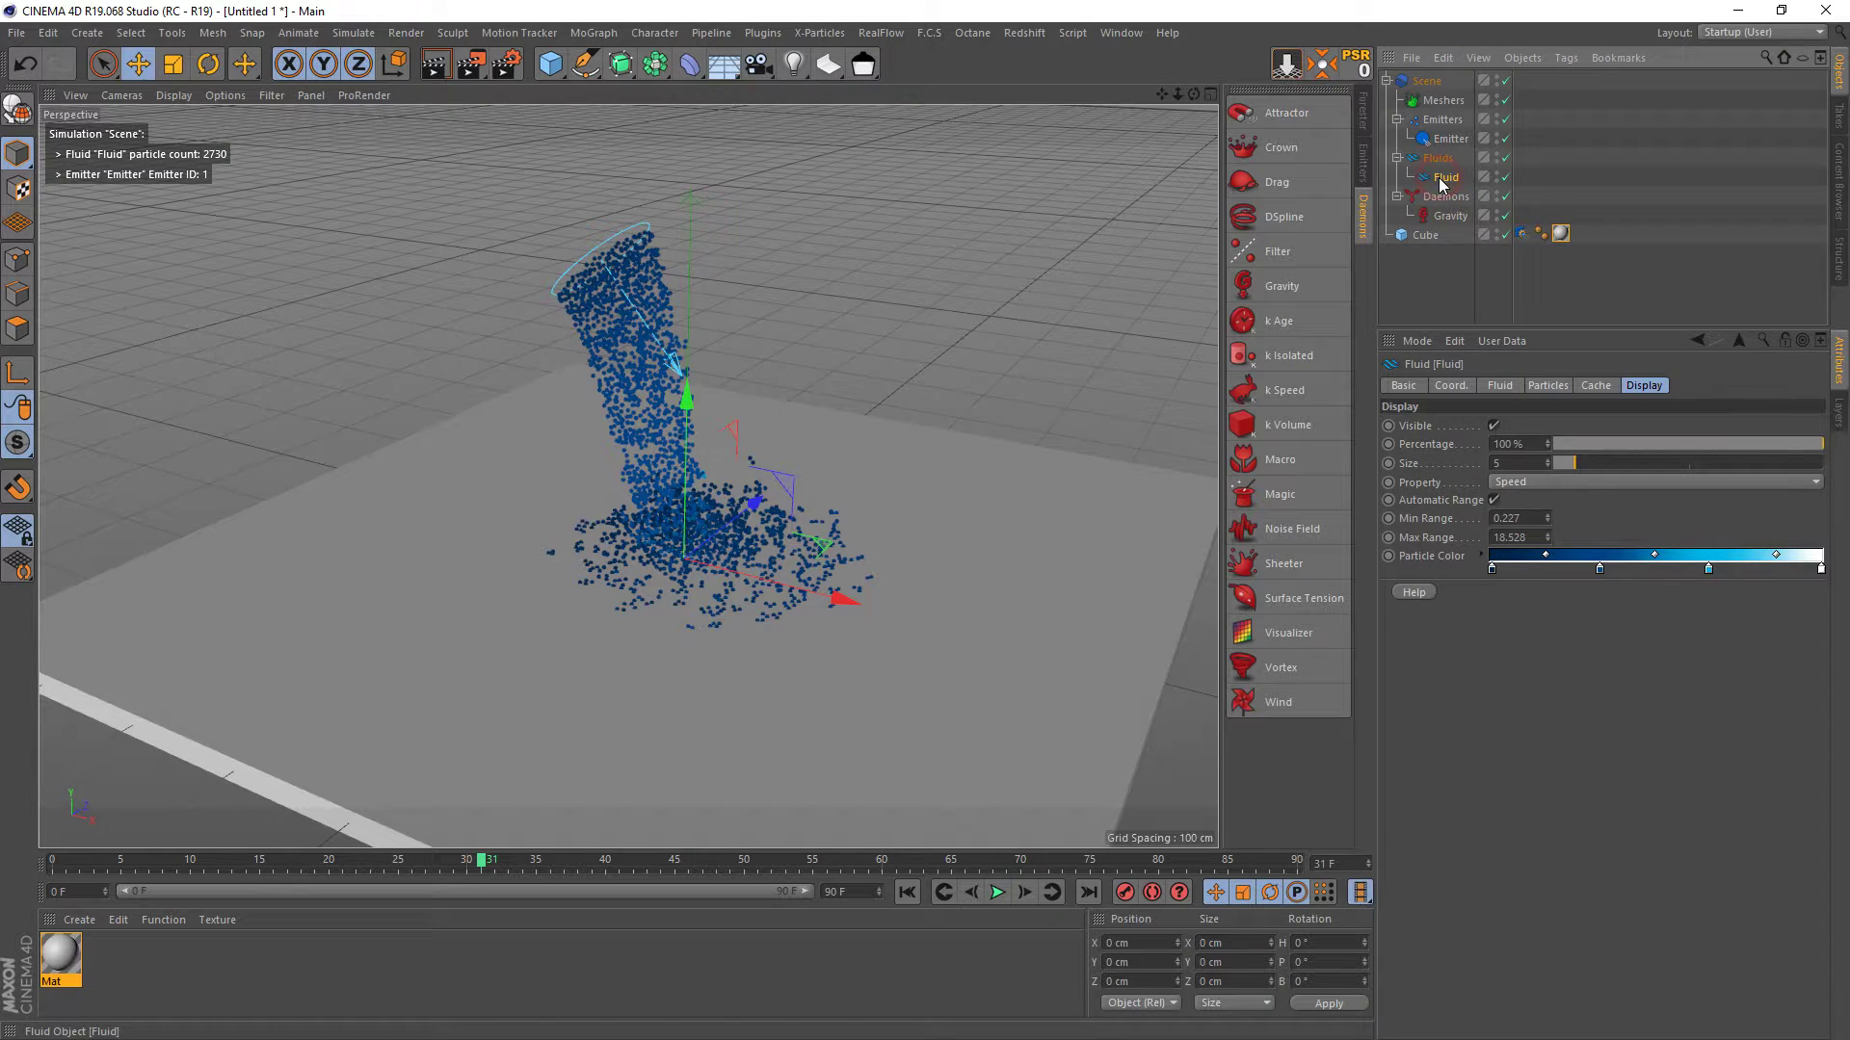
{"action": "left_click", "coordinate": [1500, 386]}
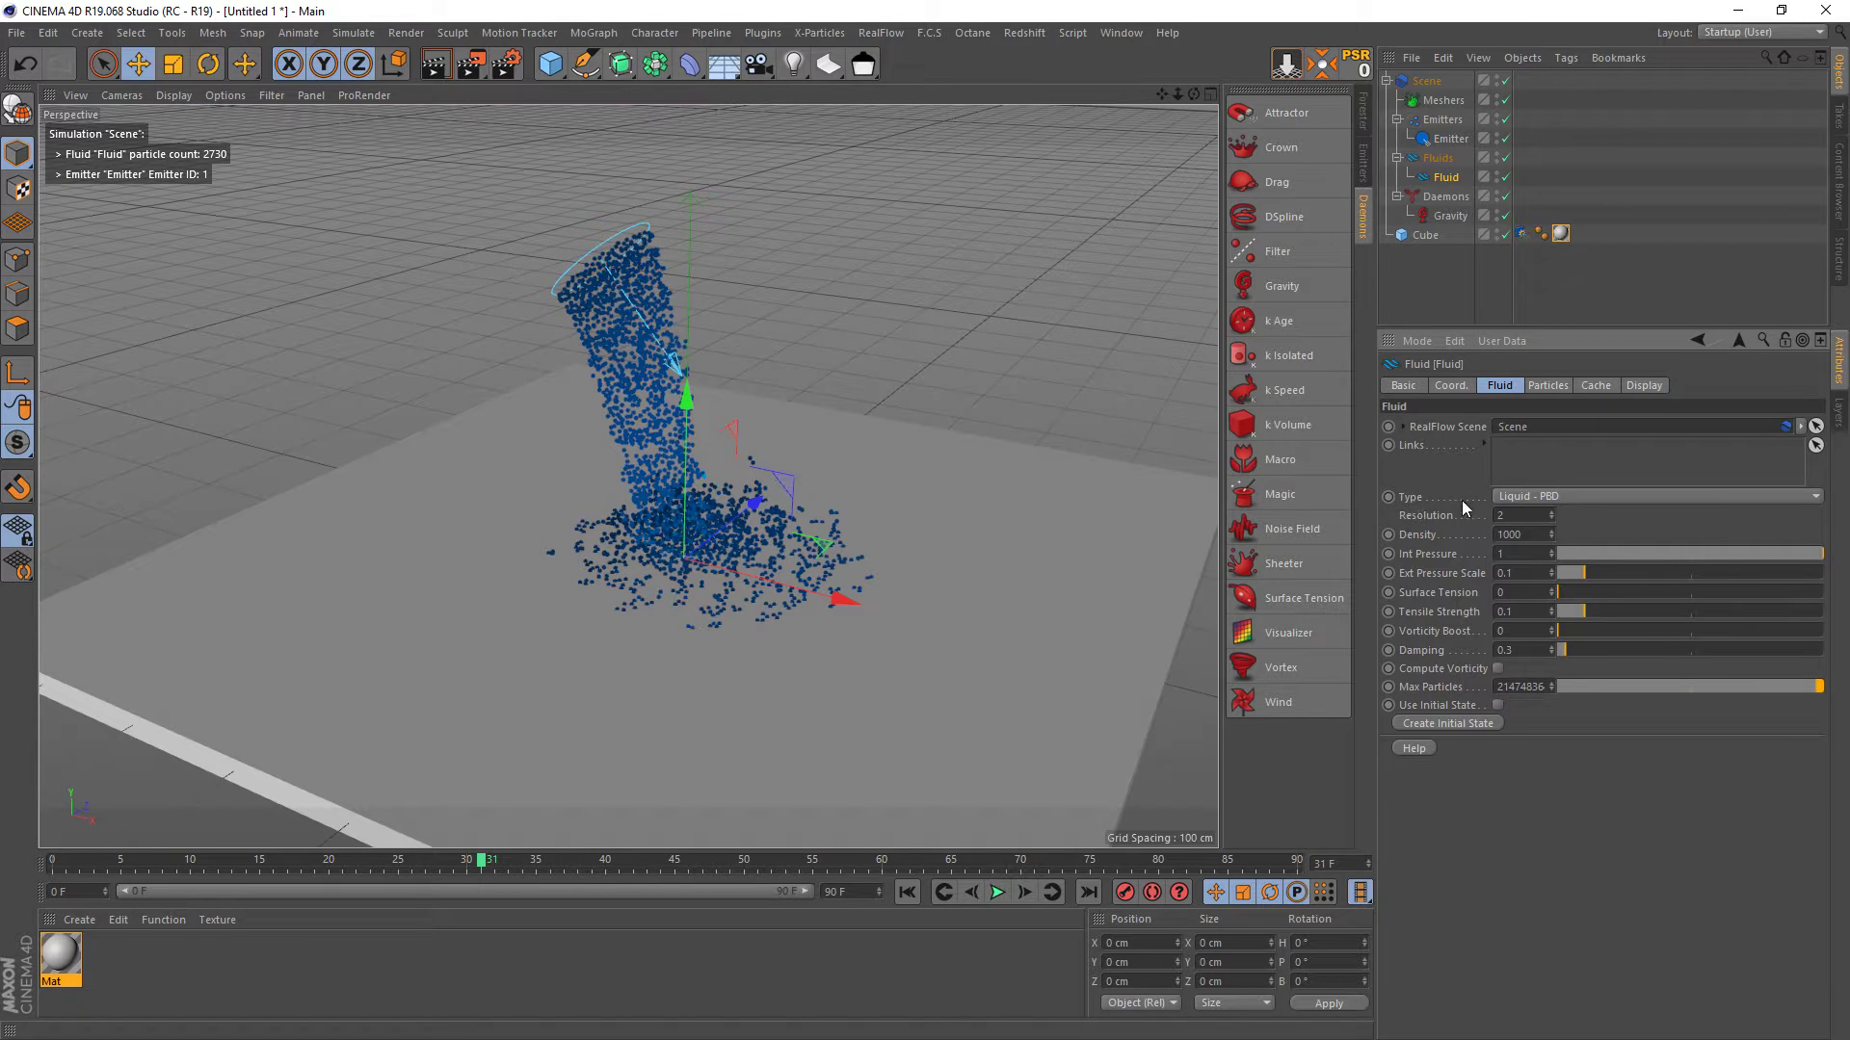
- Replay the Liquid - PBD simulation briefly and pause it
{"action": "left_click", "coordinate": [1520, 499]}
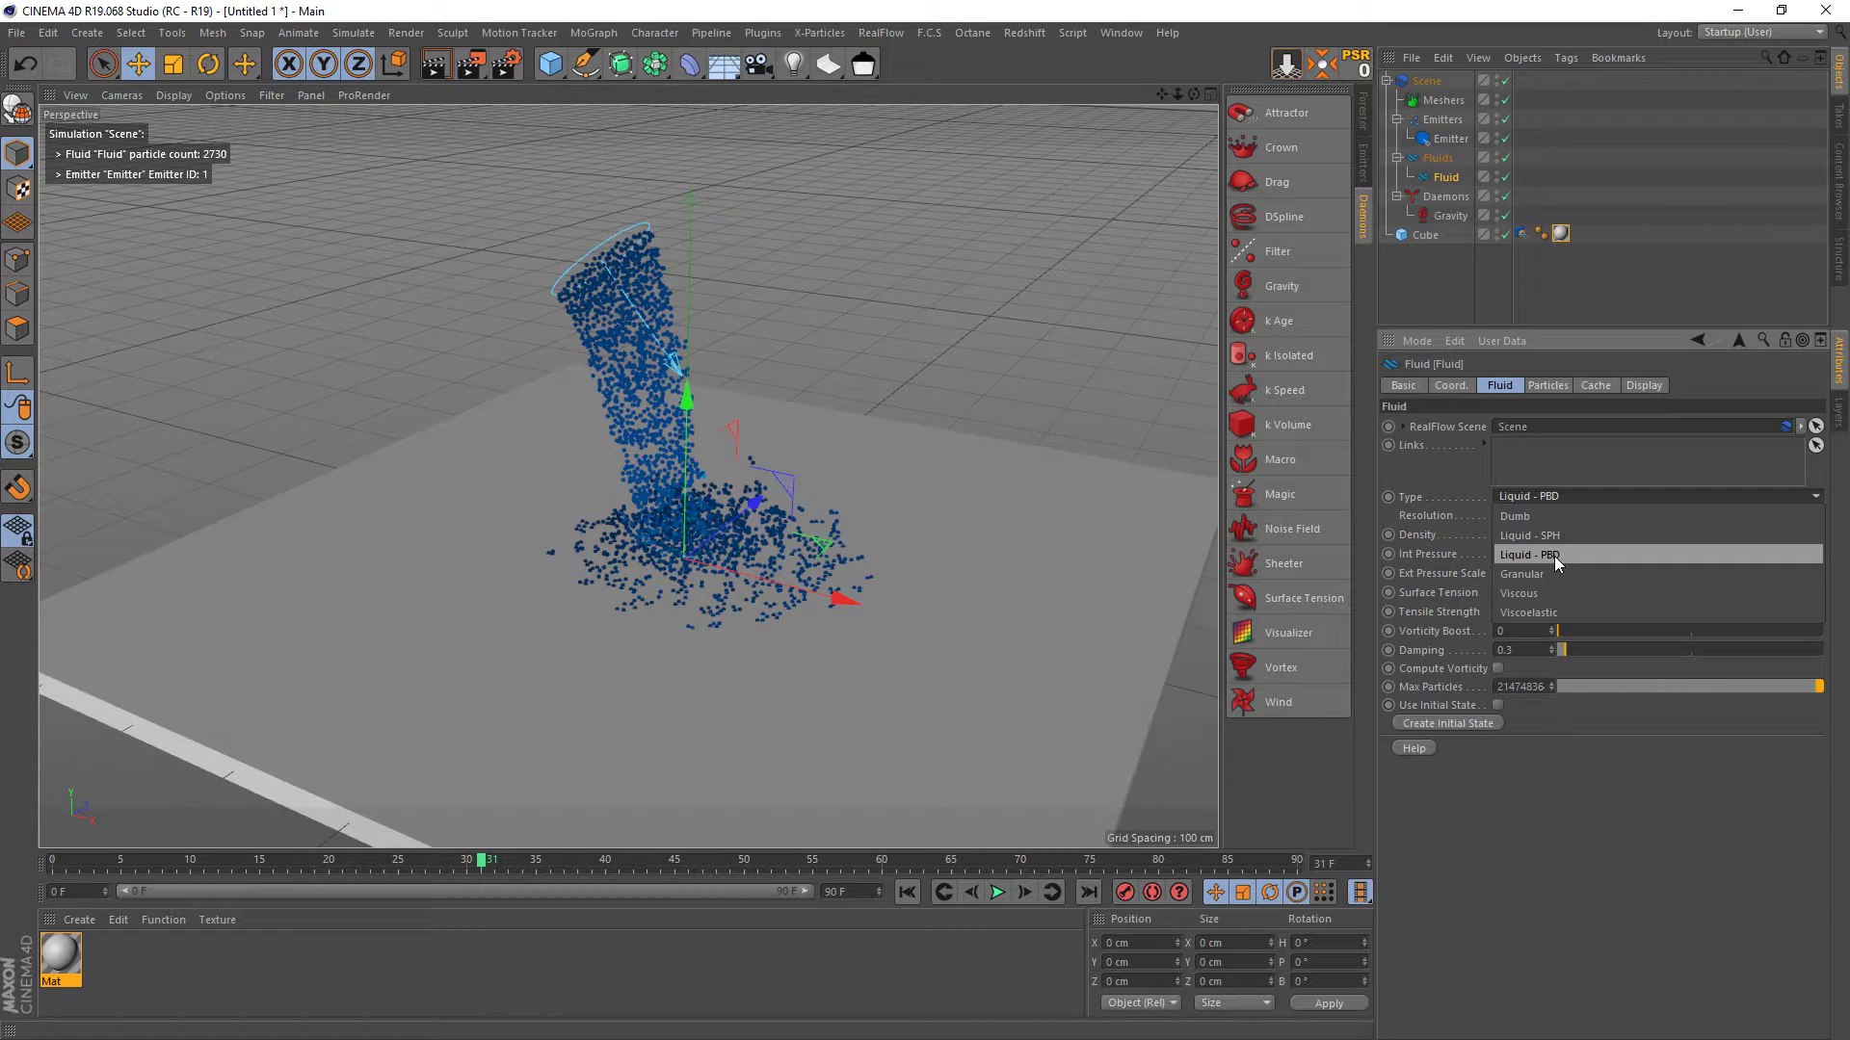
{"action": "left_click", "coordinate": [1553, 557]}
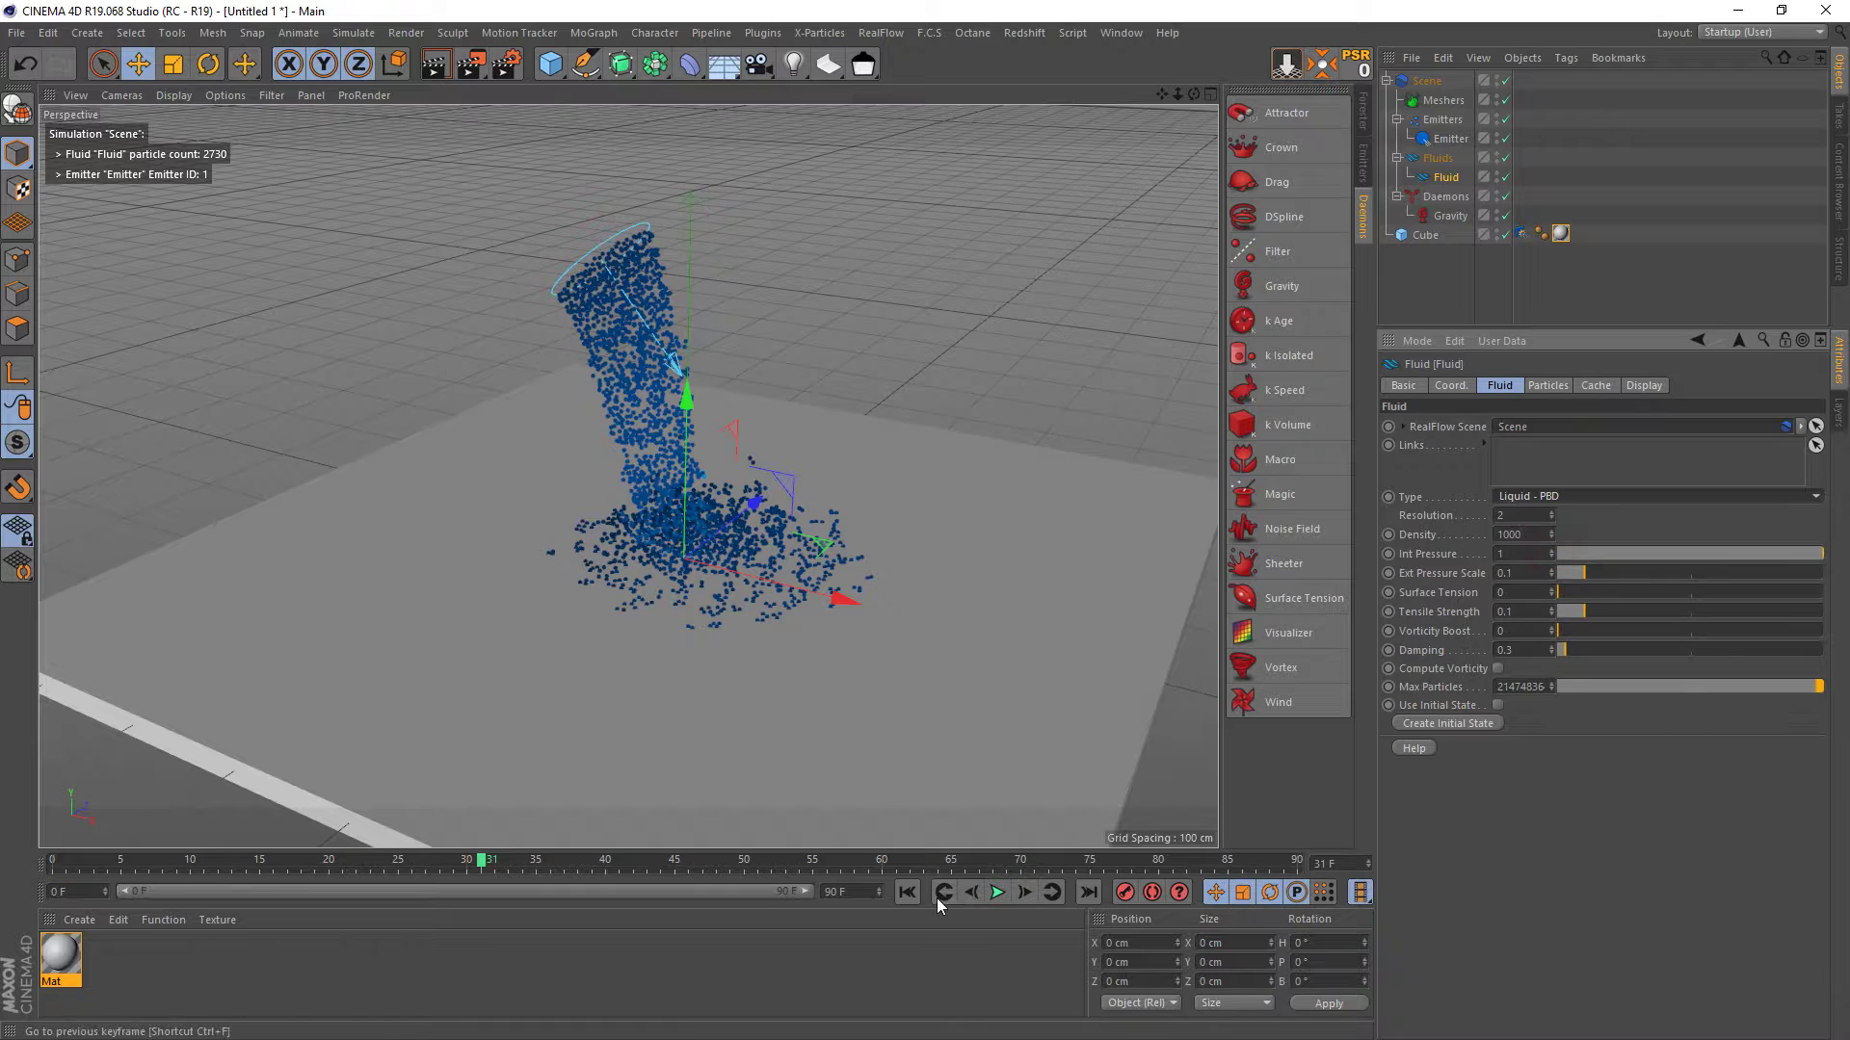
{"action": "left_click", "coordinate": [997, 892]}
{"action": "left_click", "coordinate": [997, 892]}
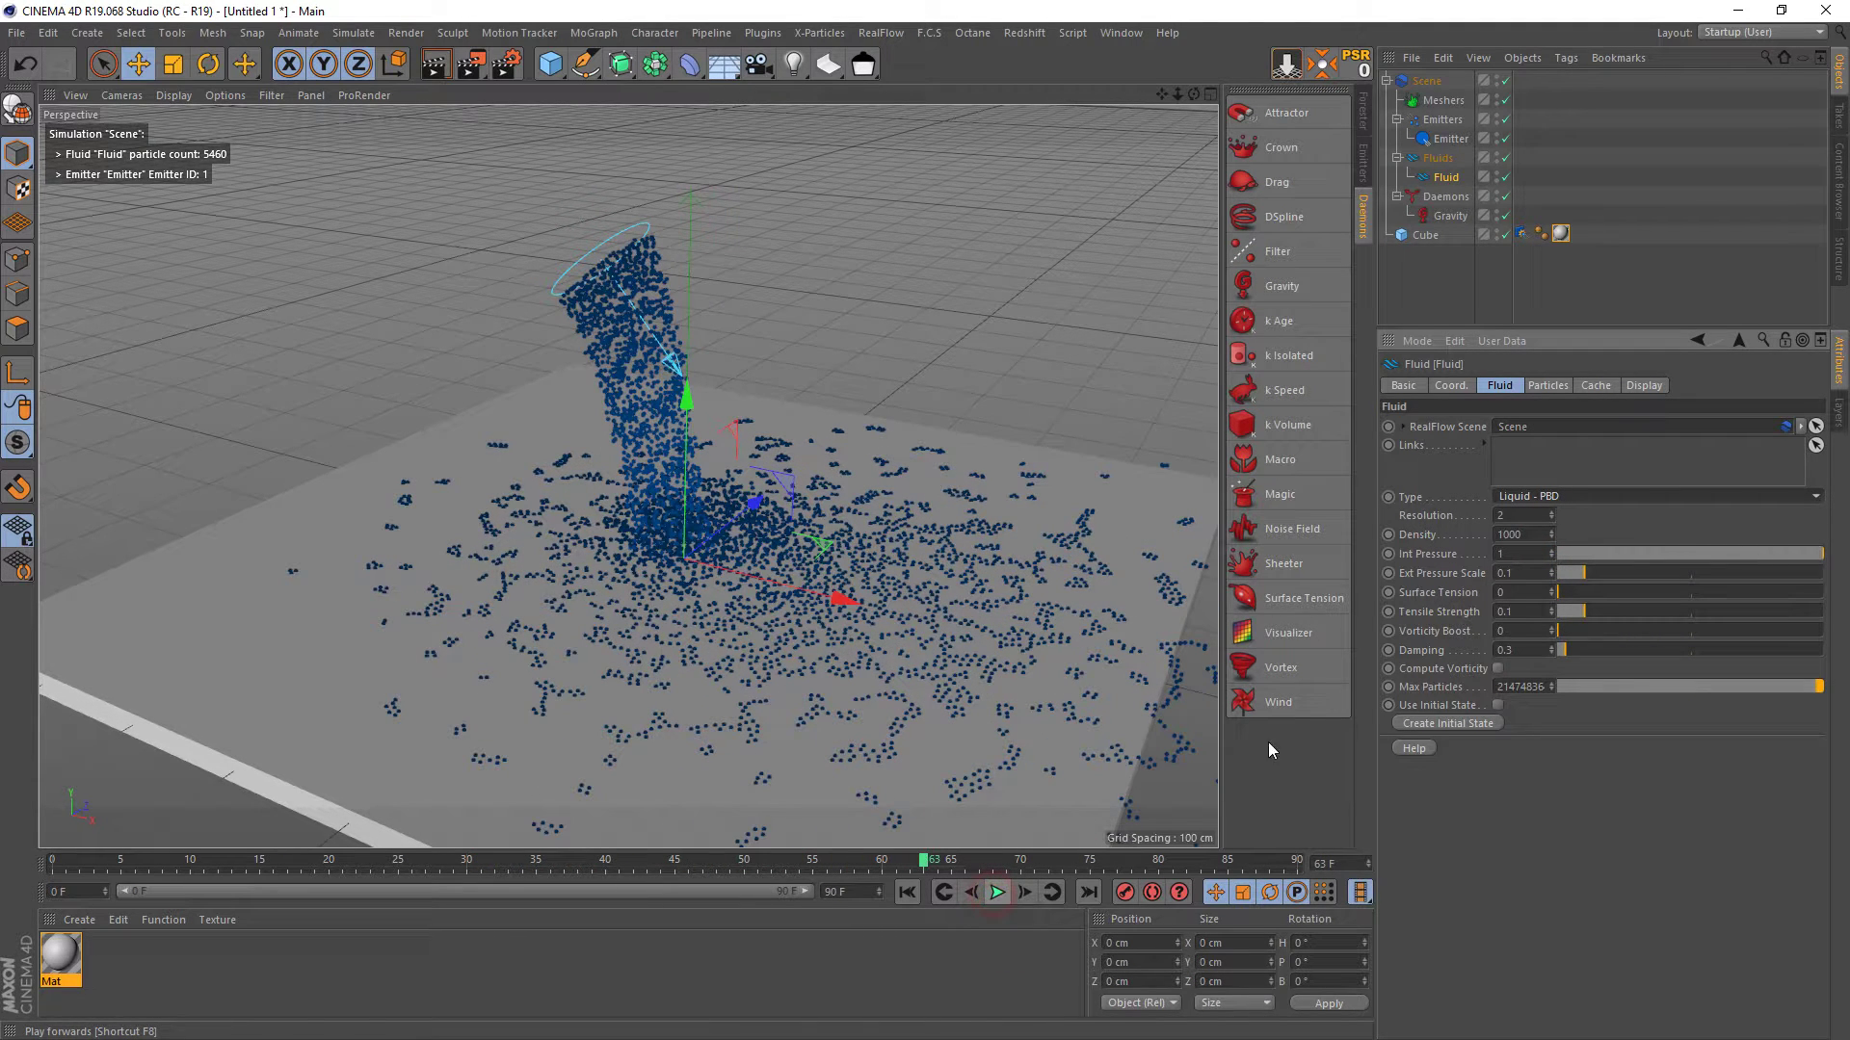
- Switch the fluid type to Liquid - SPH and replay it until particles spread widely
{"action": "left_click", "coordinate": [1555, 497]}
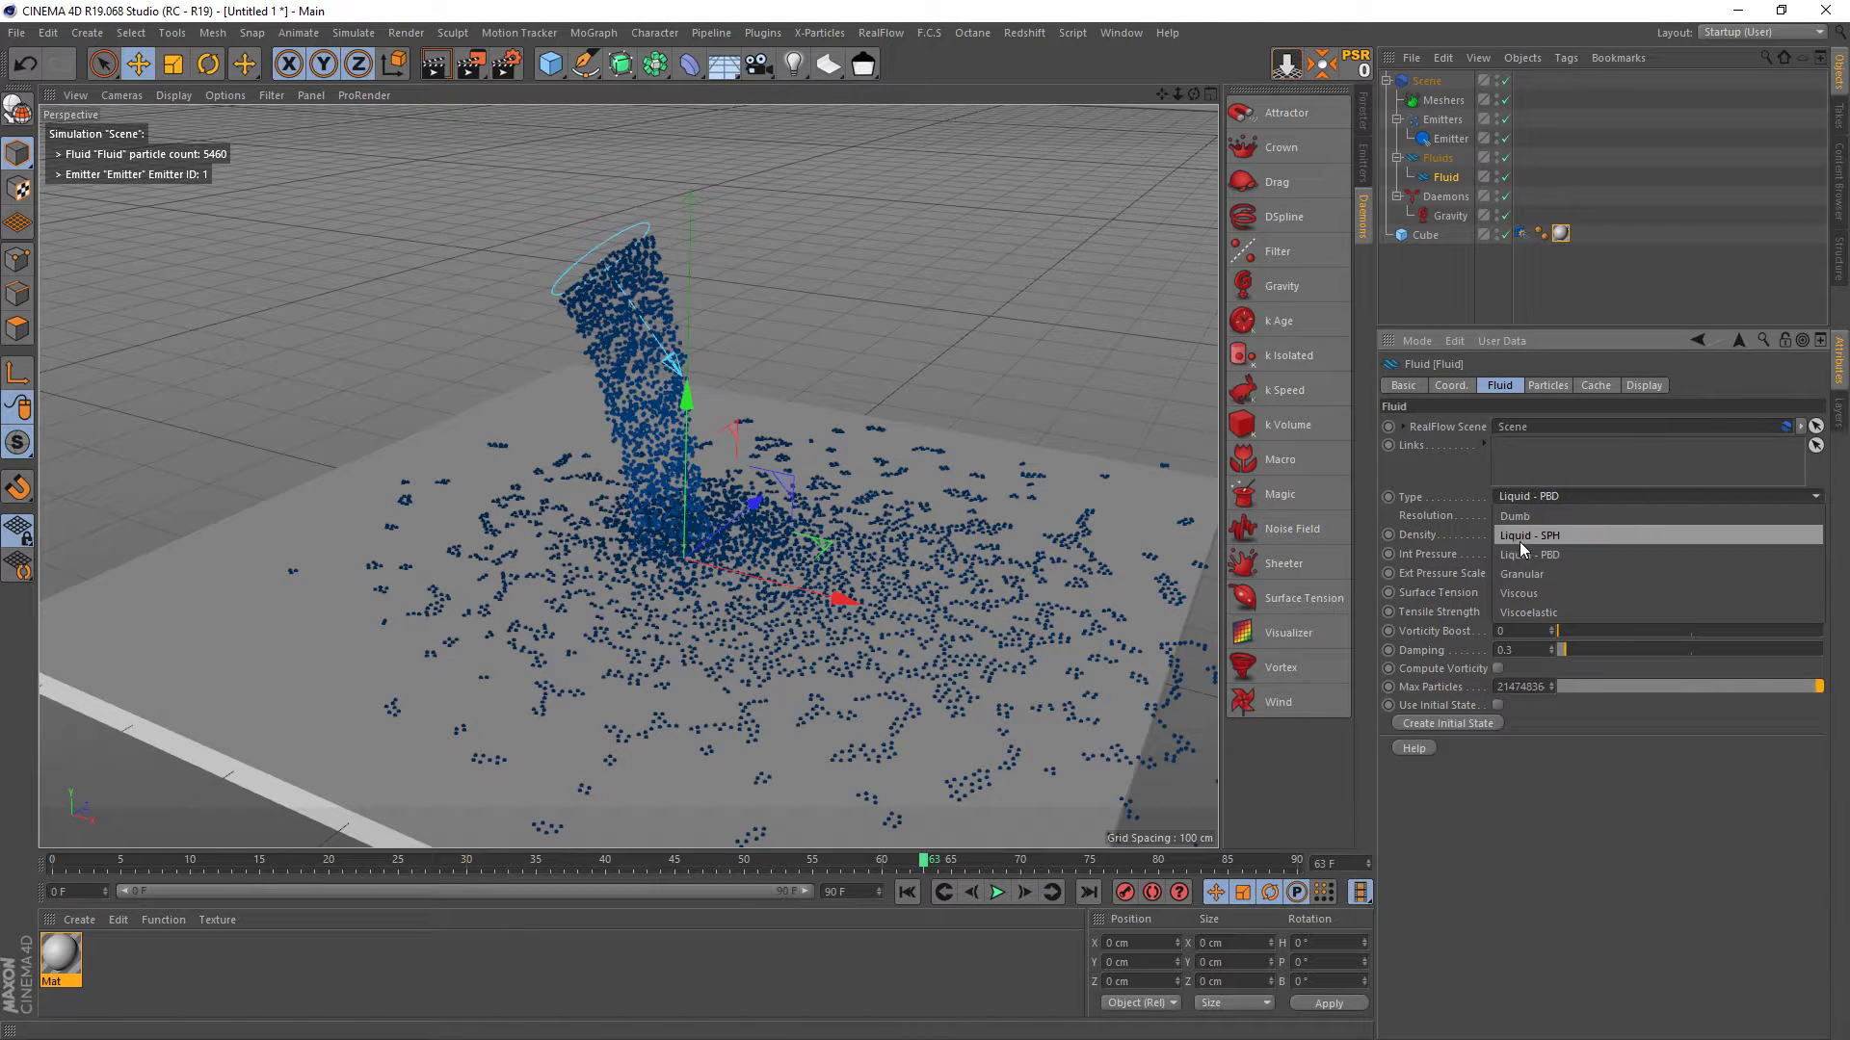
{"action": "left_click", "coordinate": [1551, 535]}
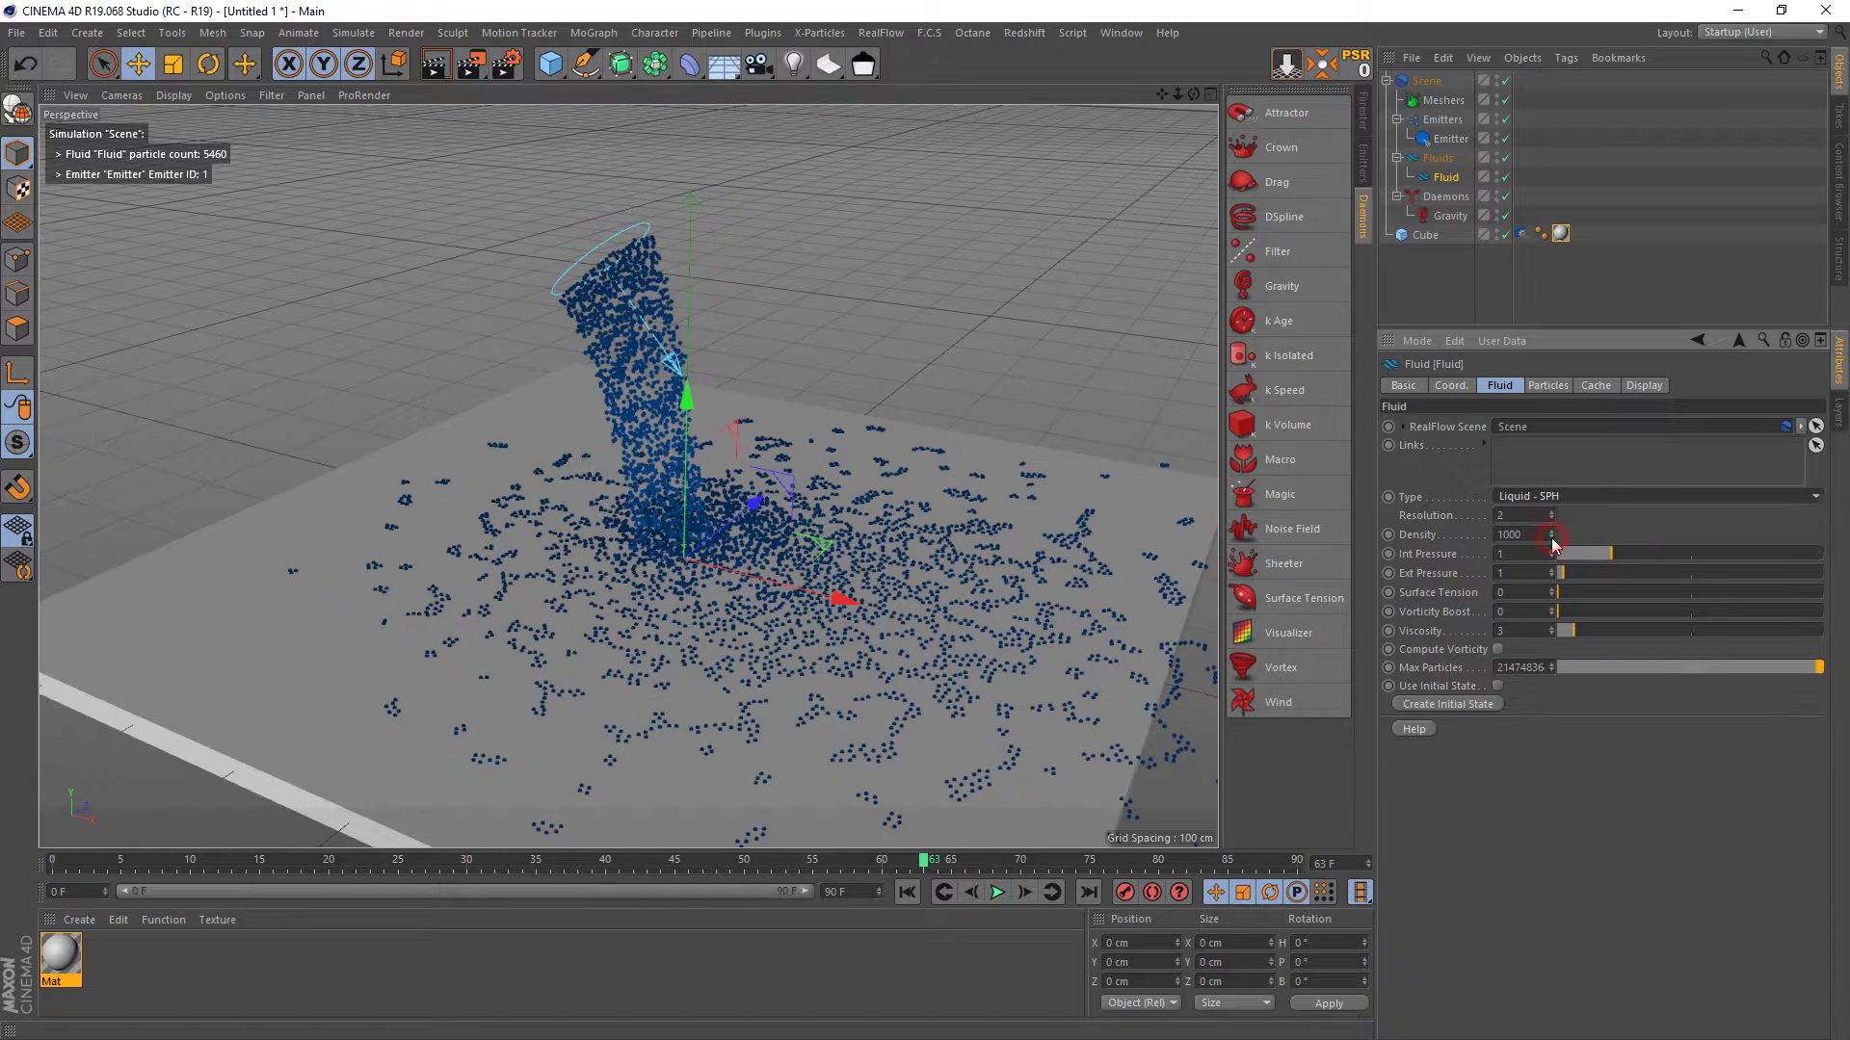
{"action": "left_click", "coordinate": [1000, 893]}
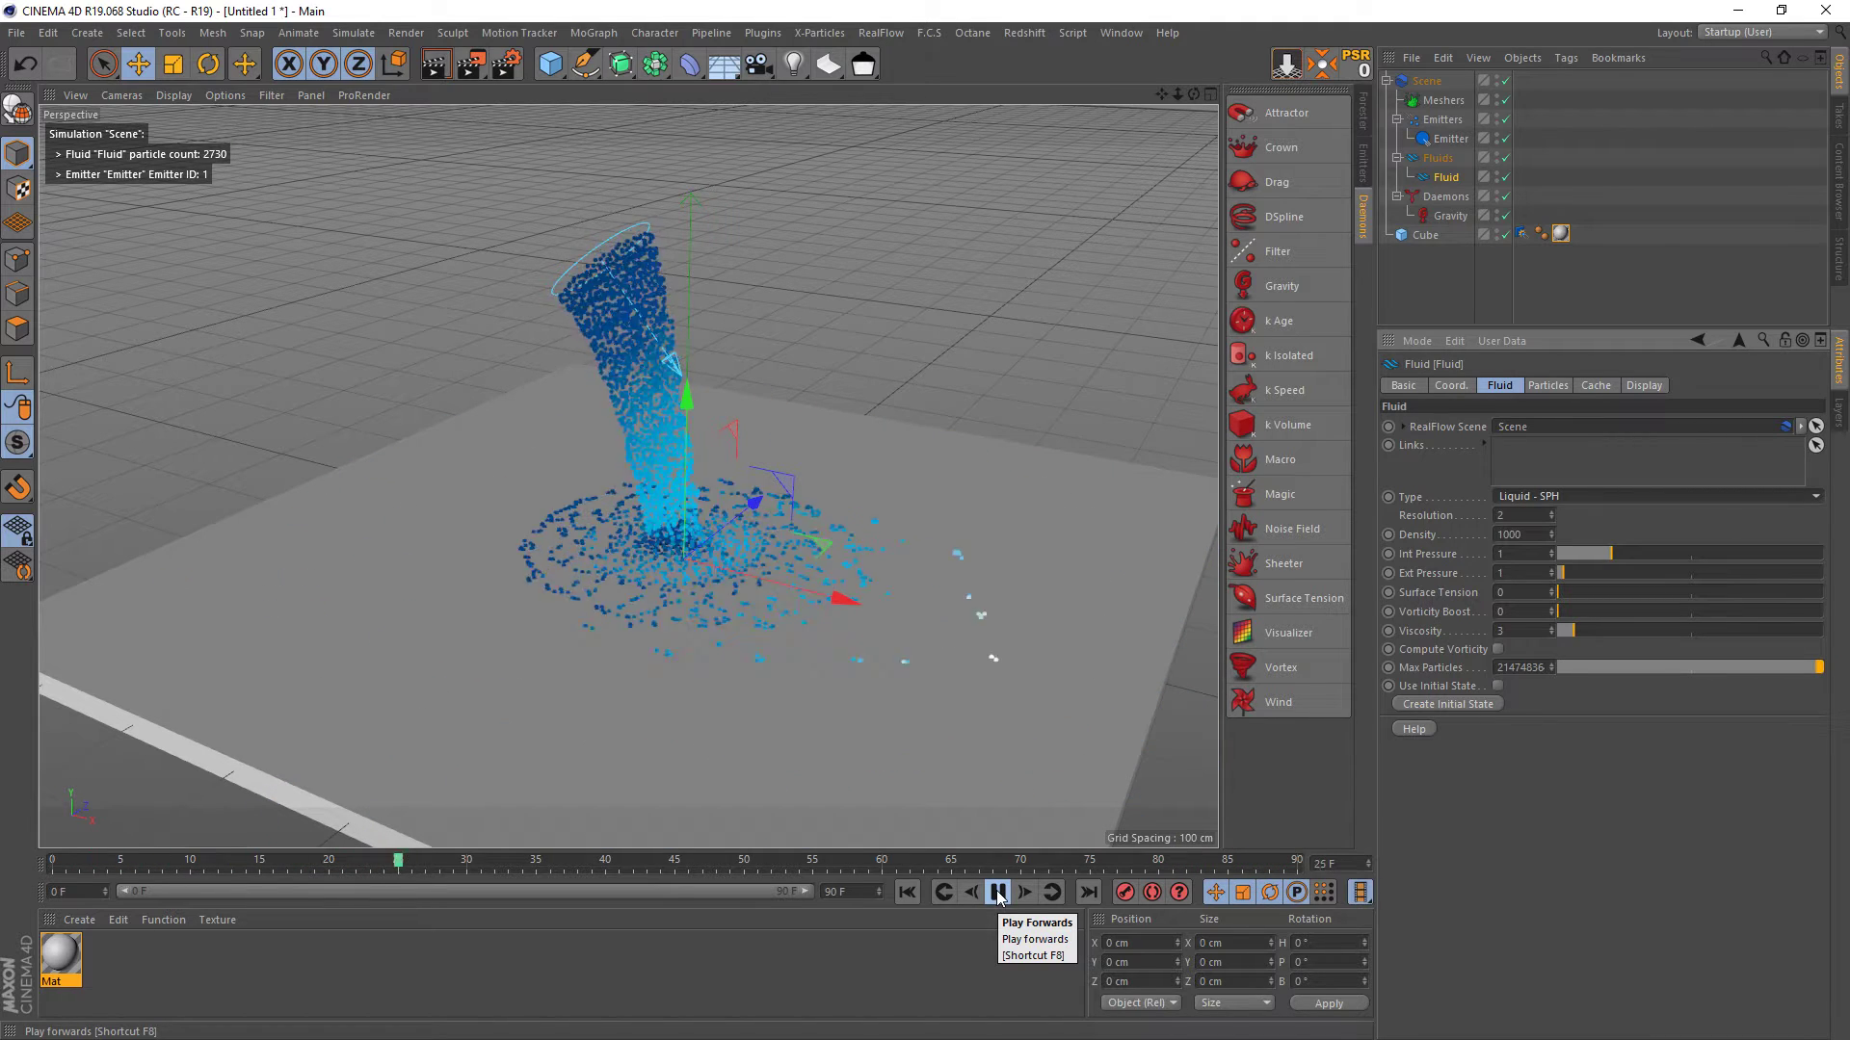
{"action": "left_click", "coordinate": [998, 893]}
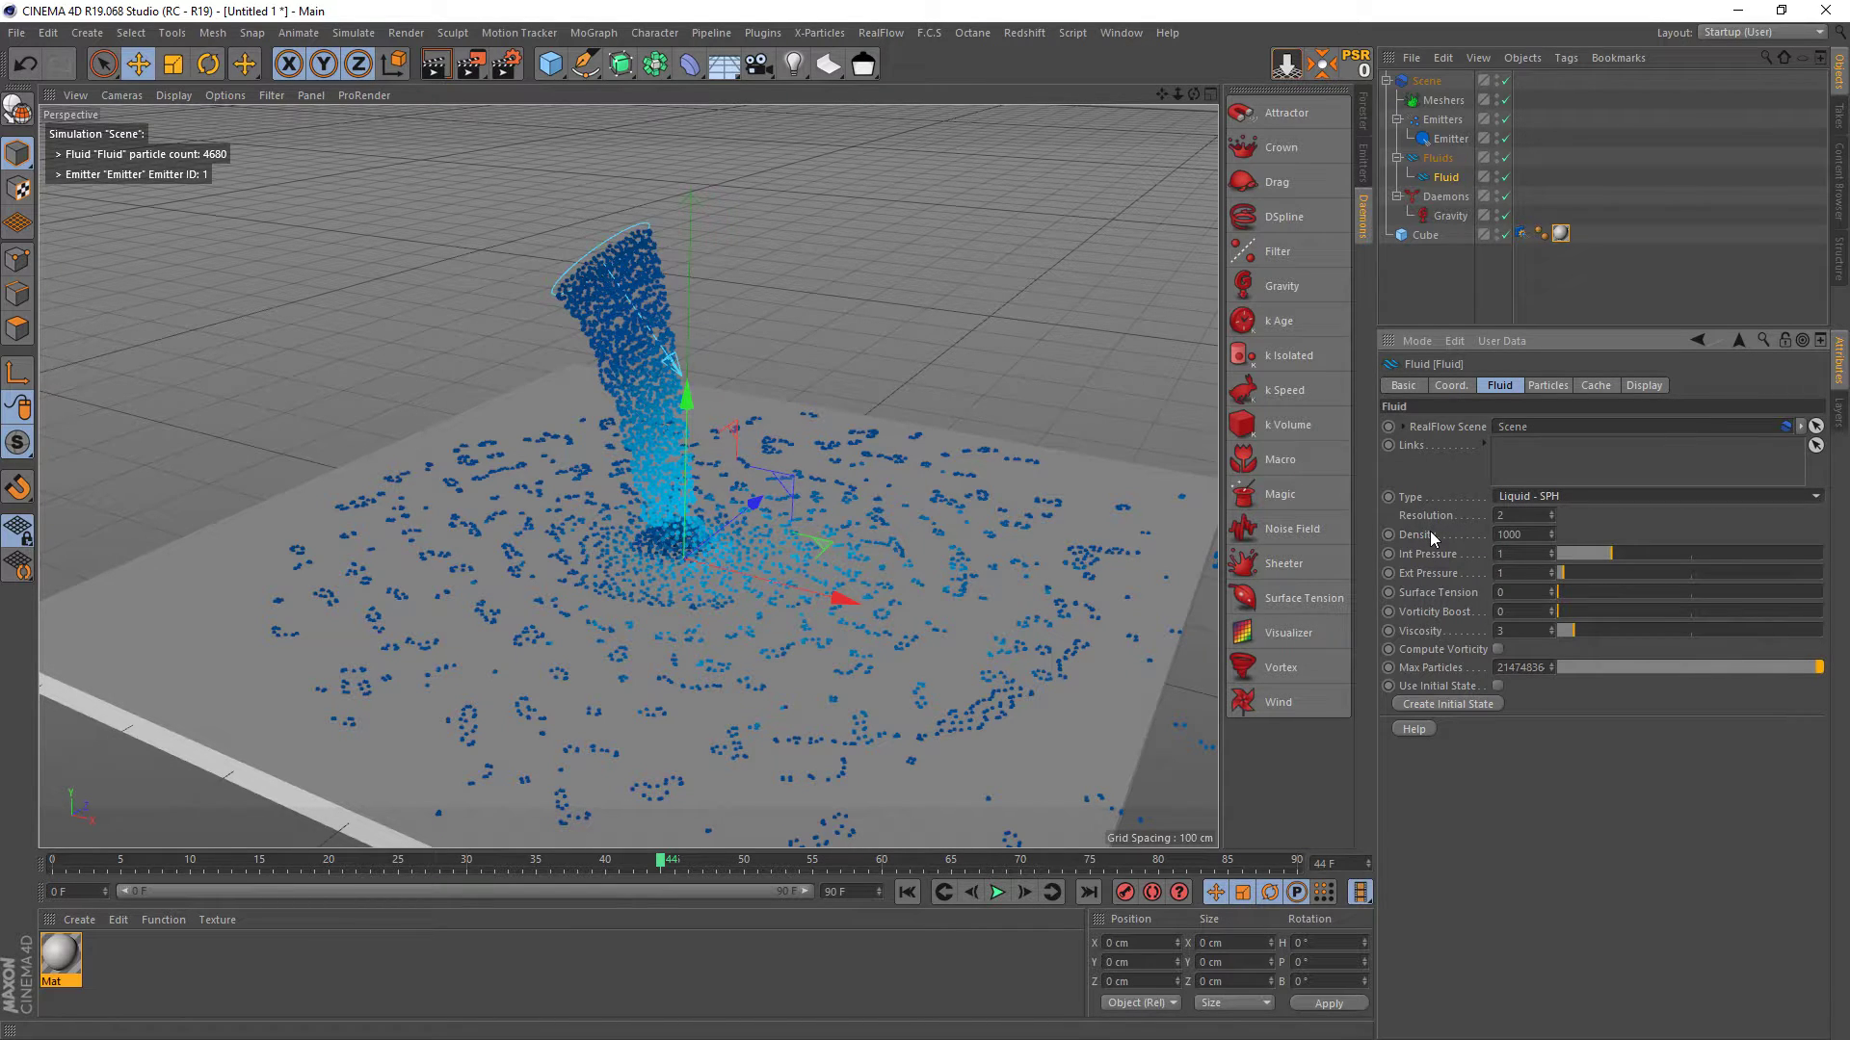
{"action": "left_click", "coordinate": [1531, 501]}
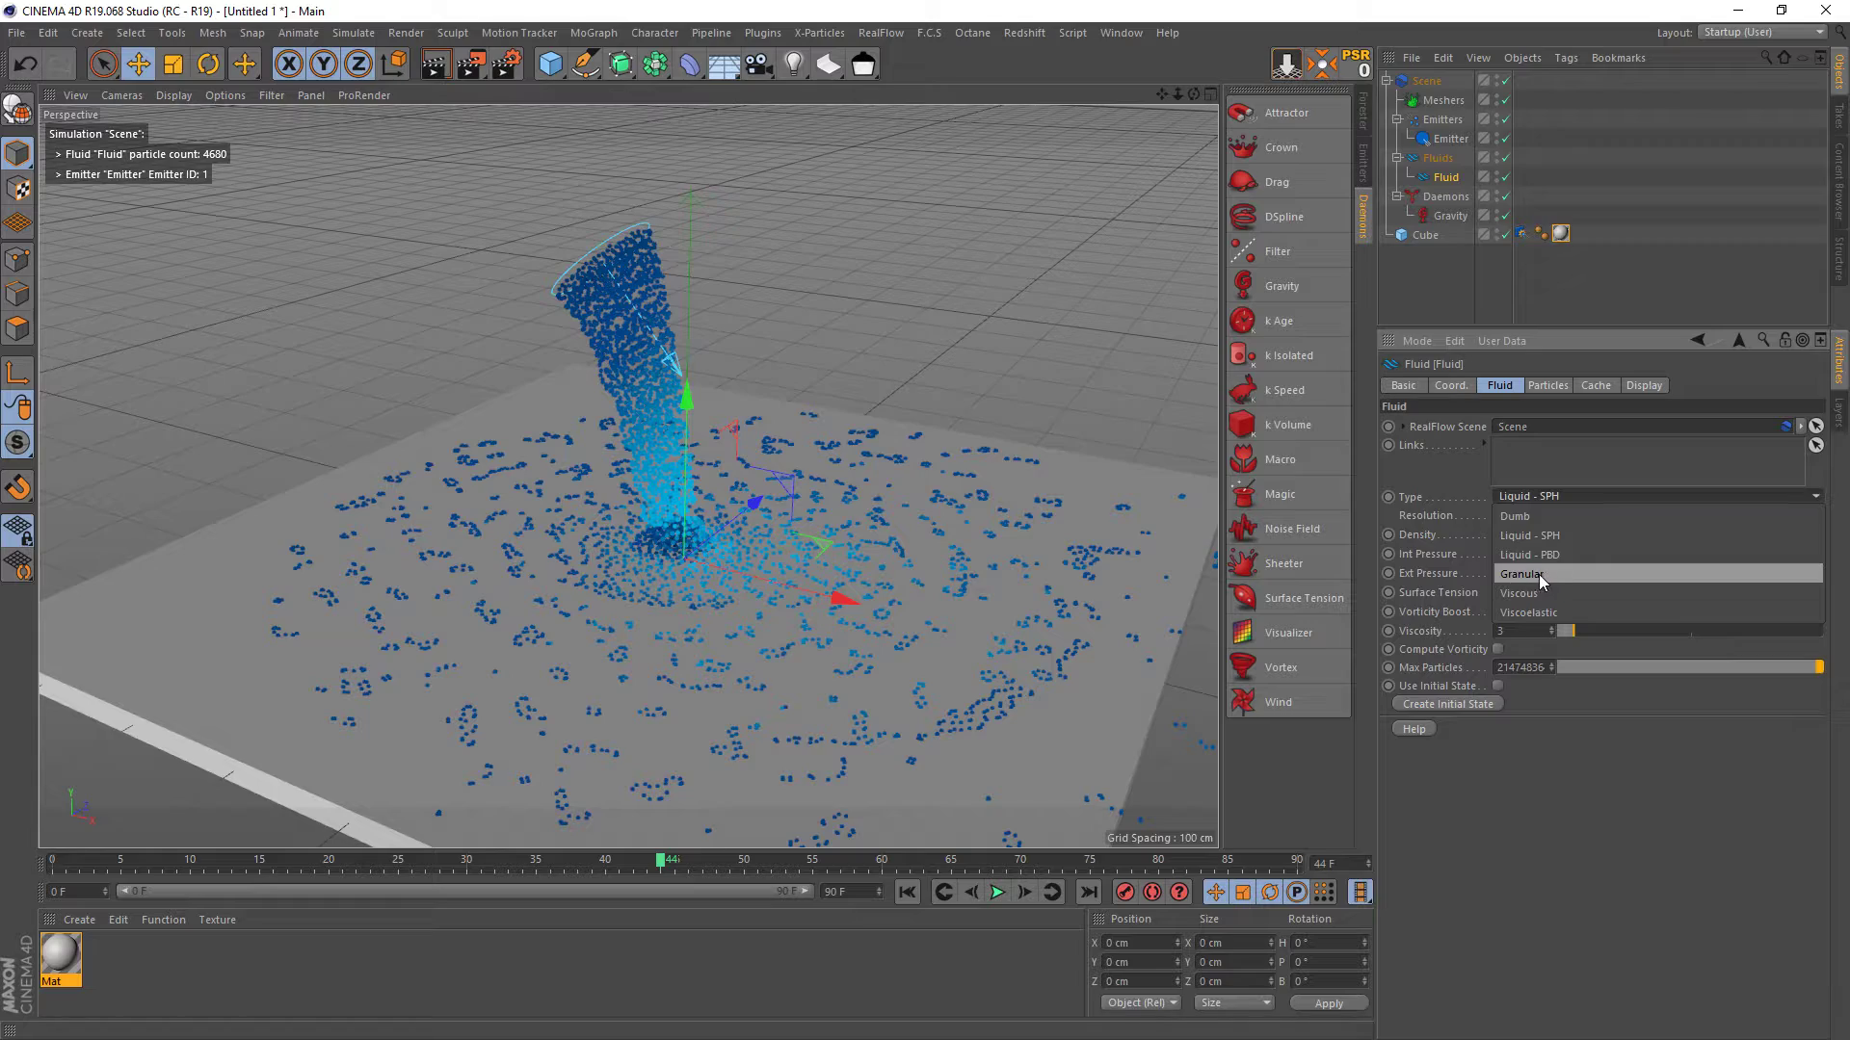
- Switch the fluid type to Granular and play the simulation through
{"action": "left_click", "coordinate": [1529, 575]}
{"action": "left_click", "coordinate": [998, 893]}
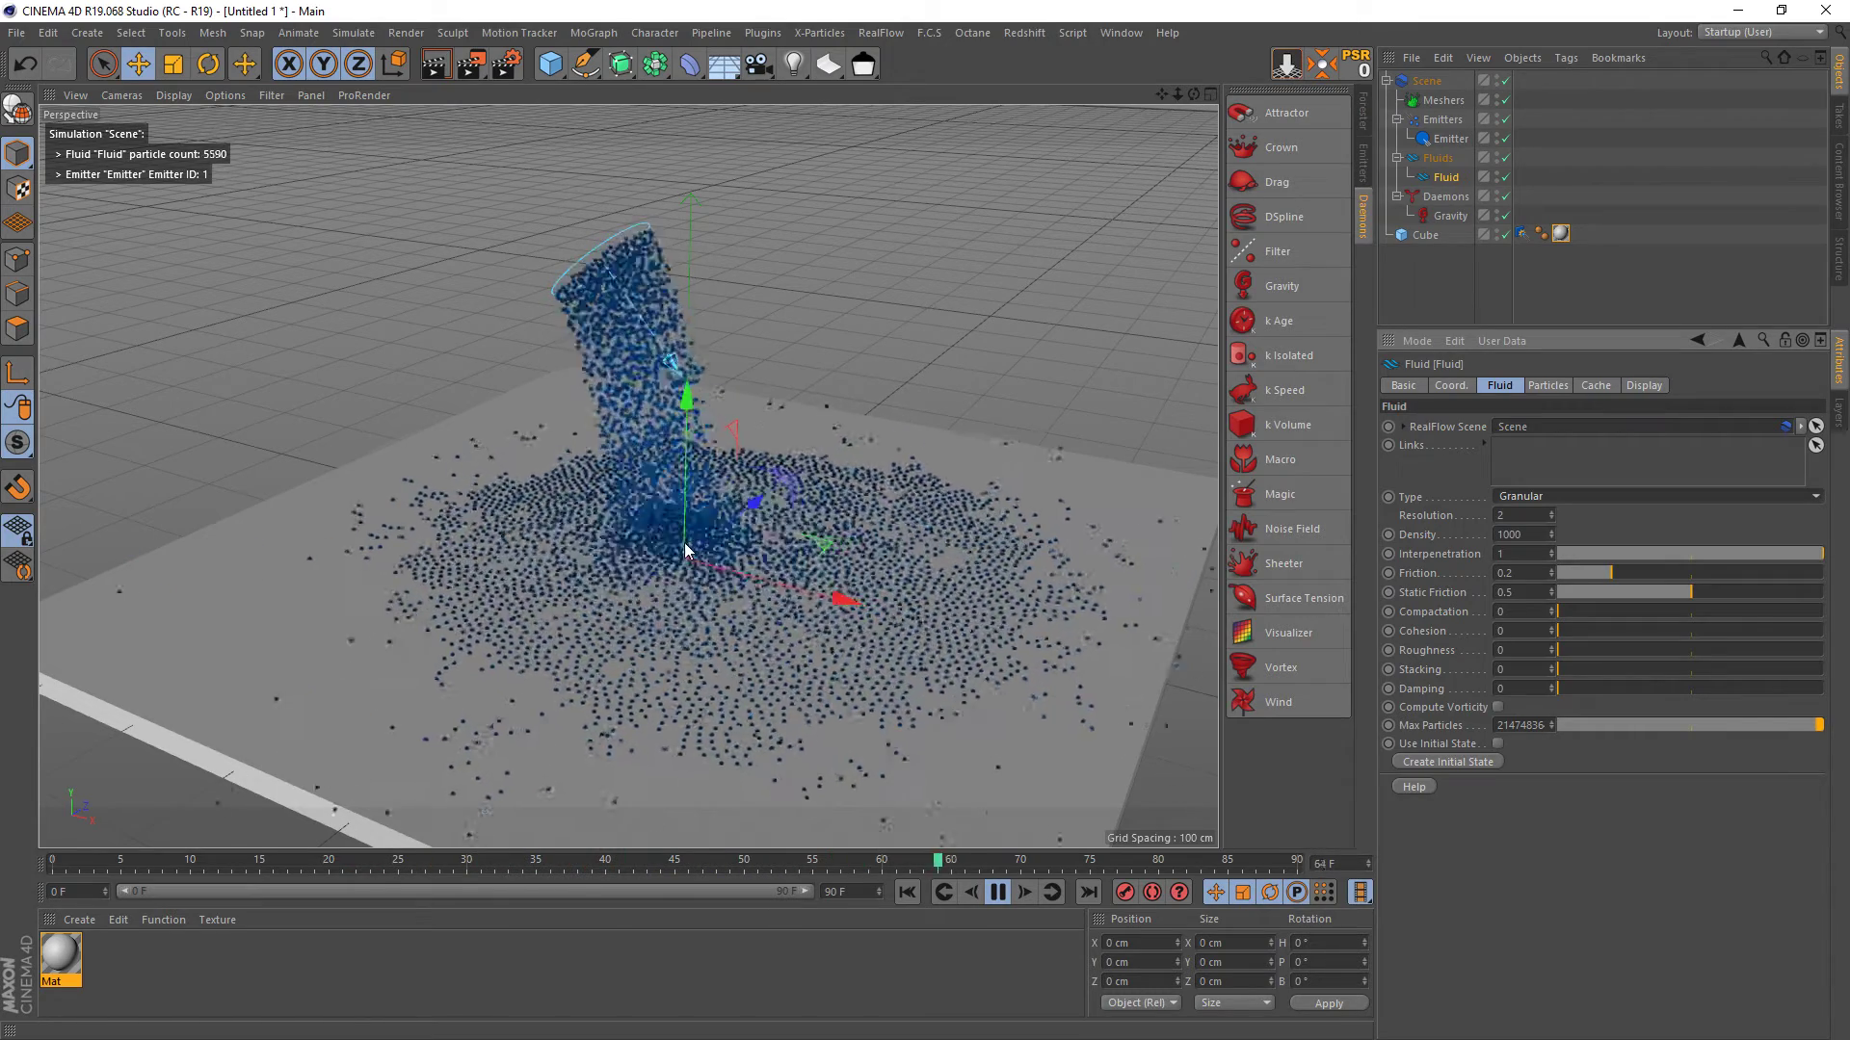
{"action": "left_click", "coordinate": [998, 893]}
- Change the fluid type to Viscous and replay from the start to frame 69
{"action": "left_click", "coordinate": [1557, 493]}
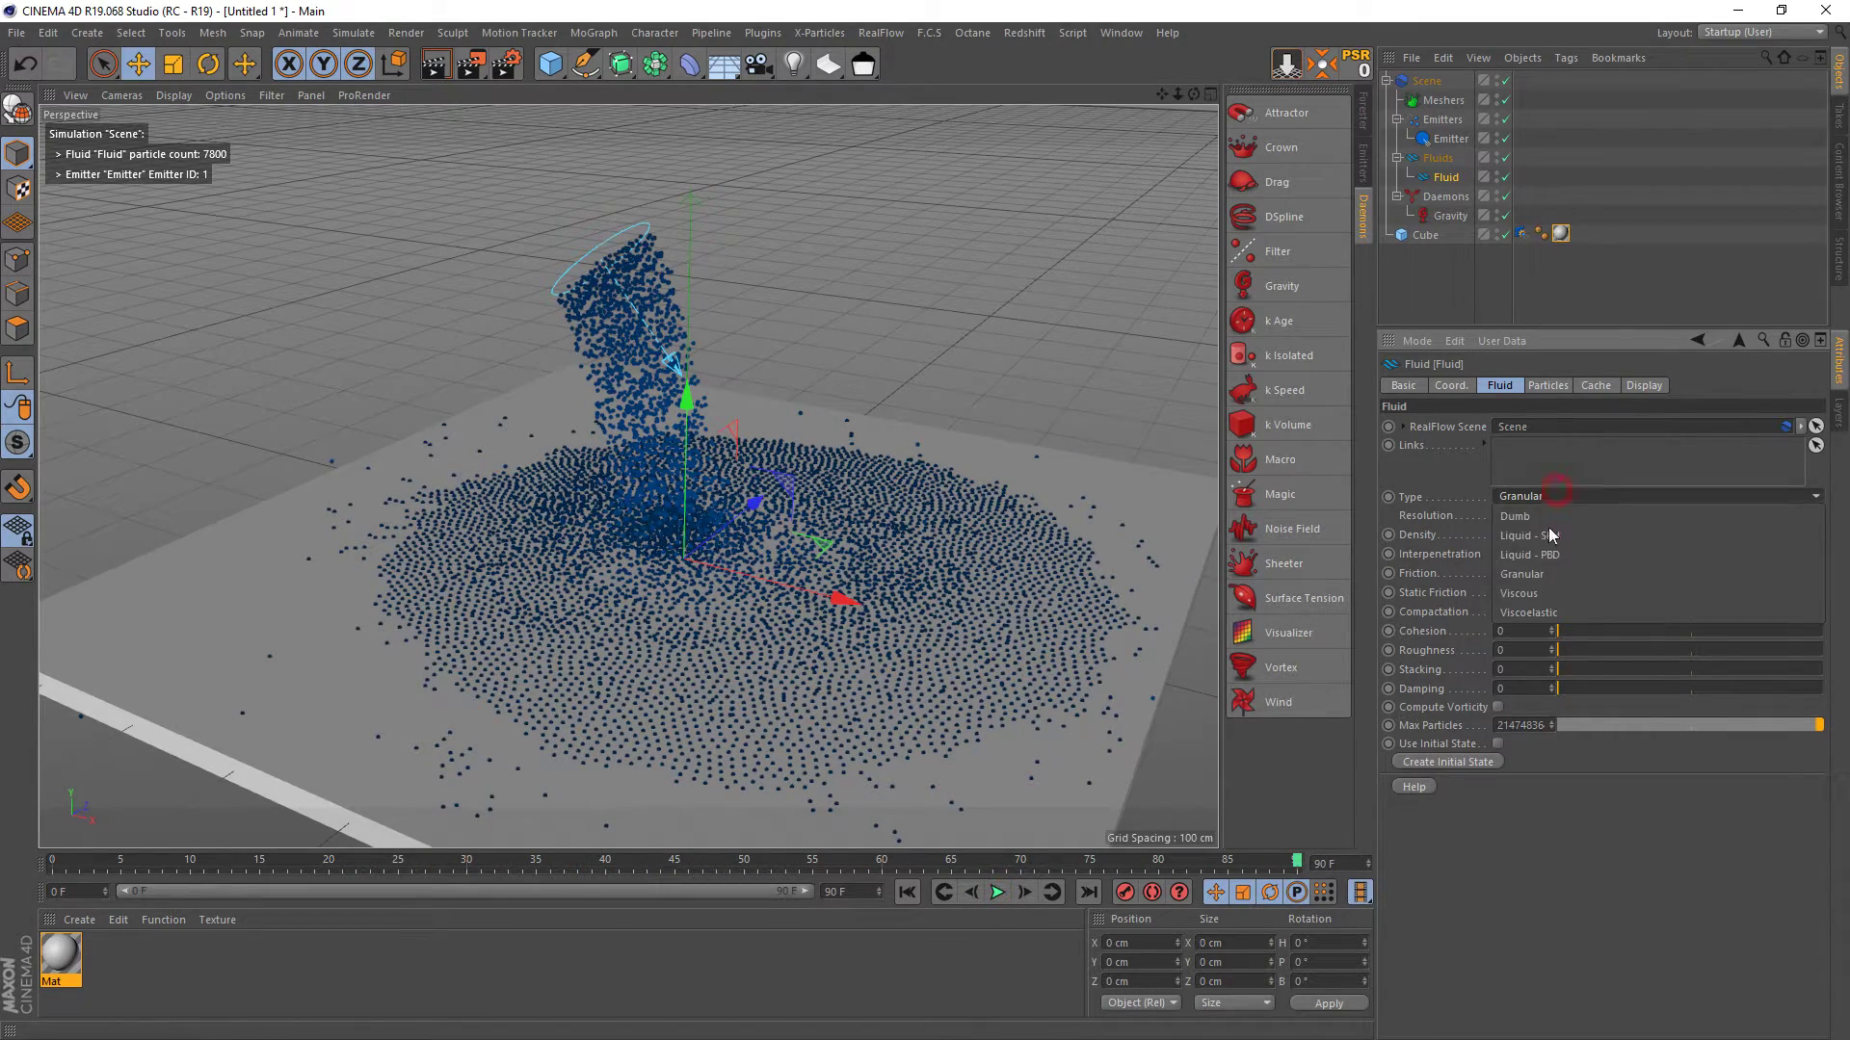
{"action": "left_click", "coordinate": [1522, 595]}
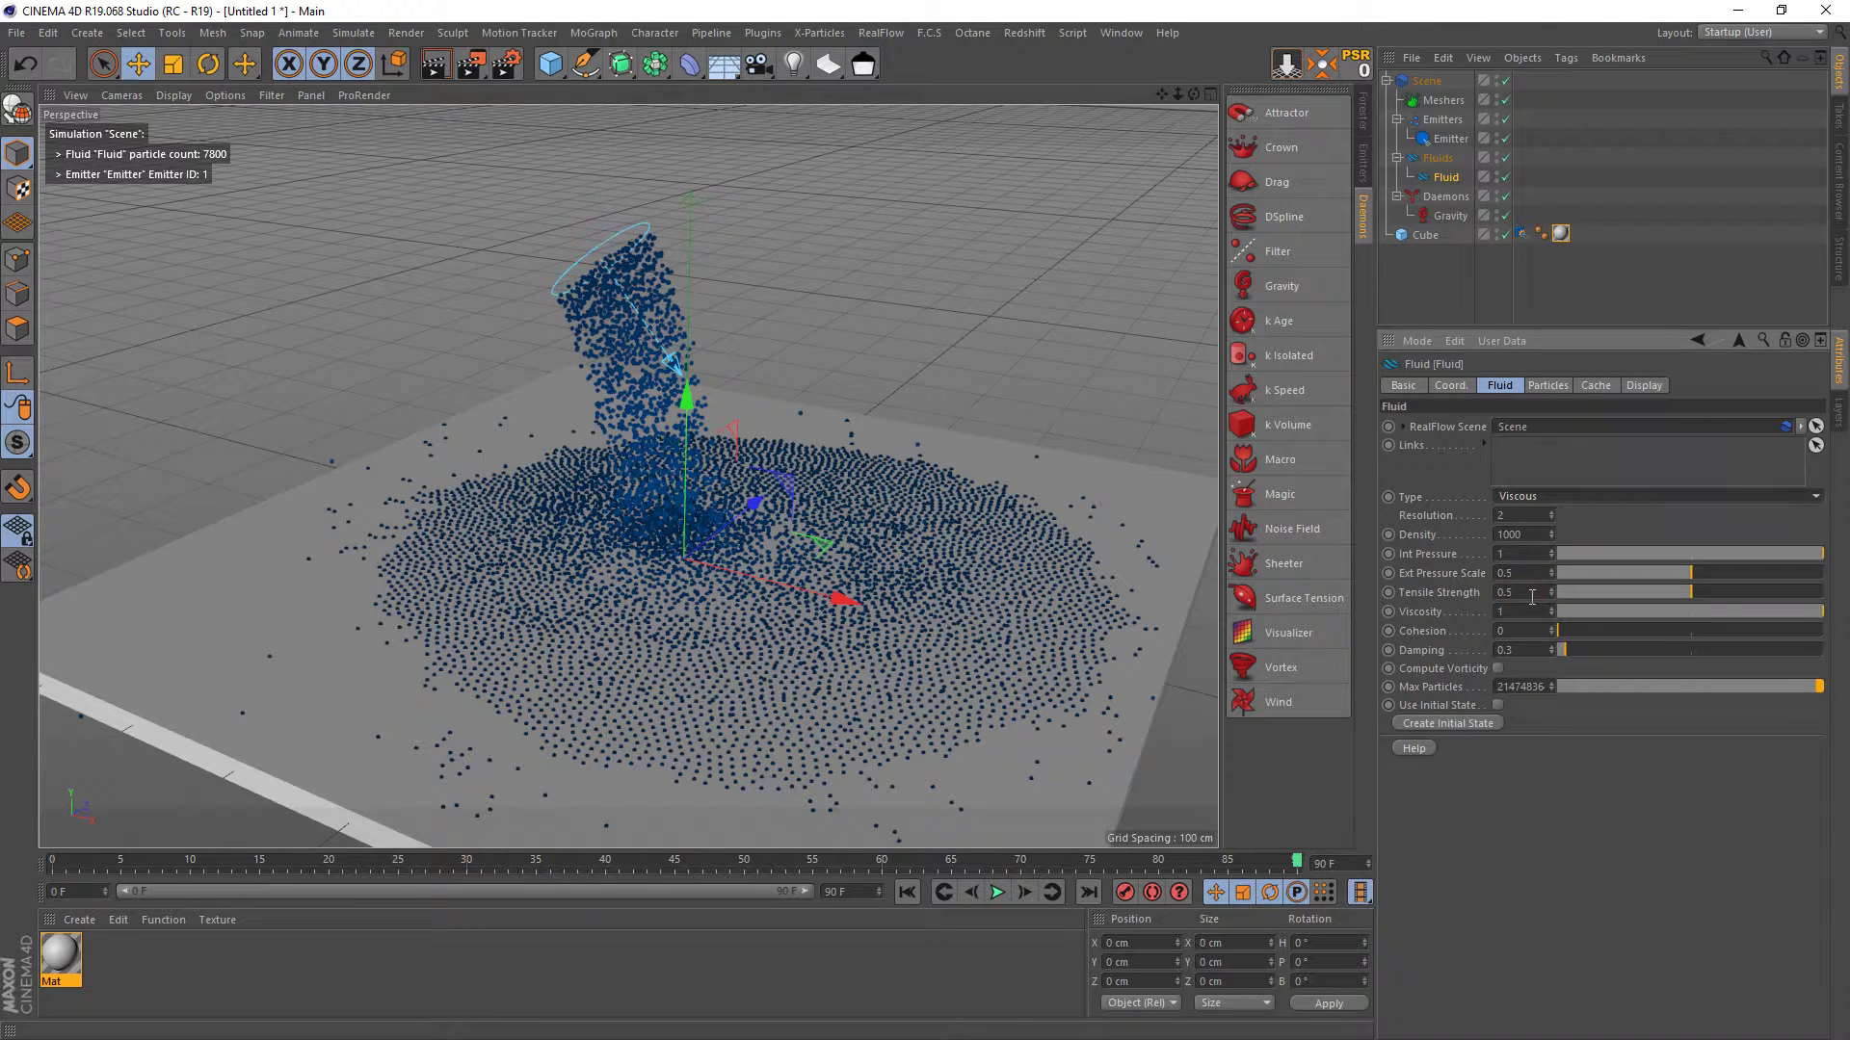
{"action": "left_click", "coordinate": [907, 892]}
{"action": "left_click", "coordinate": [997, 893]}
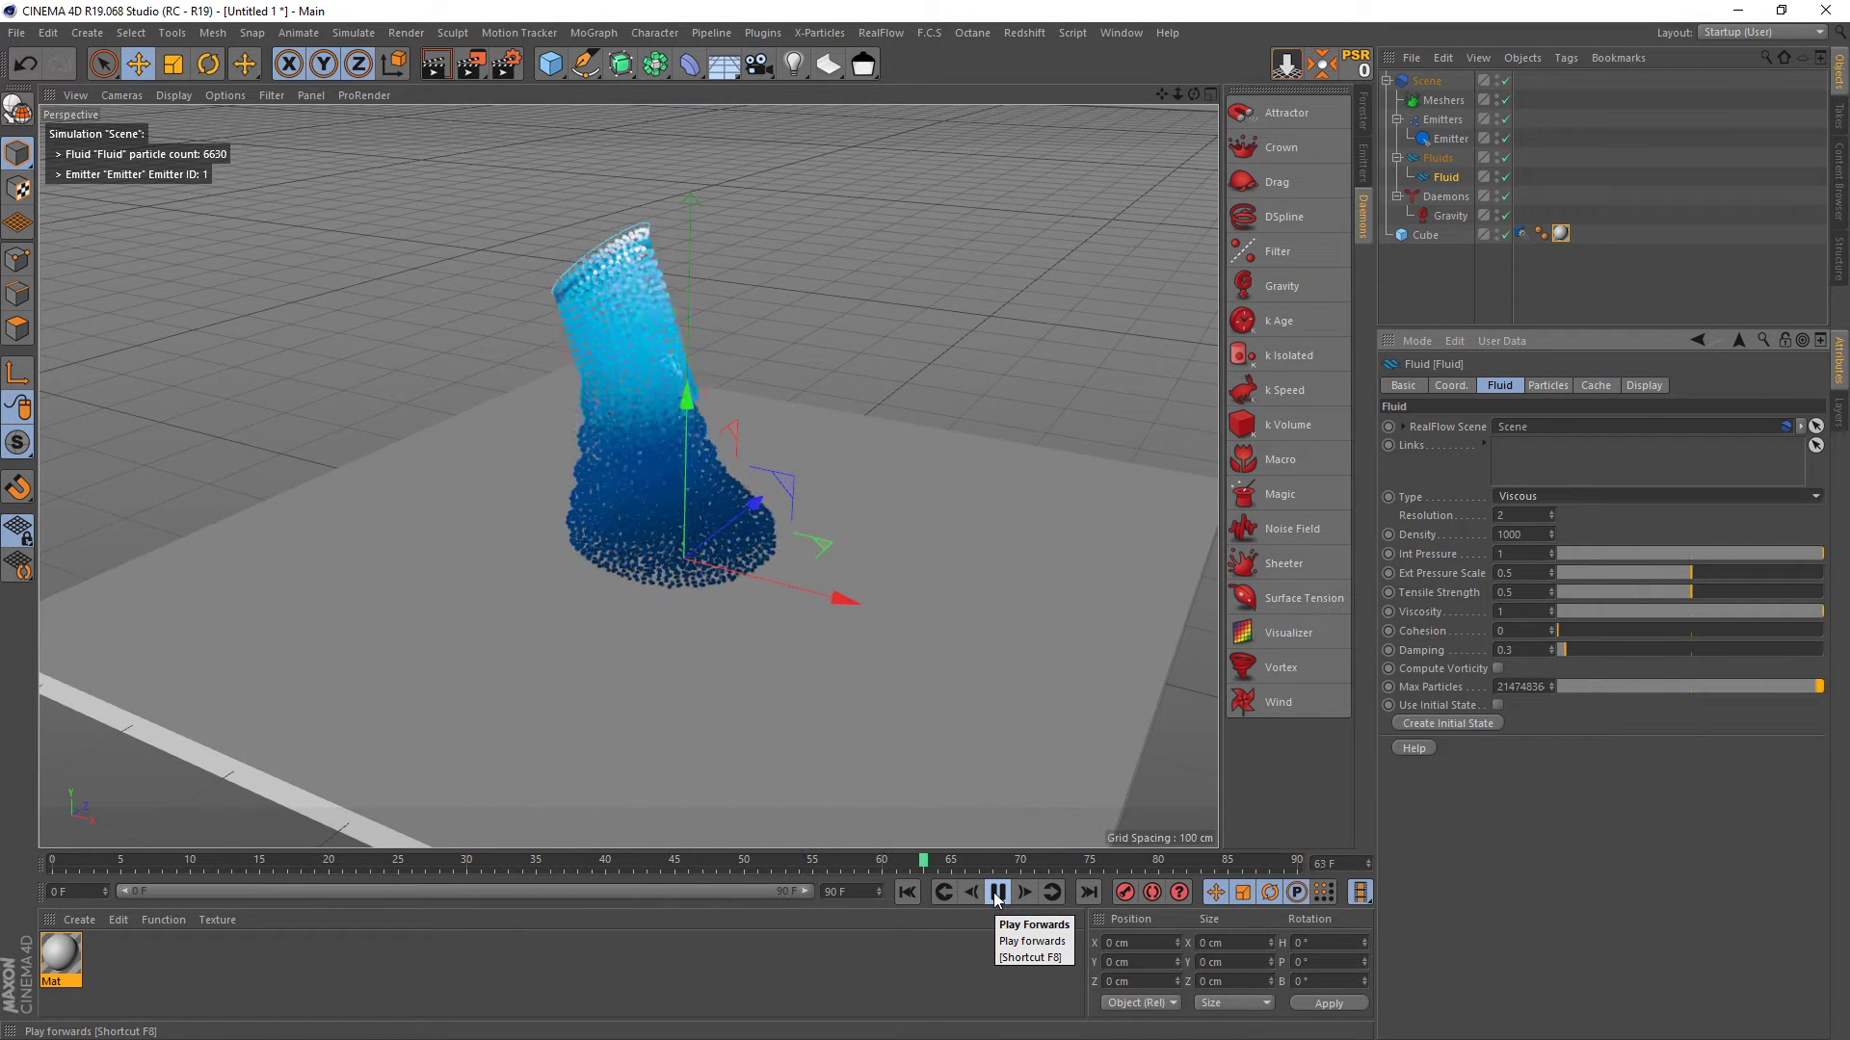
{"action": "left_click", "coordinate": [997, 893]}
{"action": "left_click", "coordinate": [1532, 496]}
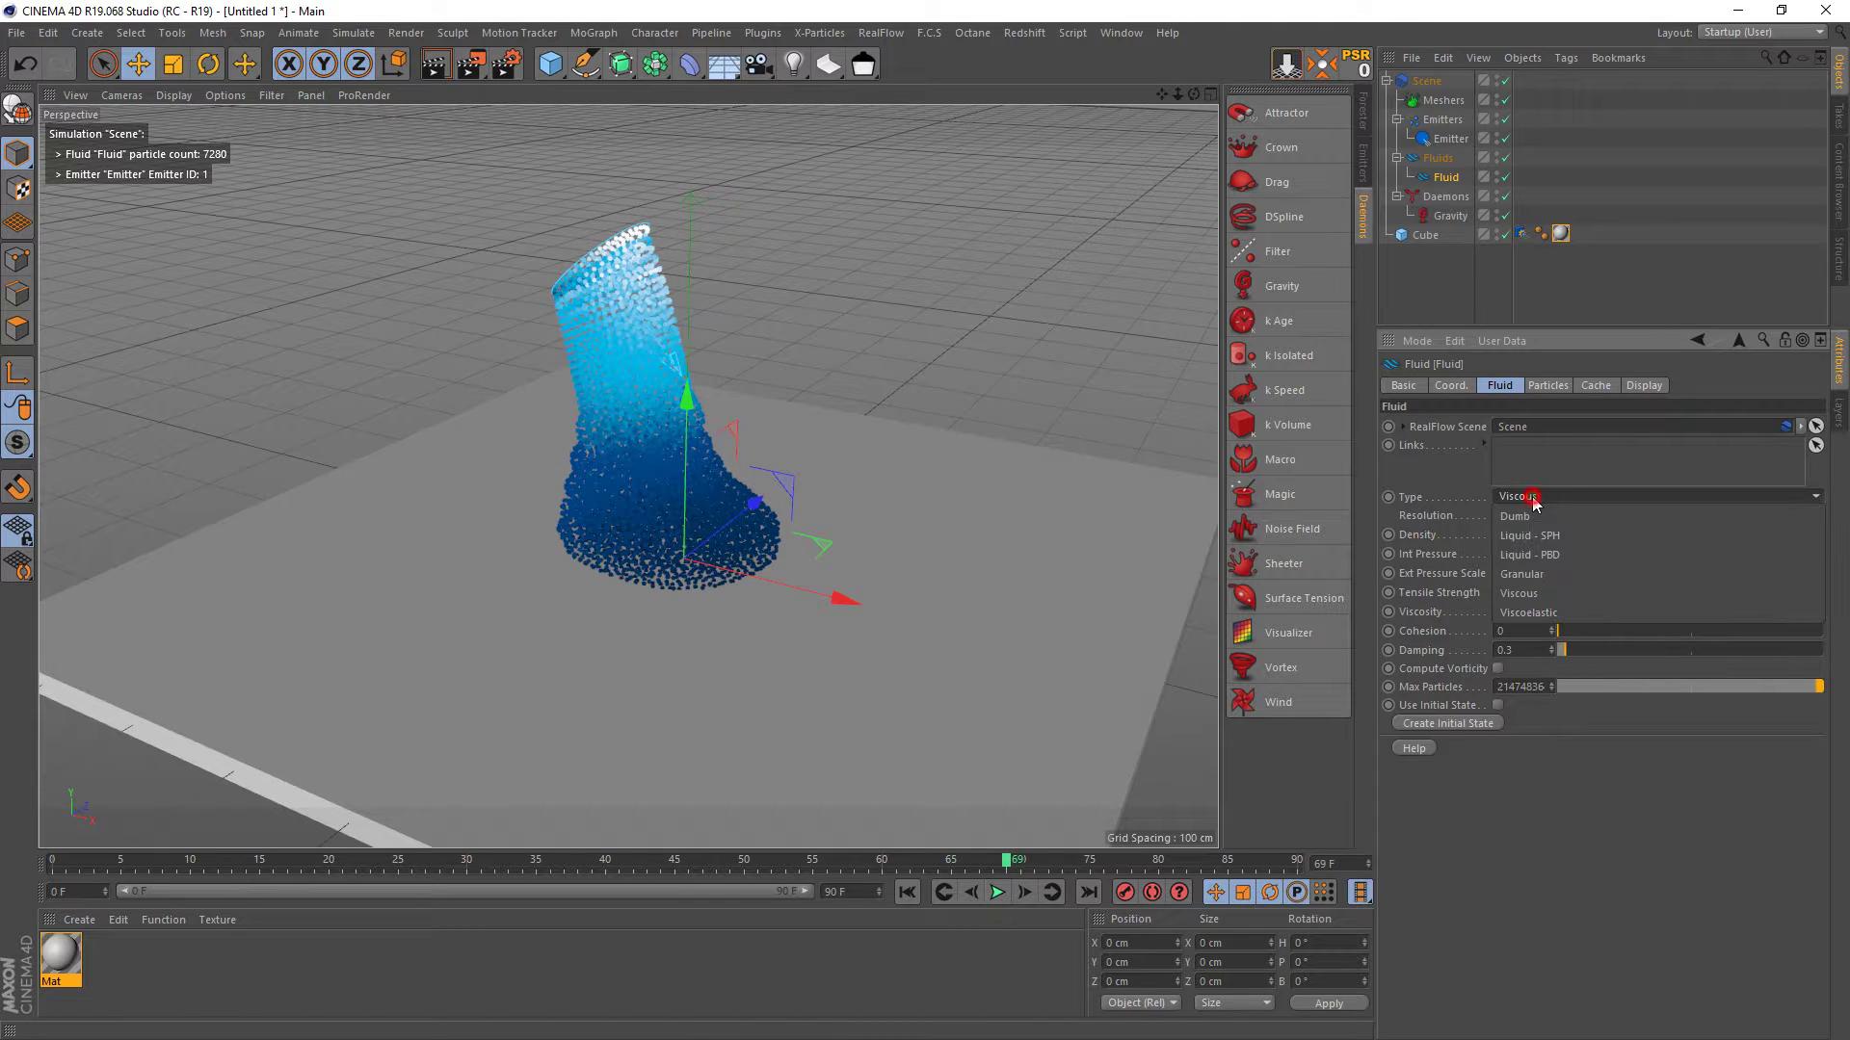
- Set the fluid type to Viscoelastic, preview the simulation, rewind to frame 0, and position the reference video
{"action": "left_click", "coordinate": [1549, 614]}
{"action": "left_click", "coordinate": [906, 892]}
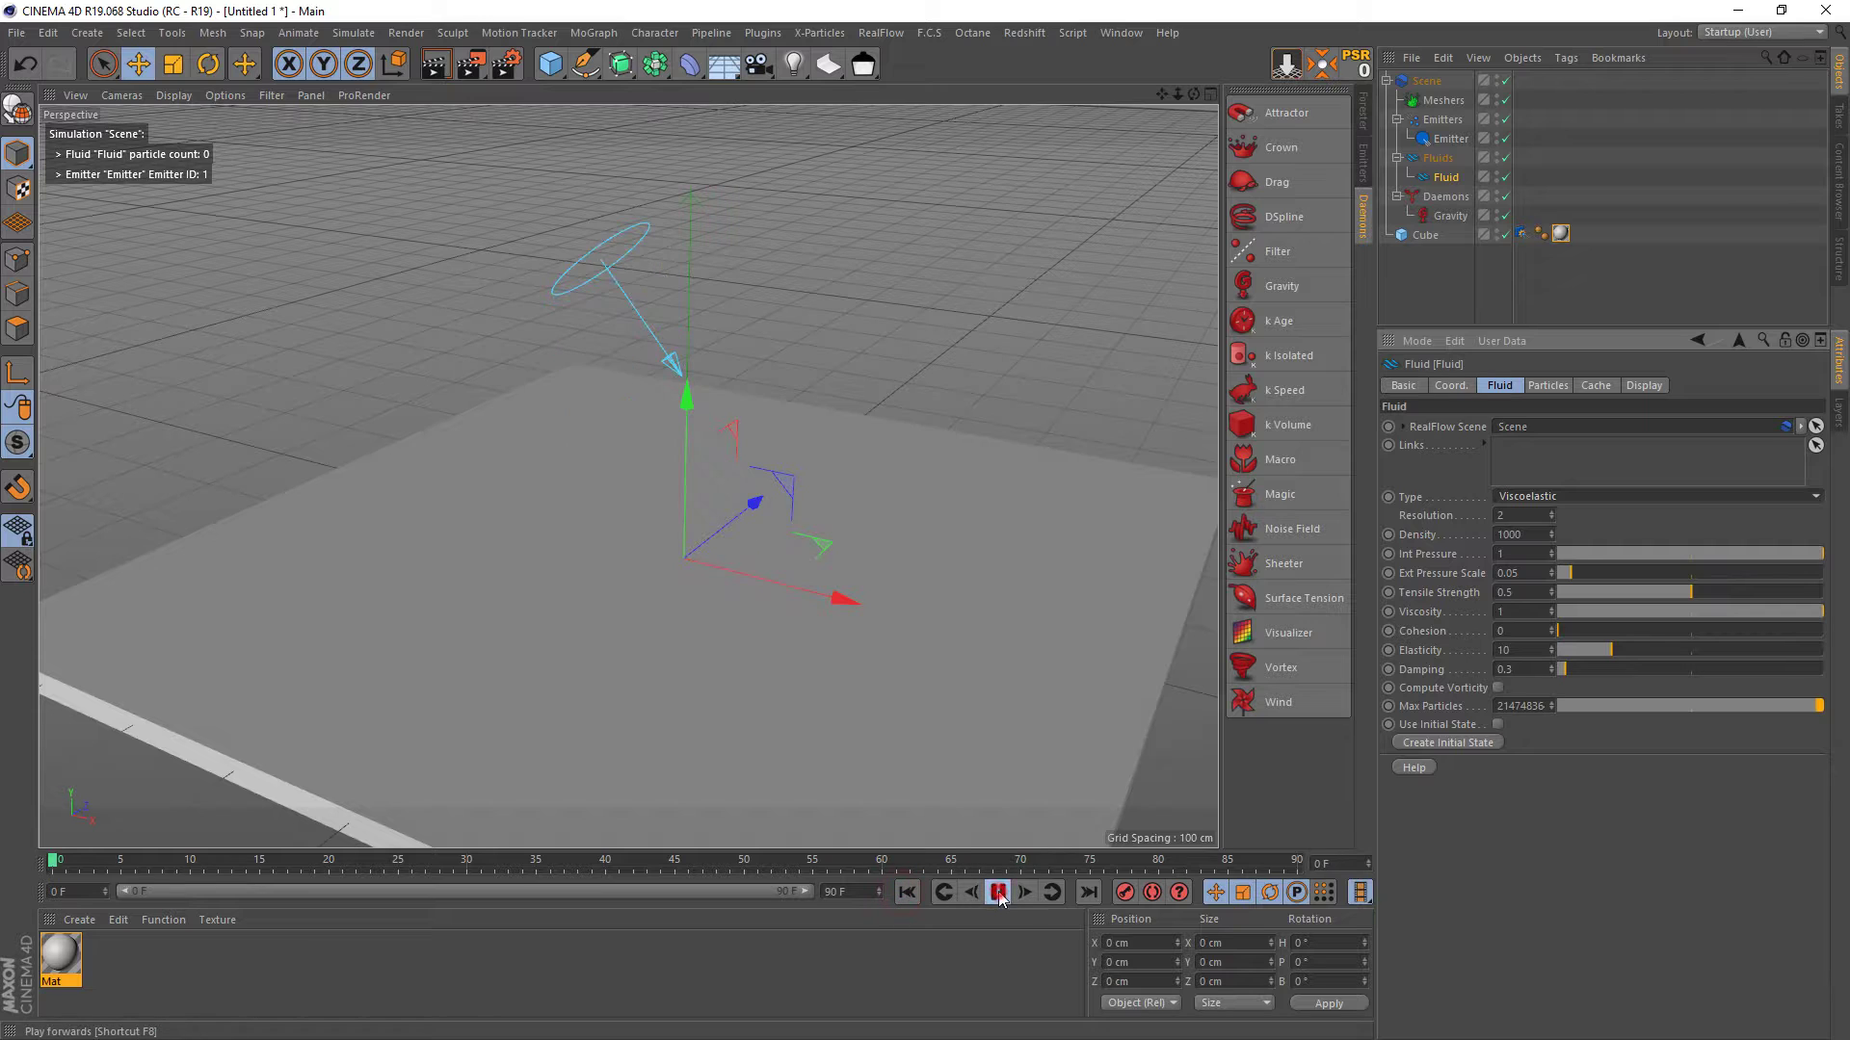
{"action": "left_click", "coordinate": [999, 894]}
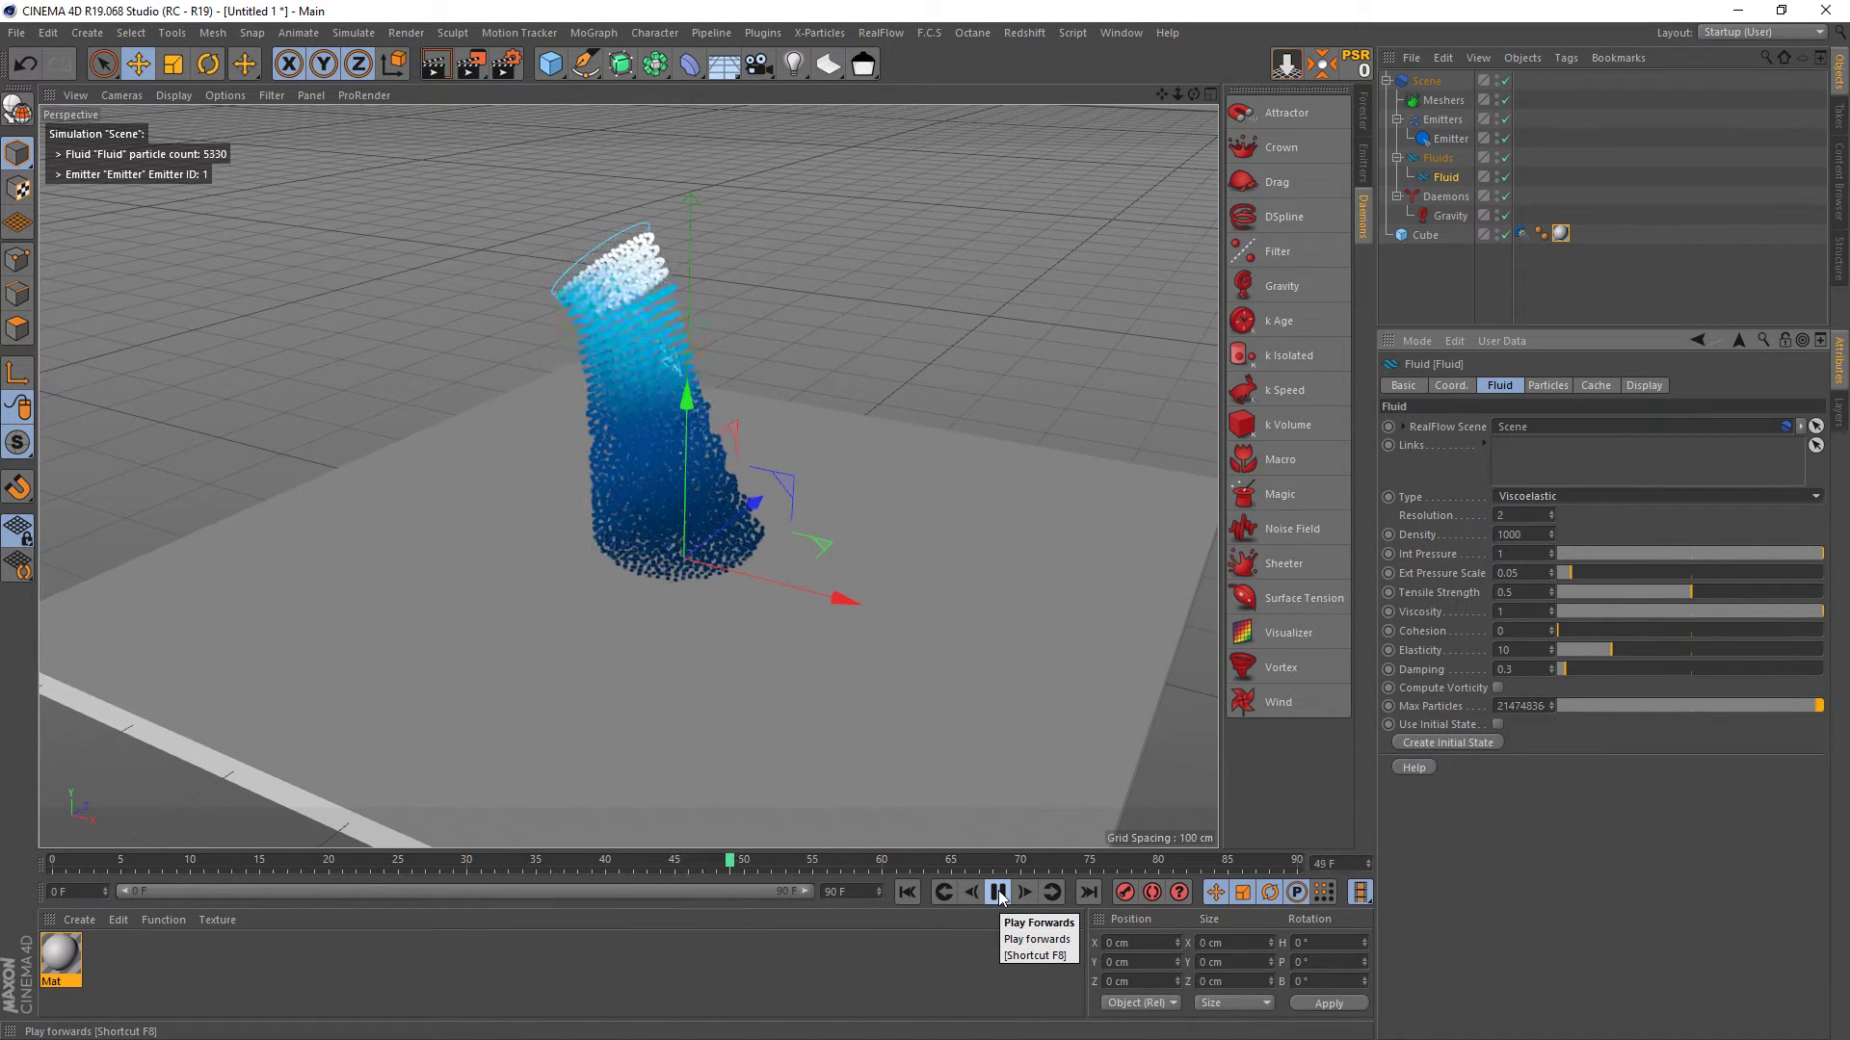
{"action": "left_click", "coordinate": [999, 894]}
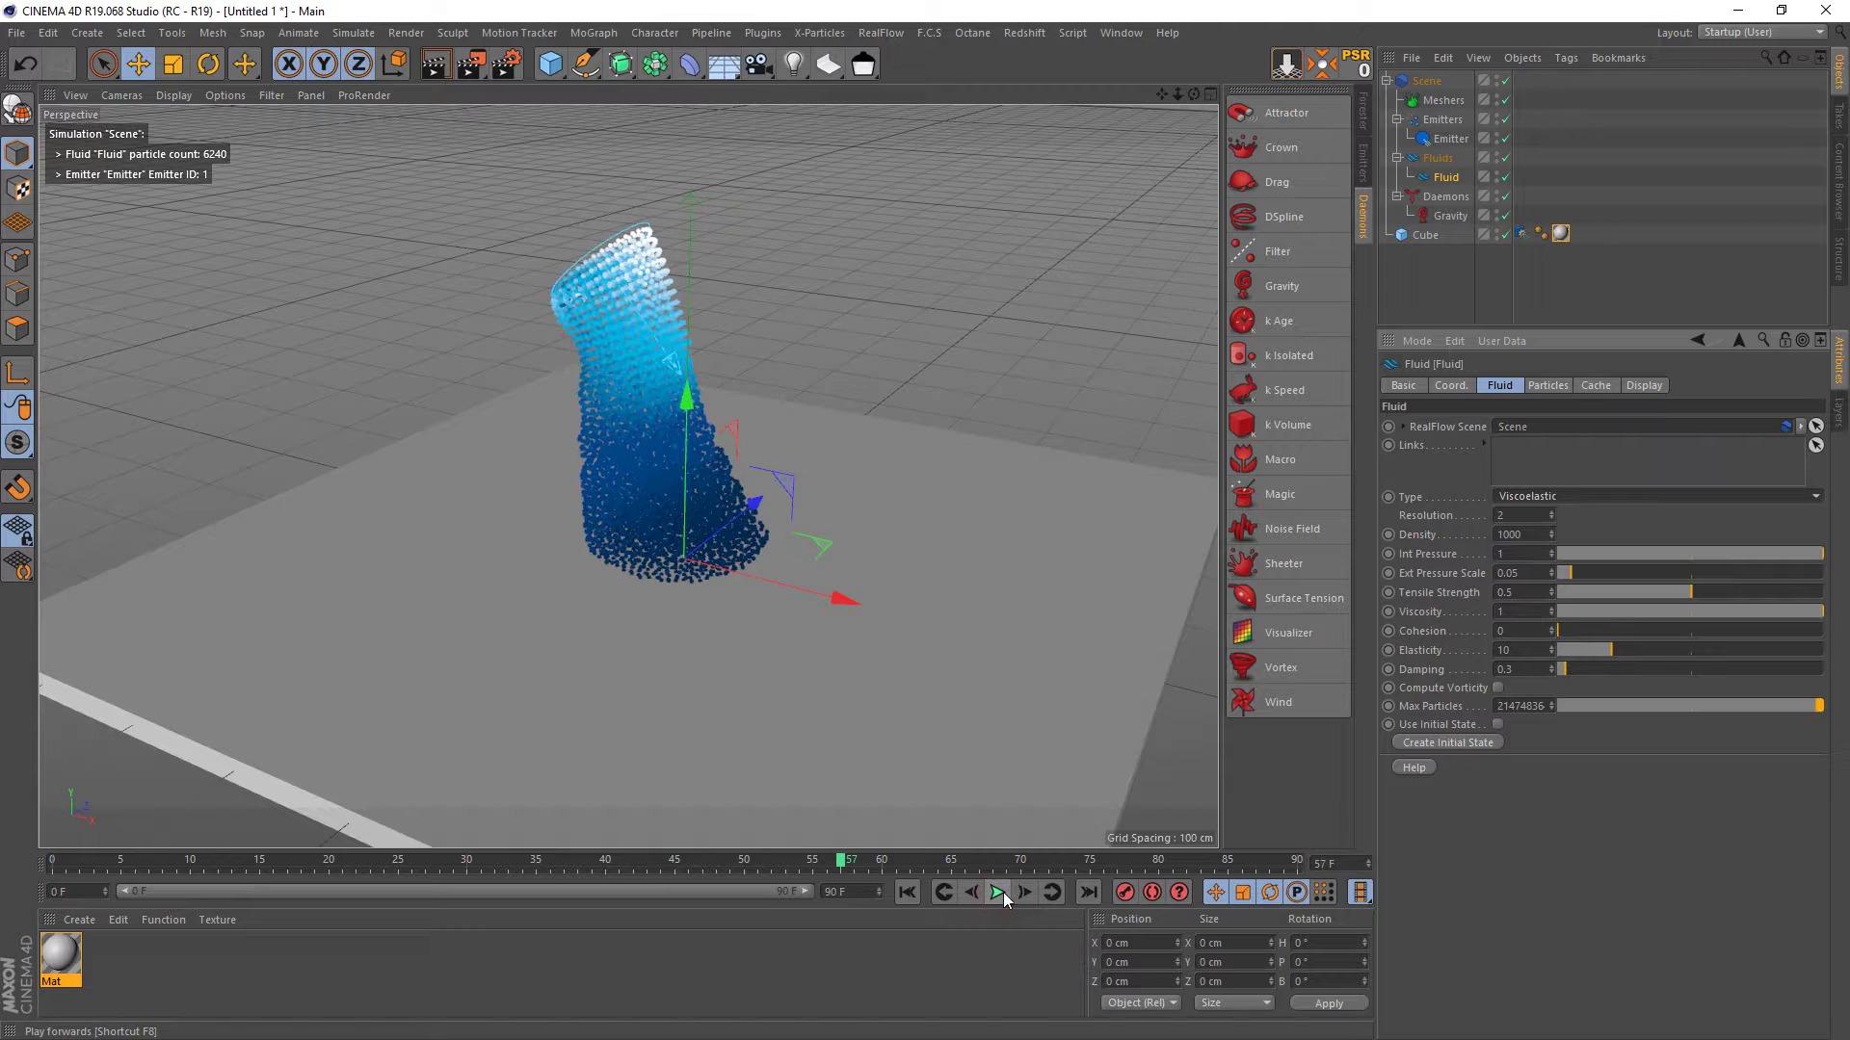
{"action": "left_click", "coordinate": [904, 894]}
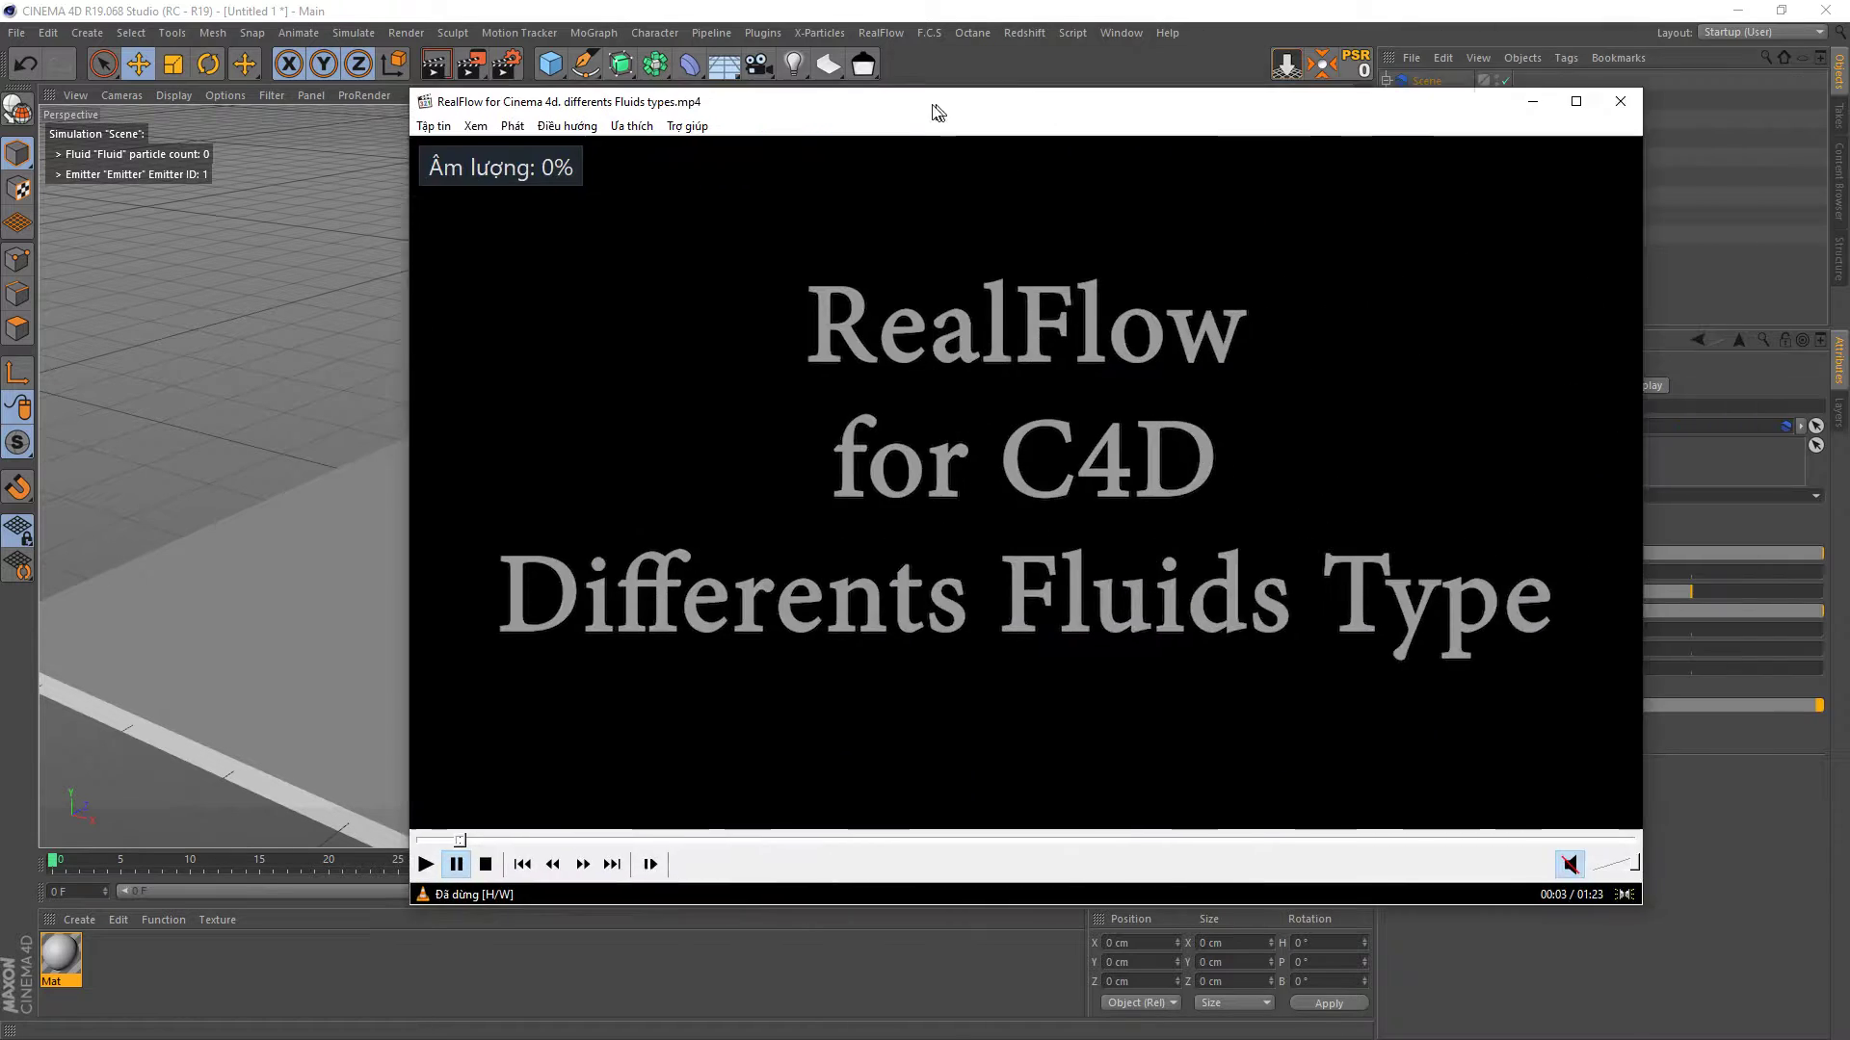
{"action": "mouse_move", "coordinate": [939, 68]}
{"action": "left_mouse_down"}
{"action": "mouse_move", "coordinate": [808, 96]}
{"action": "mouse_move", "coordinate": [785, 119]}
{"action": "left_mouse_up"}
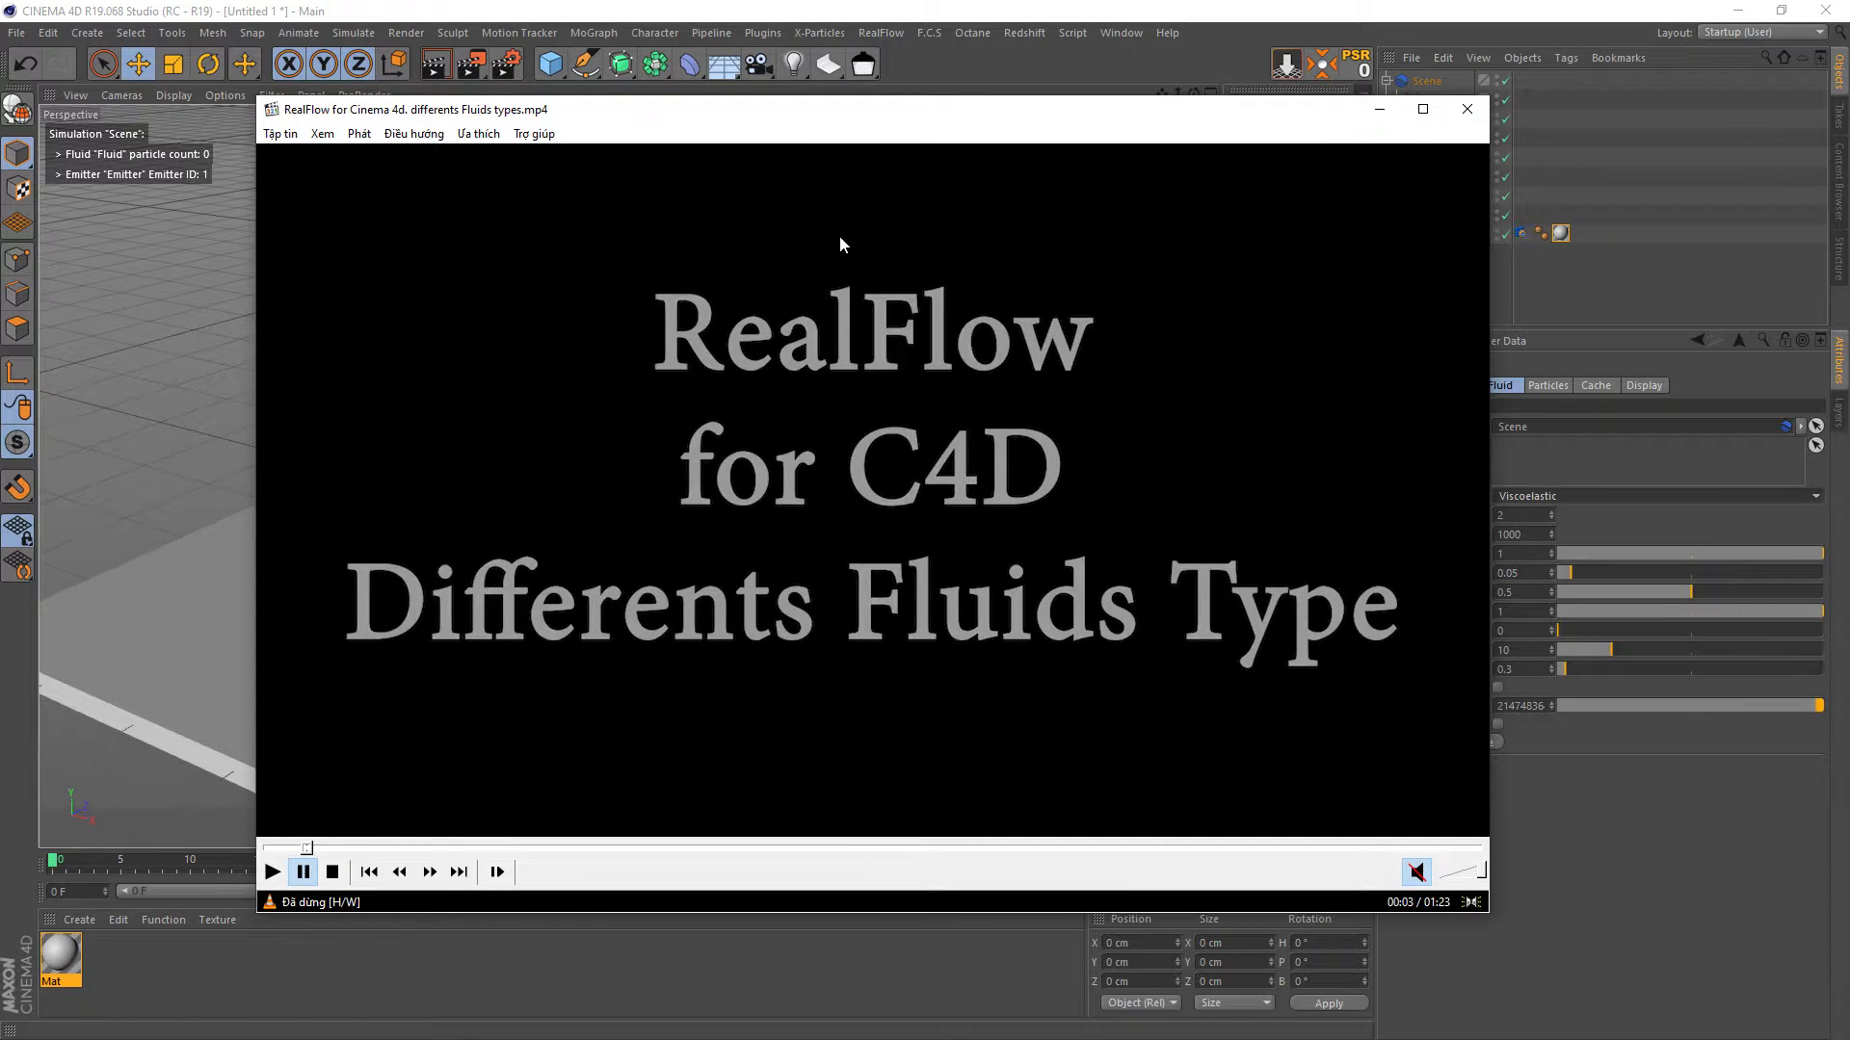
- Play the reference video, then seek it back to the Liquid SPH title
{"action": "left_click", "coordinate": [273, 873]}
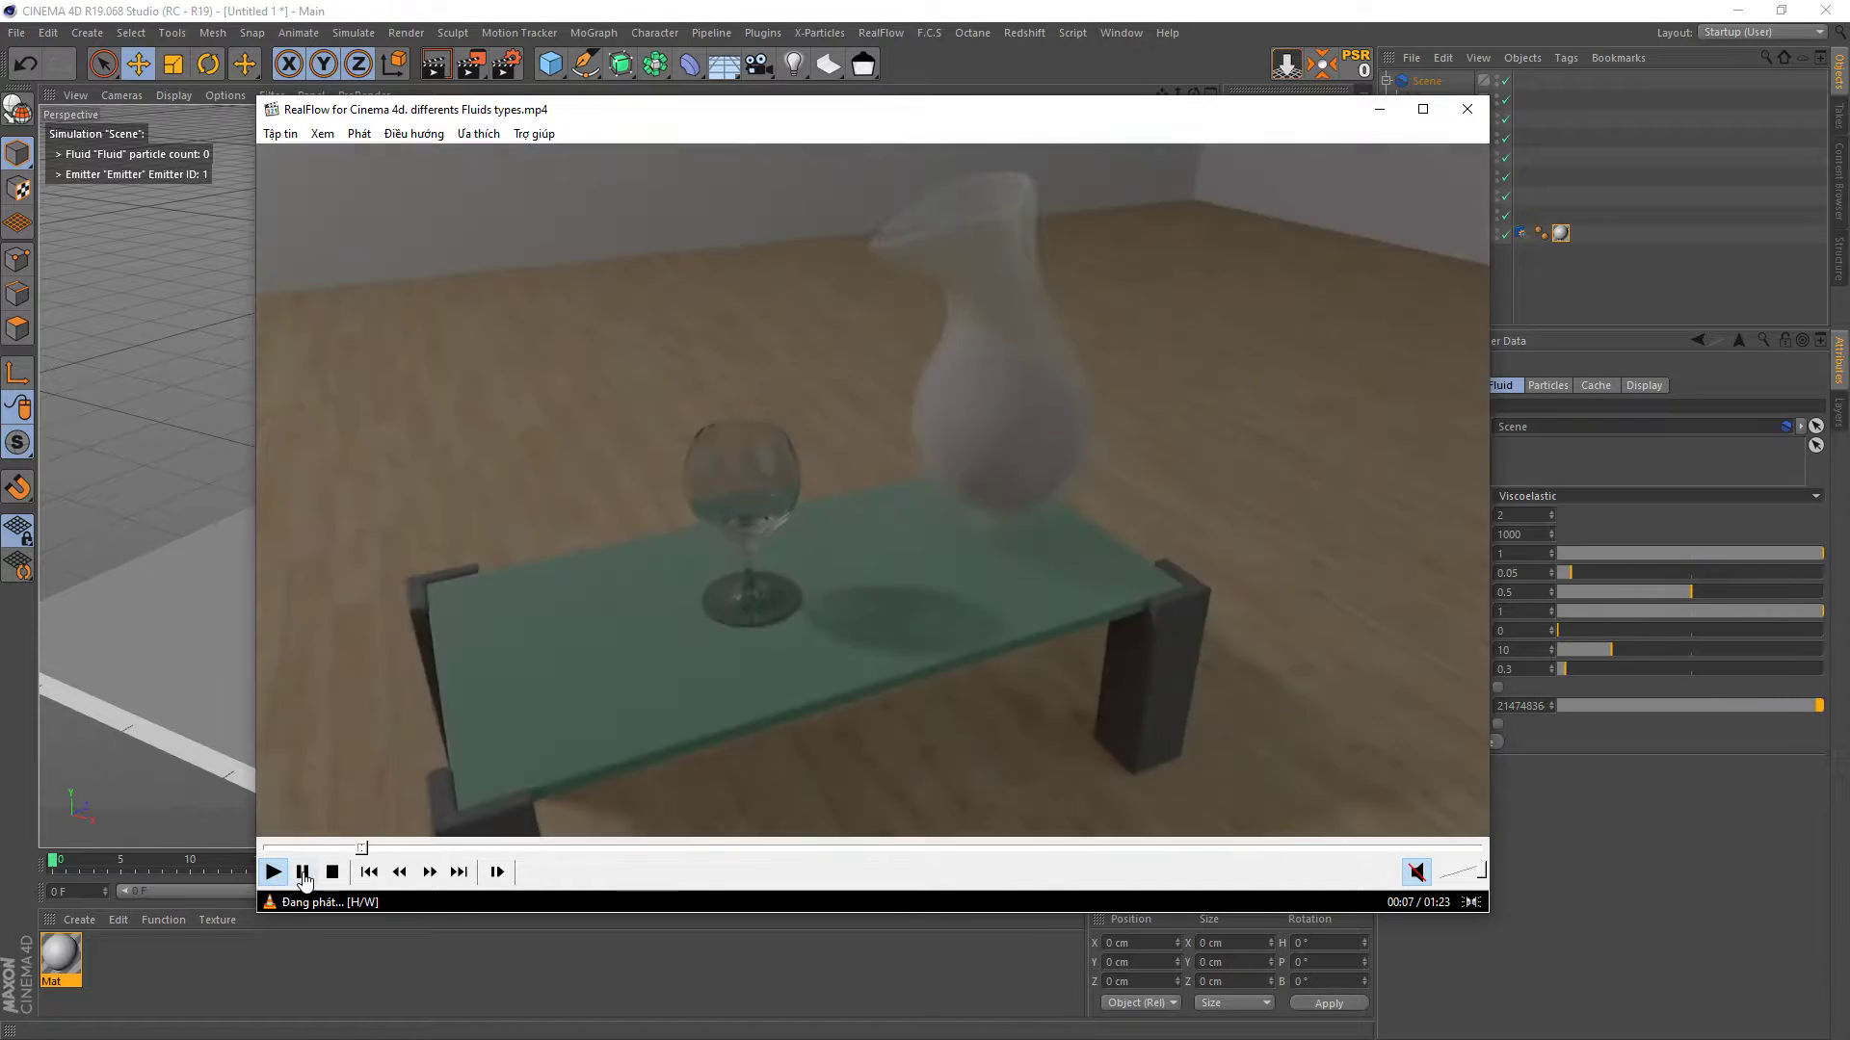
{"action": "left_click", "coordinate": [303, 873]}
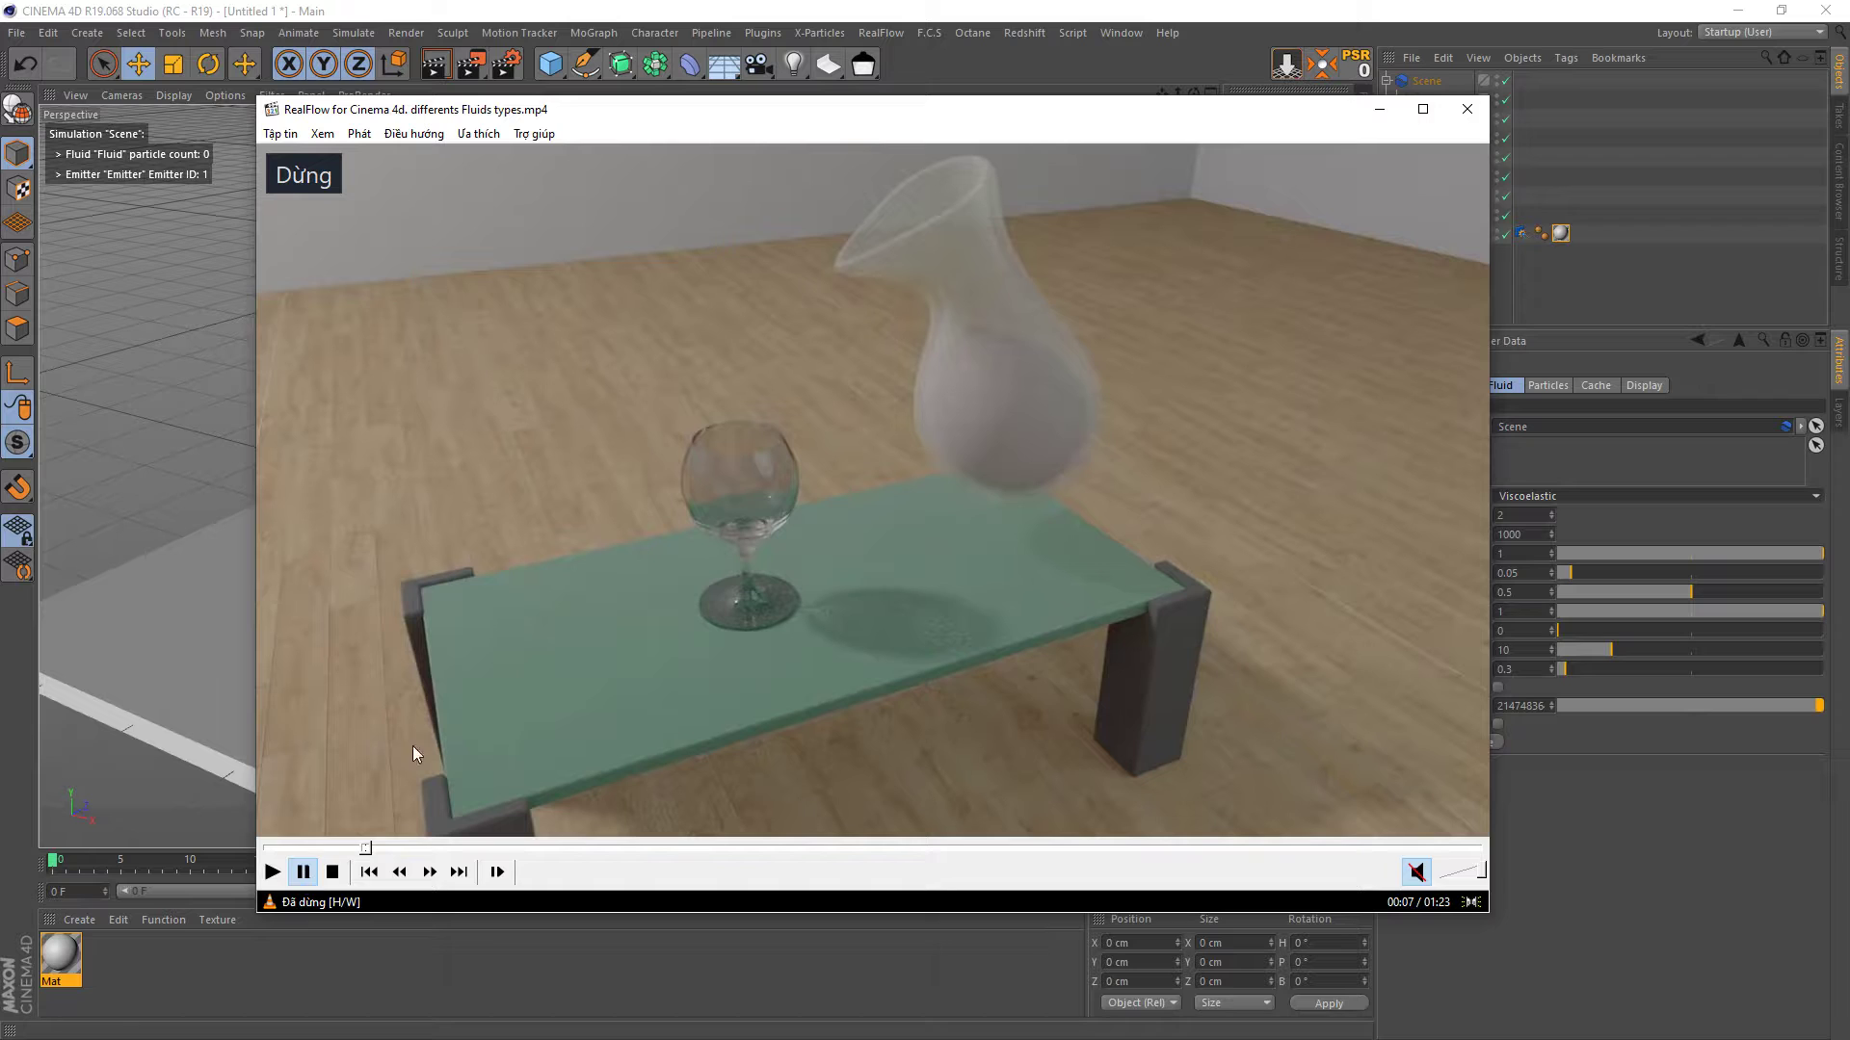
{"action": "left_click_drag", "start_coordinate": [999, 101], "coordinate": [871, 99]}
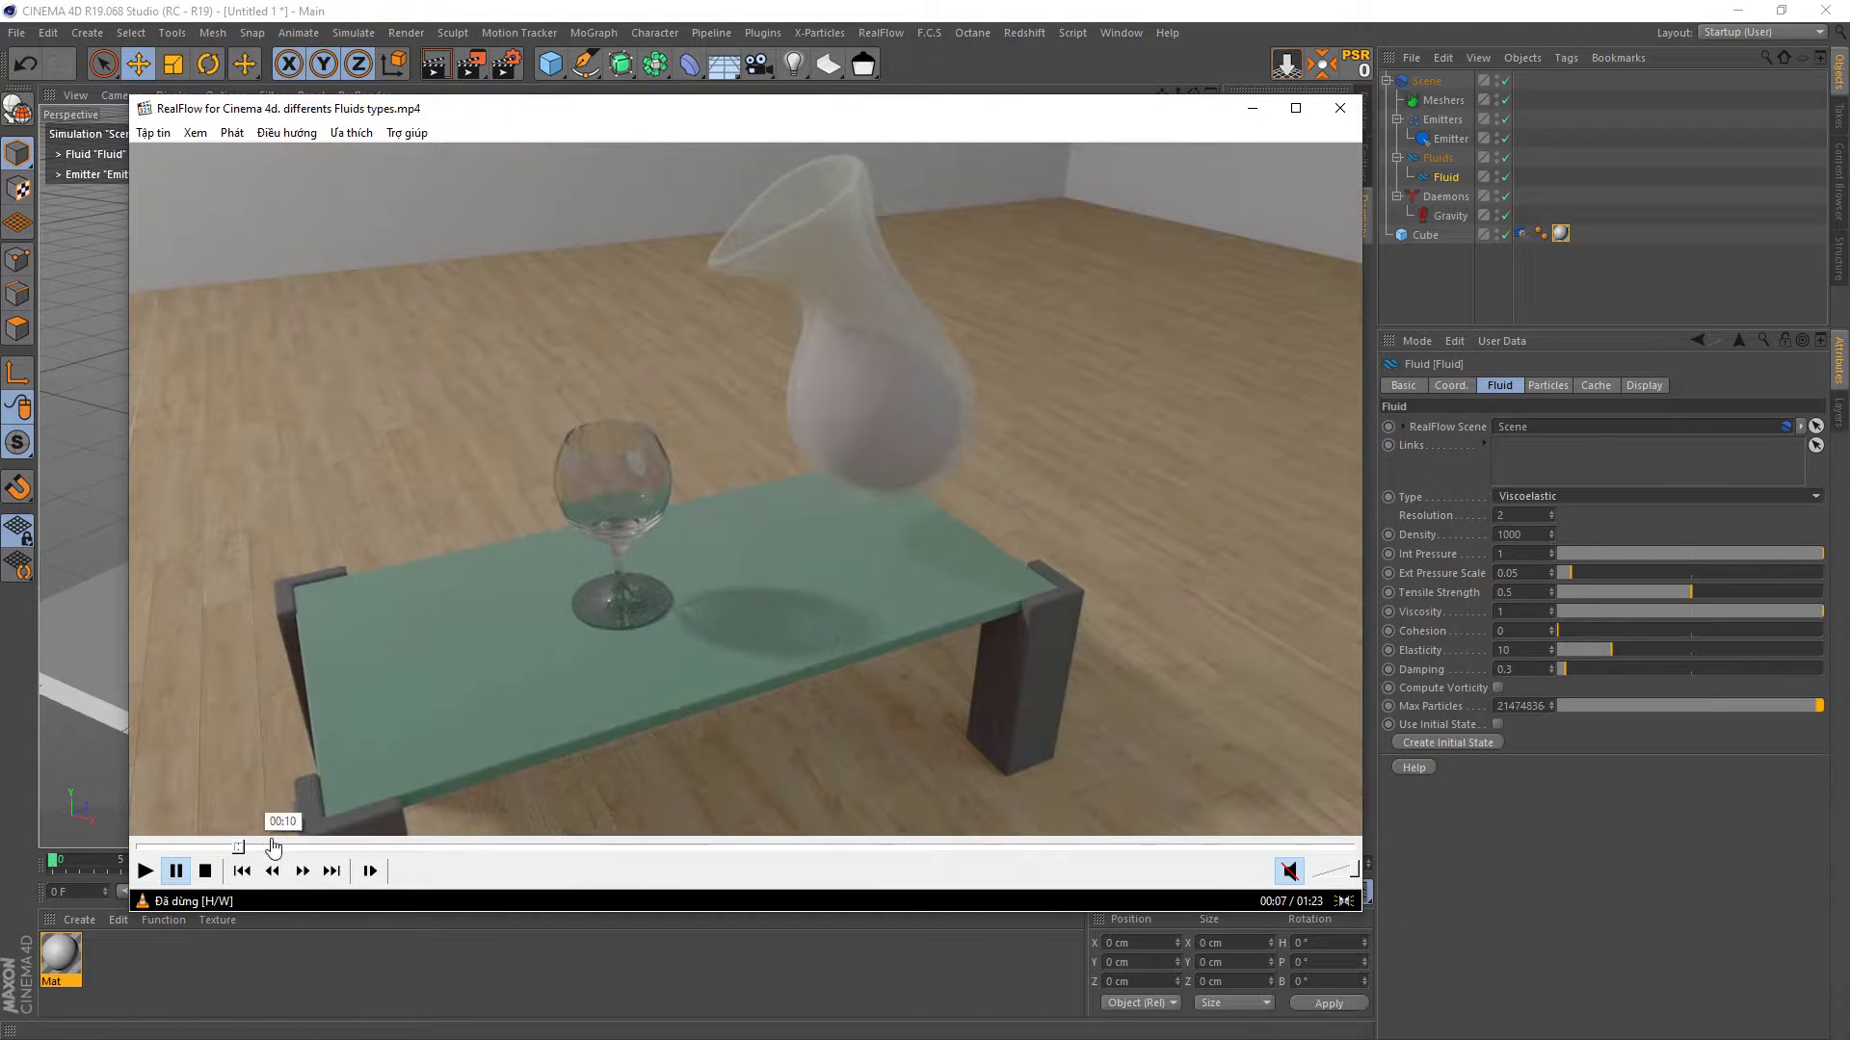
{"action": "left_click", "coordinate": [218, 847]}
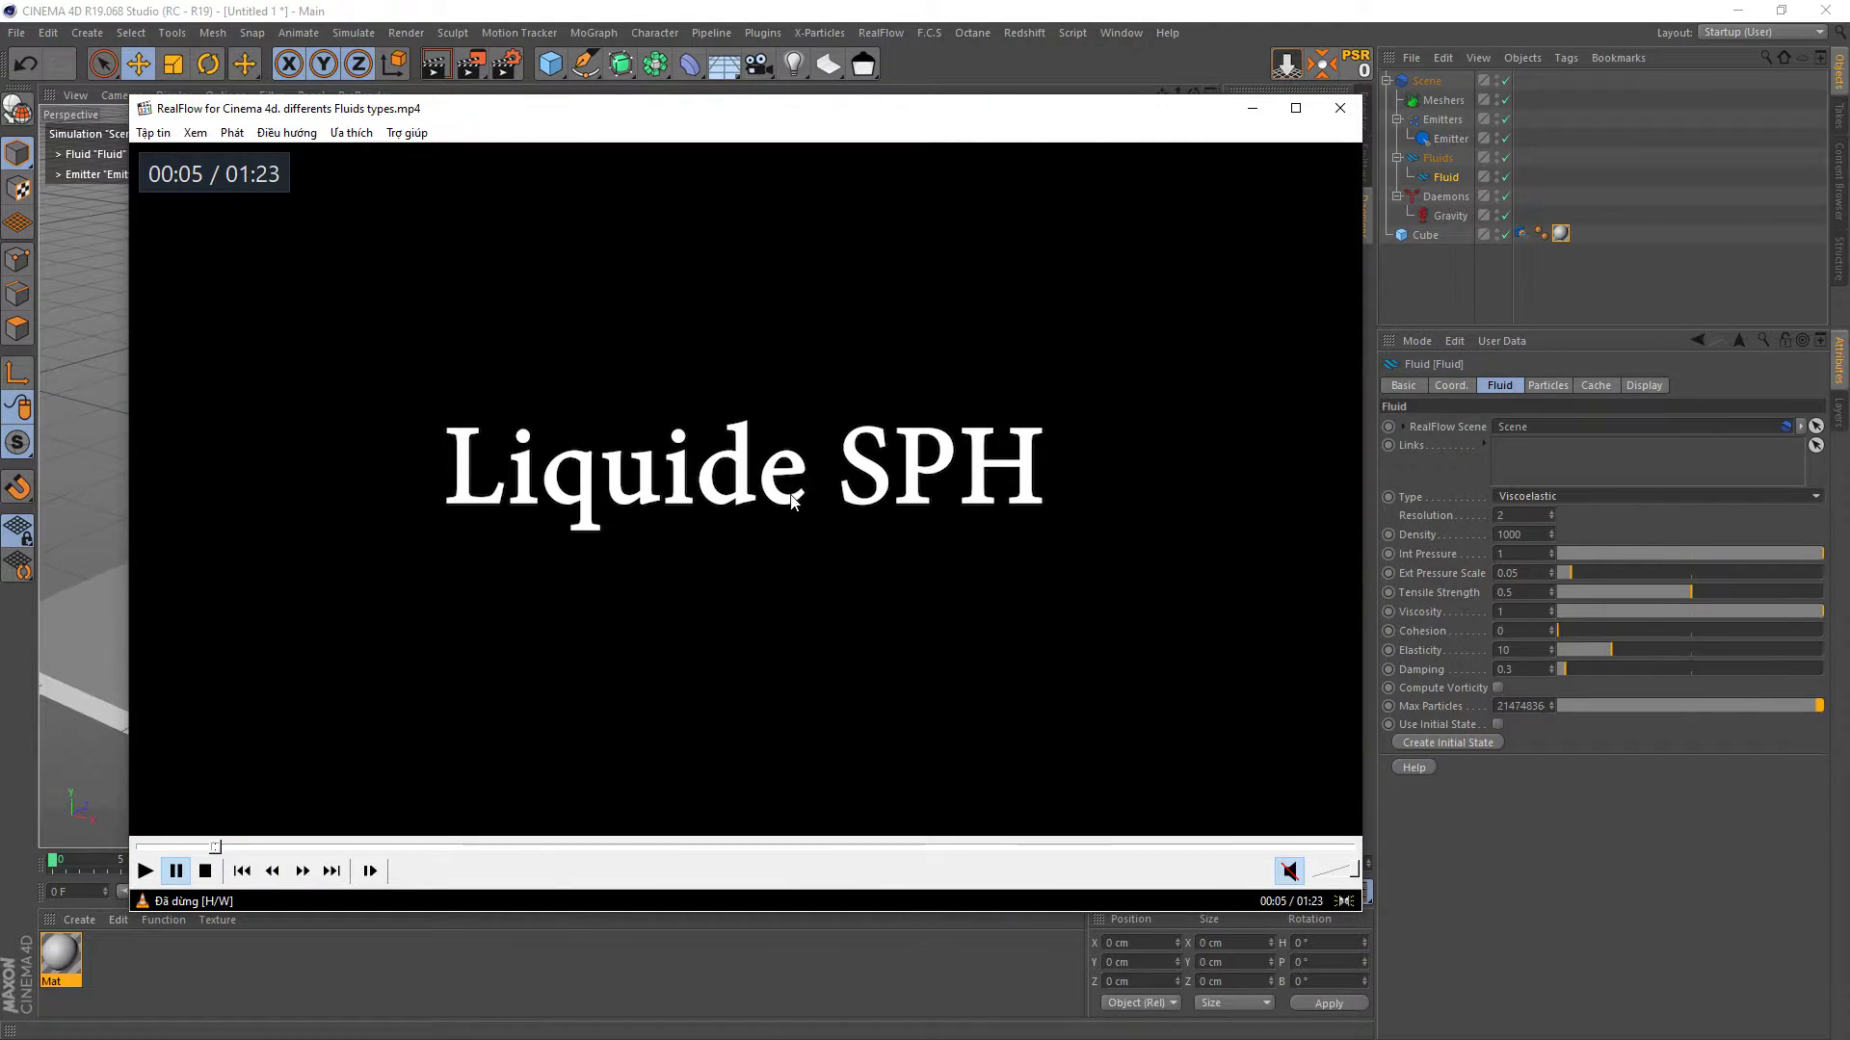
- Set the fluid type to Liquid - SPH and play the video to its Granular title
{"action": "left_click", "coordinate": [1644, 493]}
{"action": "left_click", "coordinate": [1536, 538]}
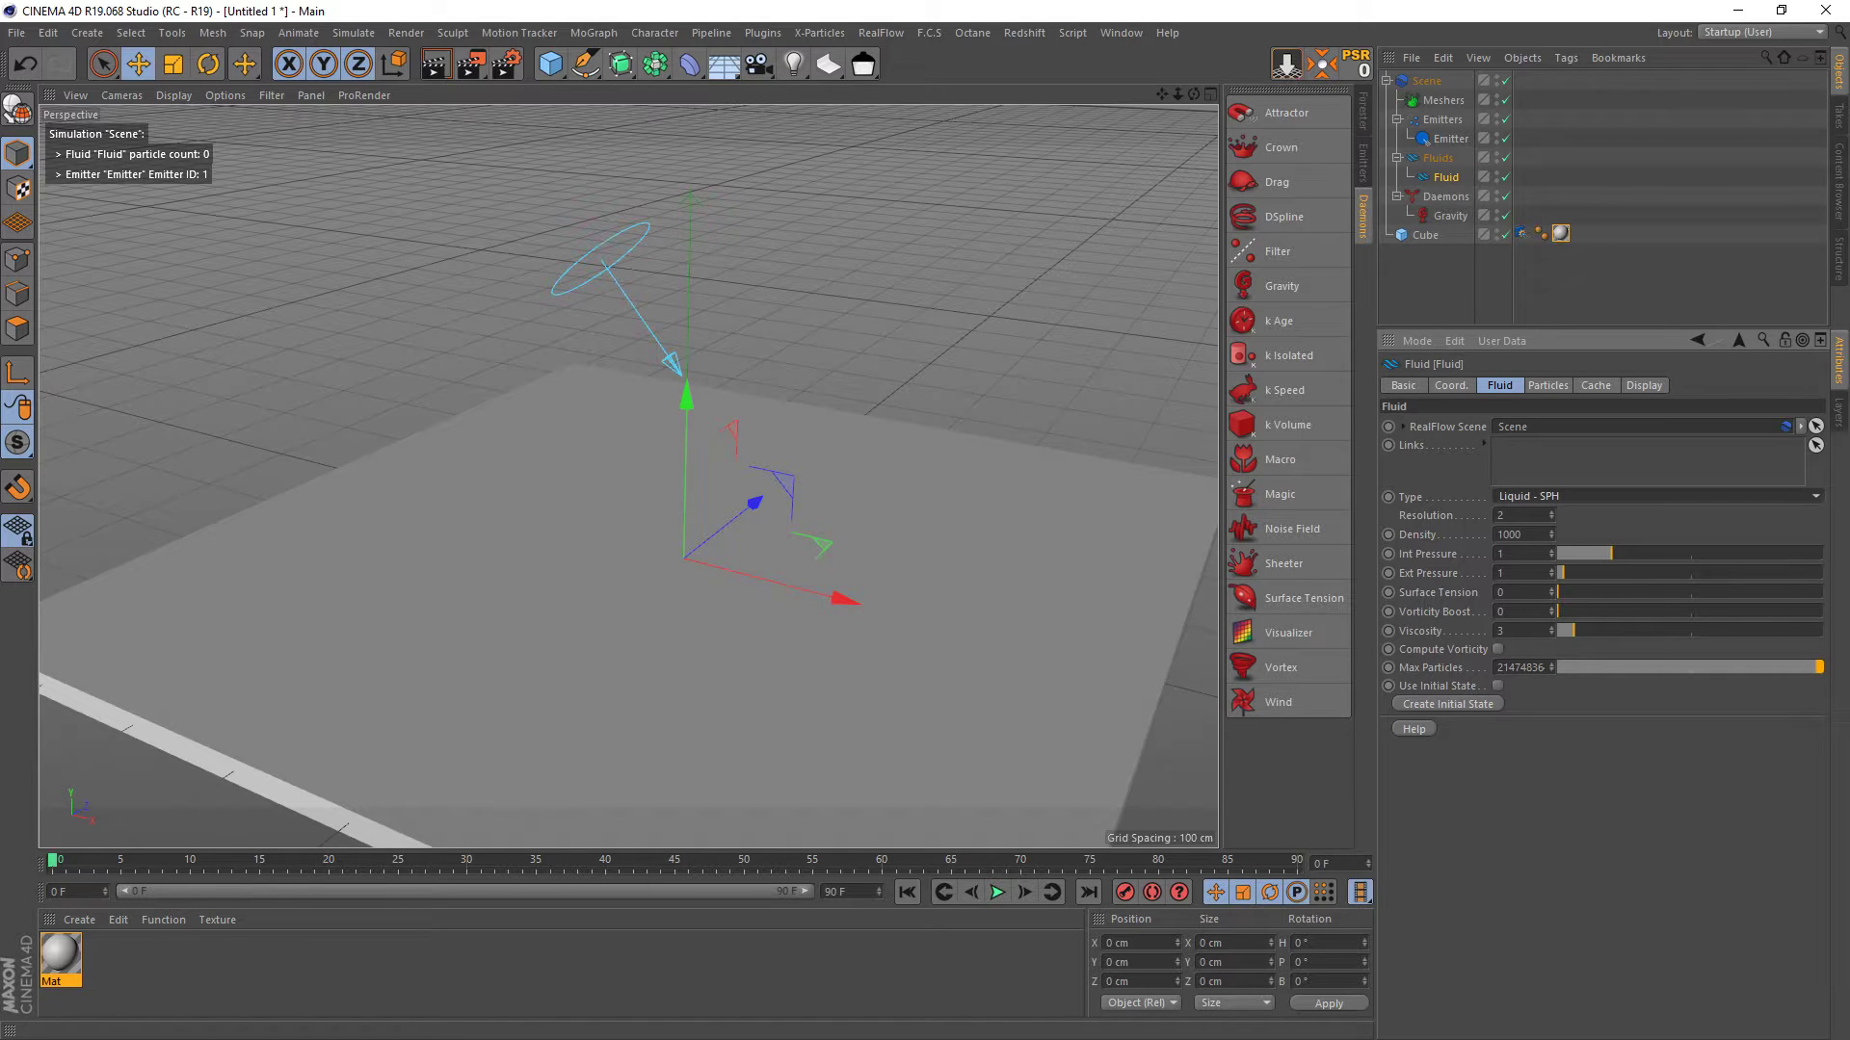
{"action": "key", "text": "alt+Tab"}
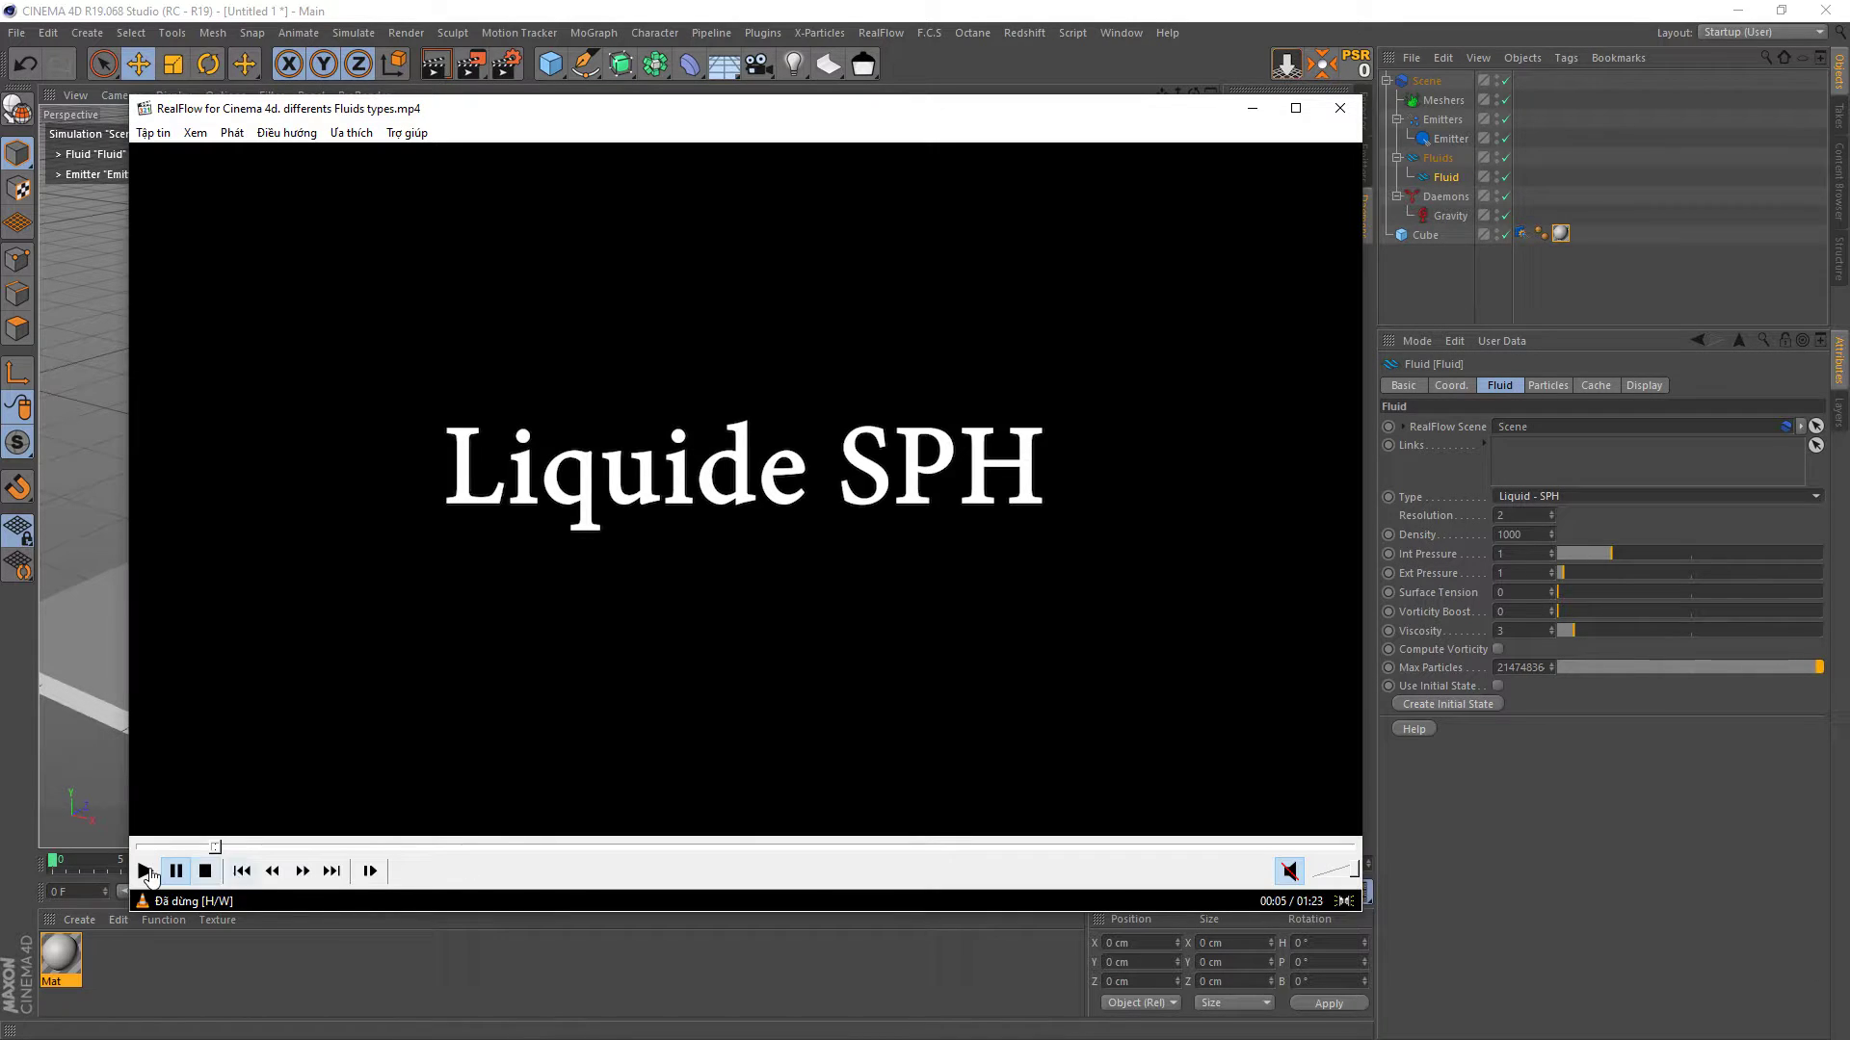
{"action": "left_click", "coordinate": [145, 871]}
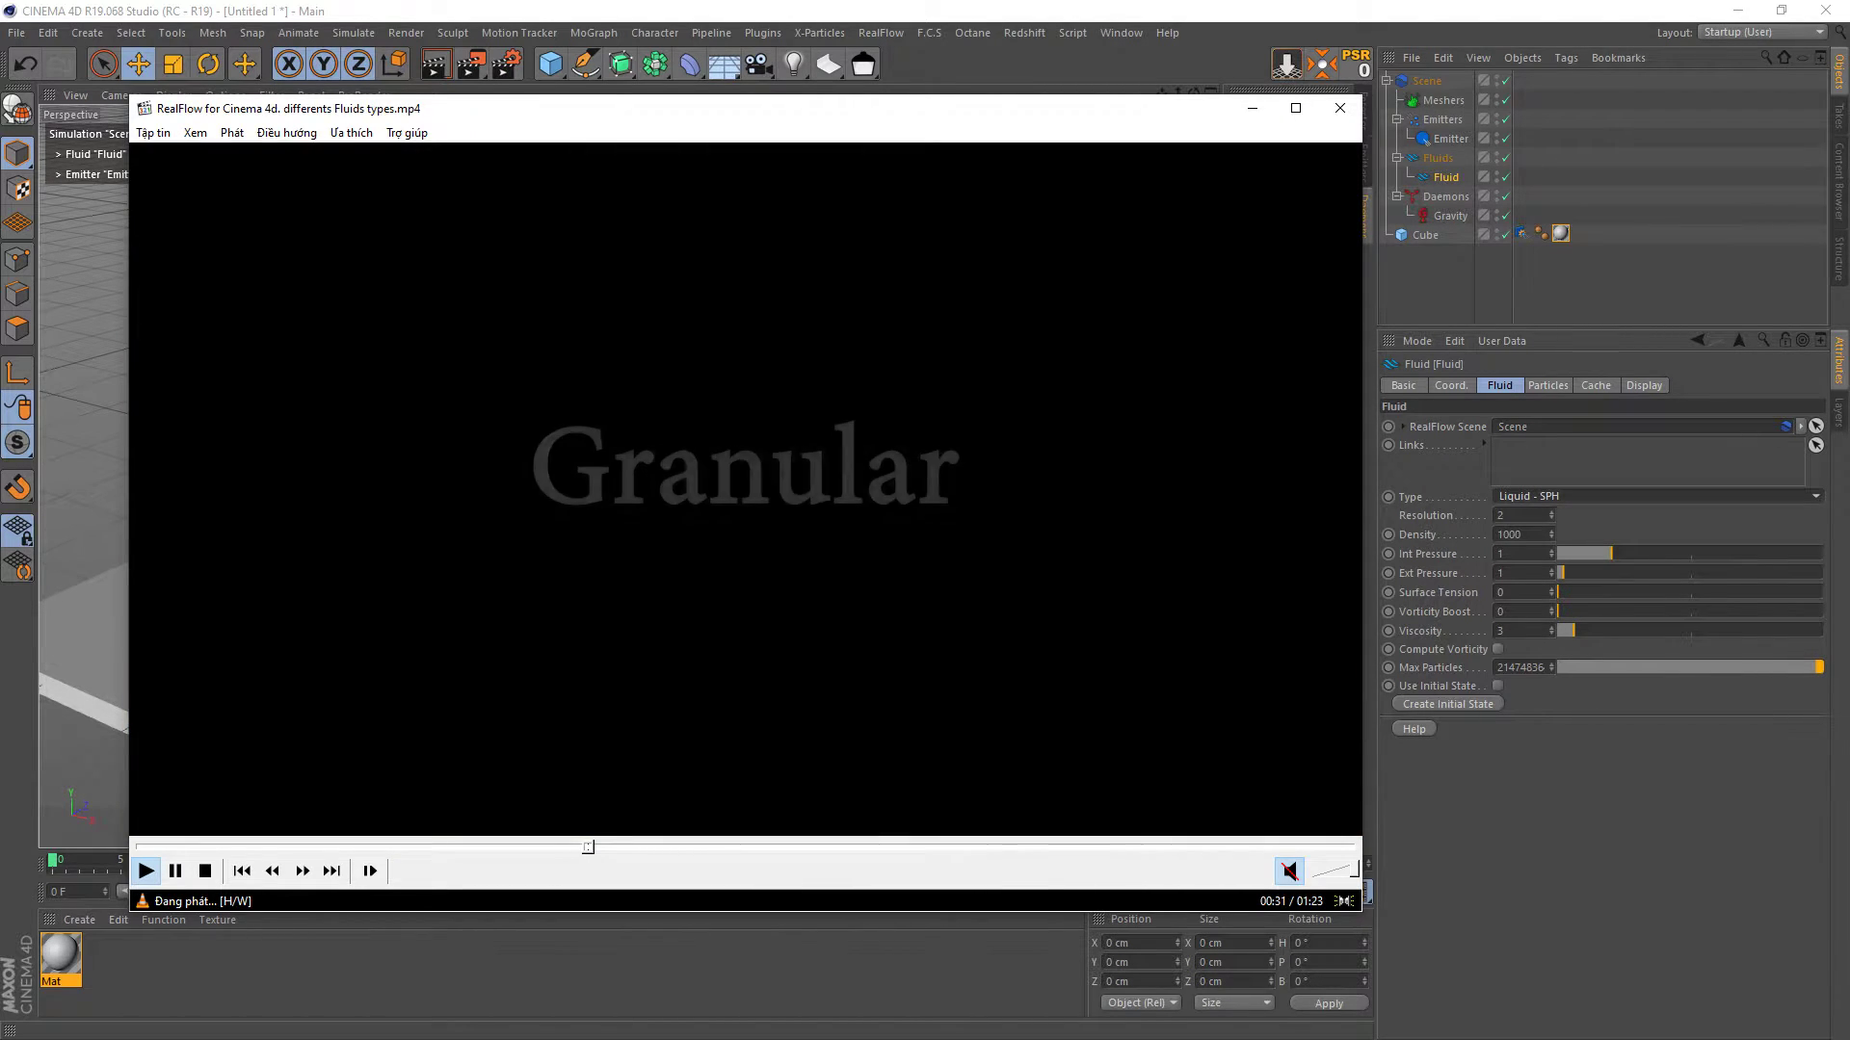
{"action": "left_click", "coordinate": [172, 871]}
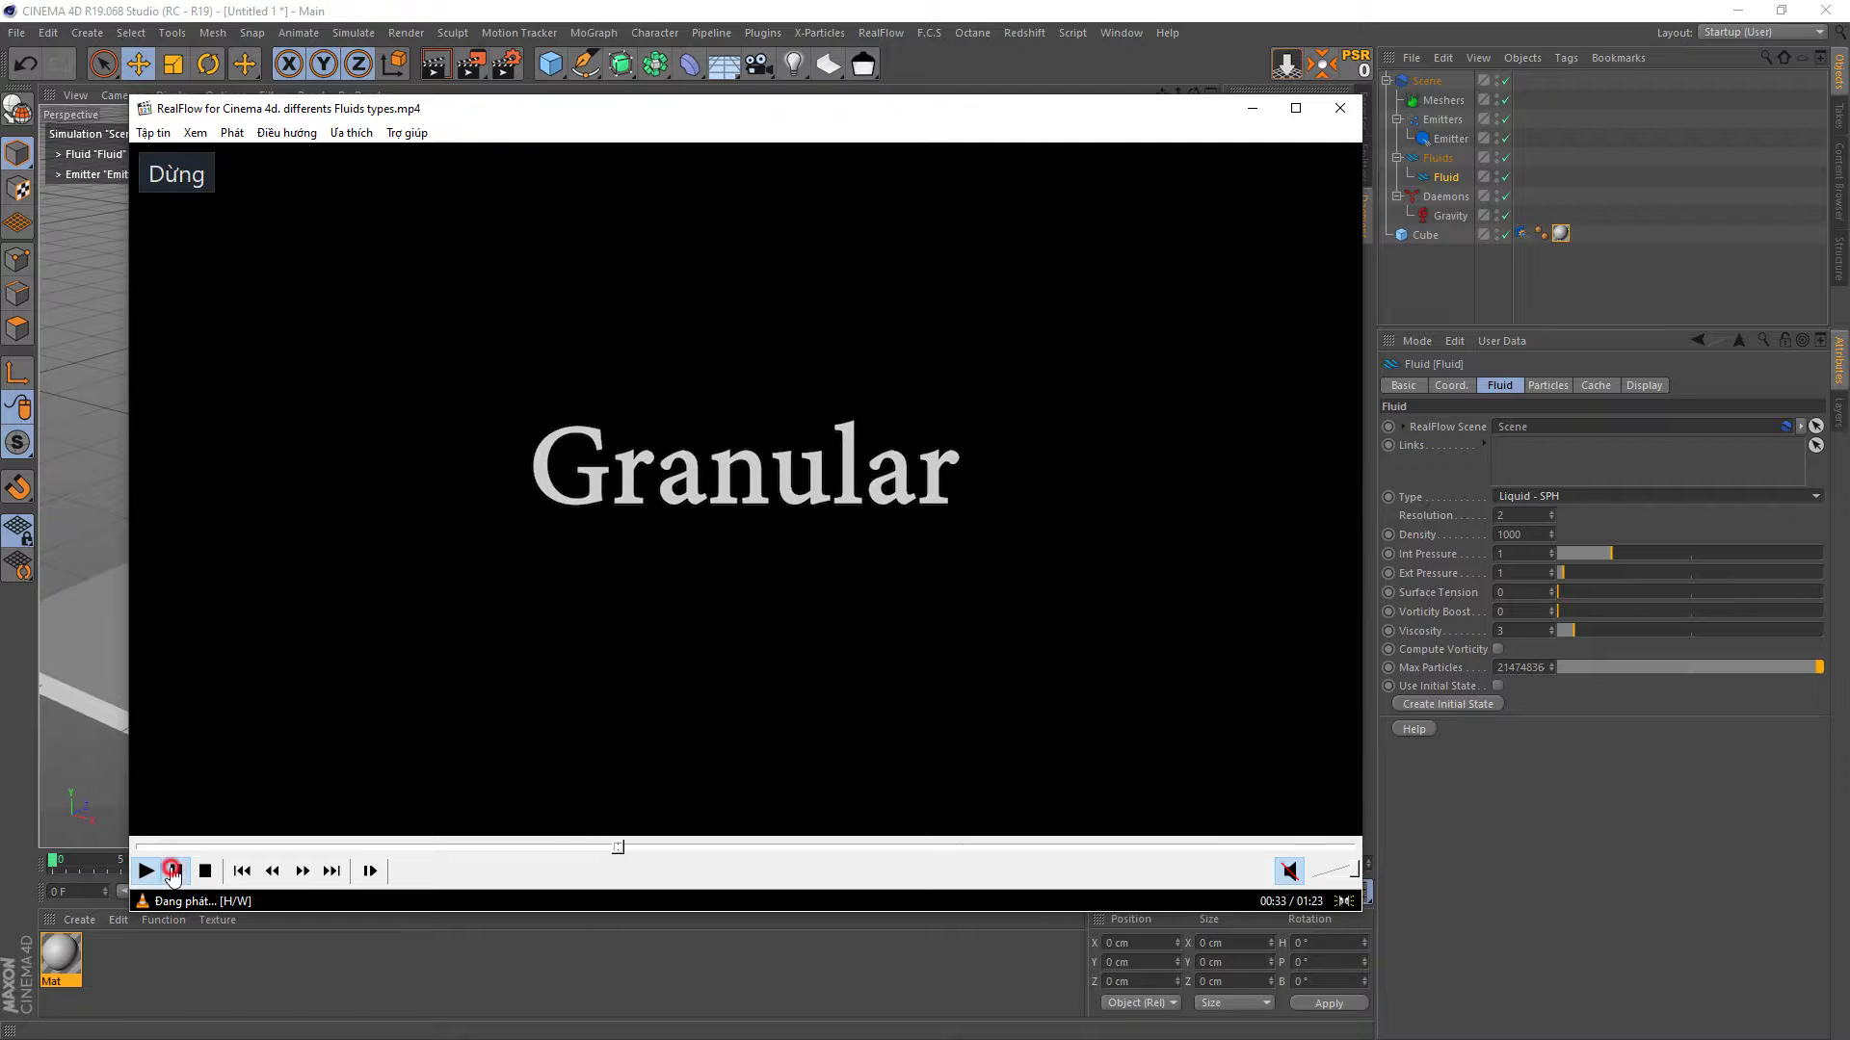
{"action": "left_click", "coordinate": [1595, 497]}
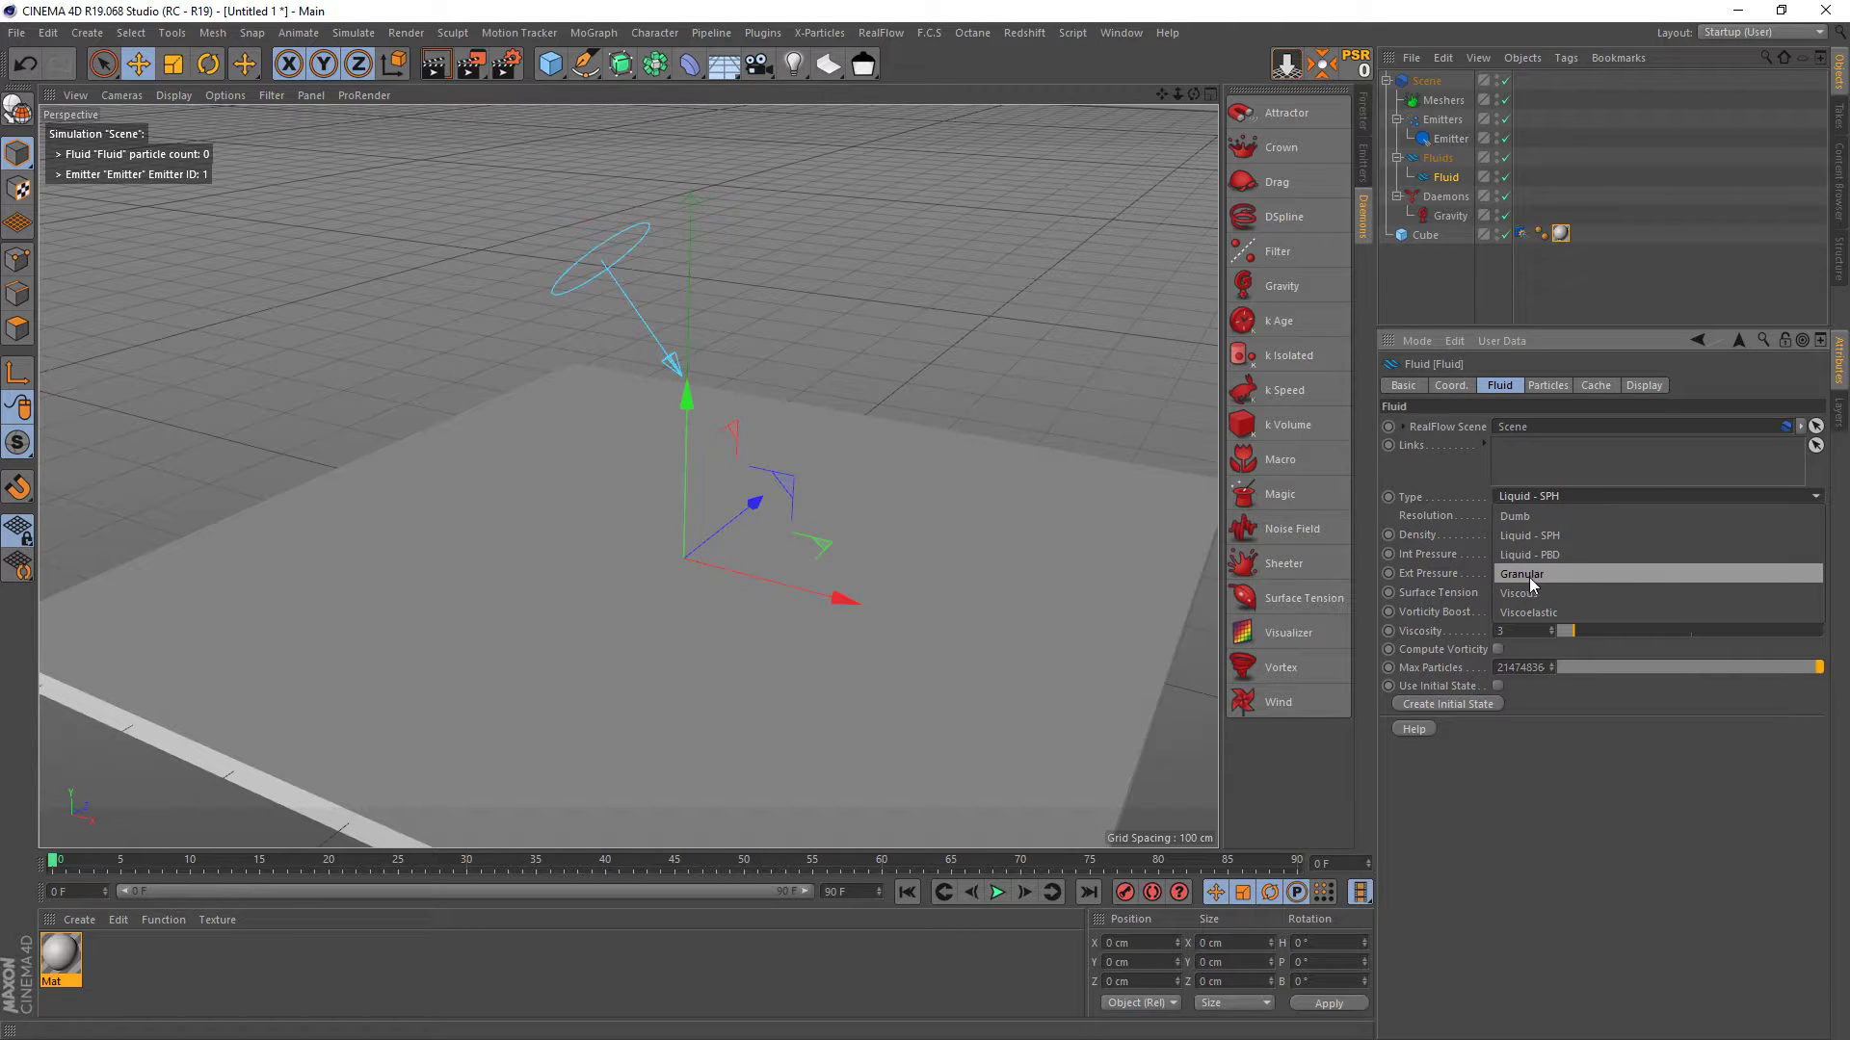
- Set the fluid type to Granular and play the reference video to its Viscosity title
{"action": "left_click", "coordinate": [1535, 576]}
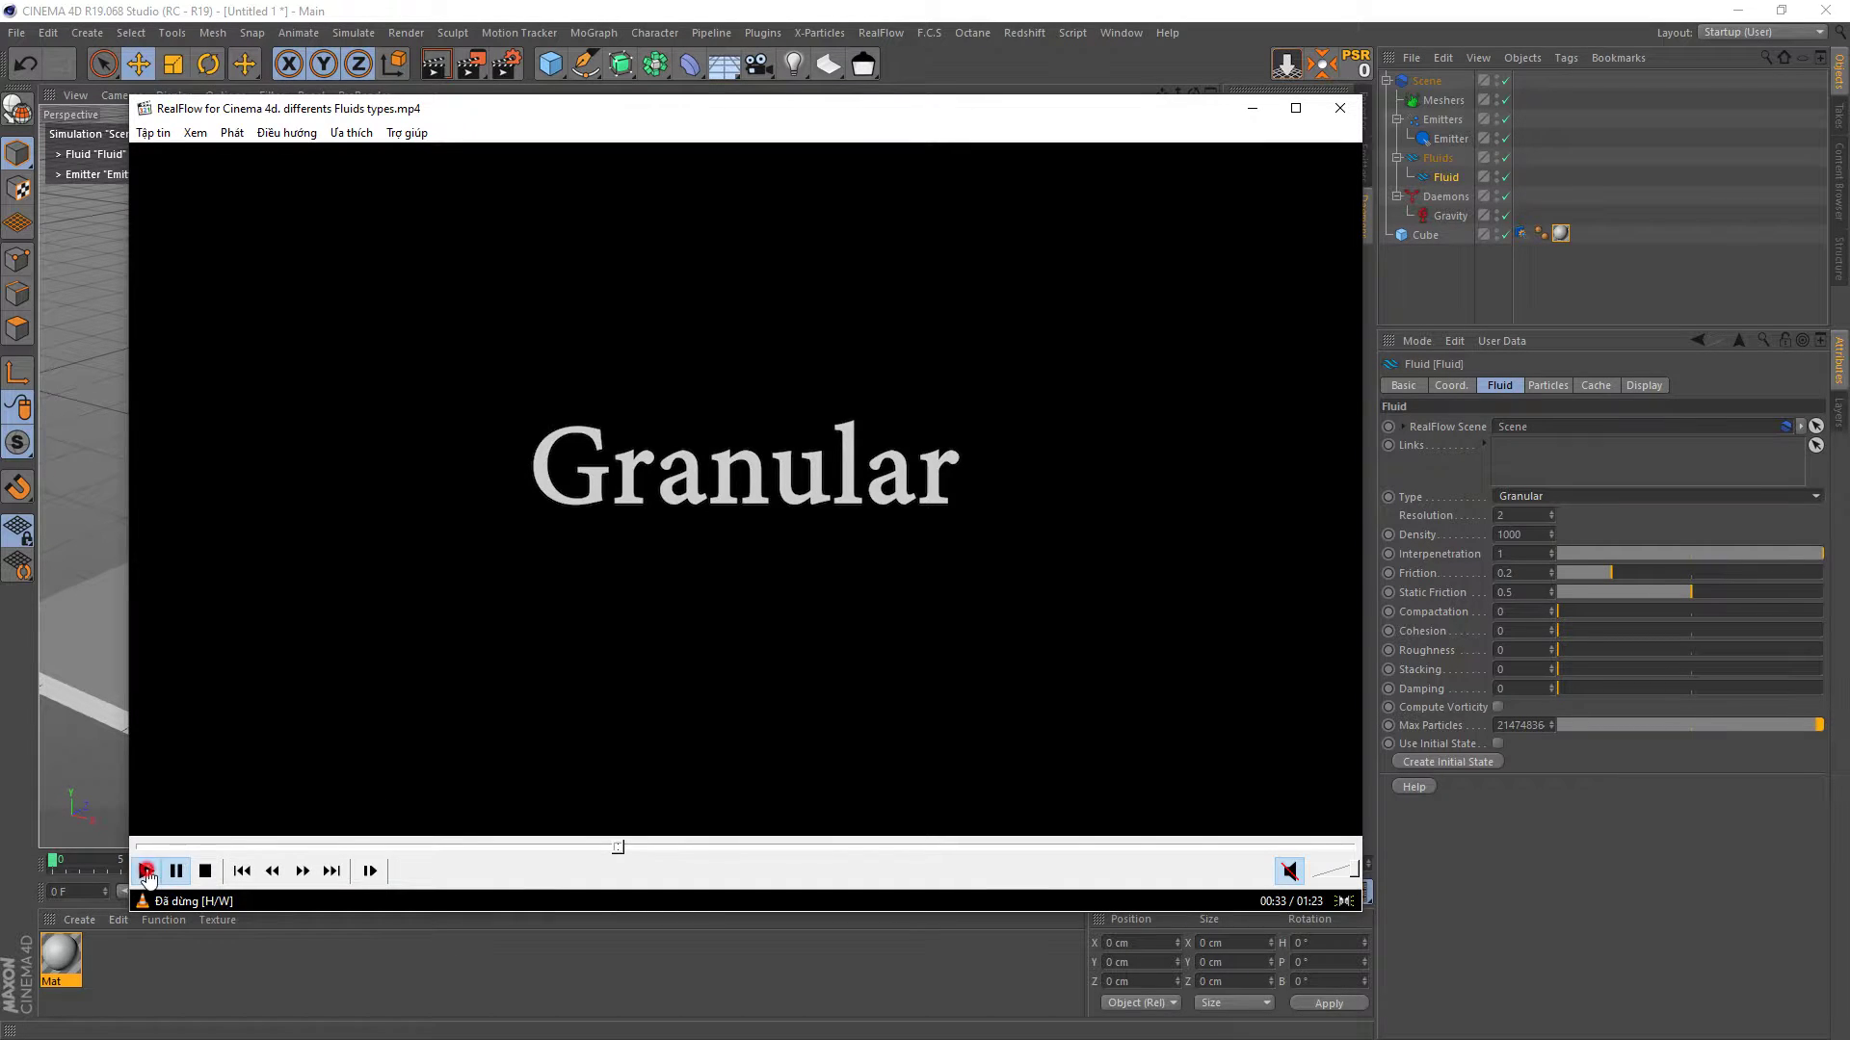
{"action": "left_click", "coordinate": [146, 872]}
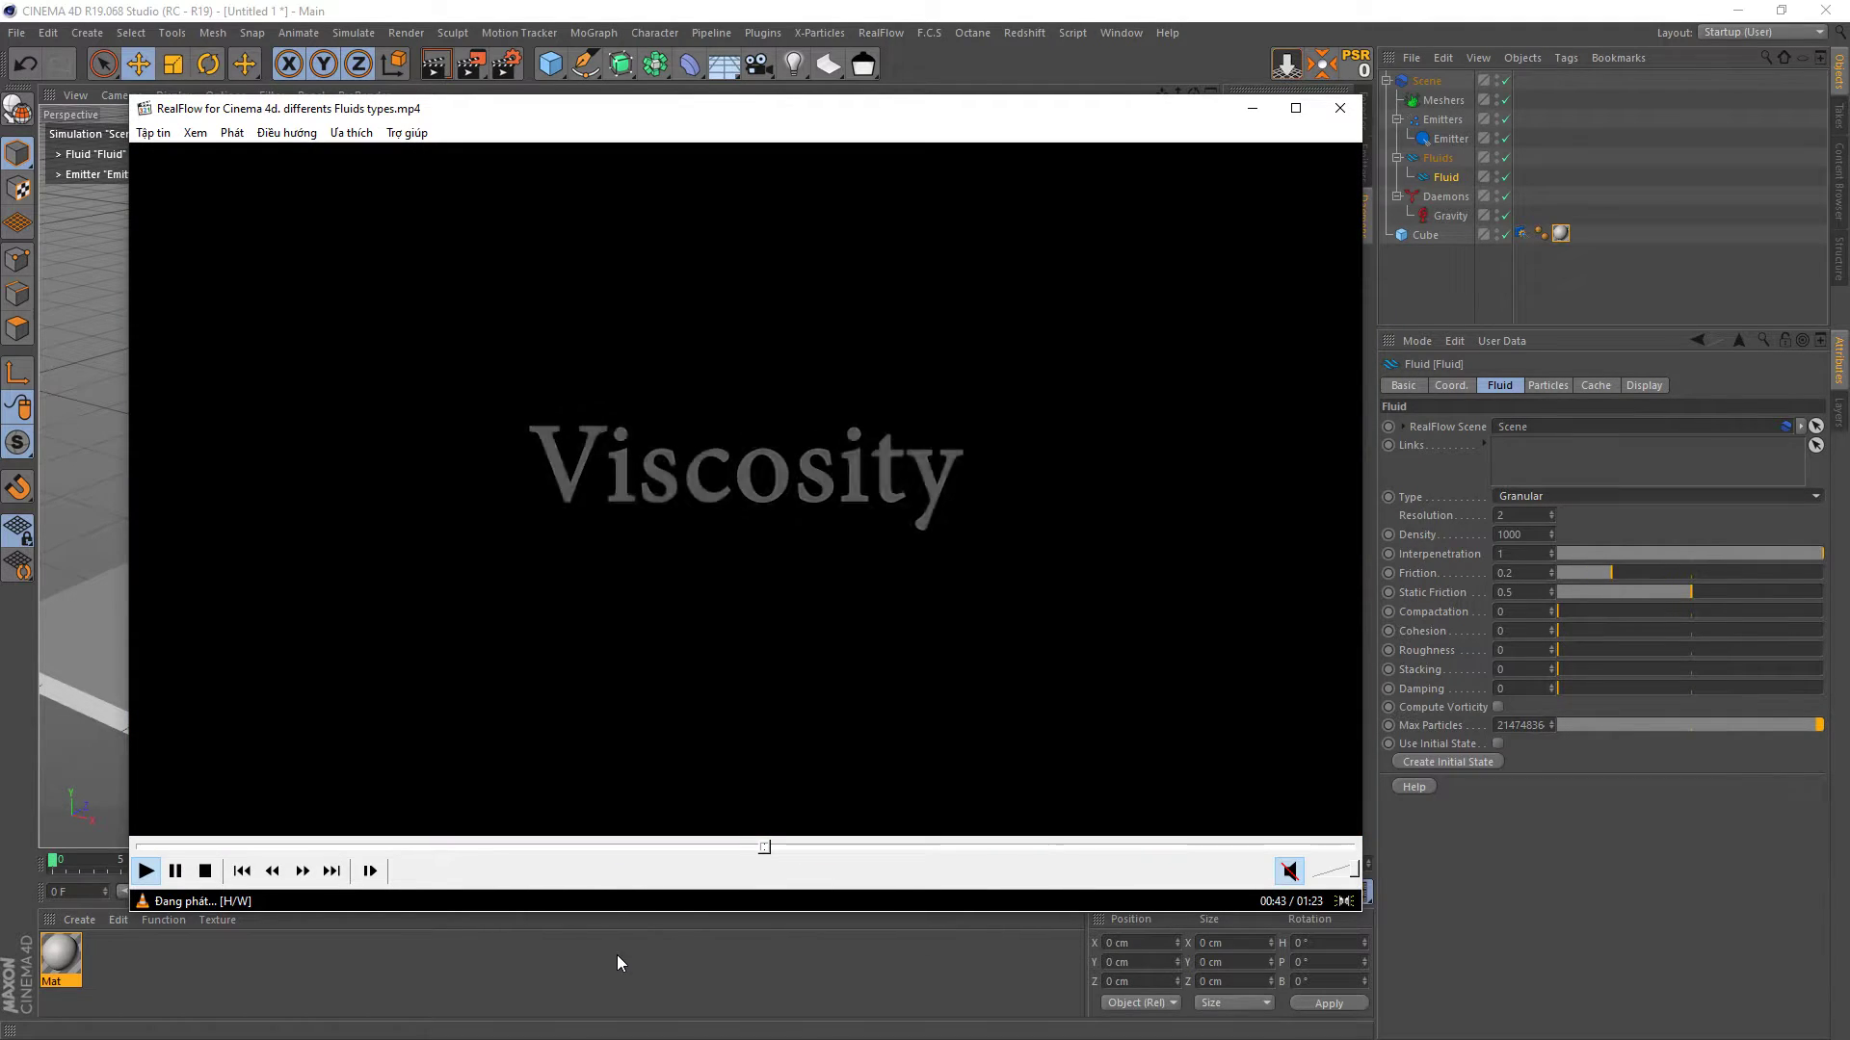
{"action": "left_click", "coordinate": [176, 872]}
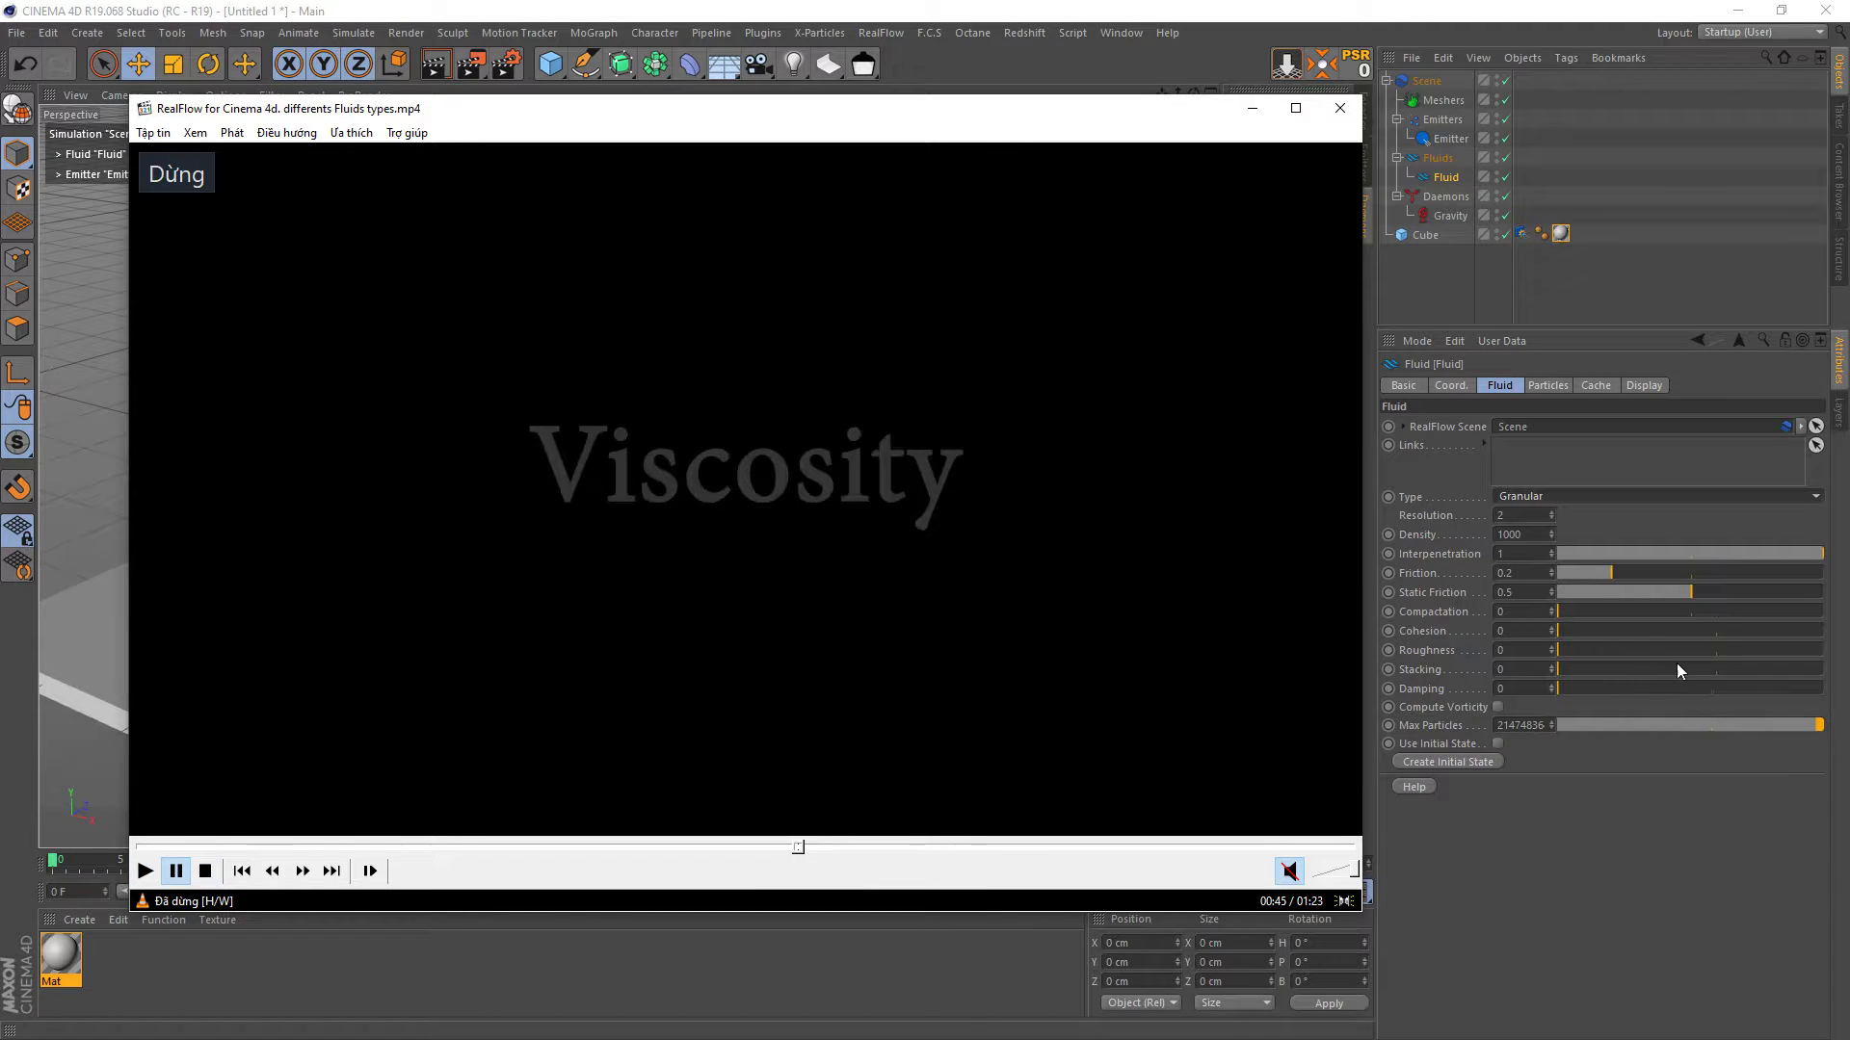
{"action": "left_click", "coordinate": [1549, 497]}
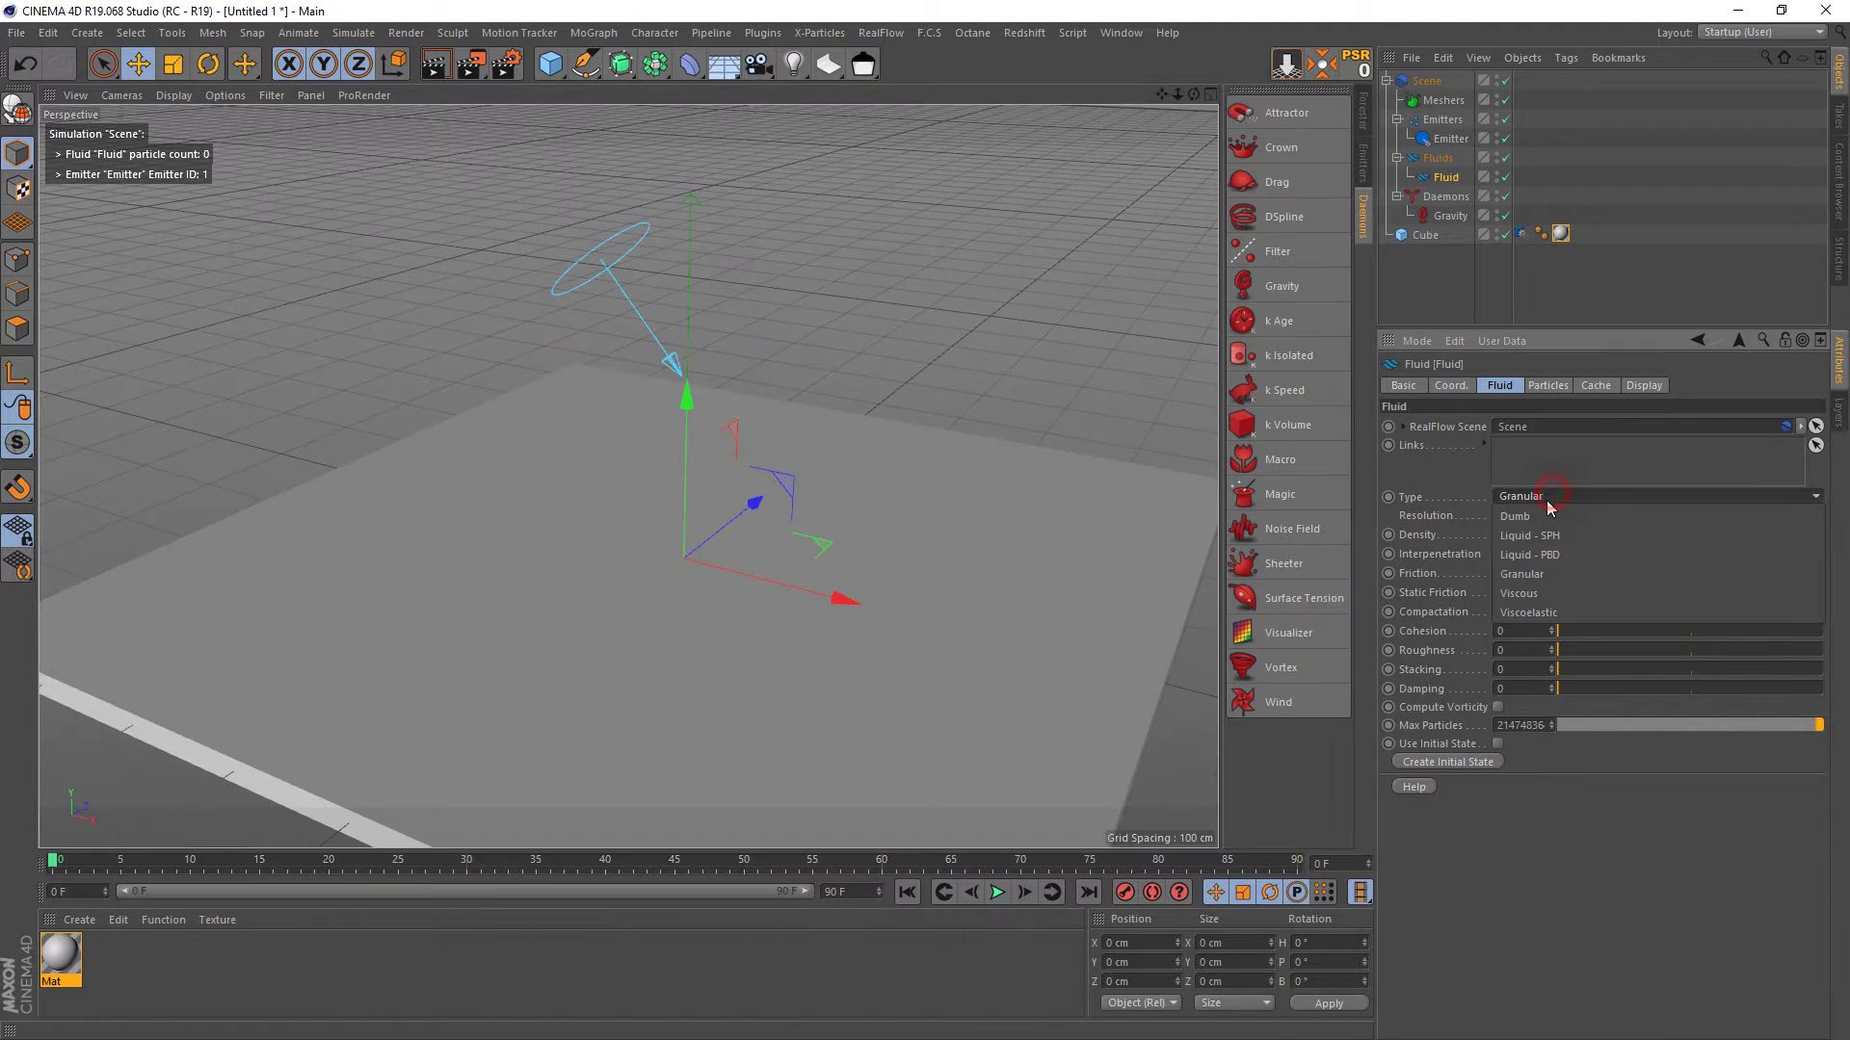
- Keep the fluid type Viscous, watch the reference viscous pour, then list the fluid types
{"action": "left_click", "coordinate": [1539, 593]}
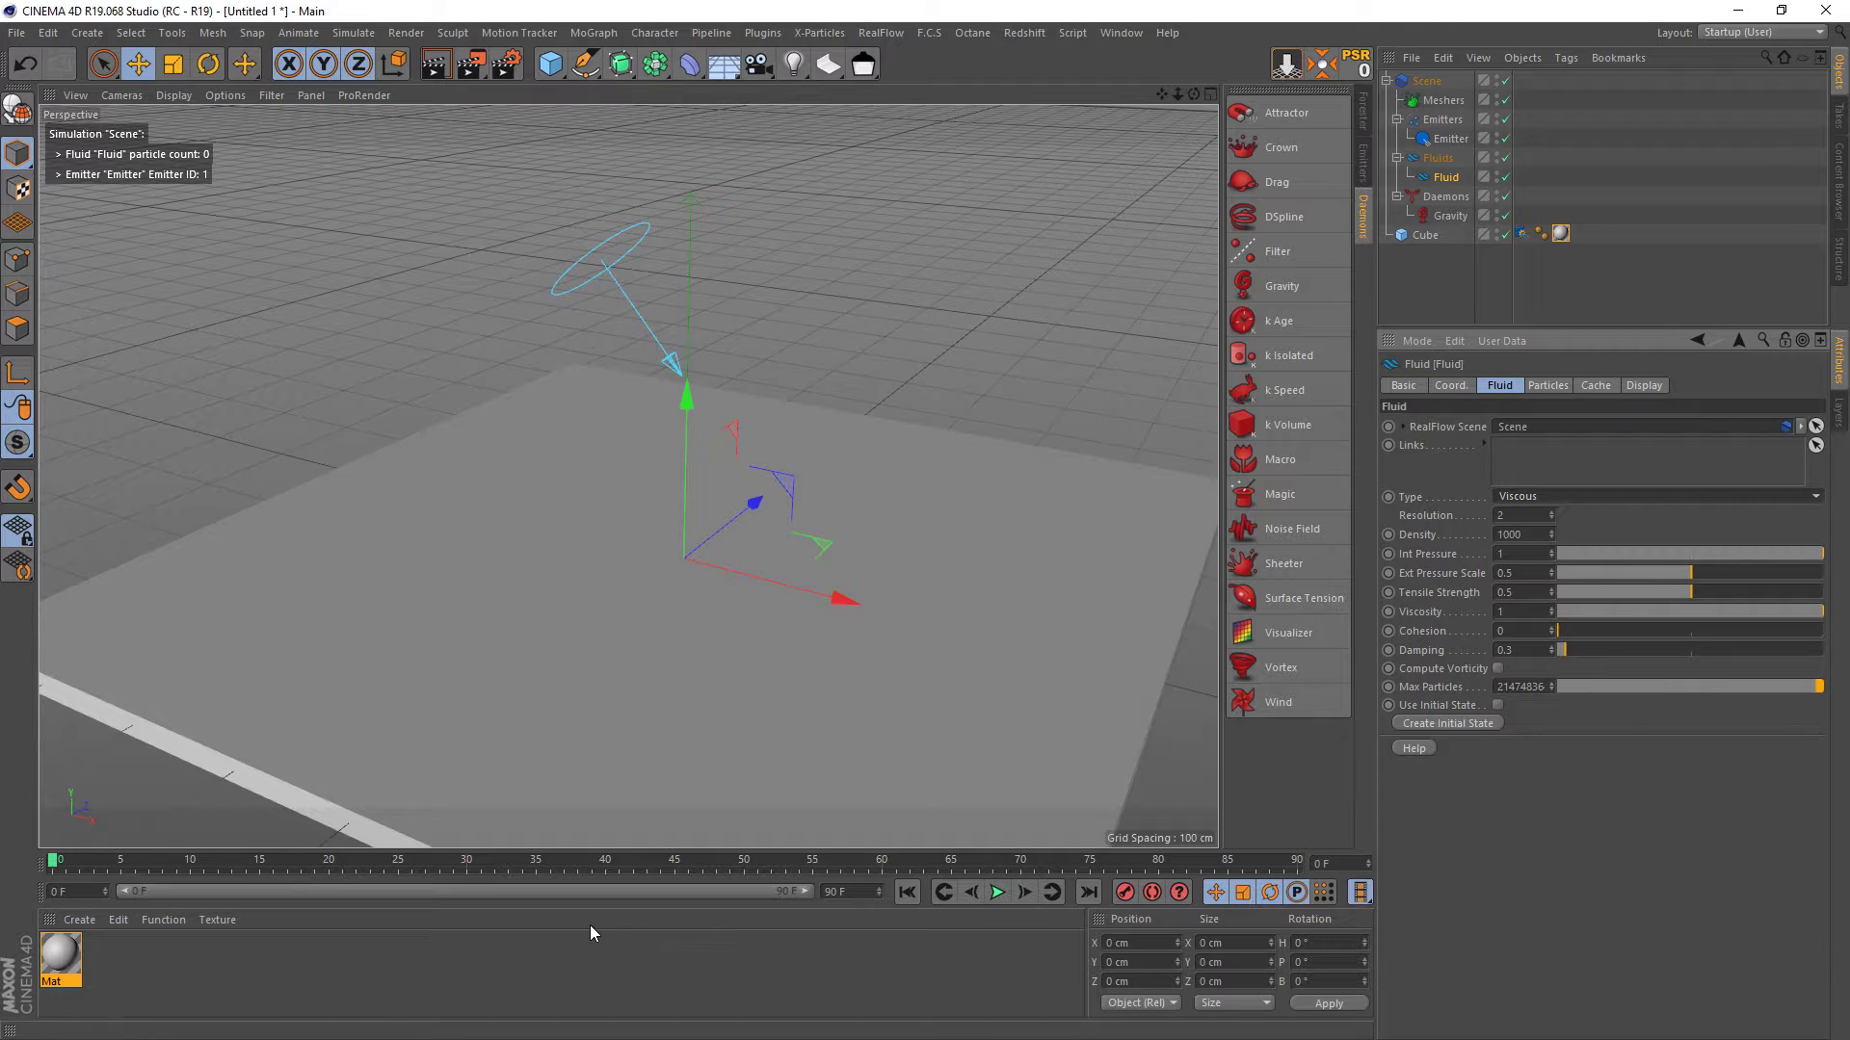
{"action": "key", "text": "alt+Tab"}
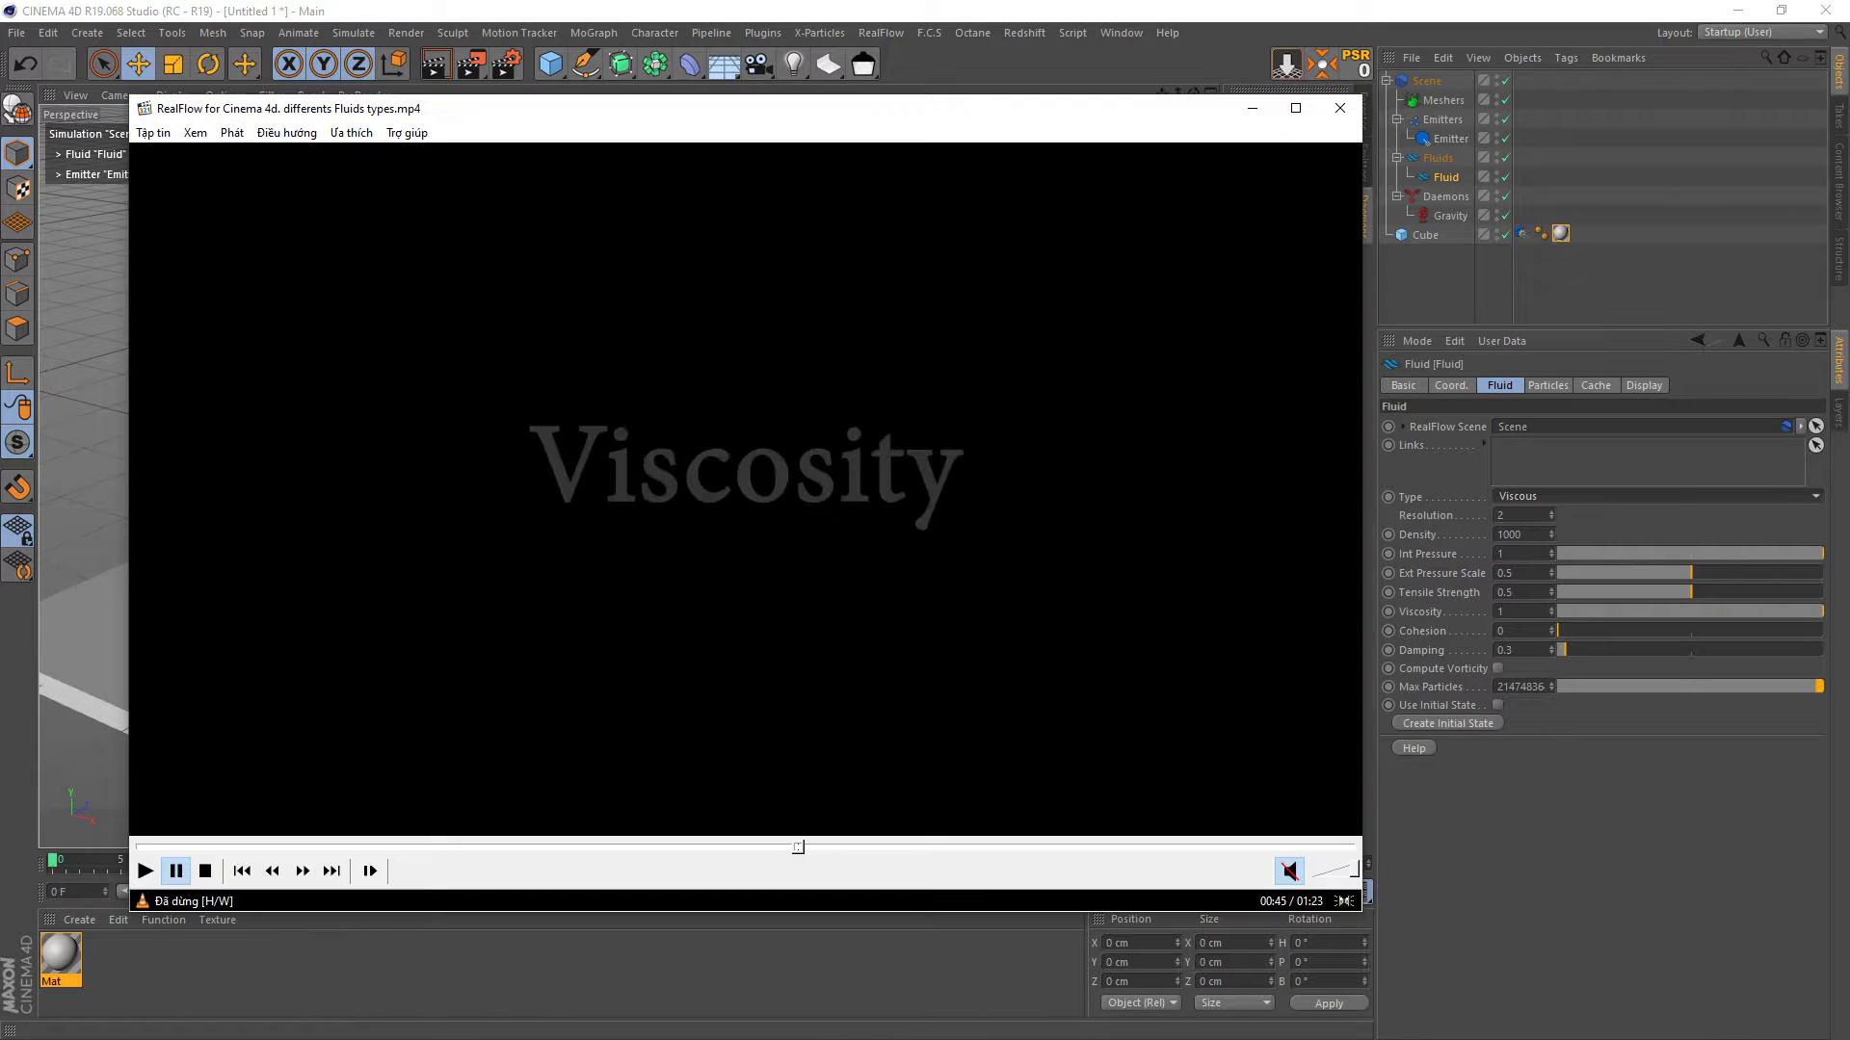
{"action": "left_click", "coordinate": [144, 872]}
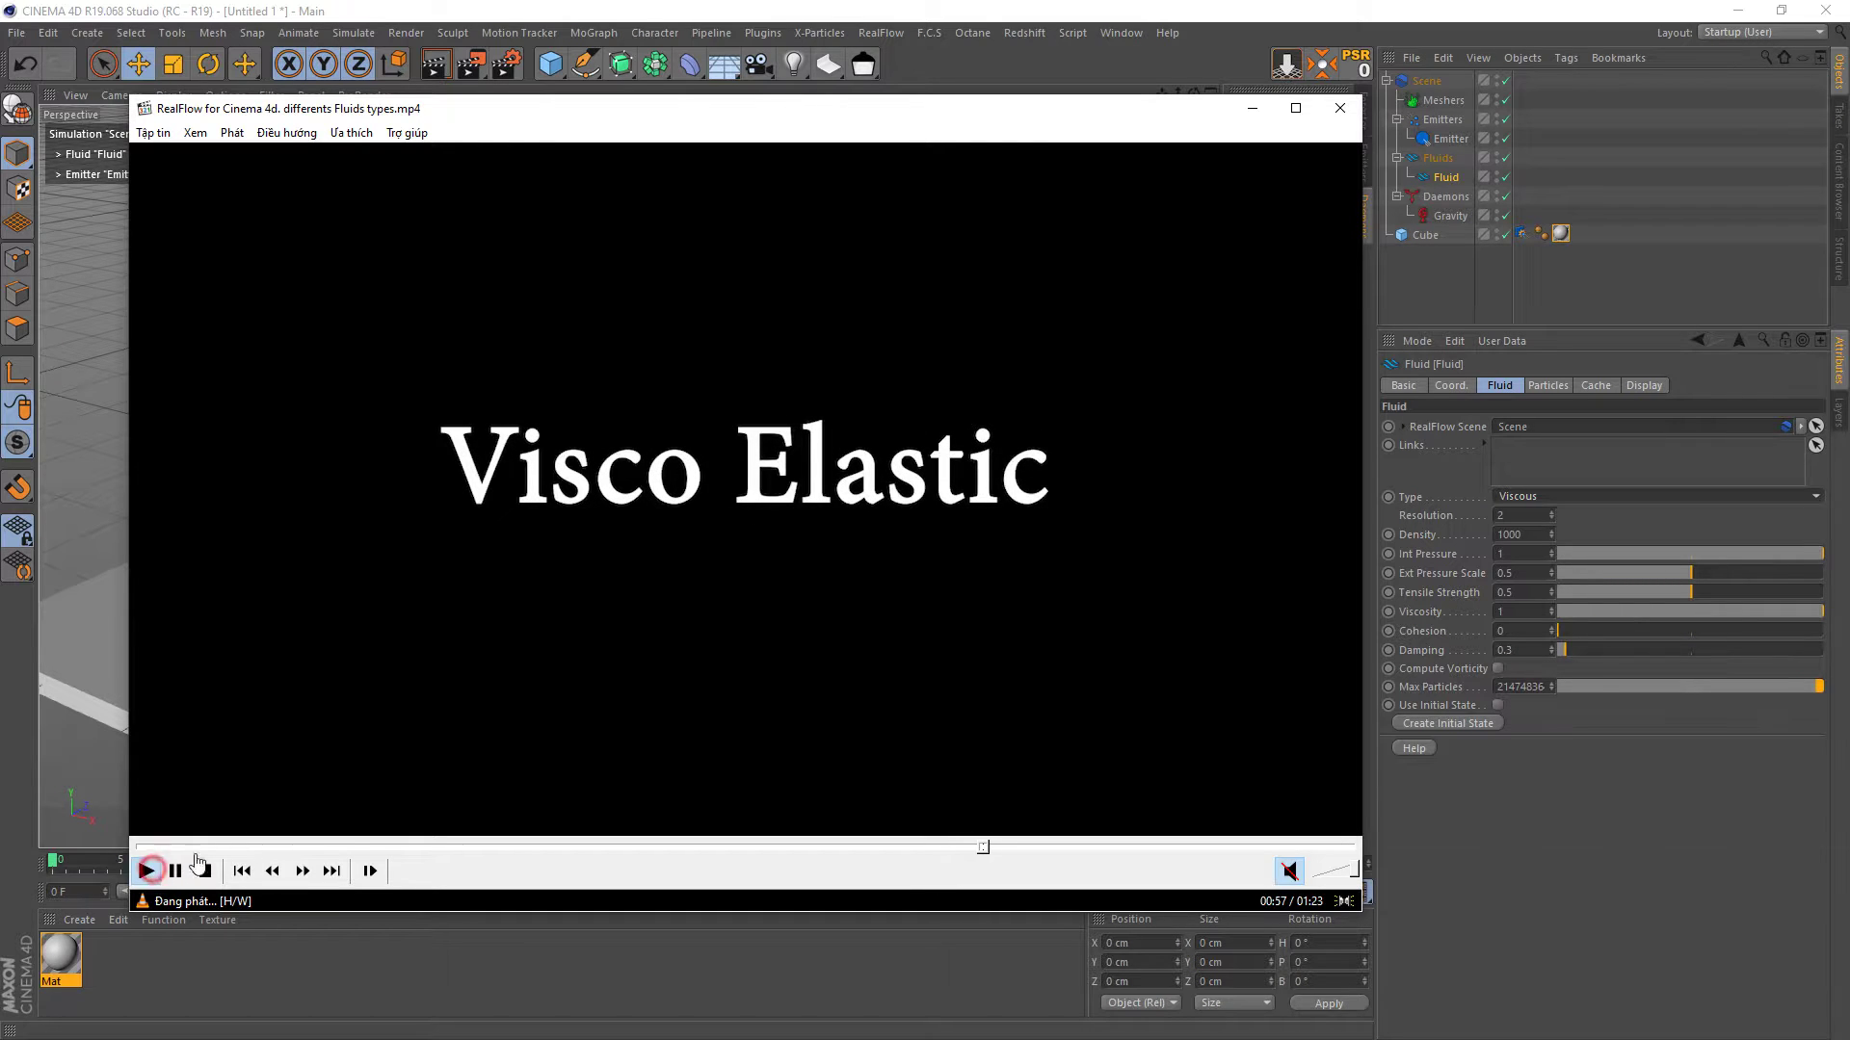
{"action": "left_click", "coordinate": [1561, 497]}
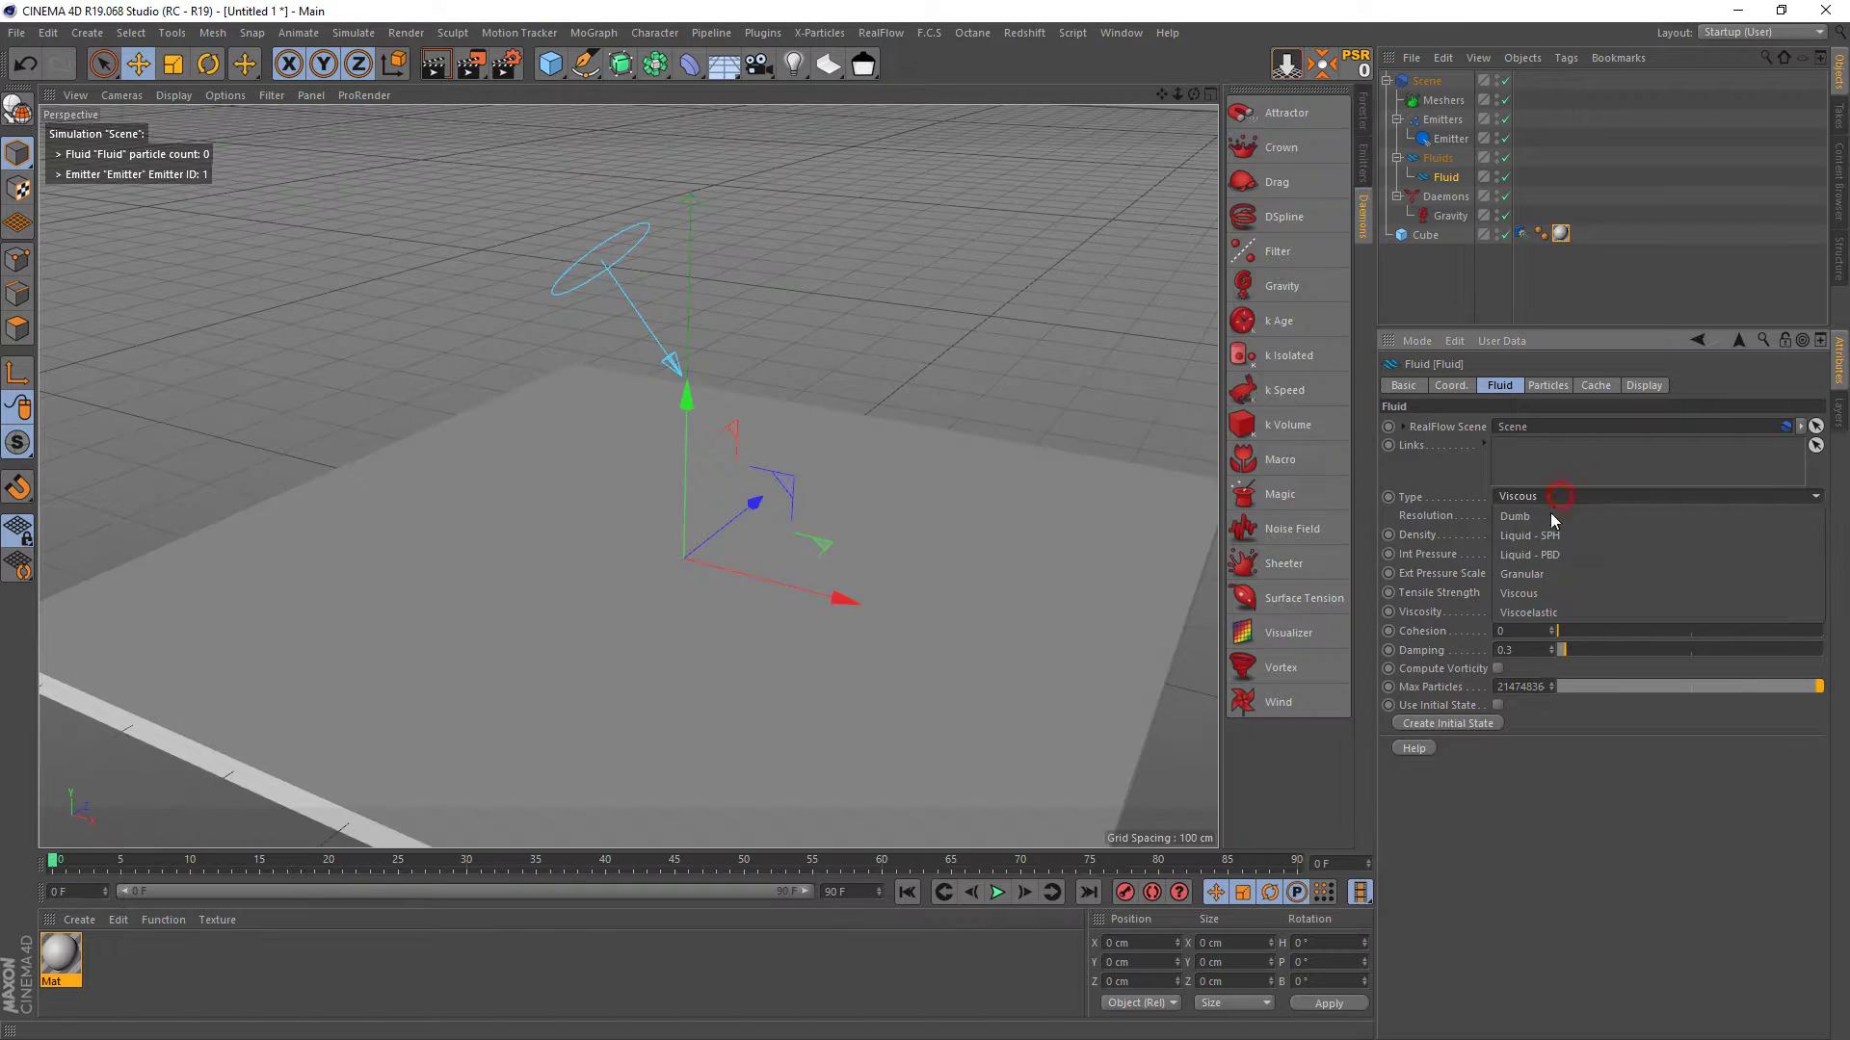
- Leave the type at Viscous and seek the reference video back to Visco Elastic
{"action": "left_click", "coordinate": [1532, 593]}
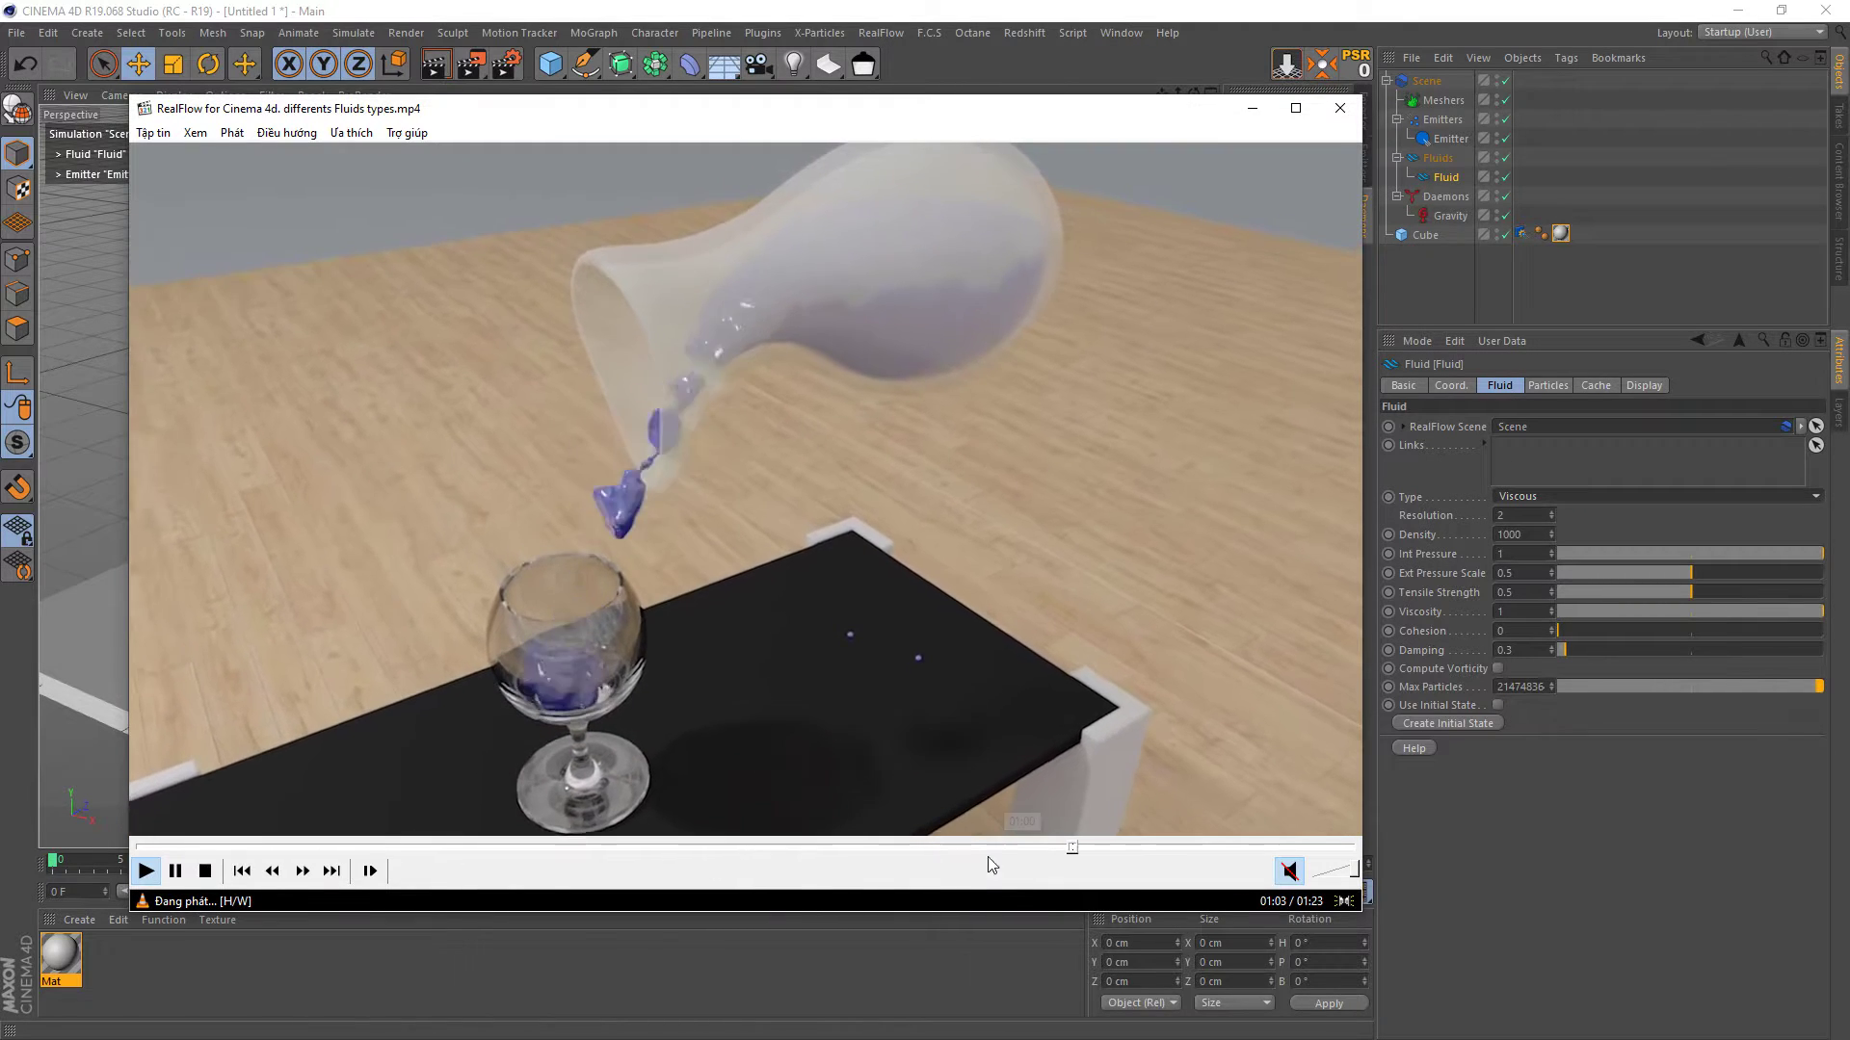
{"action": "left_click", "coordinate": [961, 847]}
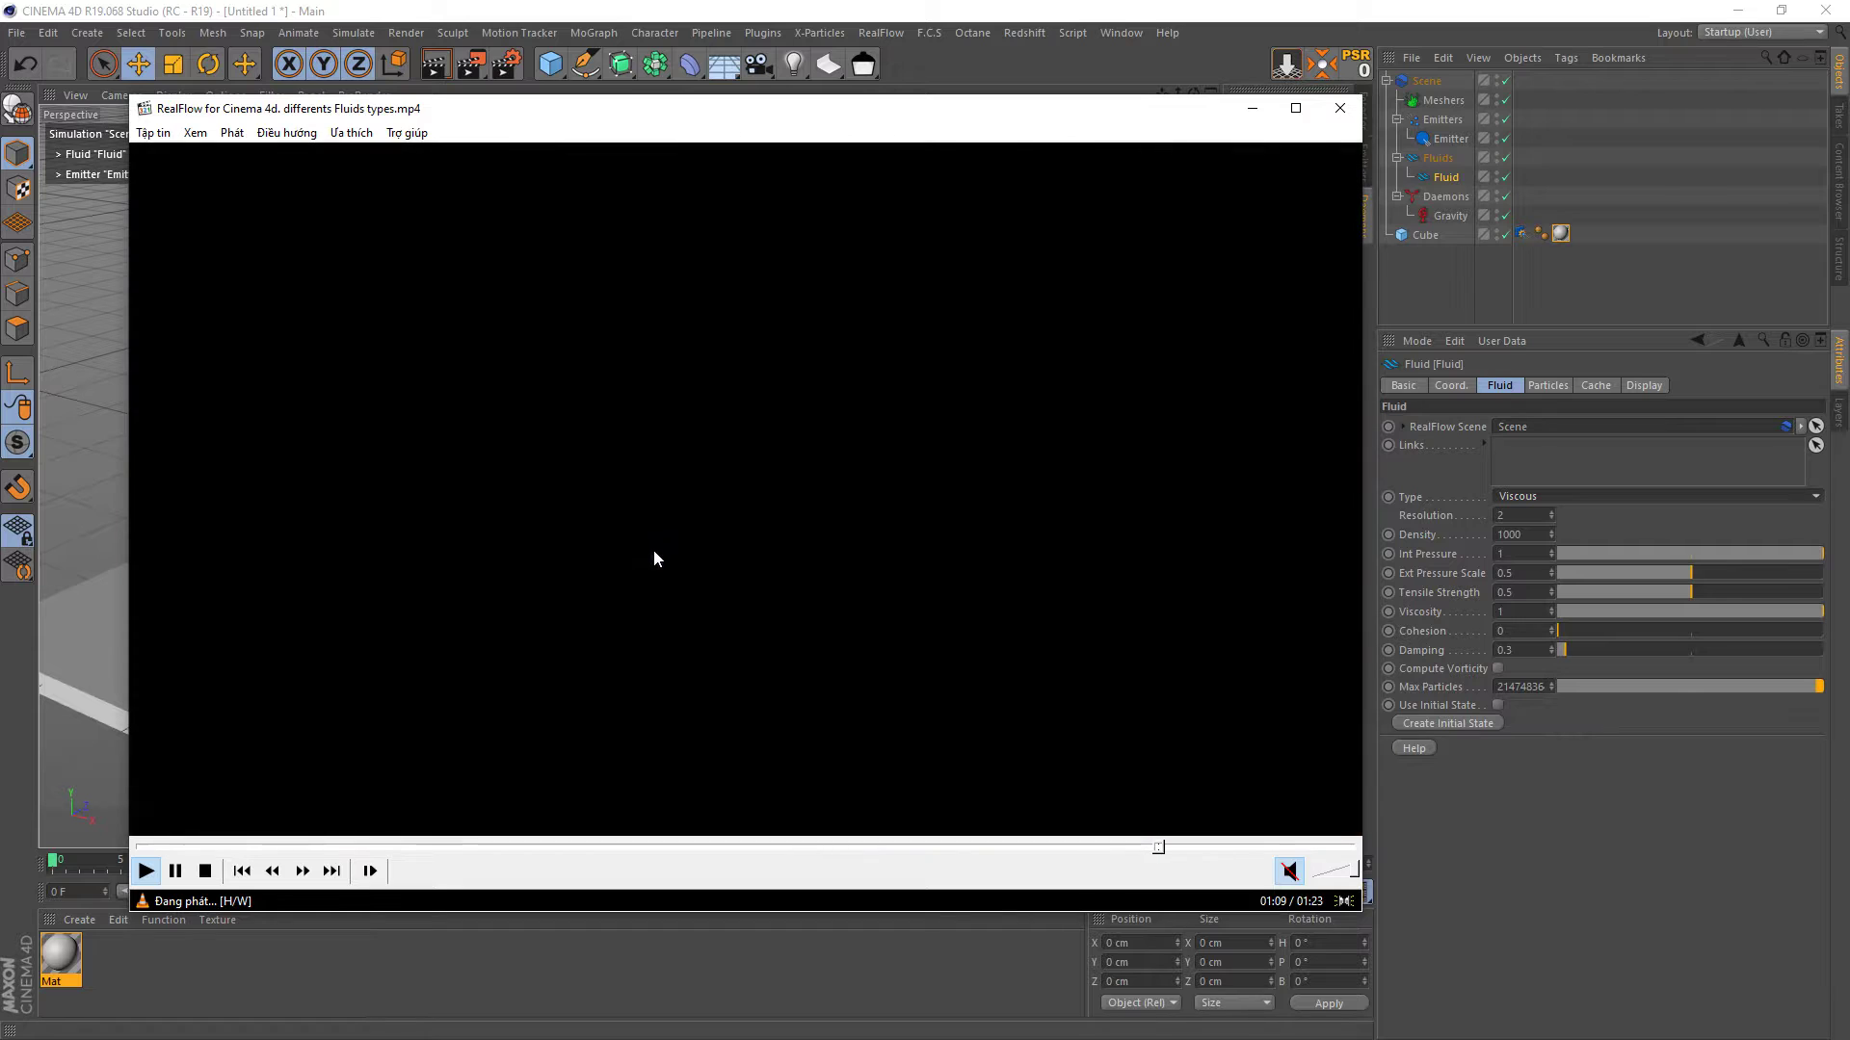
- Close the reference video and switch the Fluid type to Liquid - PBD
{"action": "left_click", "coordinate": [1339, 108]}
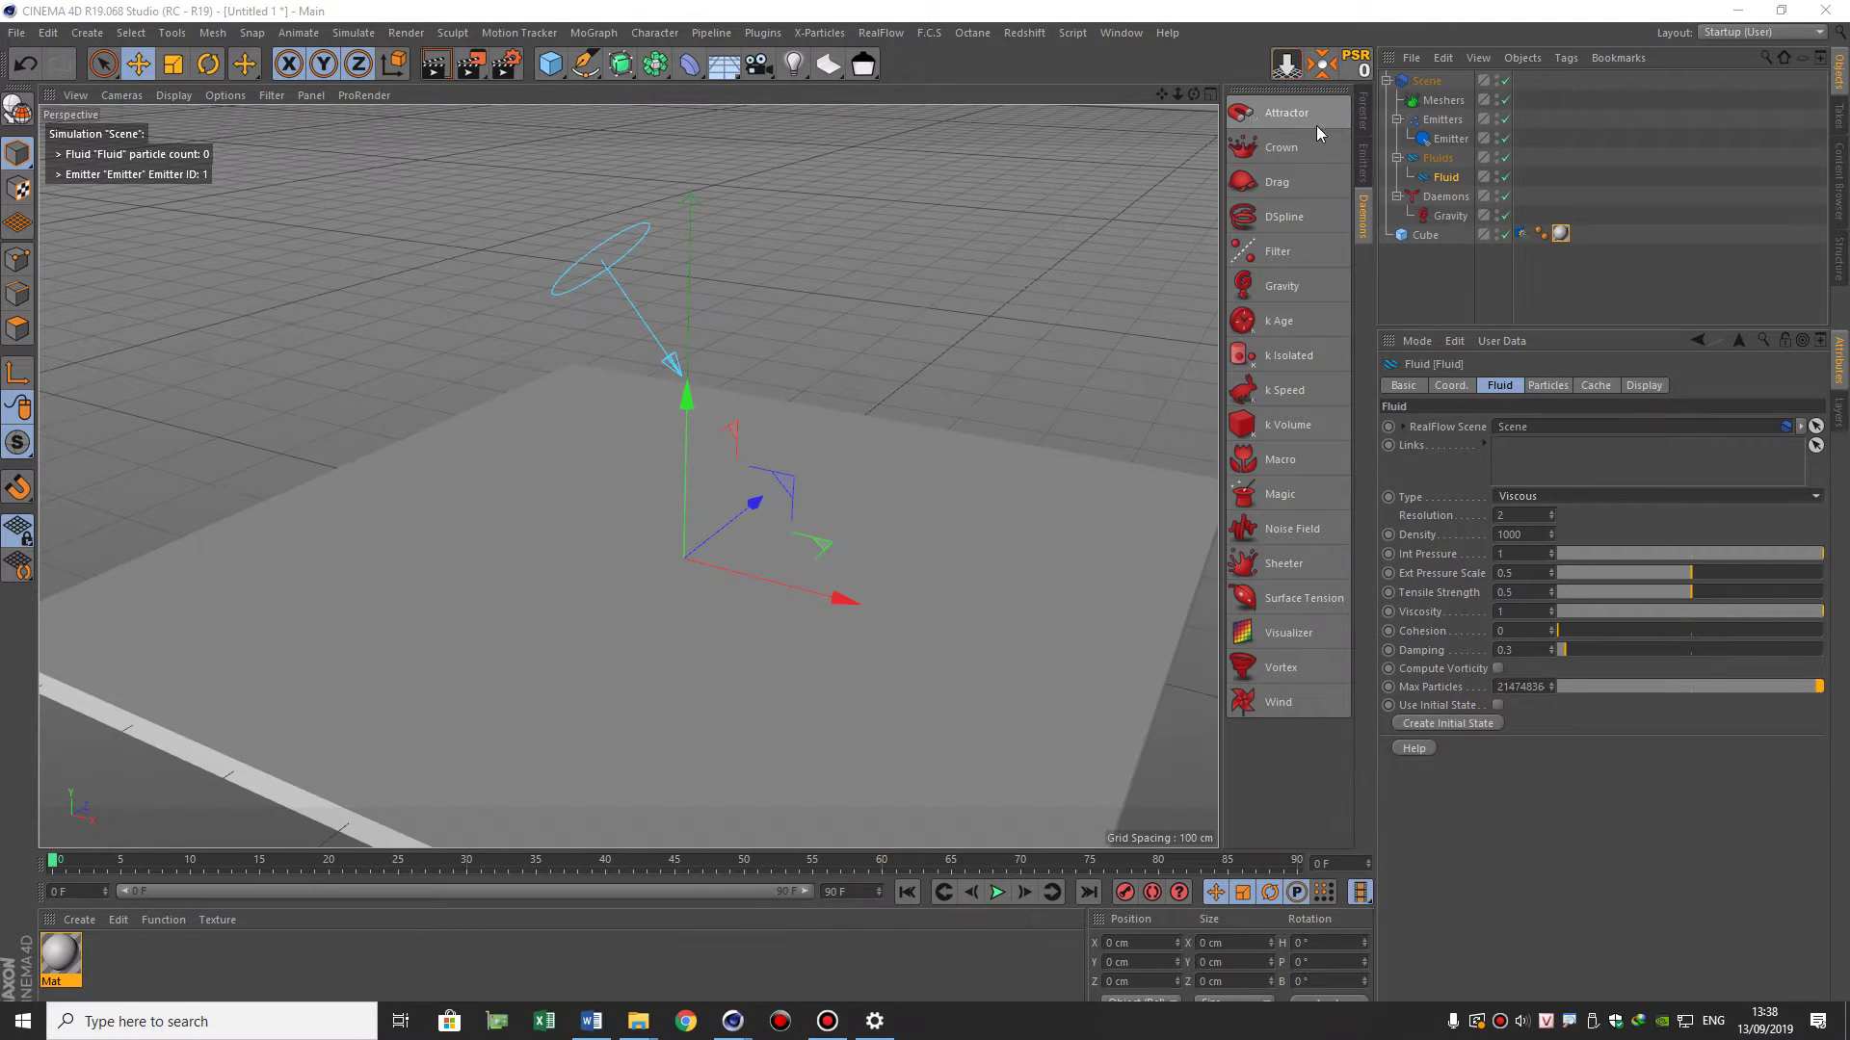
{"action": "left_click", "coordinate": [1541, 496]}
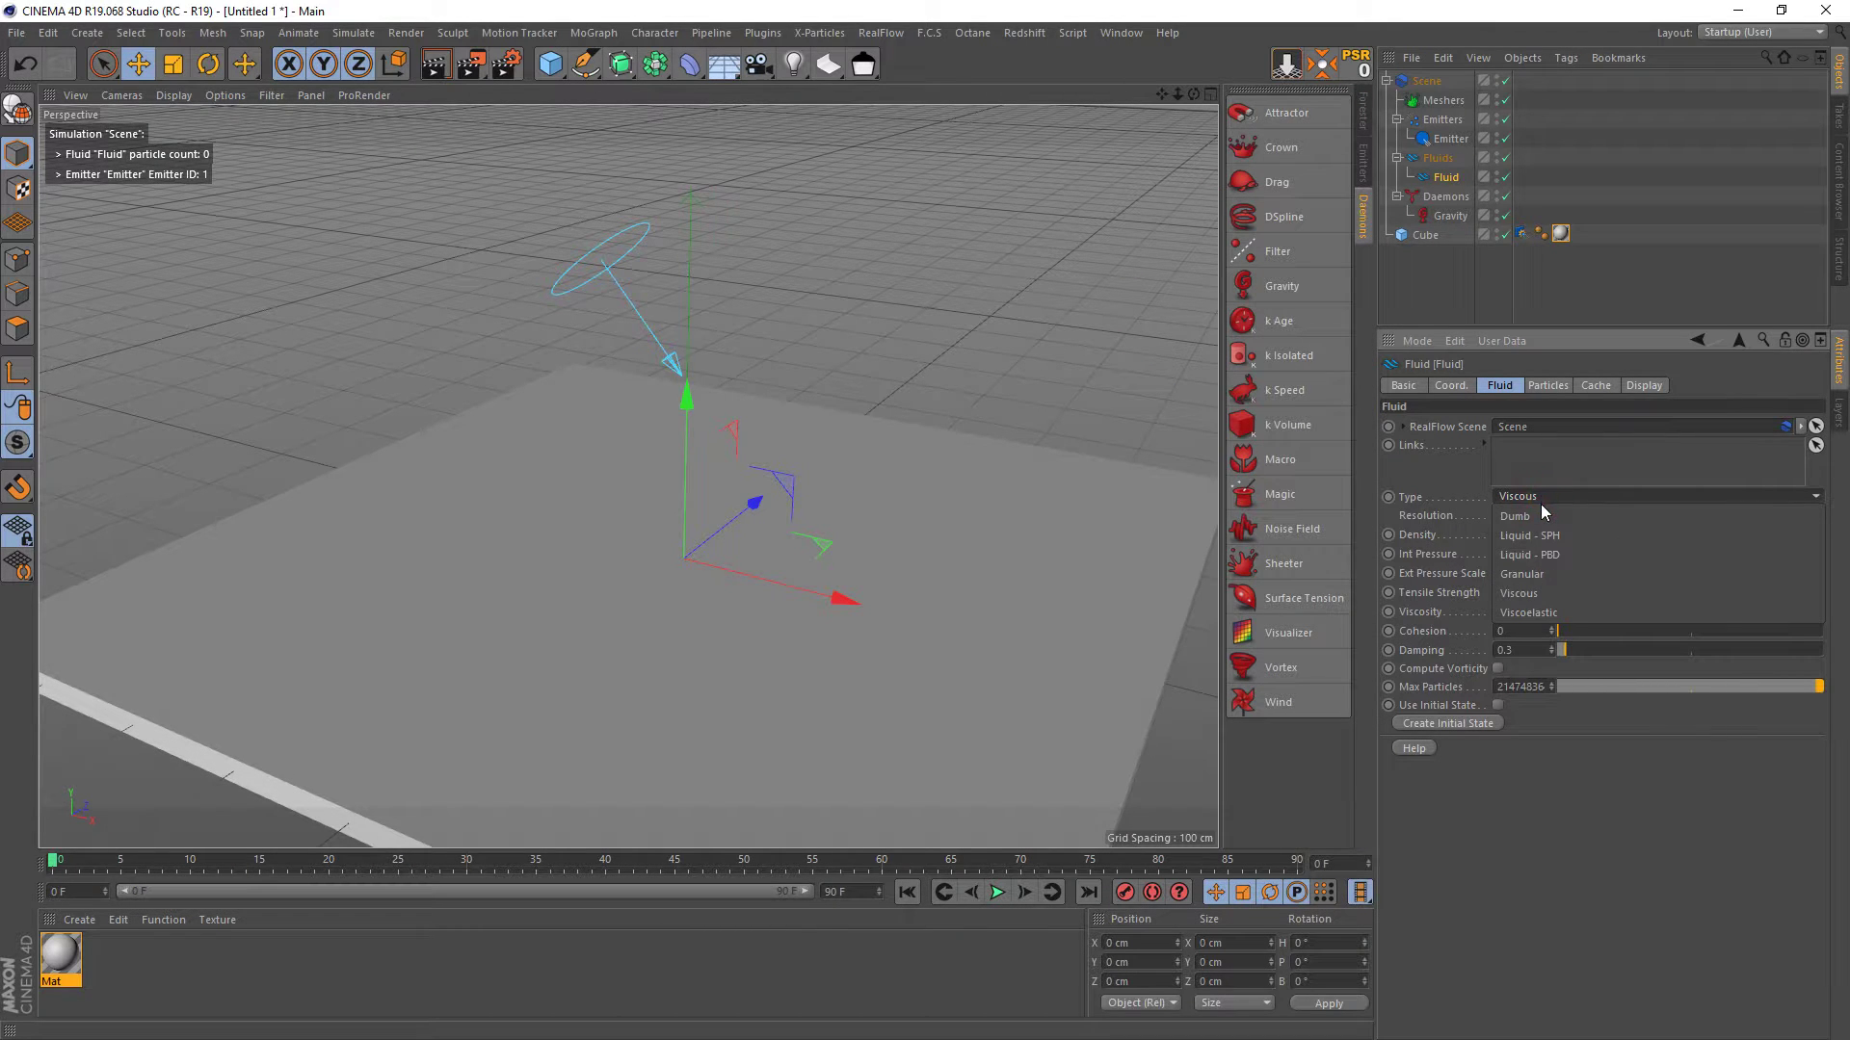
{"action": "left_click", "coordinate": [1546, 554]}
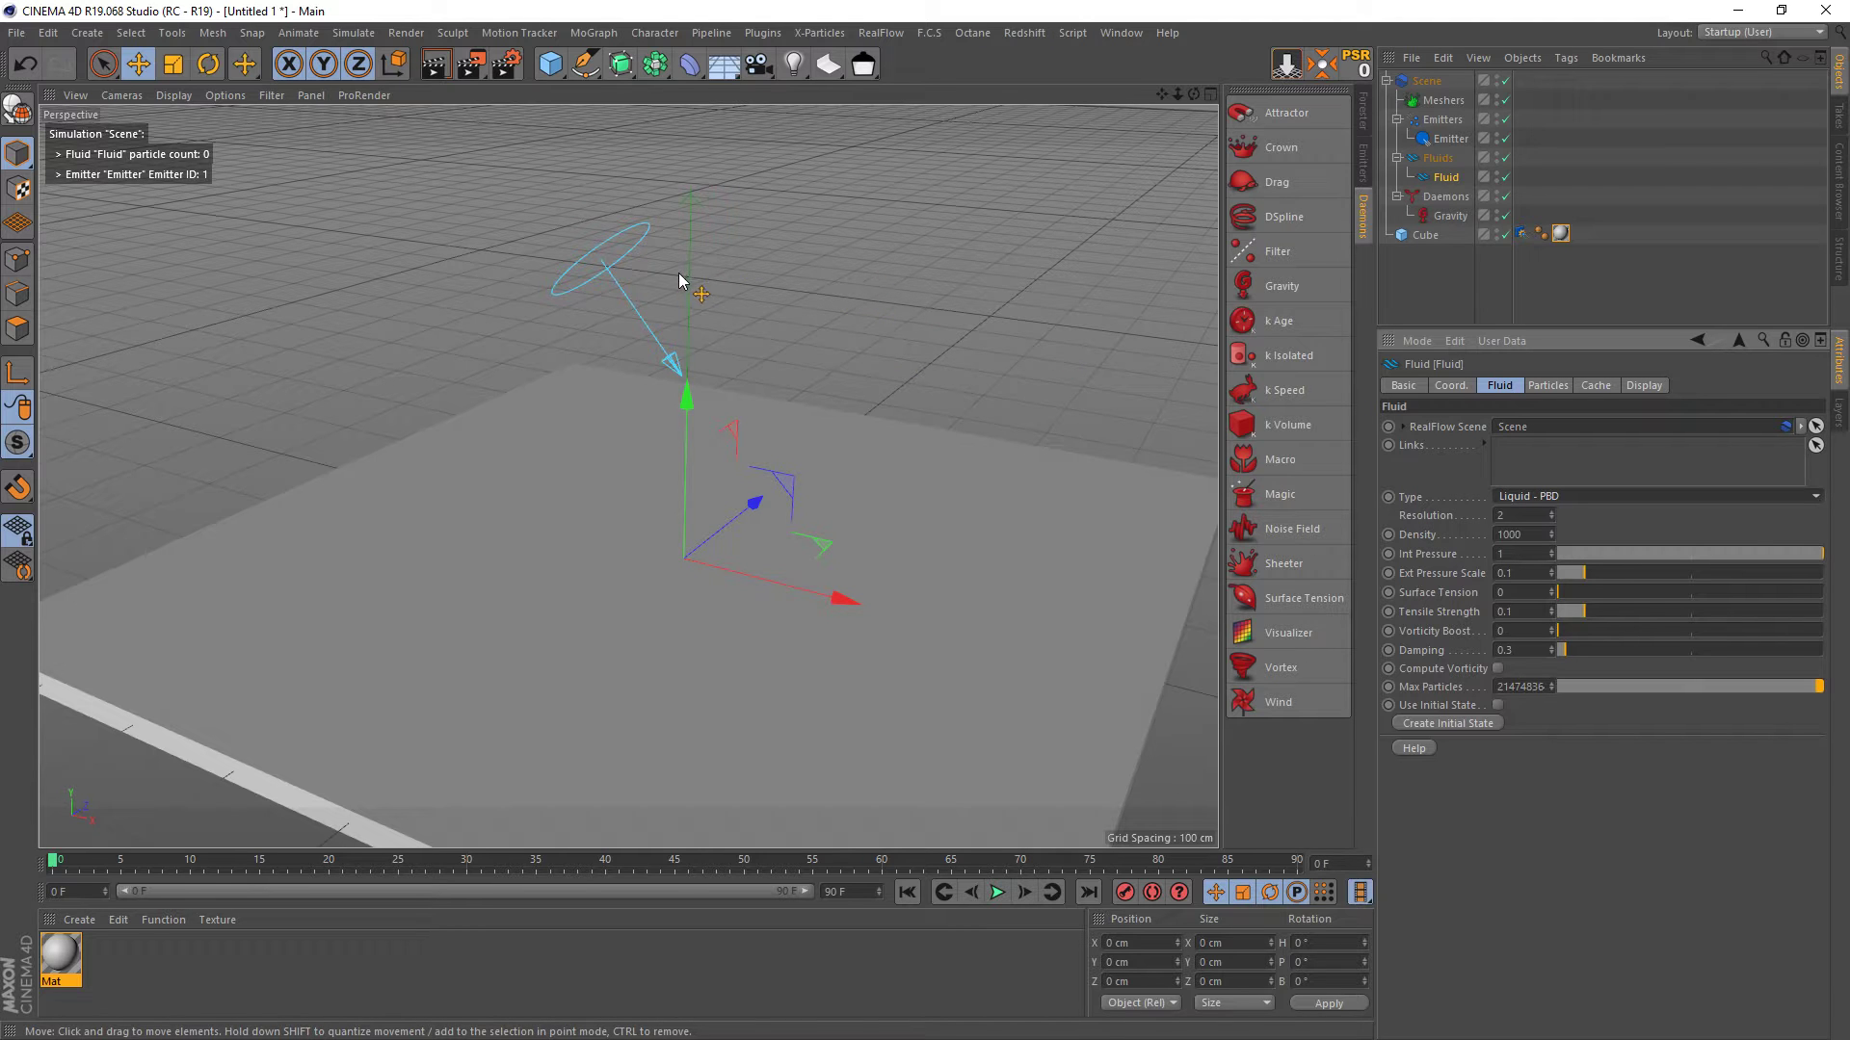
- Set the Liquid - PBD fluid's Resolution to 4 and play the simulation
{"action": "middle_click_drag", "start_coordinate": [710, 338], "coordinate": [734, 392], "text": "alt"}
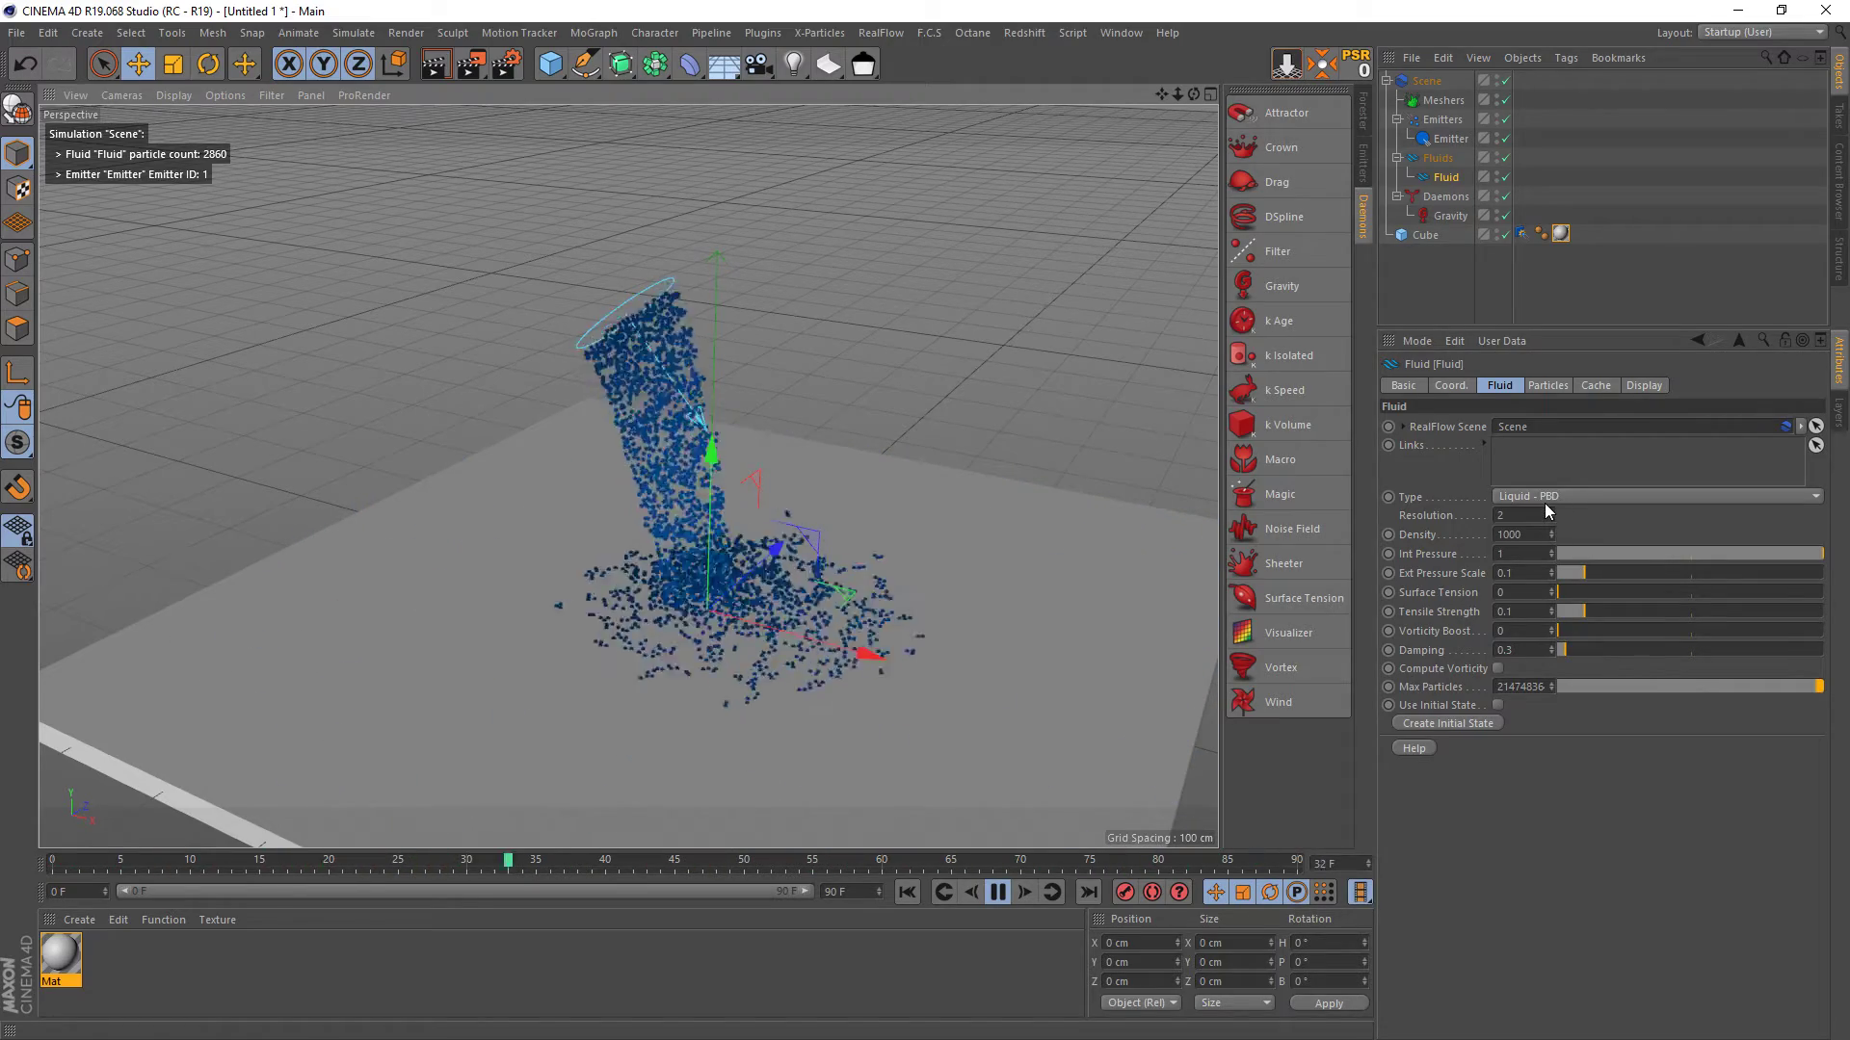
{"action": "left_click", "coordinate": [1514, 516]}
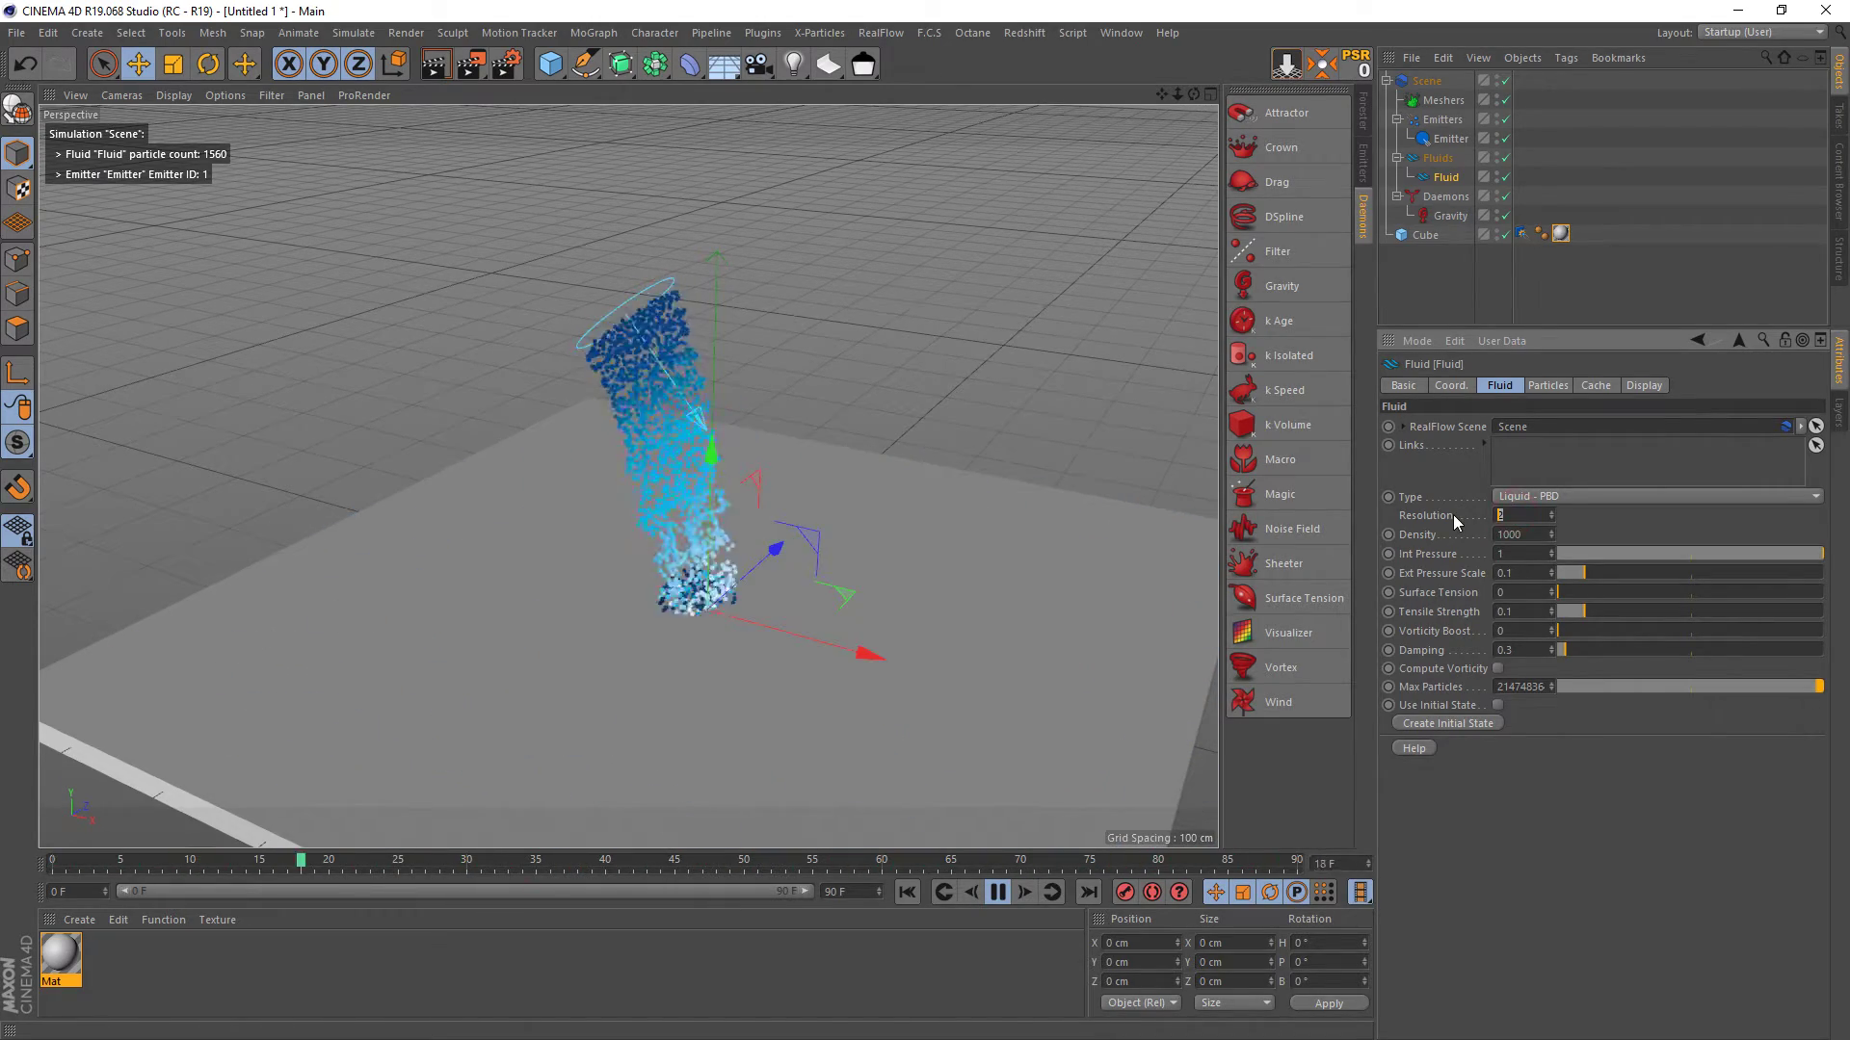
{"action": "type", "text": "4"}
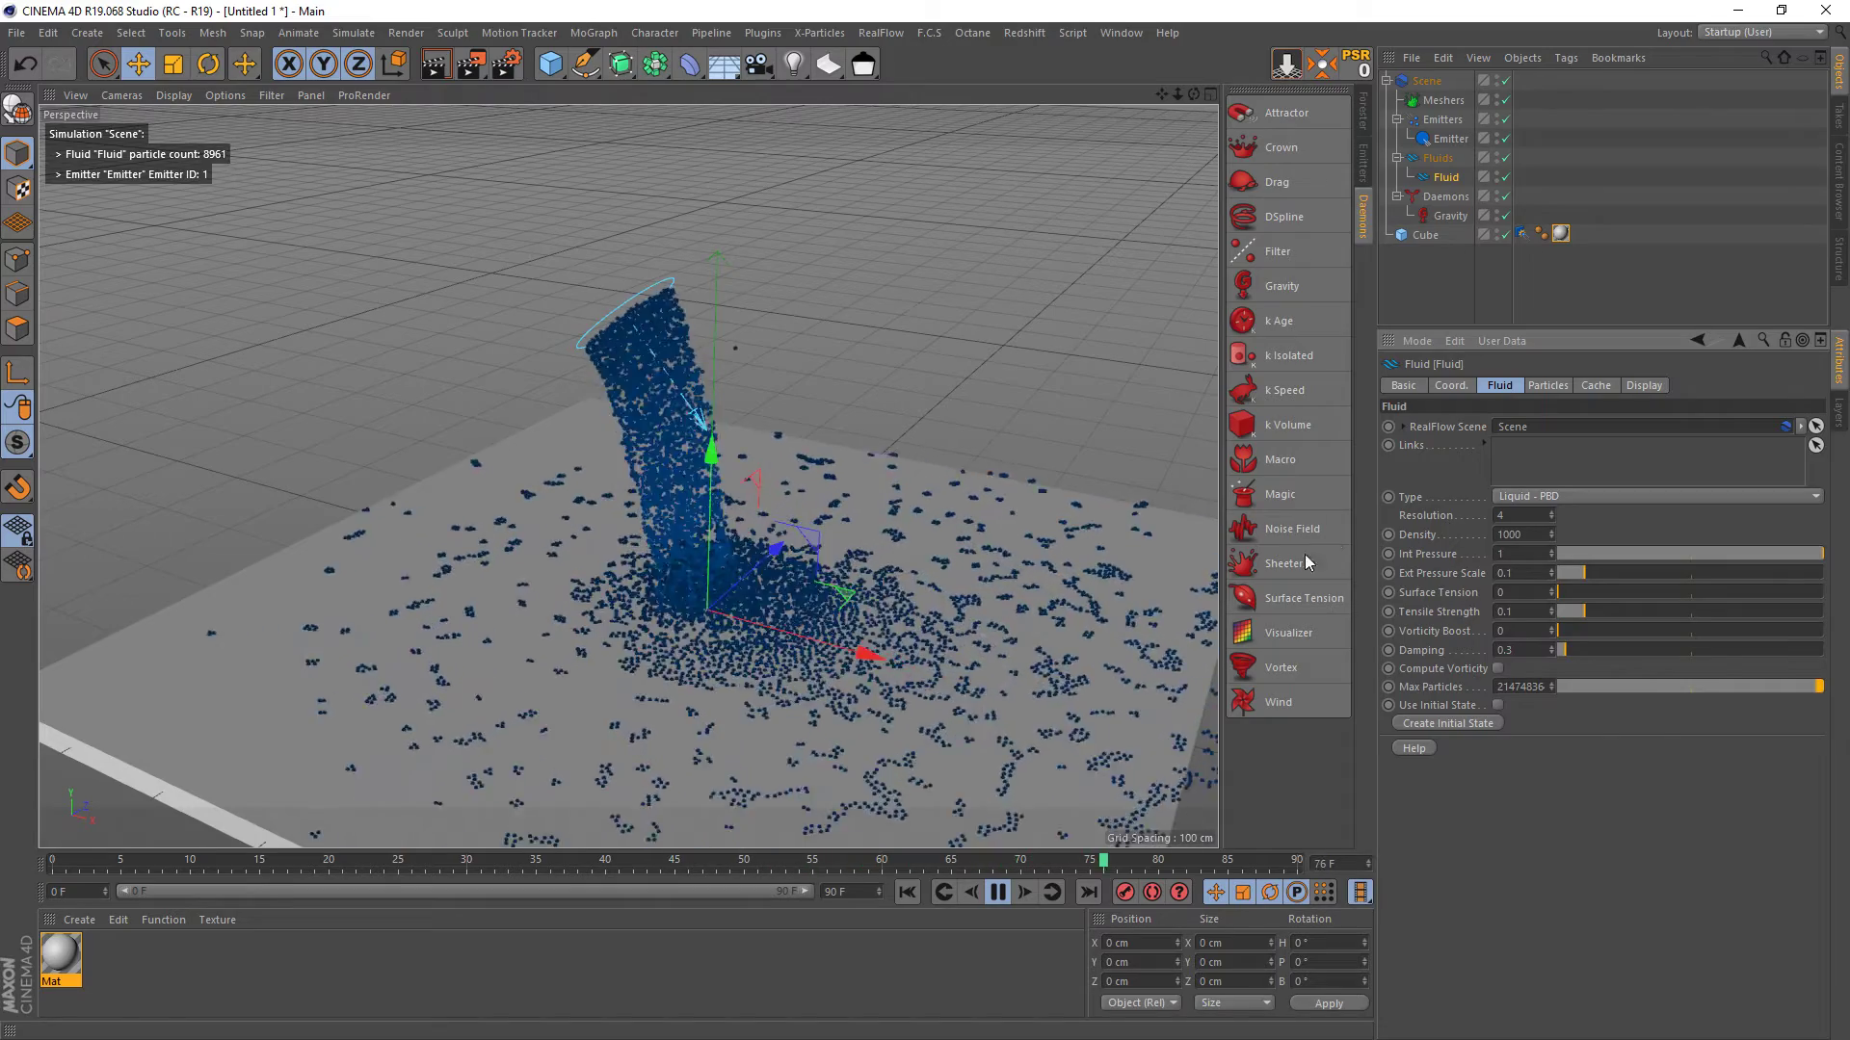
{"action": "key", "text": "Return"}
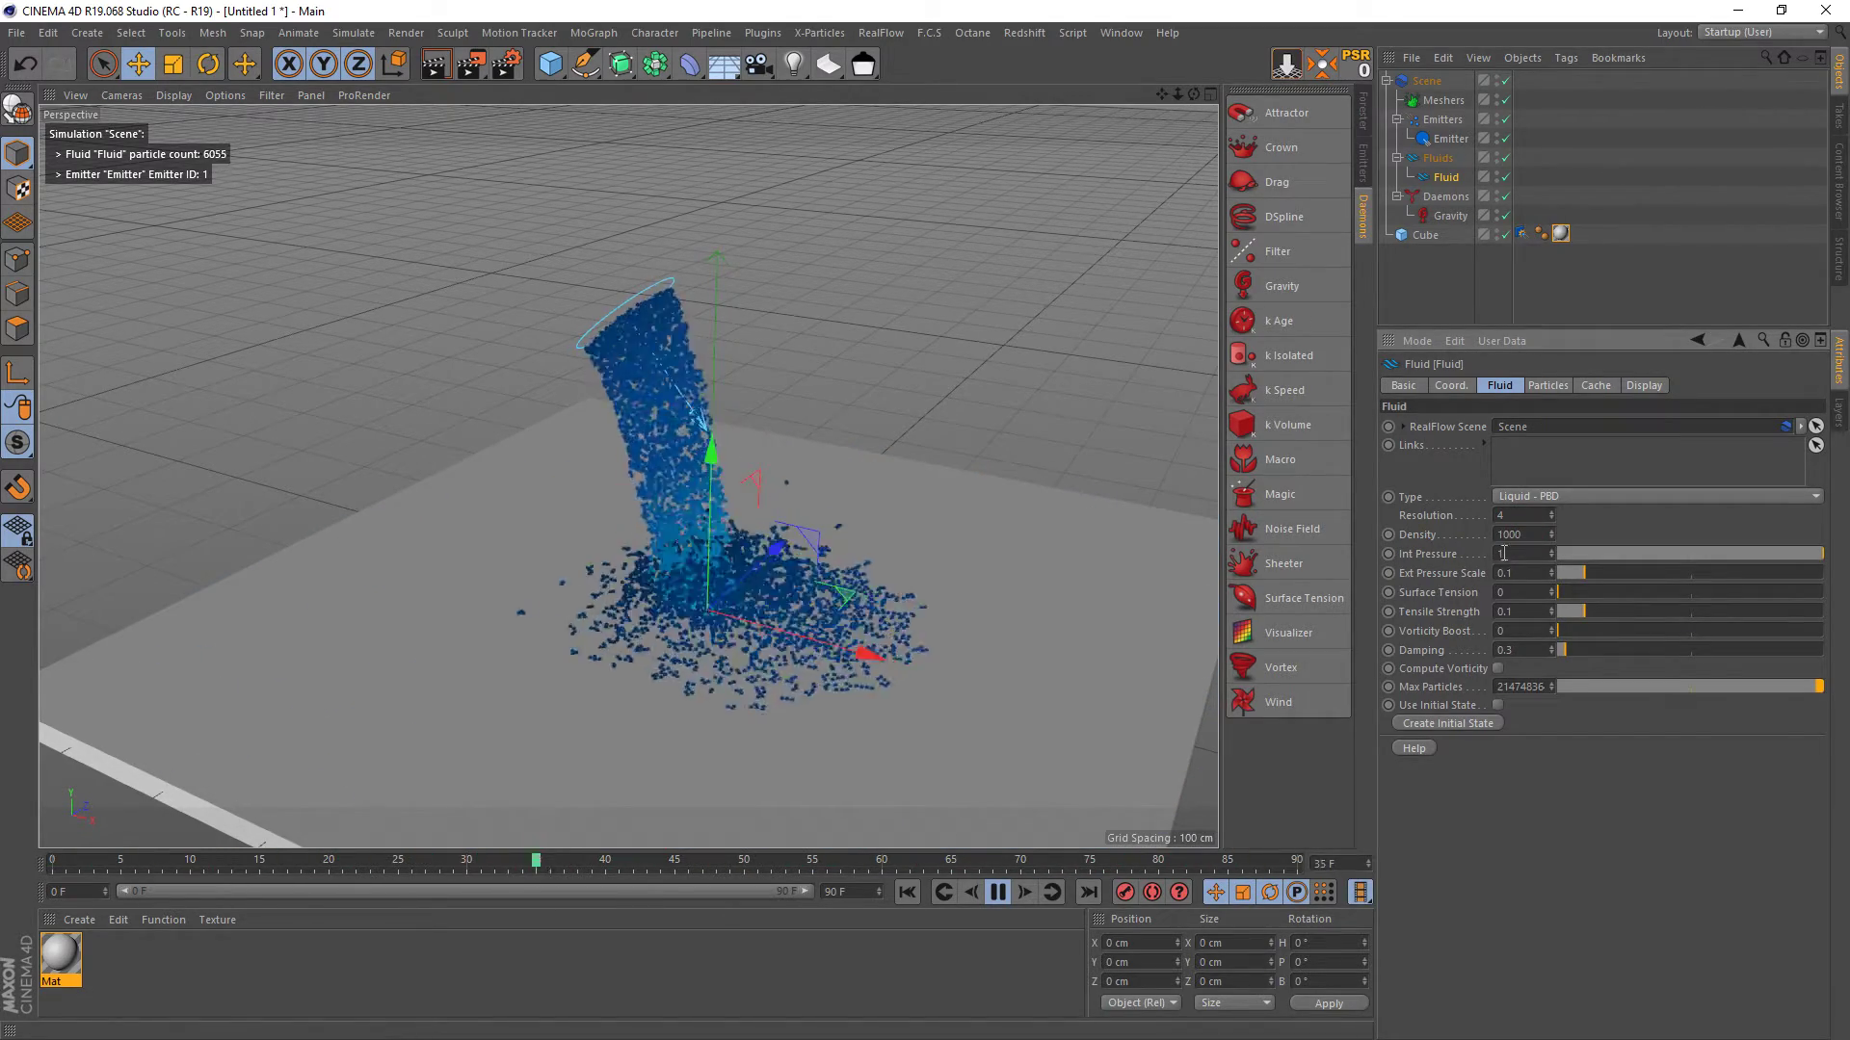
{"action": "type", "text": "1"}
{"action": "key", "text": "Return"}
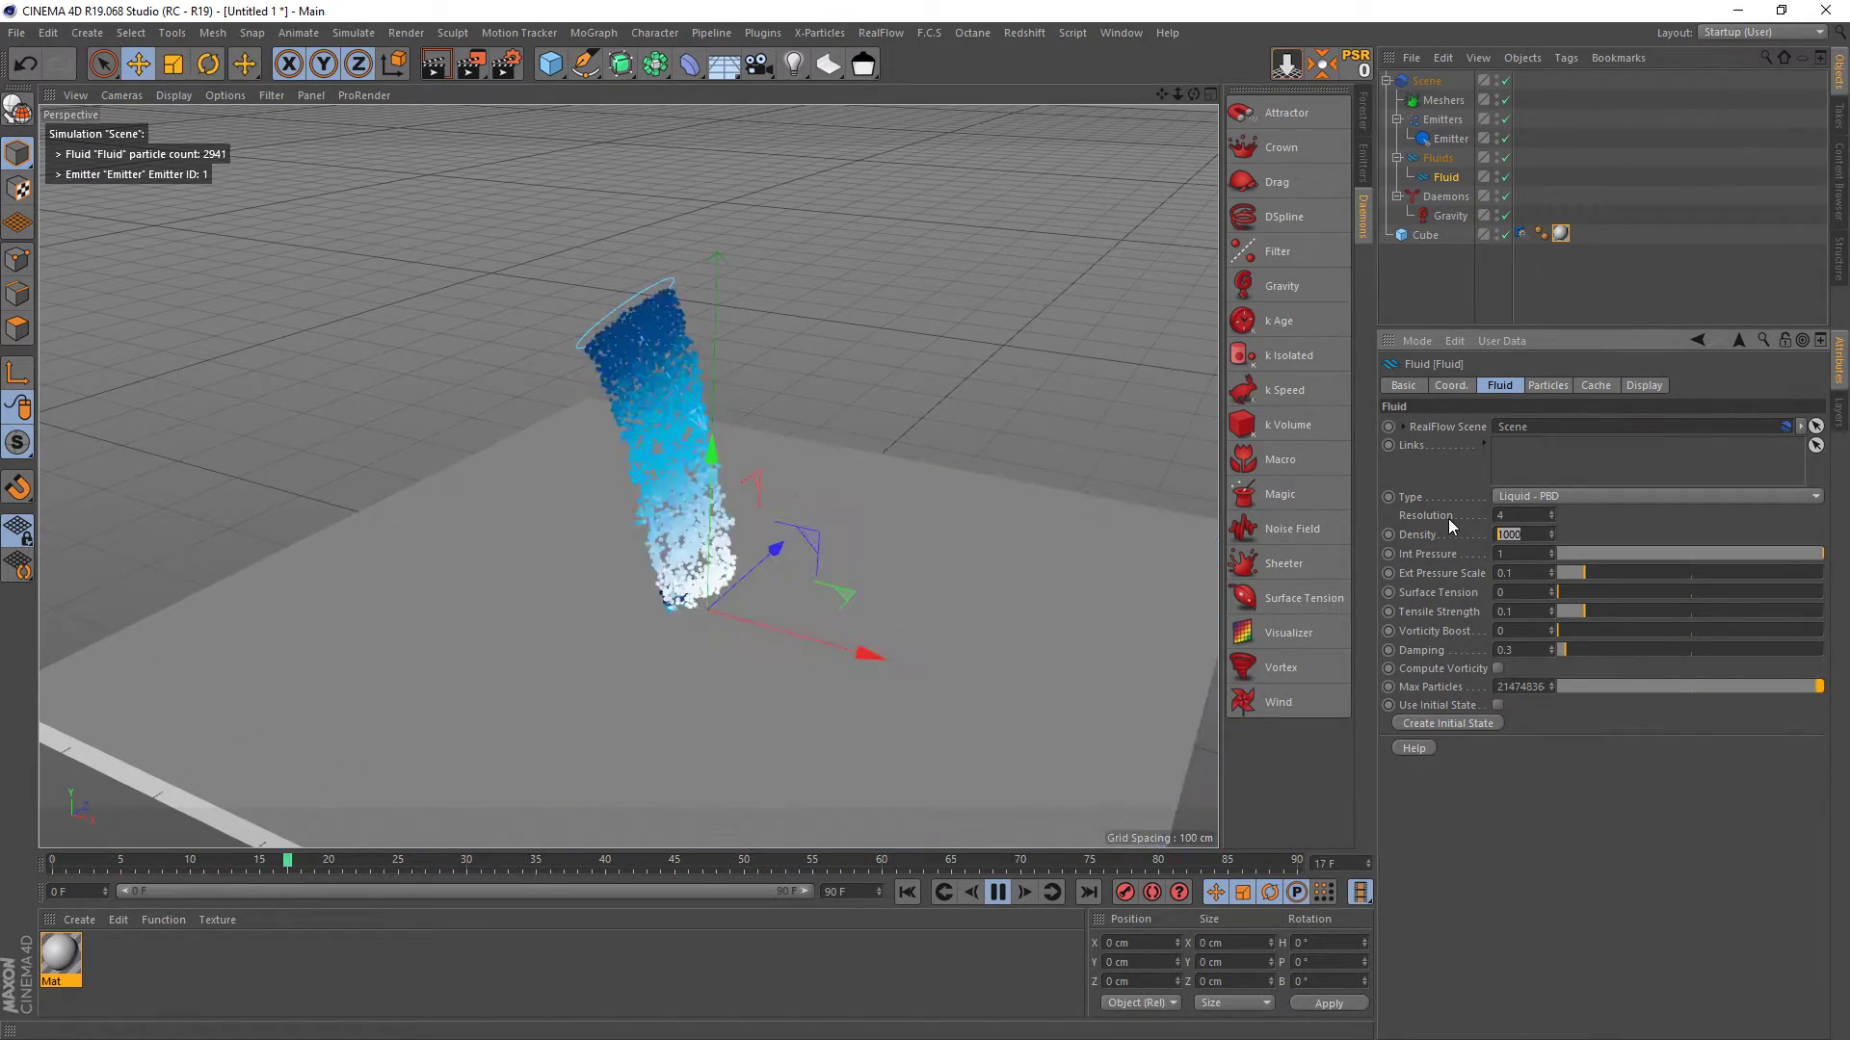
- Enter an Int Pressure of 5 on the Liquid - PBD fluid
{"action": "left_click", "coordinate": [1530, 556]}
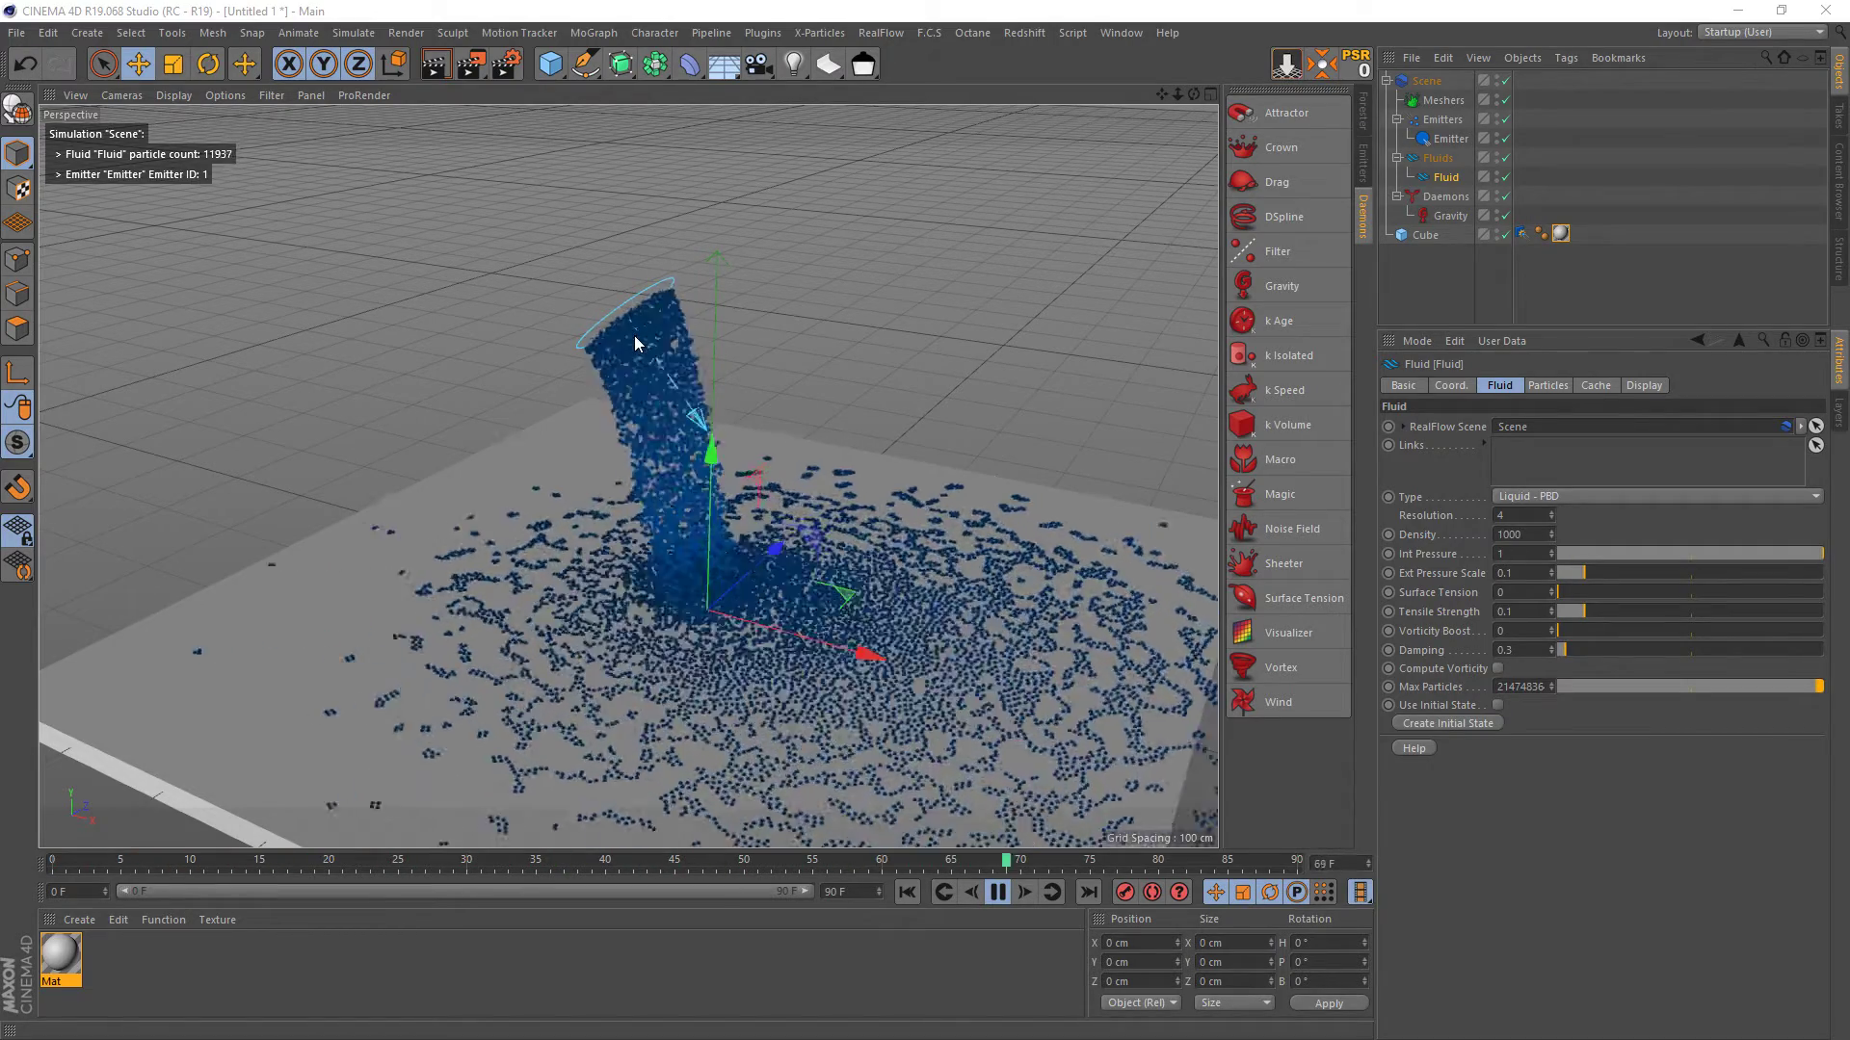
{"action": "left_click", "coordinate": [1521, 552]}
{"action": "type", "text": "5"}
{"action": "key", "text": "Return"}
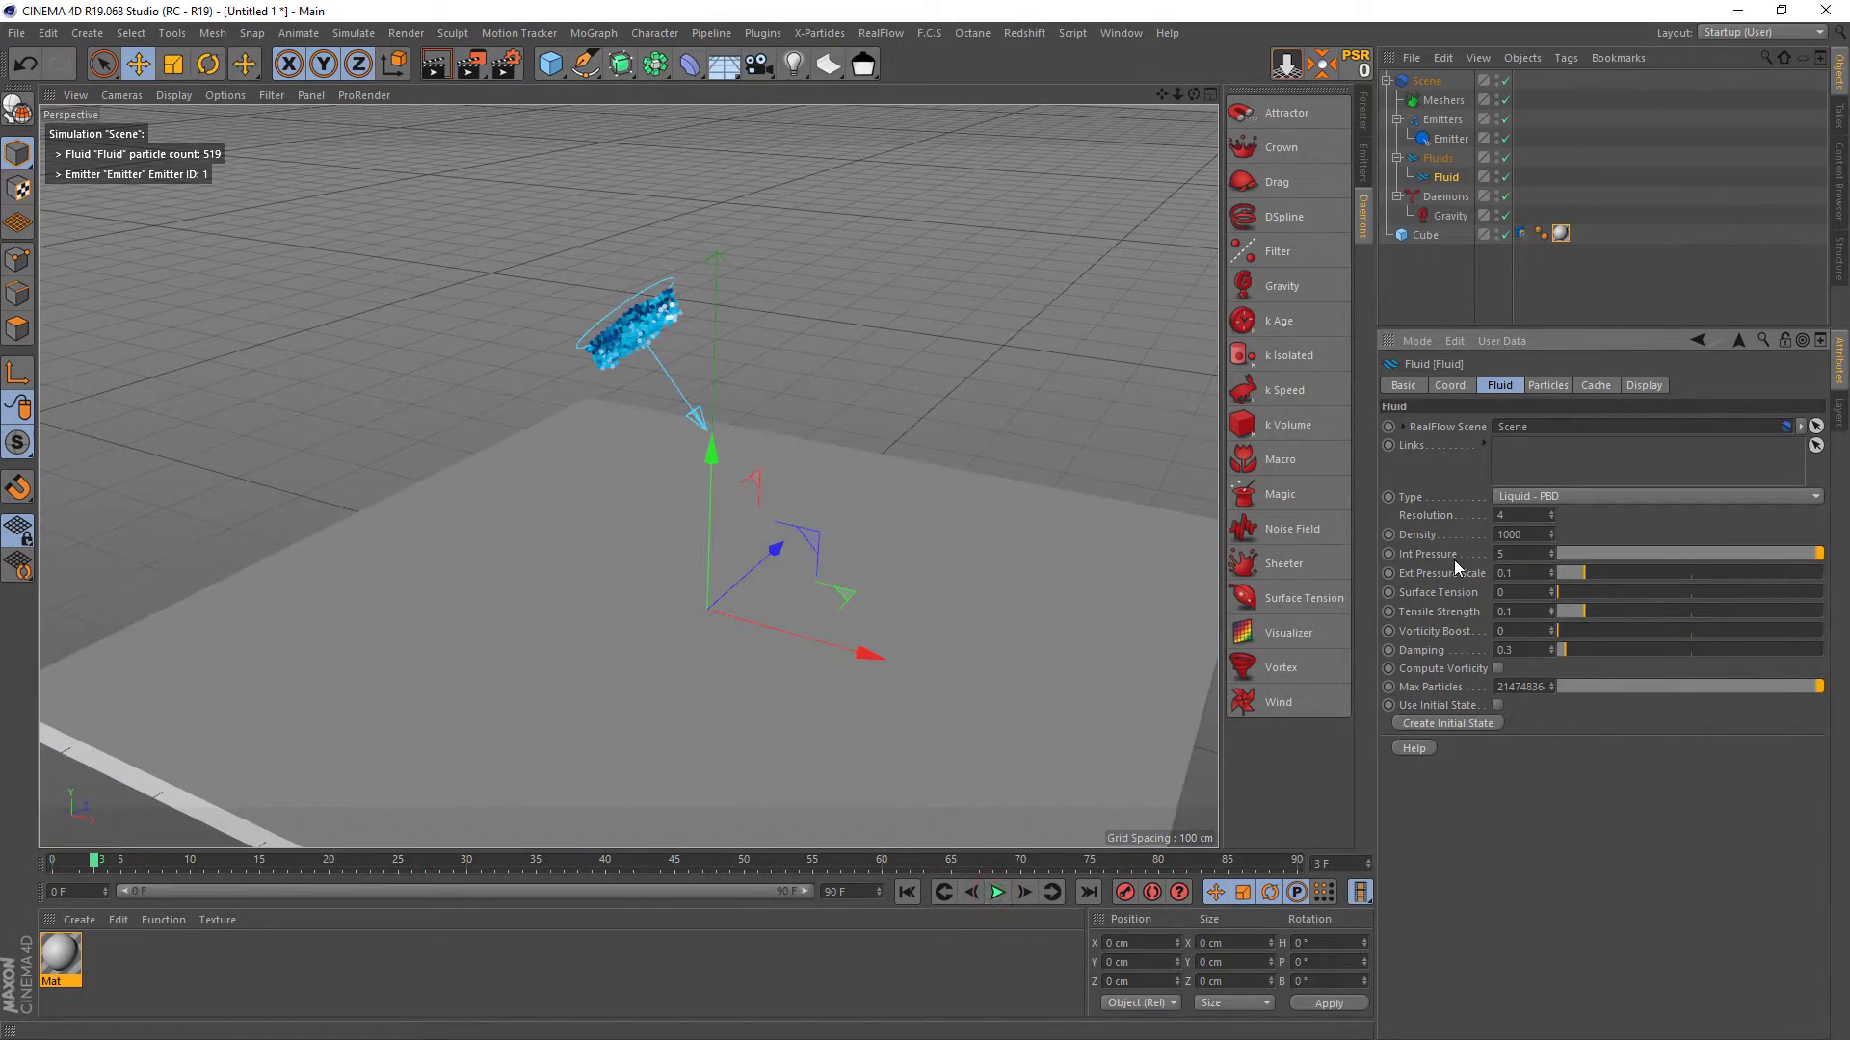
- Reset Int Pressure to its default 1 and add a RealFlow Mesher to the fluid
{"action": "right_click", "coordinate": [1442, 553]}
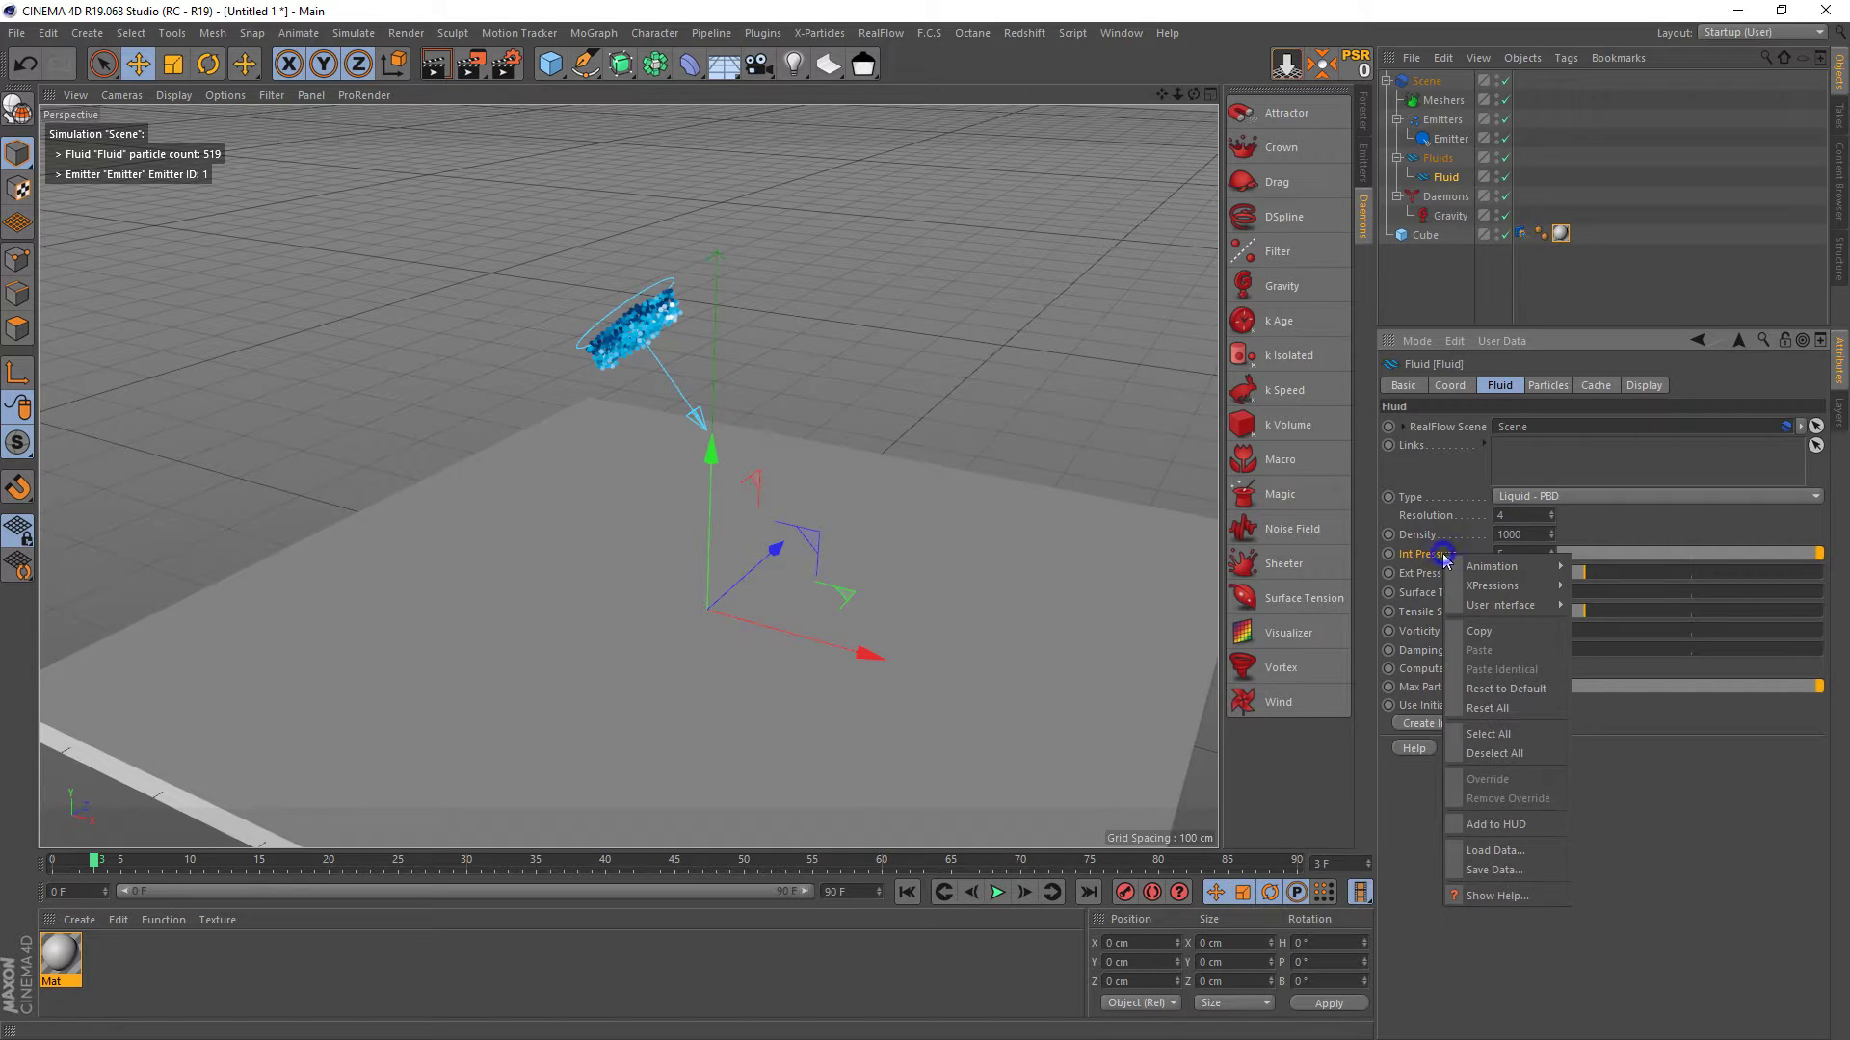
{"action": "left_click", "coordinate": [1482, 690]}
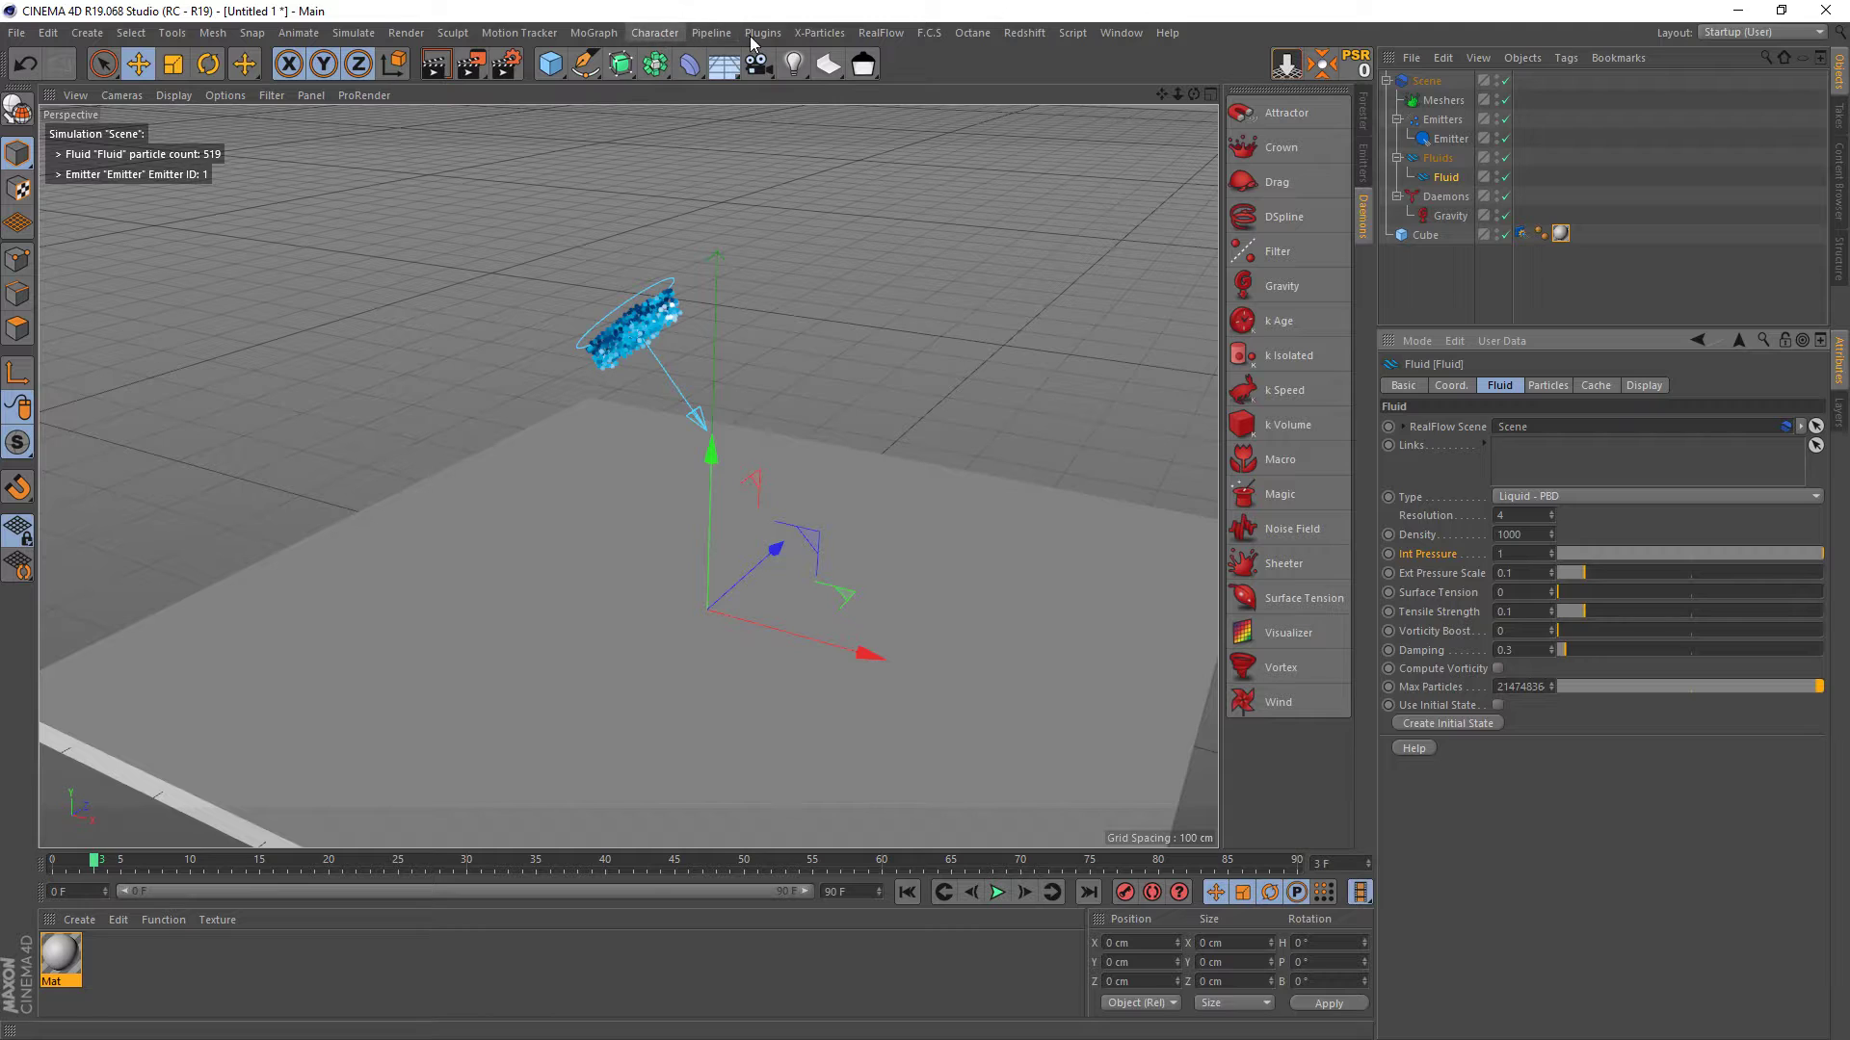
{"action": "left_click", "coordinate": [881, 33]}
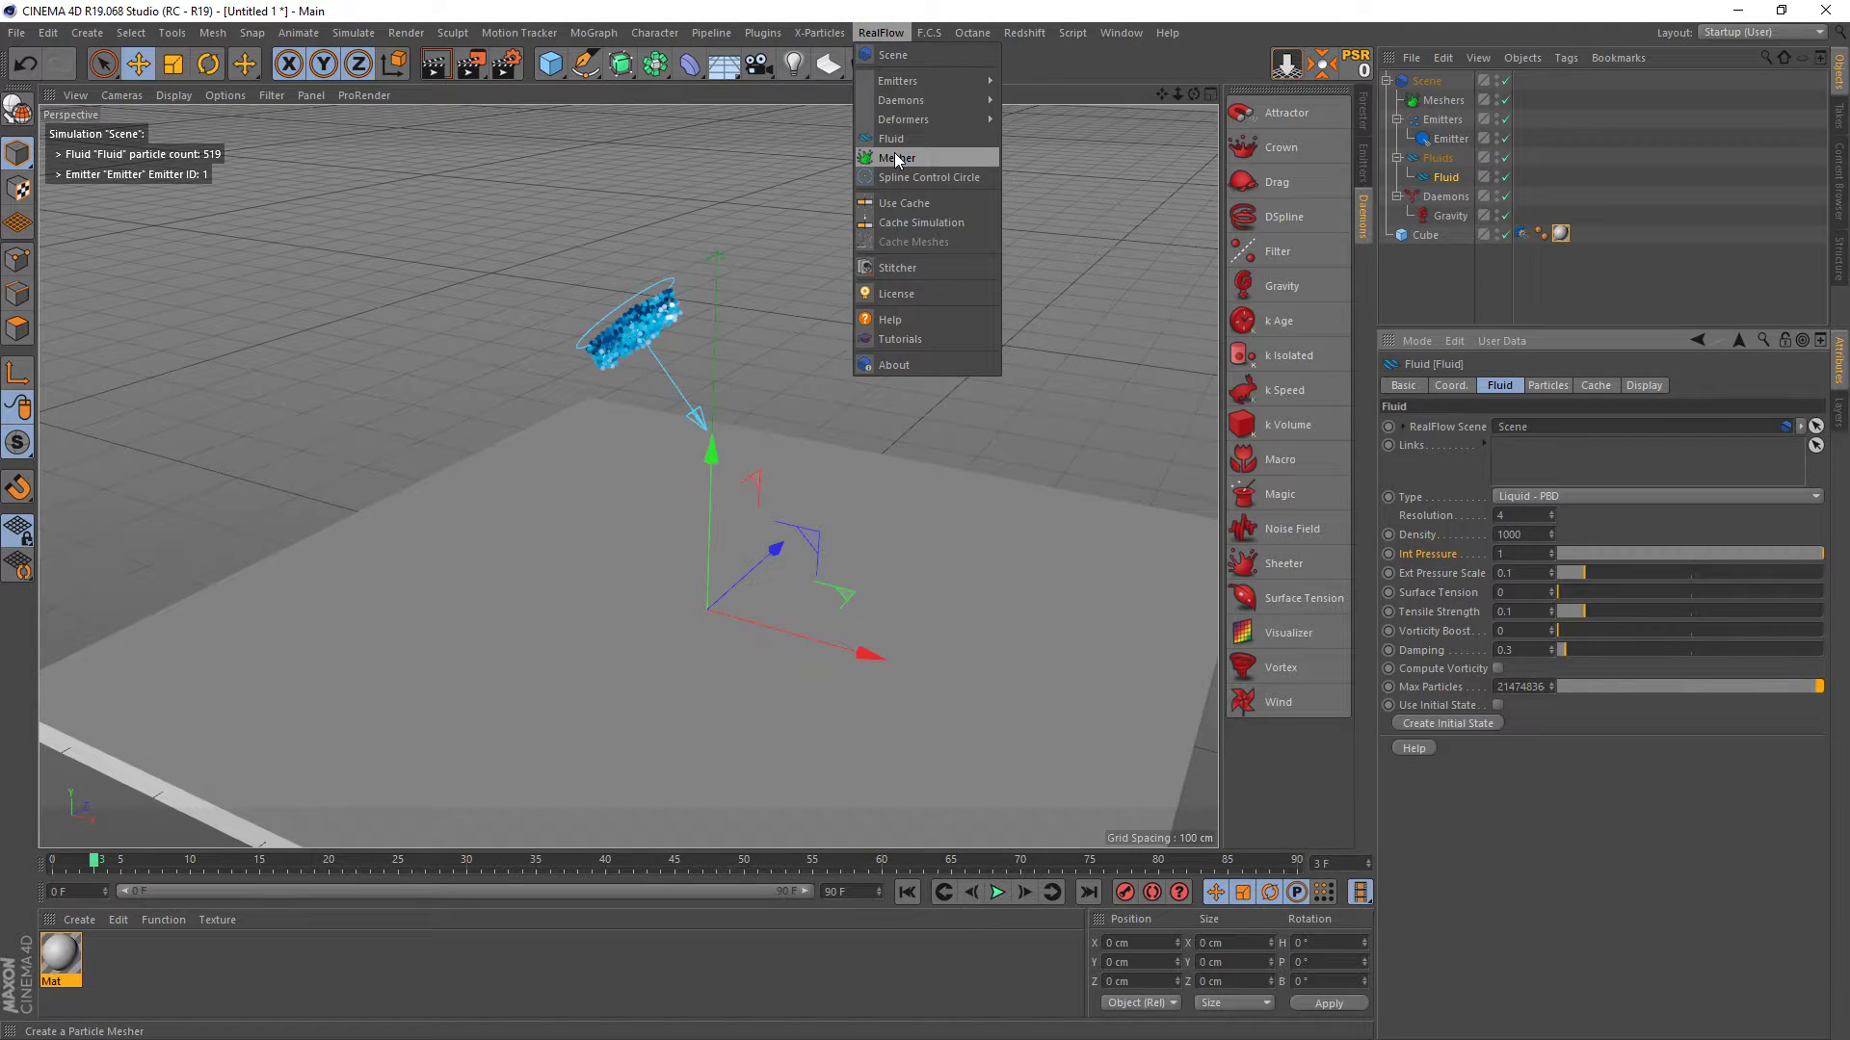
{"action": "left_click", "coordinate": [896, 160]}
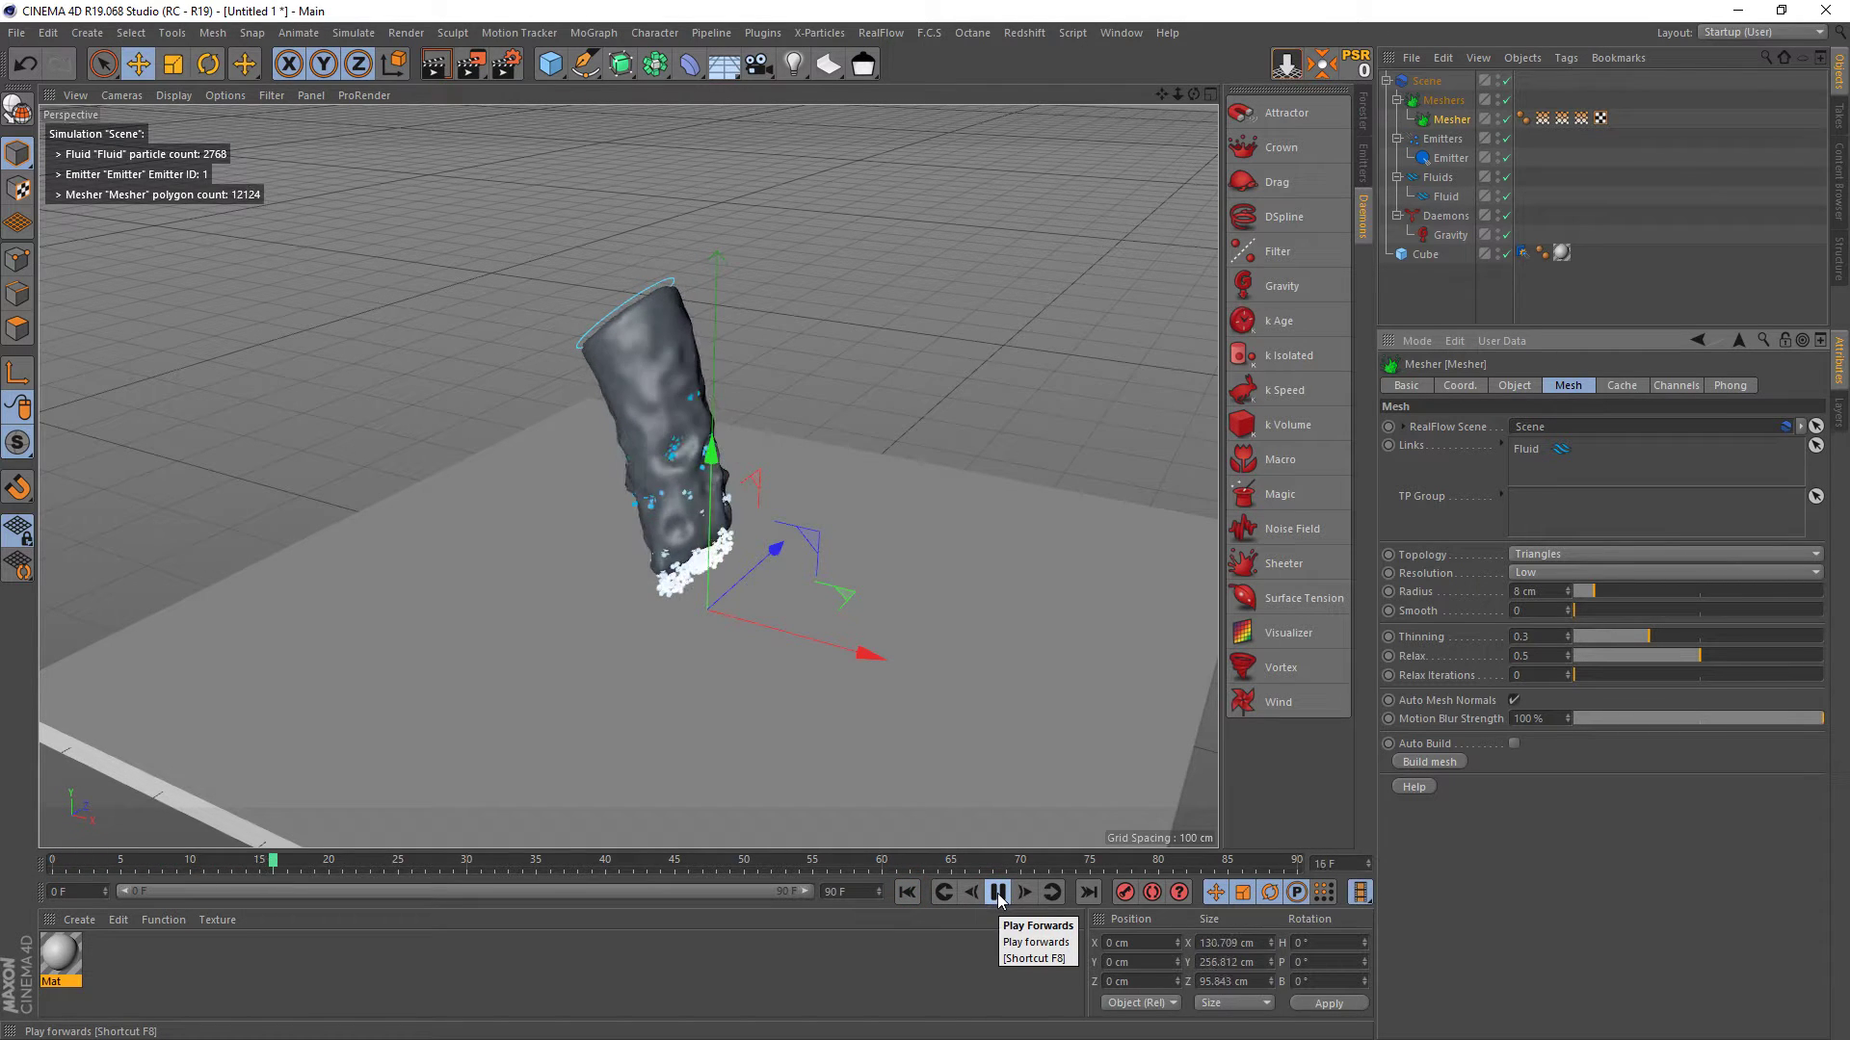
- Select the Fluid and replay the meshed pour with Int Pressure 5
{"action": "left_click", "coordinate": [1444, 195]}
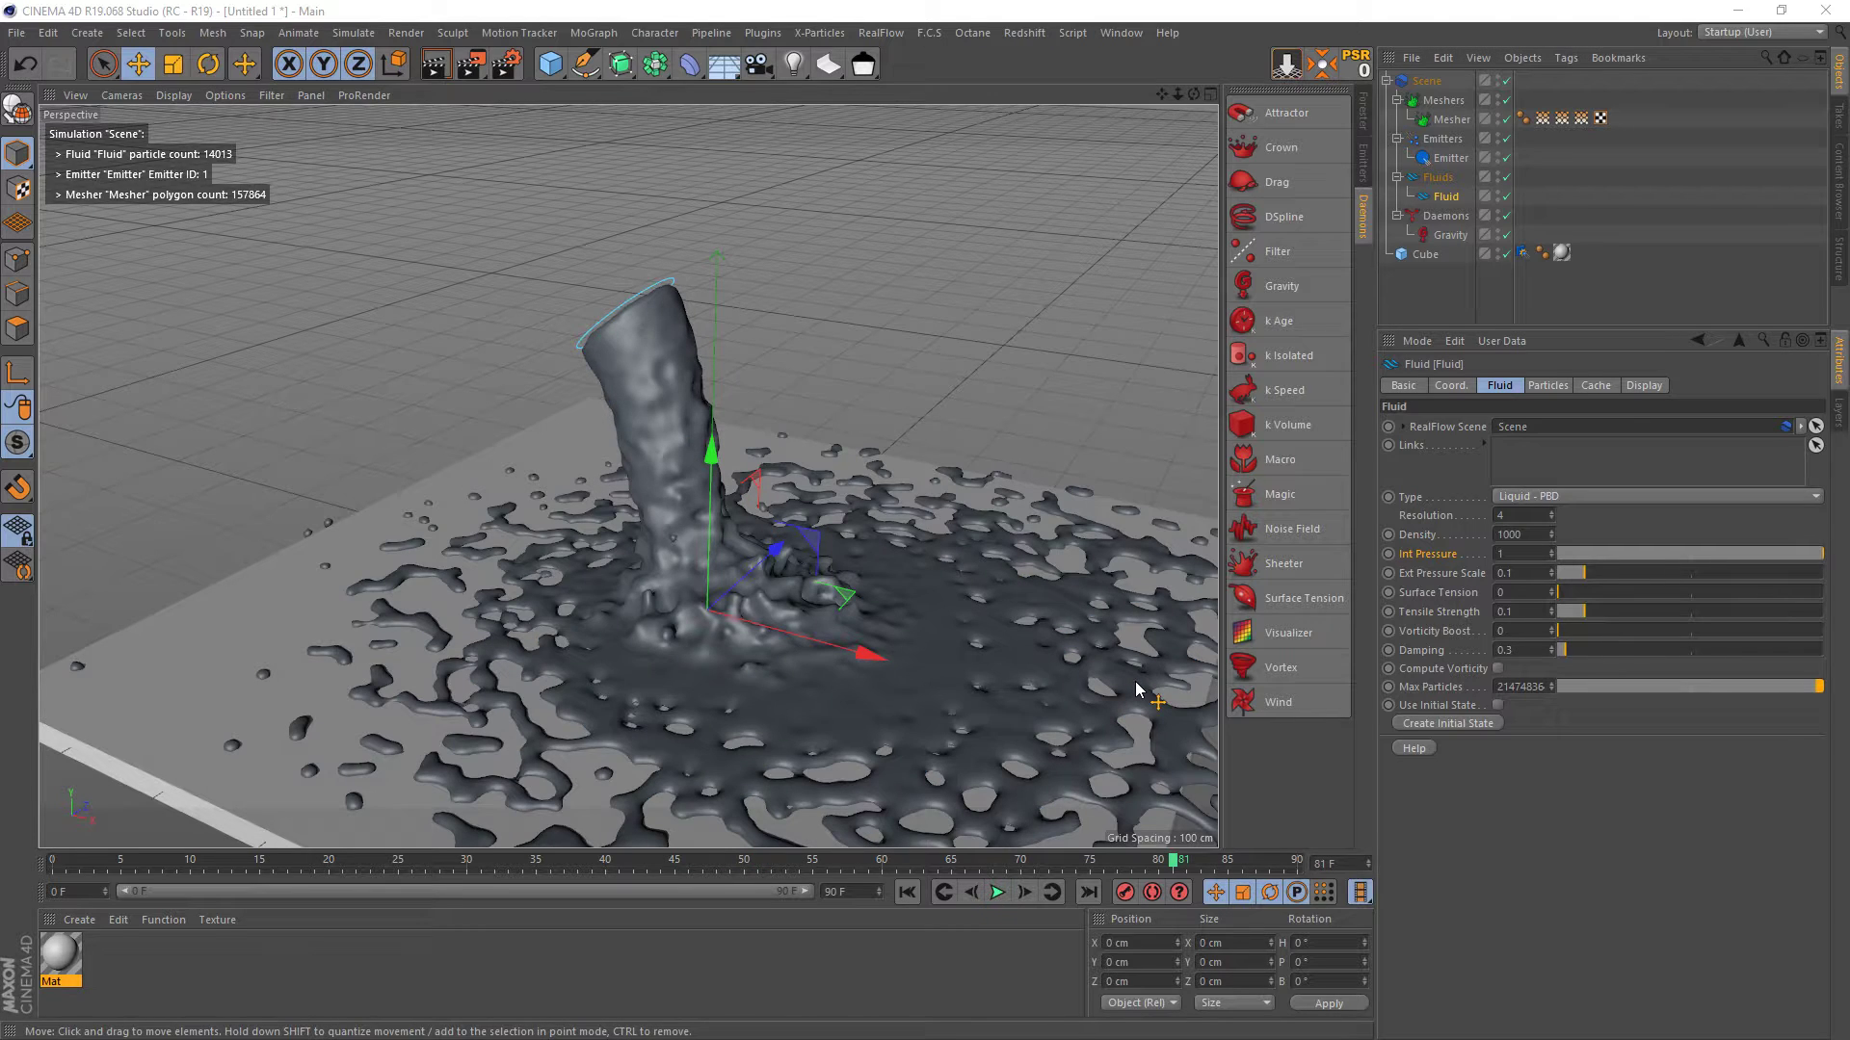
{"action": "left_click", "coordinate": [997, 893]}
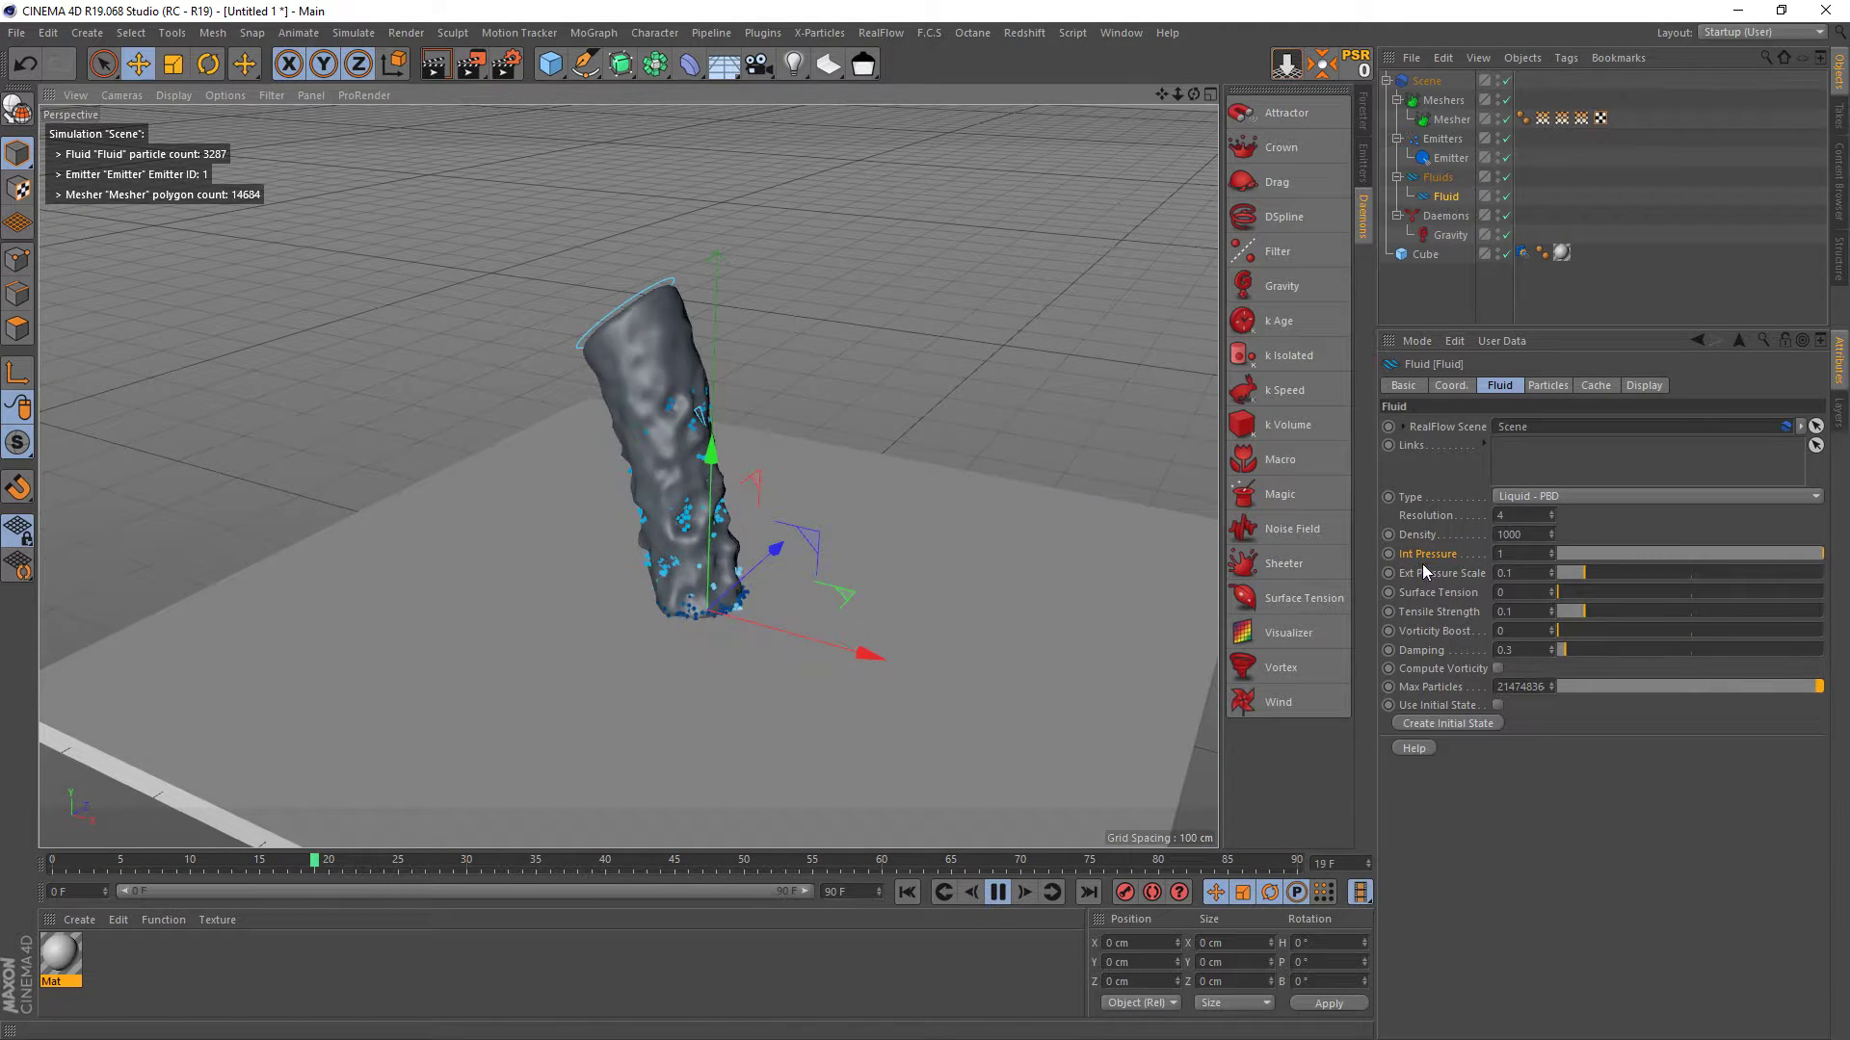
{"action": "type", "text": "5"}
{"action": "key", "text": "Return"}
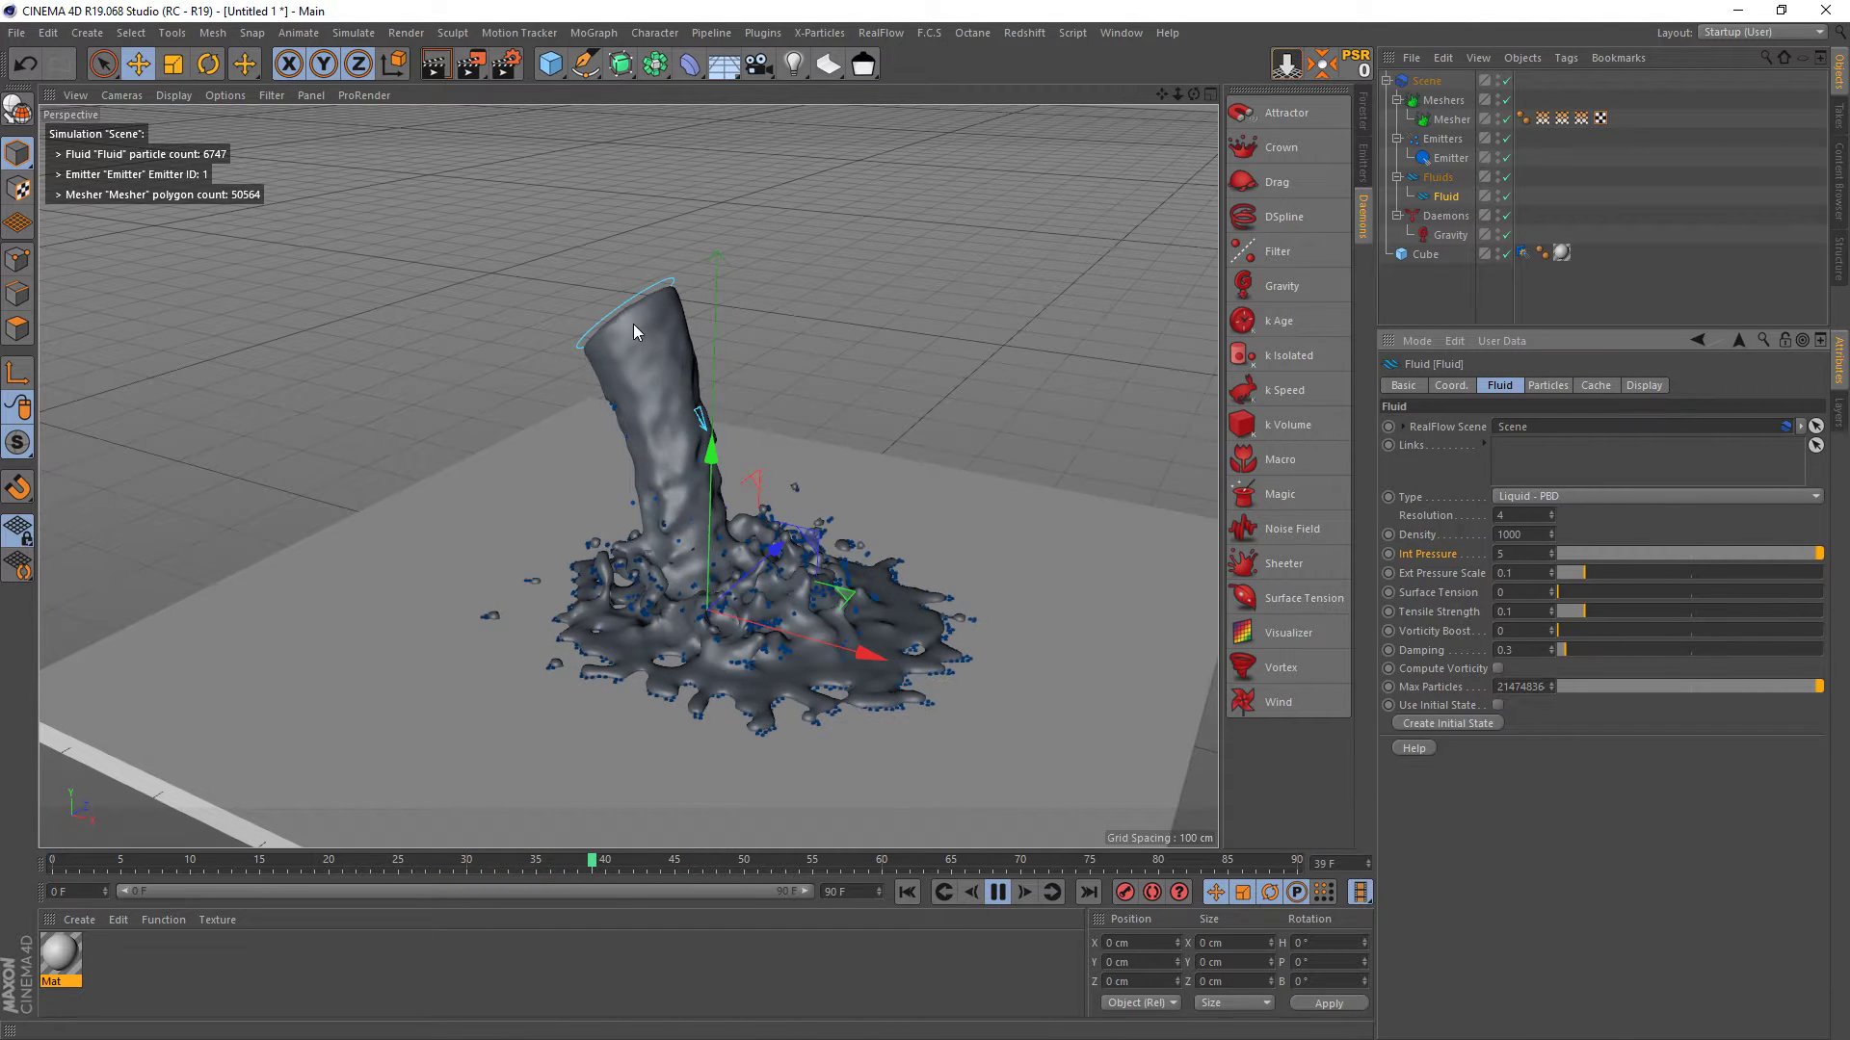
{"action": "left_click", "coordinate": [907, 891]}
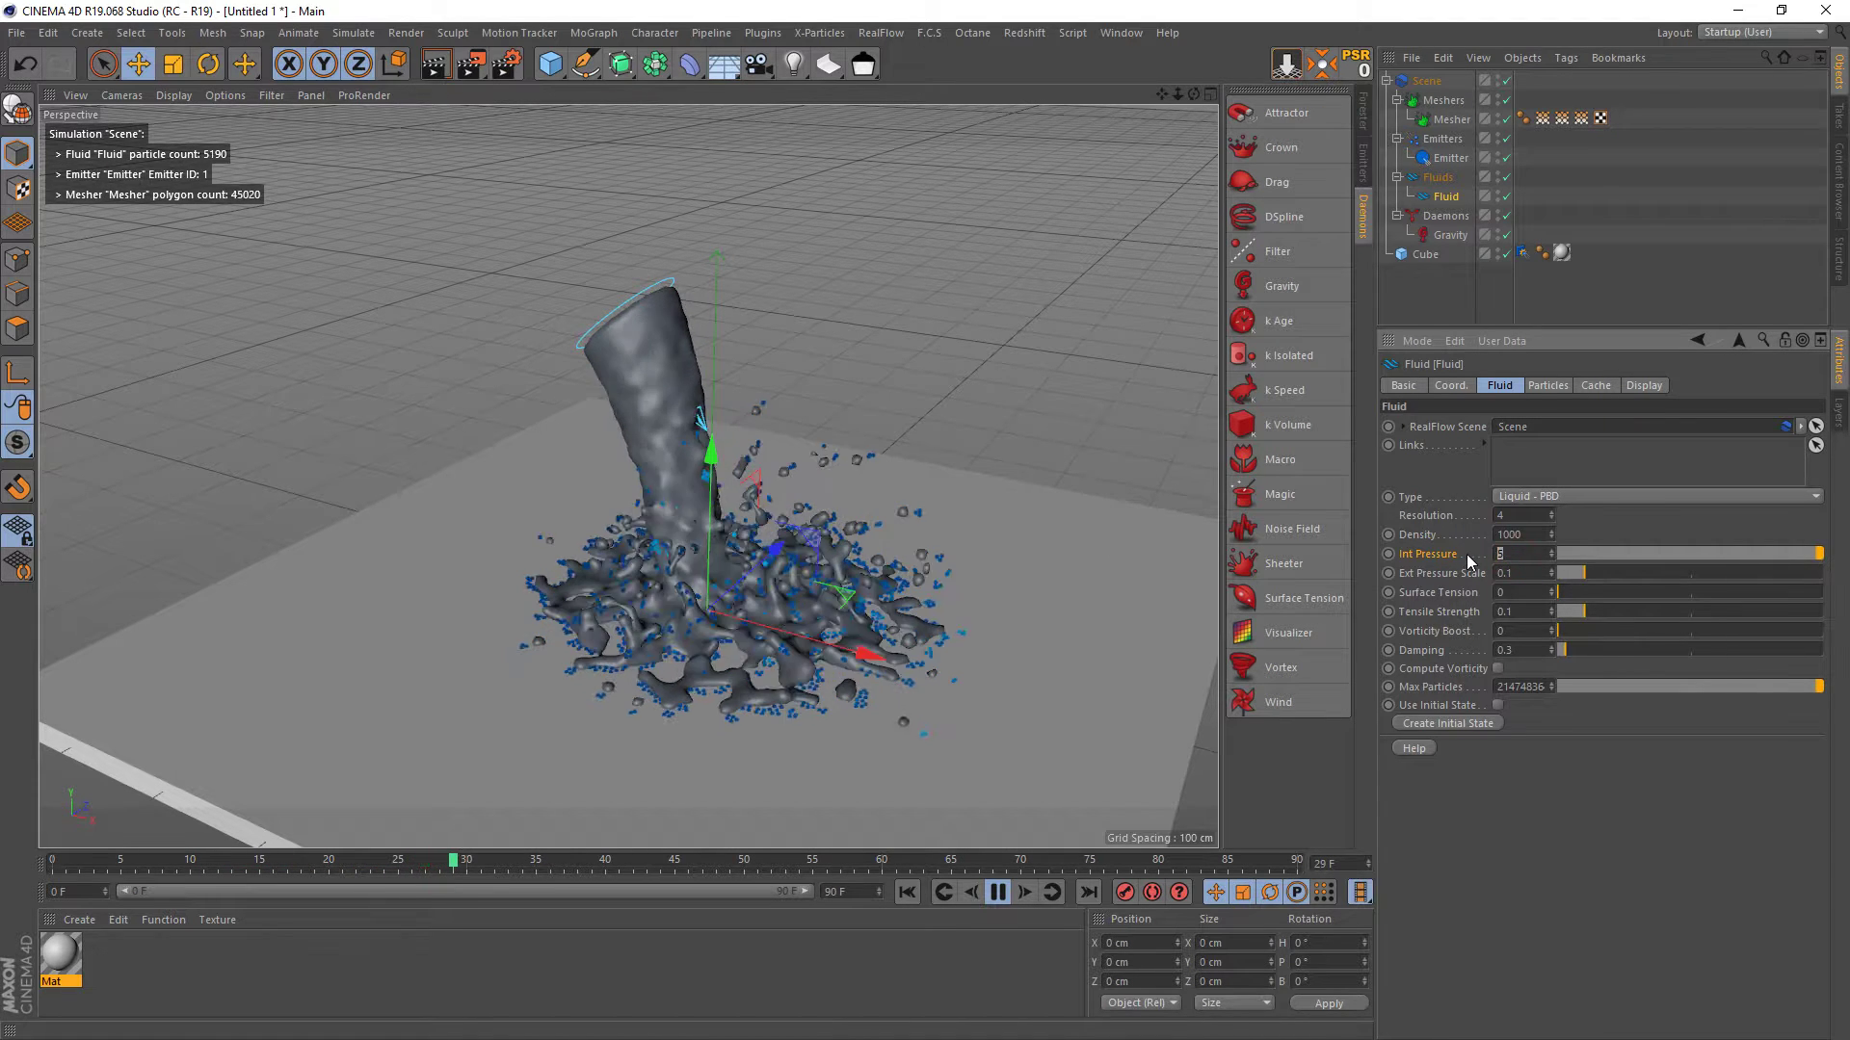
- Rerun the meshed pour with Int Pressure 10 and pause to review the splash
{"action": "type", "text": "1"}
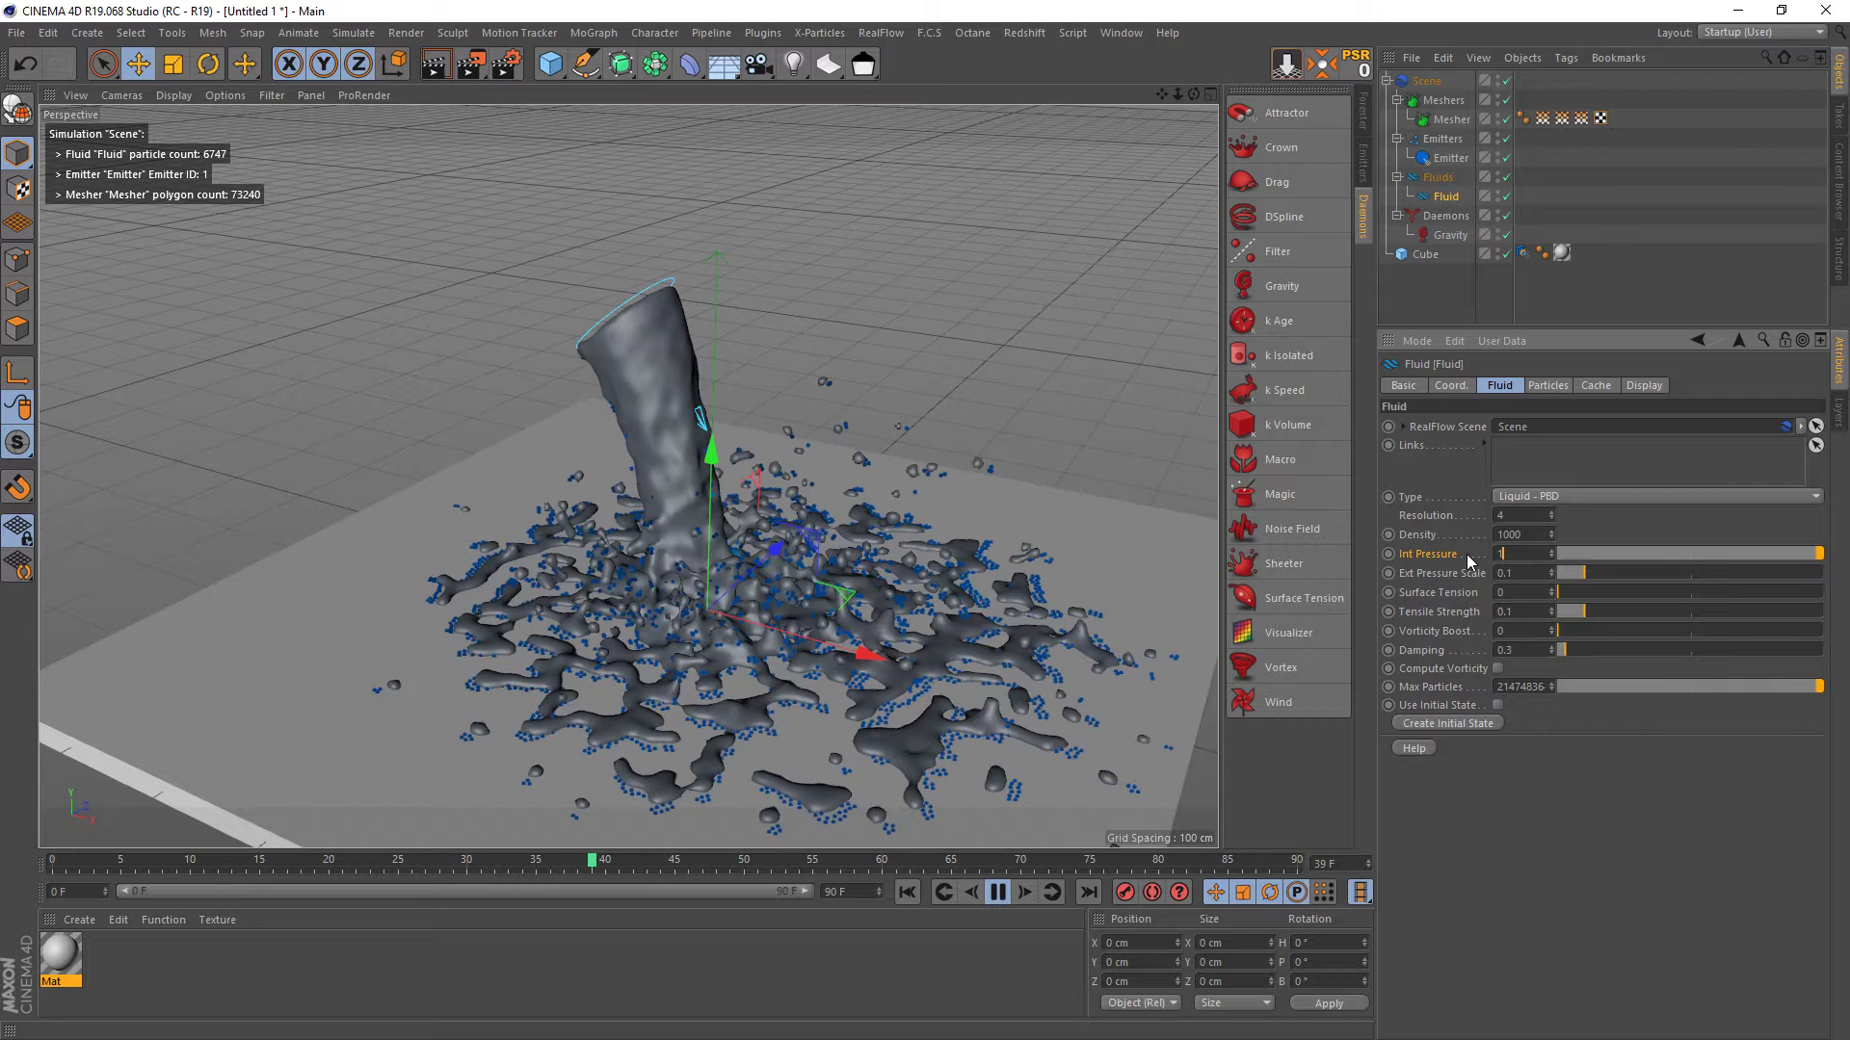
{"action": "type", "text": "0"}
{"action": "left_click", "coordinate": [907, 892]}
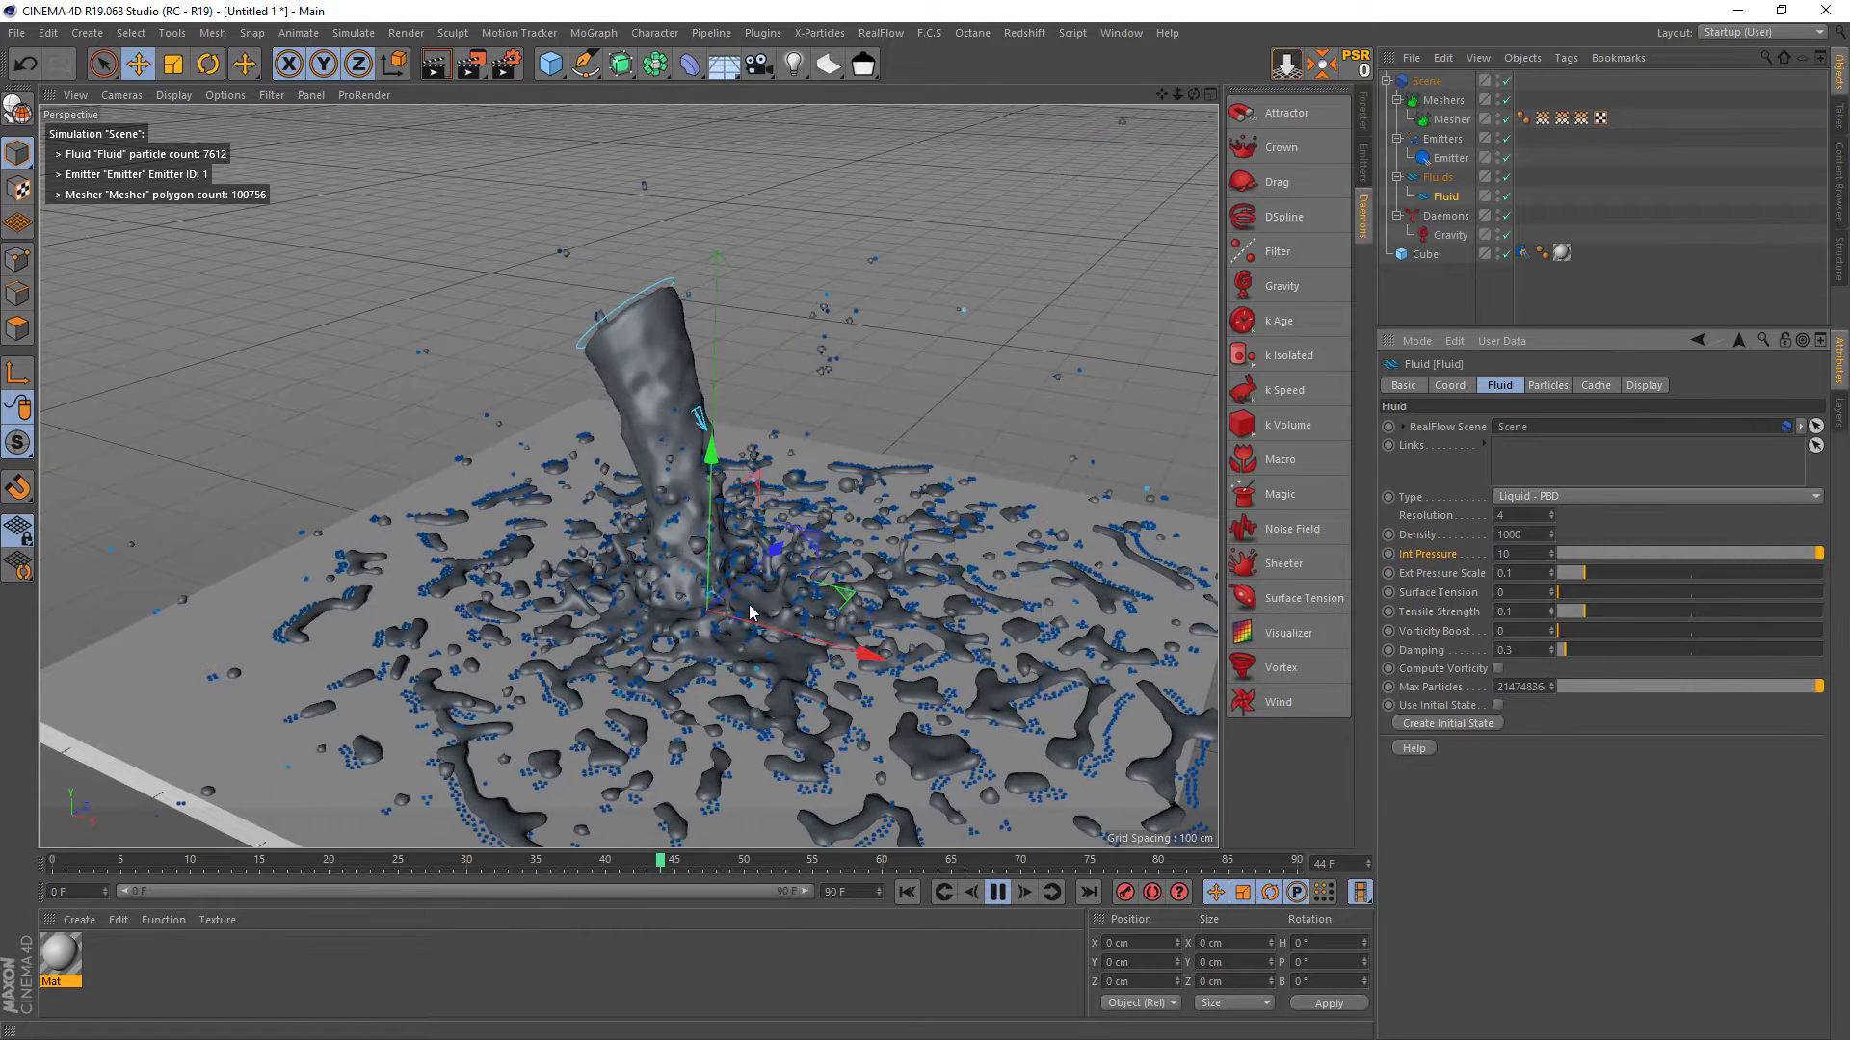
{"action": "left_click", "coordinate": [998, 892]}
{"action": "left_click", "coordinate": [1497, 559]}
{"action": "type", "text": "1"}
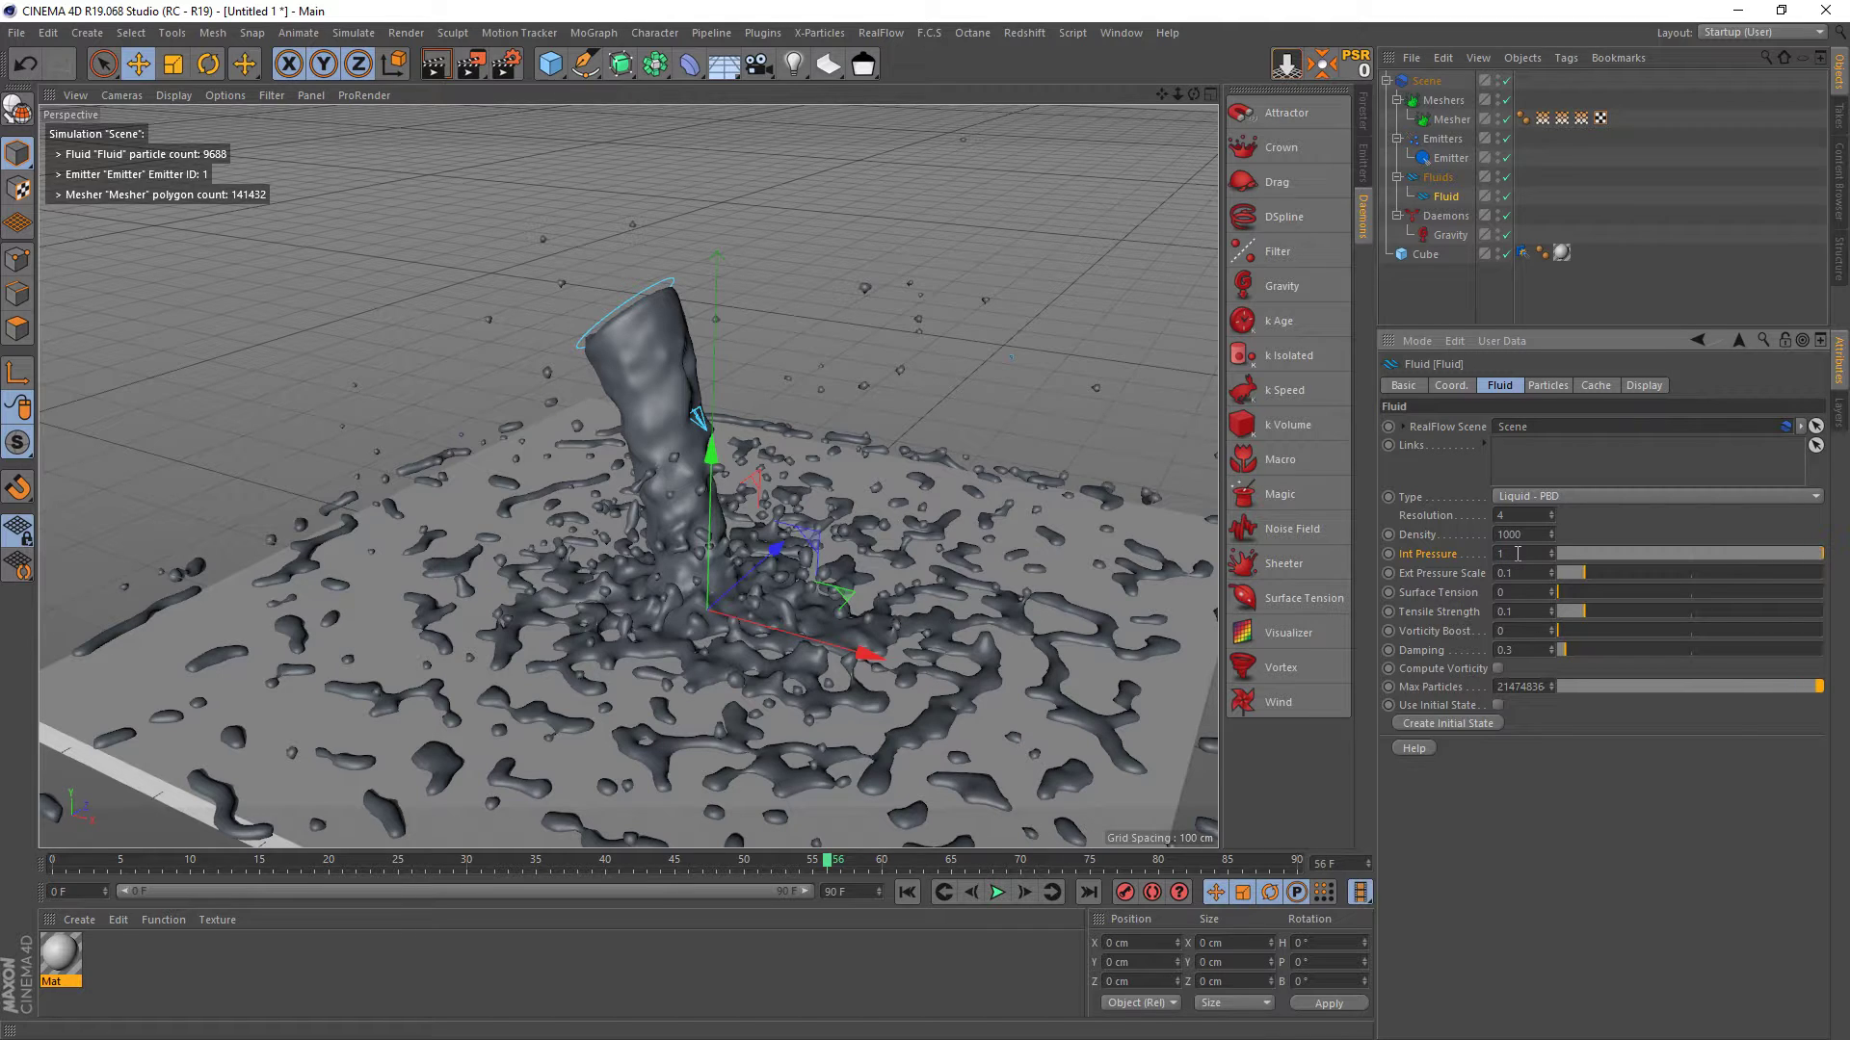
{"action": "left_click", "coordinate": [906, 894]}
{"action": "left_click", "coordinate": [998, 893]}
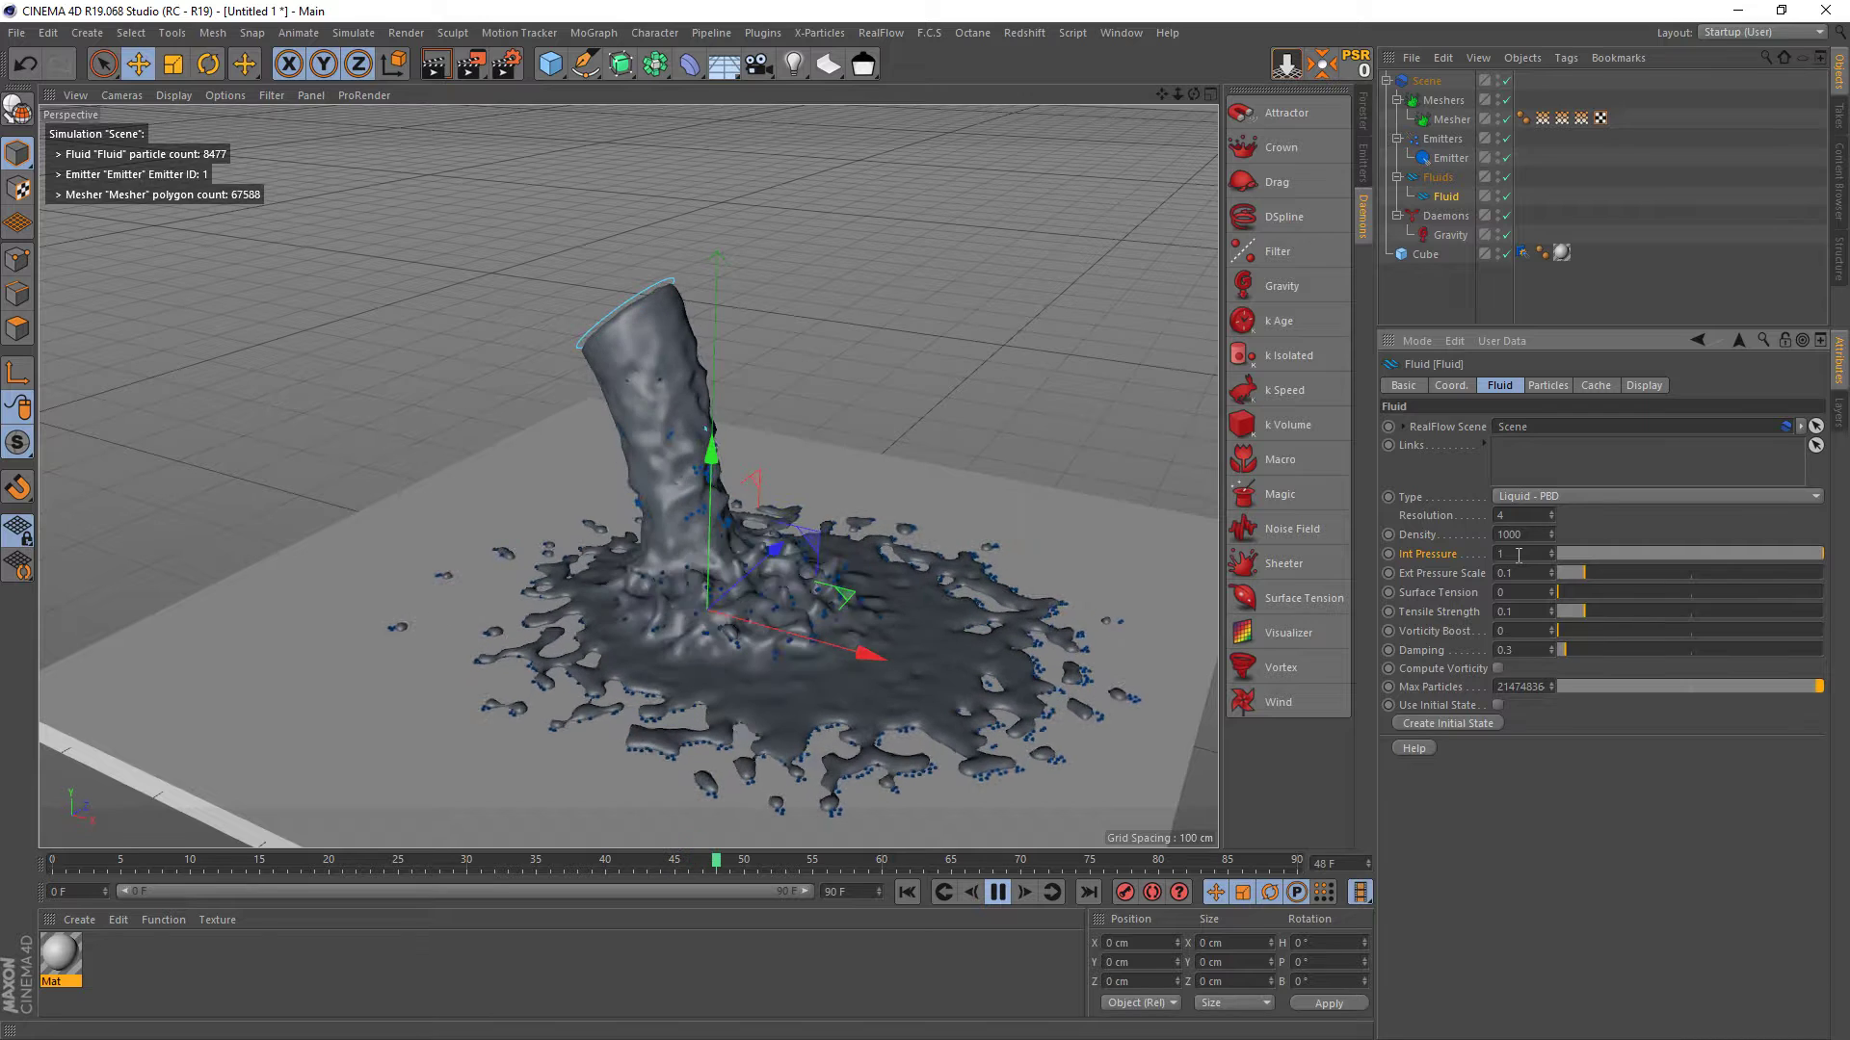
{"action": "left_click", "coordinate": [998, 892]}
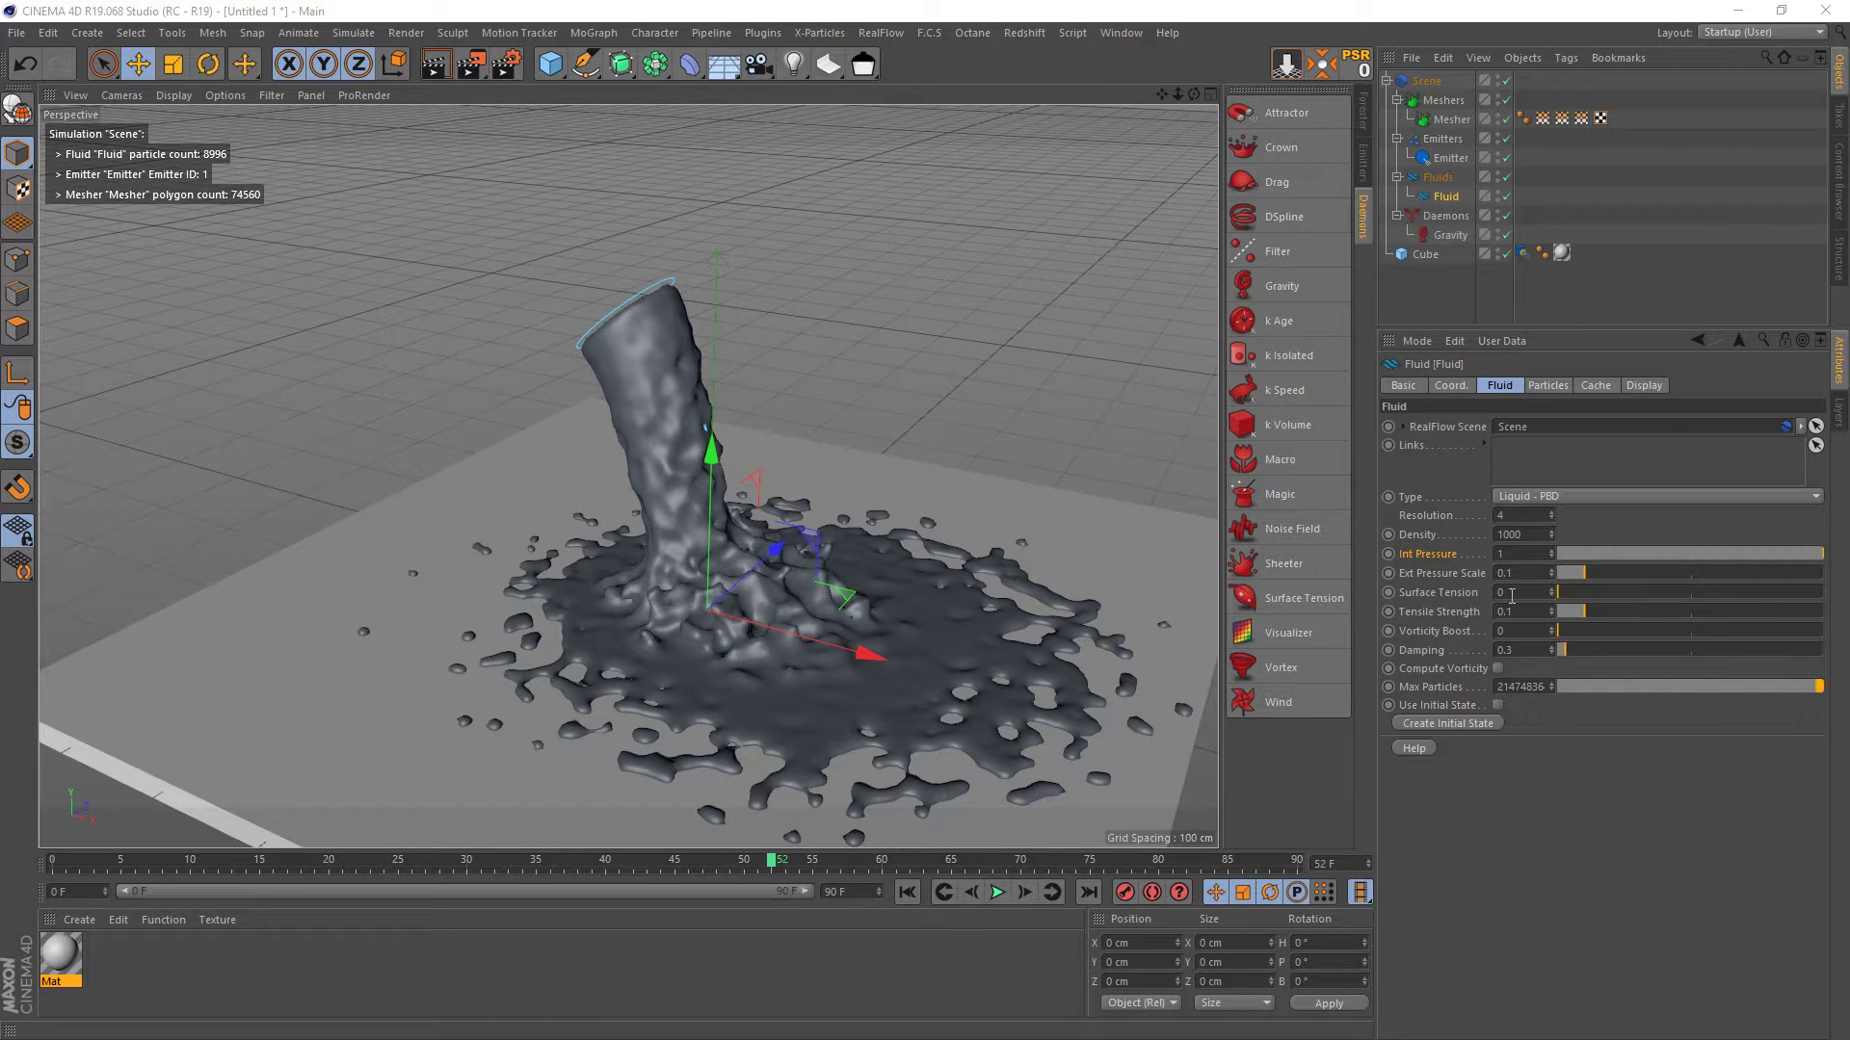
- Try a Surface Tension of 23.1 and replay the pour from the start
{"action": "double_click", "coordinate": [1508, 594]}
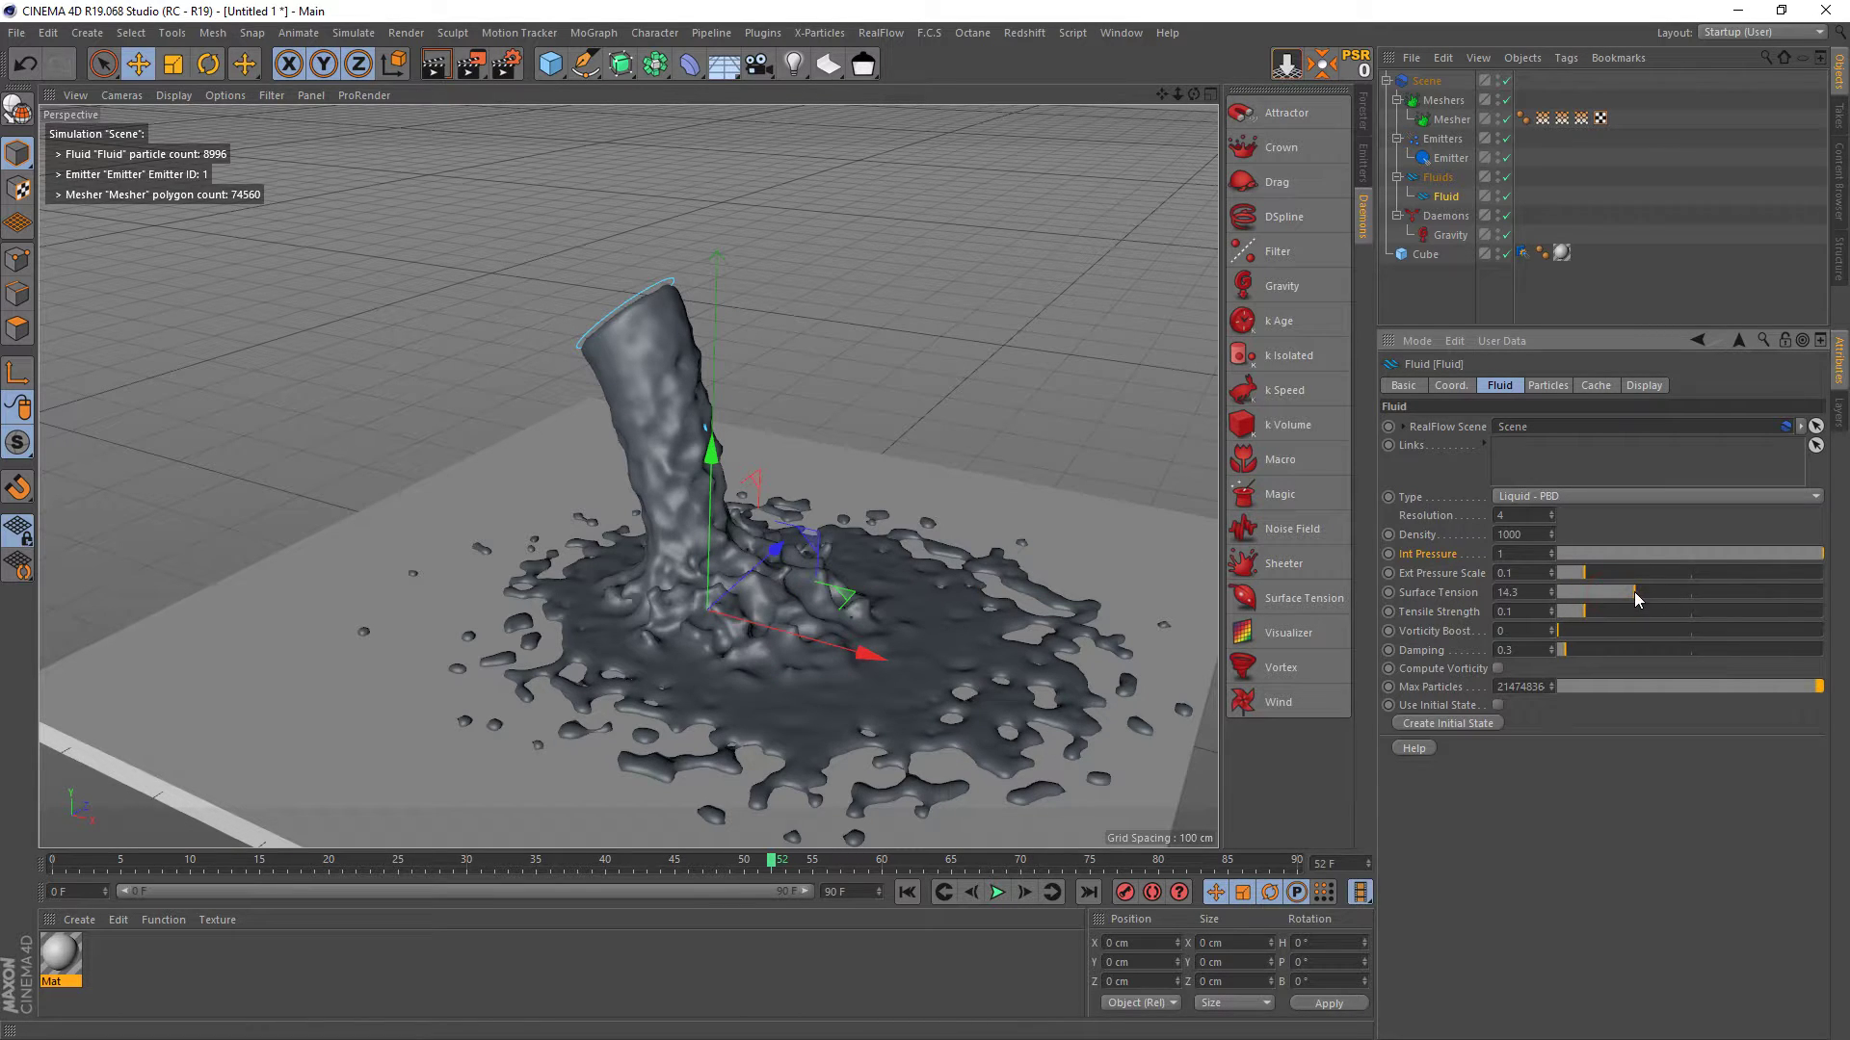
{"action": "left_click", "coordinate": [907, 892]}
{"action": "left_click", "coordinate": [997, 892]}
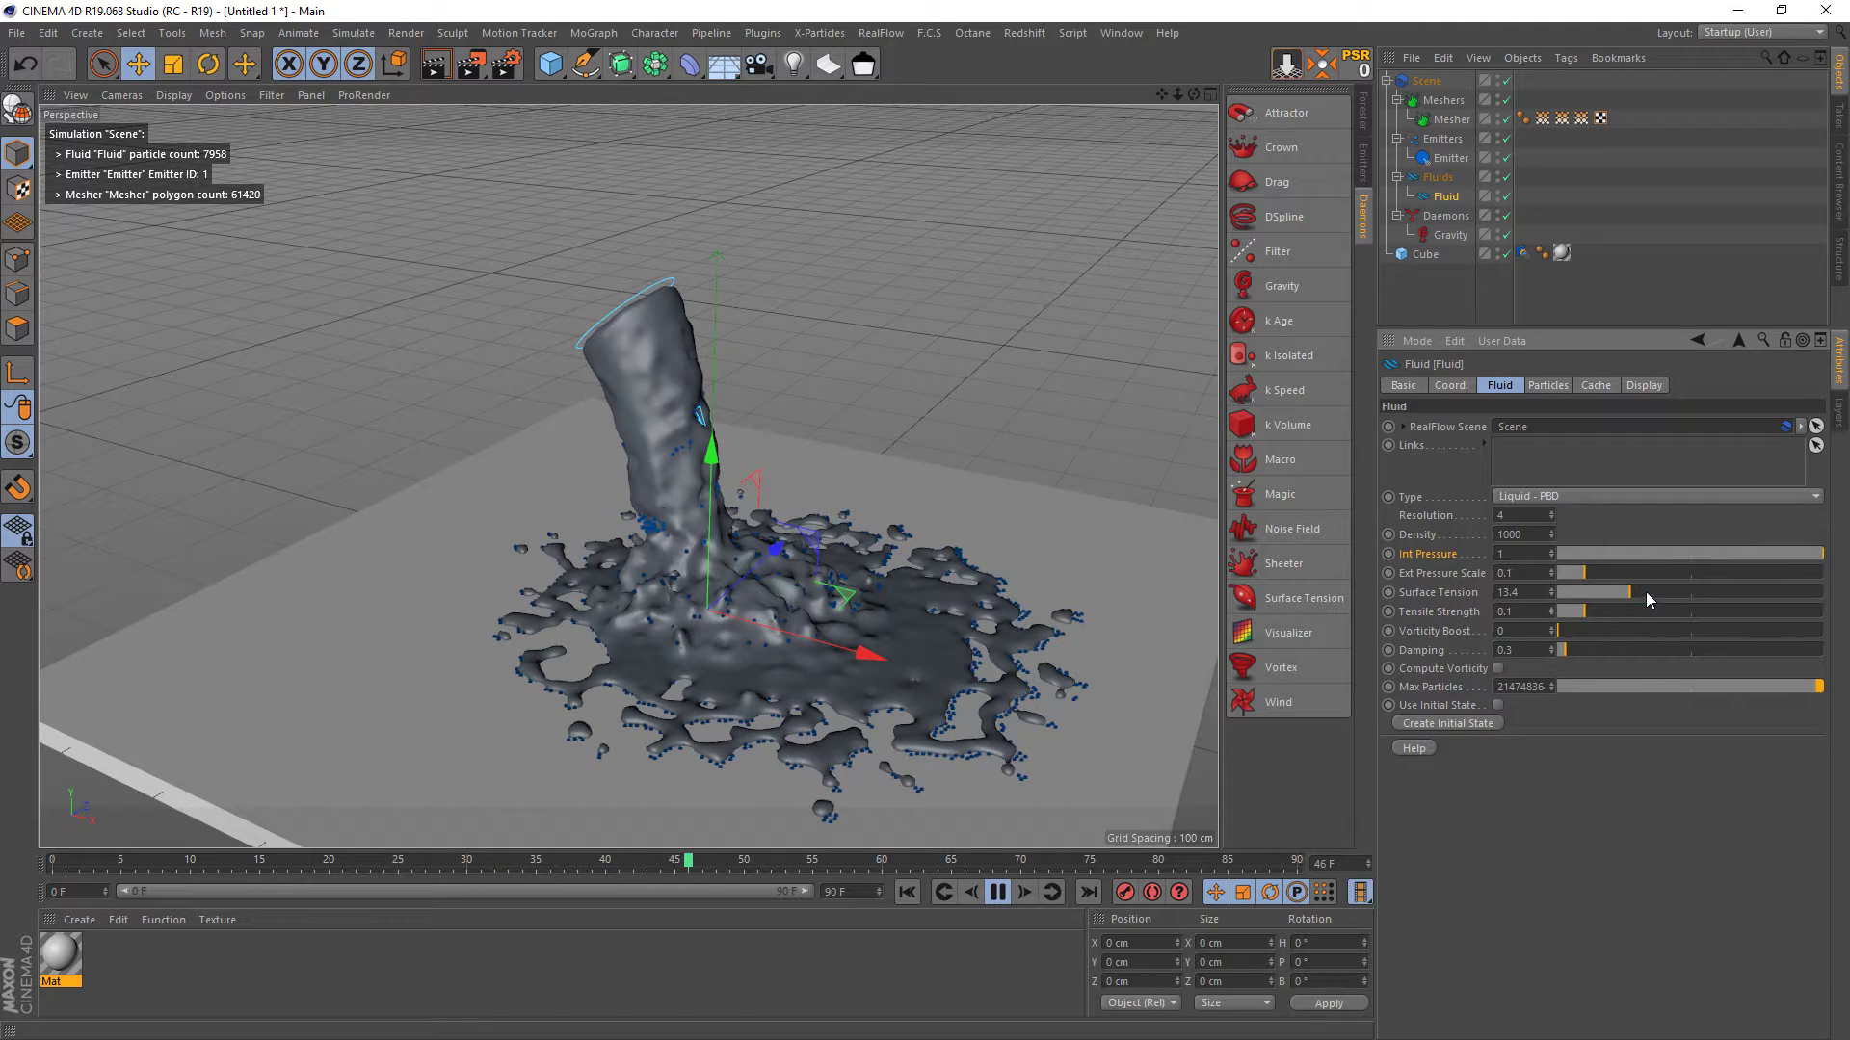
{"action": "left_click_drag", "start_coordinate": [1646, 591], "coordinate": [1681, 591]}
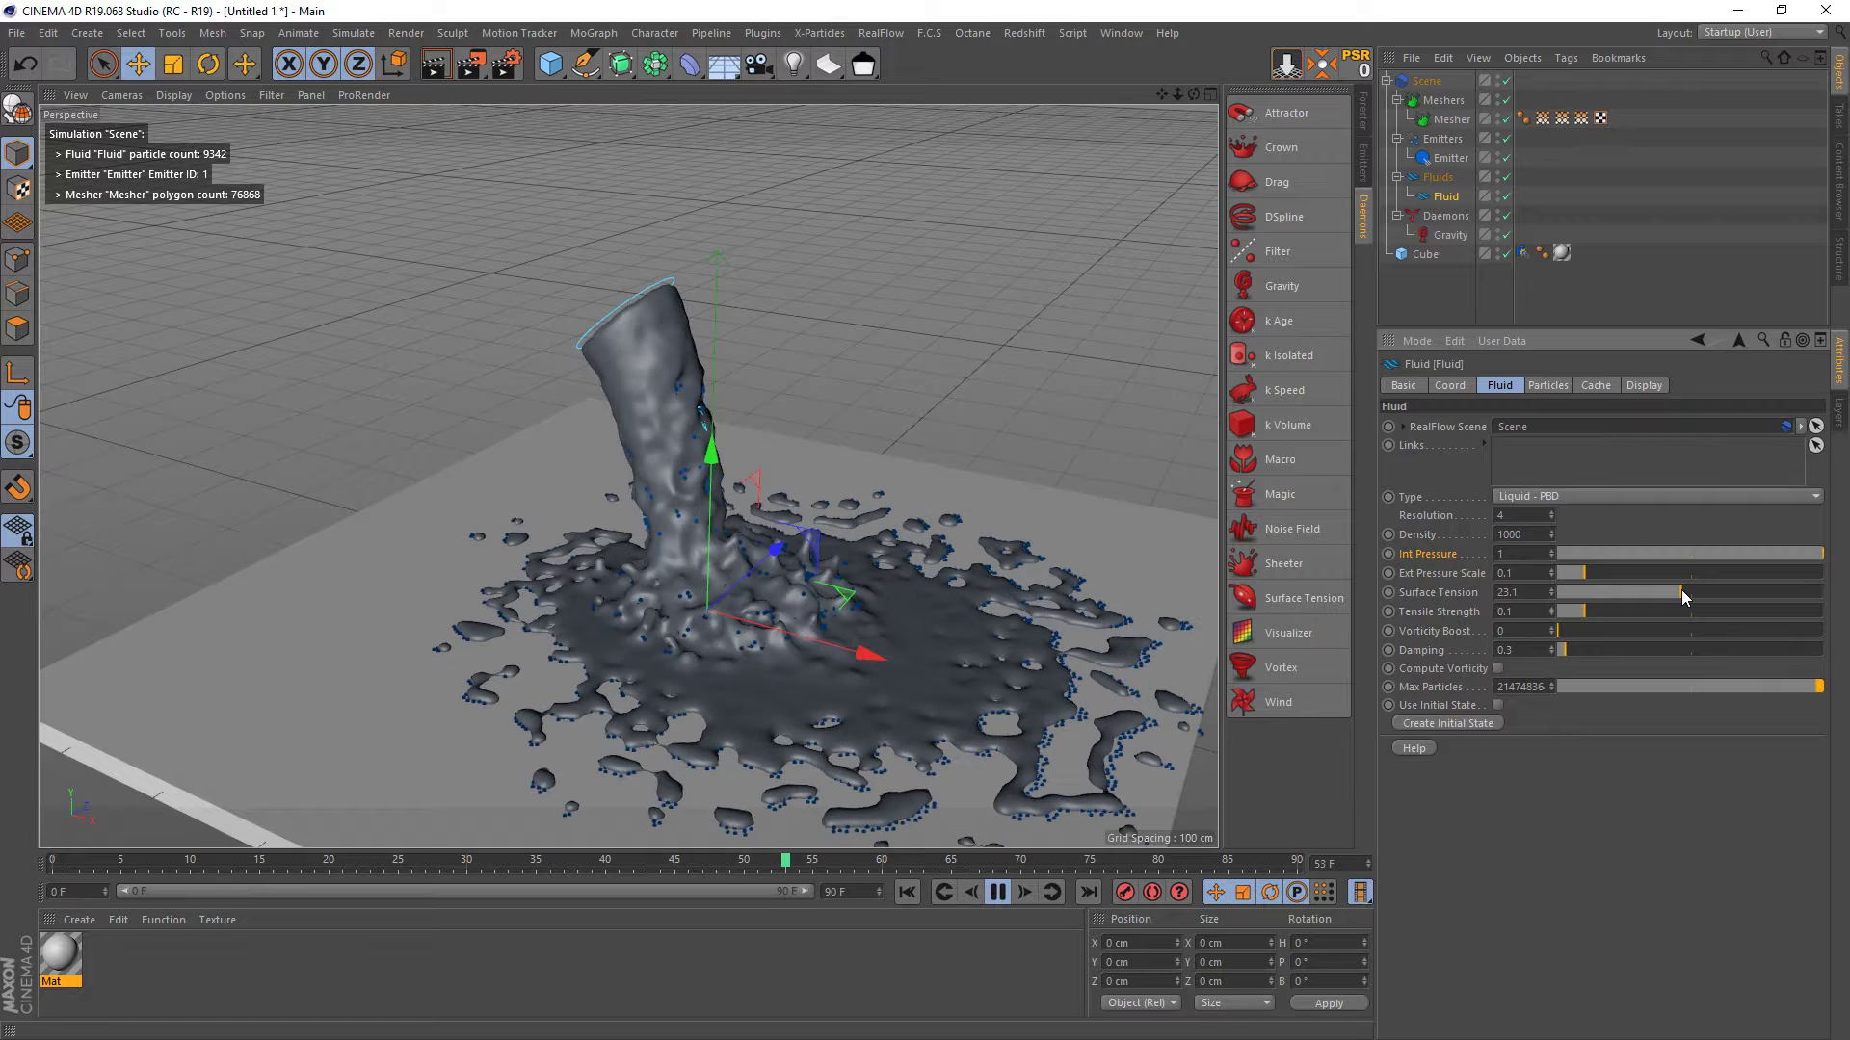
{"action": "left_click", "coordinate": [998, 894]}
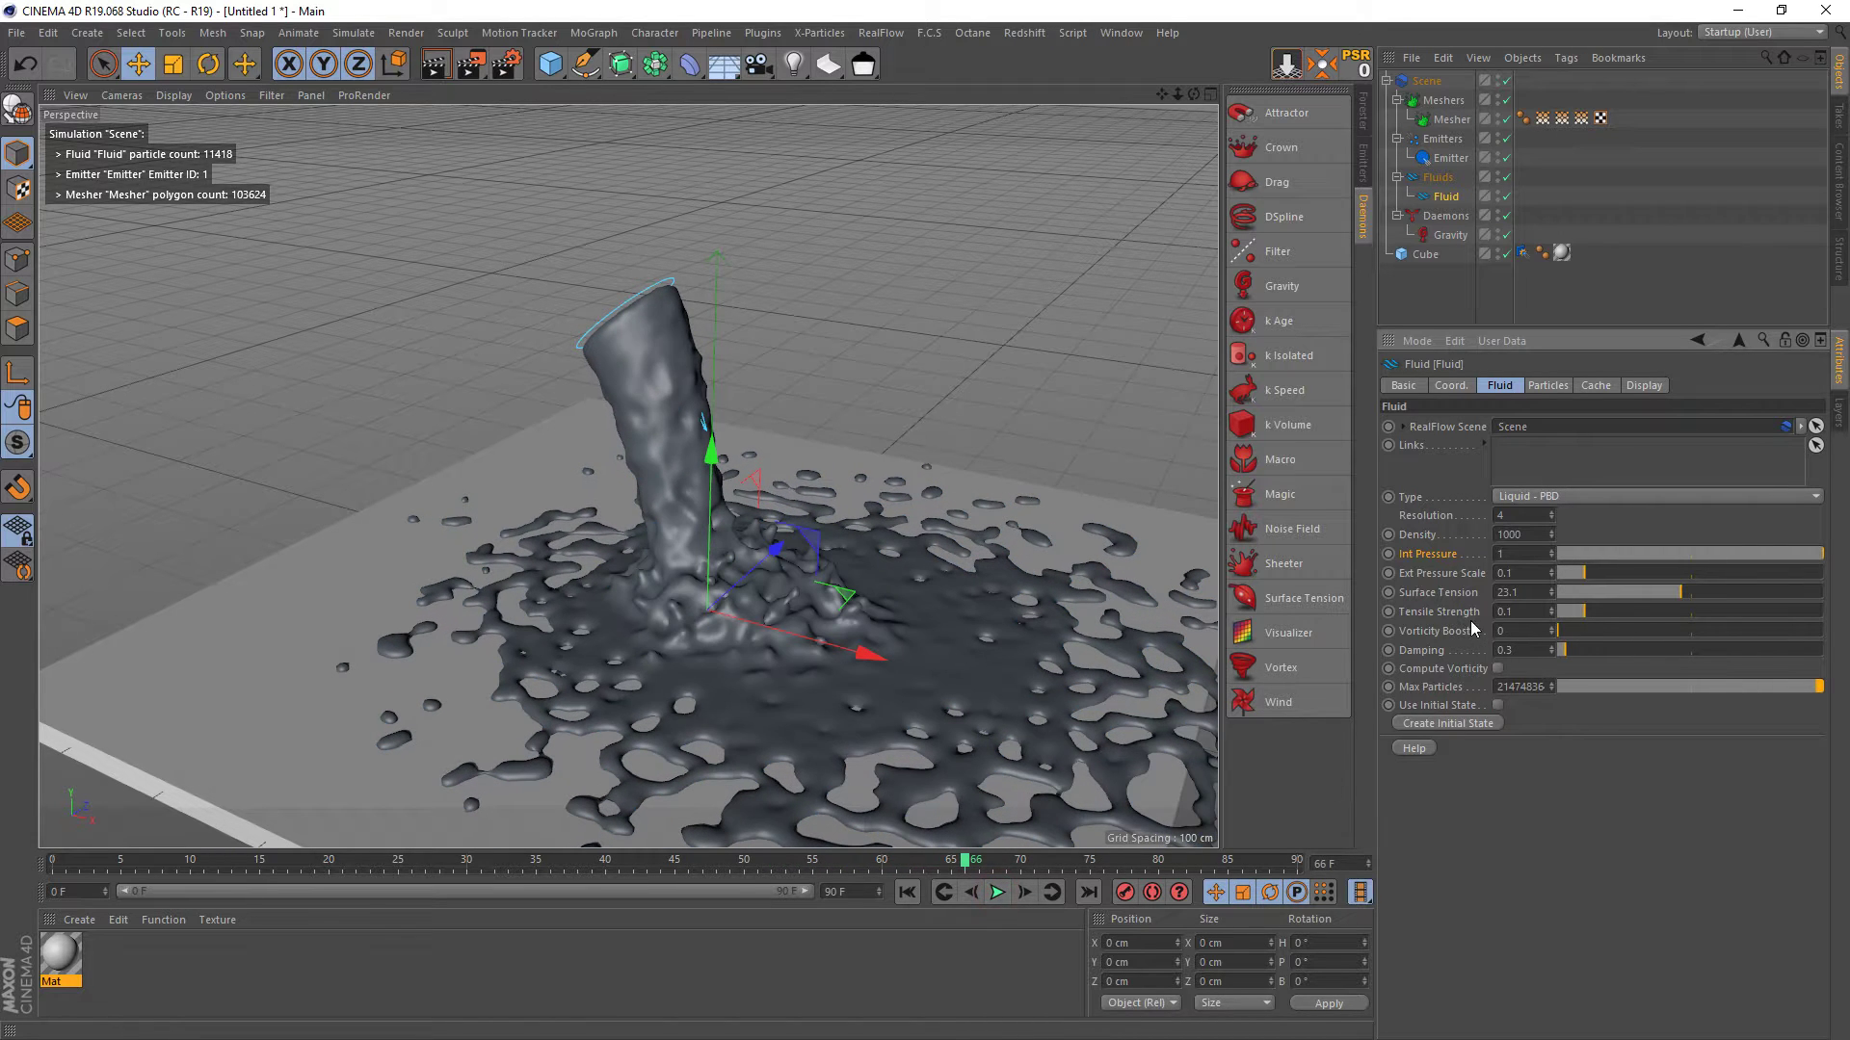
- Reset Surface Tension to 0 and rerun the simulation from frame 0
{"action": "right_click", "coordinate": [1458, 592]}
{"action": "left_click", "coordinate": [1508, 724]}
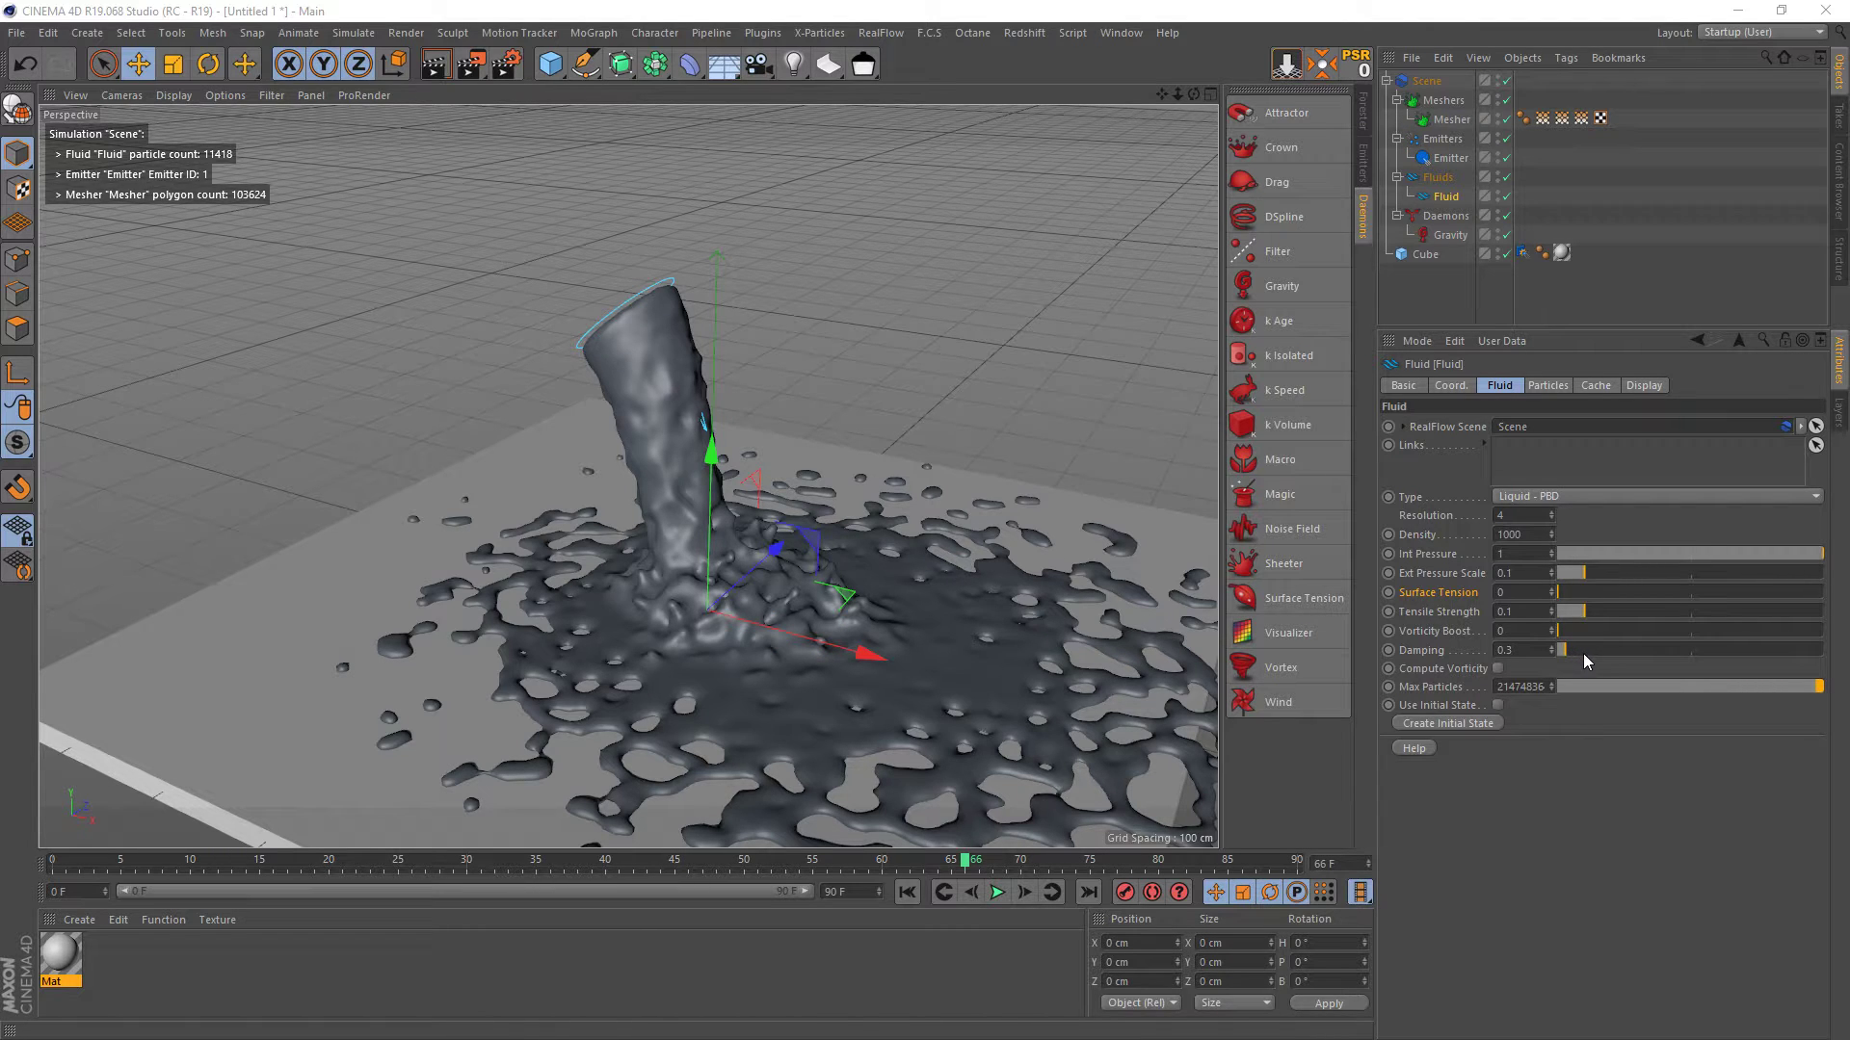
{"action": "left_click", "coordinate": [1521, 651]}
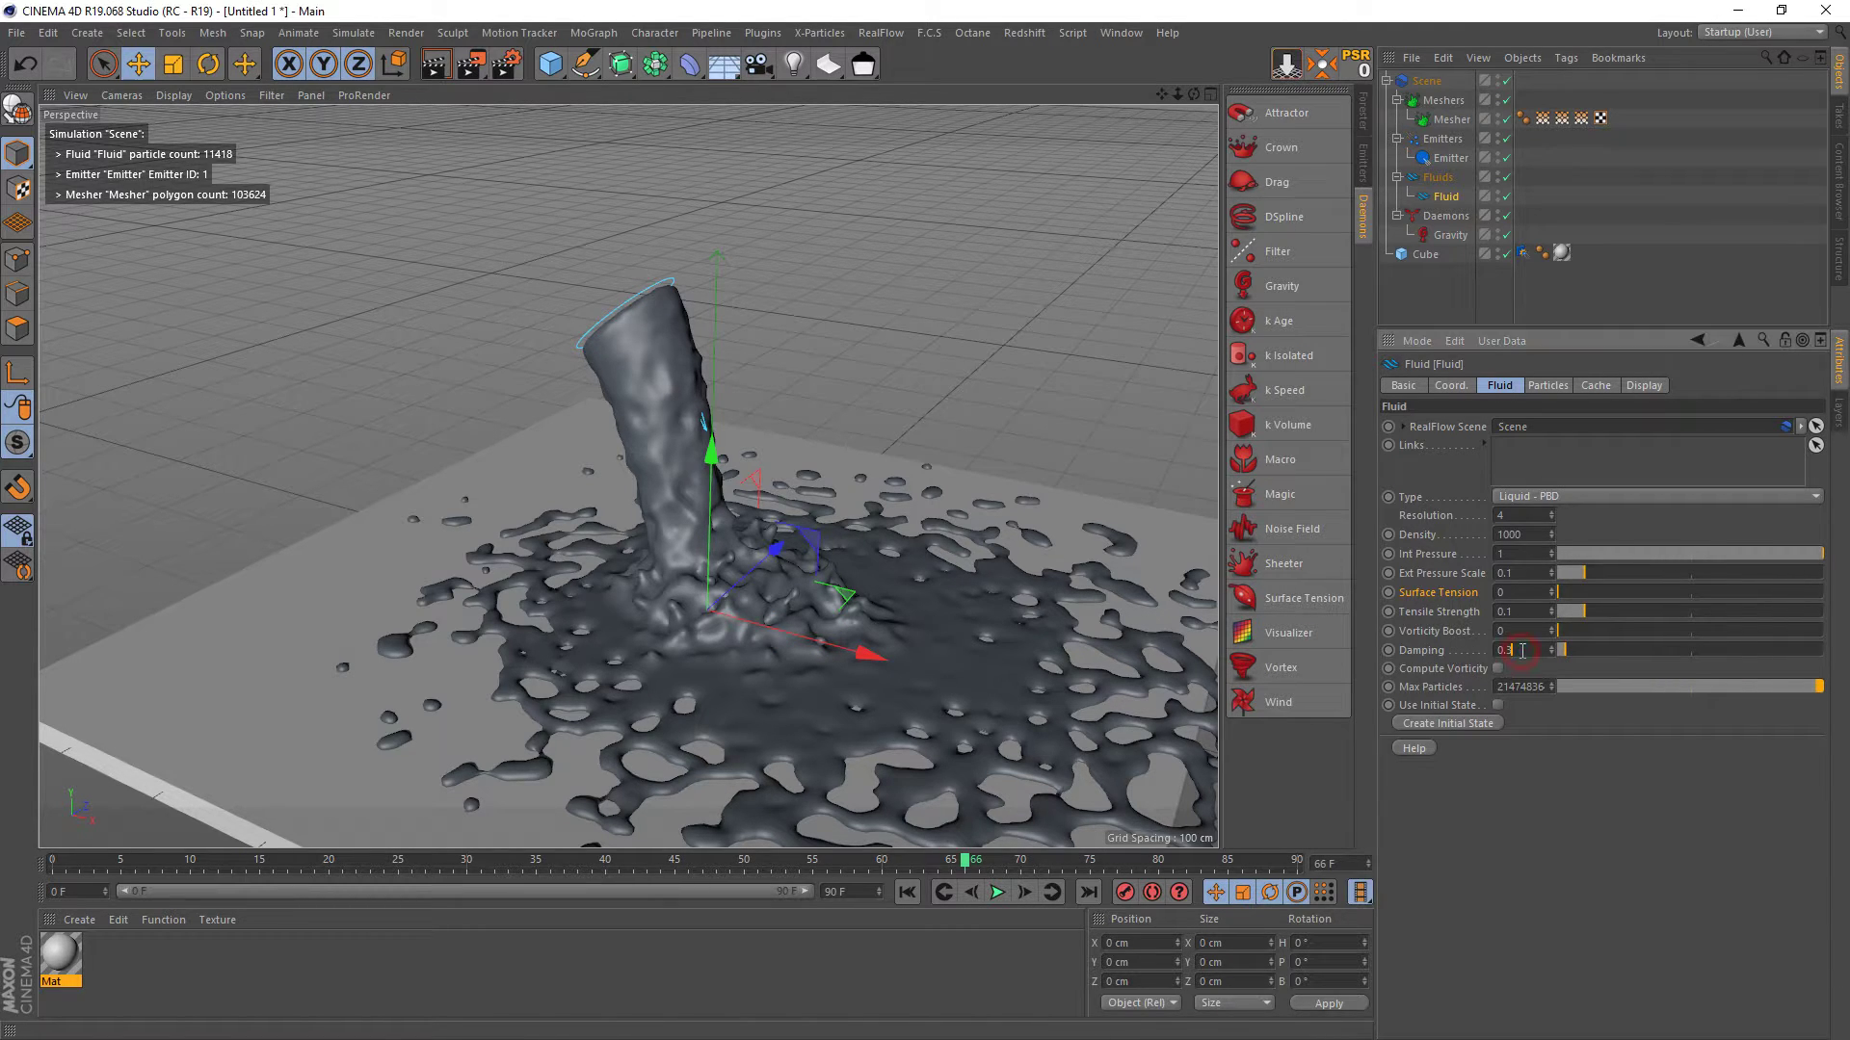
{"action": "left_click", "coordinate": [910, 893]}
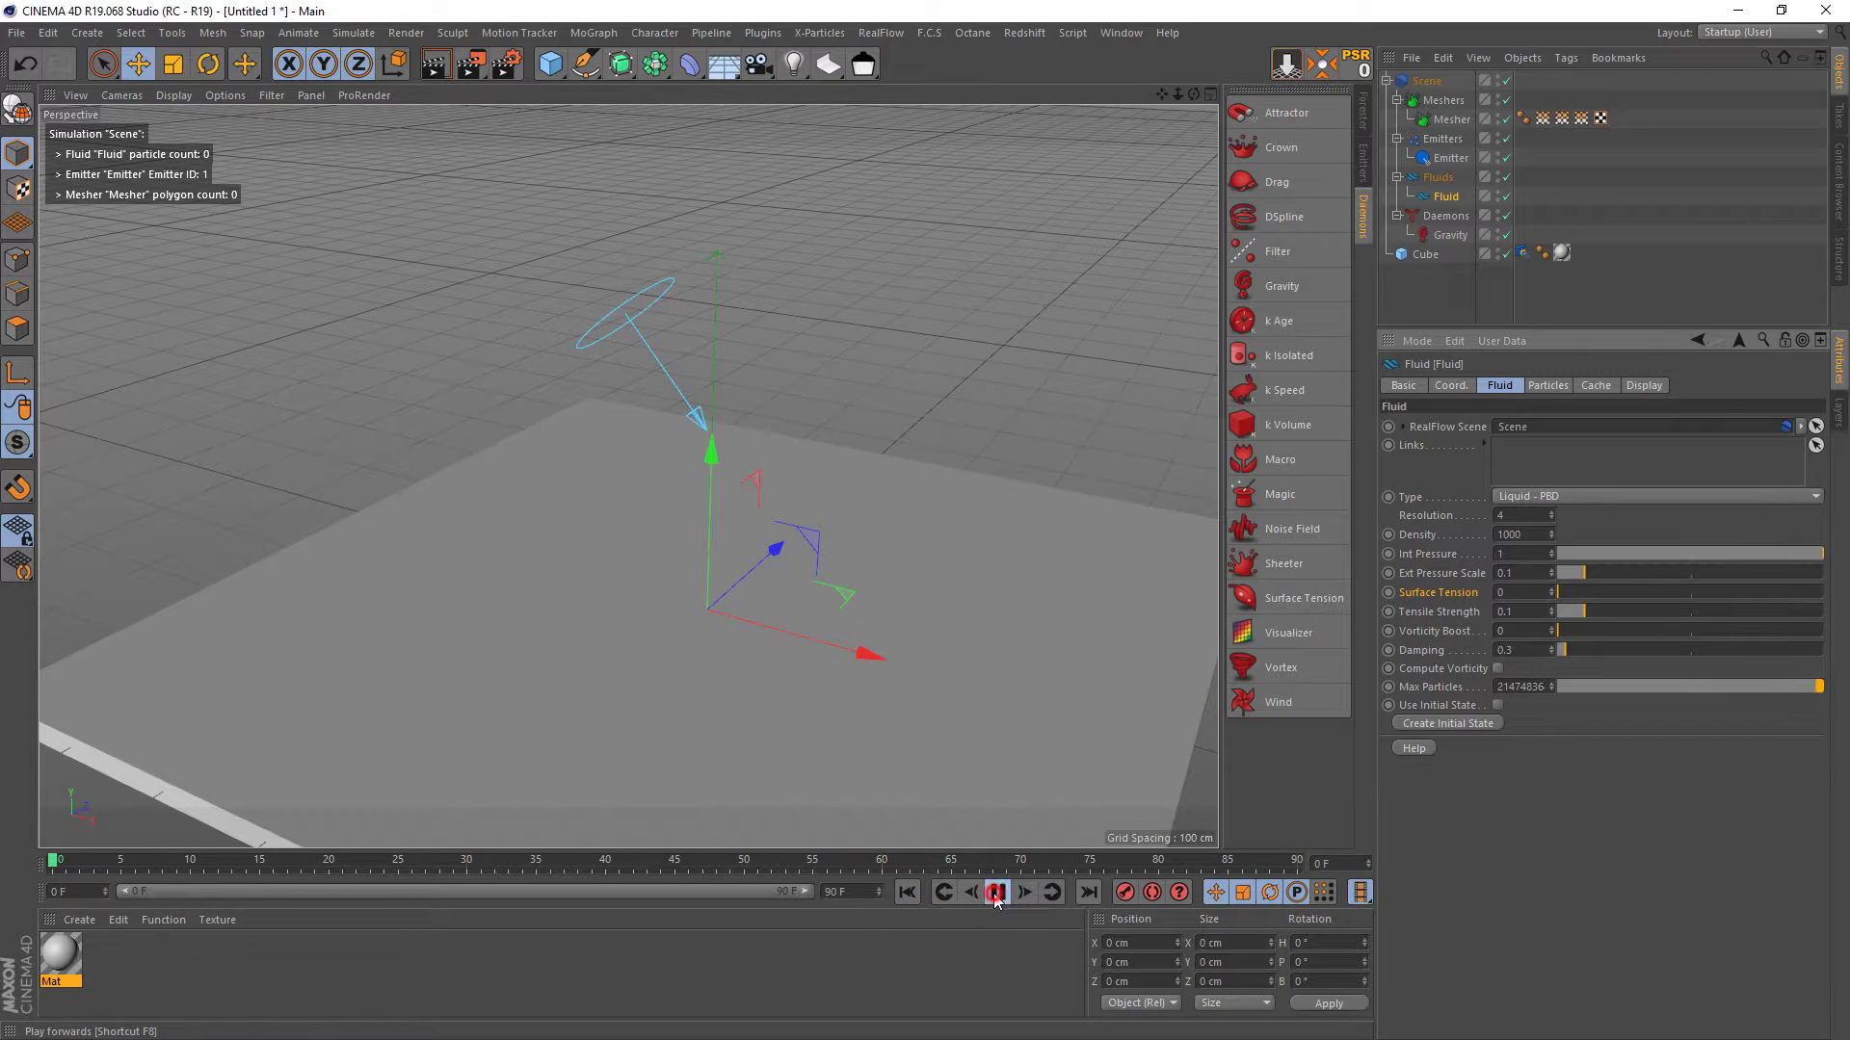
{"action": "left_click", "coordinate": [996, 893]}
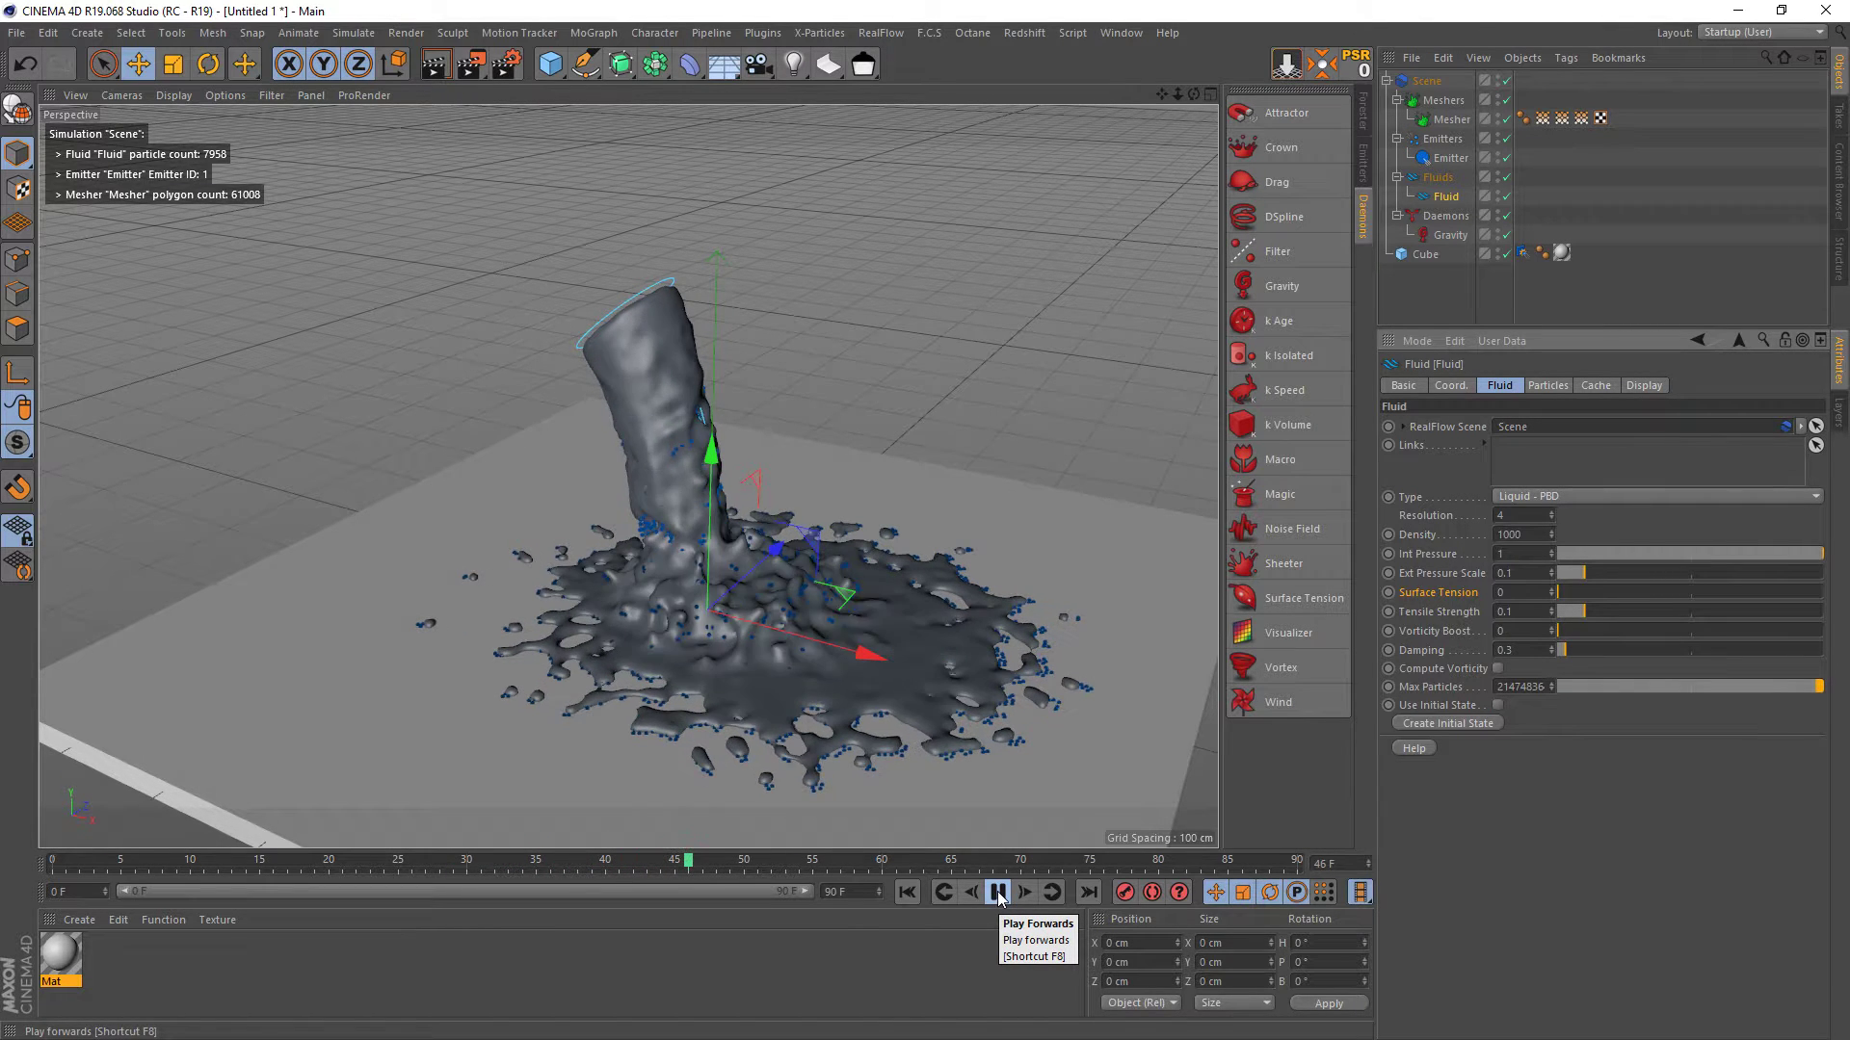
- Raise the fluid's Damping to 3 and re-simulate the pour from the start
{"action": "left_click", "coordinate": [999, 894]}
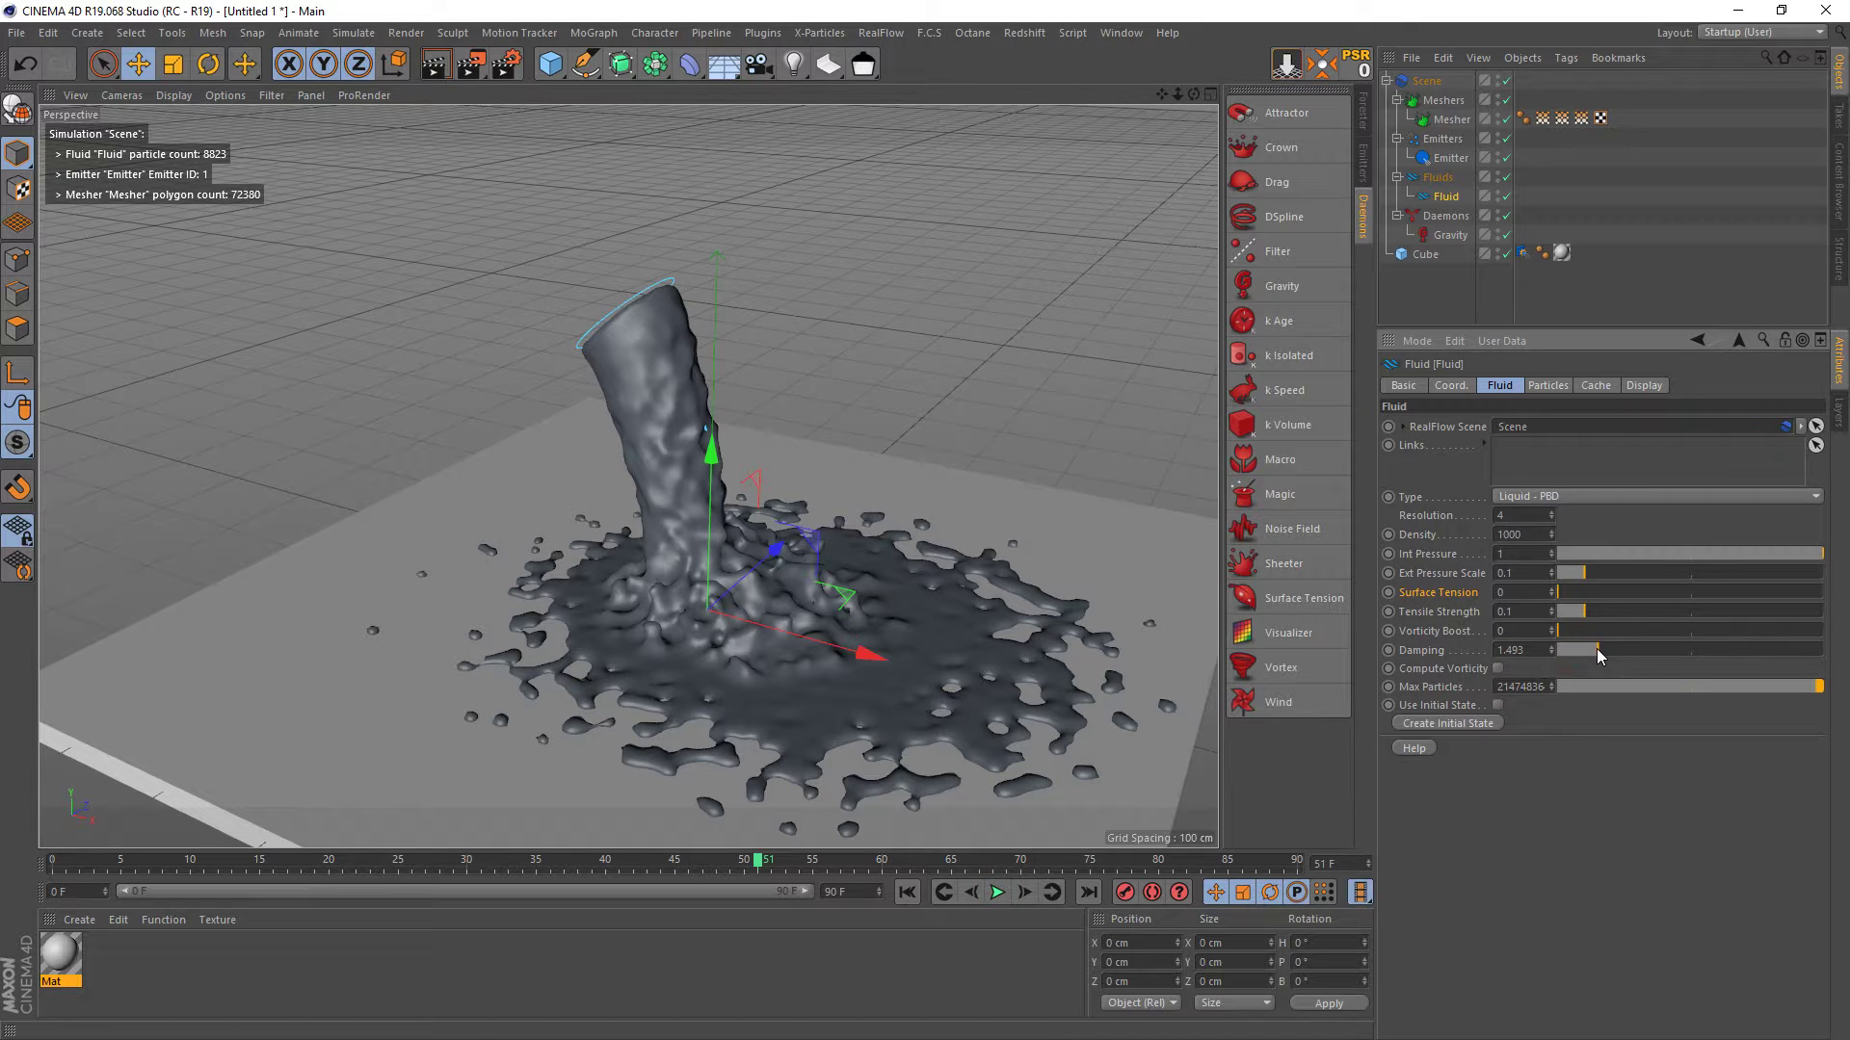
{"action": "type", "text": "3"}
{"action": "key", "text": "Return"}
{"action": "left_click", "coordinate": [913, 895]}
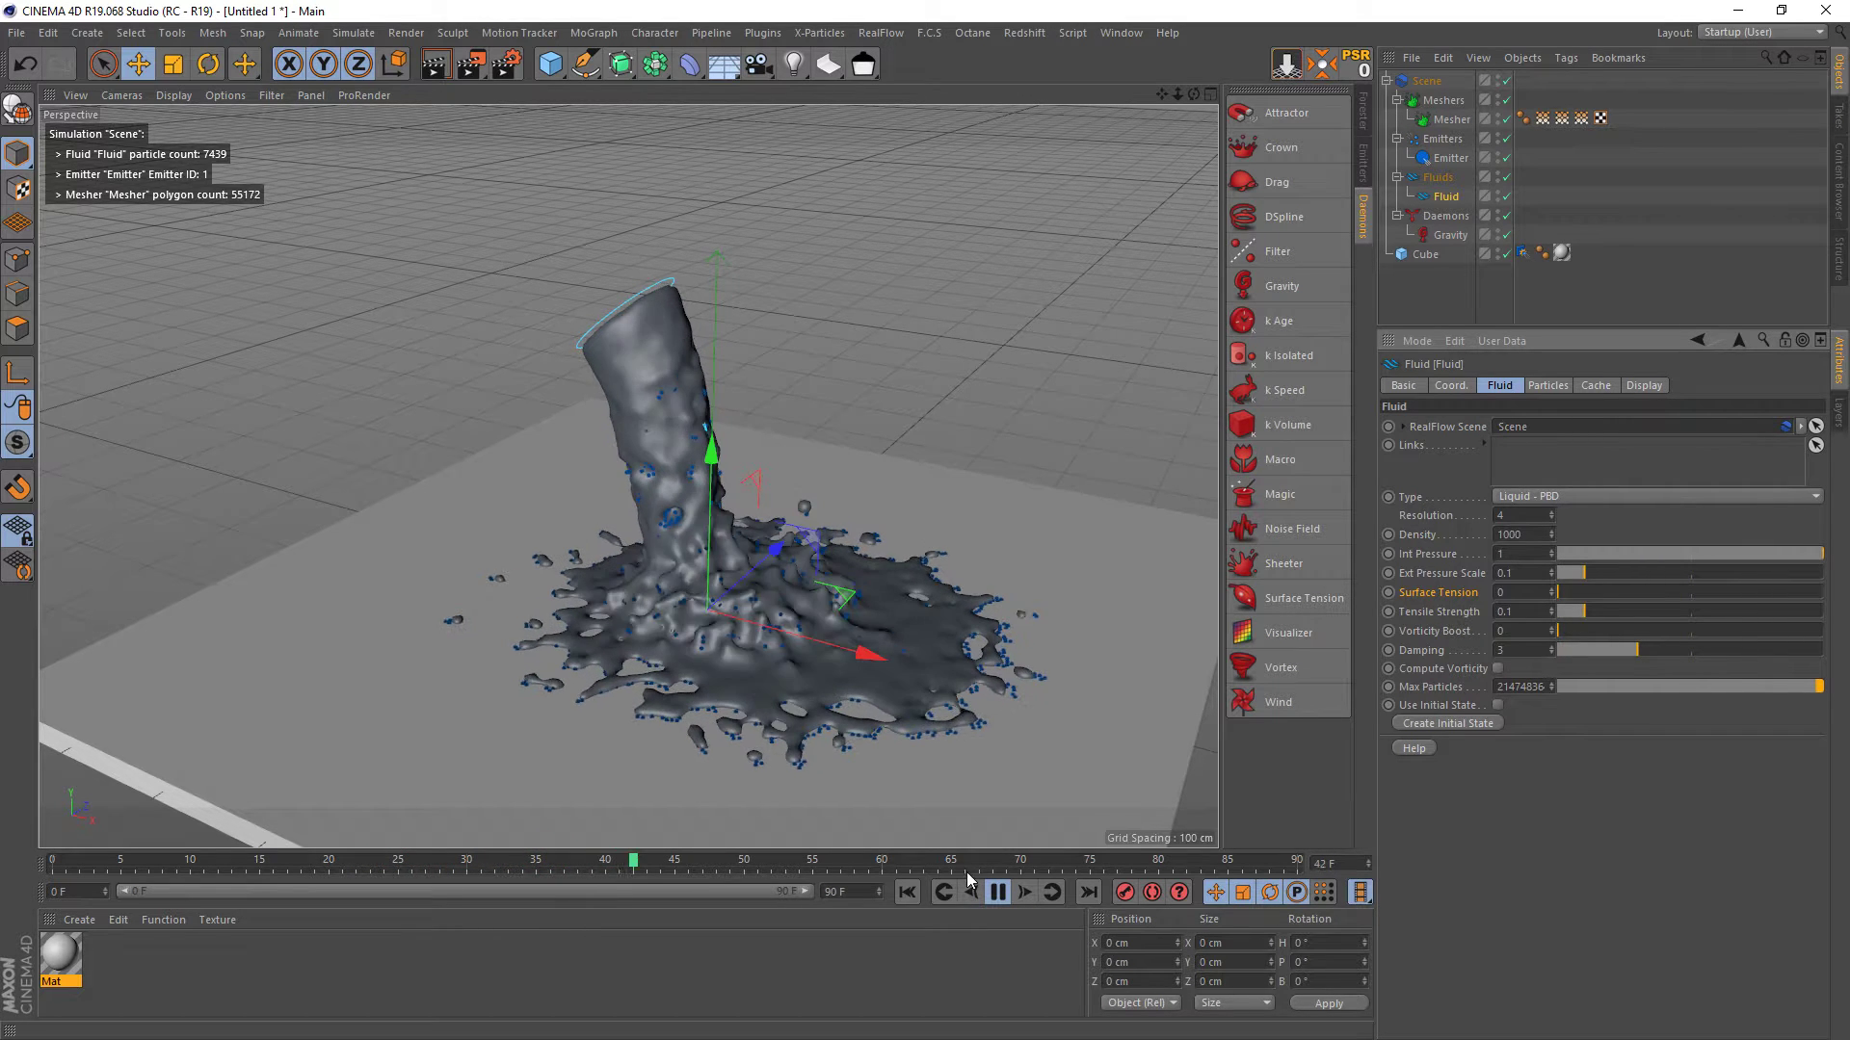
{"action": "left_click", "coordinate": [997, 892]}
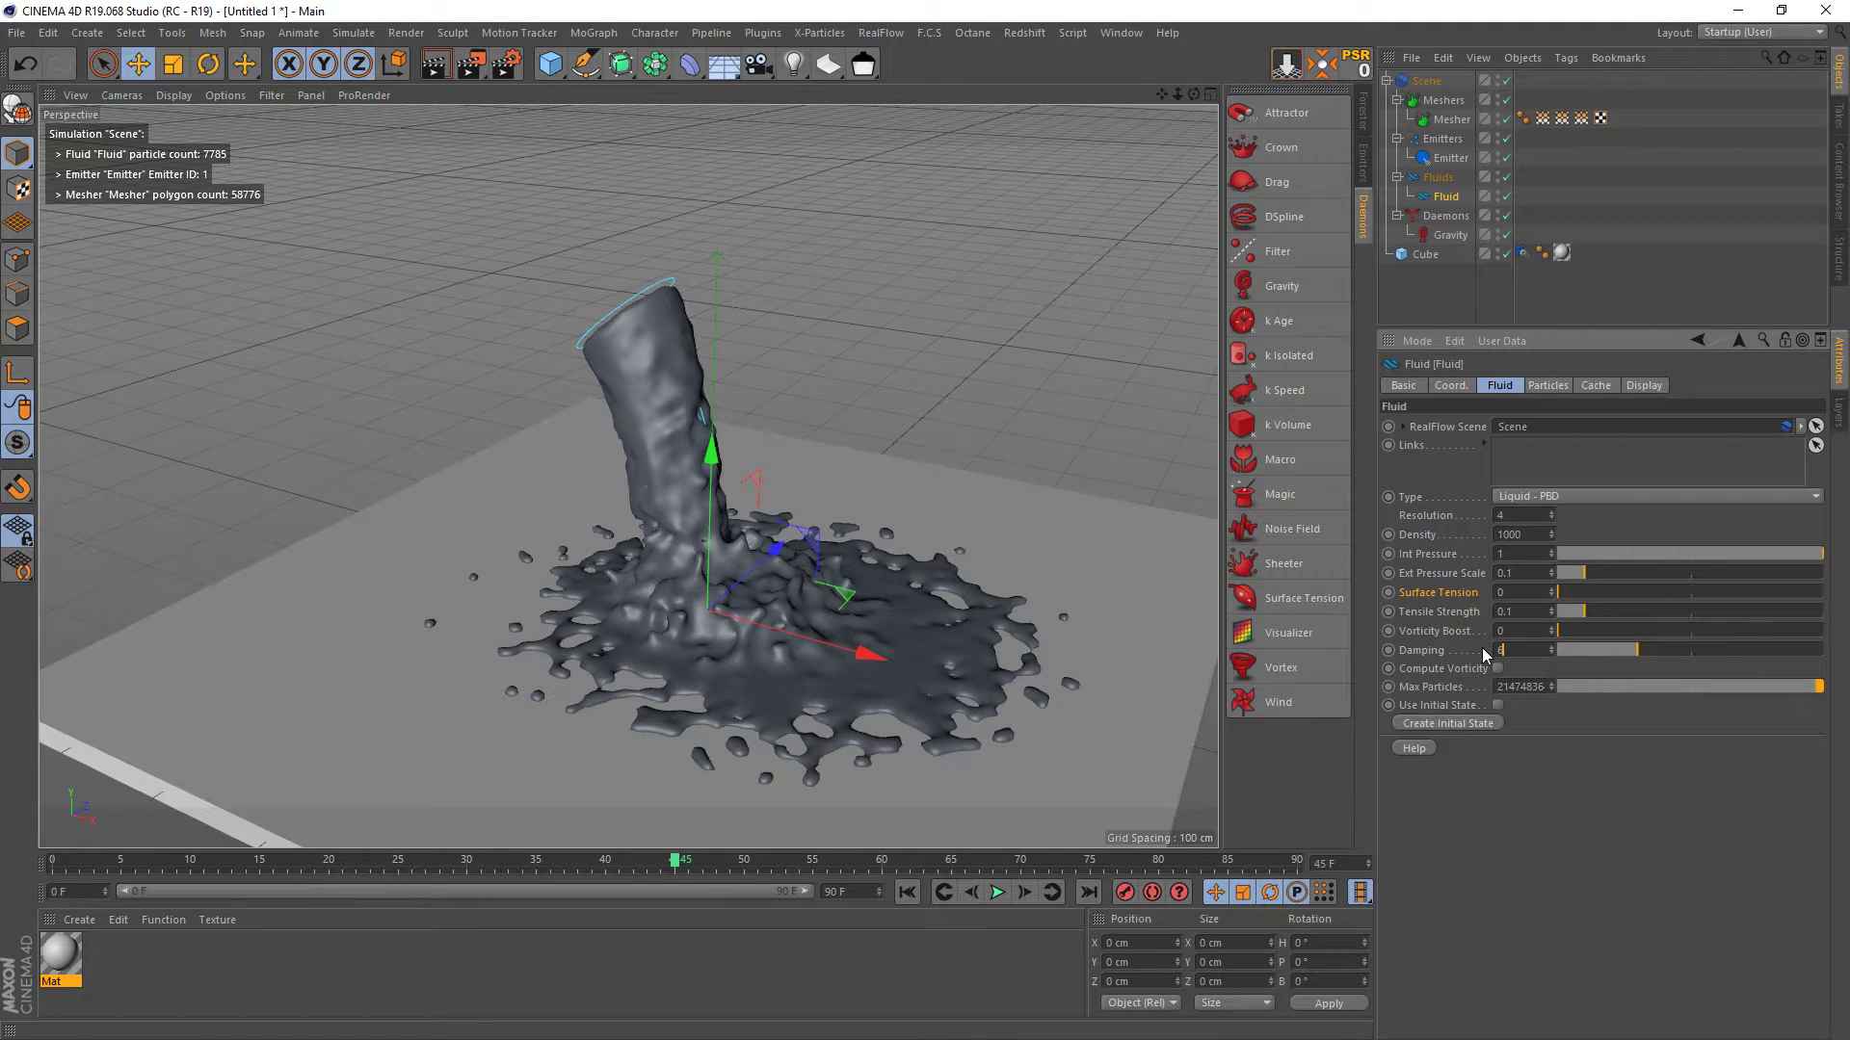
{"action": "right_click", "coordinate": [1584, 736]}
{"action": "left_click", "coordinate": [1448, 850]}
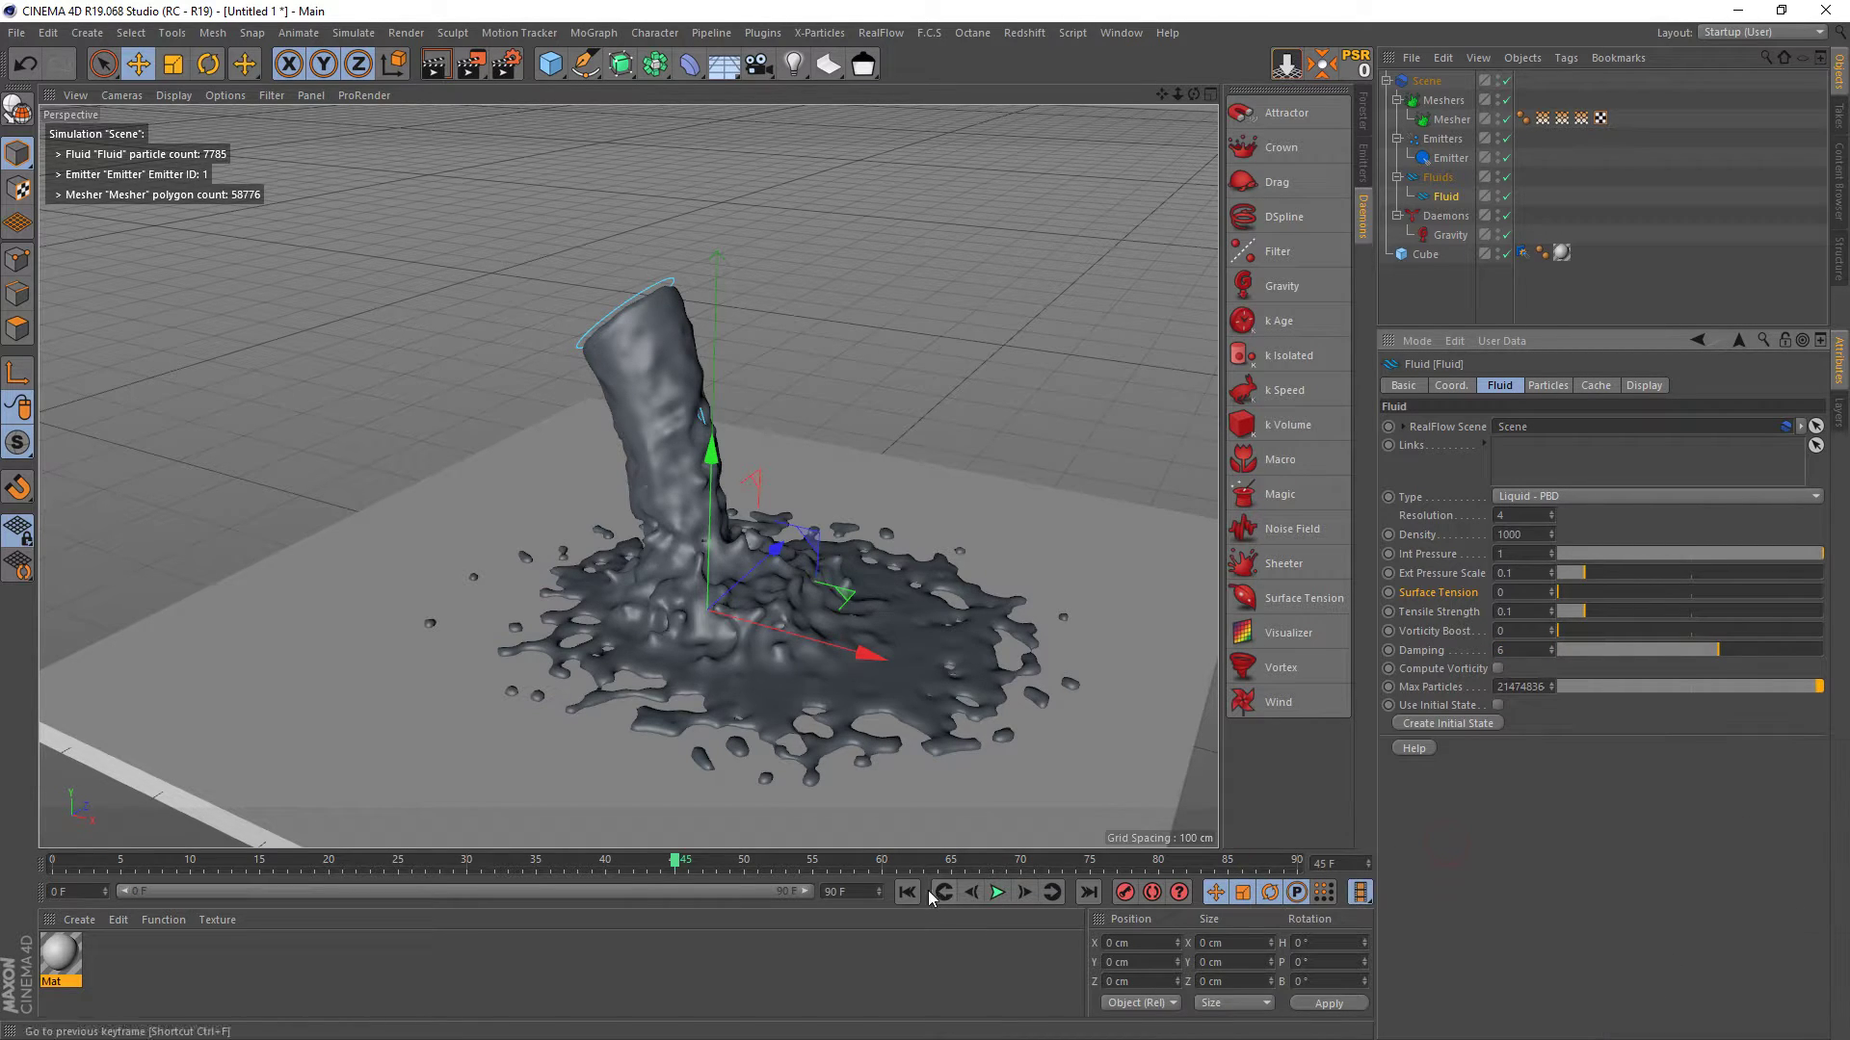
- Set Surface Tension to 17.7 and rerun the pour from the start to check the splash
{"action": "left_click", "coordinate": [998, 893]}
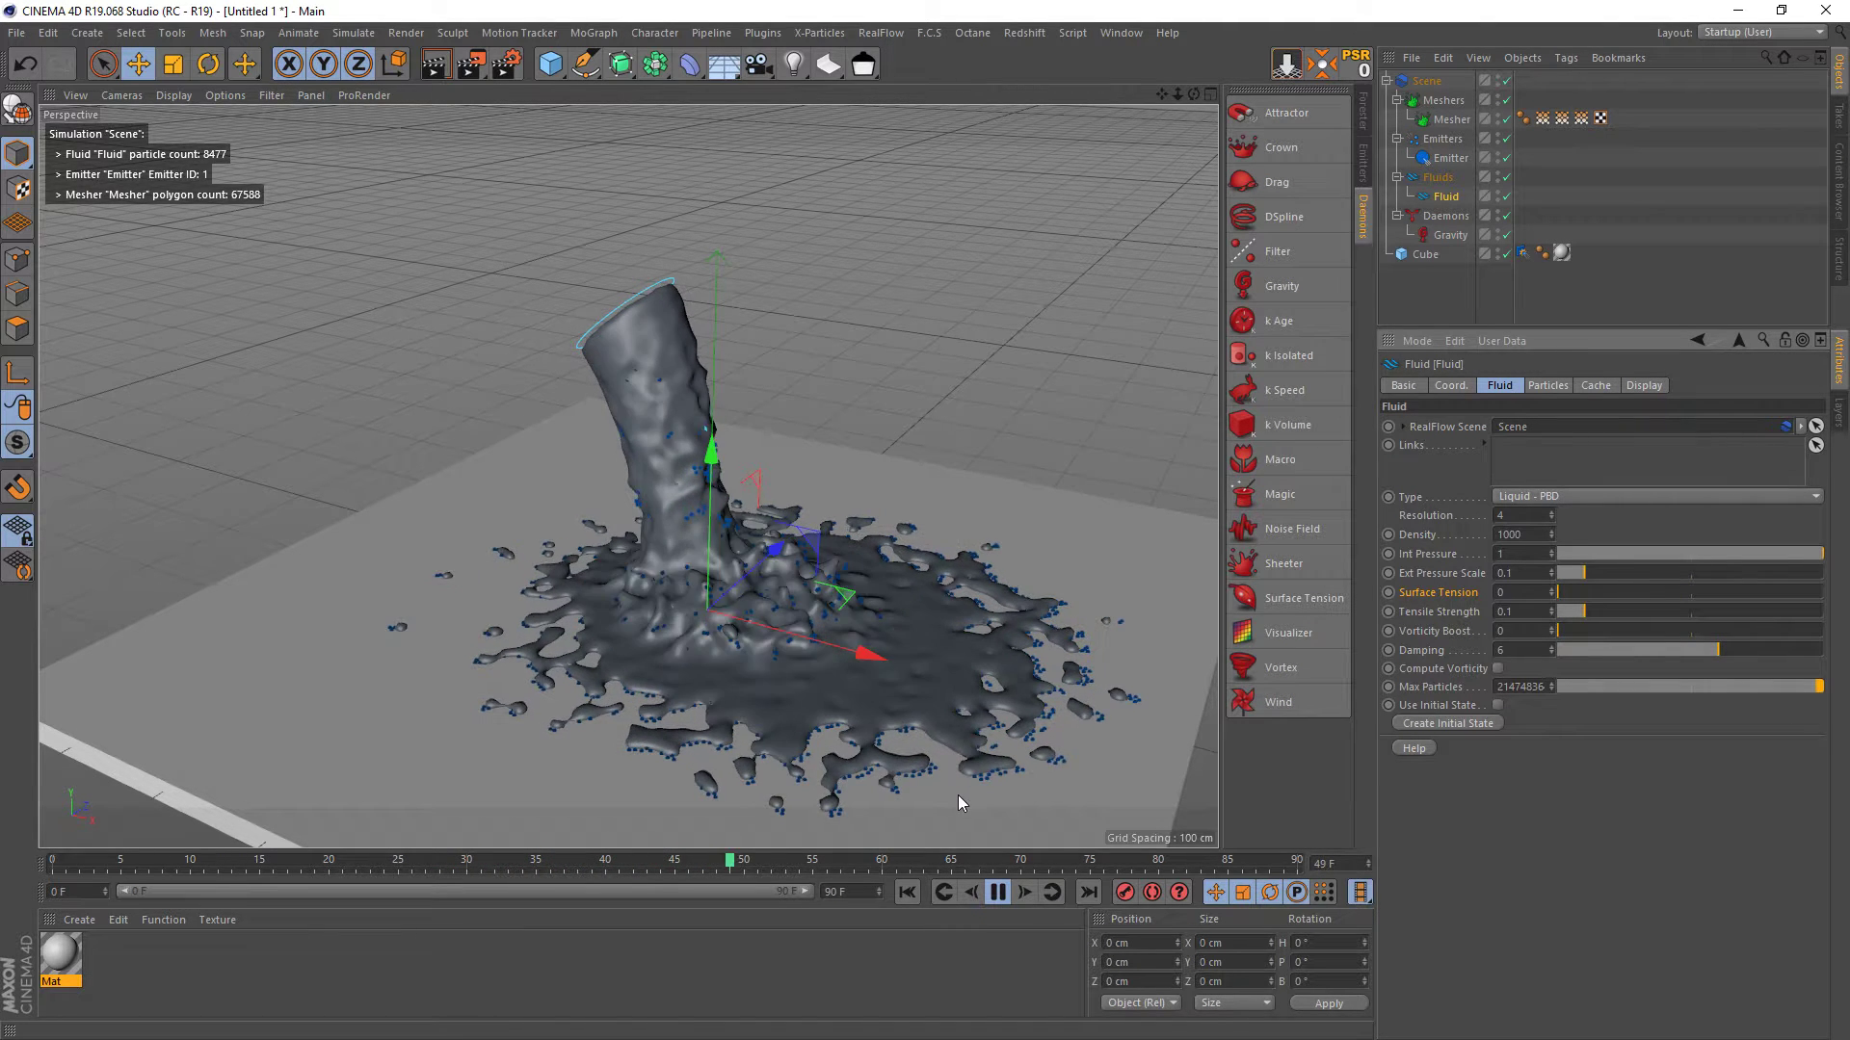
{"action": "left_click", "coordinate": [999, 892]}
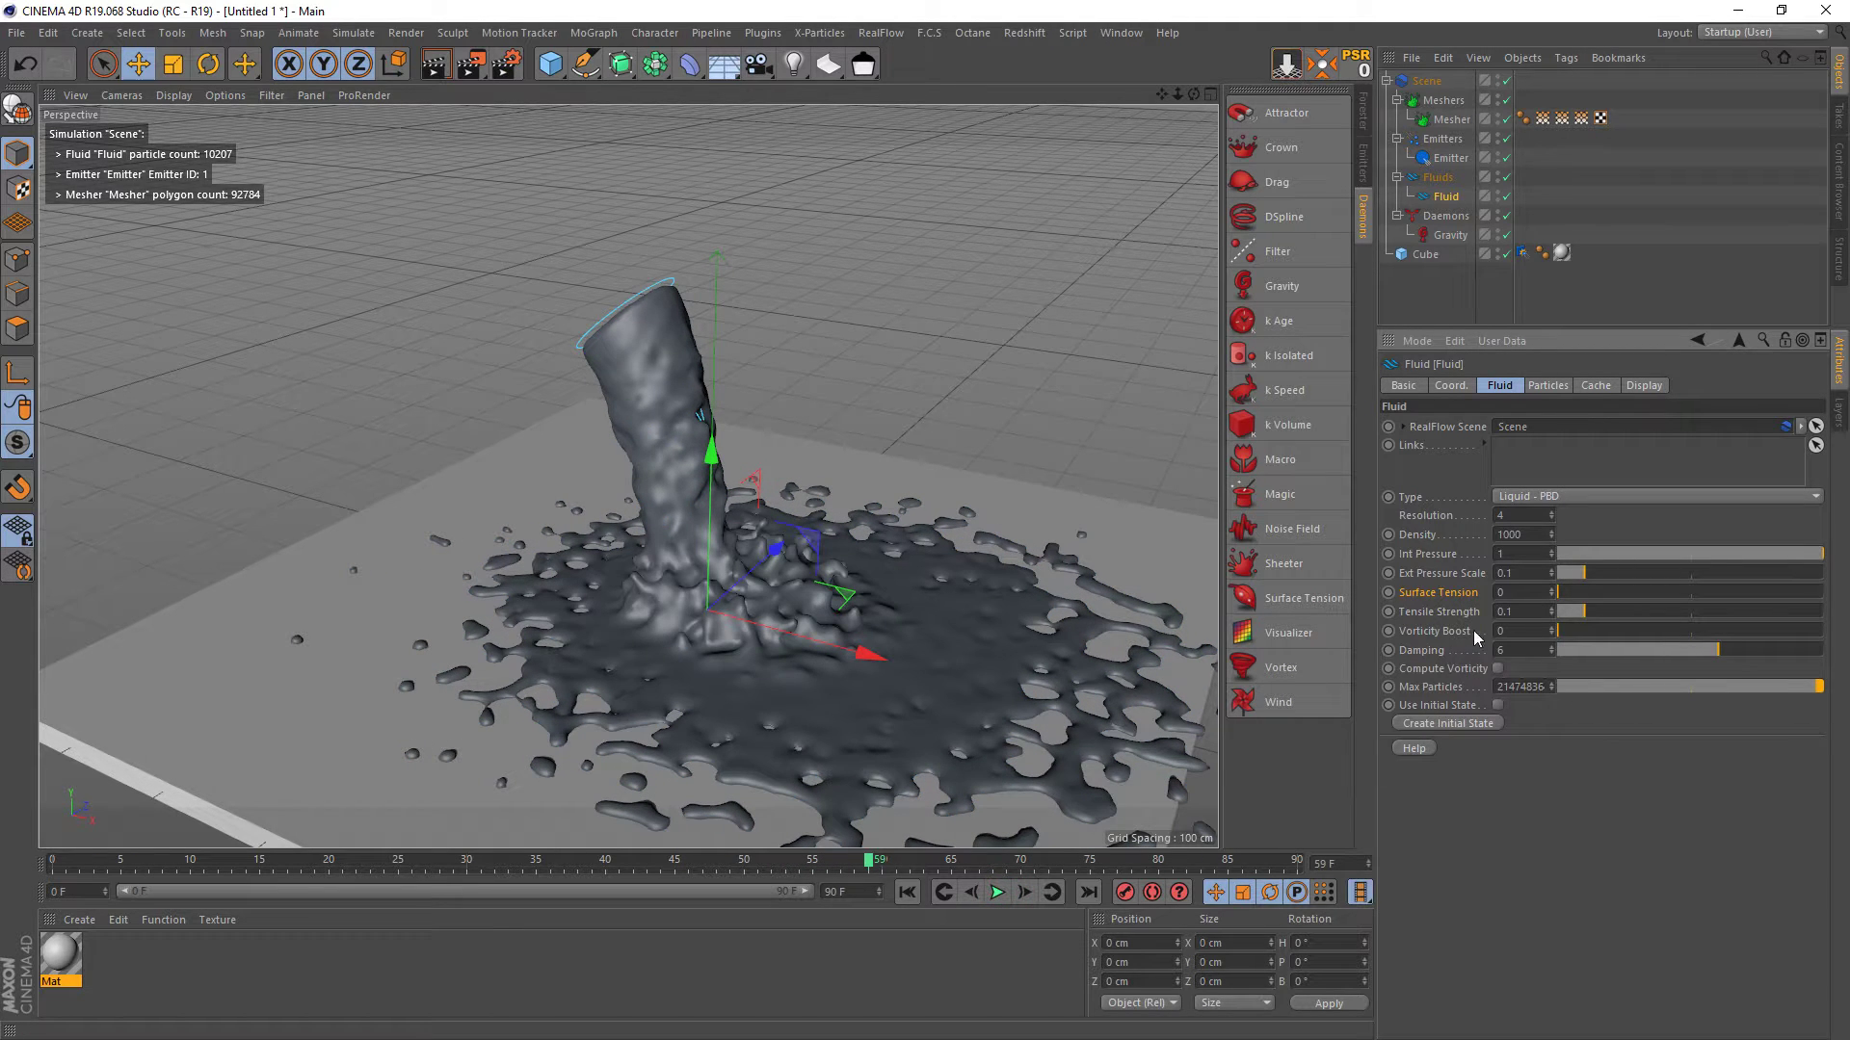
{"action": "left_click_drag", "start_coordinate": [1578, 592], "coordinate": [1634, 594]}
{"action": "left_click", "coordinate": [906, 892]}
{"action": "left_click", "coordinate": [997, 892]}
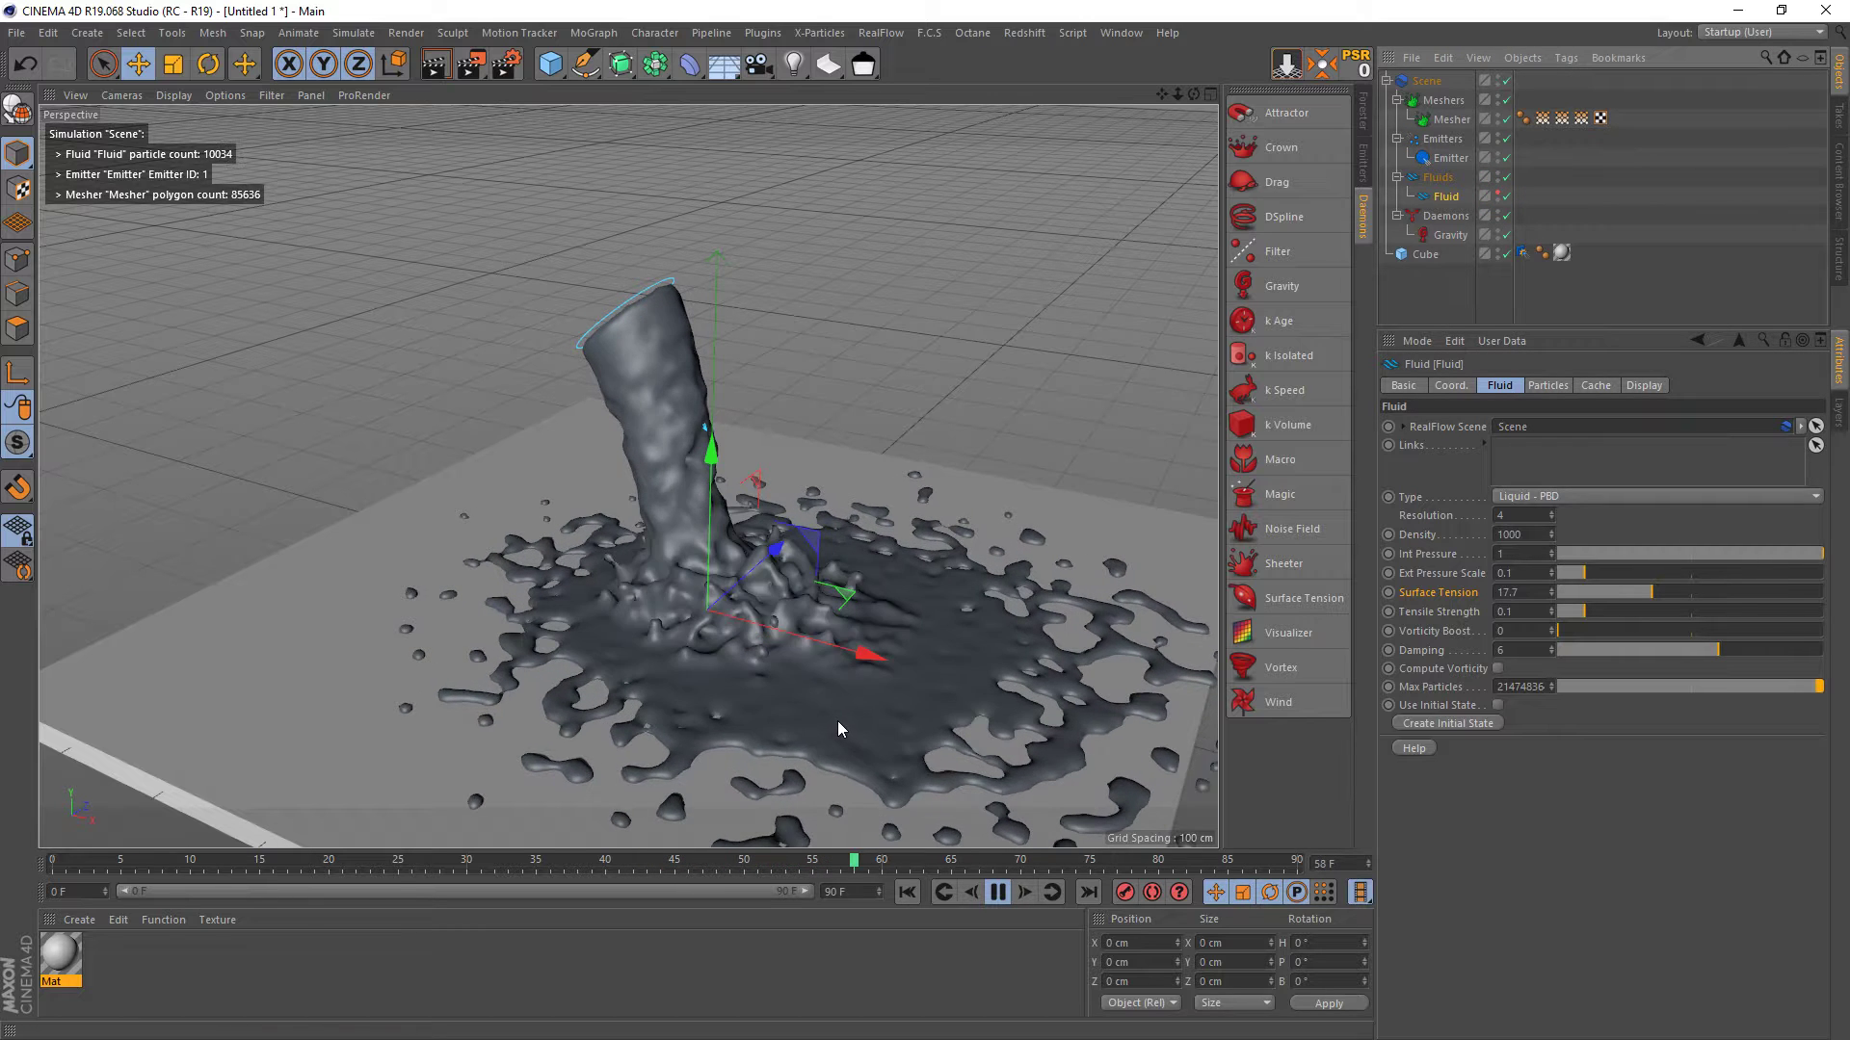
{"action": "left_click", "coordinate": [998, 892]}
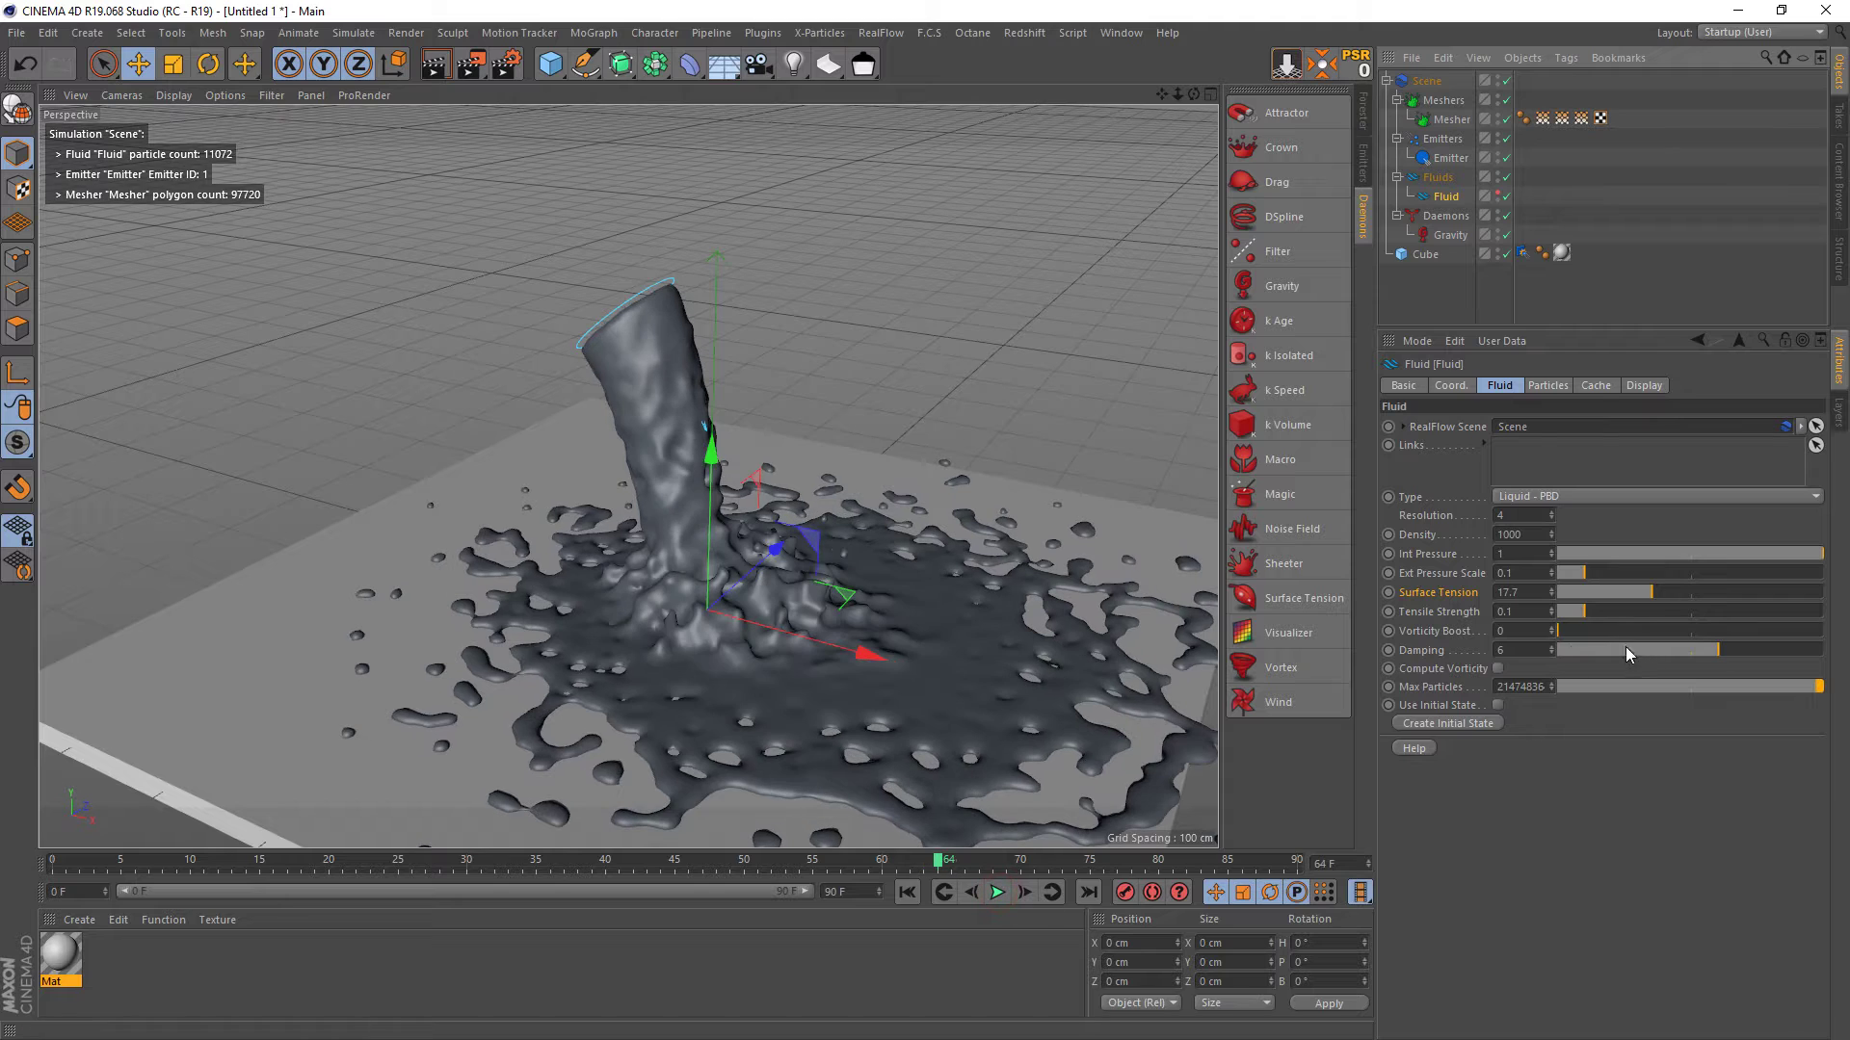
- Reset Damping to its default 0.3 and Surface Tension back to 0
{"action": "right_click", "coordinate": [1442, 656]}
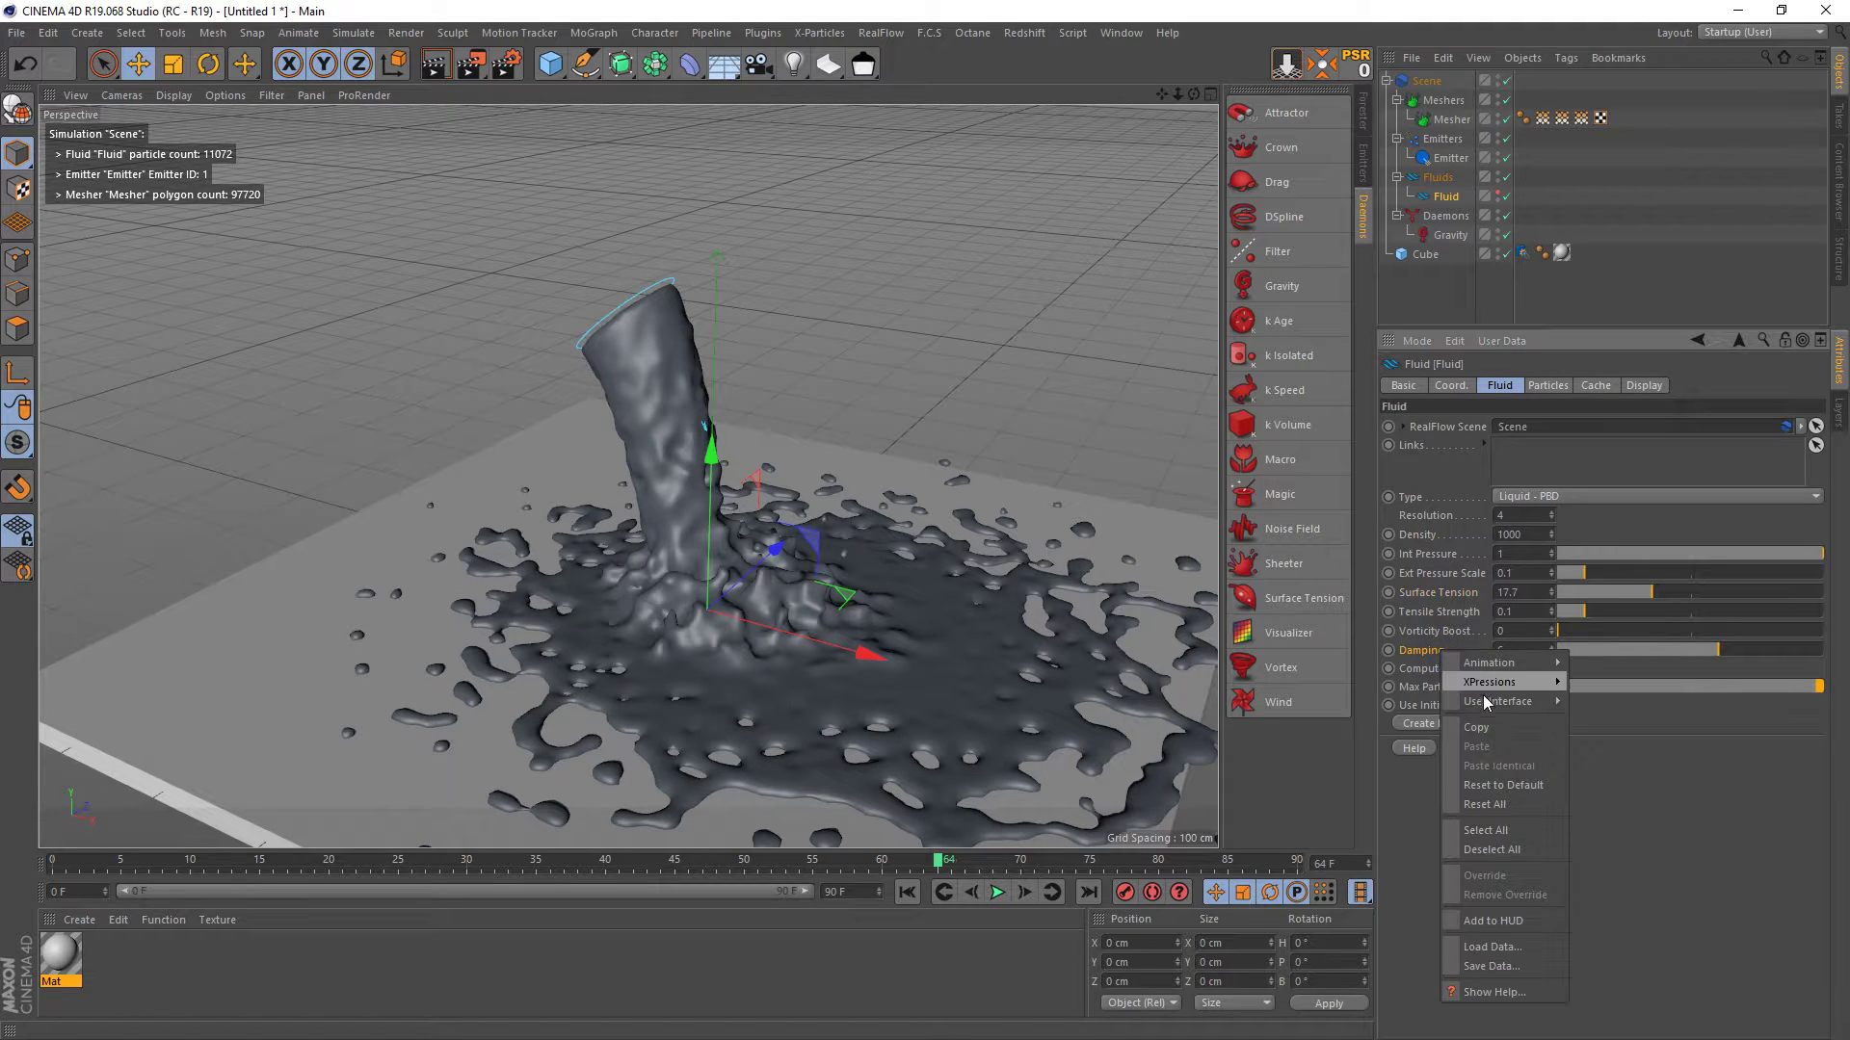
{"action": "left_click", "coordinate": [1474, 680]}
{"action": "right_click", "coordinate": [1448, 592]}
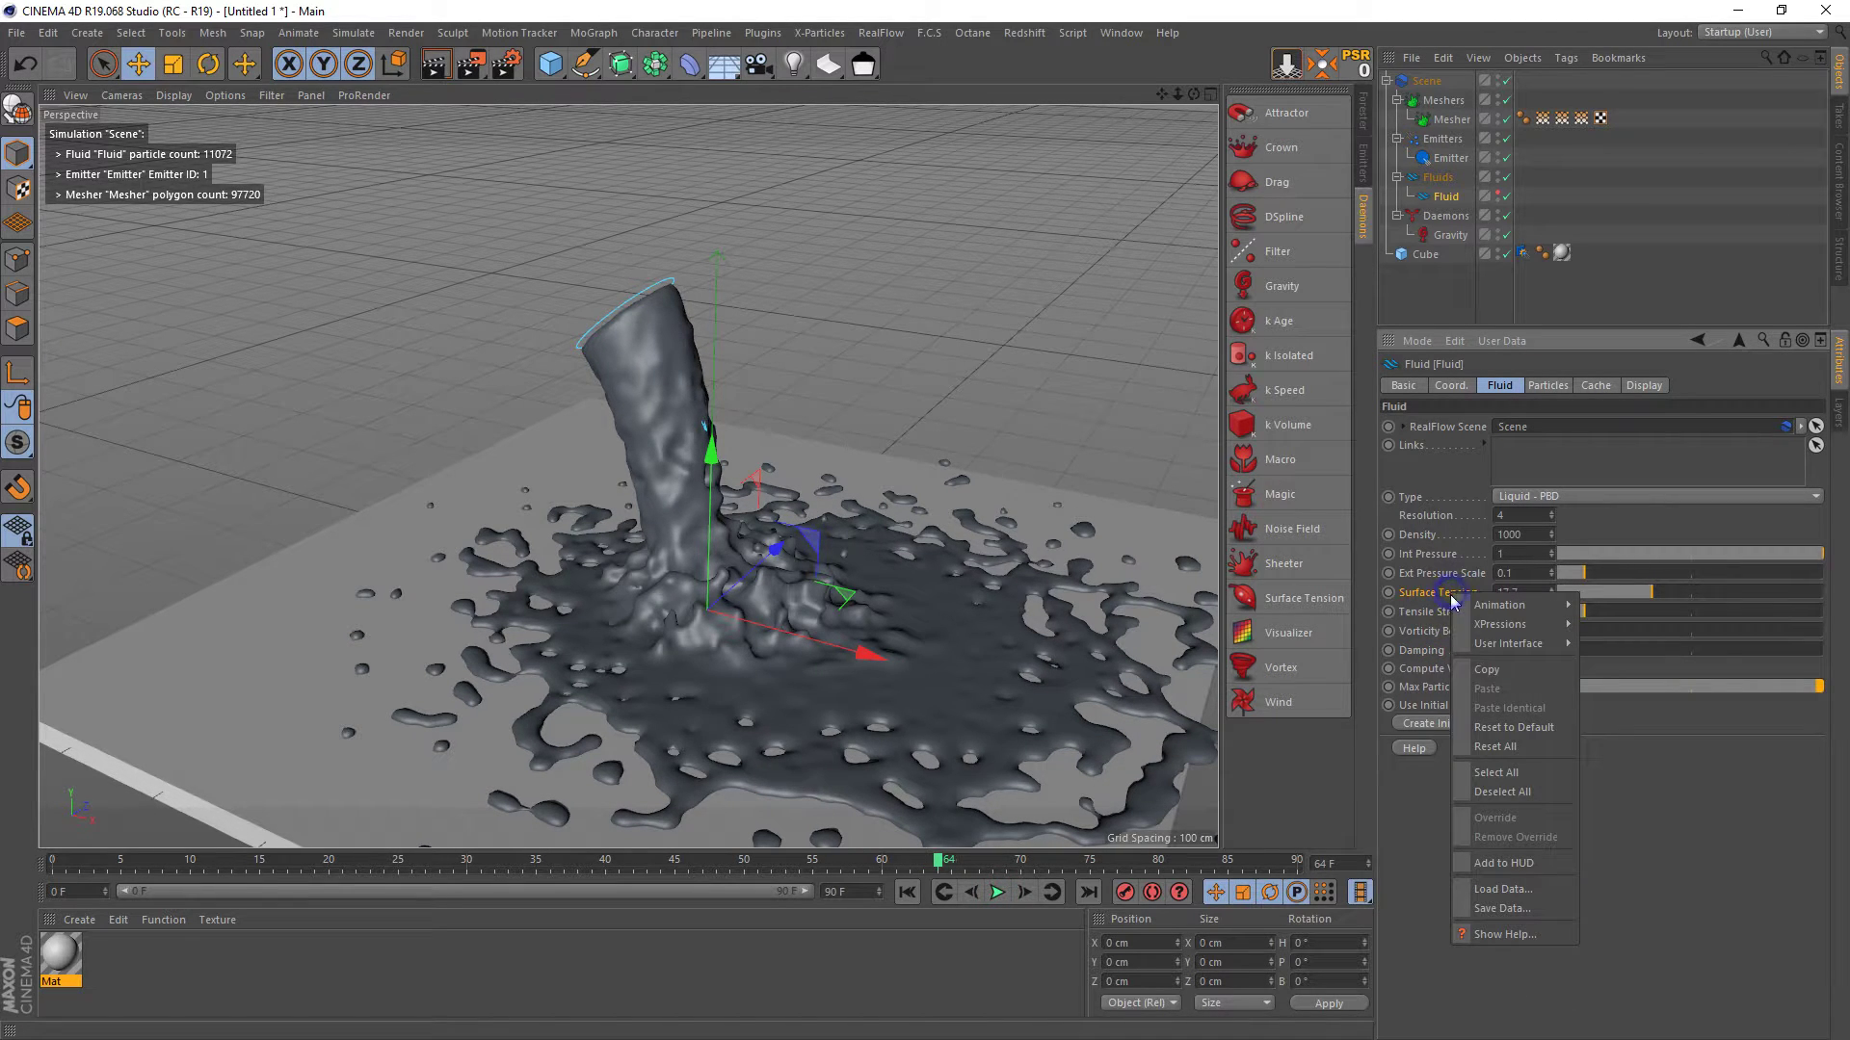
{"action": "left_click", "coordinate": [1509, 715]}
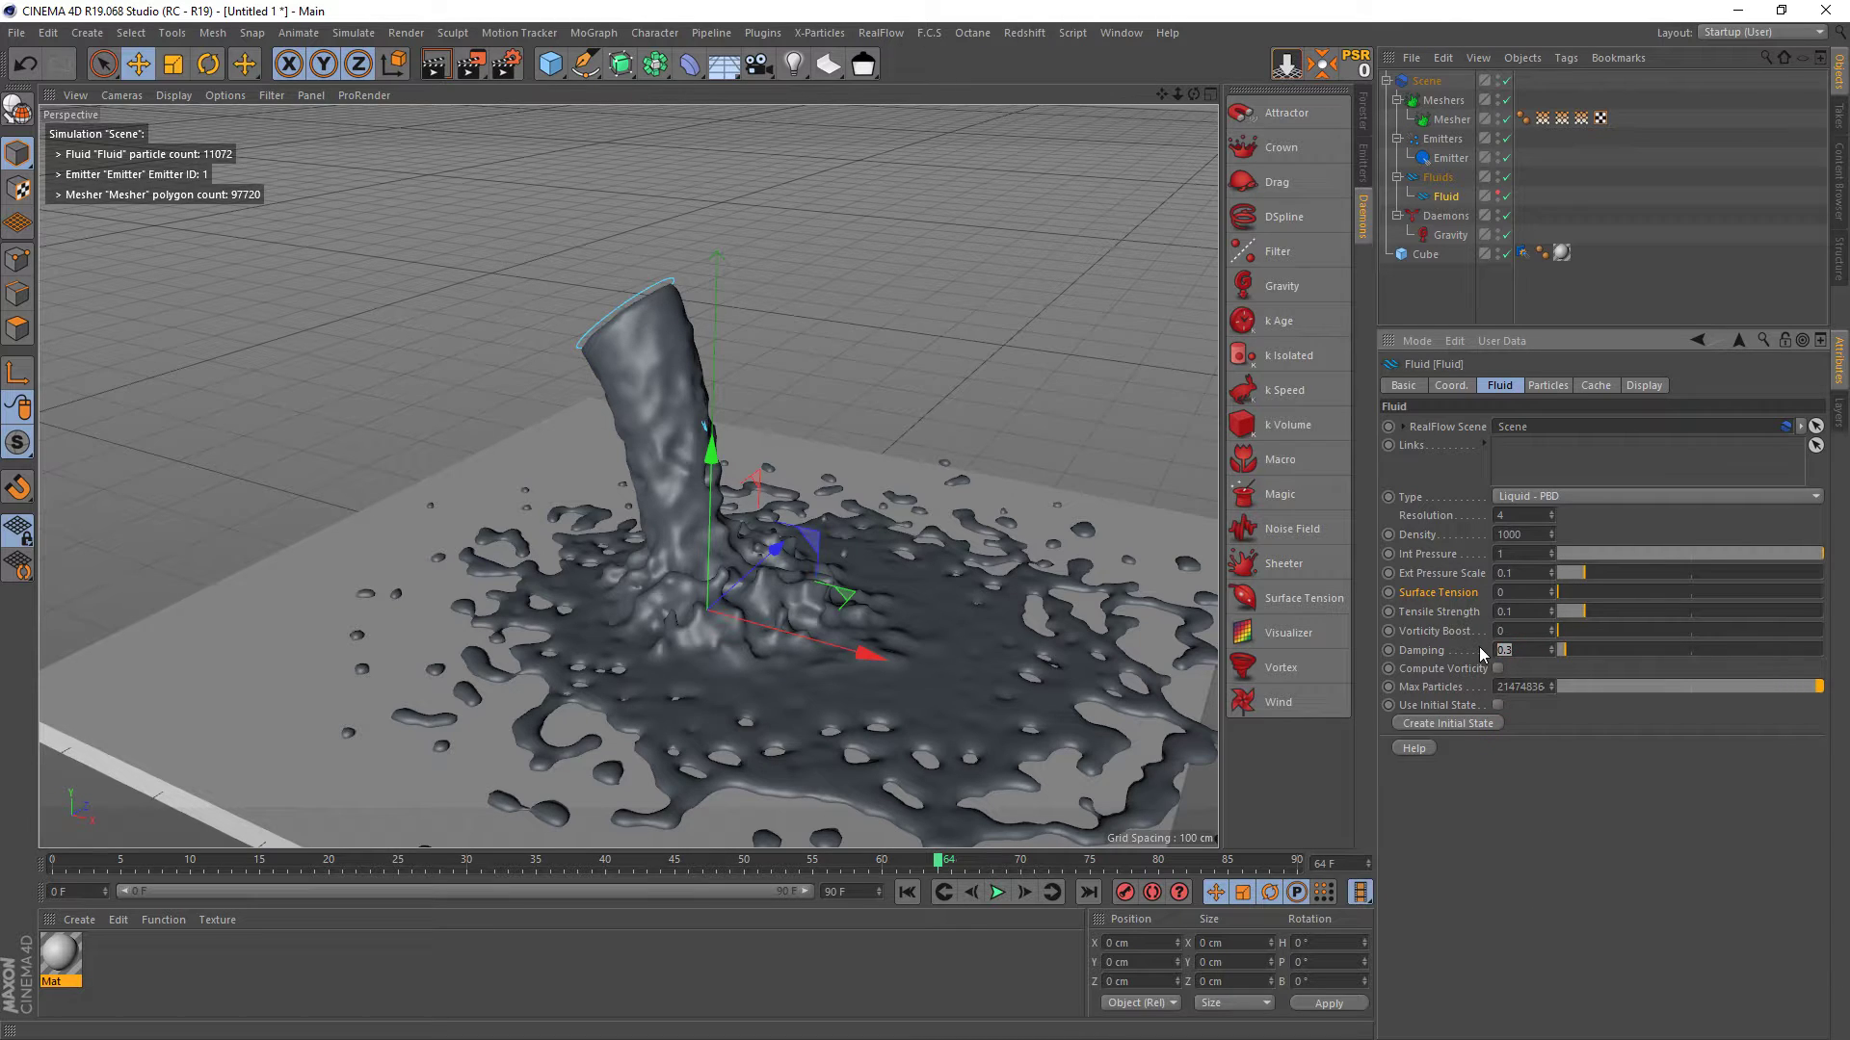
- Switch the fluid type to Liquid - SPH and replay the pour from the start
{"action": "left_click", "coordinate": [1543, 499]}
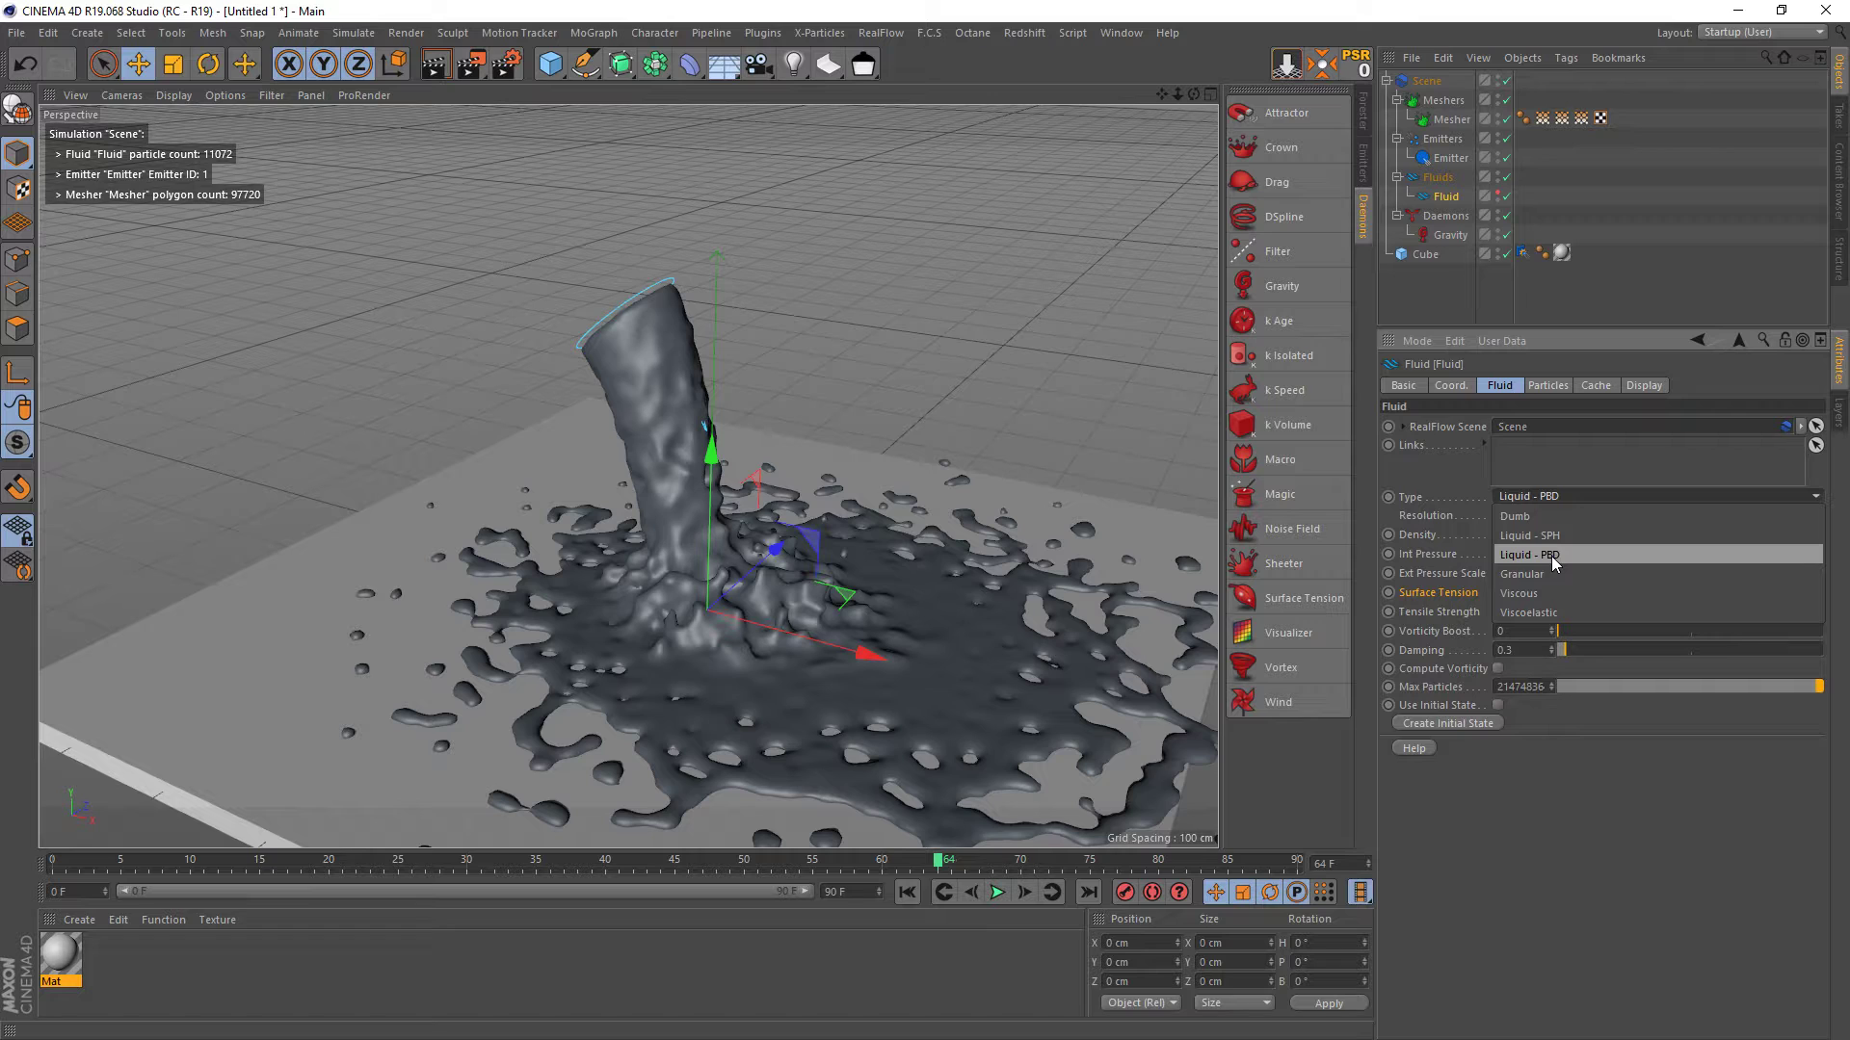
{"action": "left_click", "coordinate": [1550, 536]}
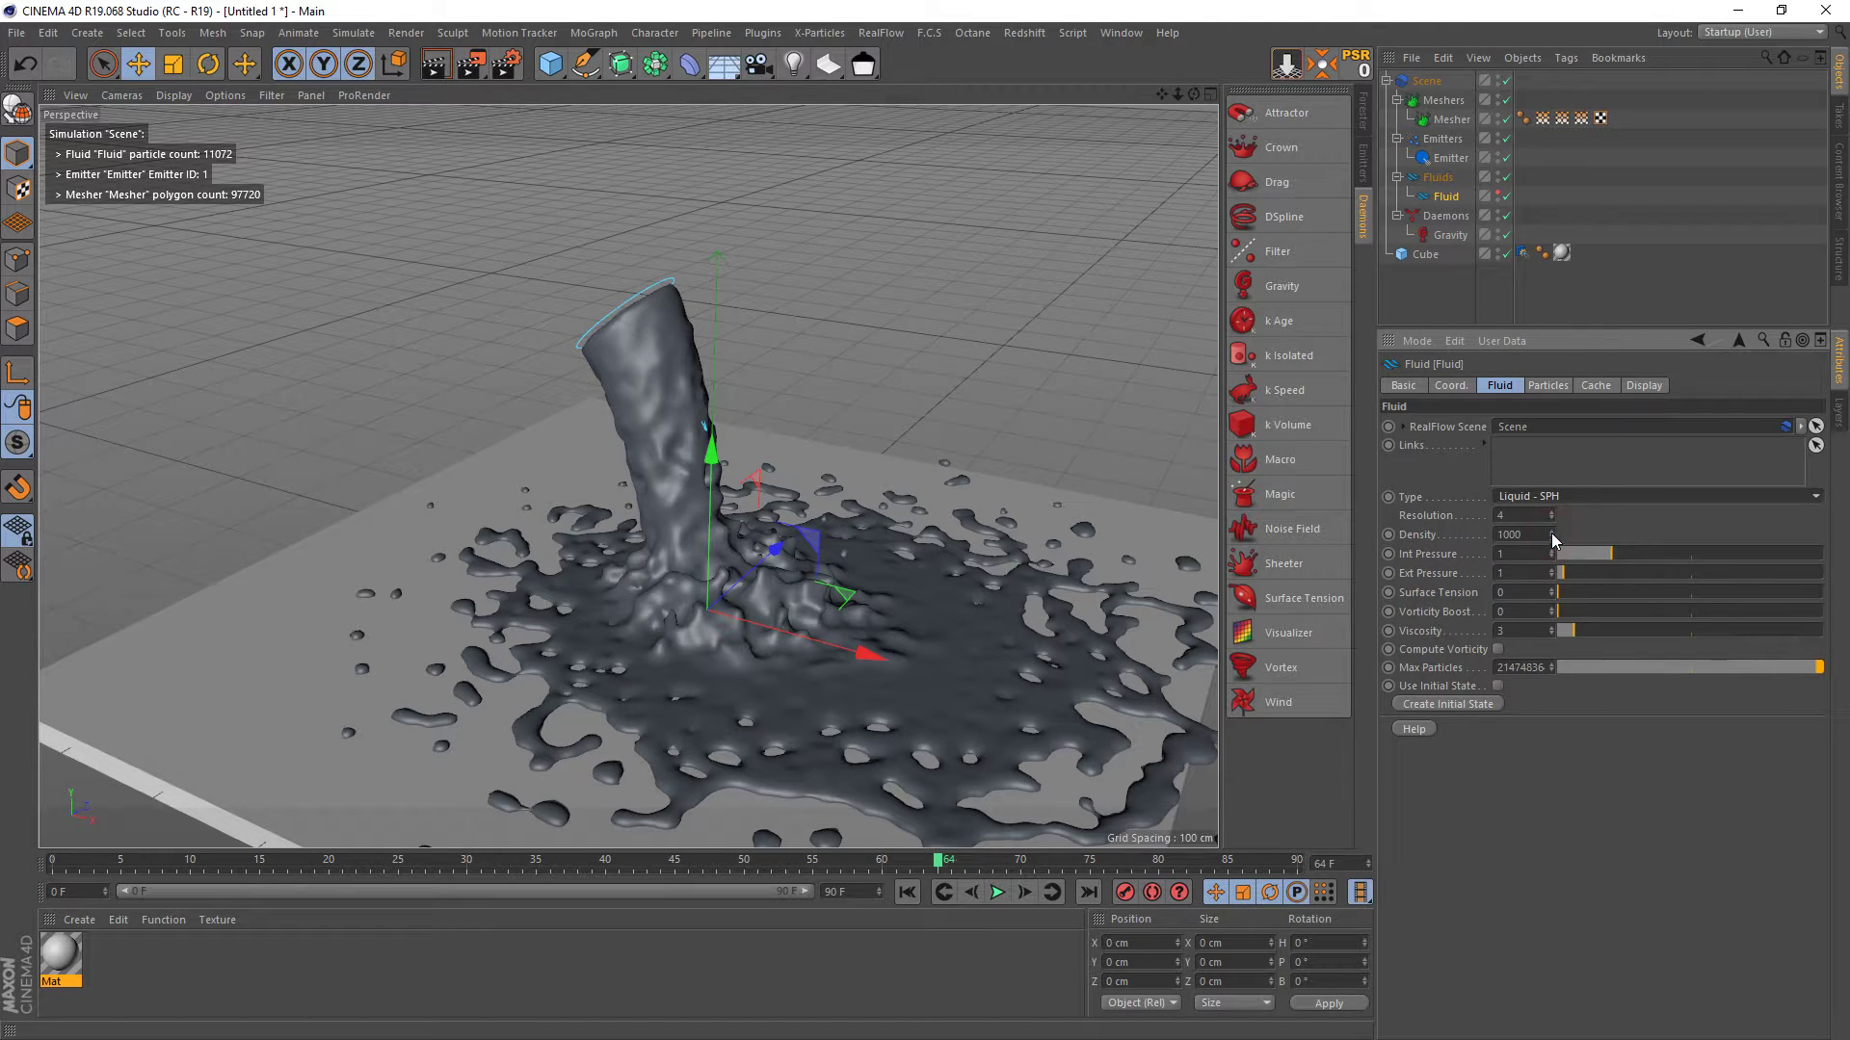
{"action": "left_click", "coordinate": [908, 891]}
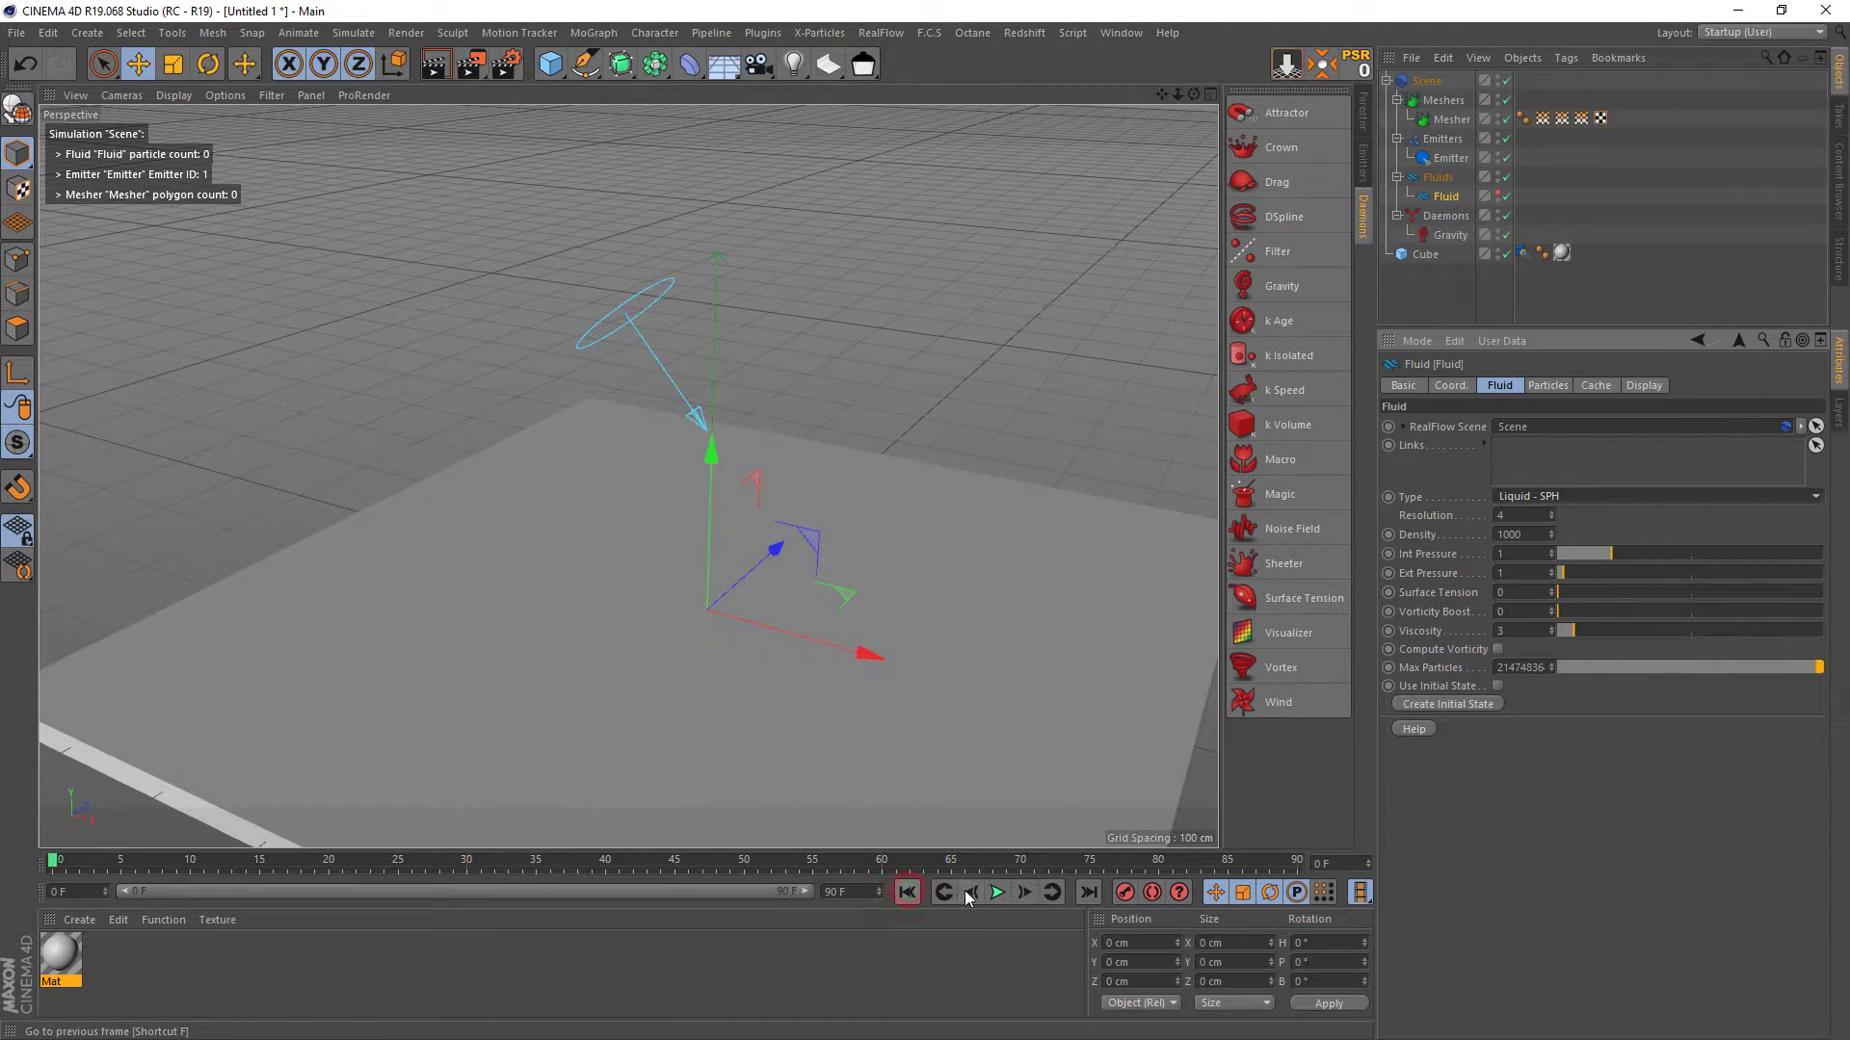
{"action": "left_click", "coordinate": [997, 892]}
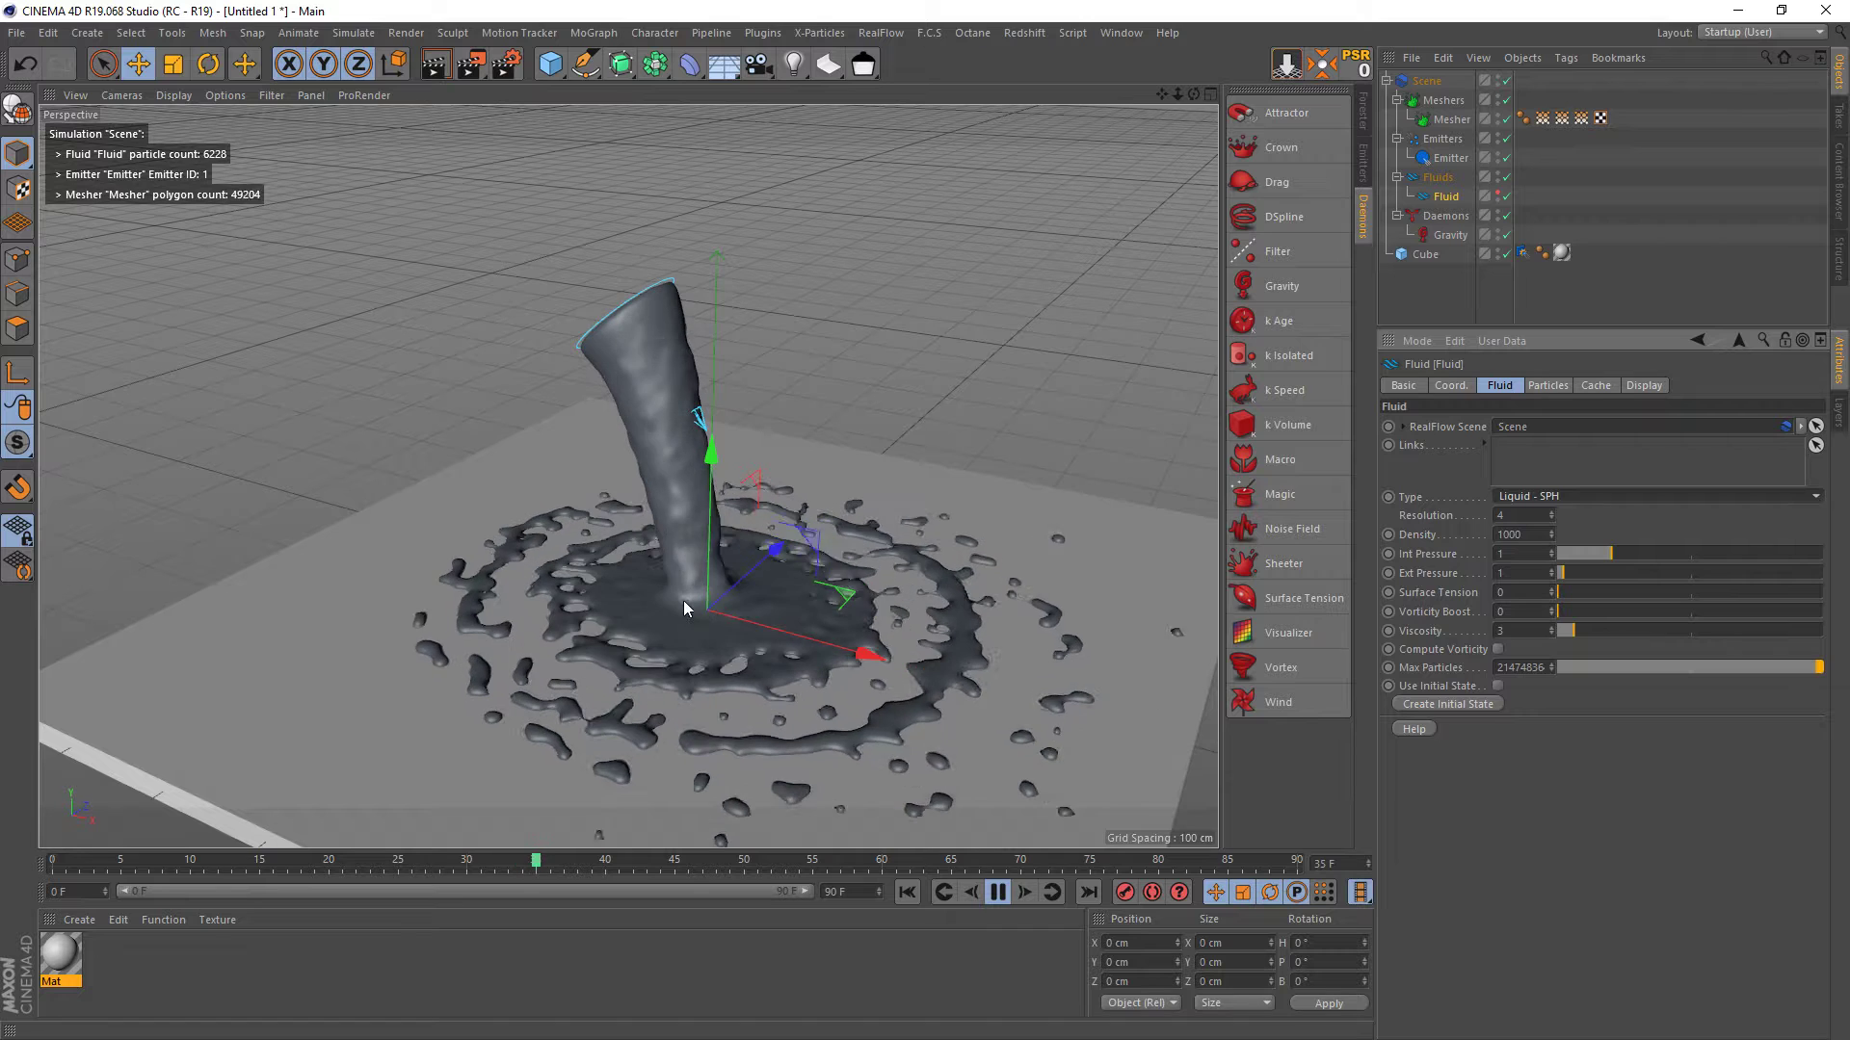
{"action": "left_click", "coordinate": [997, 892]}
{"action": "left_click", "coordinate": [1580, 495]}
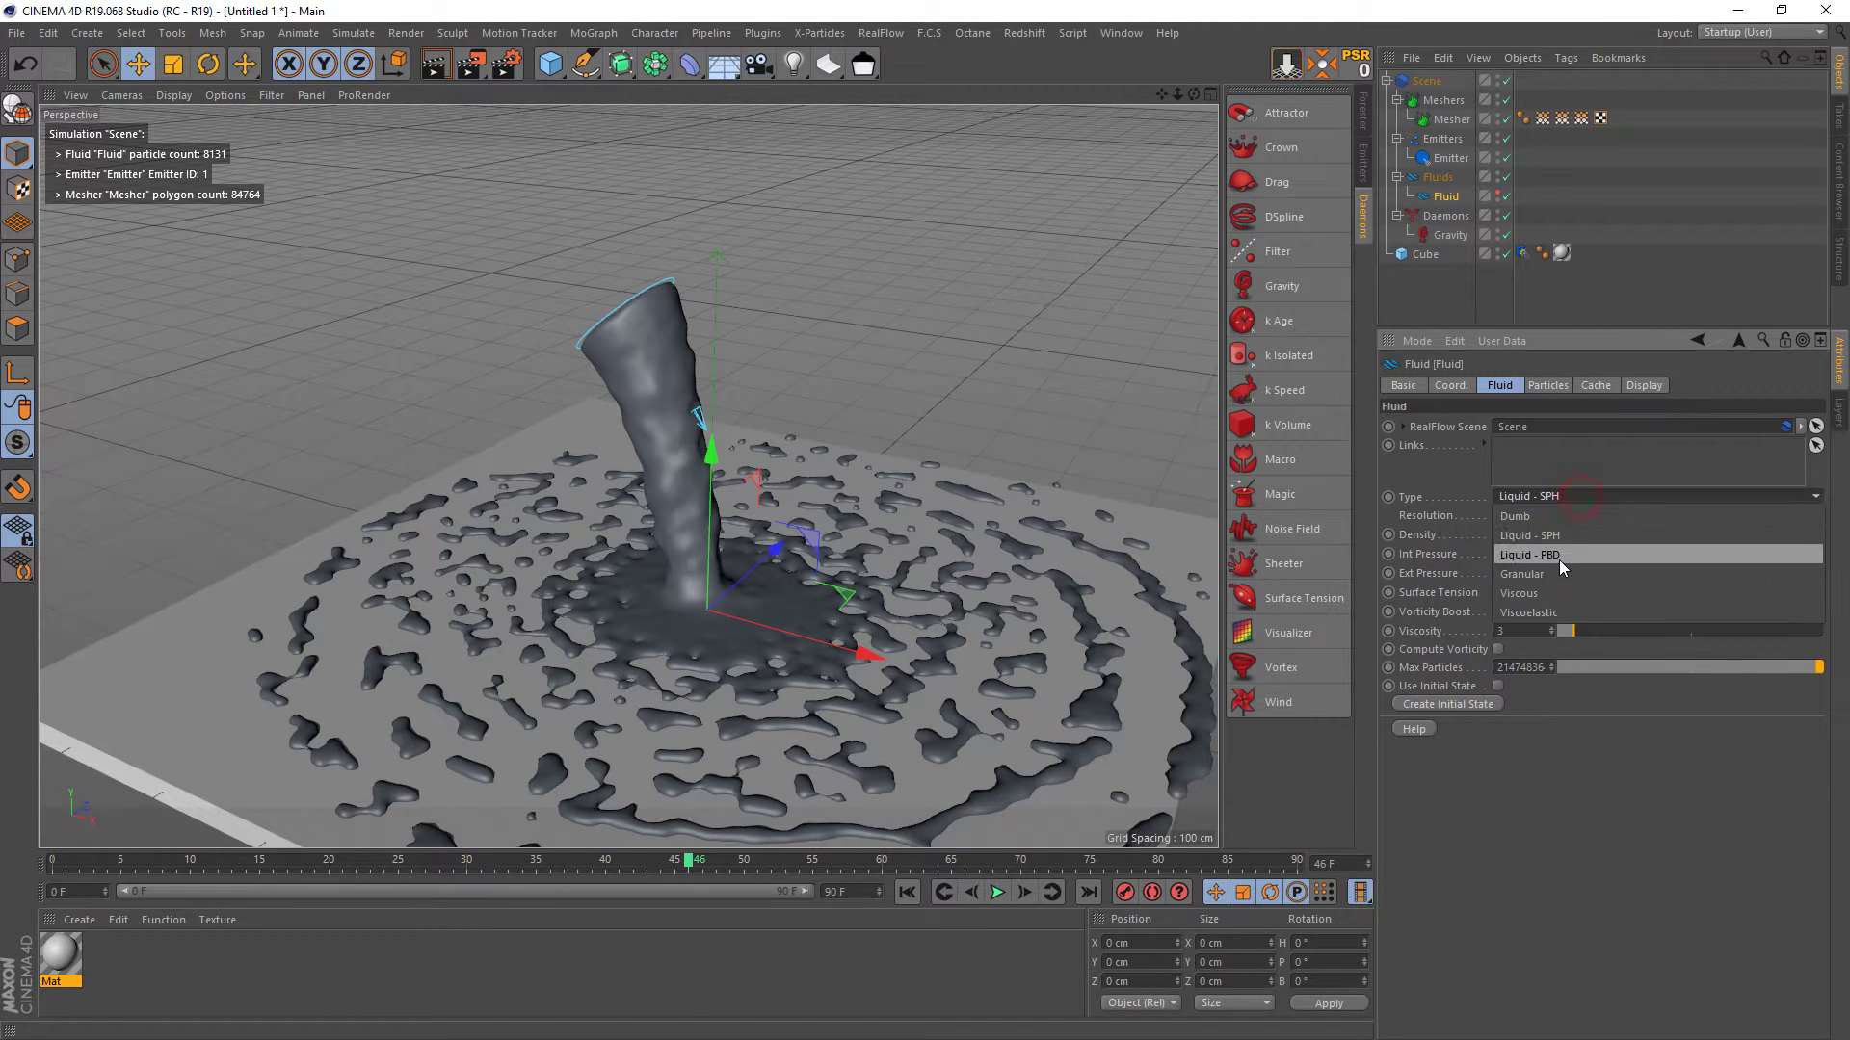
{"action": "left_click", "coordinate": [1618, 749]}
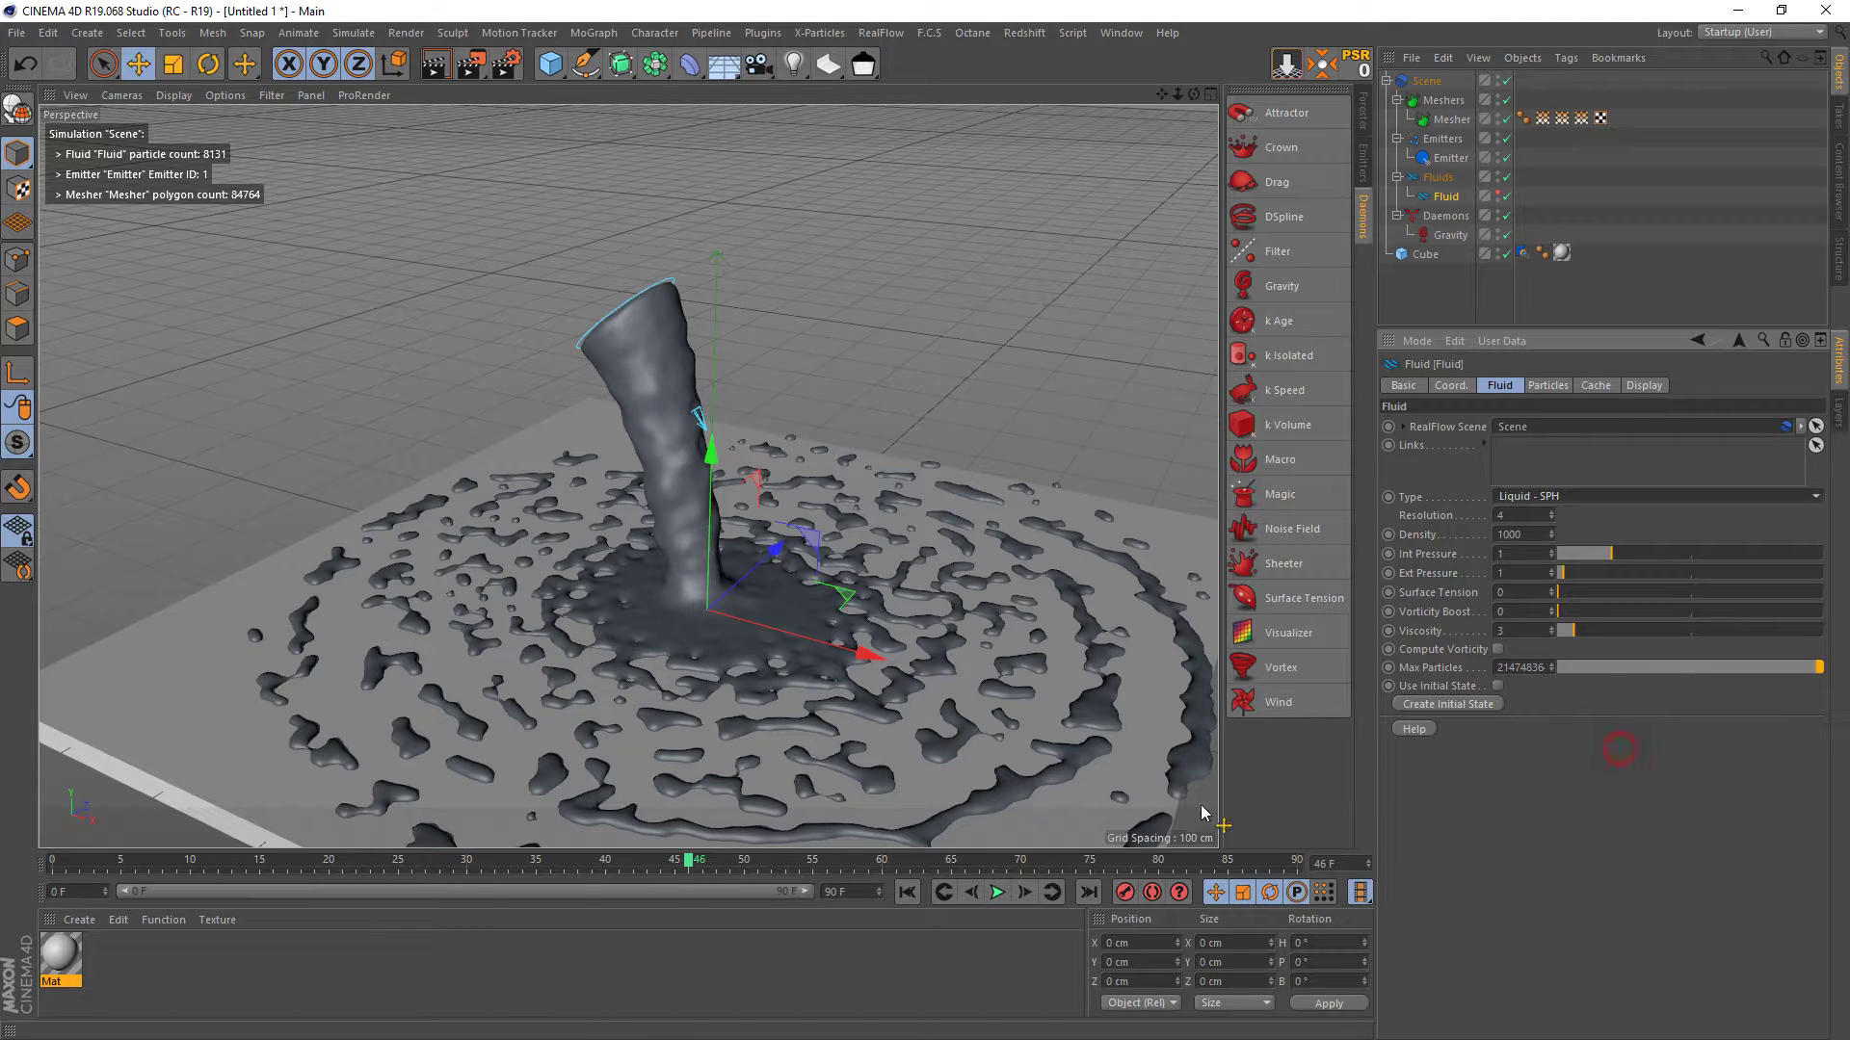
- Create a new material Mat.1 coloured red, with saturation lowered to 66%
{"action": "double_click", "coordinate": [65, 953]}
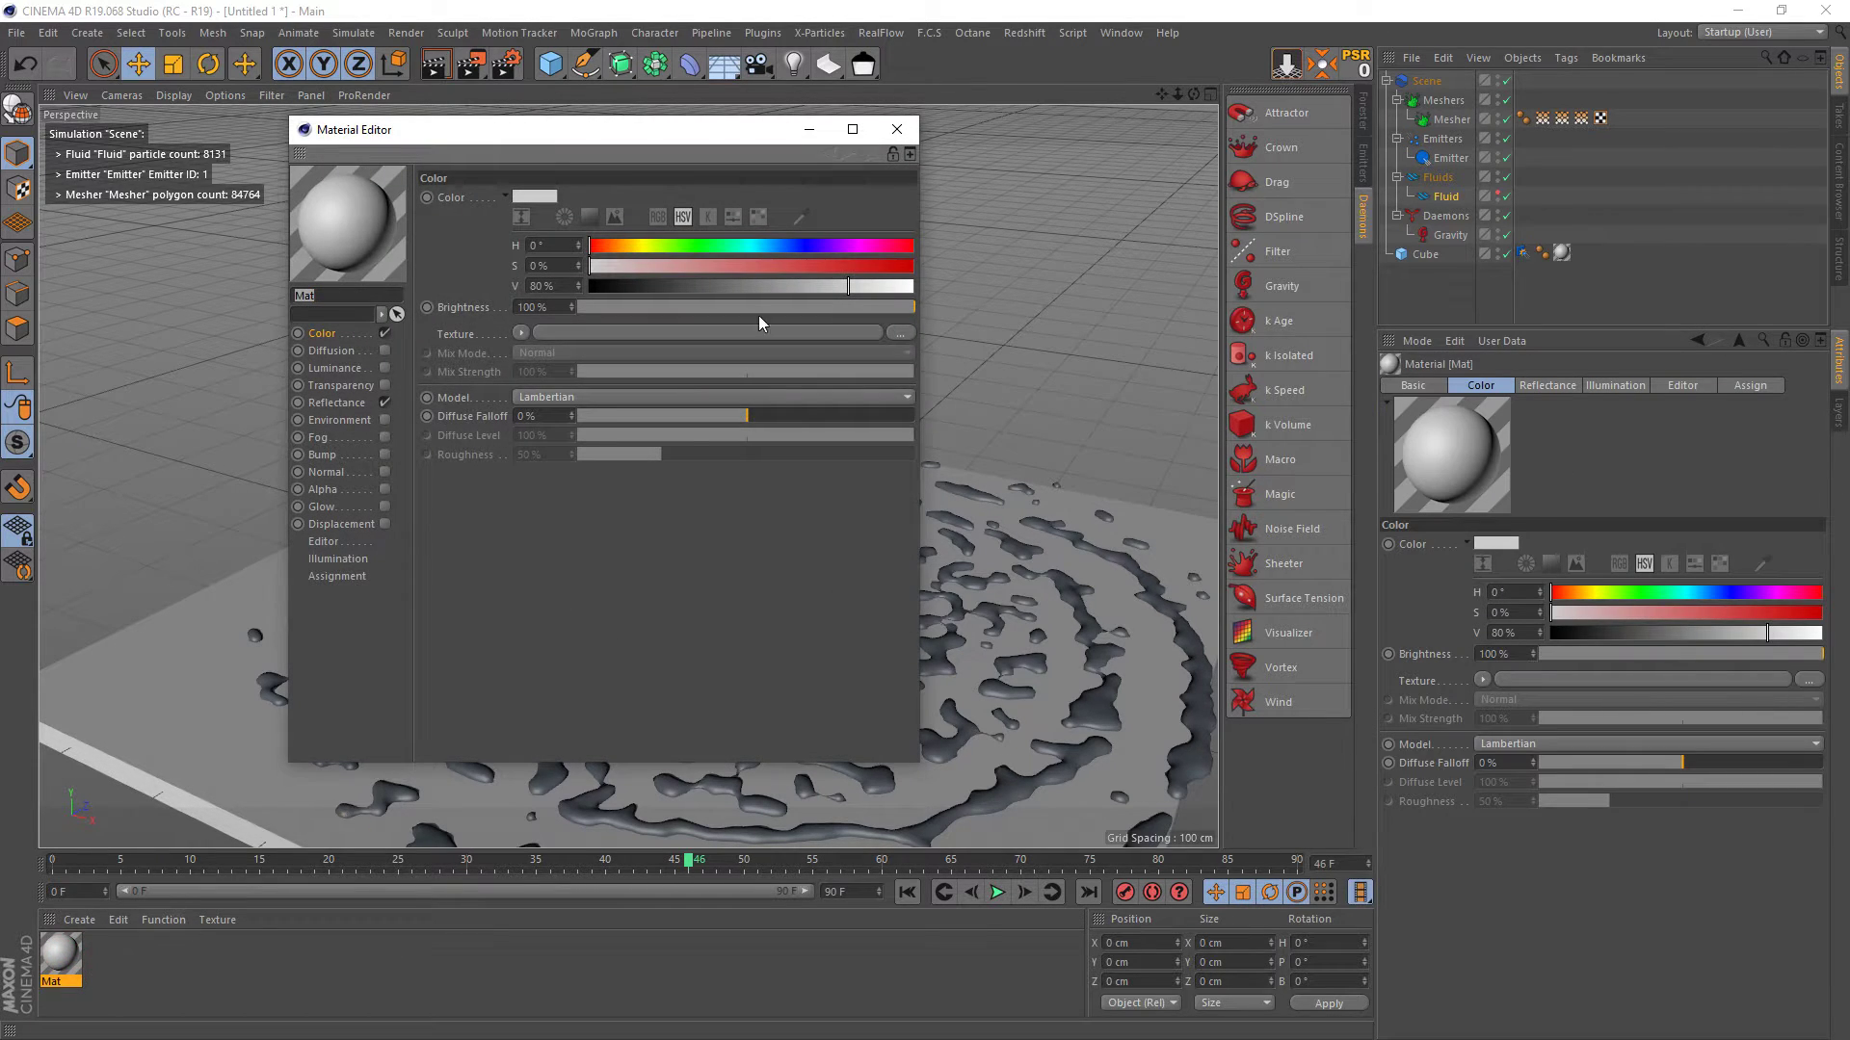
{"action": "left_click", "coordinate": [896, 129]}
{"action": "double_click", "coordinate": [128, 954]}
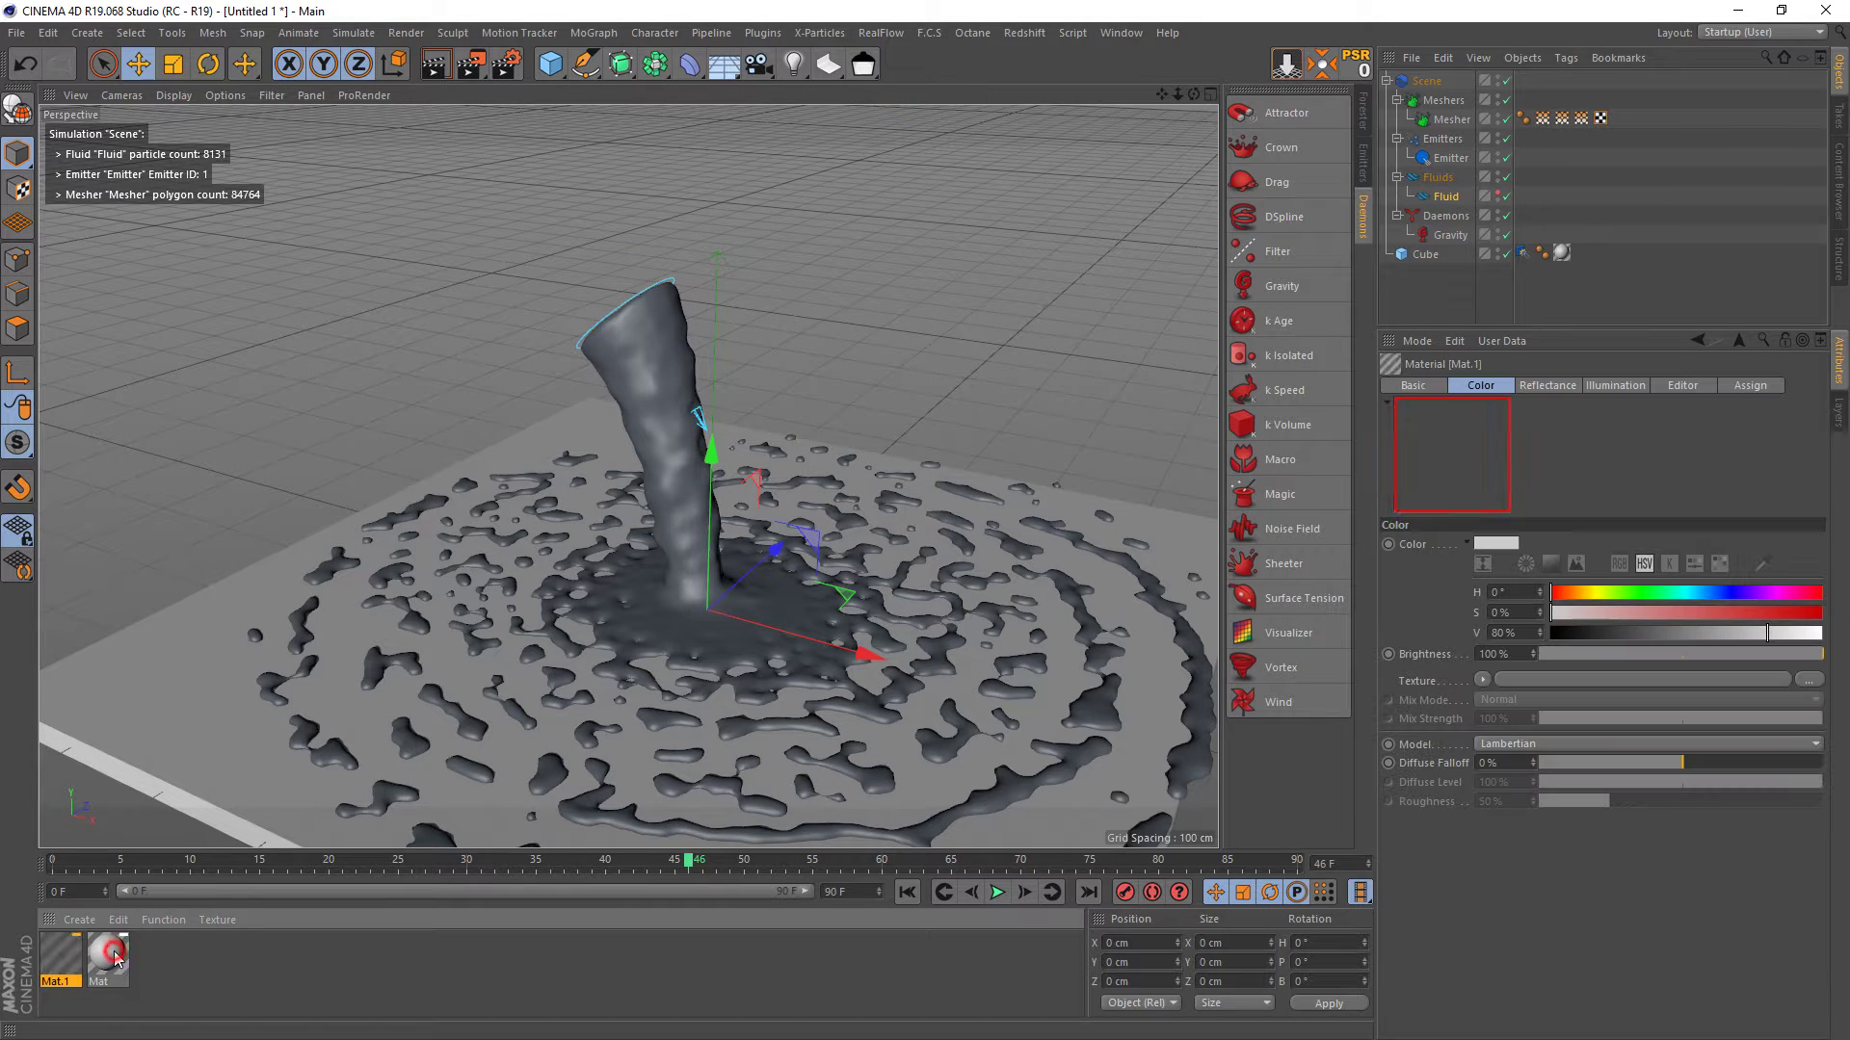
{"action": "double_click", "coordinate": [113, 959]}
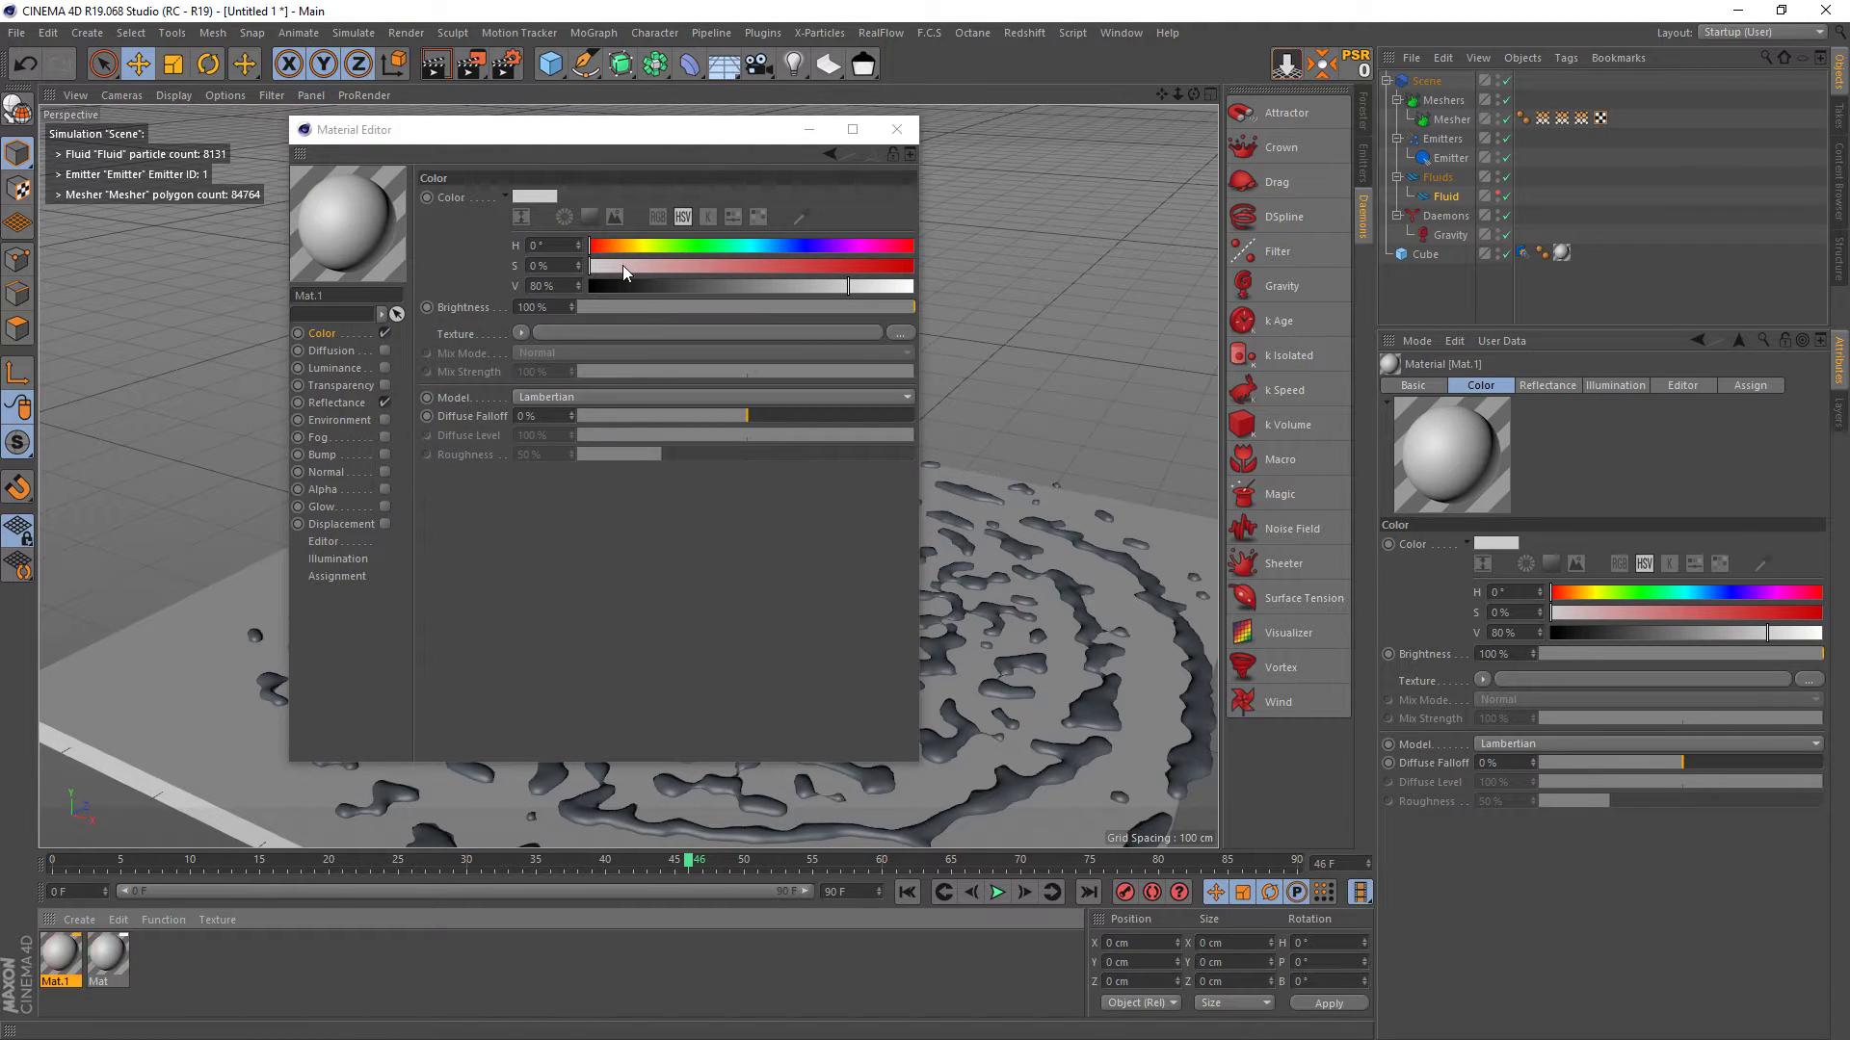
{"action": "left_click_drag", "start_coordinate": [771, 264], "coordinate": [829, 272]}
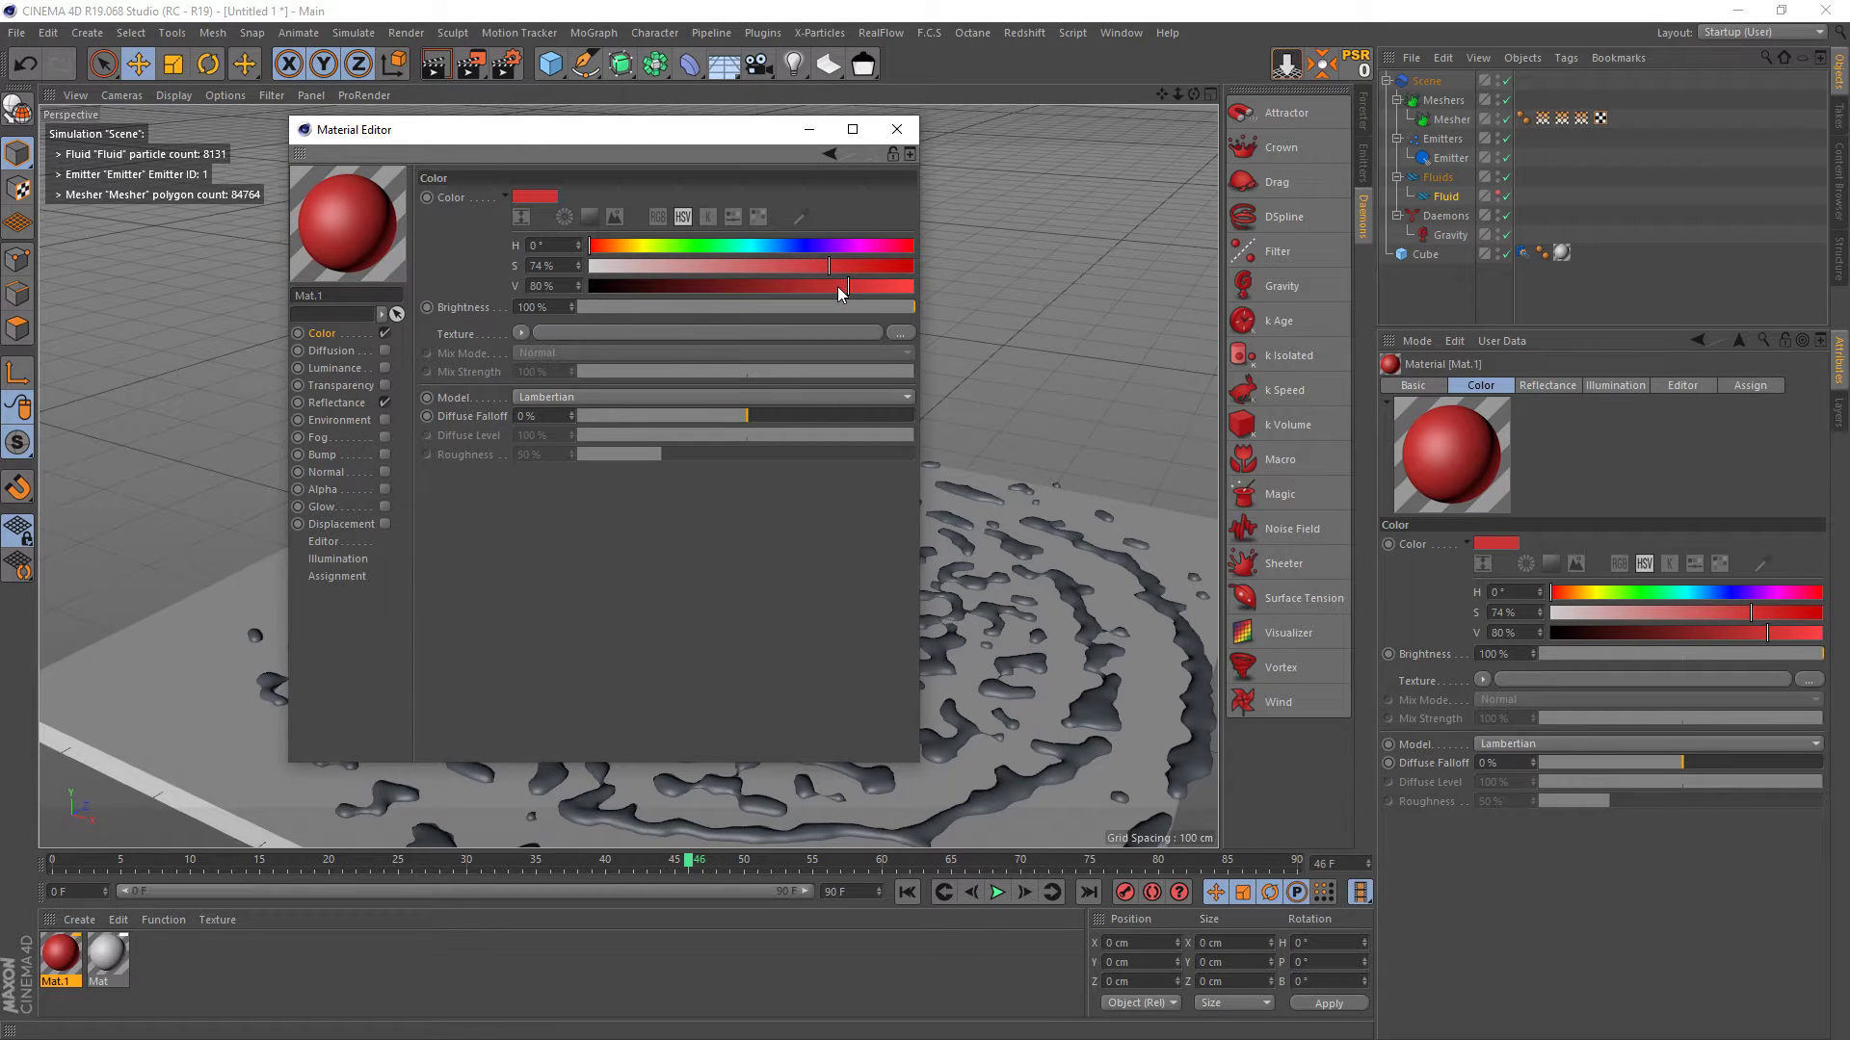
{"action": "left_click", "coordinate": [806, 266]}
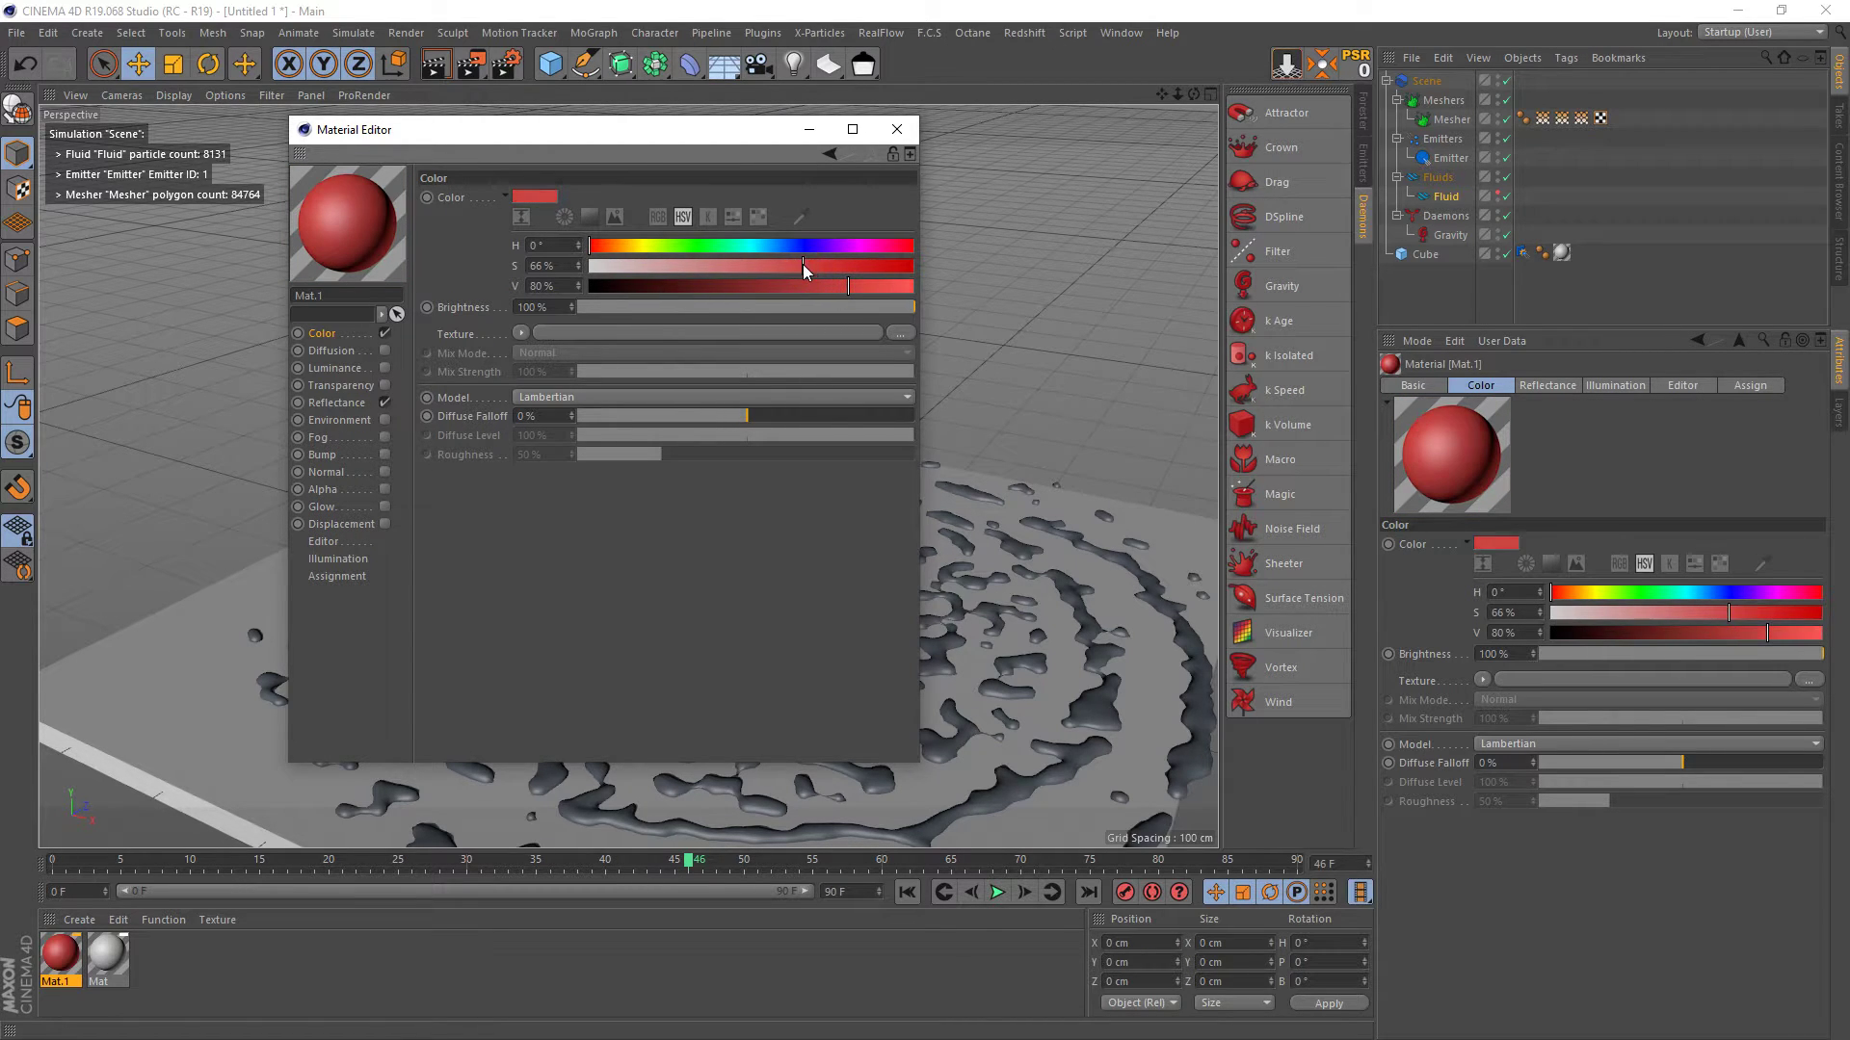
{"action": "left_click", "coordinate": [897, 129]}
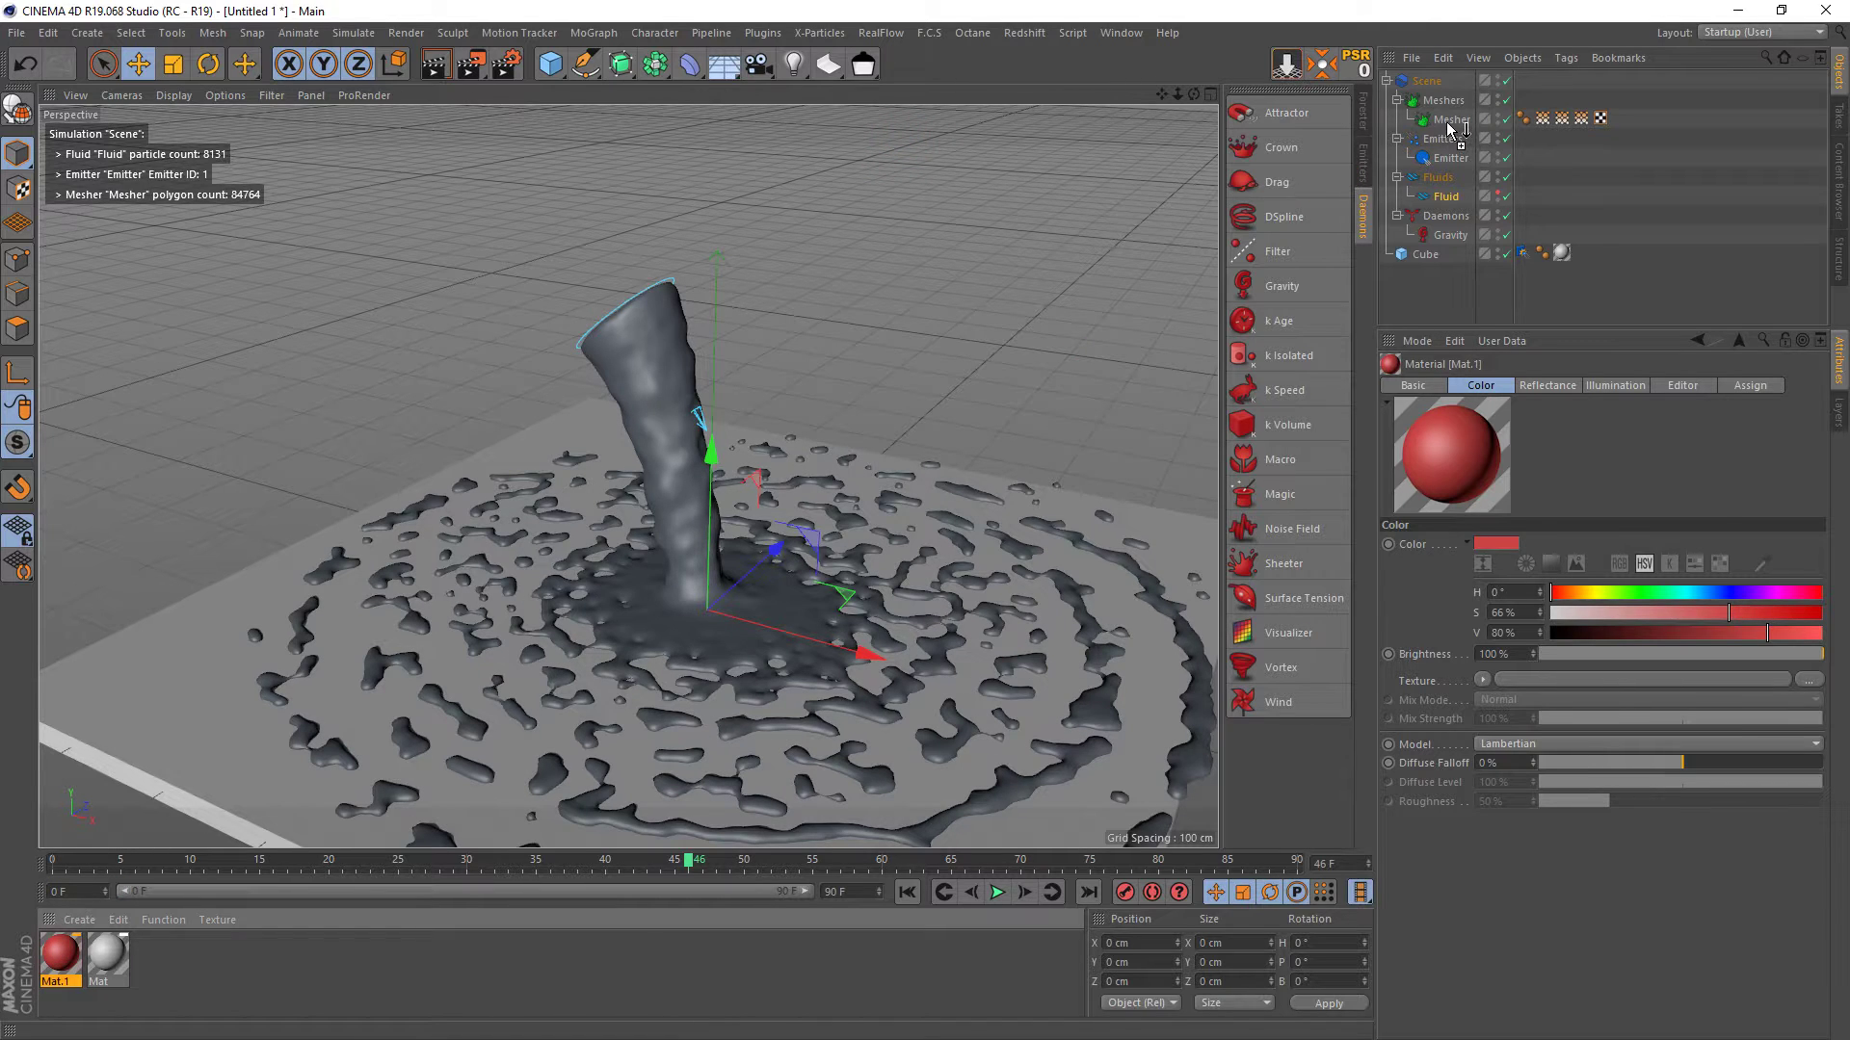
- Apply Mat.1 to the fluid Mesher and replay the pour from the first frame
{"action": "left_click_drag", "start_coordinate": [60, 954], "coordinate": [1450, 119]}
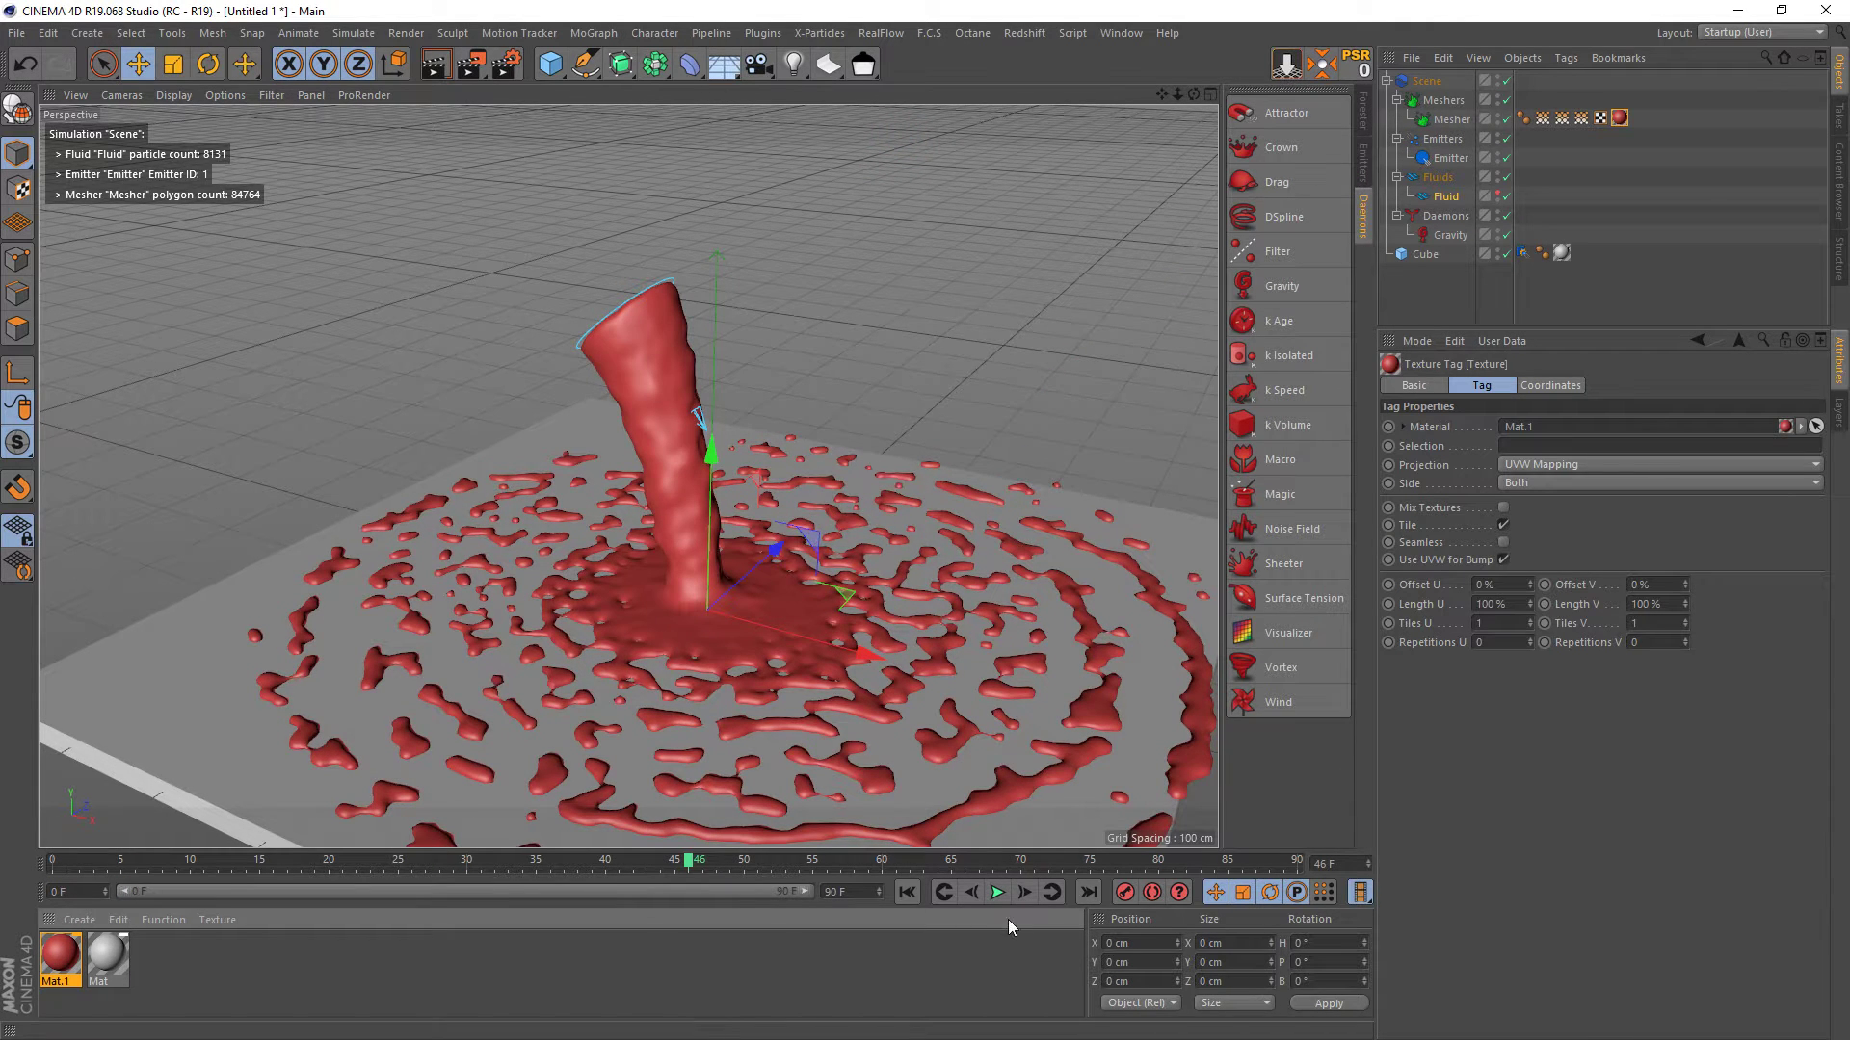
{"action": "left_click", "coordinate": [916, 892]}
{"action": "left_click", "coordinate": [998, 892]}
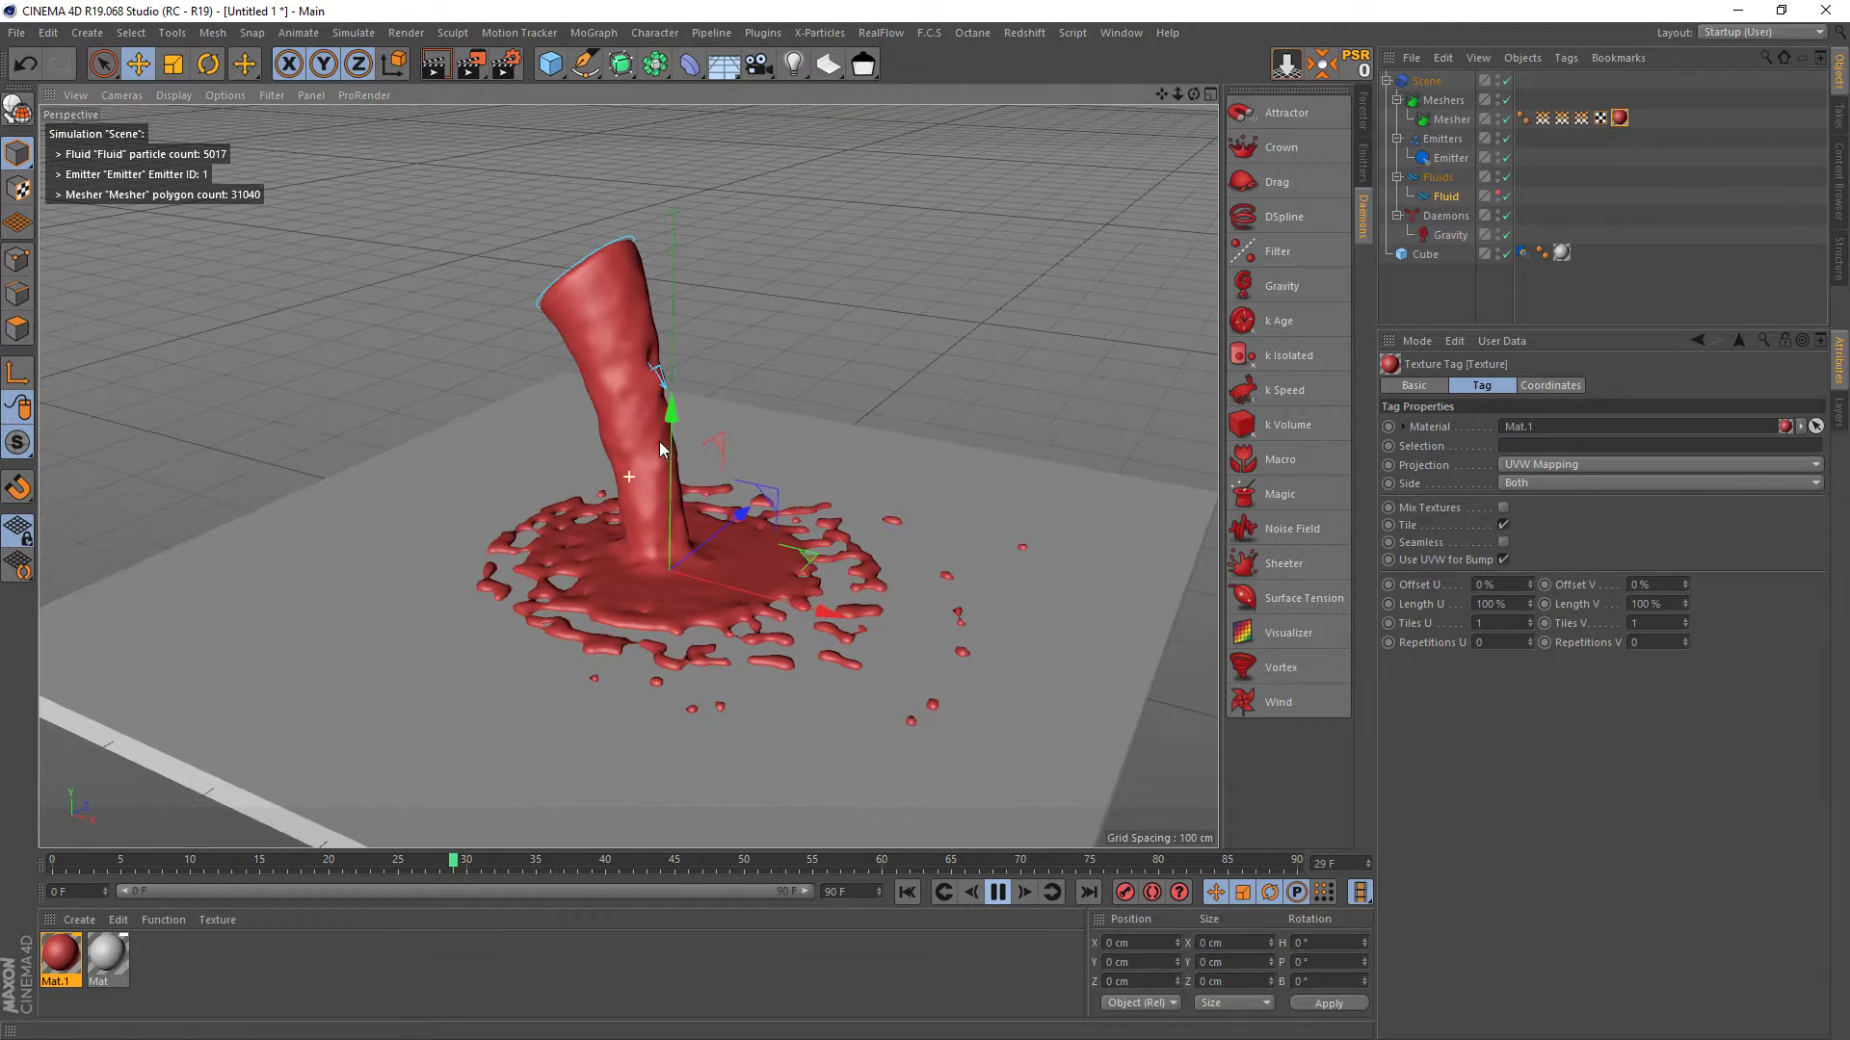
{"action": "scroll", "coordinate": [691, 447], "scroll_direction": "up", "scroll_amount": 5}
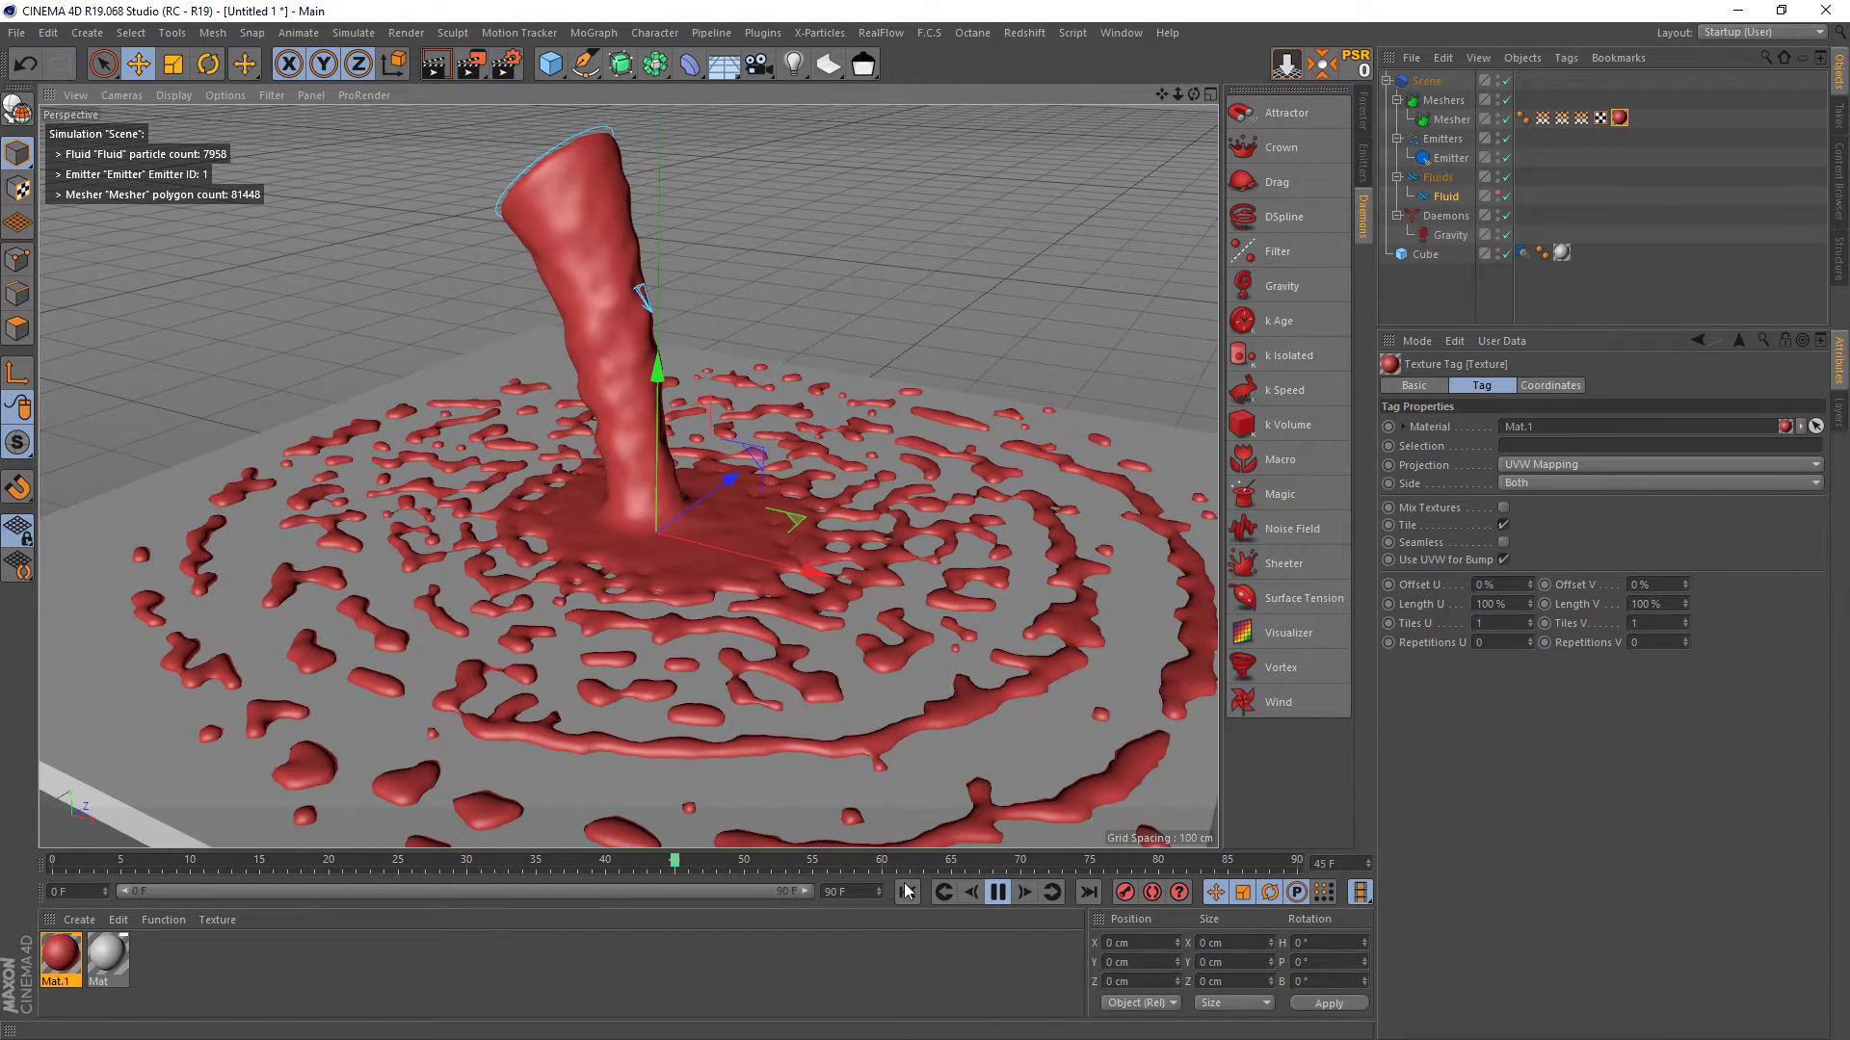
{"action": "left_click", "coordinate": [998, 894]}
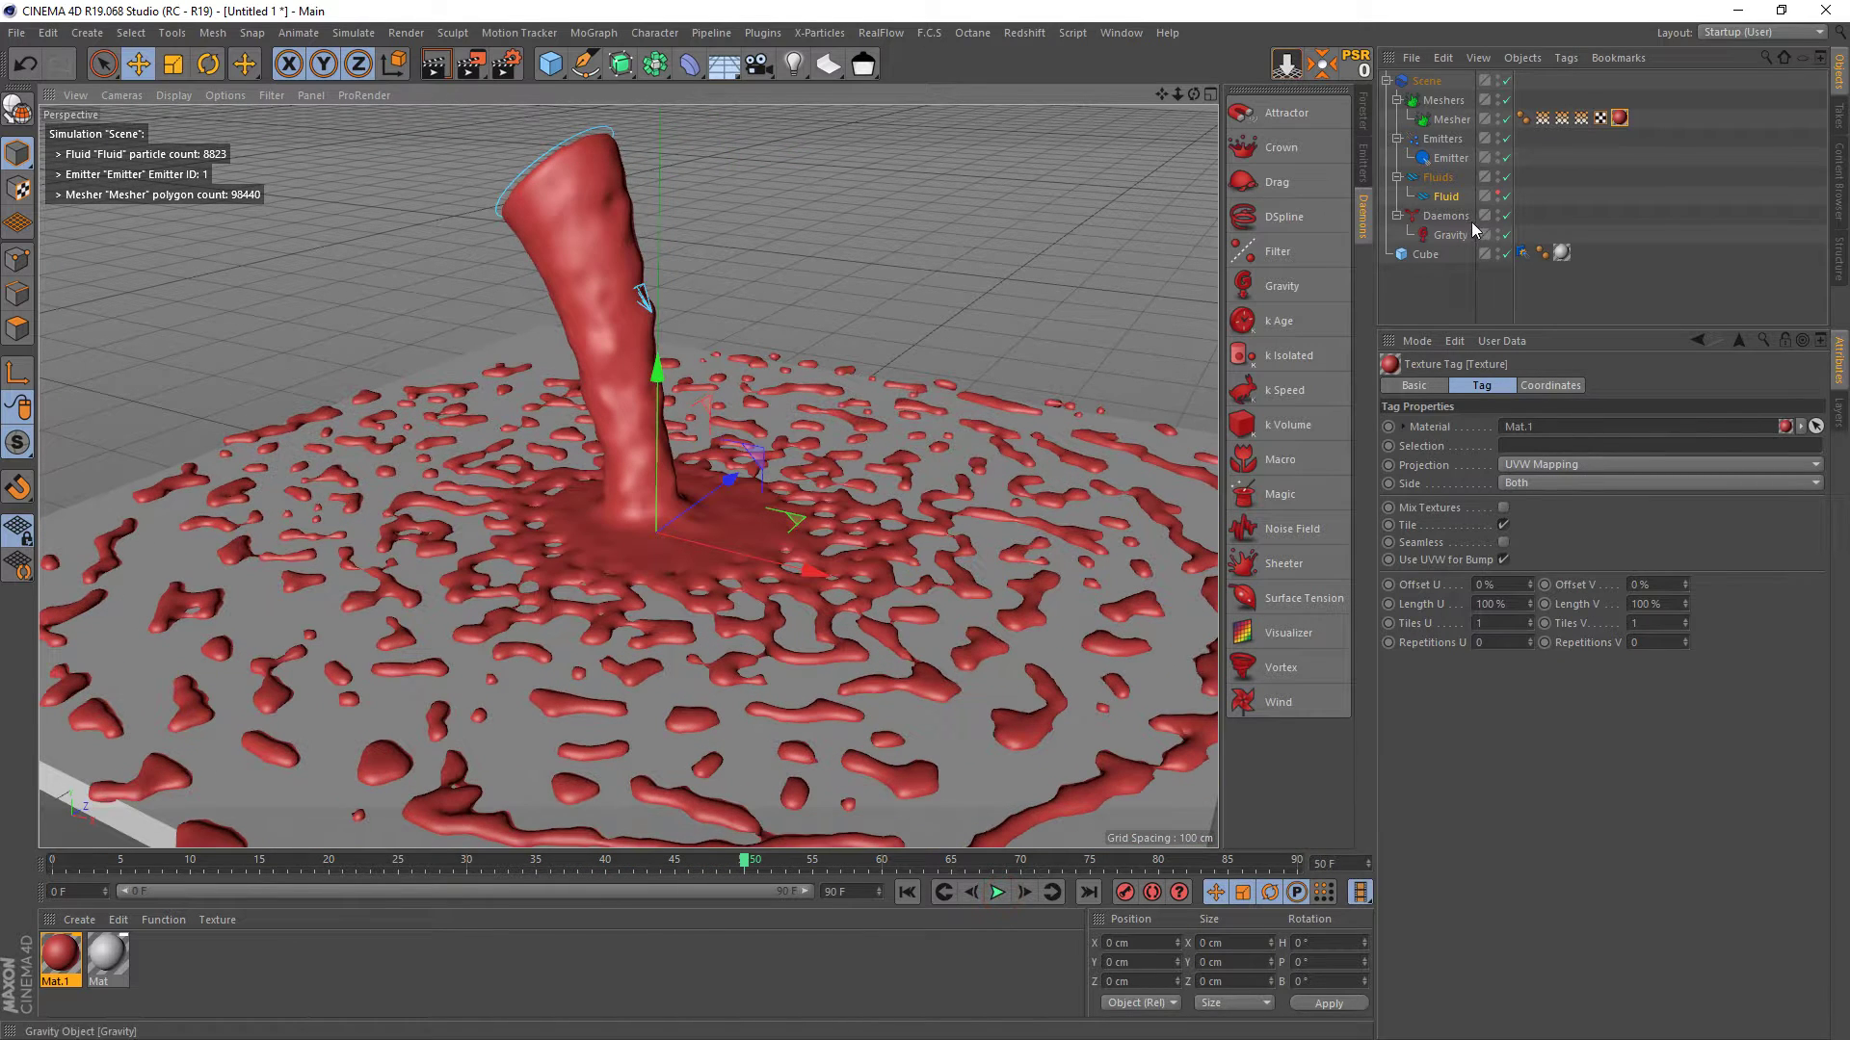
{"action": "left_click", "coordinate": [1449, 196]}
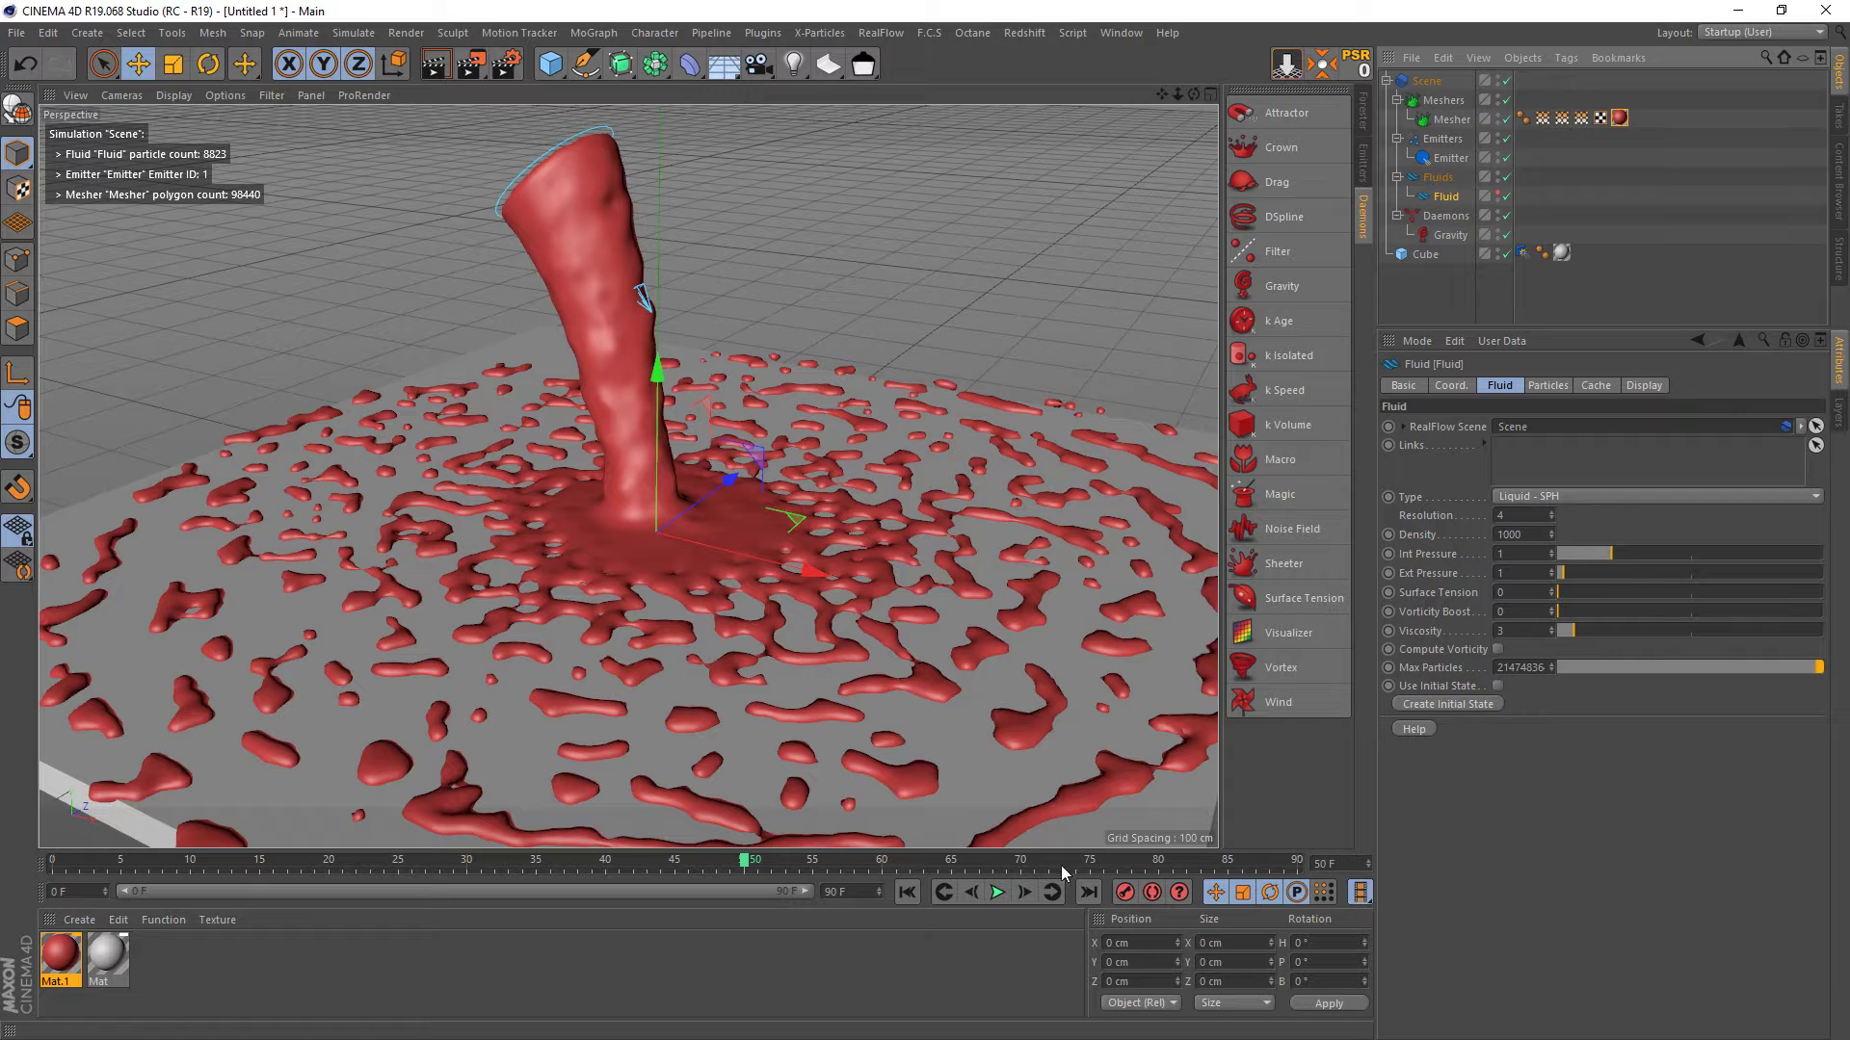
- Pause the pour and review Int Pressure, Surface Tension and Viscosity (3) on the fluid
{"action": "left_click", "coordinate": [998, 894]}
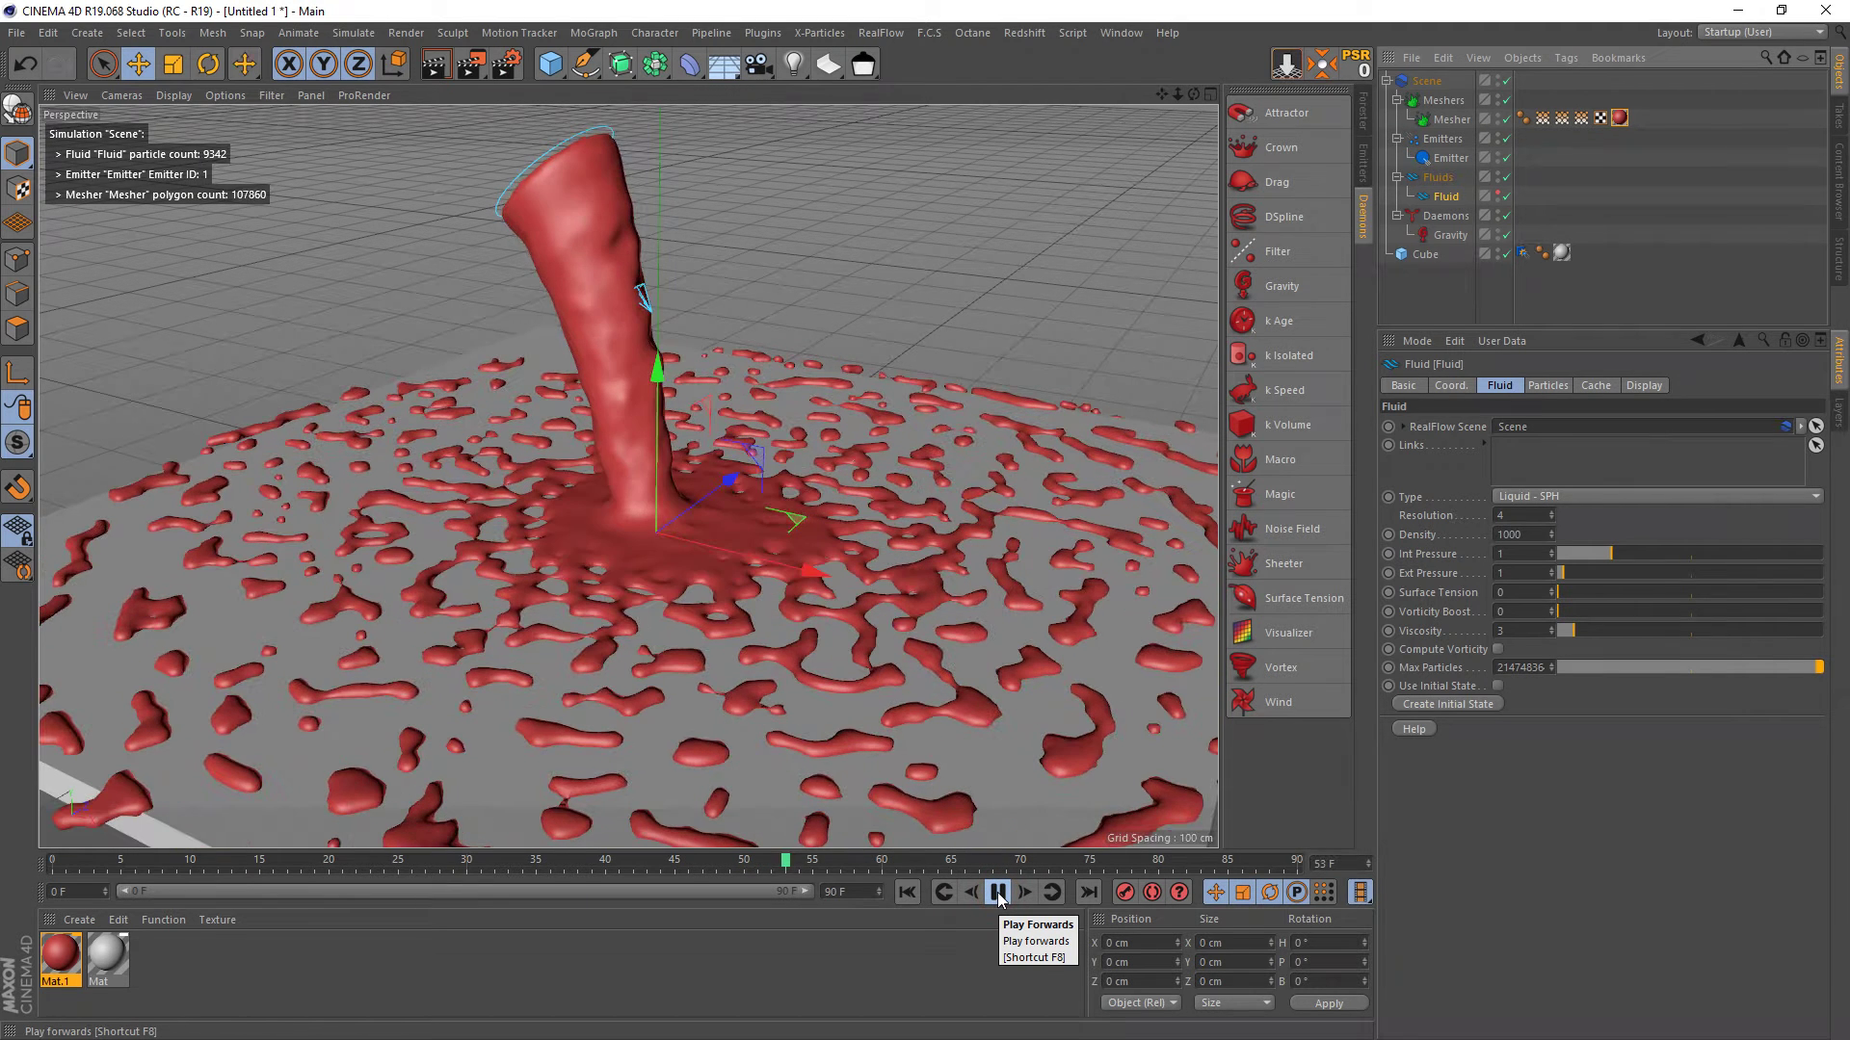
{"action": "left_click", "coordinate": [998, 894]}
{"action": "left_click", "coordinate": [1565, 495]}
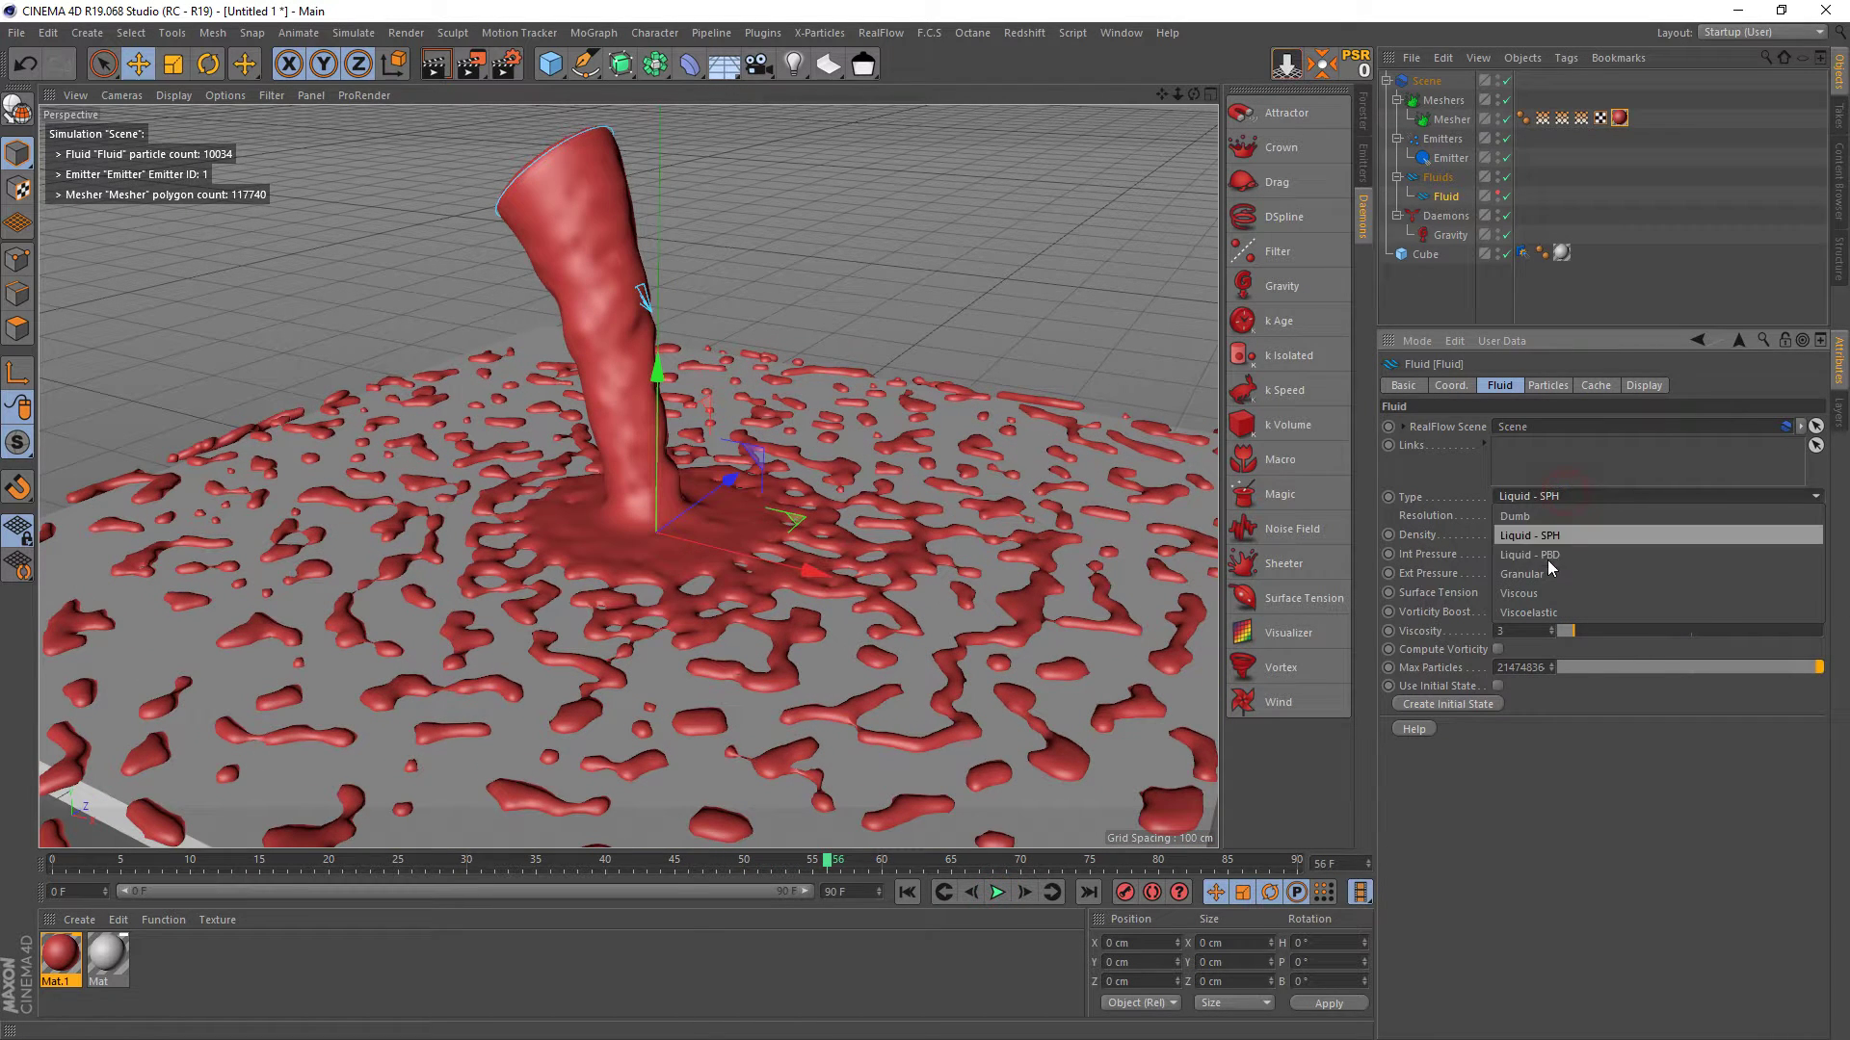
{"action": "left_click", "coordinate": [1561, 478]}
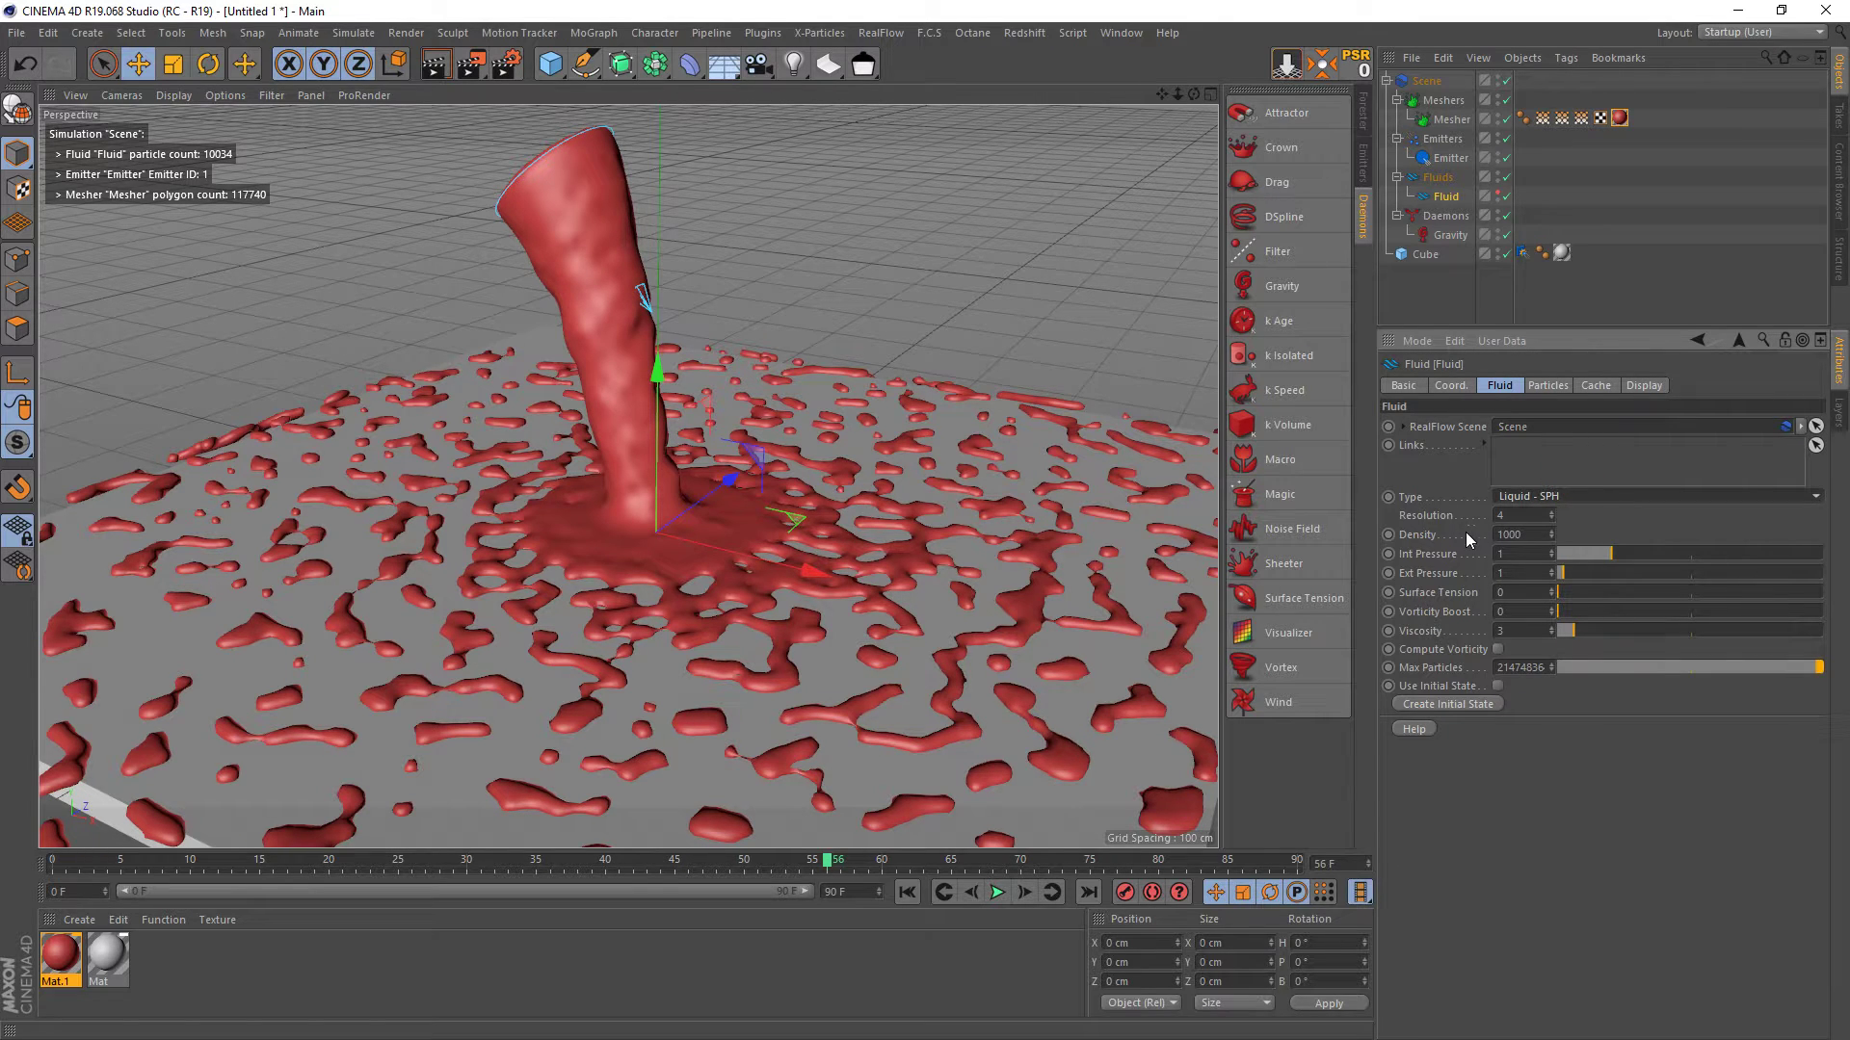
{"action": "left_click", "coordinate": [1514, 554]}
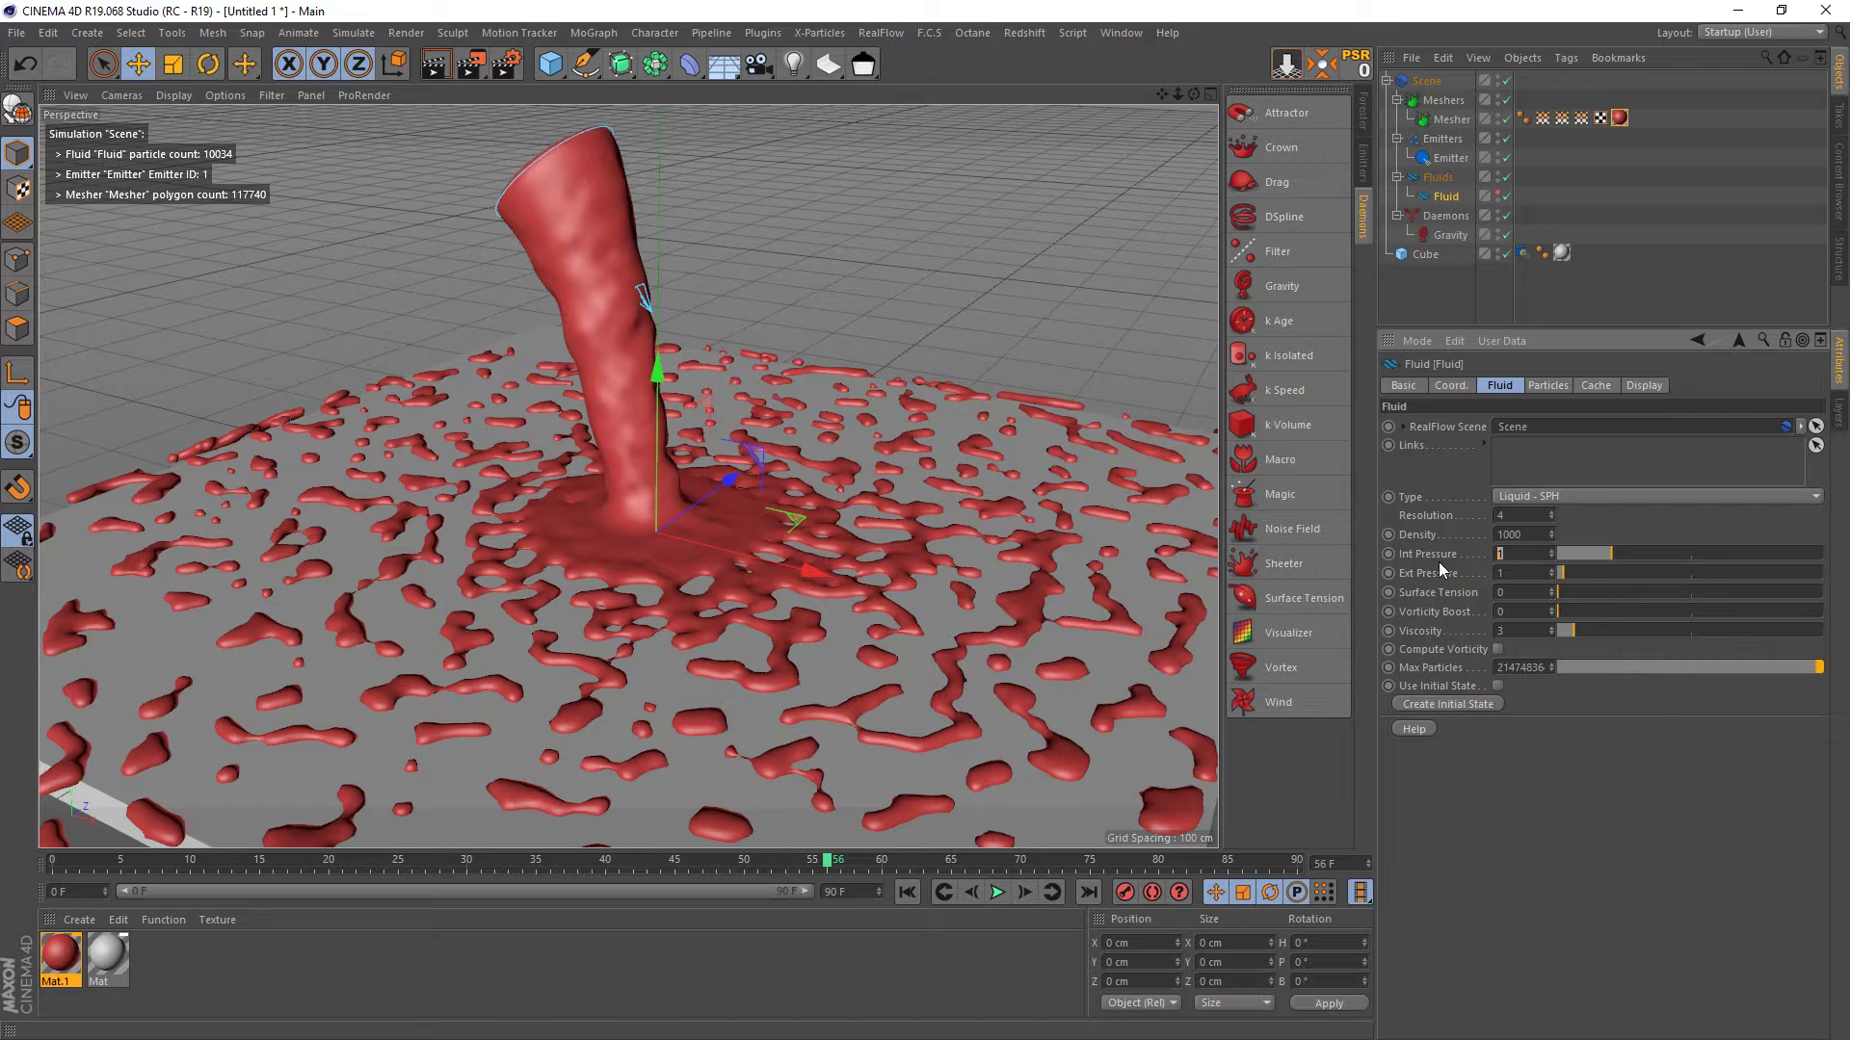
{"action": "left_click", "coordinate": [1516, 553]}
{"action": "left_click", "coordinate": [1518, 592]}
{"action": "left_click", "coordinate": [1426, 633]}
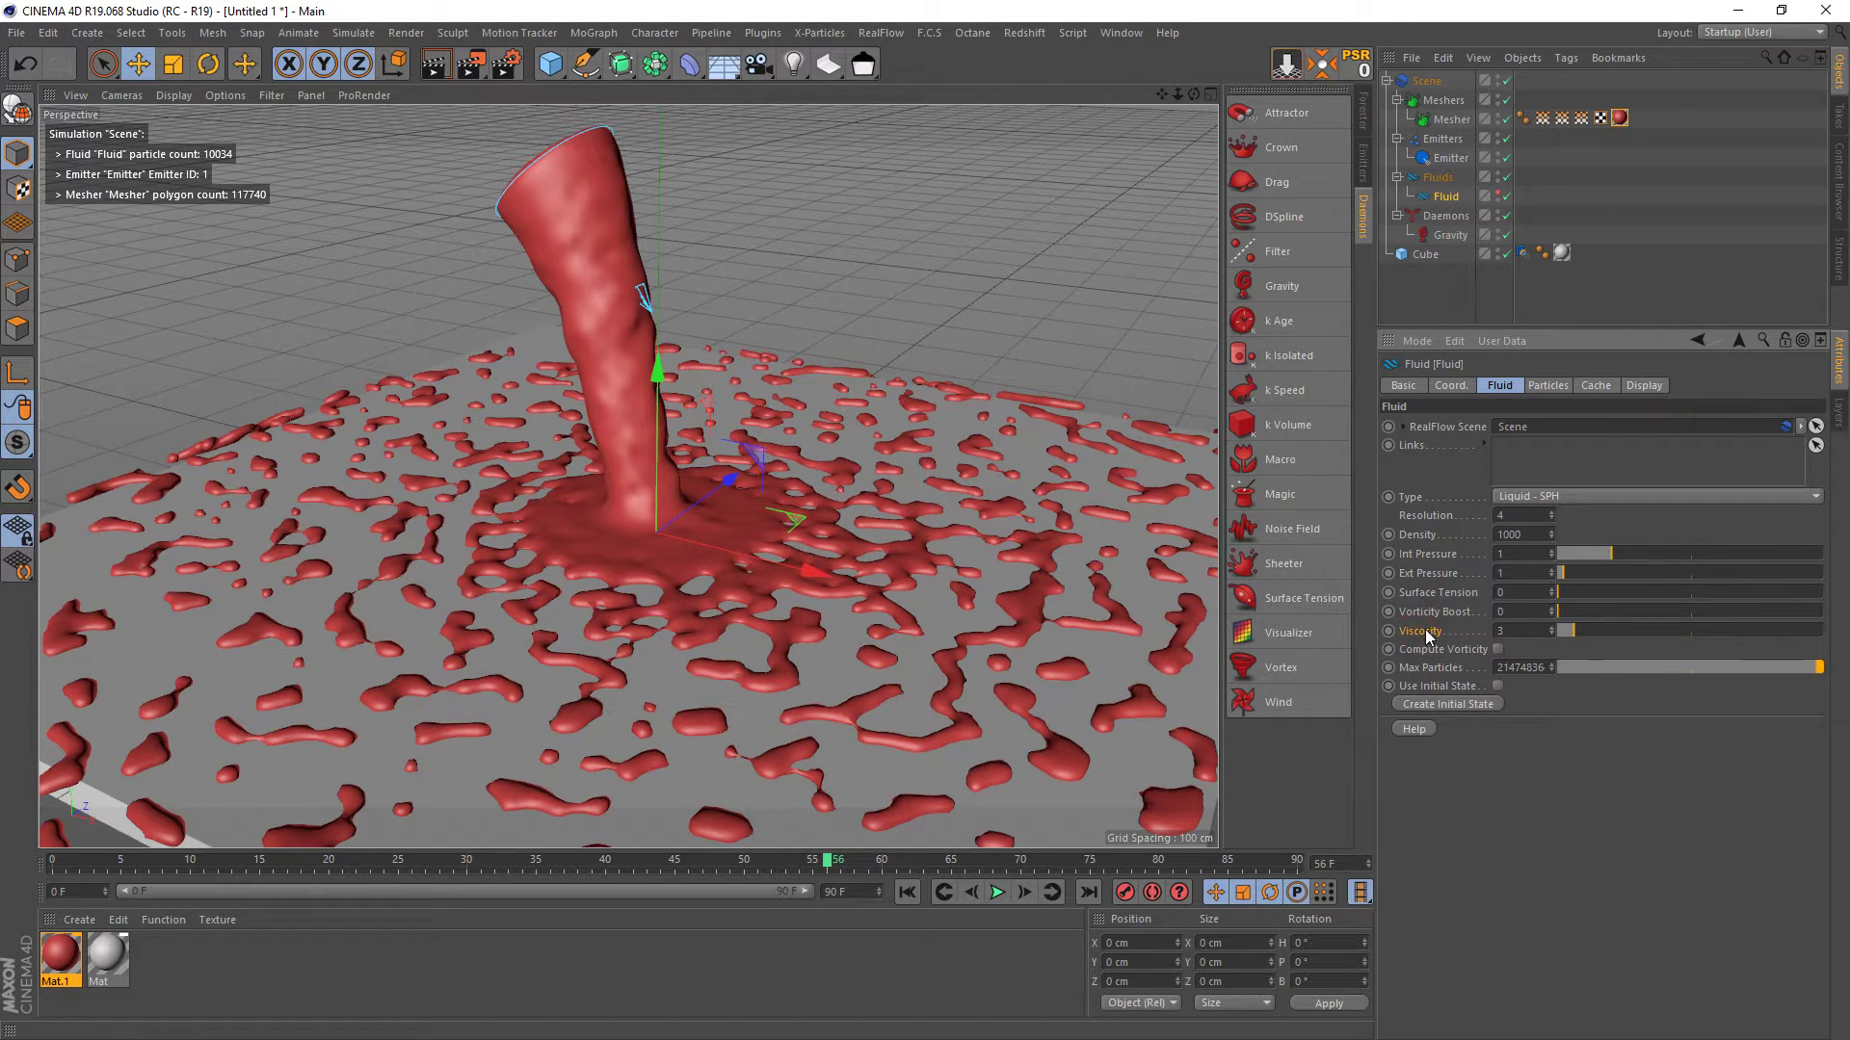
- Try Liquid - PBD as the fluid type, then switch back to Liquid - SPH
{"action": "left_click", "coordinate": [1546, 498]}
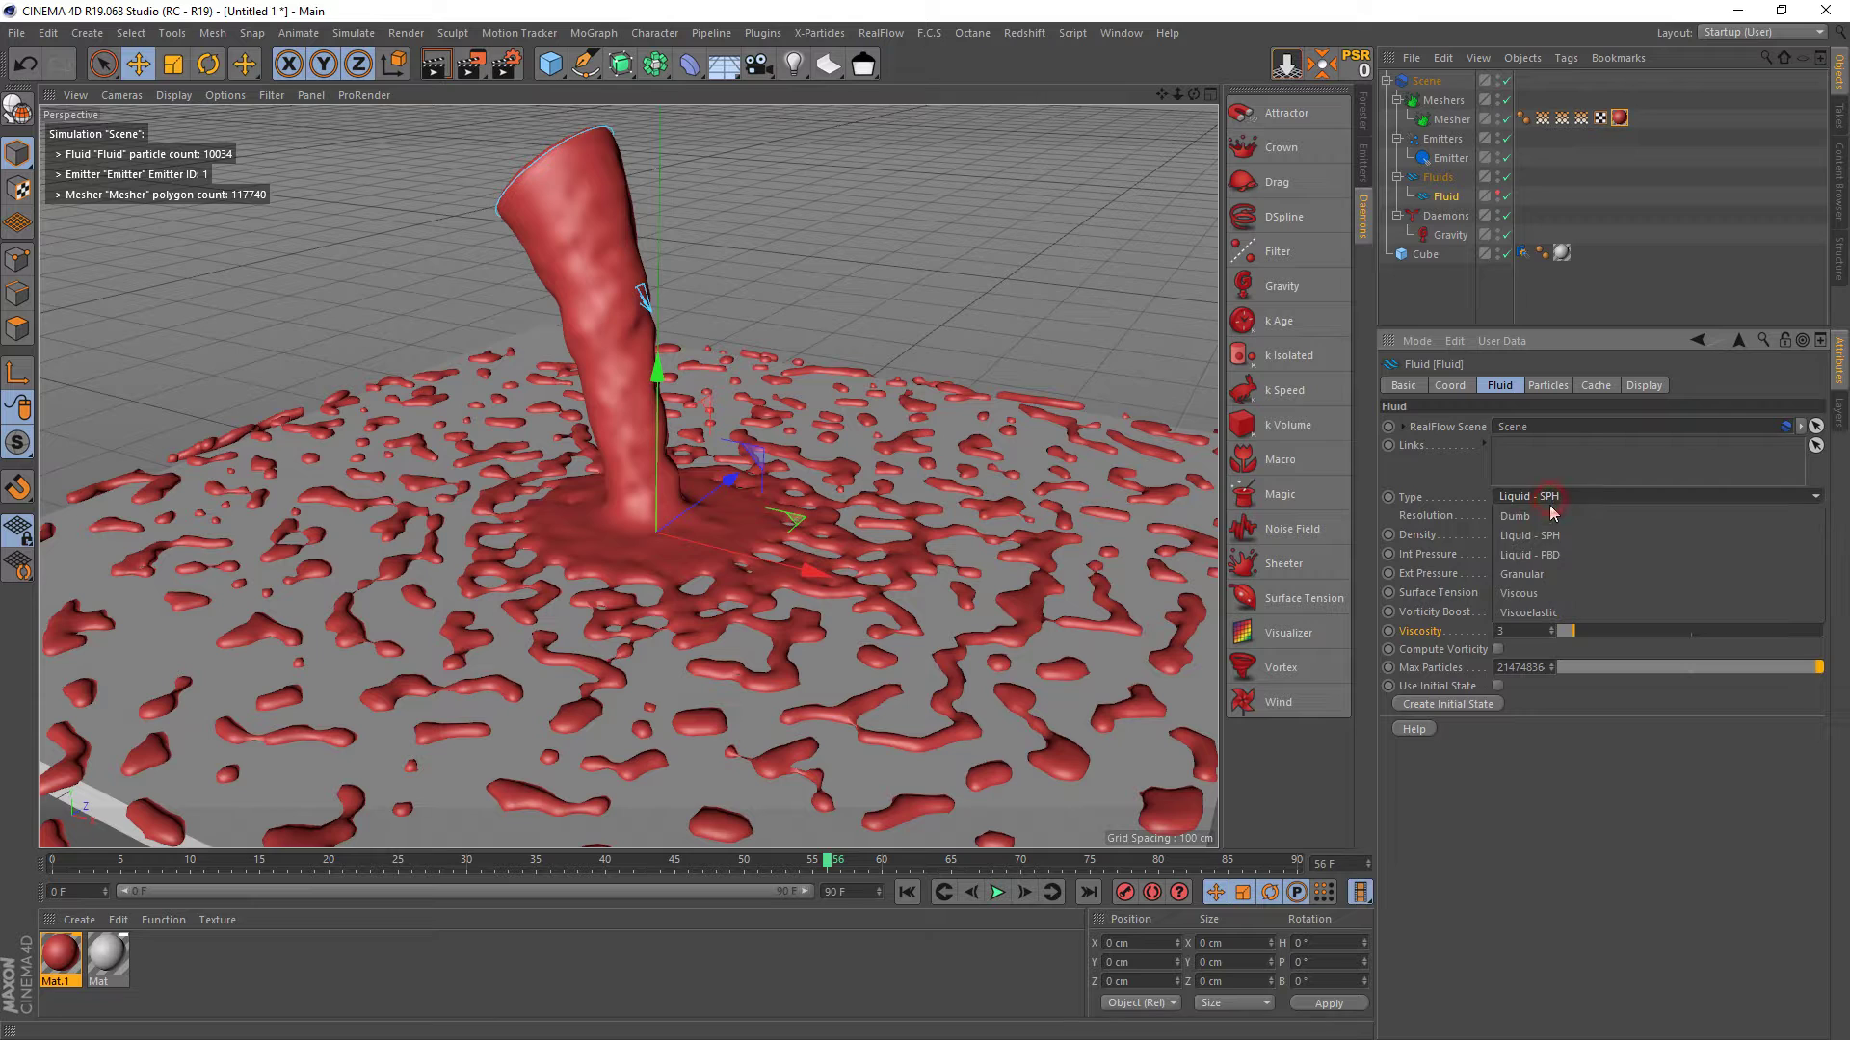
{"action": "left_click", "coordinate": [1556, 558]}
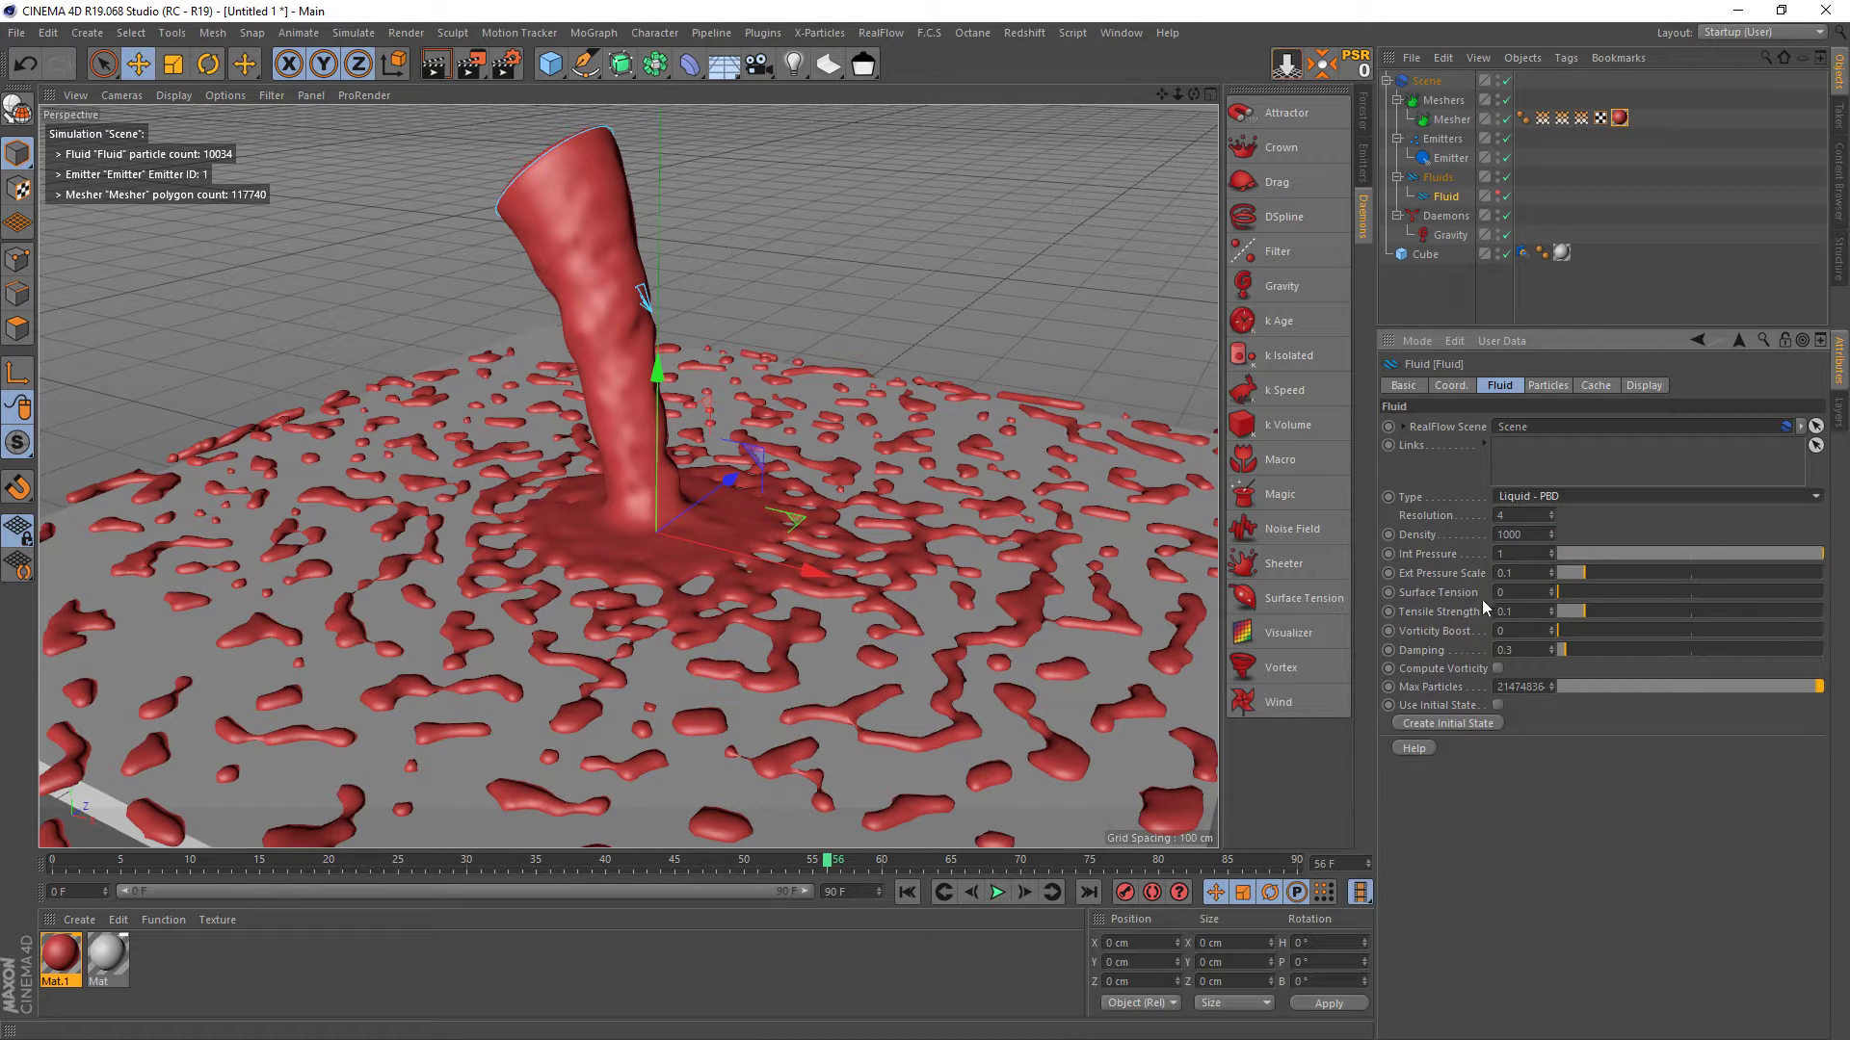
{"action": "left_click", "coordinate": [1556, 497]}
{"action": "left_click", "coordinate": [1553, 534]}
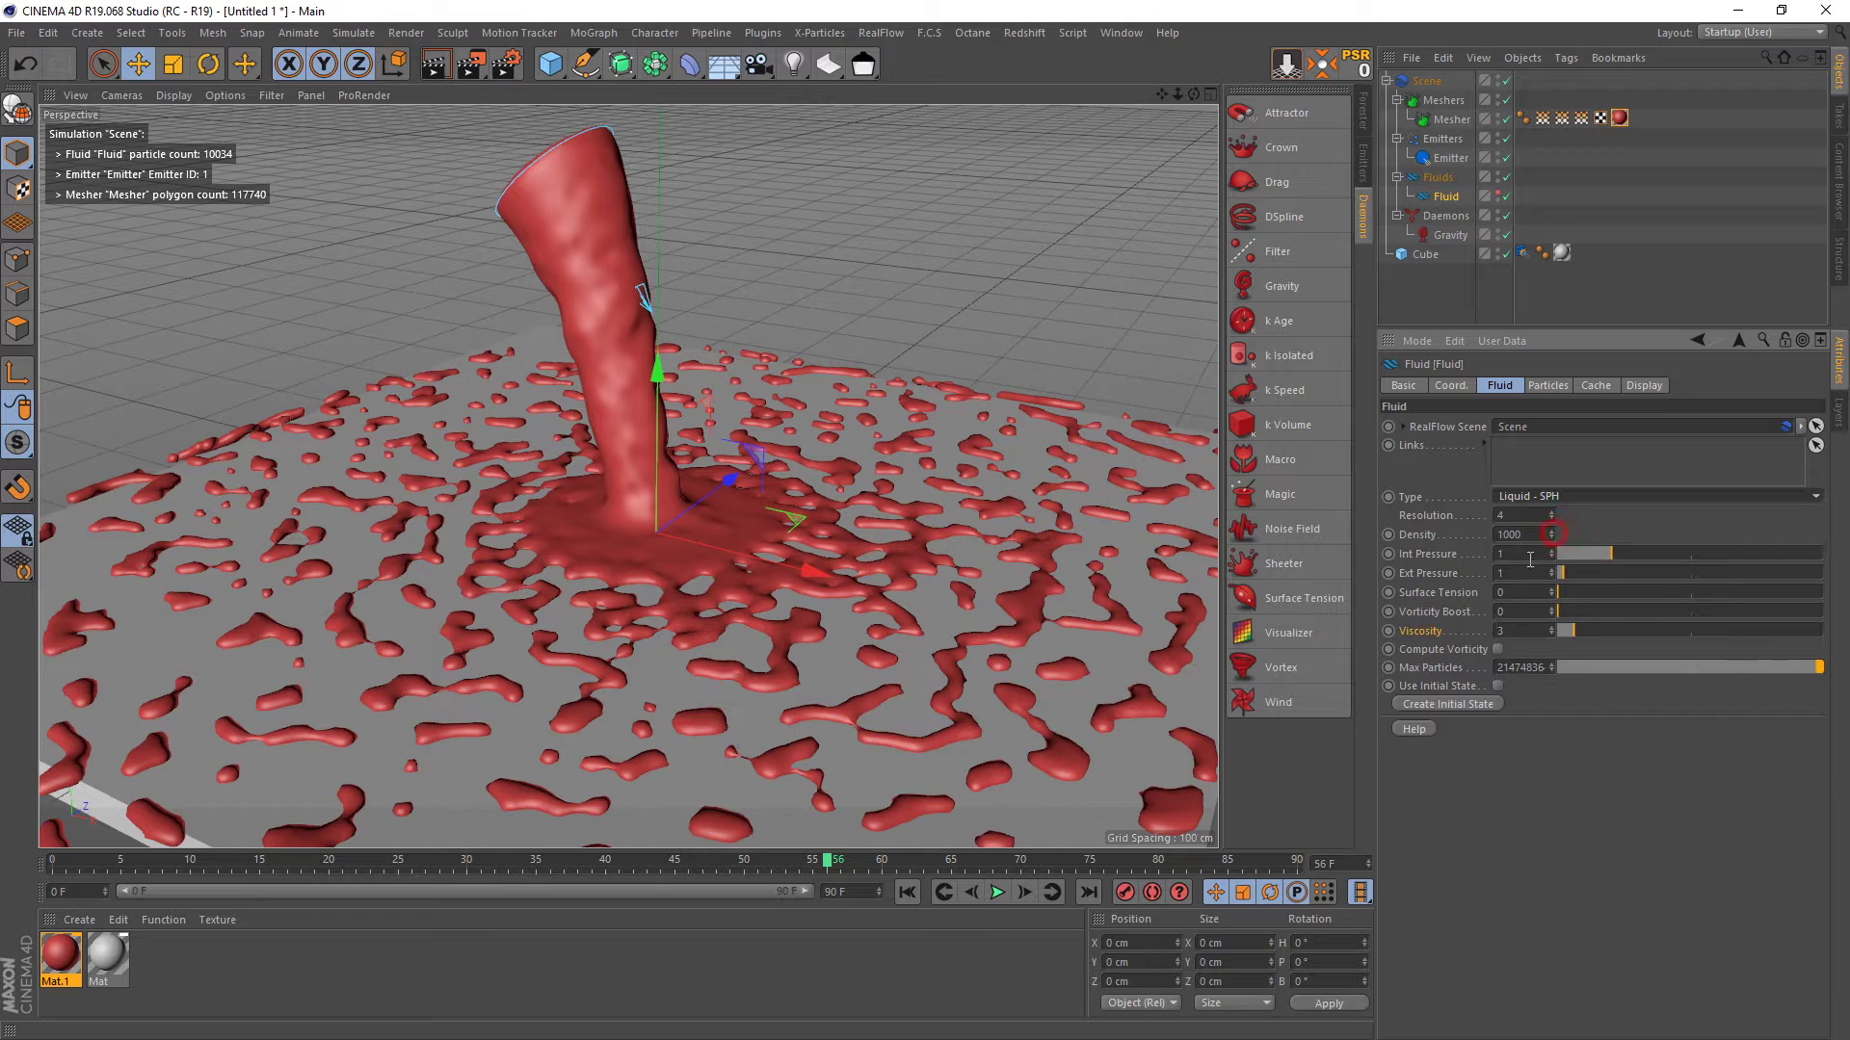
{"action": "left_click", "coordinate": [1432, 635]}
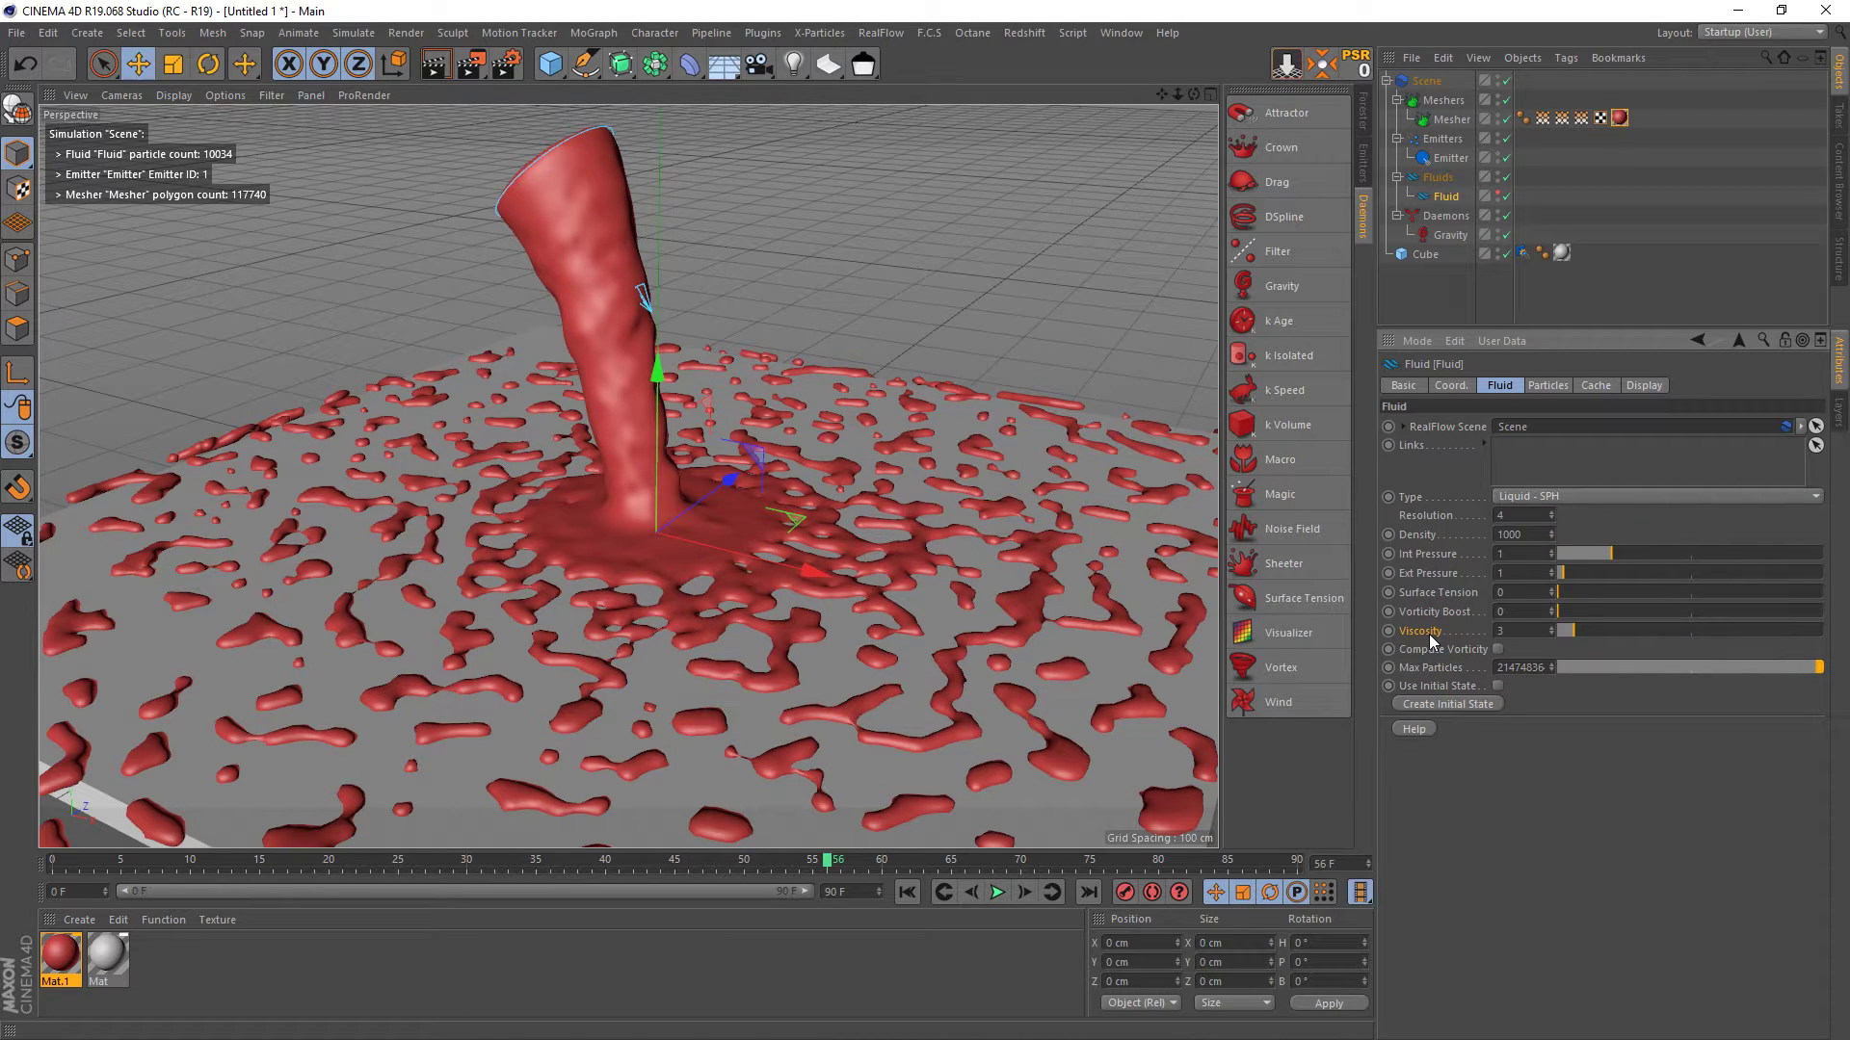
- Replay the pour, pause it, and raise the fluid's Viscosity from 3 to 10
{"action": "left_click", "coordinate": [906, 892]}
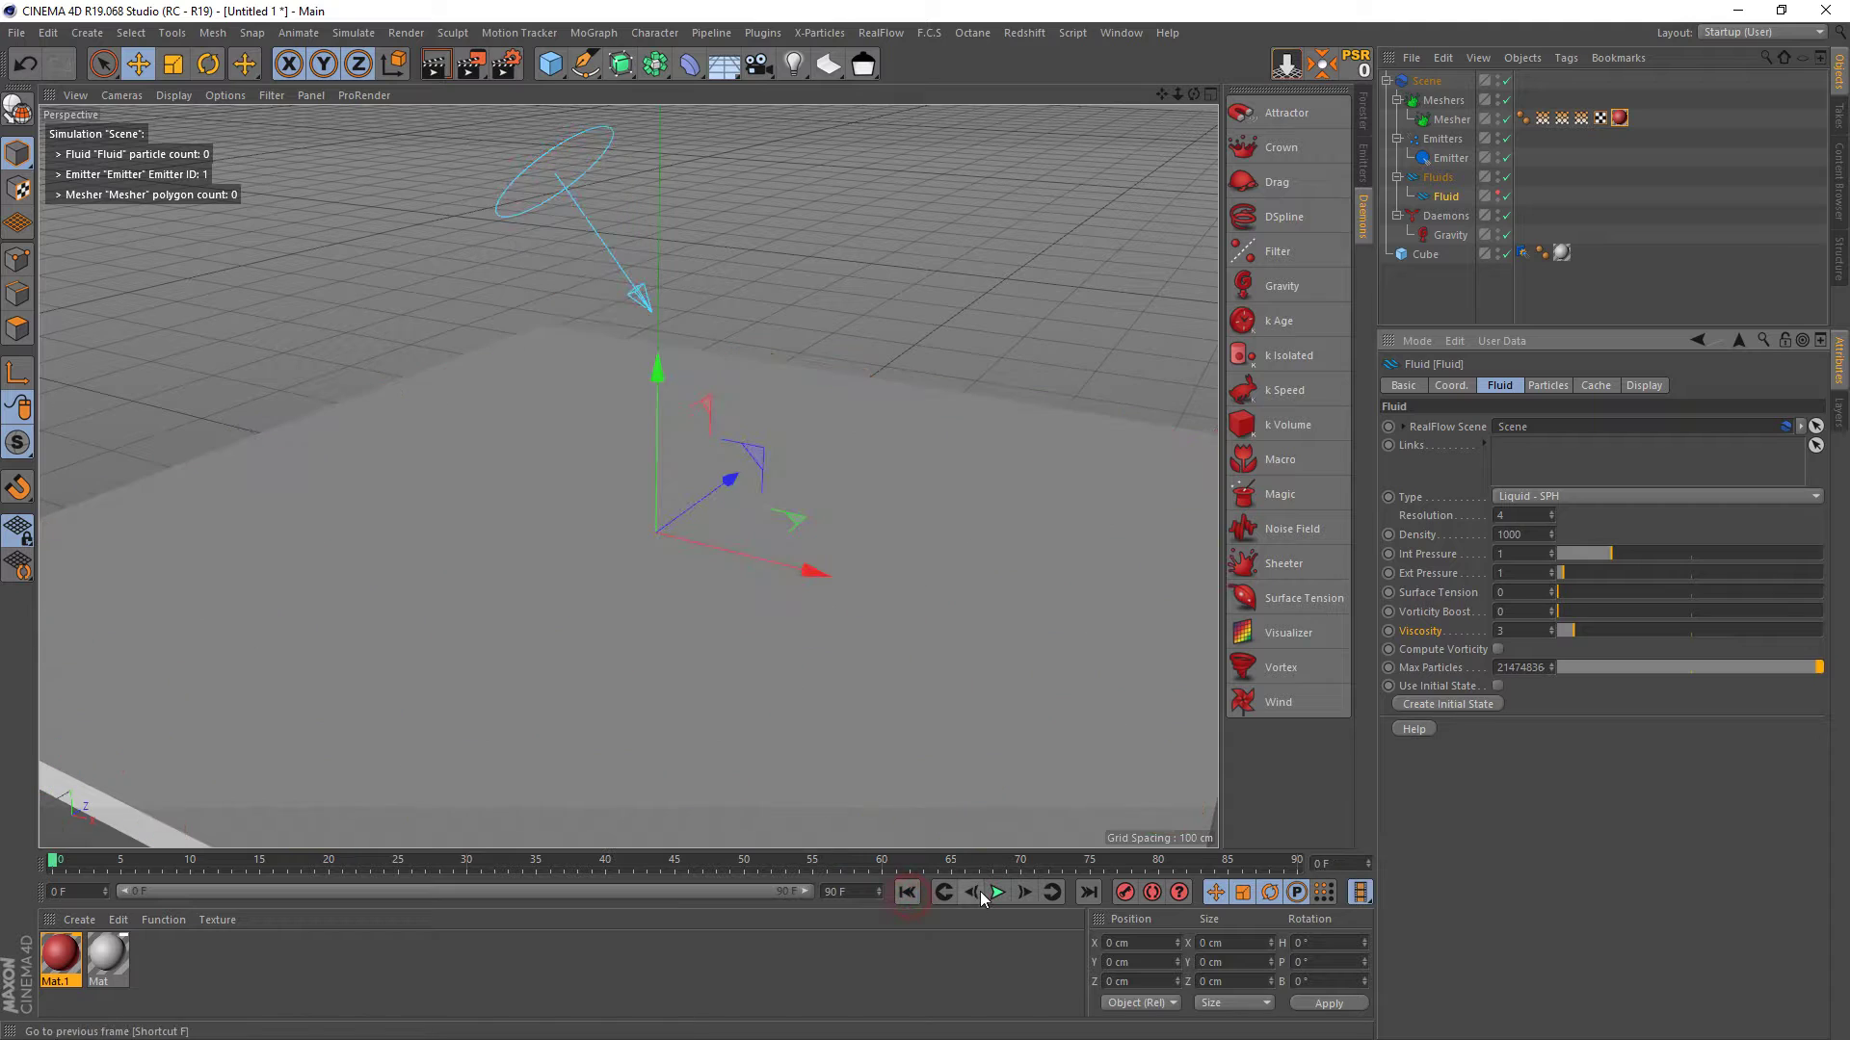
{"action": "left_click", "coordinate": [996, 892]}
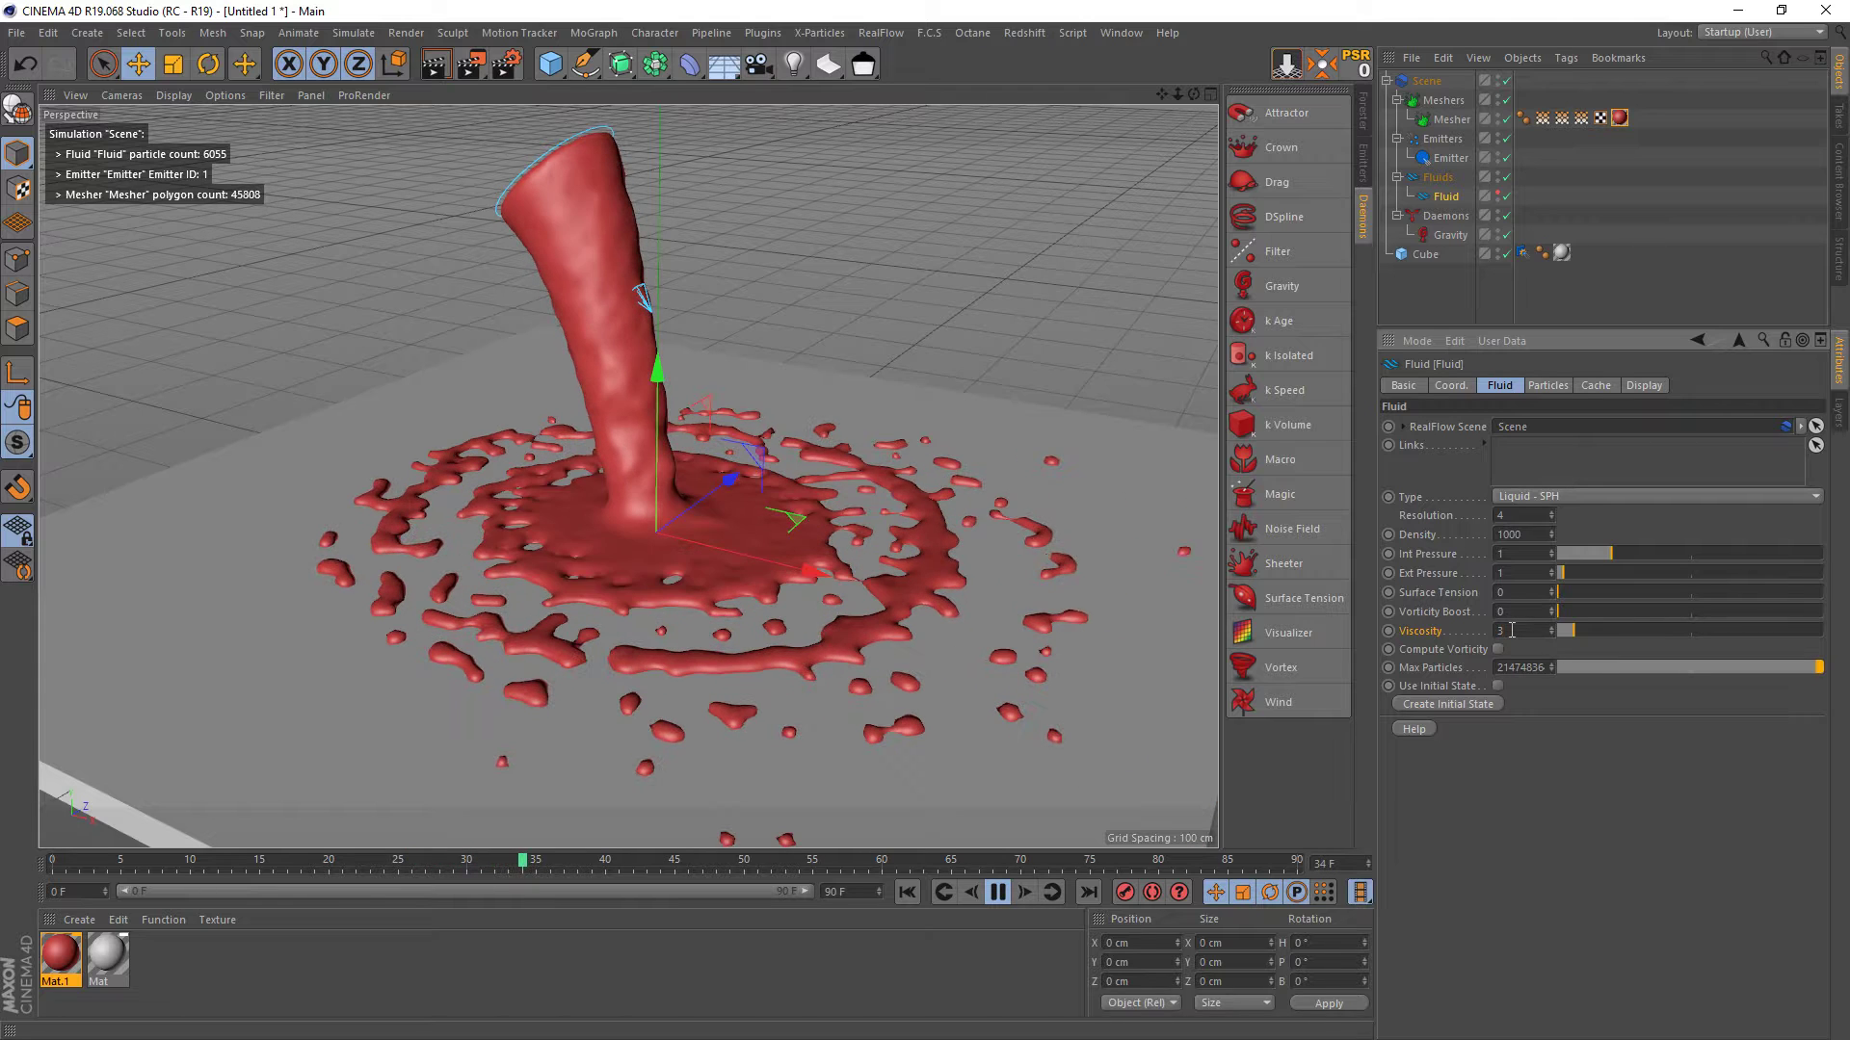
{"action": "left_click", "coordinate": [1511, 630]}
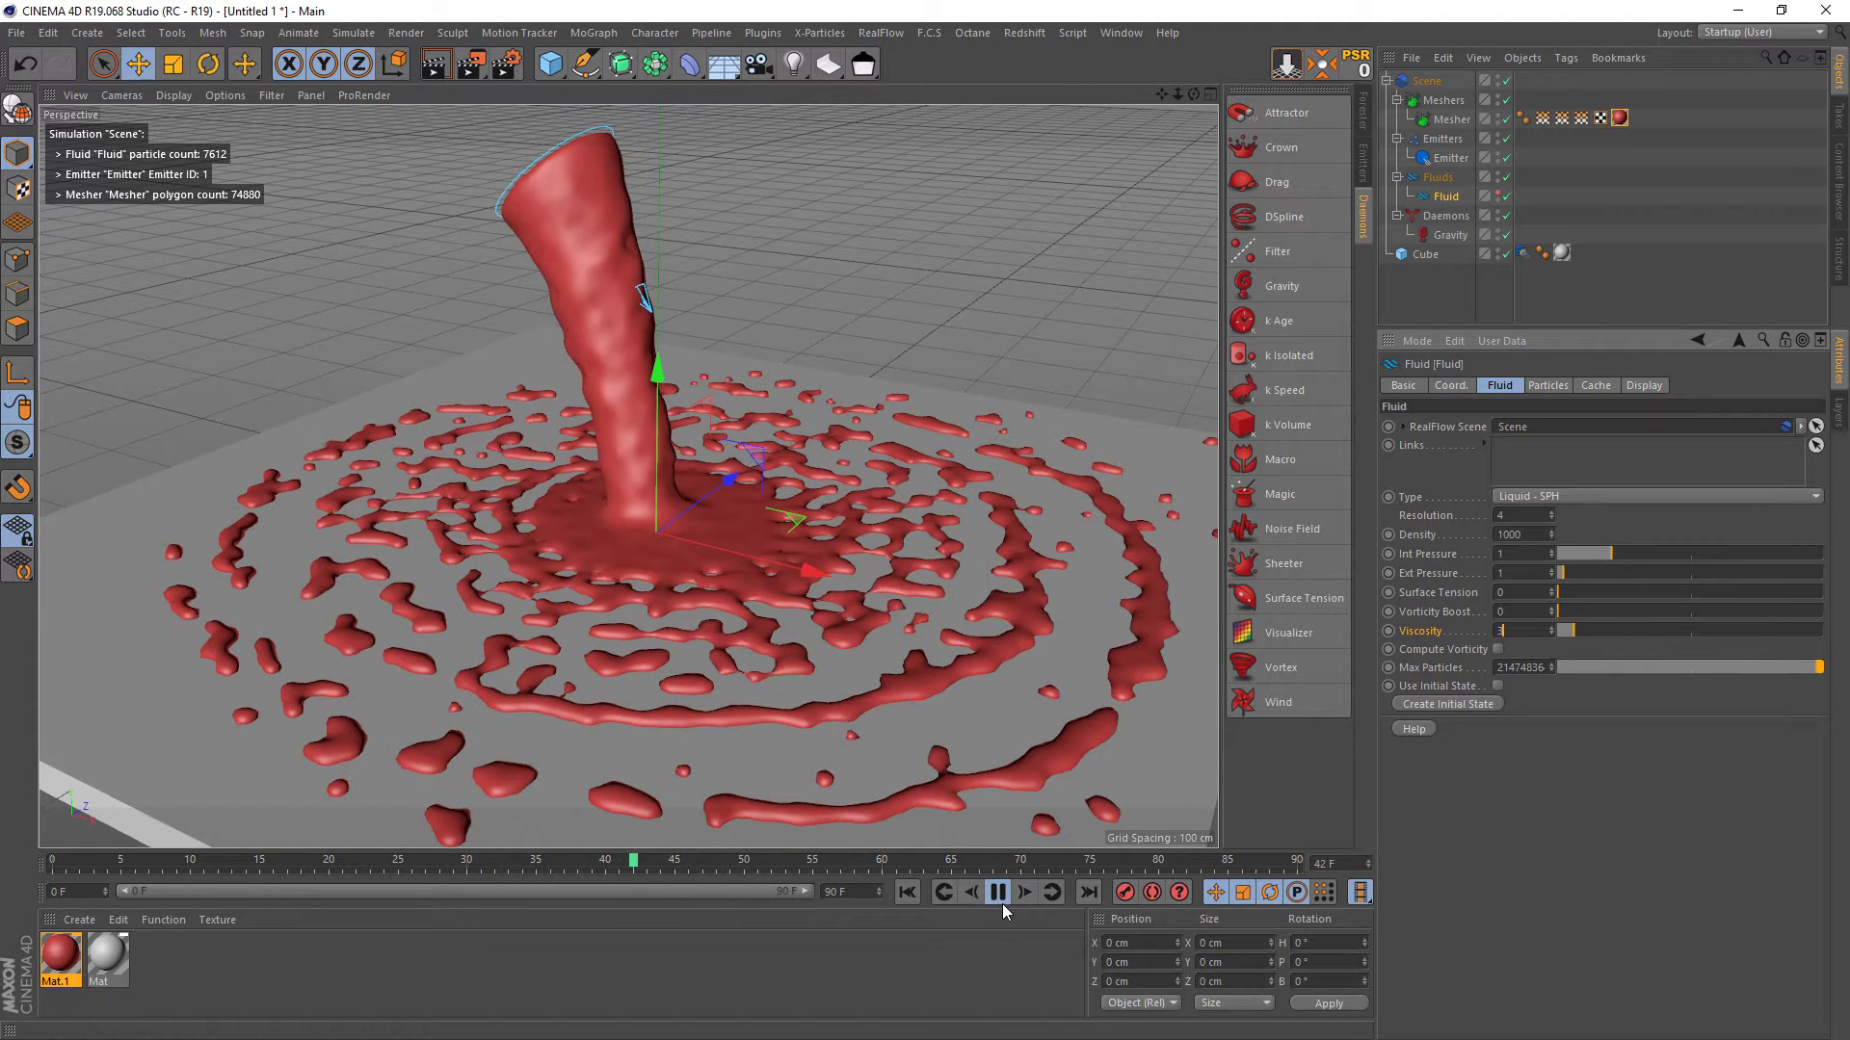
{"action": "left_click", "coordinate": [997, 892]}
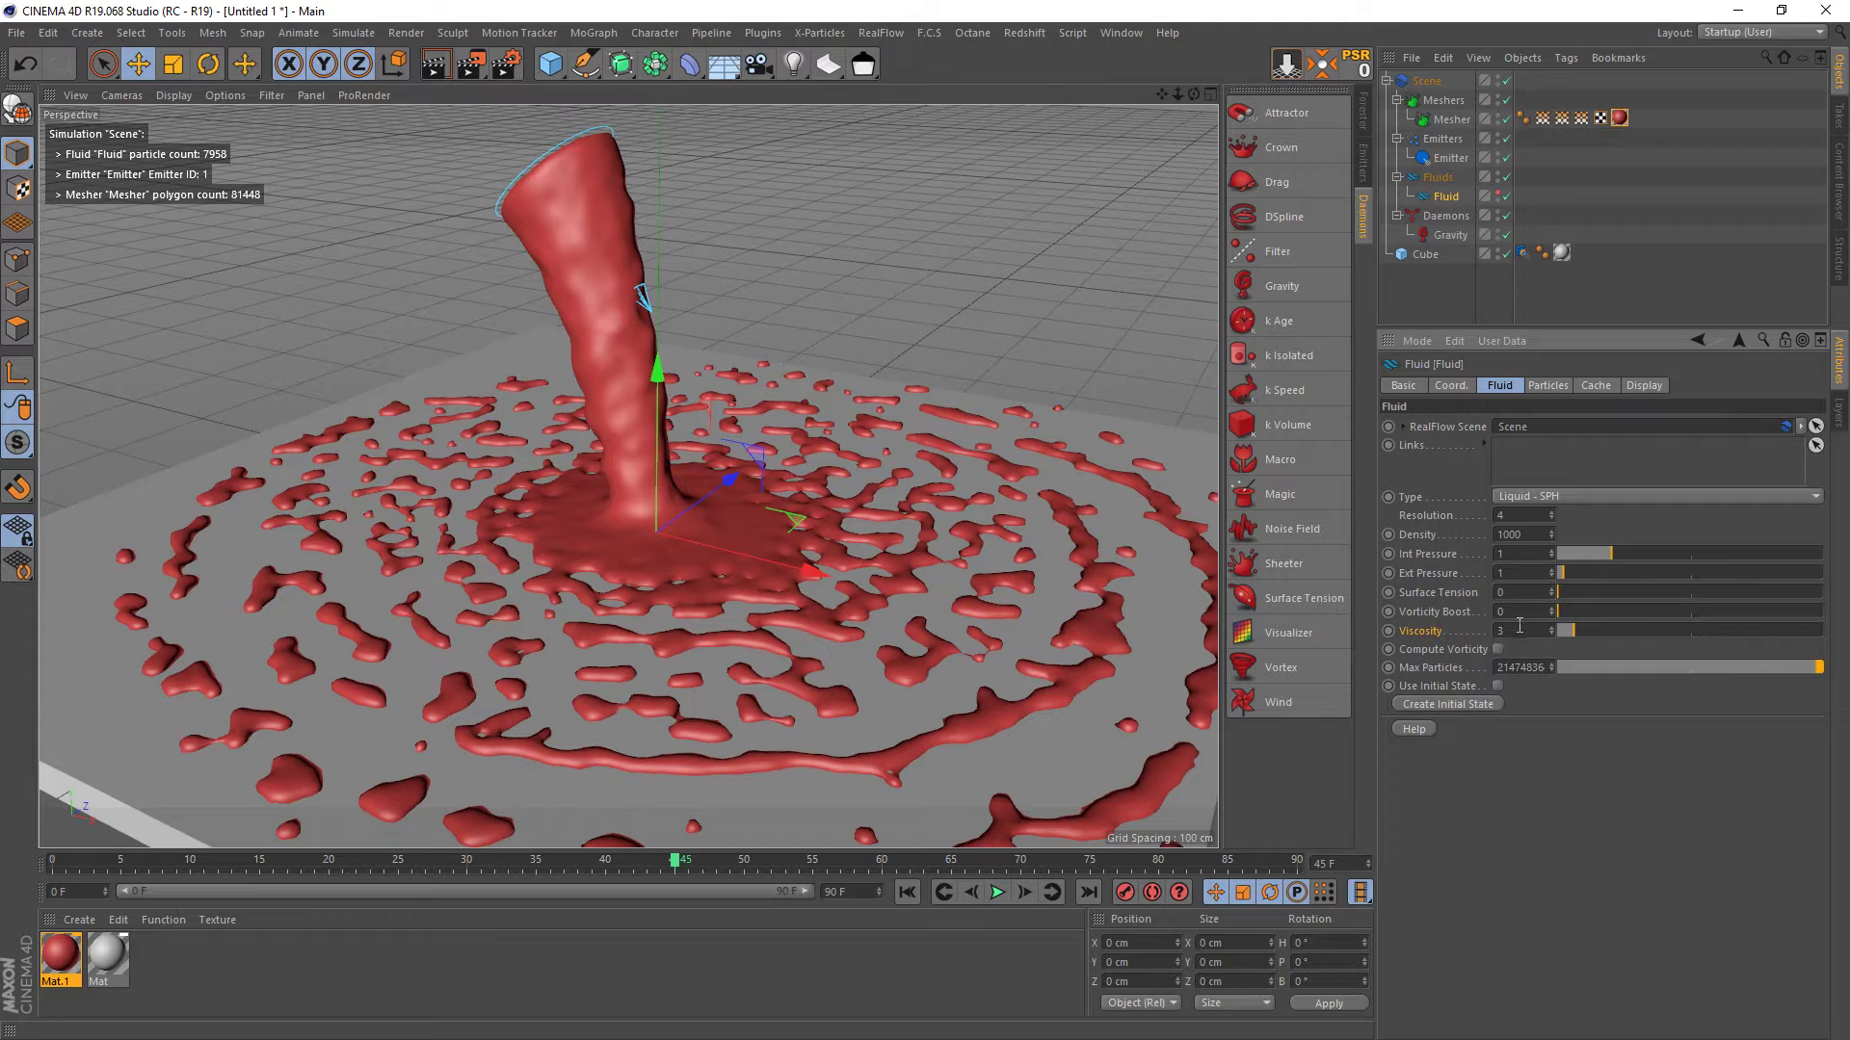
{"action": "left_click", "coordinate": [1519, 628]}
{"action": "type", "text": "10"}
{"action": "key", "text": "Return"}
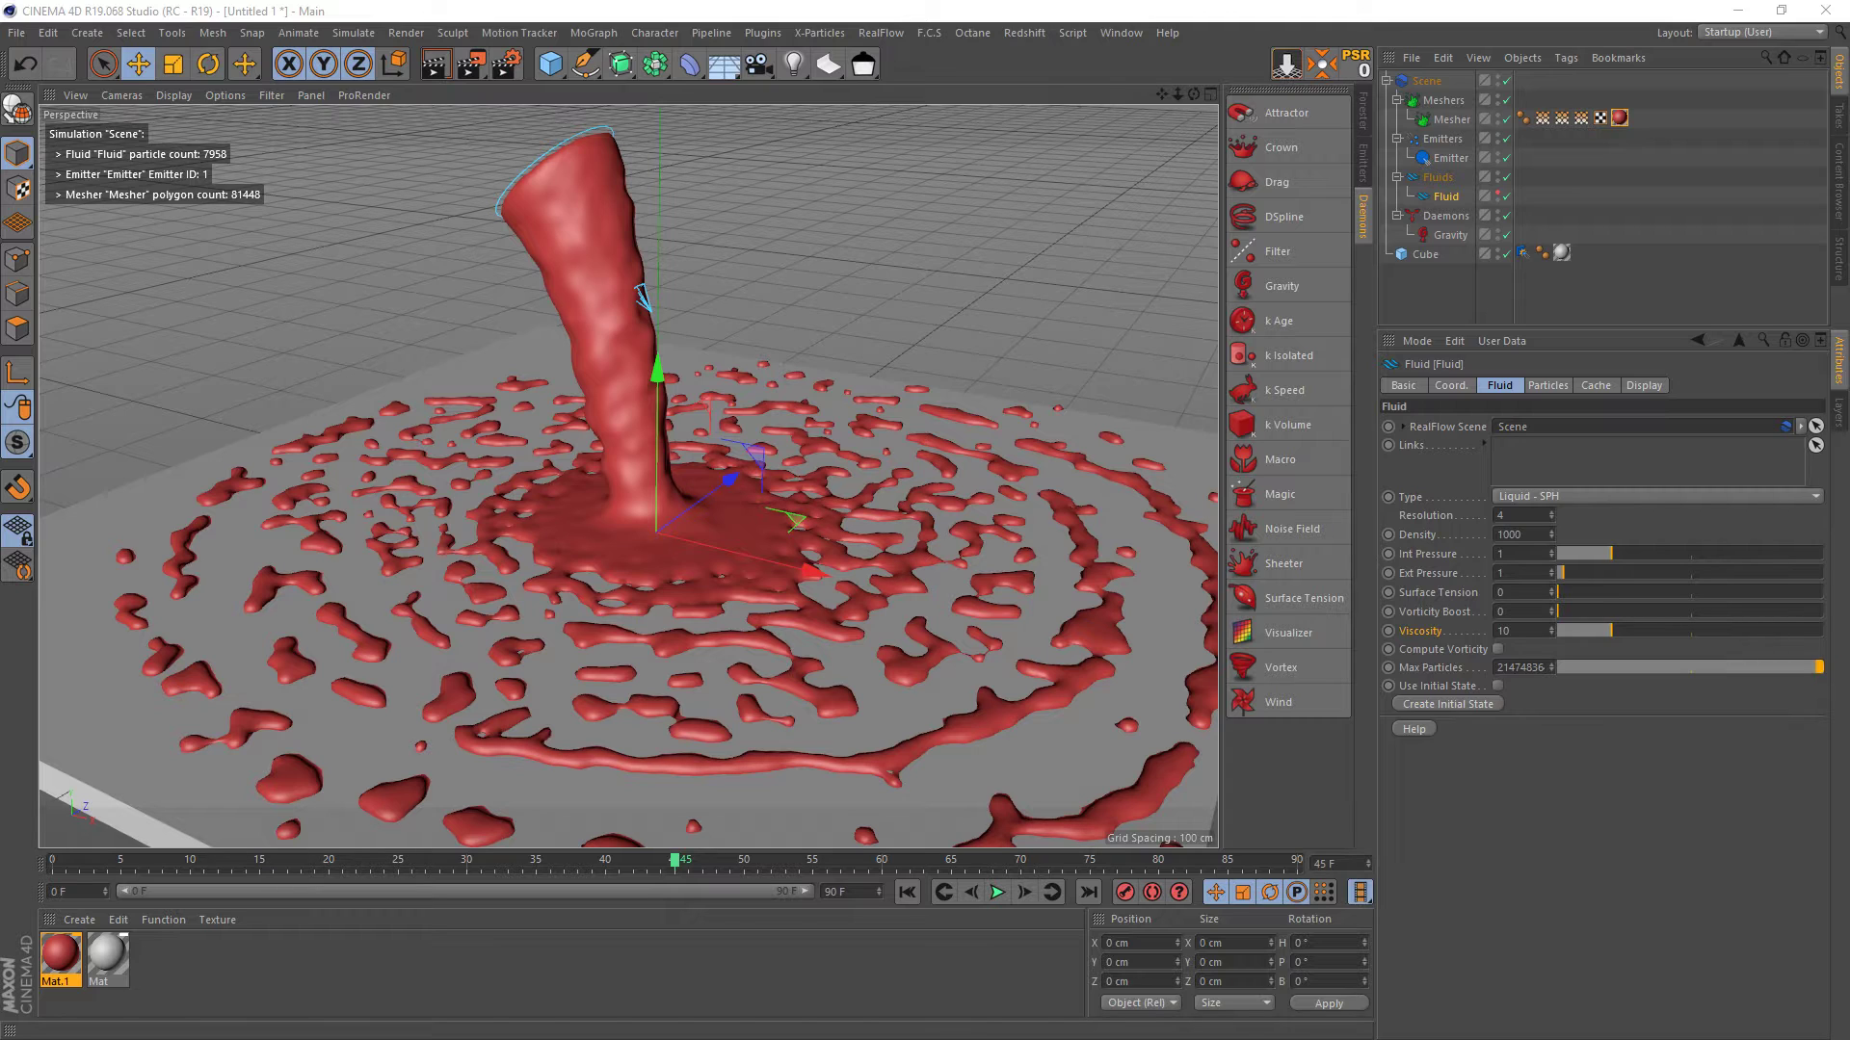
- Change Viscosity from 10 to 20 and rerun the pour, stopping at frame 67
{"action": "left_click", "coordinate": [917, 898]}
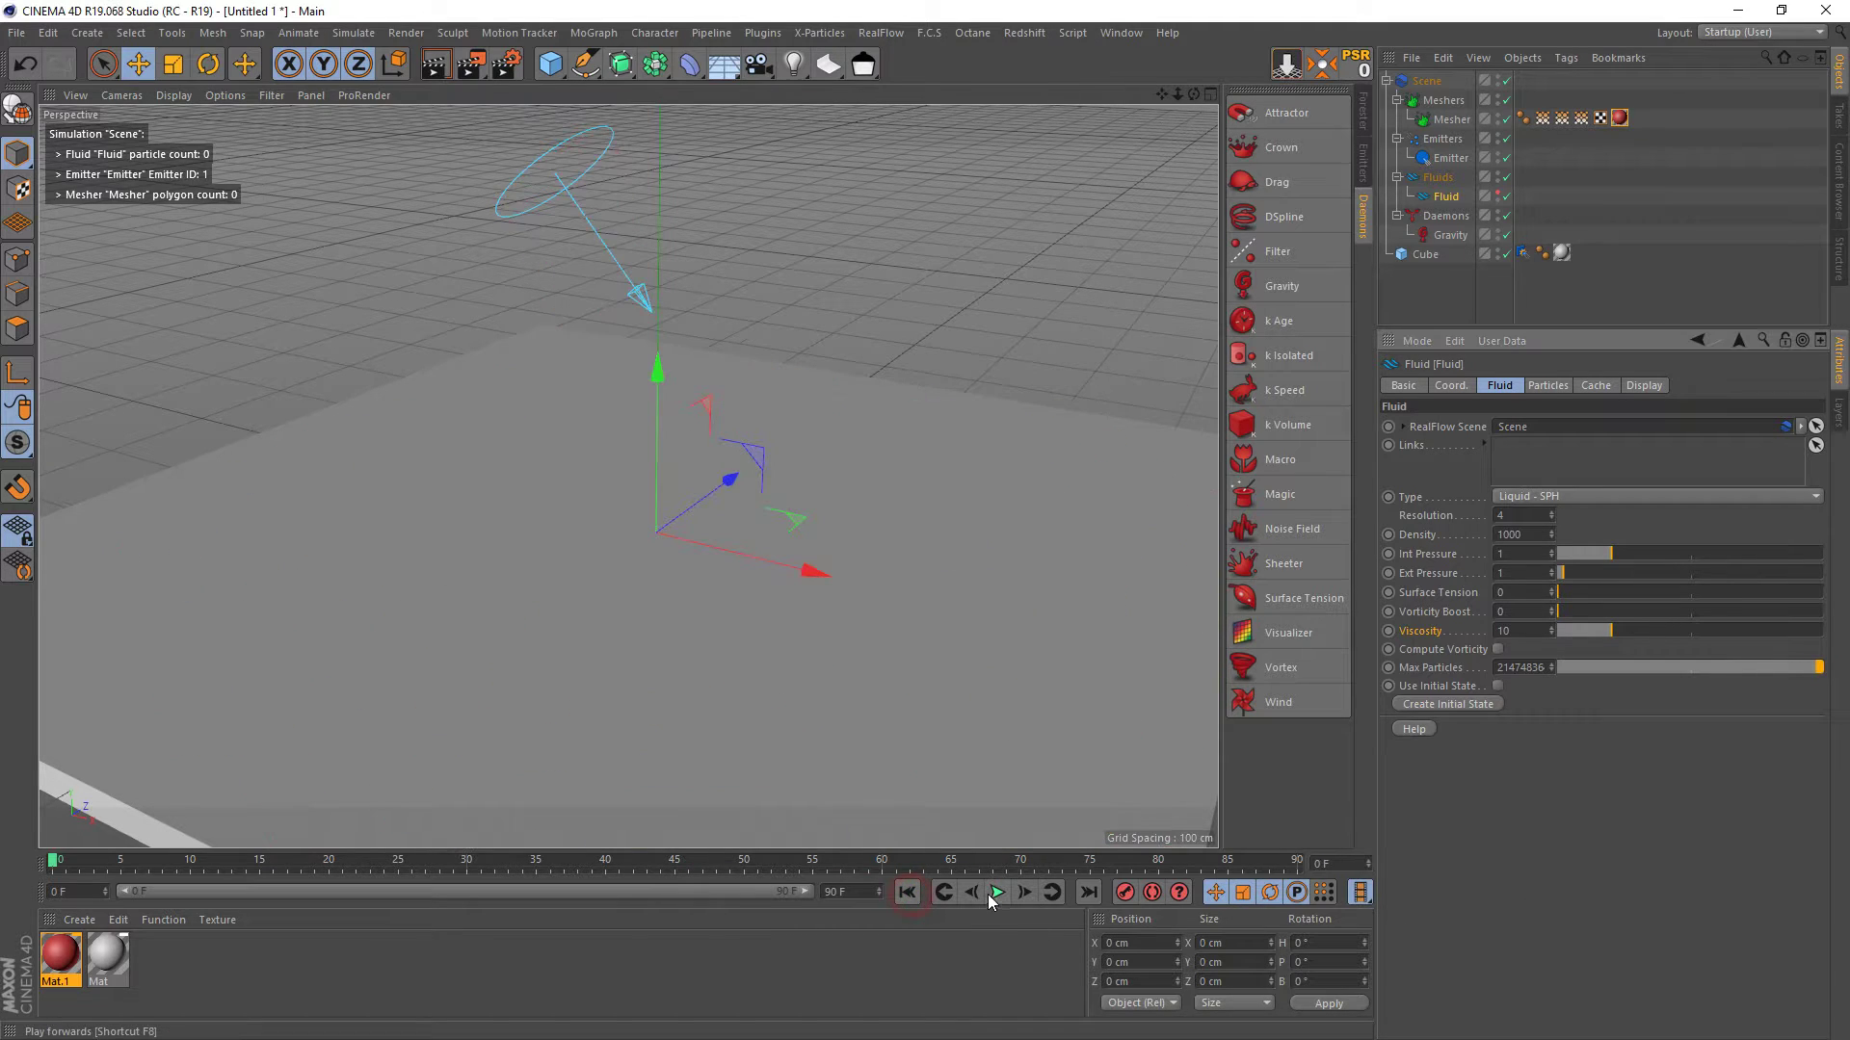
{"action": "left_click", "coordinate": [997, 892]}
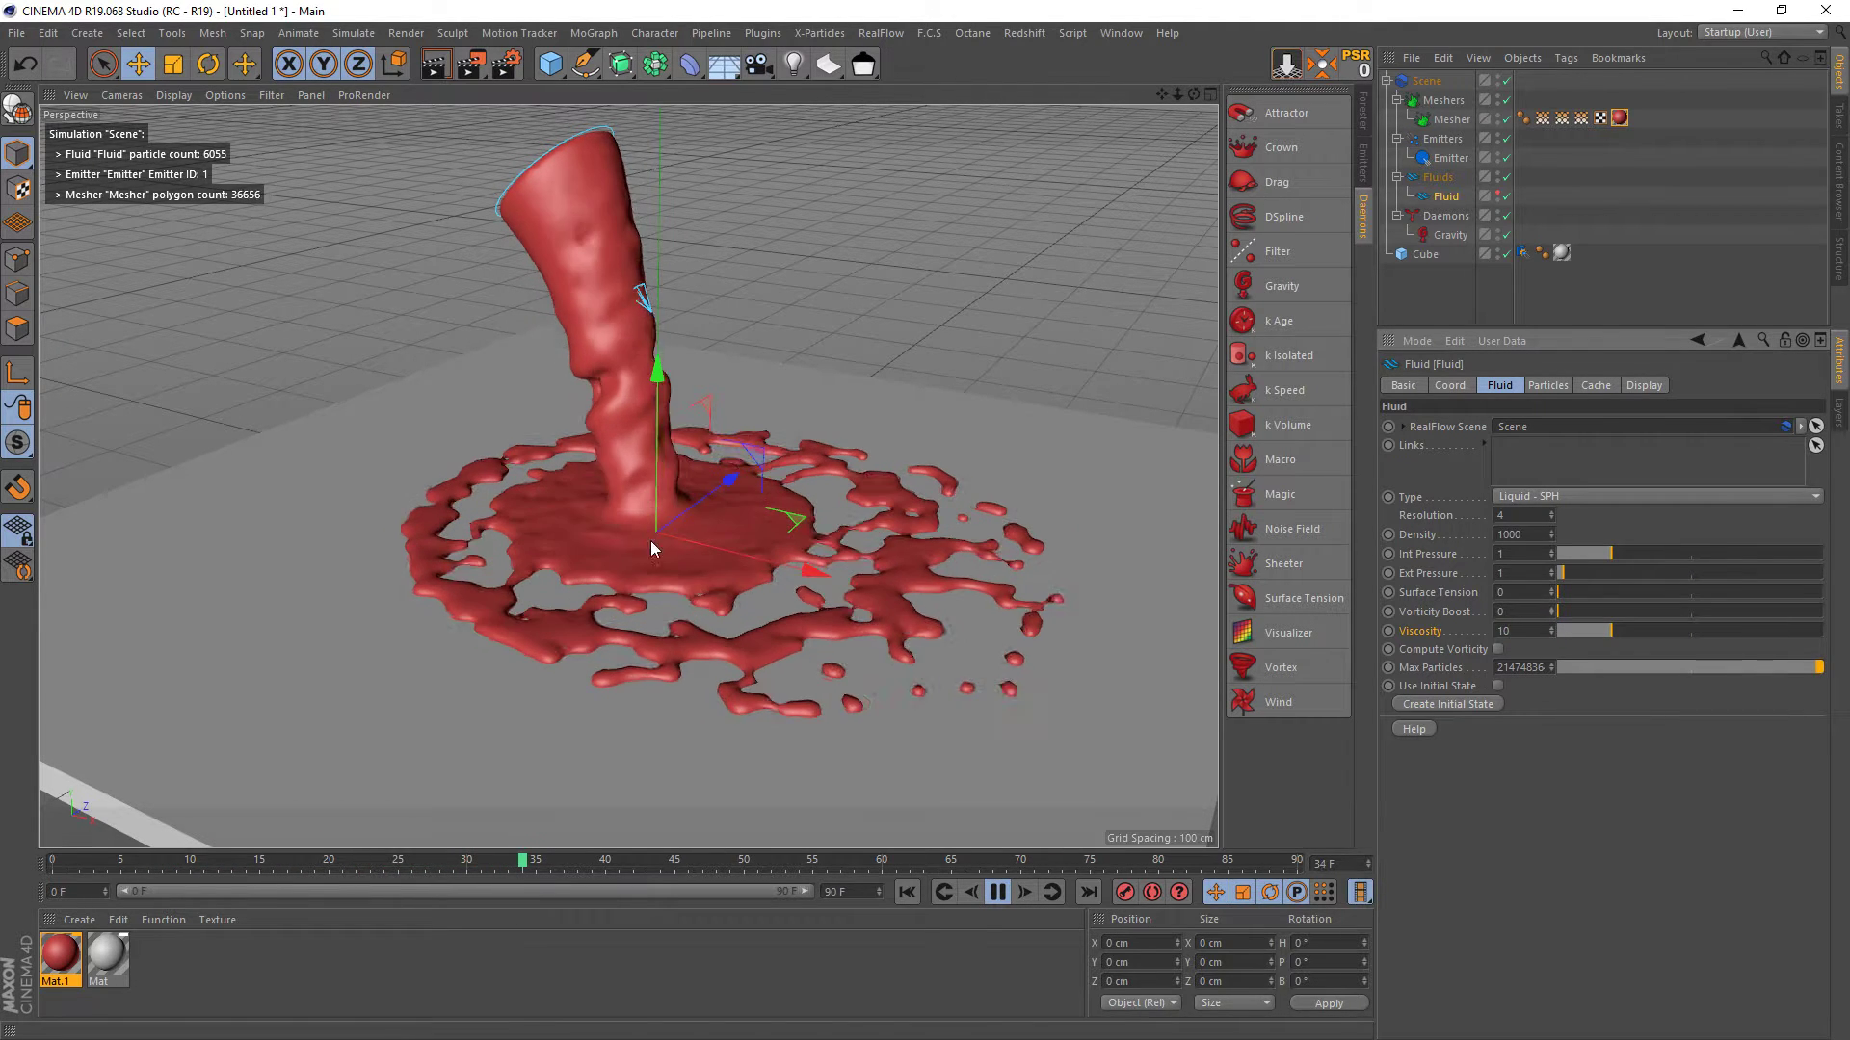
{"action": "left_click", "coordinate": [1527, 633]}
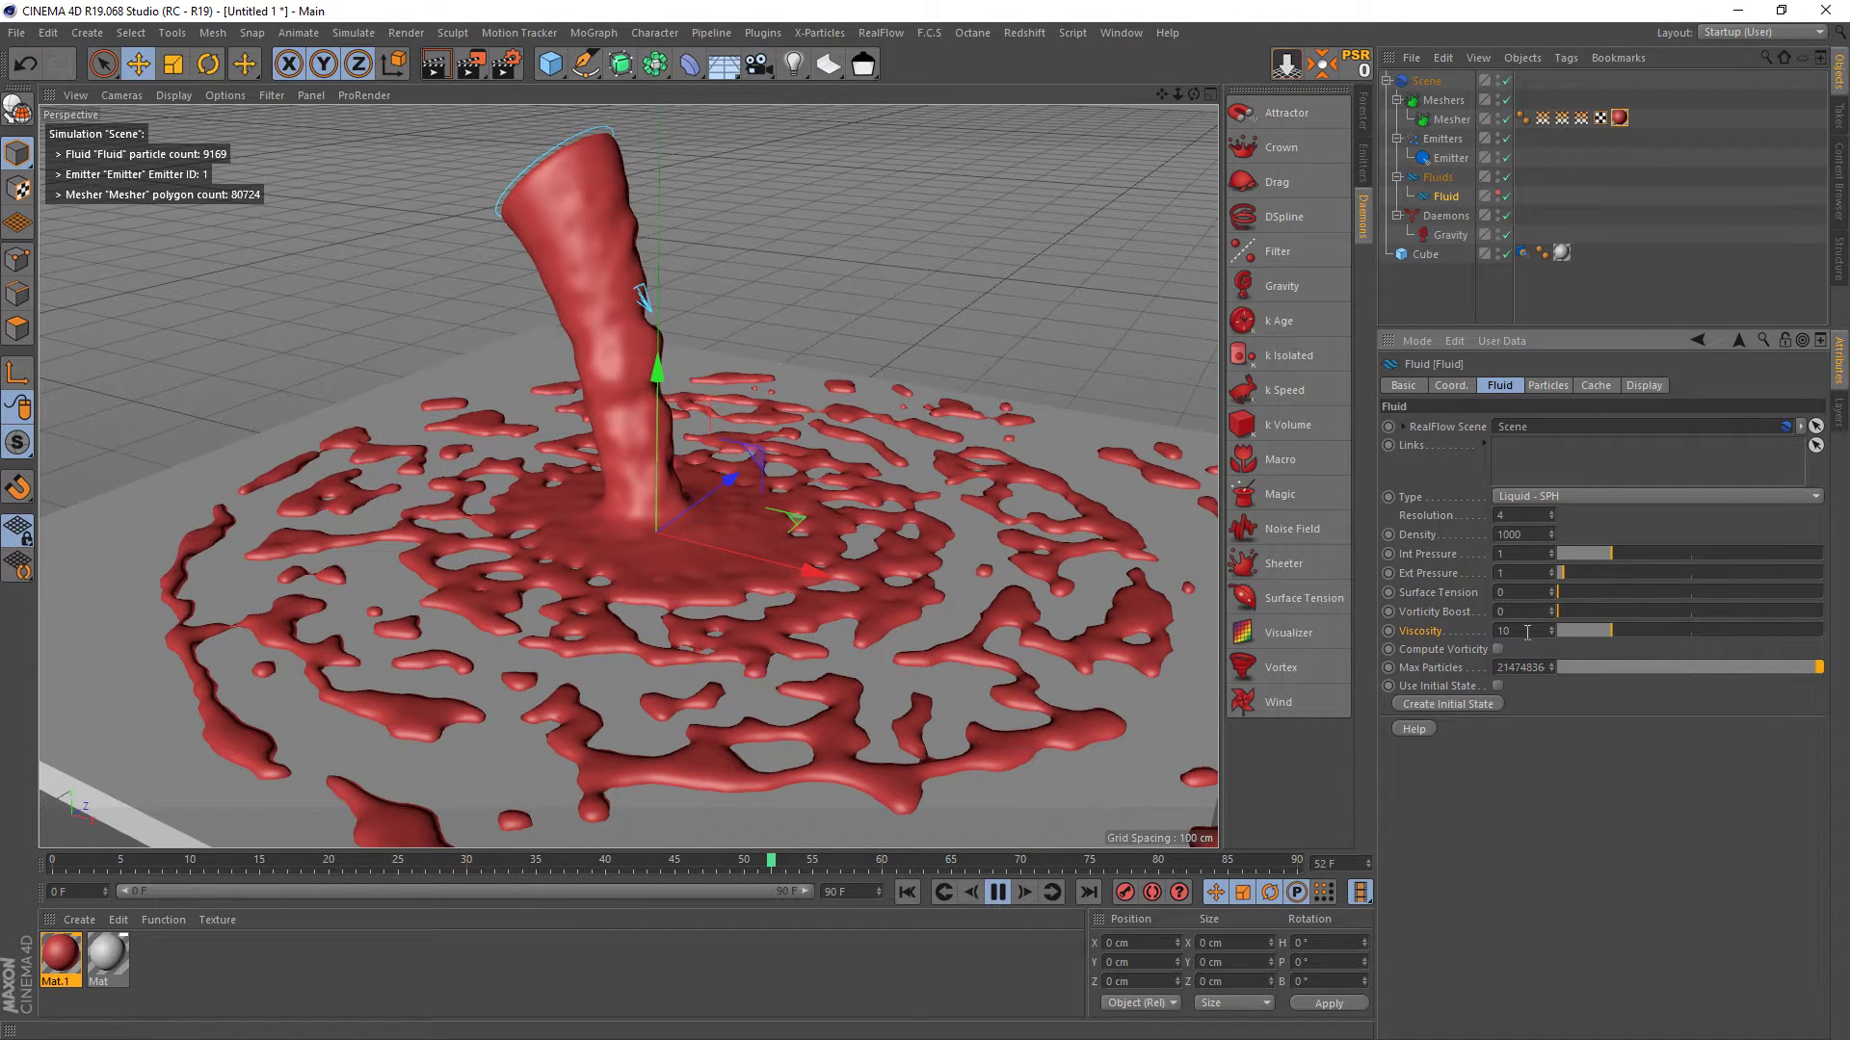
{"action": "left_click", "coordinate": [999, 893]}
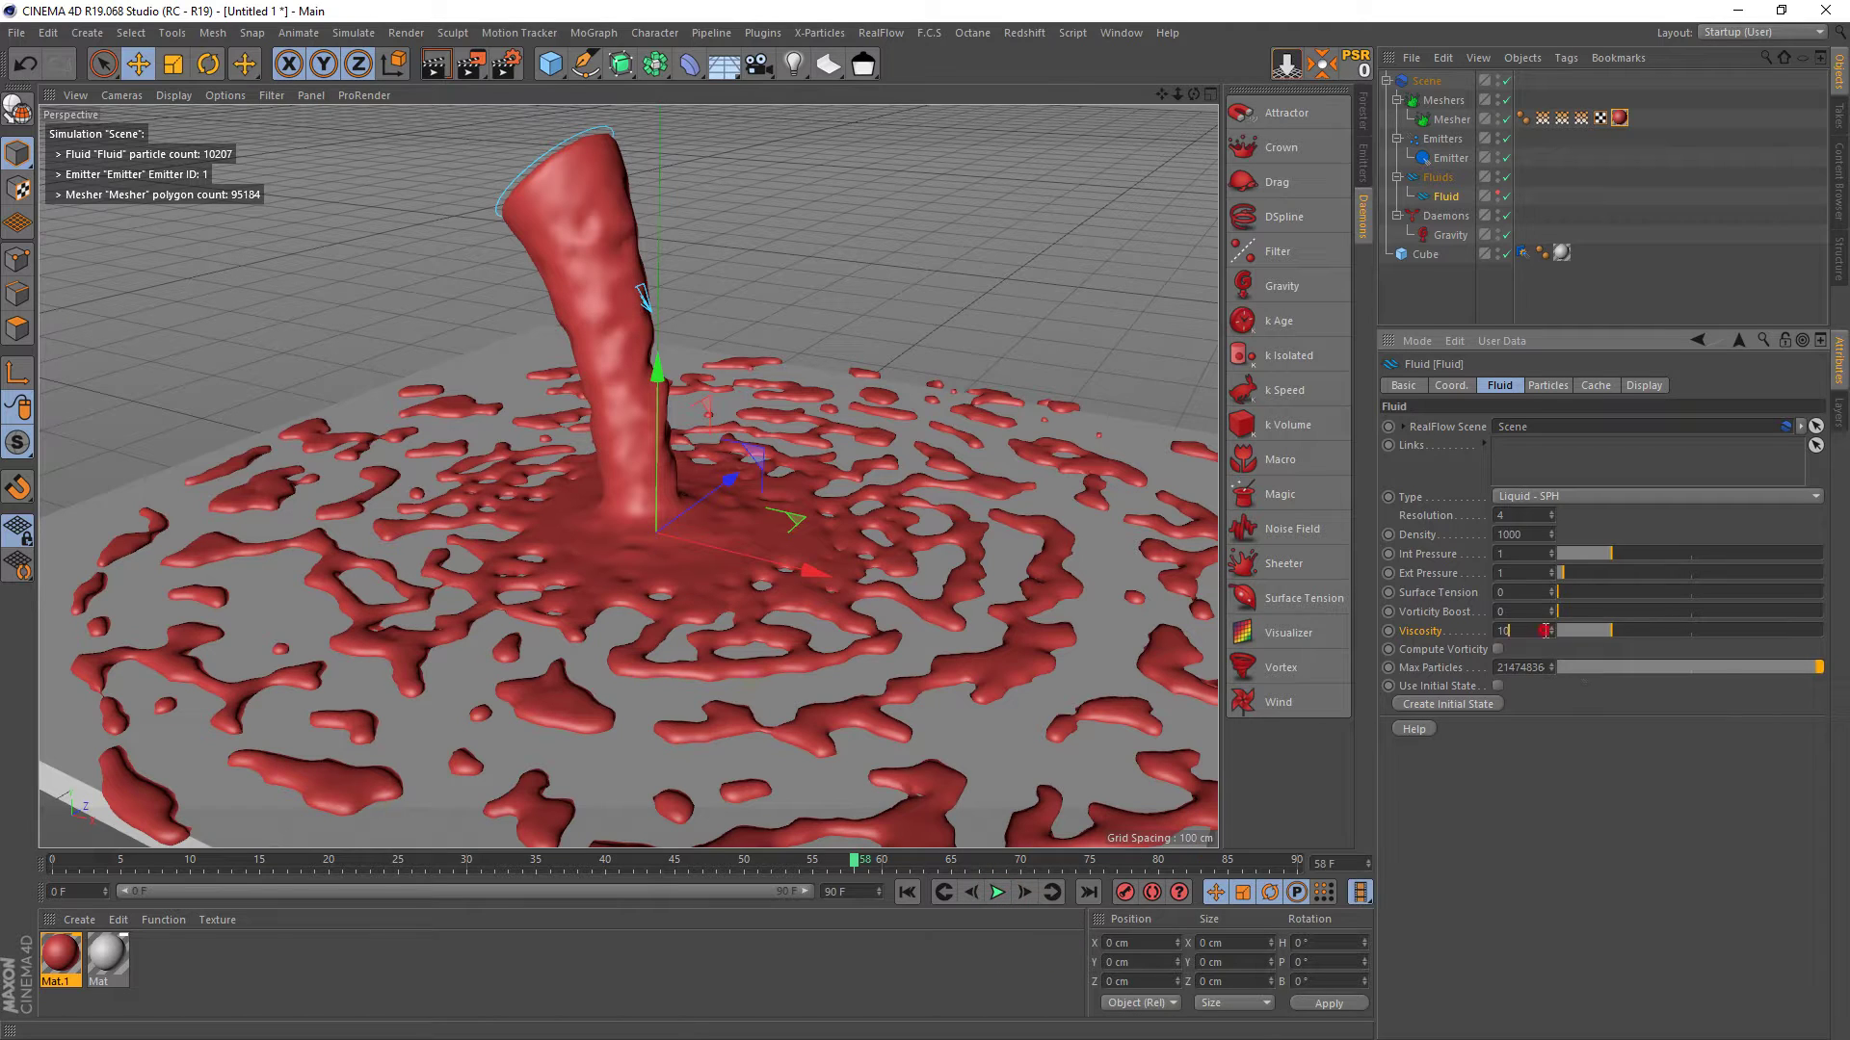
{"action": "double_click", "coordinate": [1544, 631]}
{"action": "type", "text": "20"}
{"action": "key", "text": "Return"}
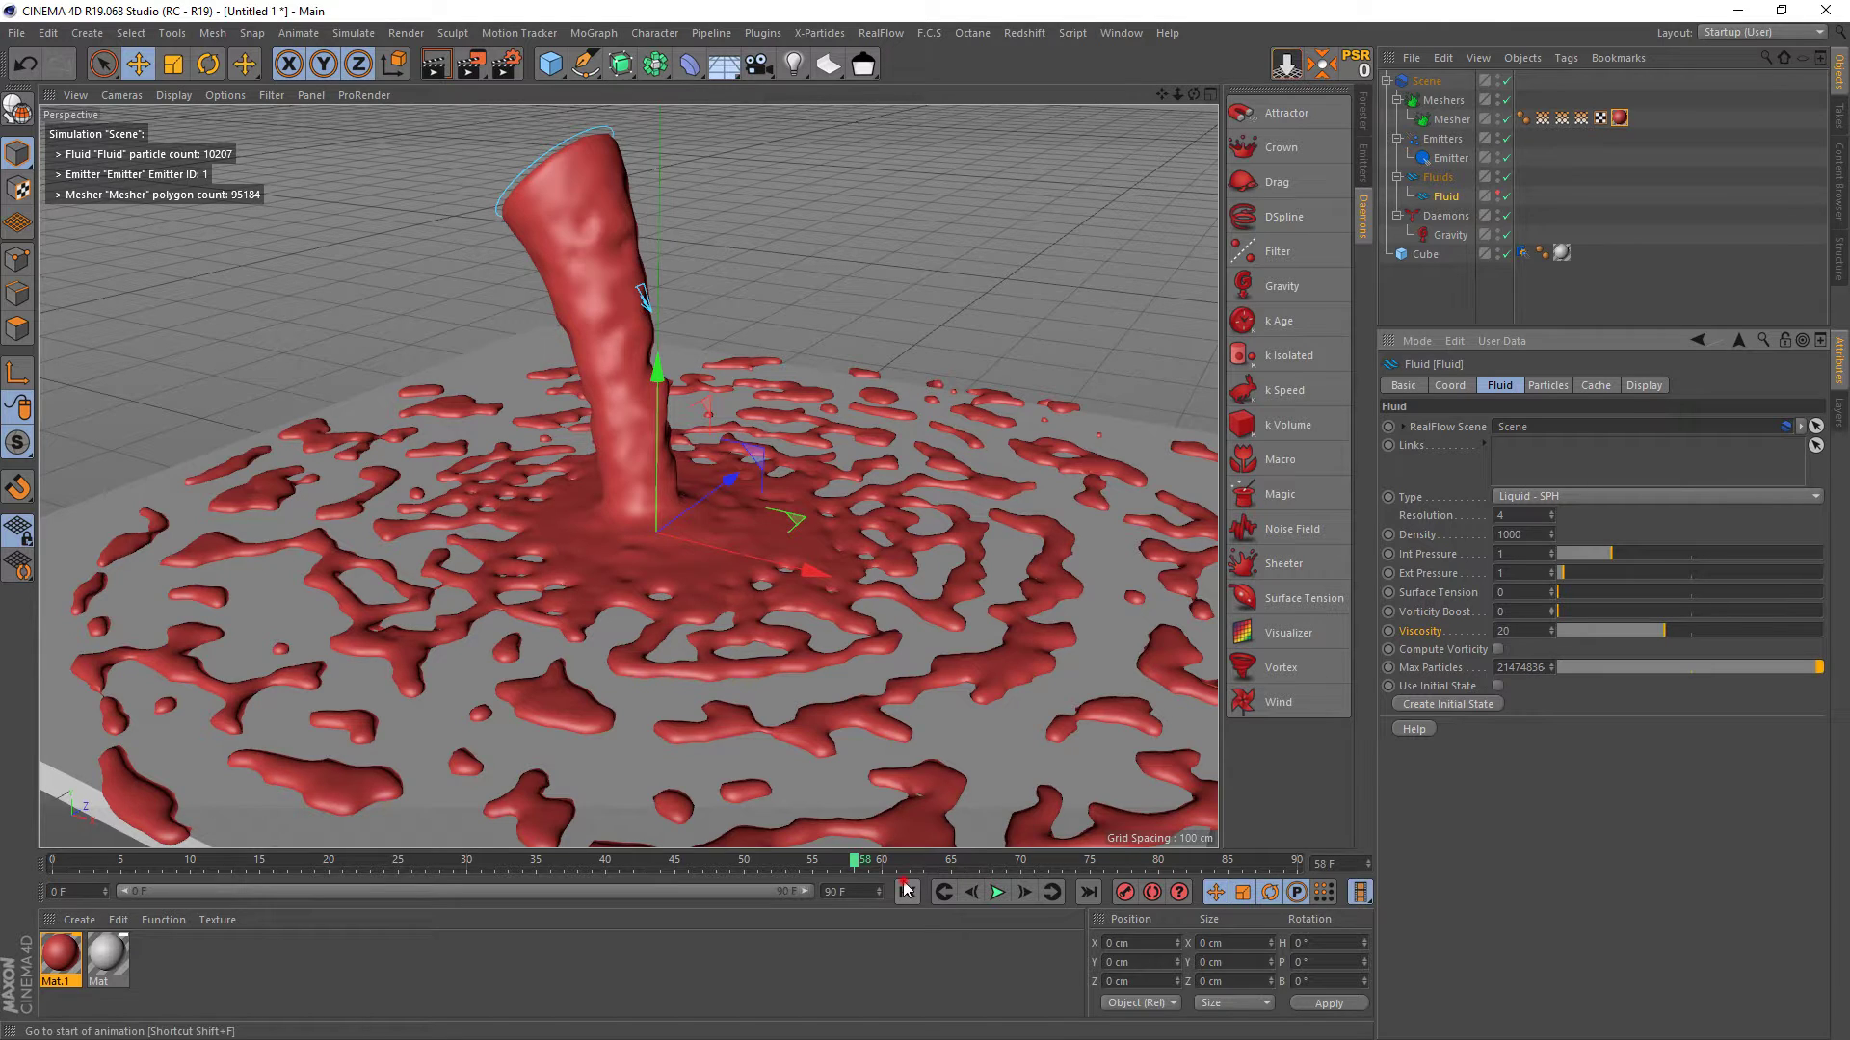
{"action": "left_click", "coordinate": [906, 892]}
{"action": "left_click", "coordinate": [997, 894]}
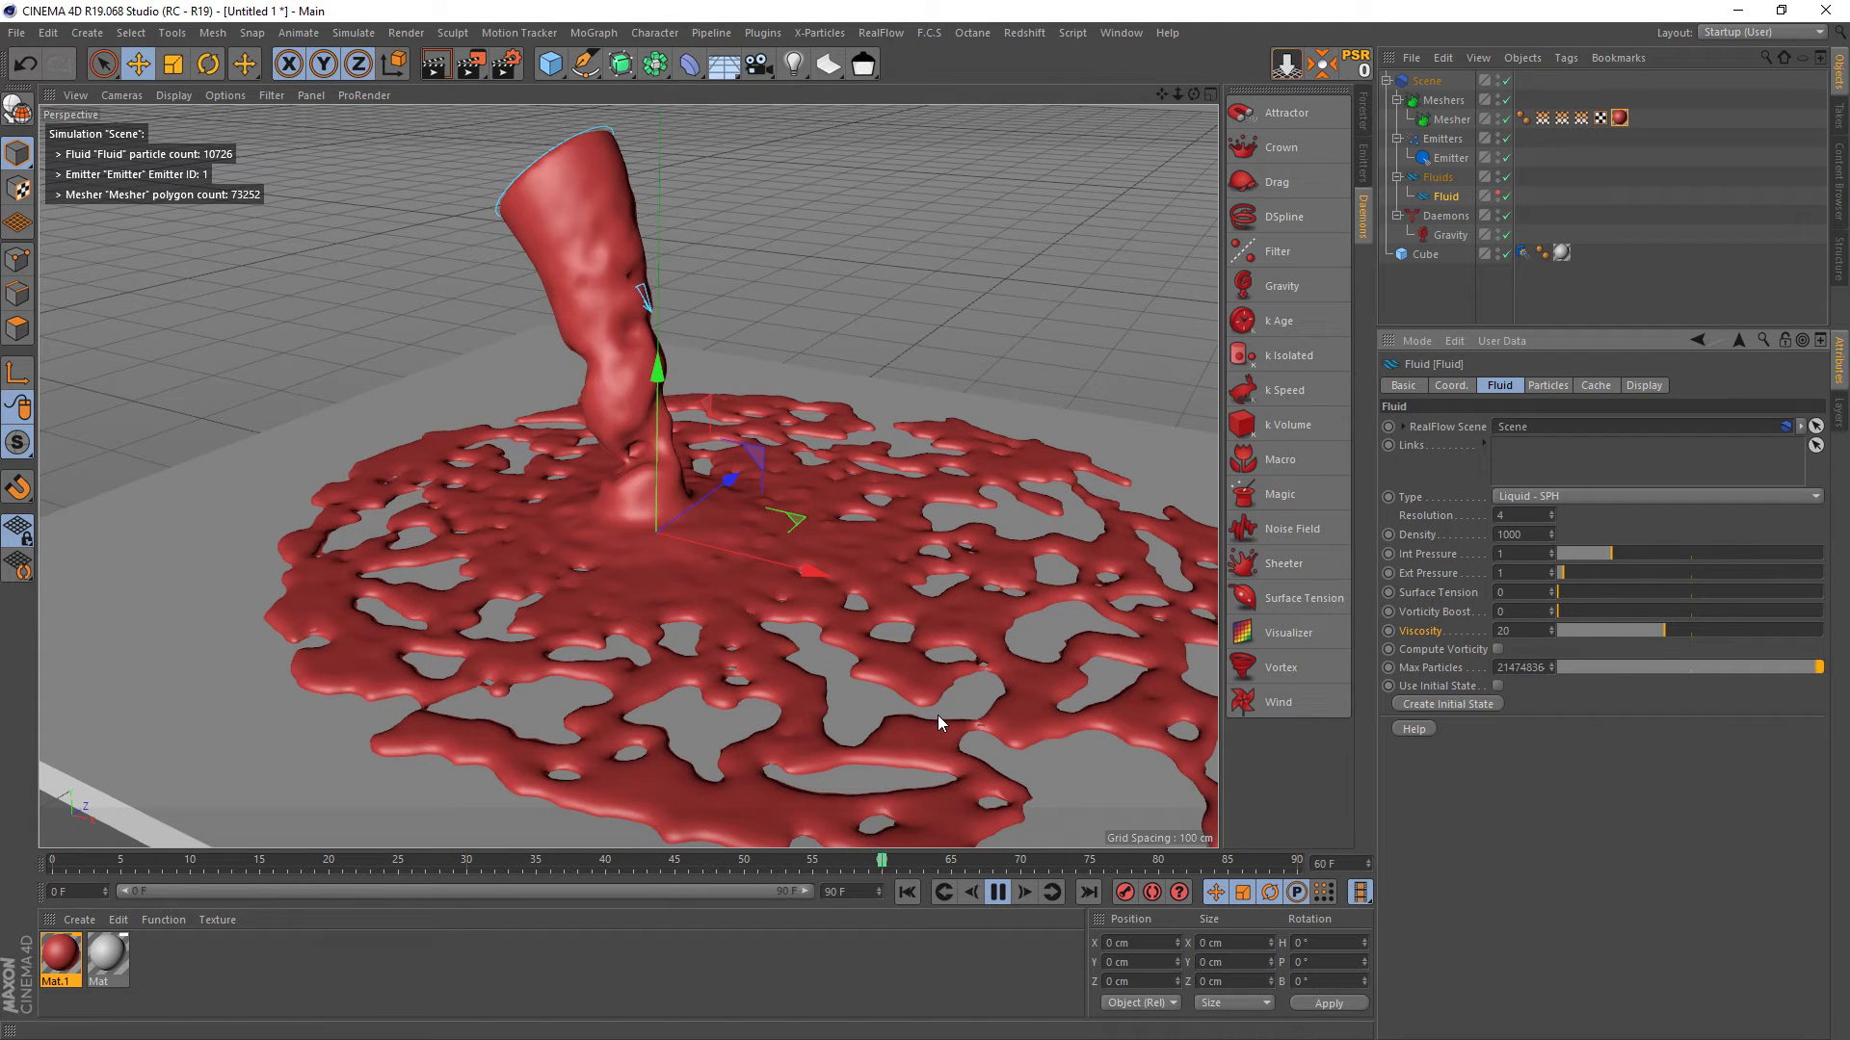
{"action": "left_click", "coordinate": [999, 891]}
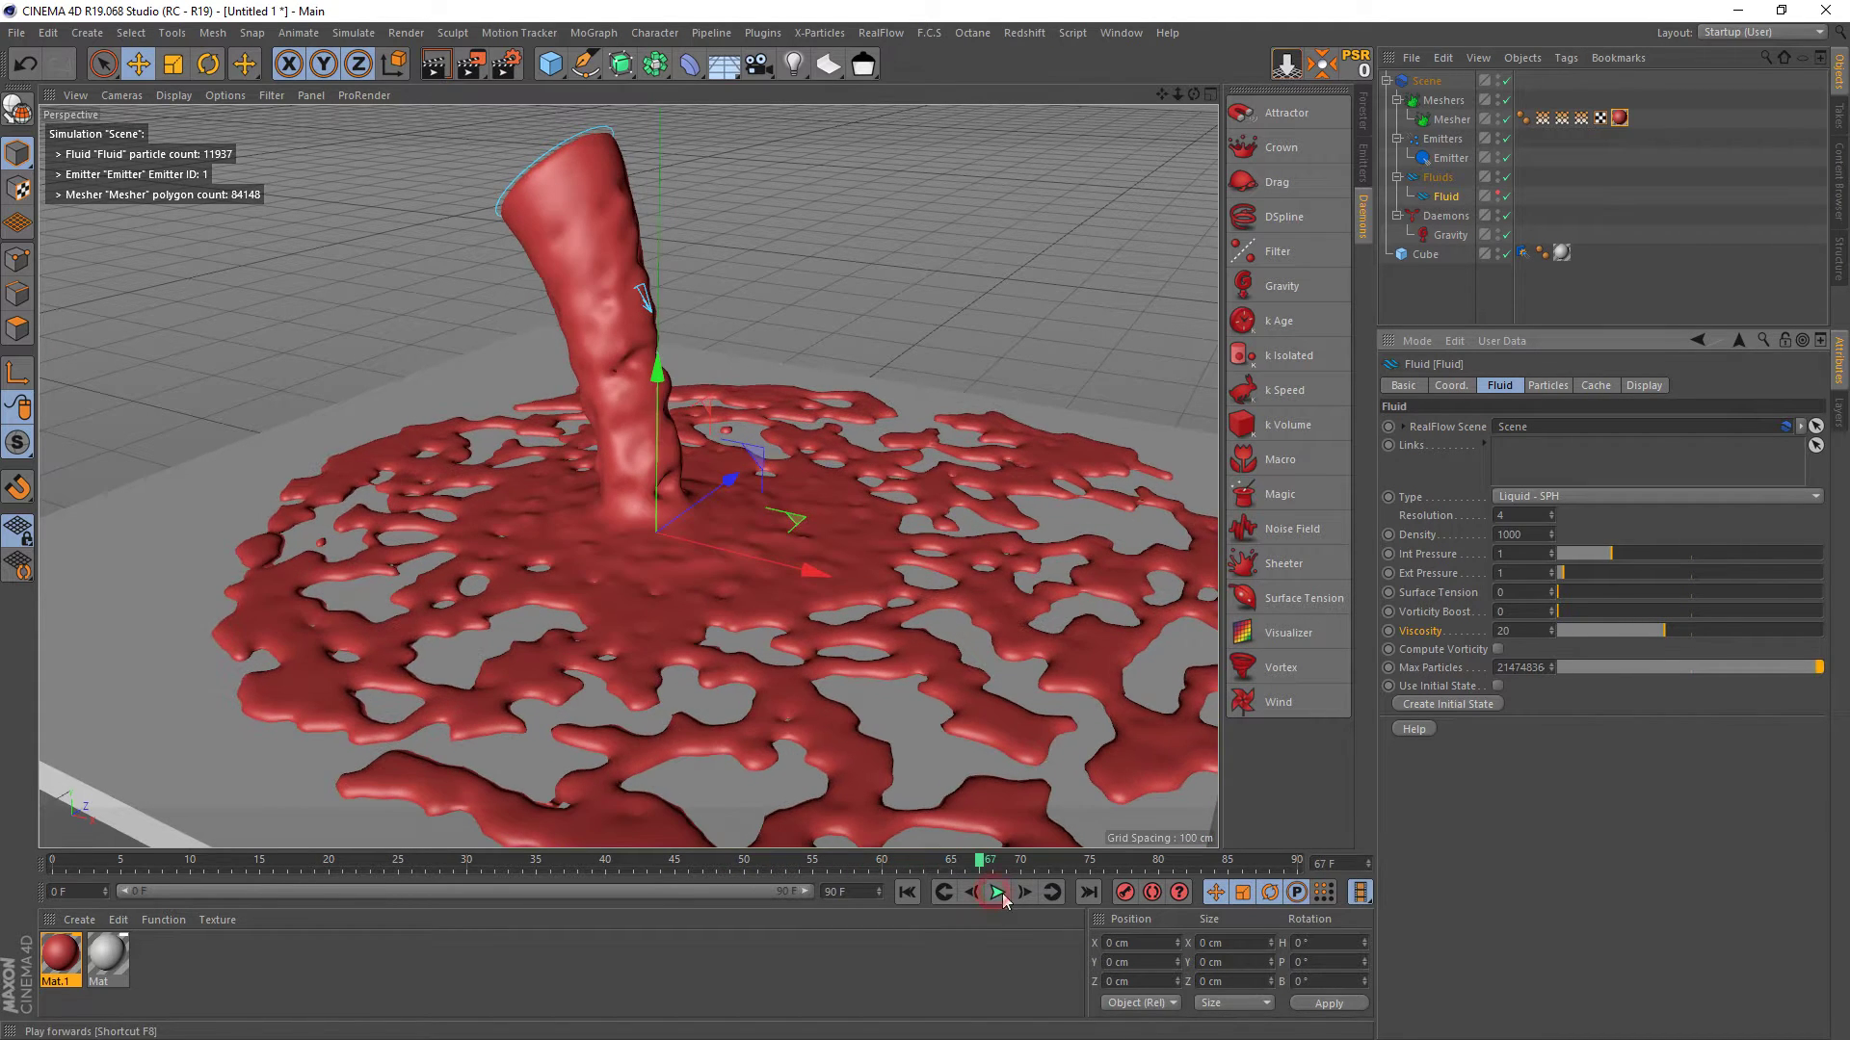
- Set the floor cube's RF Collider friction to 0.01 and replay the pour
{"action": "left_click", "coordinate": [1522, 252]}
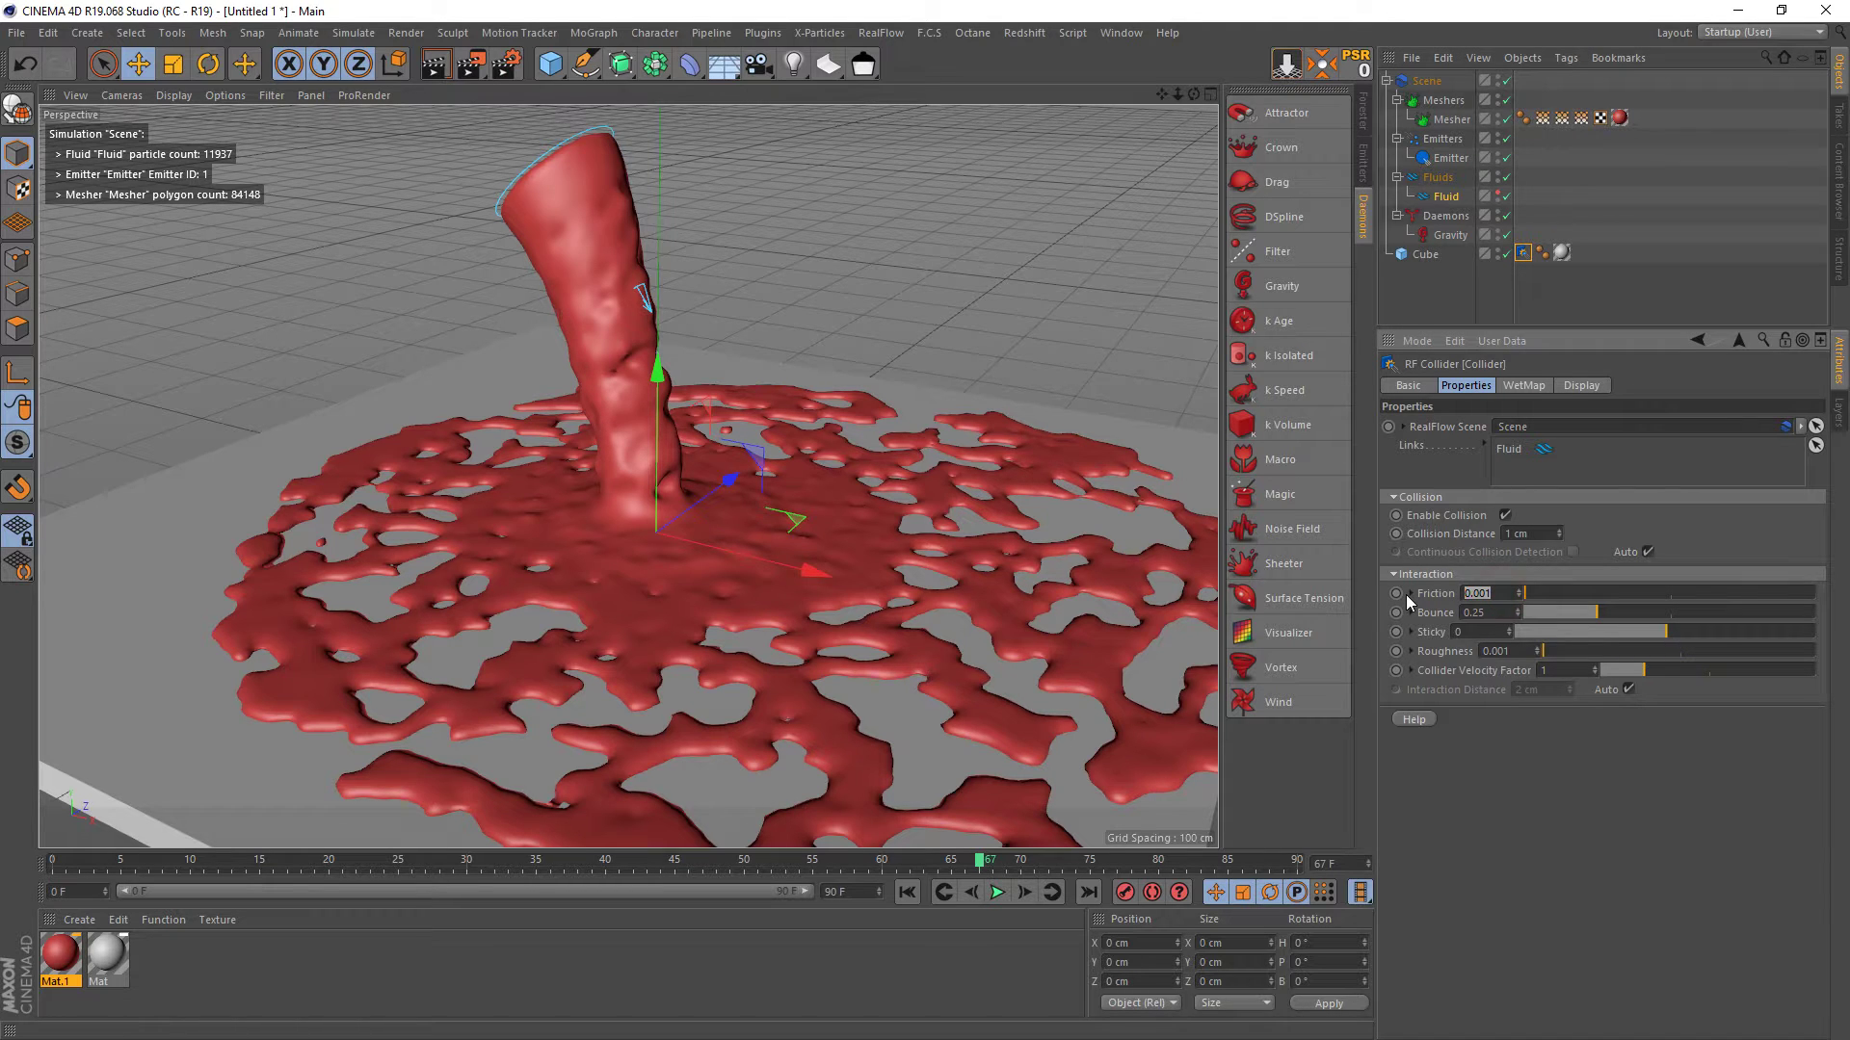
{"action": "type", "text": "0.01"}
{"action": "key", "text": "Return"}
{"action": "left_click", "coordinate": [908, 892]}
{"action": "left_click", "coordinate": [998, 893]}
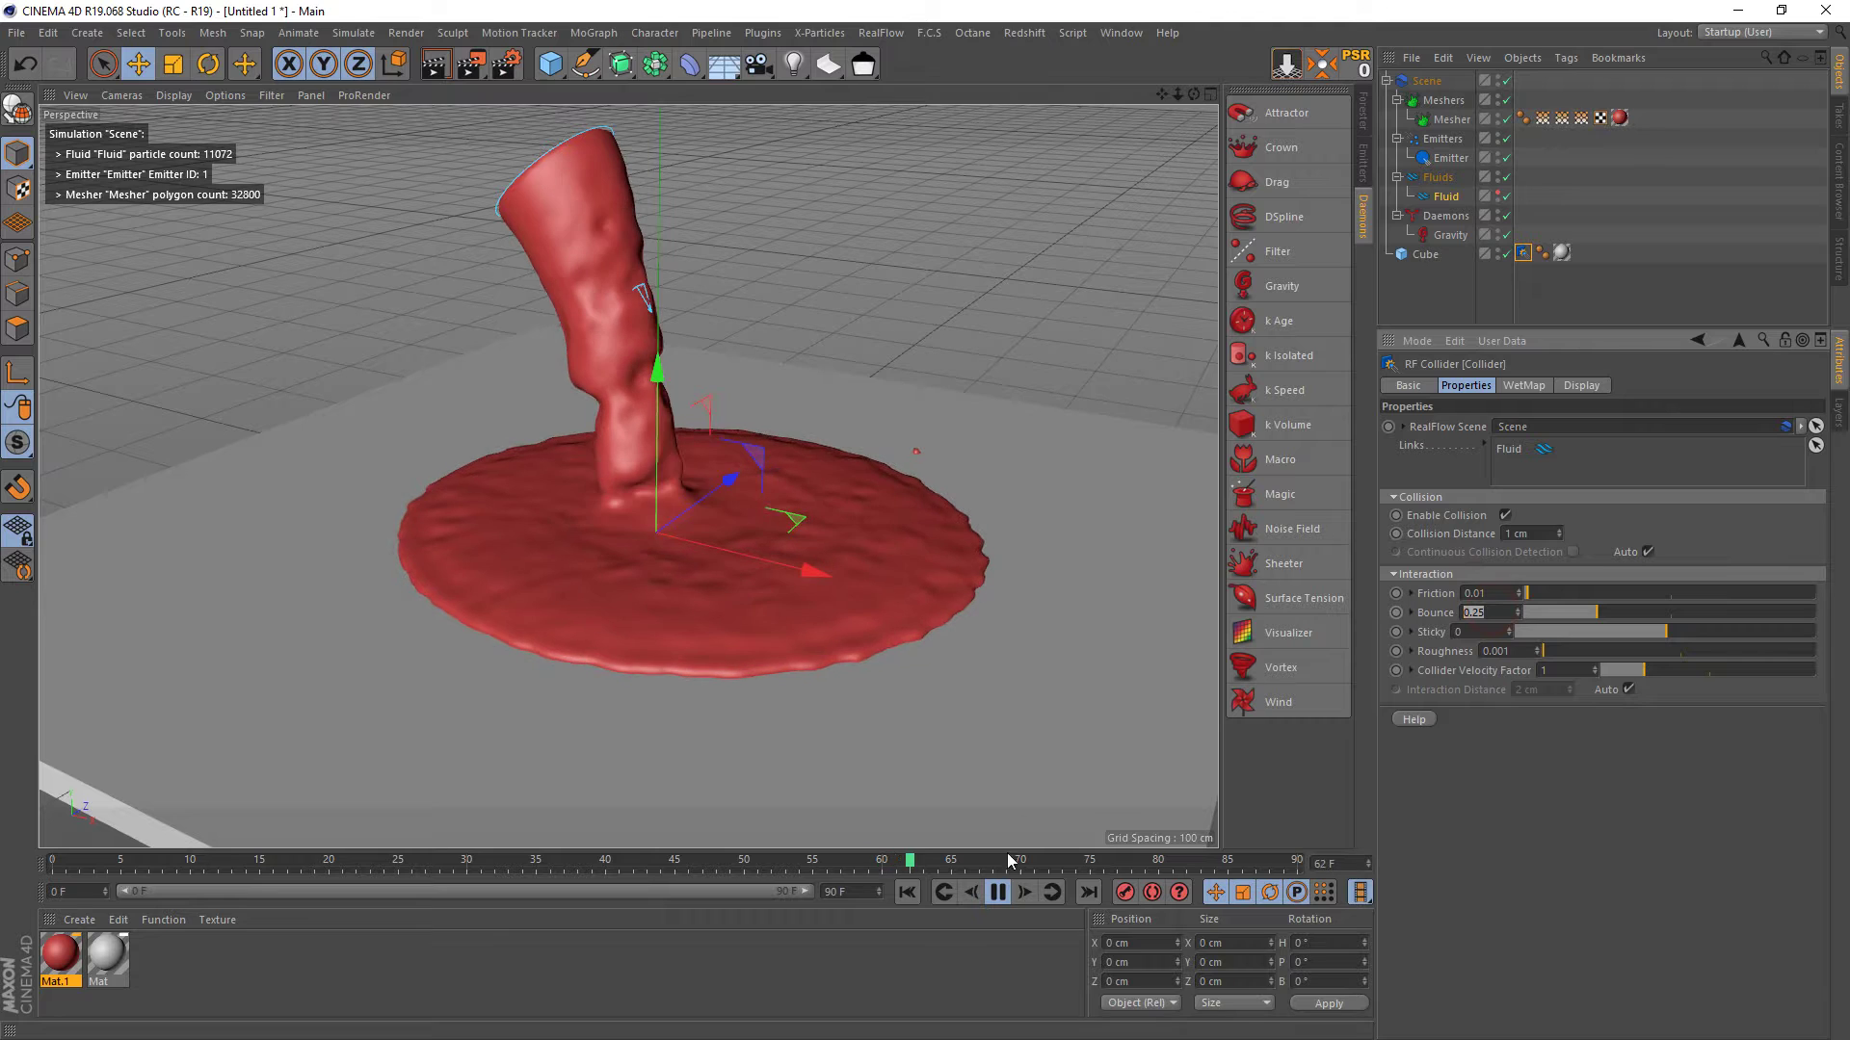
{"action": "left_click", "coordinate": [998, 899]}
{"action": "type", "text": "0"}
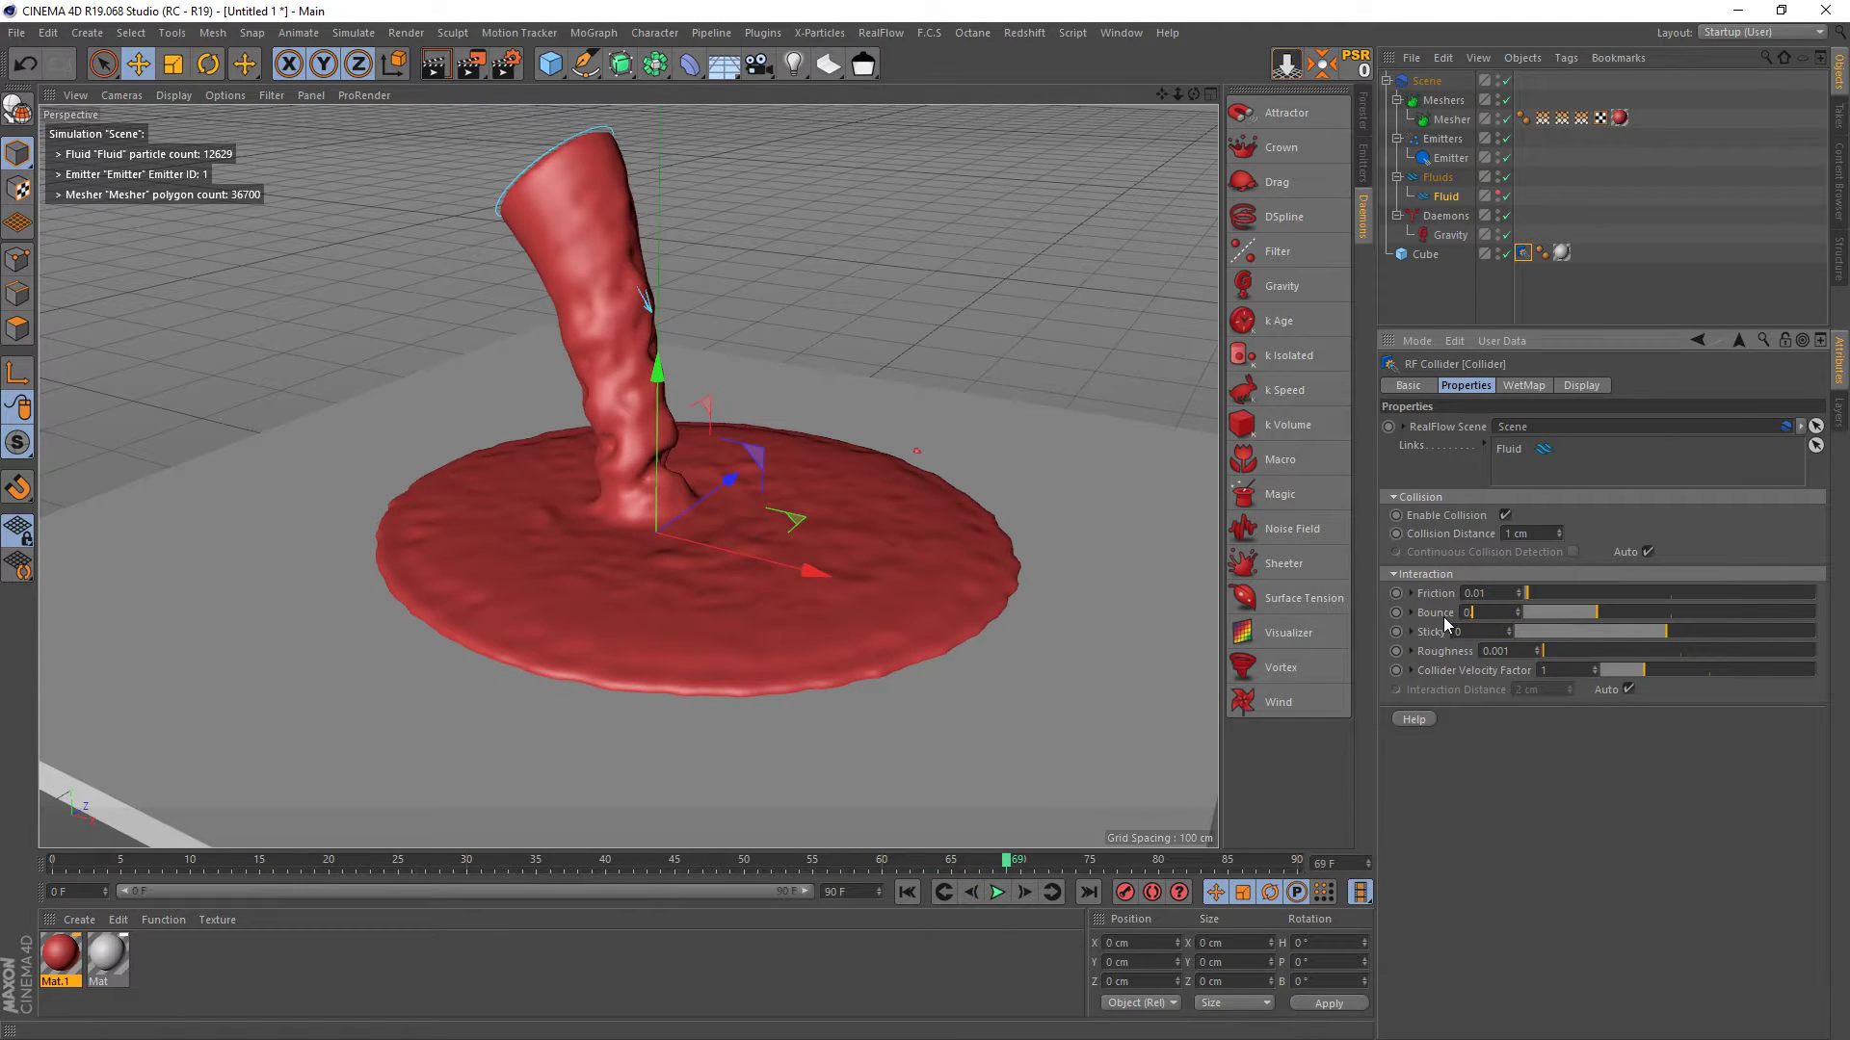
- Set collider Bounce to 0.2 and Roughness to 0.01, then replay the fluid from the start
{"action": "type", "text": ".2"}
{"action": "key", "text": "Return"}
{"action": "type", "text": "1"}
{"action": "left_click", "coordinate": [1542, 655]}
{"action": "type", "text": "0.01"}
{"action": "key", "text": "Return"}
{"action": "left_click", "coordinate": [907, 893]}
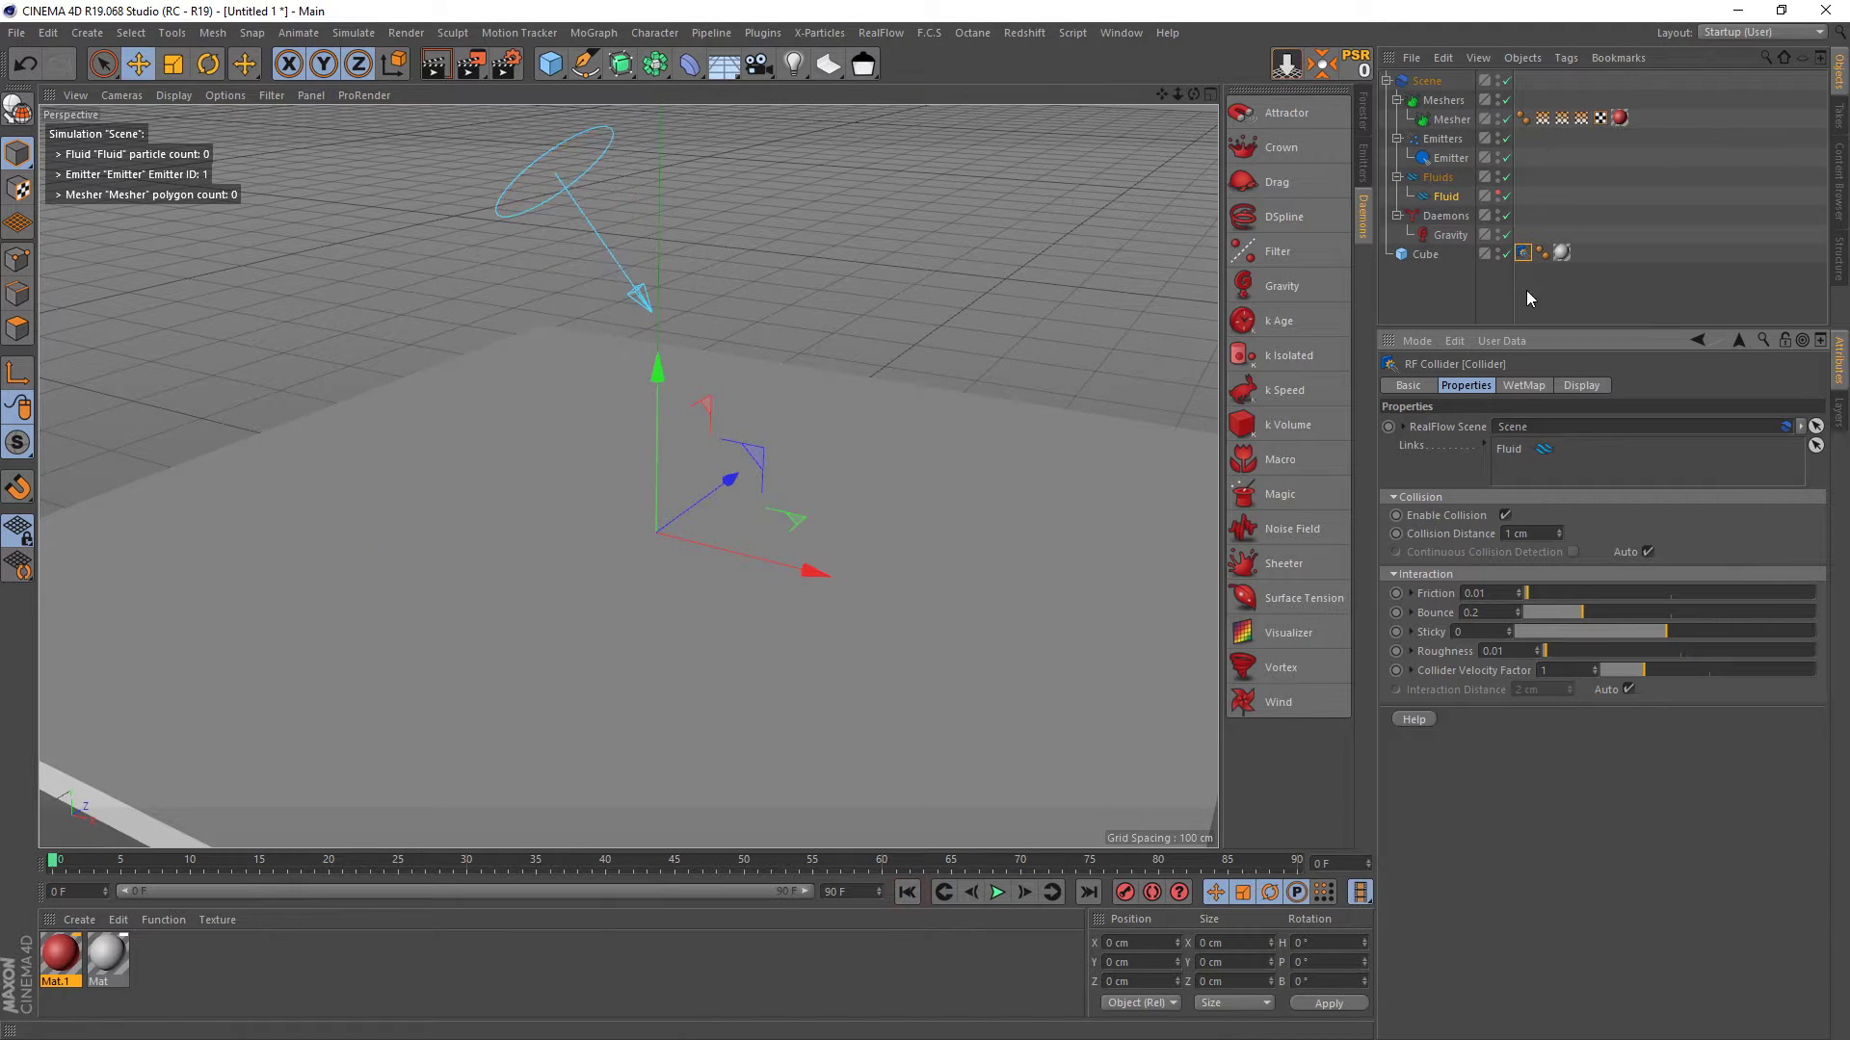
{"action": "left_click", "coordinate": [1474, 196]}
{"action": "left_click", "coordinate": [1002, 892]}
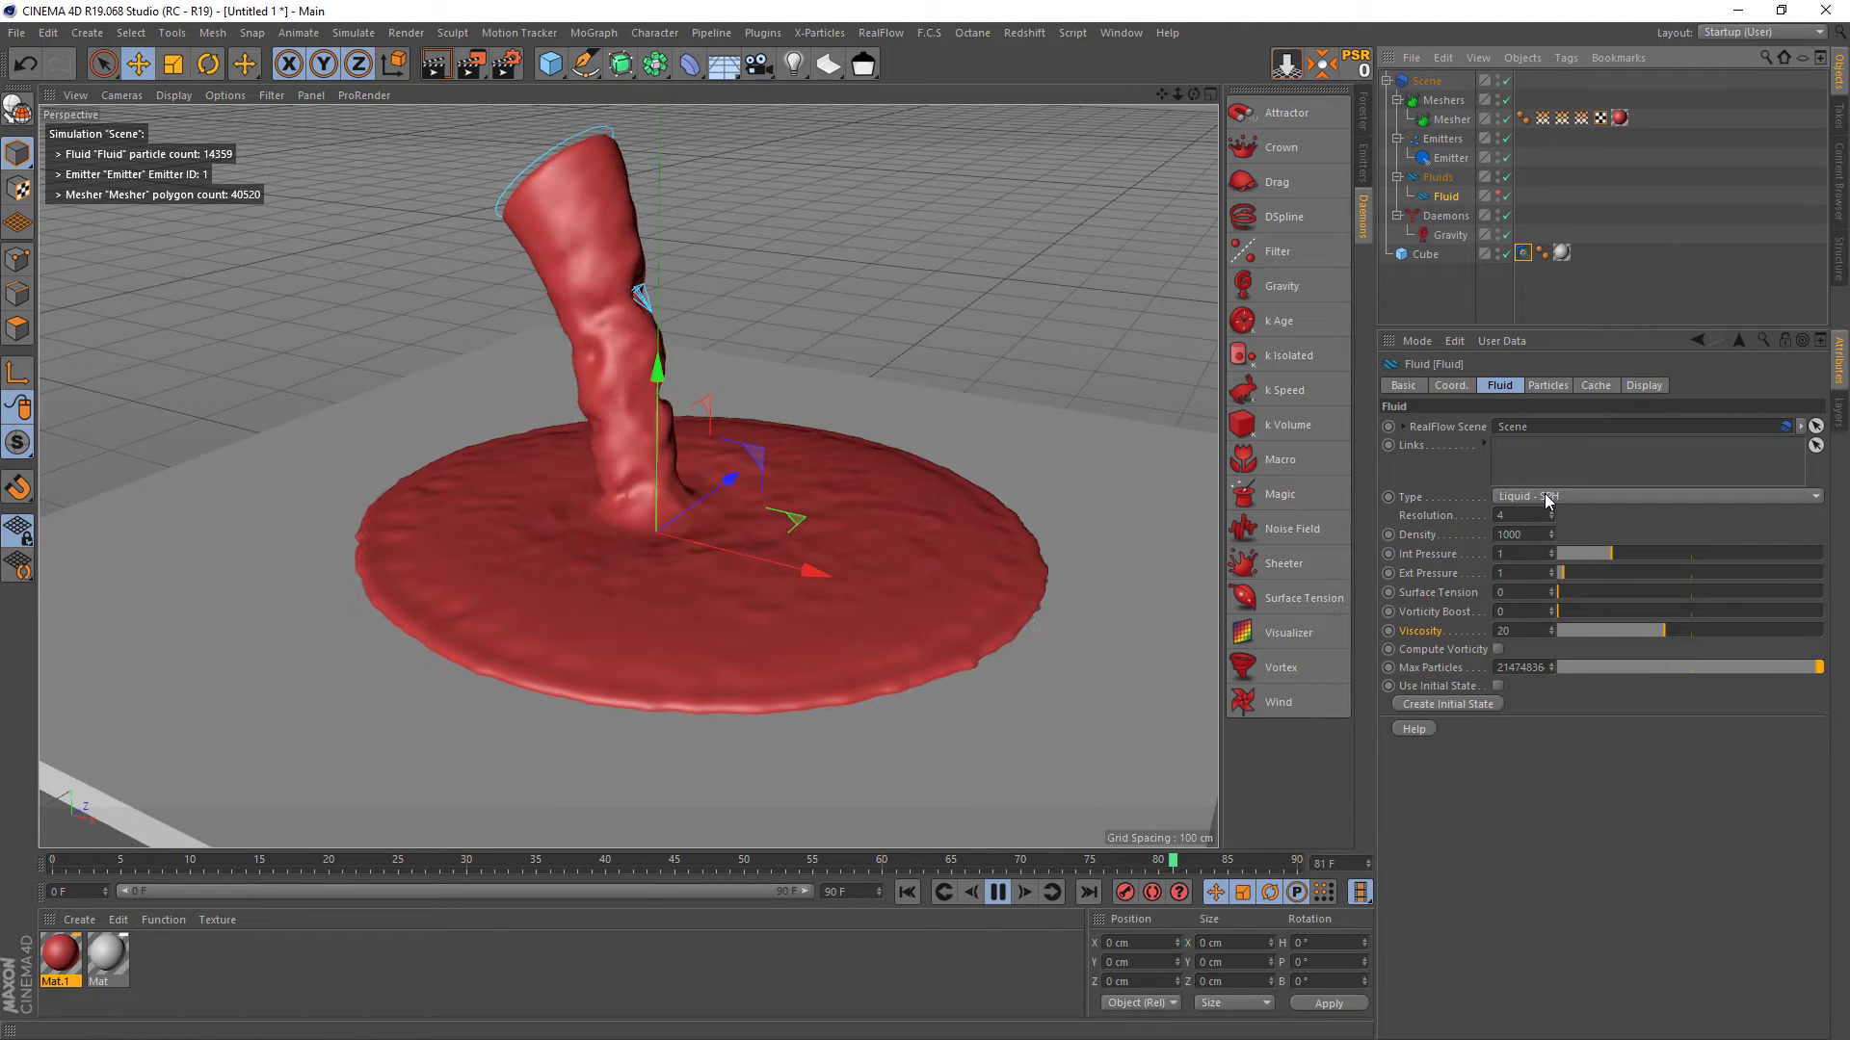
{"action": "left_click", "coordinate": [996, 893]}
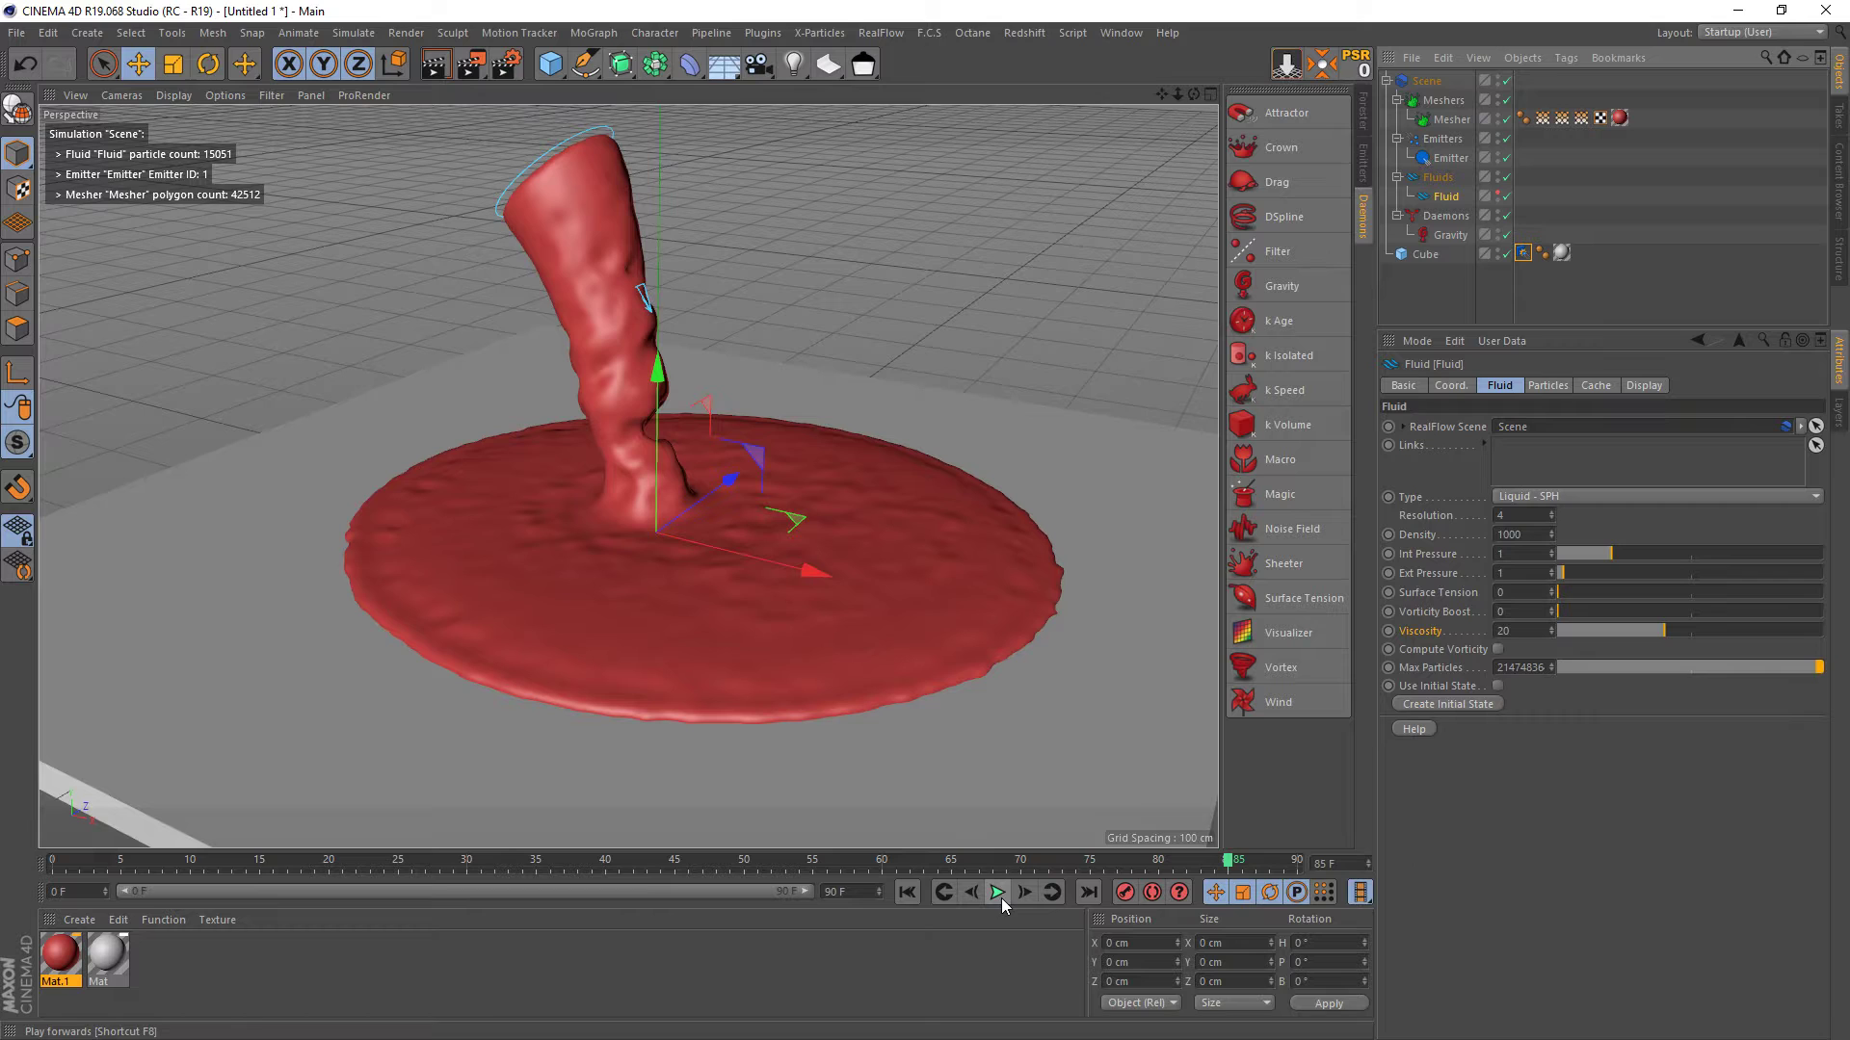
{"action": "key", "text": "ctrl+r"}
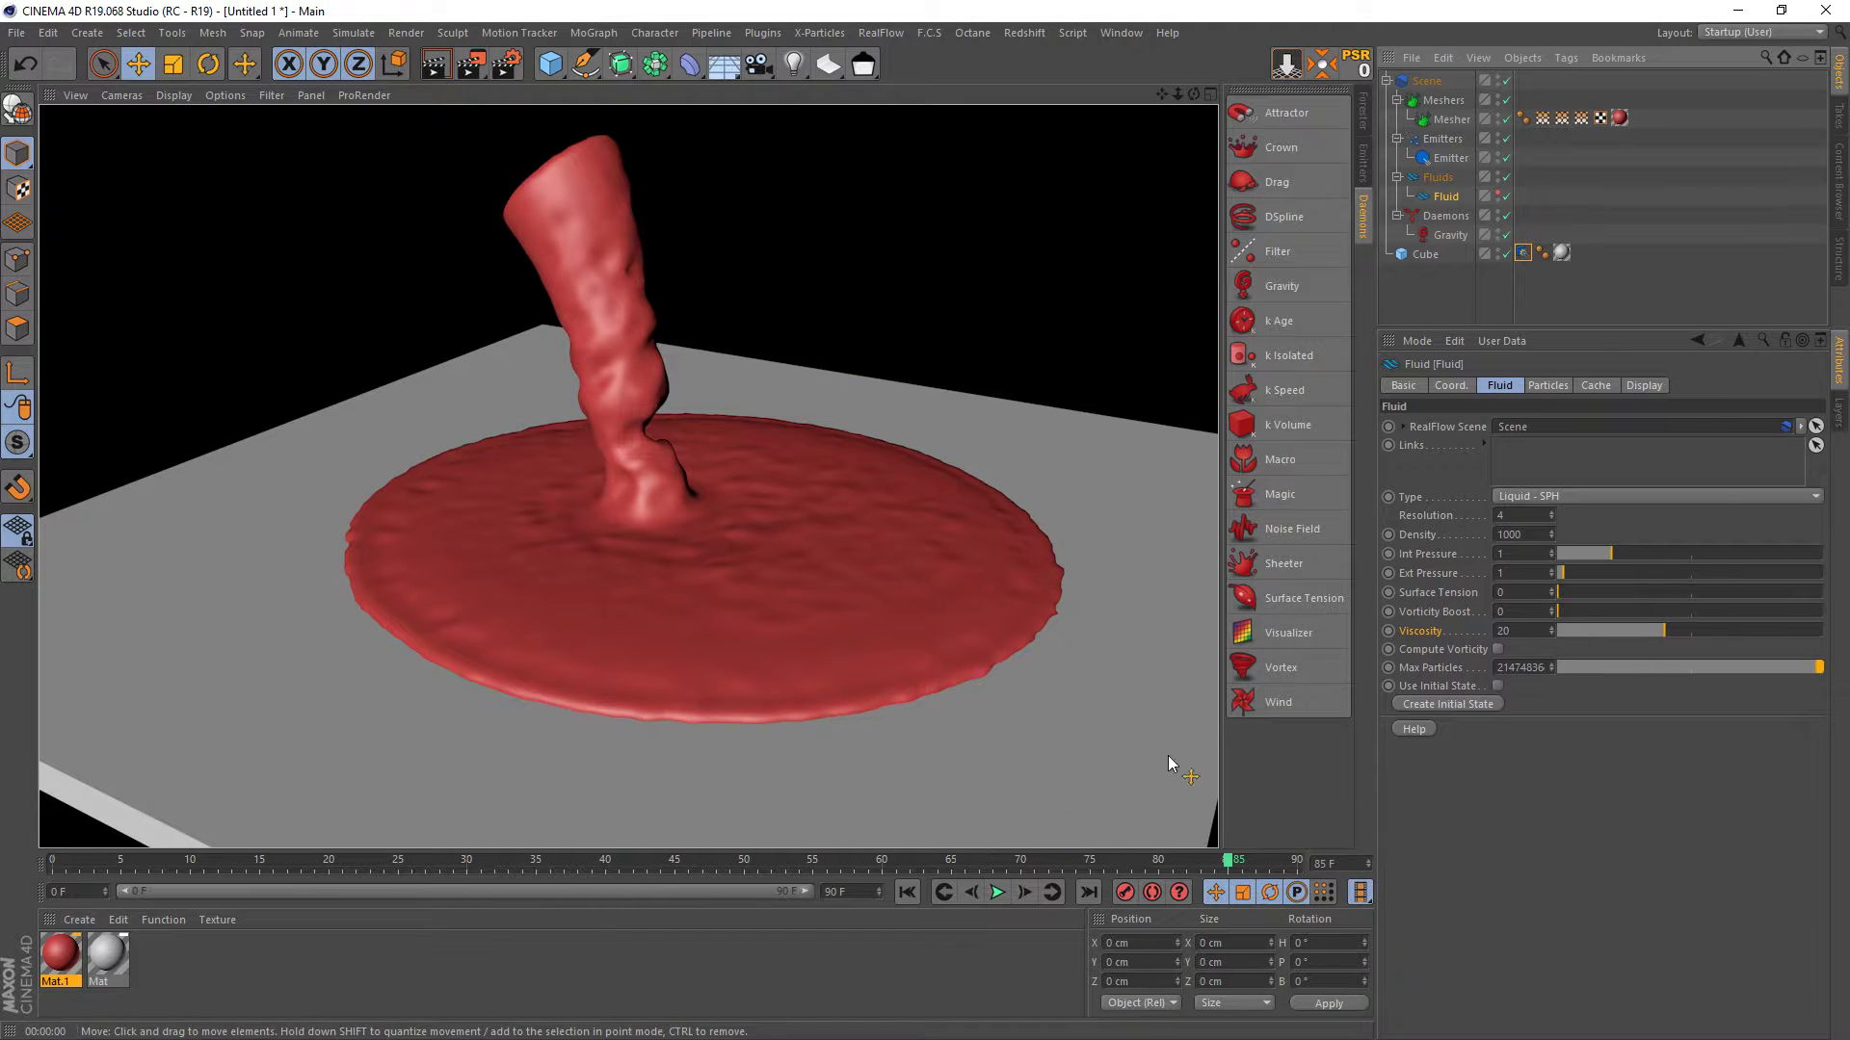
{"action": "left_click", "coordinate": [1575, 493]}
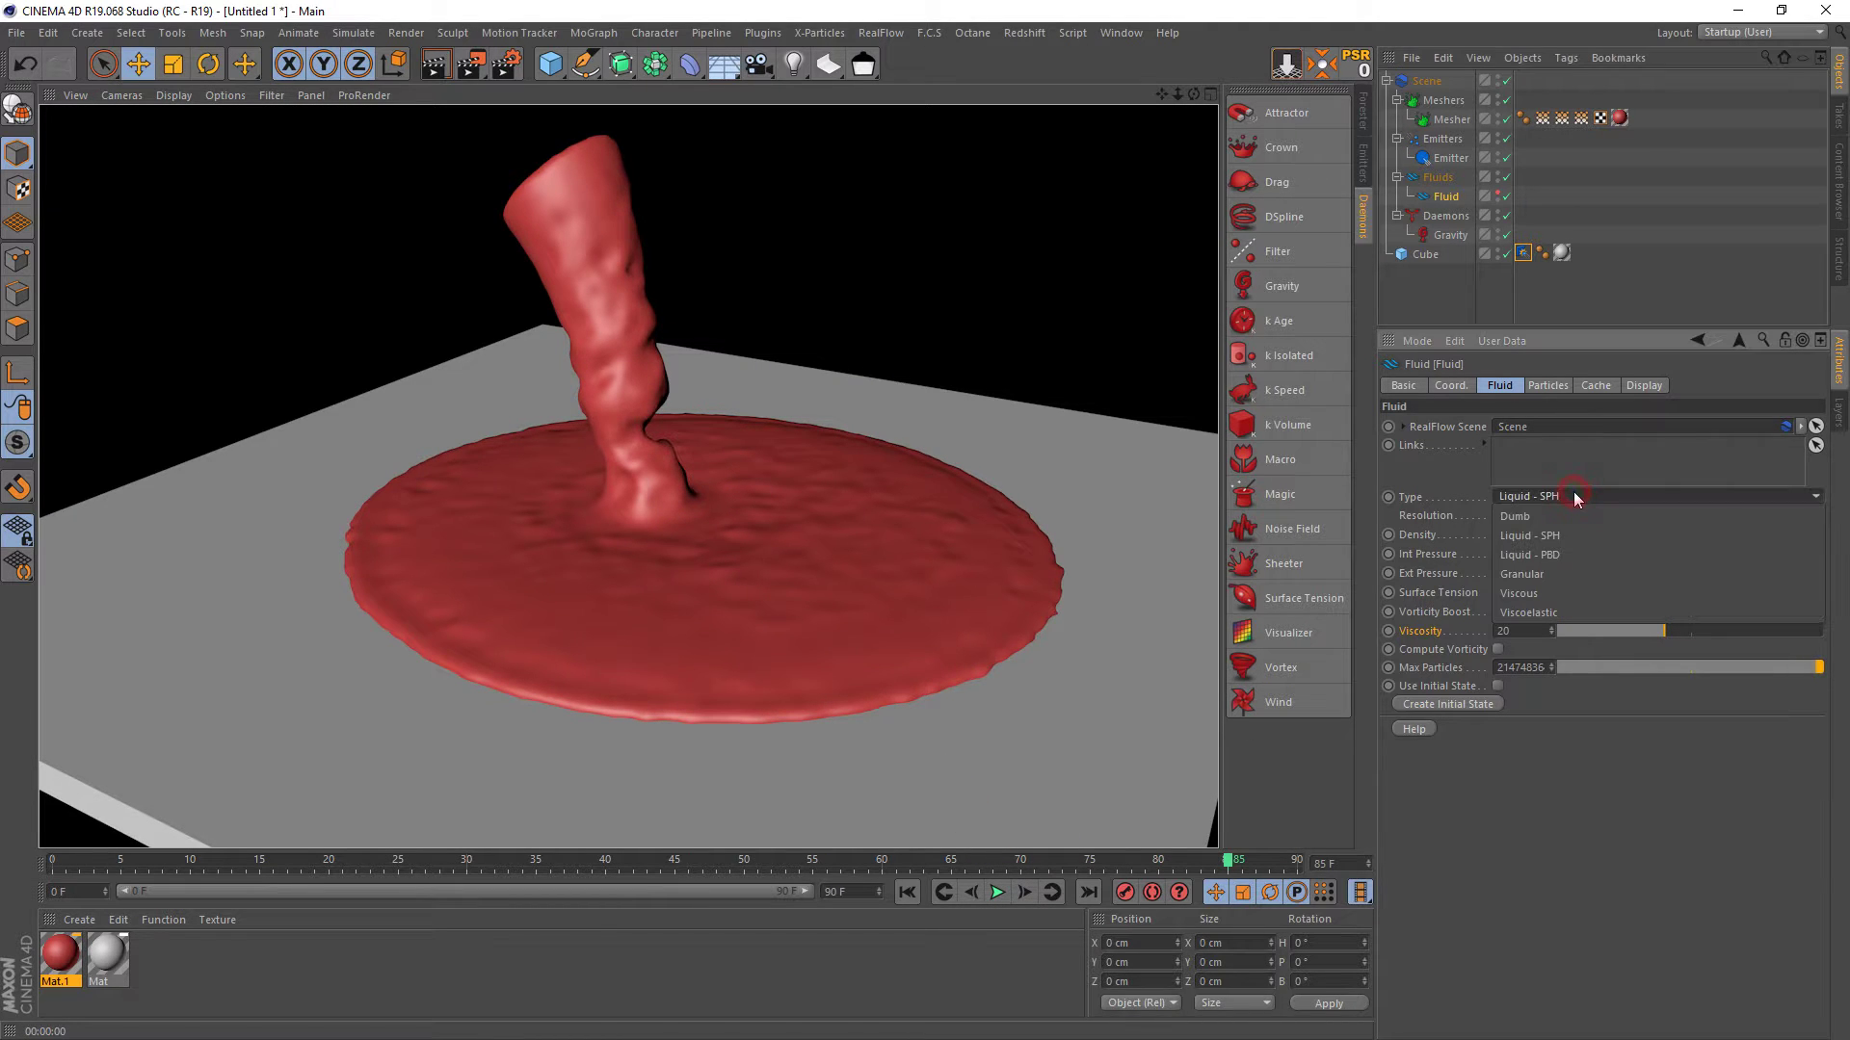
{"action": "left_click", "coordinate": [1563, 541]}
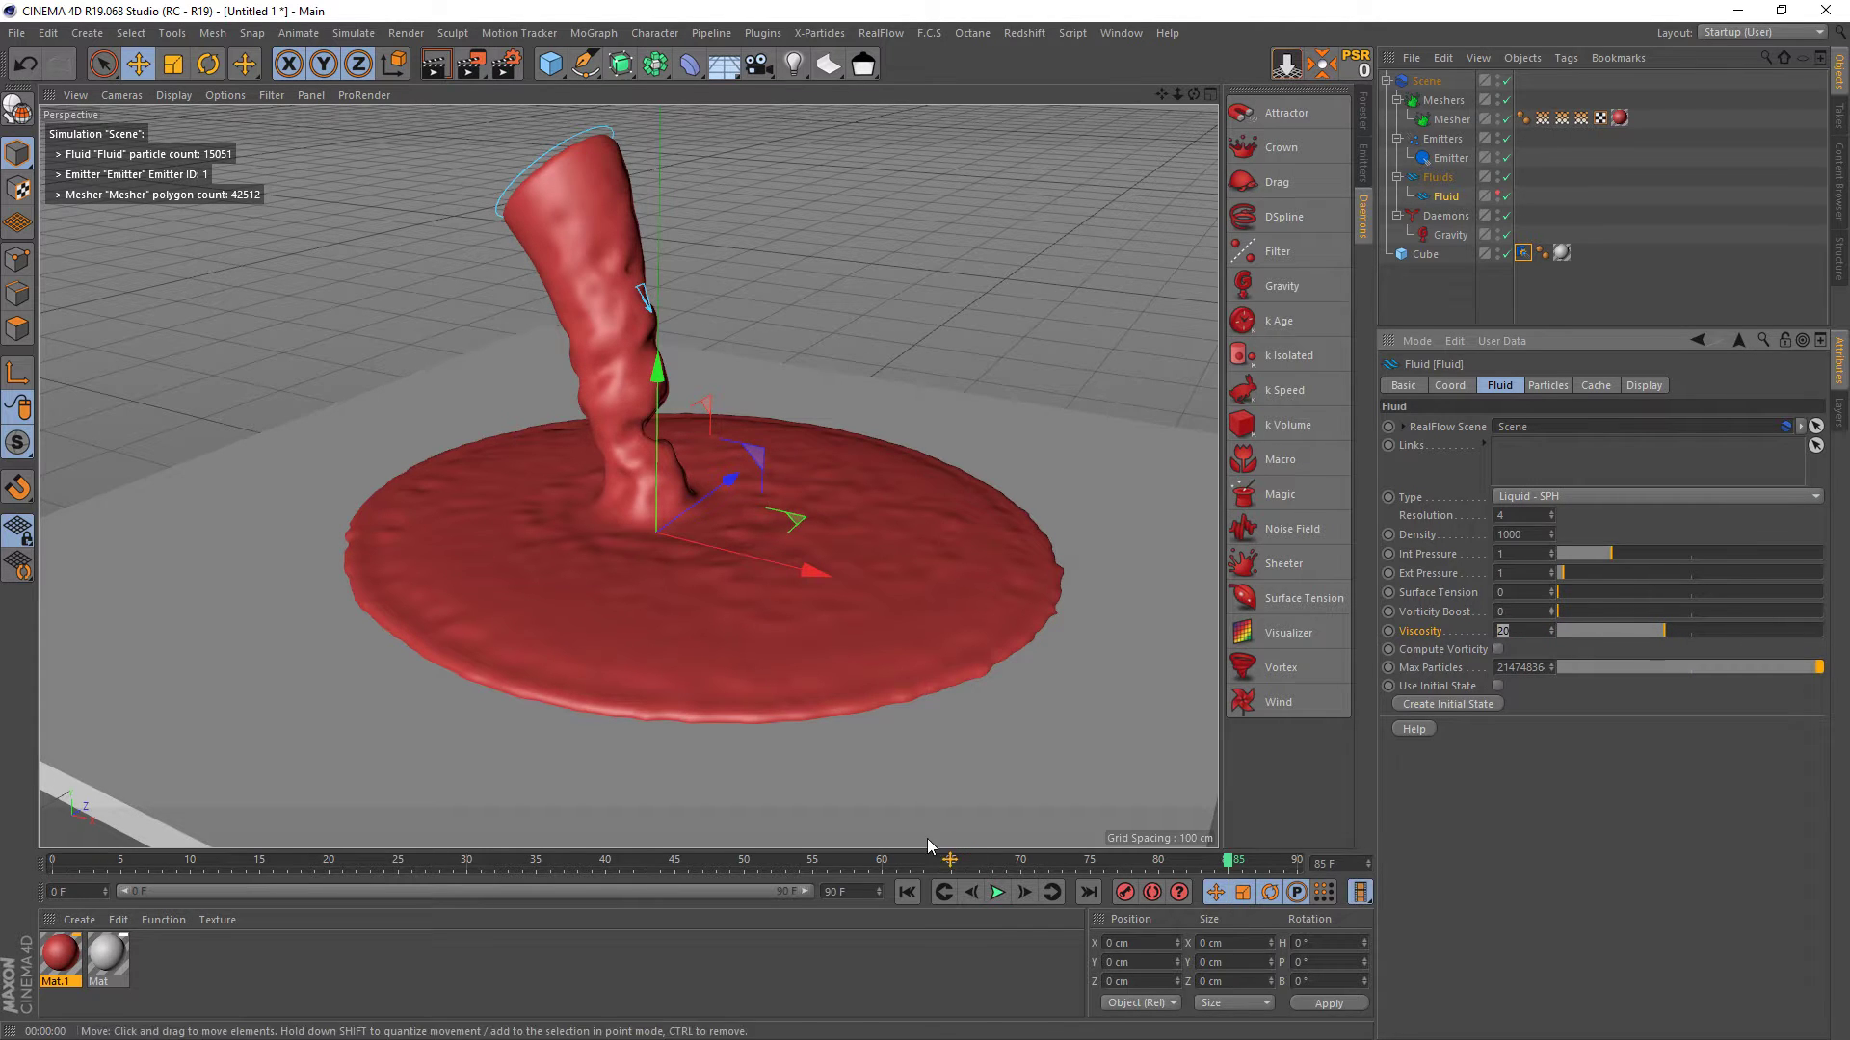
{"action": "left_click", "coordinate": [999, 894]}
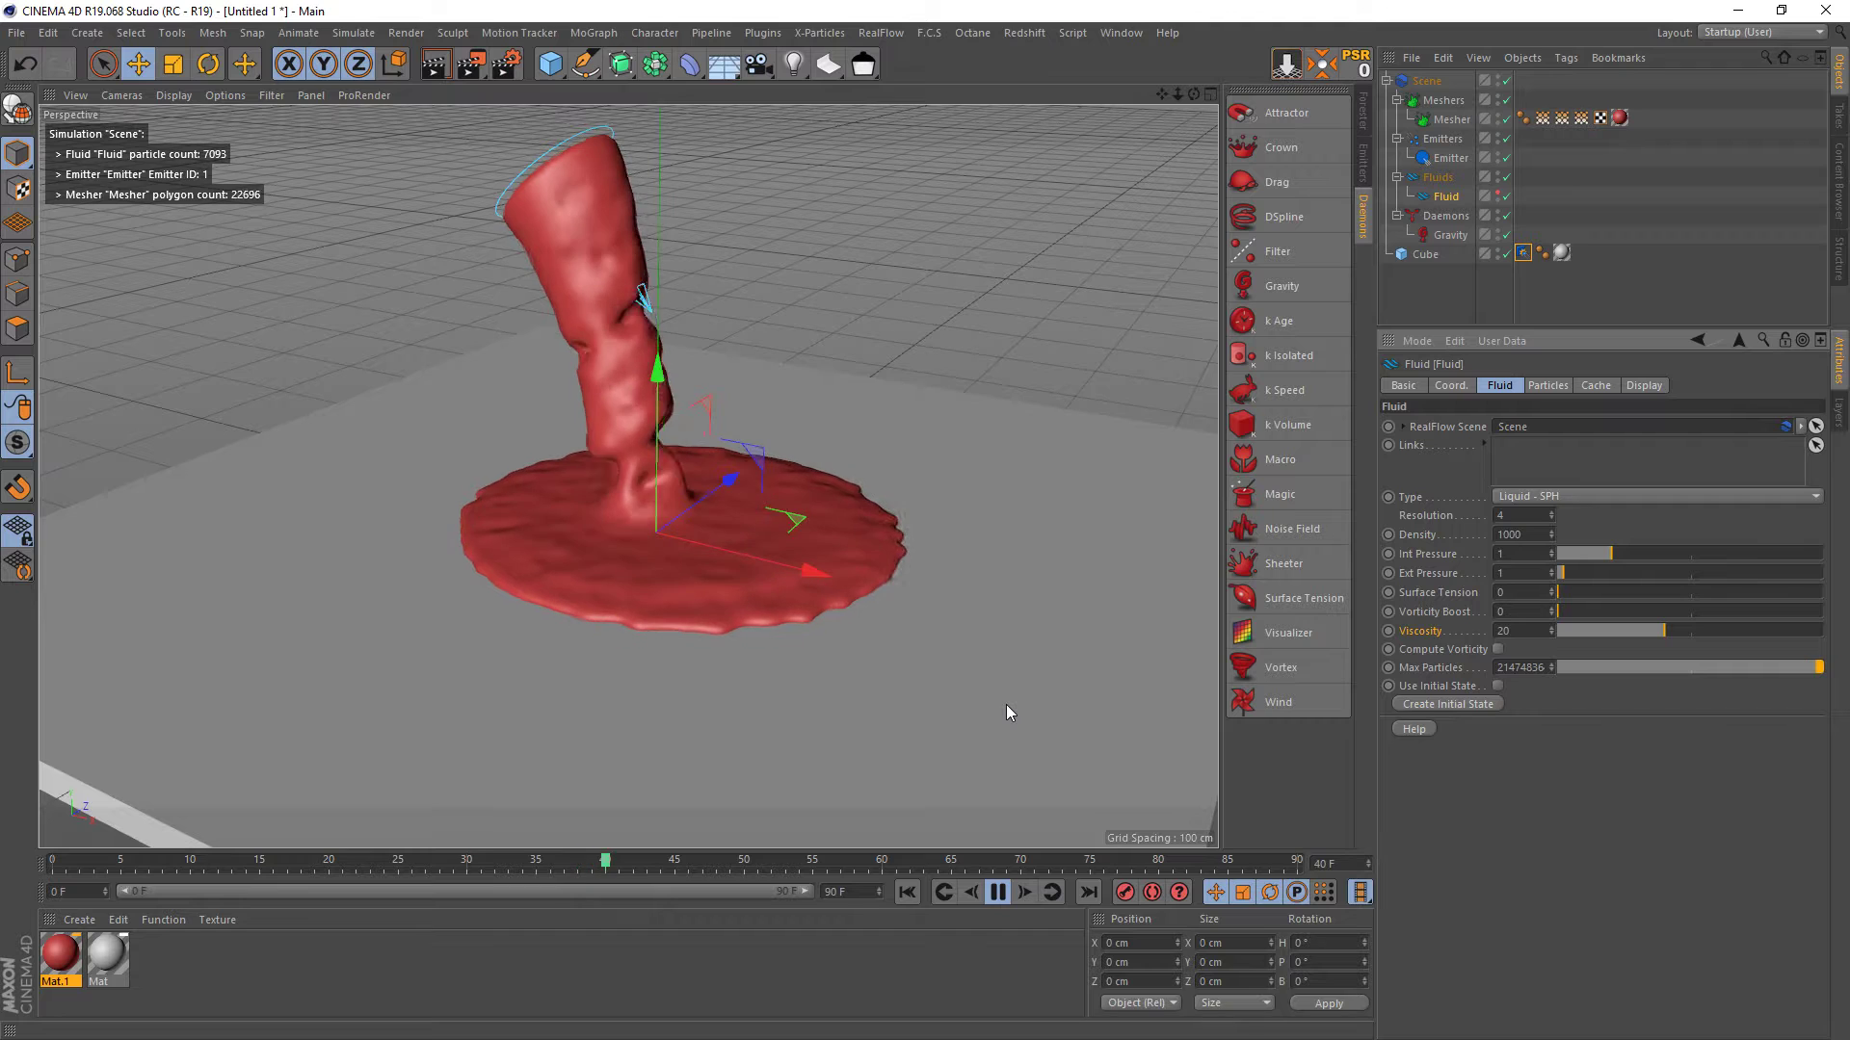
{"action": "left_click", "coordinate": [997, 892]}
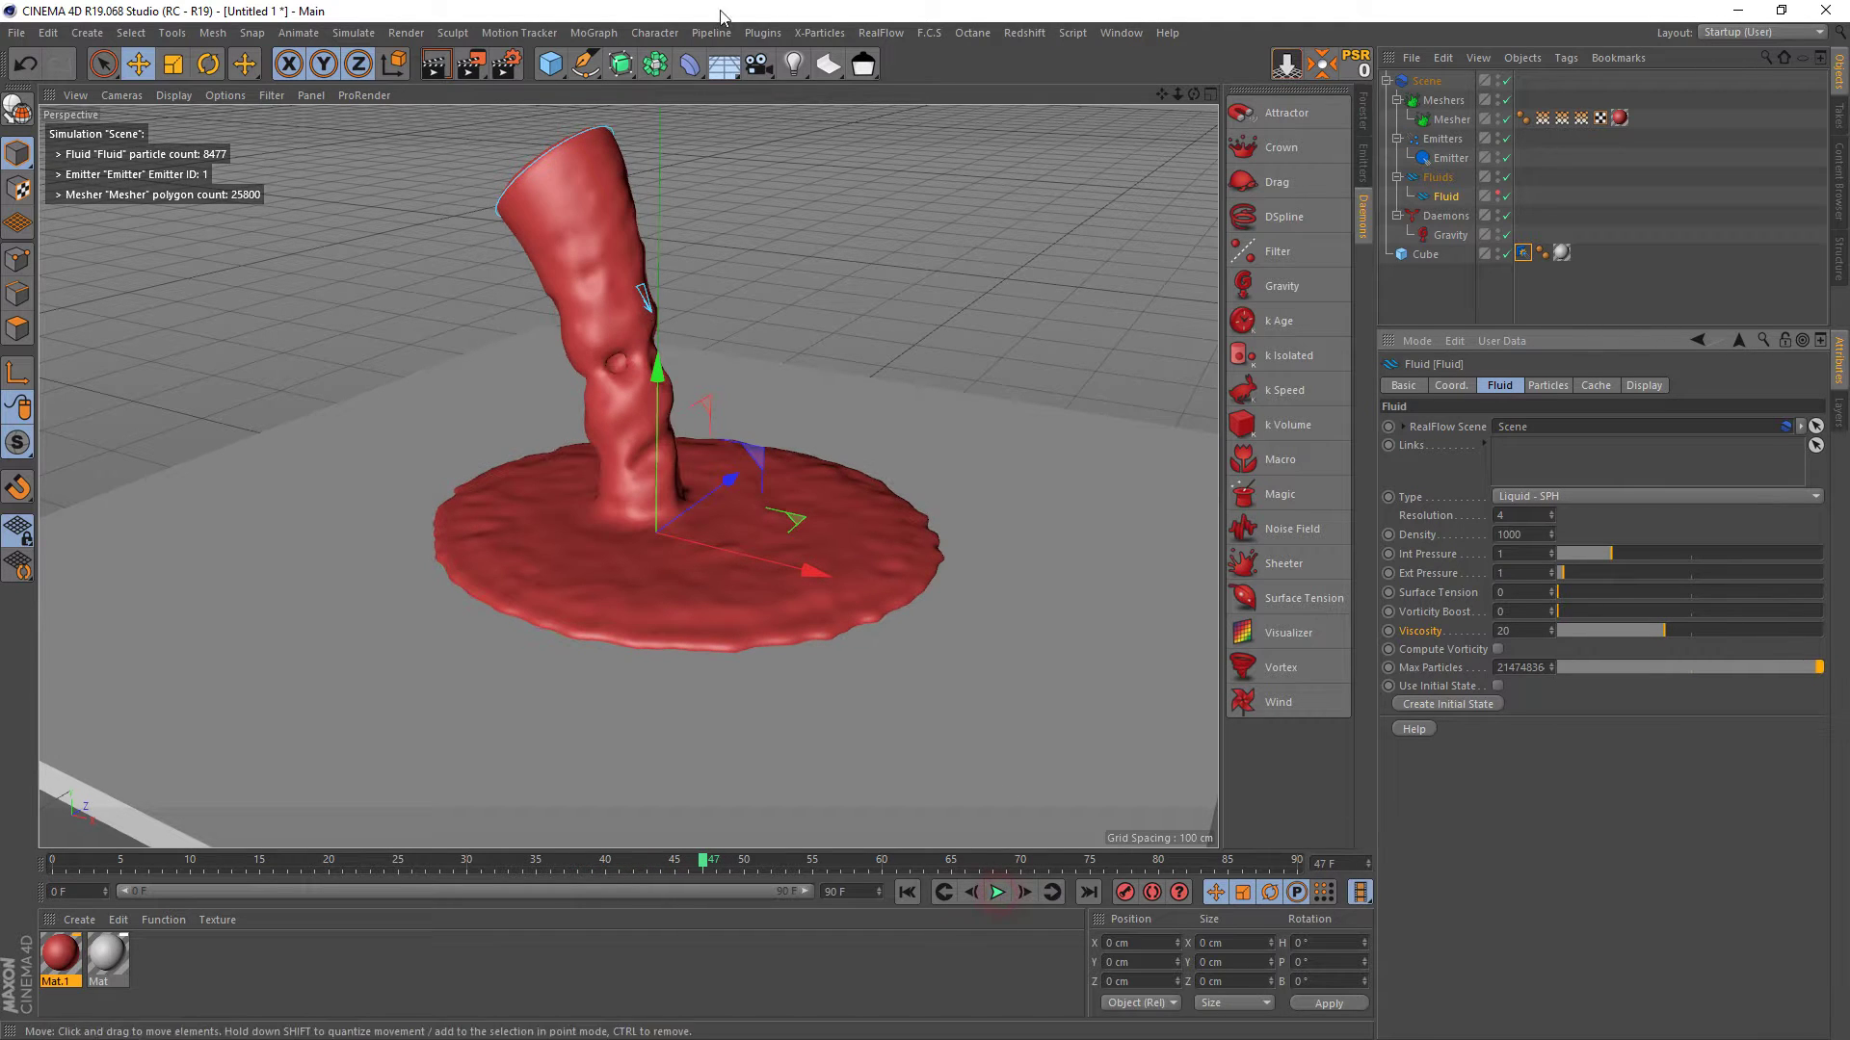
- Add a Platonic raised about 119 cm and scaled to ~73%, shifted left, with an RF Collider tag
{"action": "left_click", "coordinate": [562, 78]}
{"action": "left_click", "coordinate": [713, 205]}
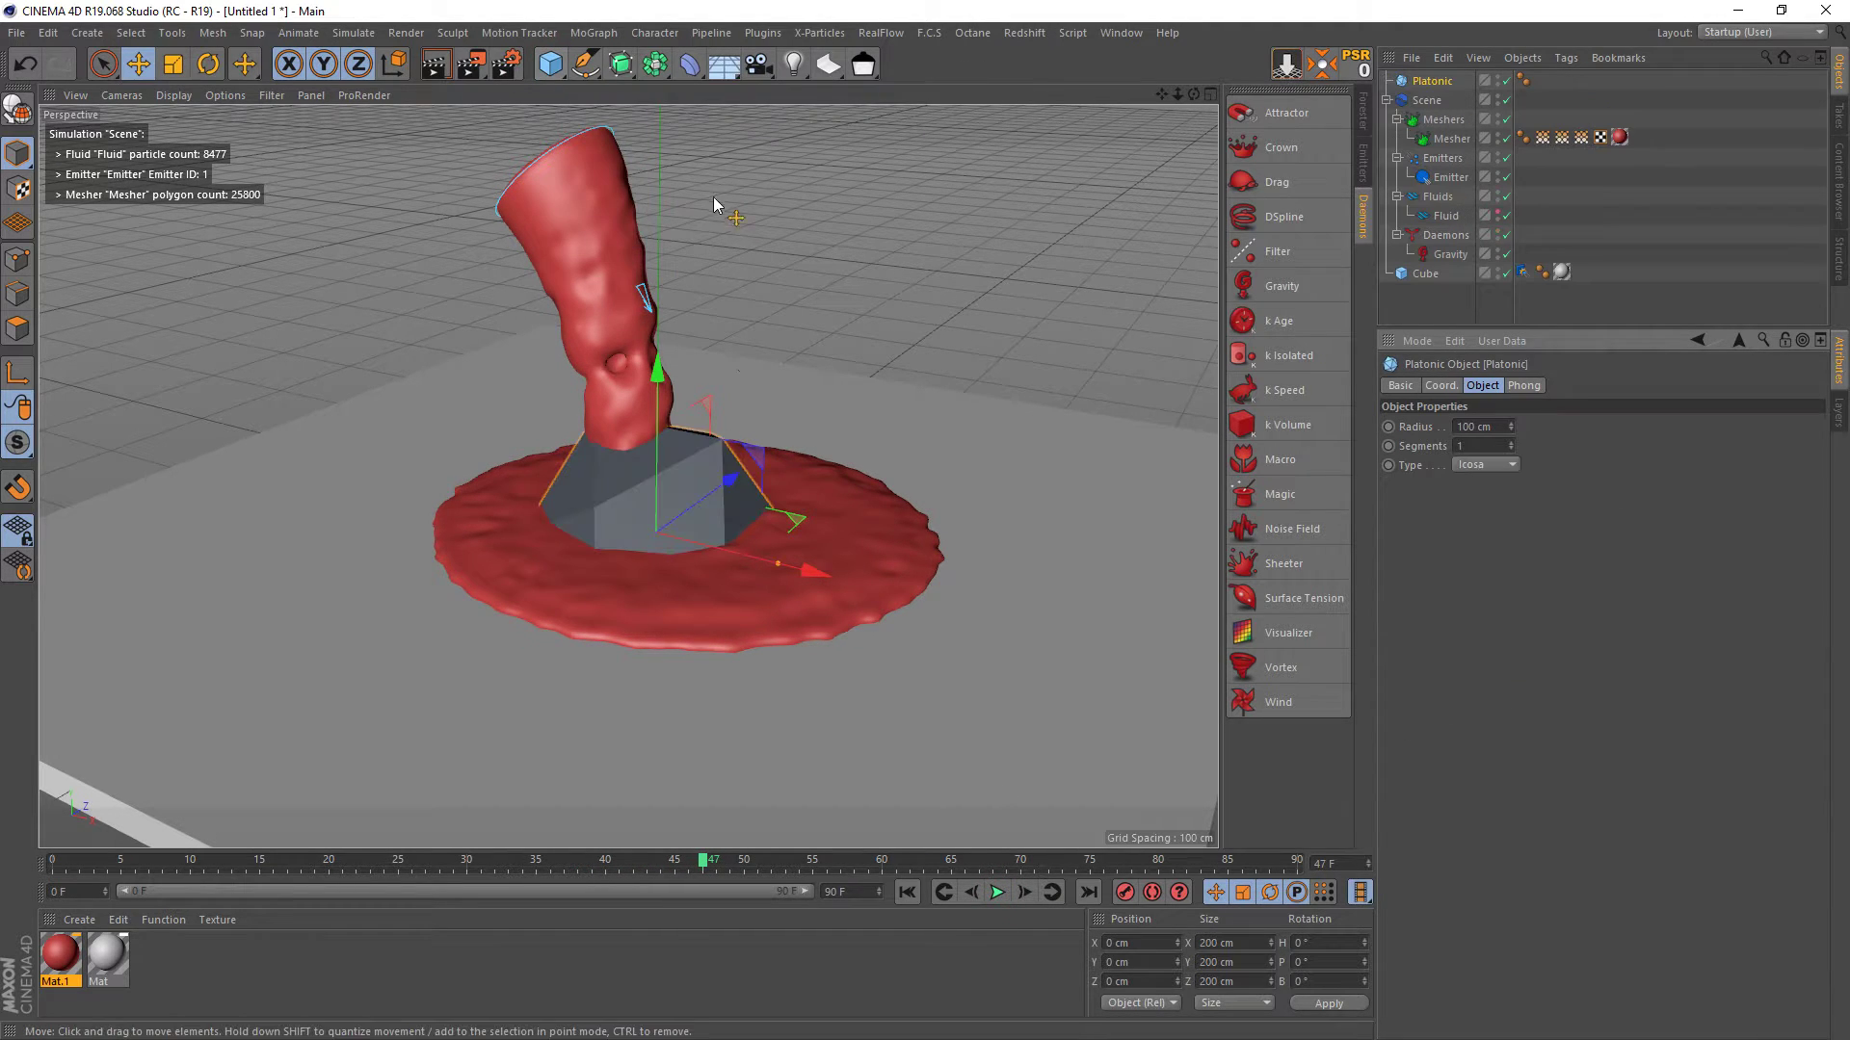
{"action": "left_click_drag", "start_coordinate": [661, 391], "coordinate": [653, 231]}
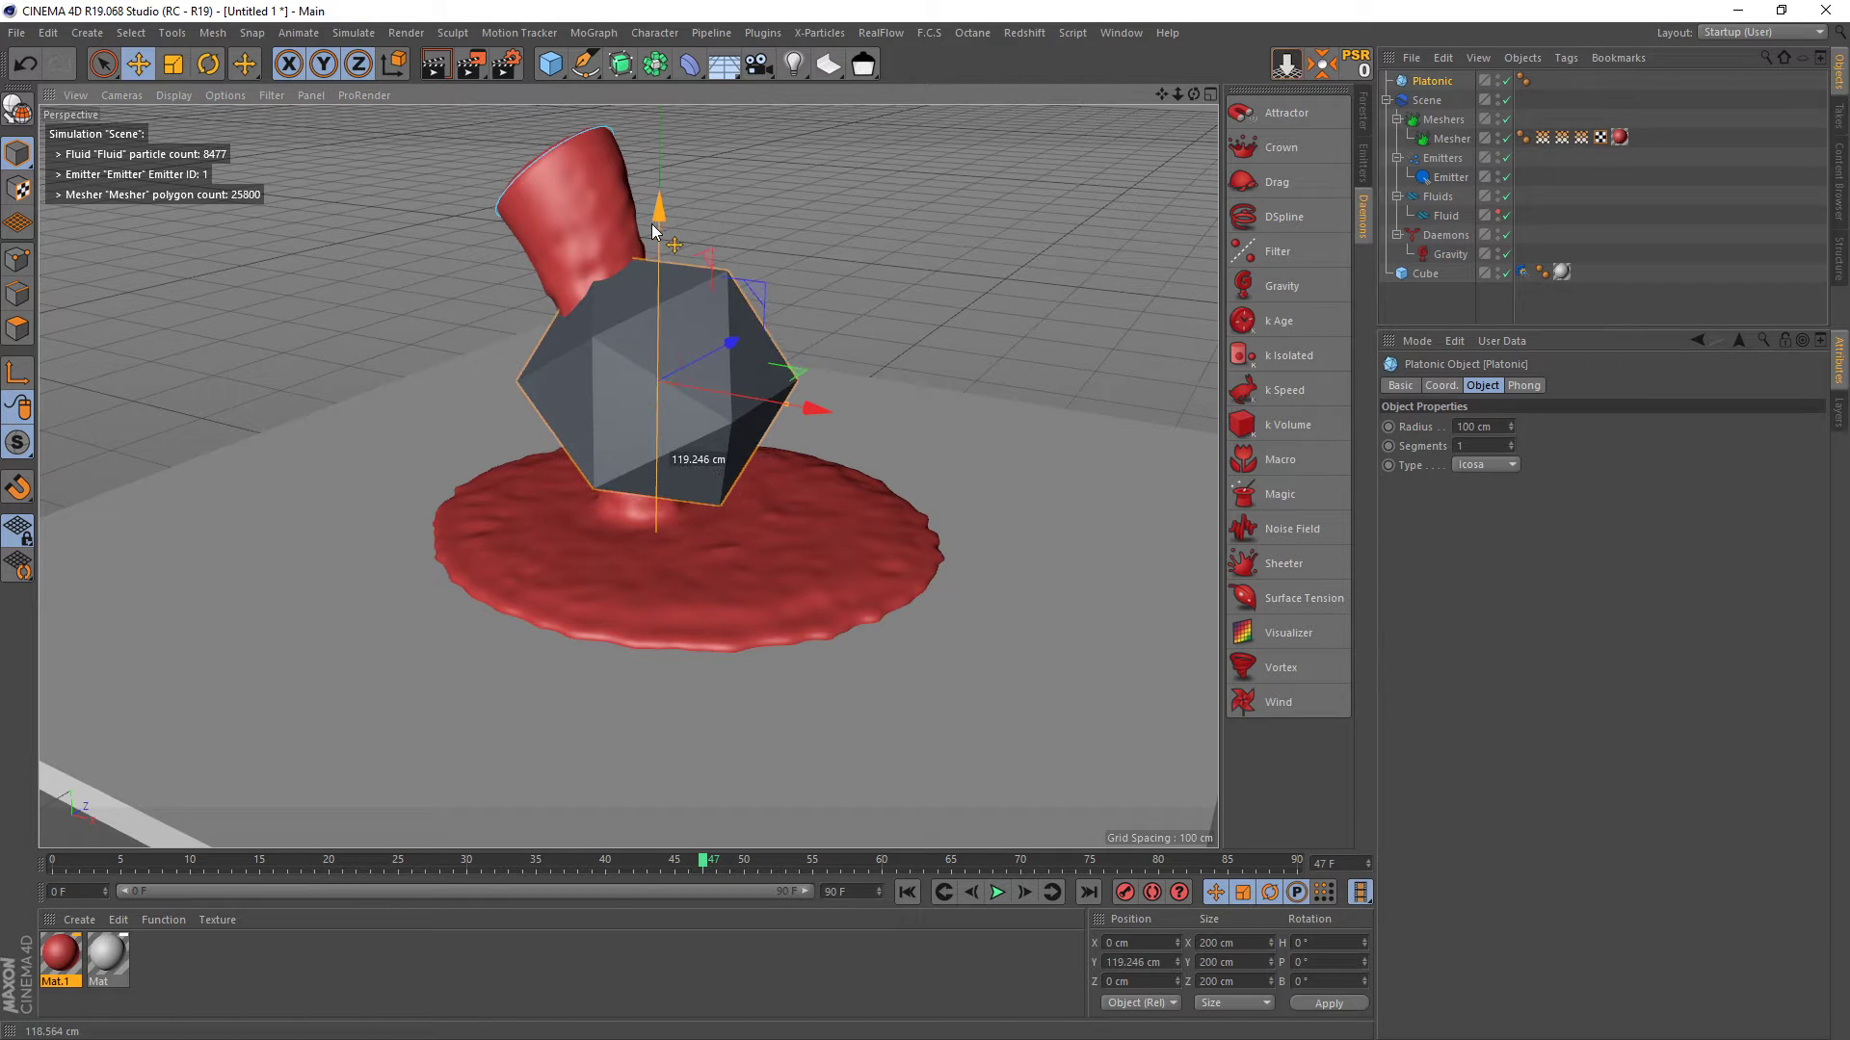
{"action": "key", "text": "t"}
{"action": "left_click_drag", "start_coordinate": [826, 310], "coordinate": [669, 306]}
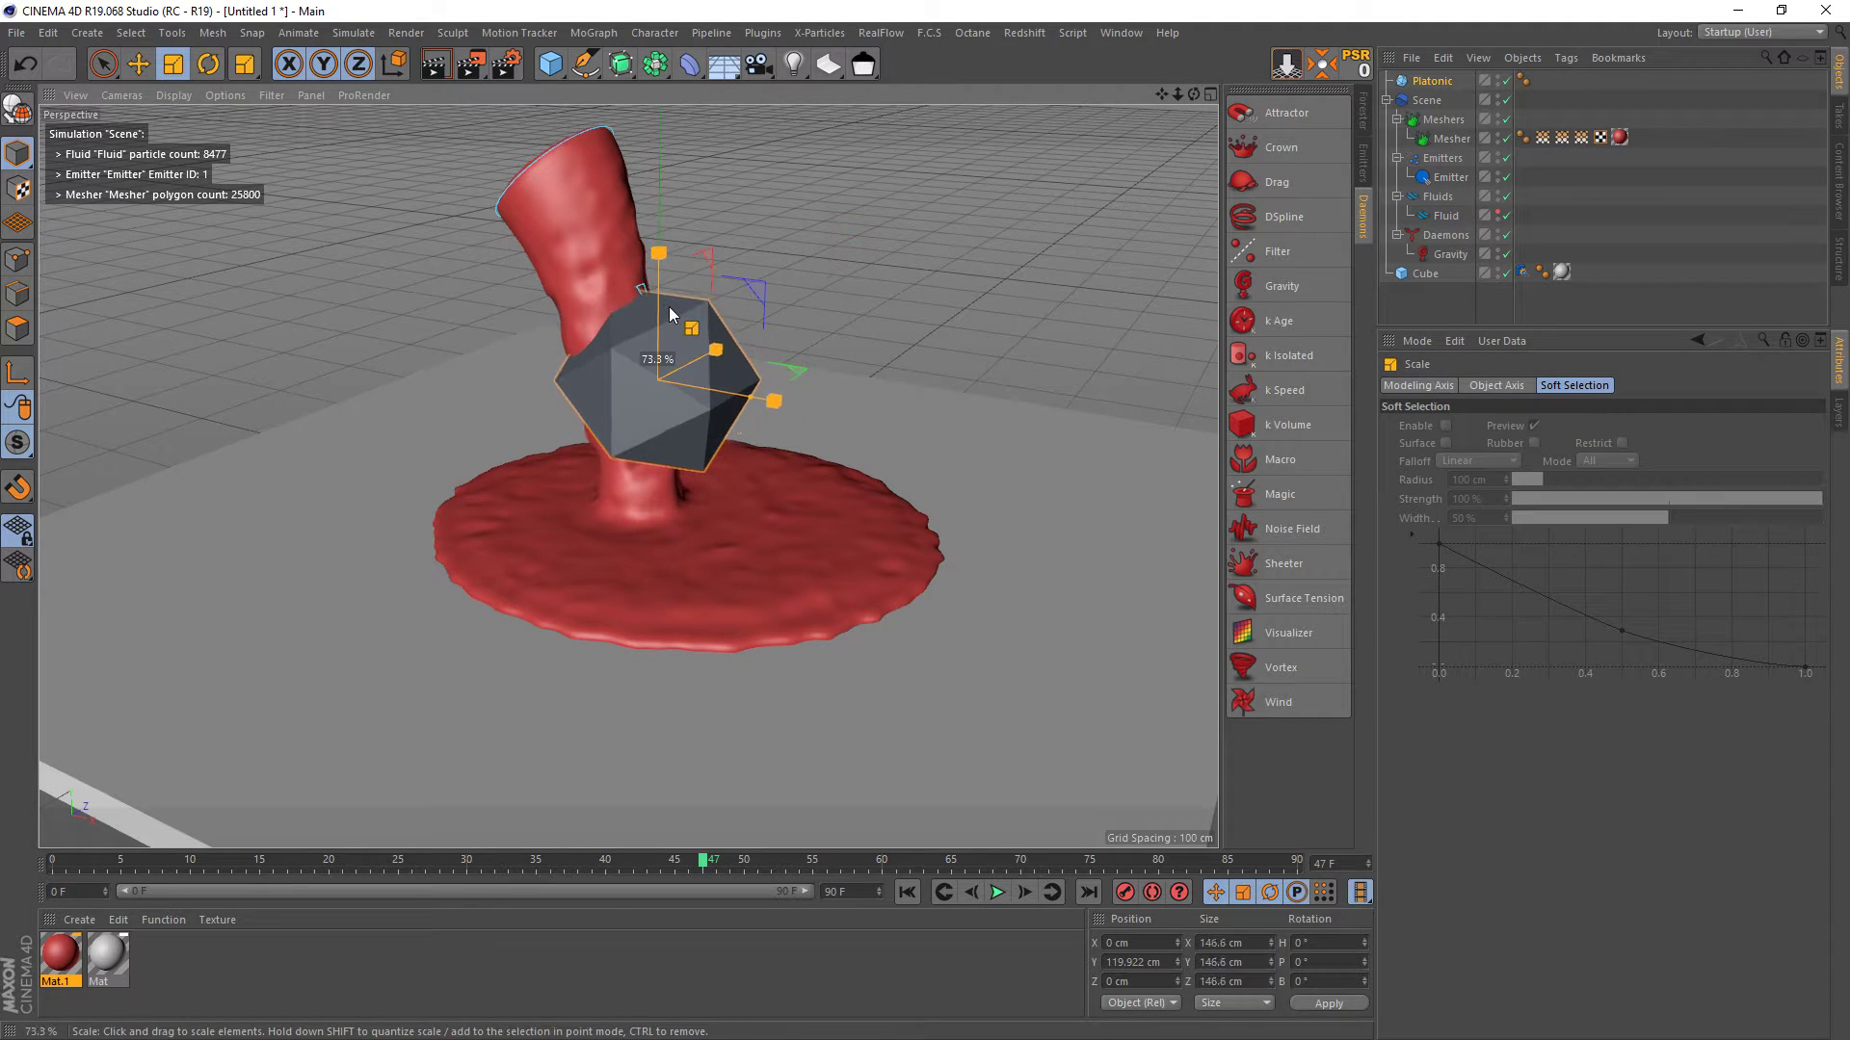
{"action": "key", "text": "e"}
{"action": "left_click_drag", "start_coordinate": [818, 409], "coordinate": [770, 401]}
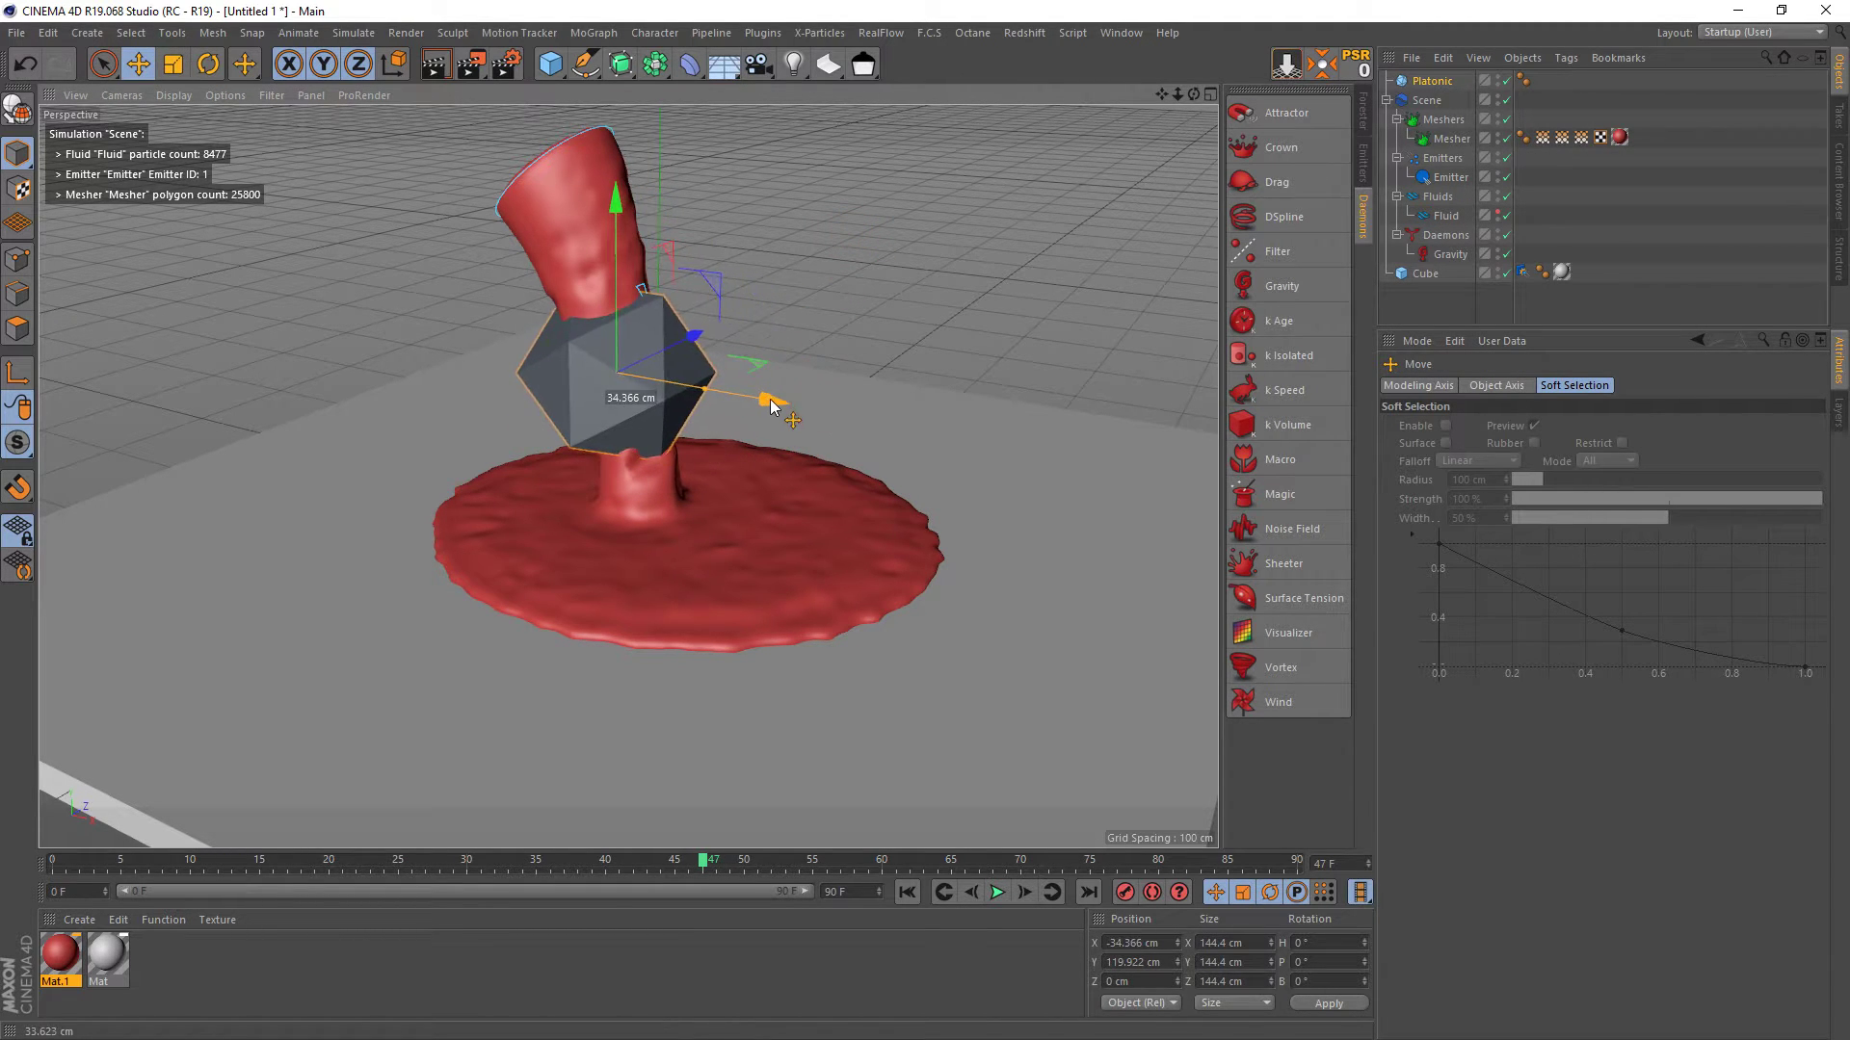
{"action": "right_click", "coordinate": [1430, 89]}
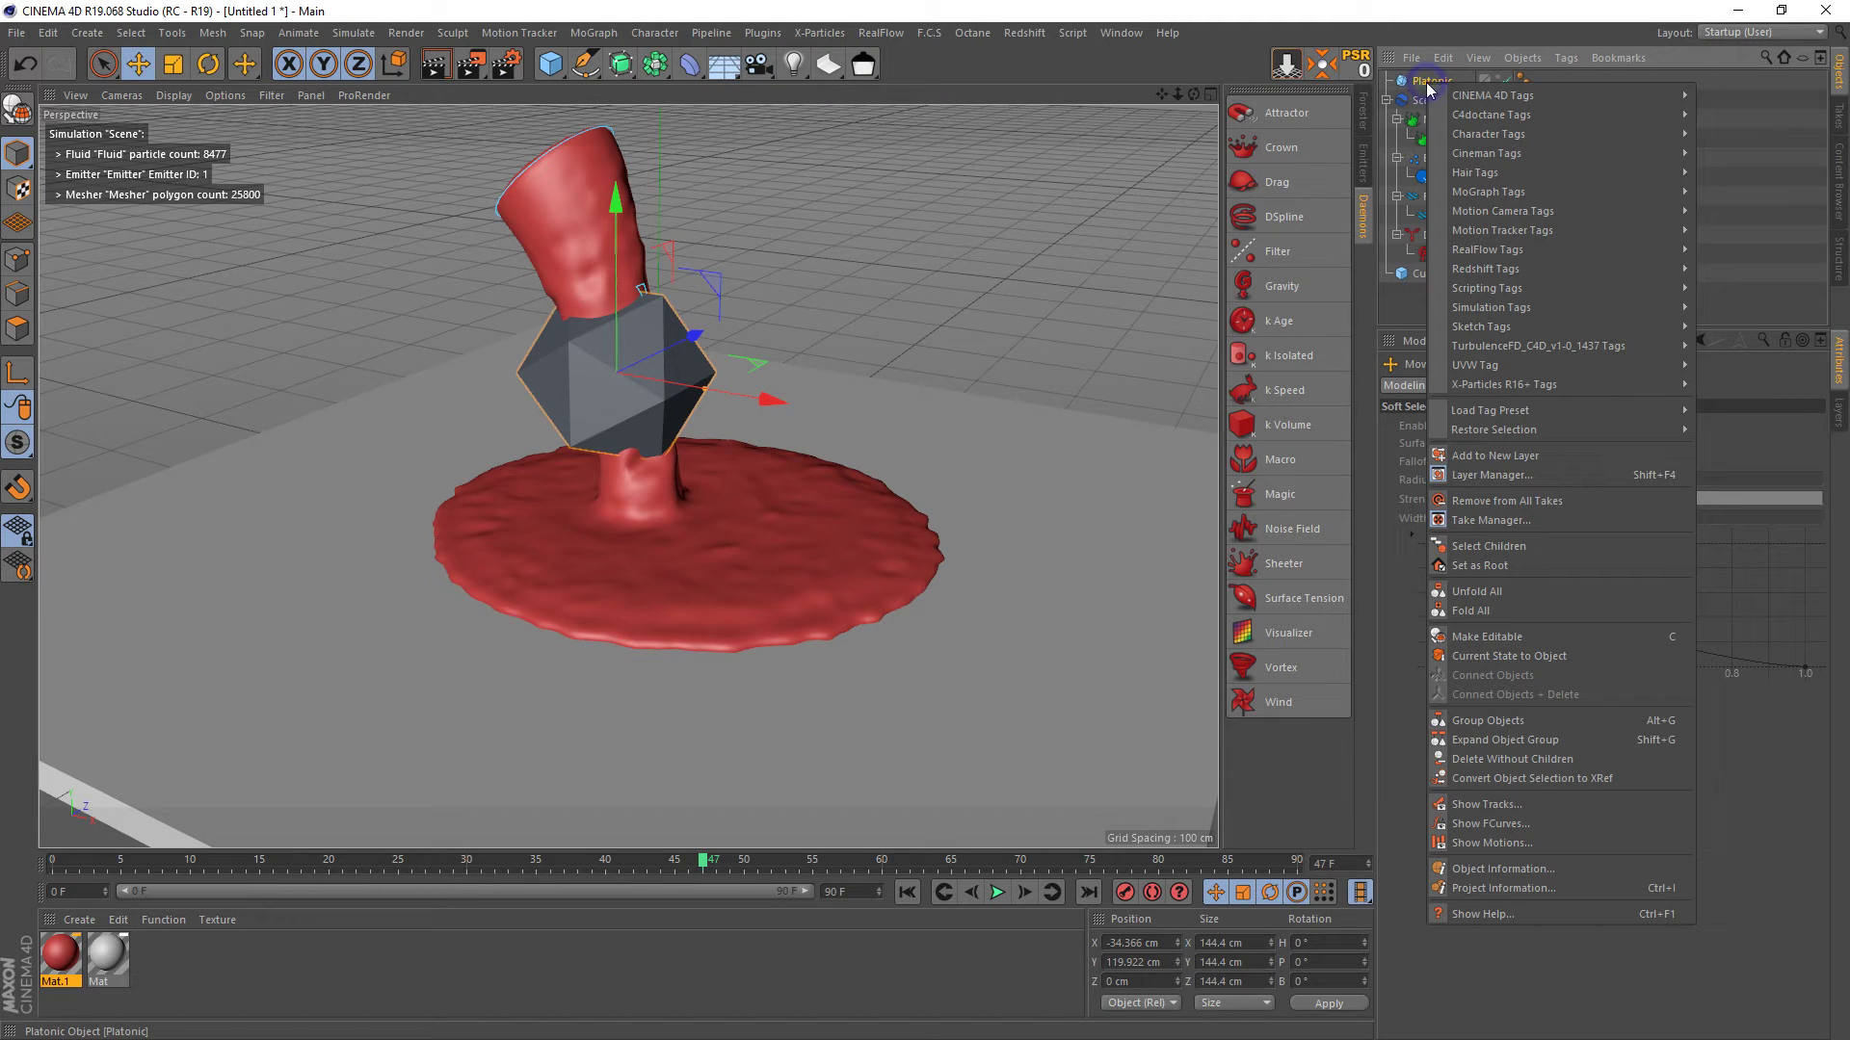
{"action": "mouse_move", "coordinate": [1487, 249]}
{"action": "left_click", "coordinate": [1731, 249]}
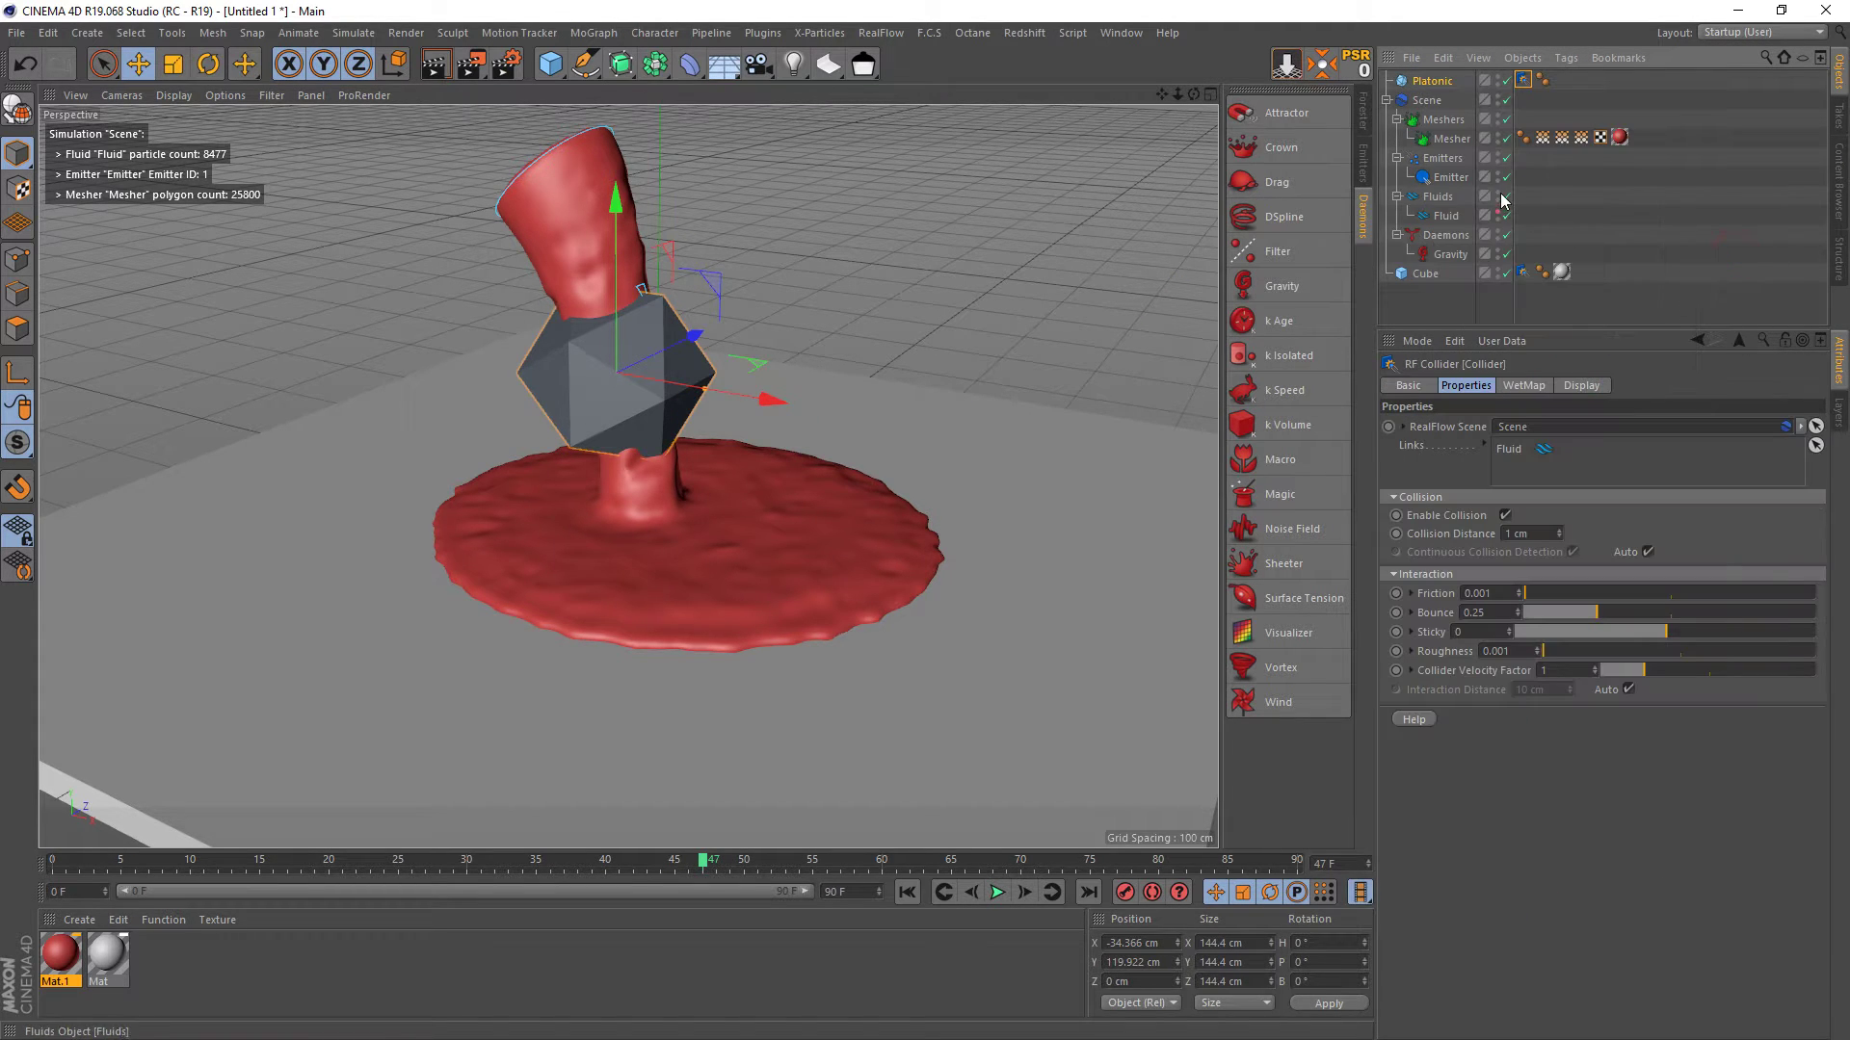
- Make a new cyan Mat.2, drag it onto the Platonic, and rerun the pour from frame 0
{"action": "left_click", "coordinate": [173, 954]}
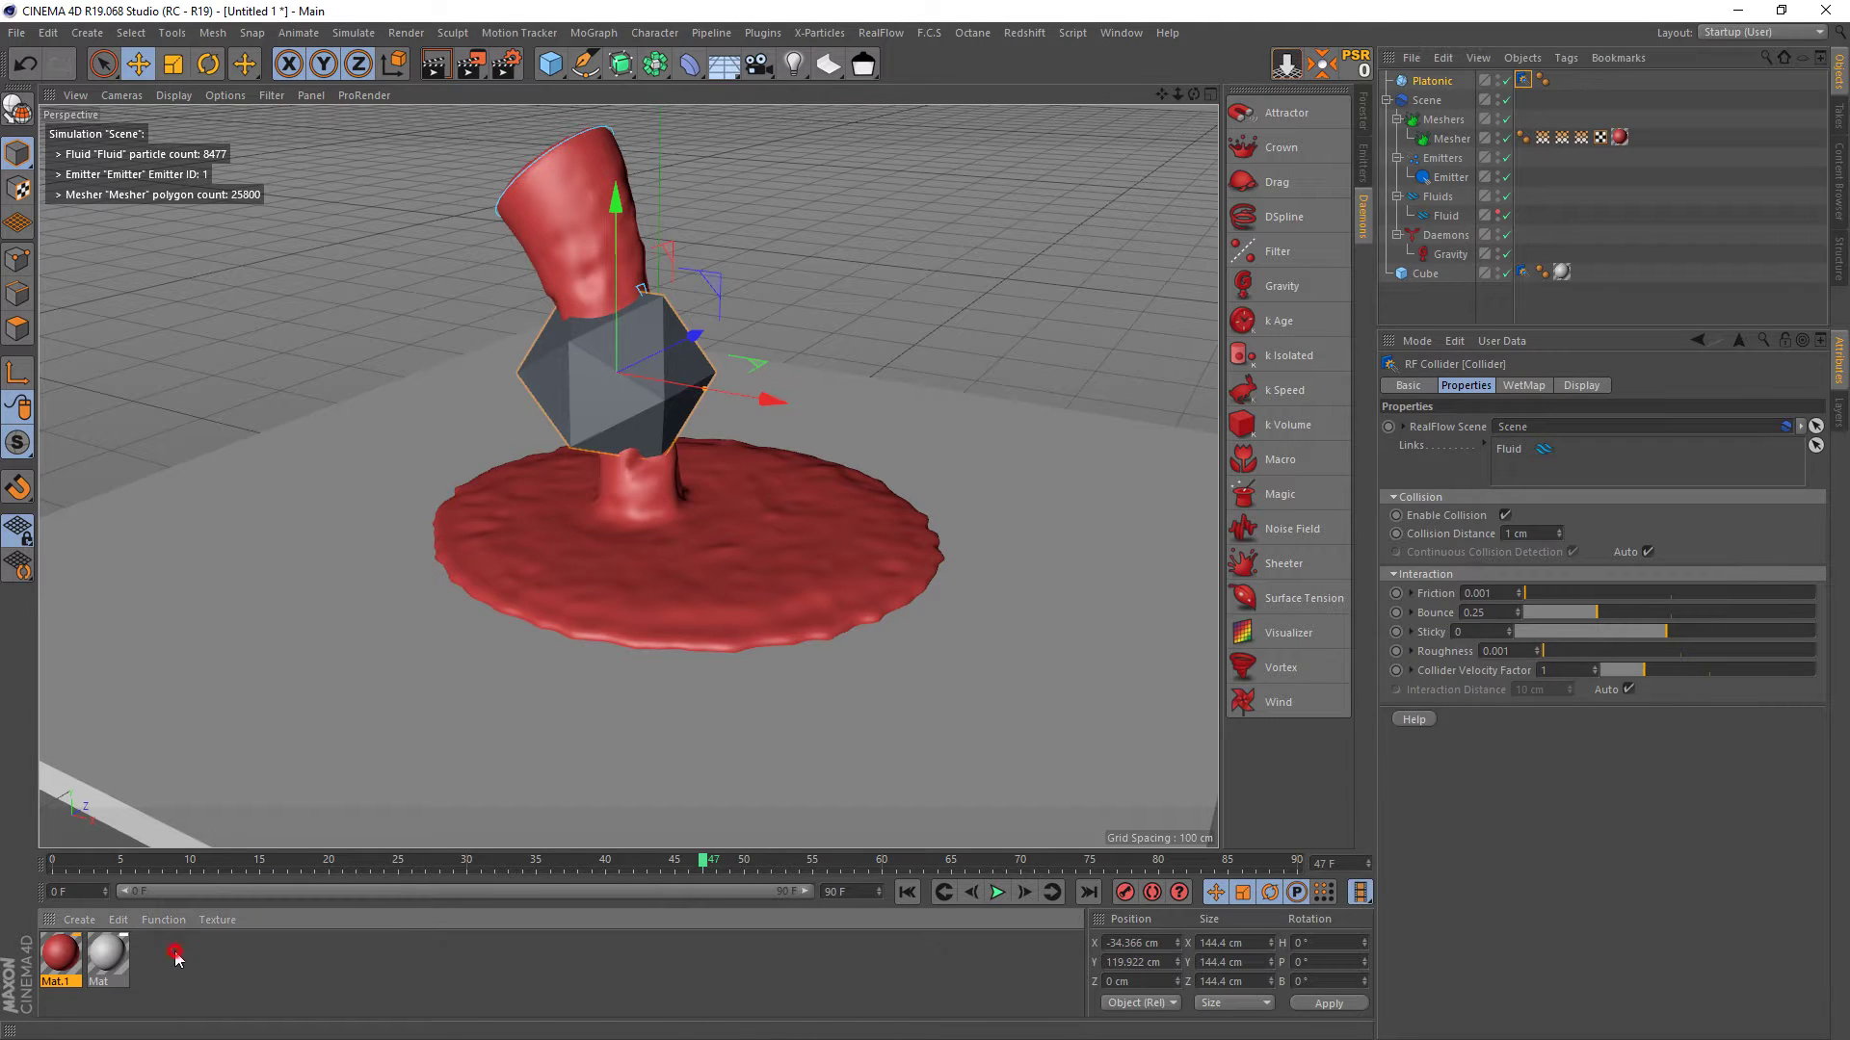
{"action": "double_click", "coordinate": [182, 956]}
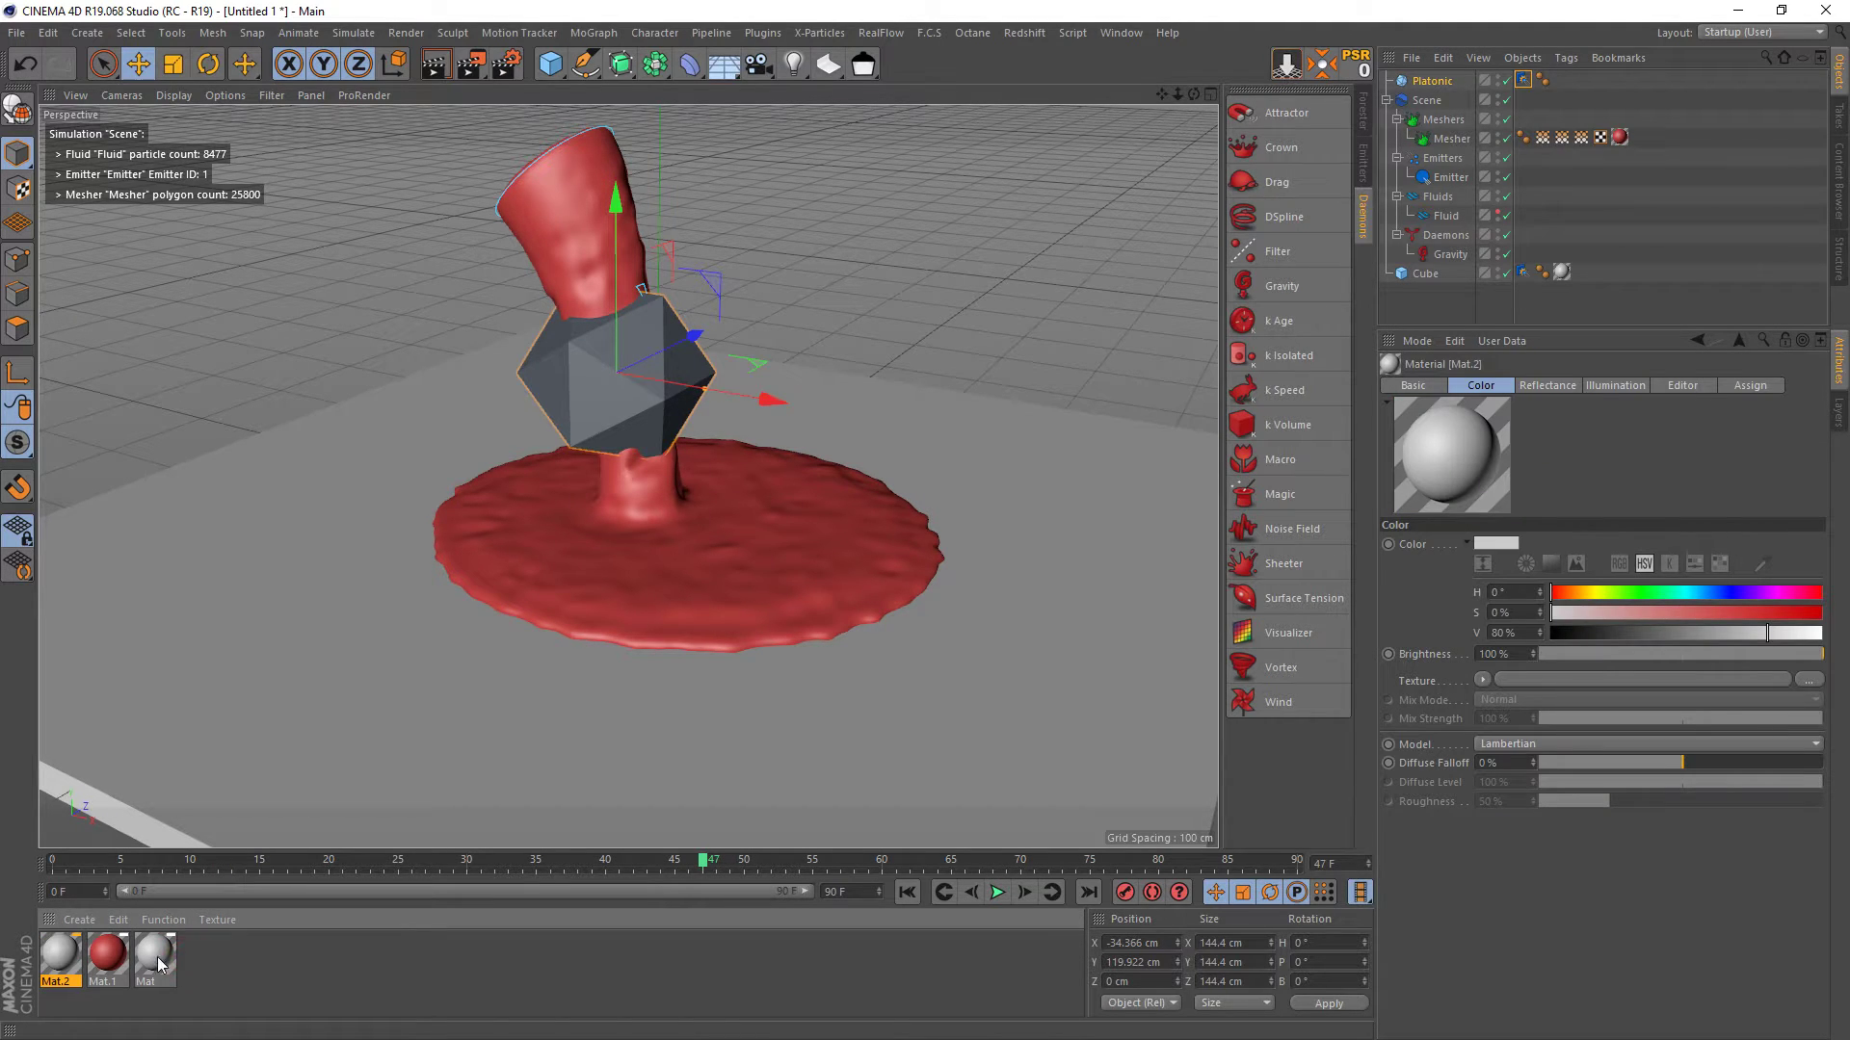
{"action": "double_click", "coordinate": [61, 955]}
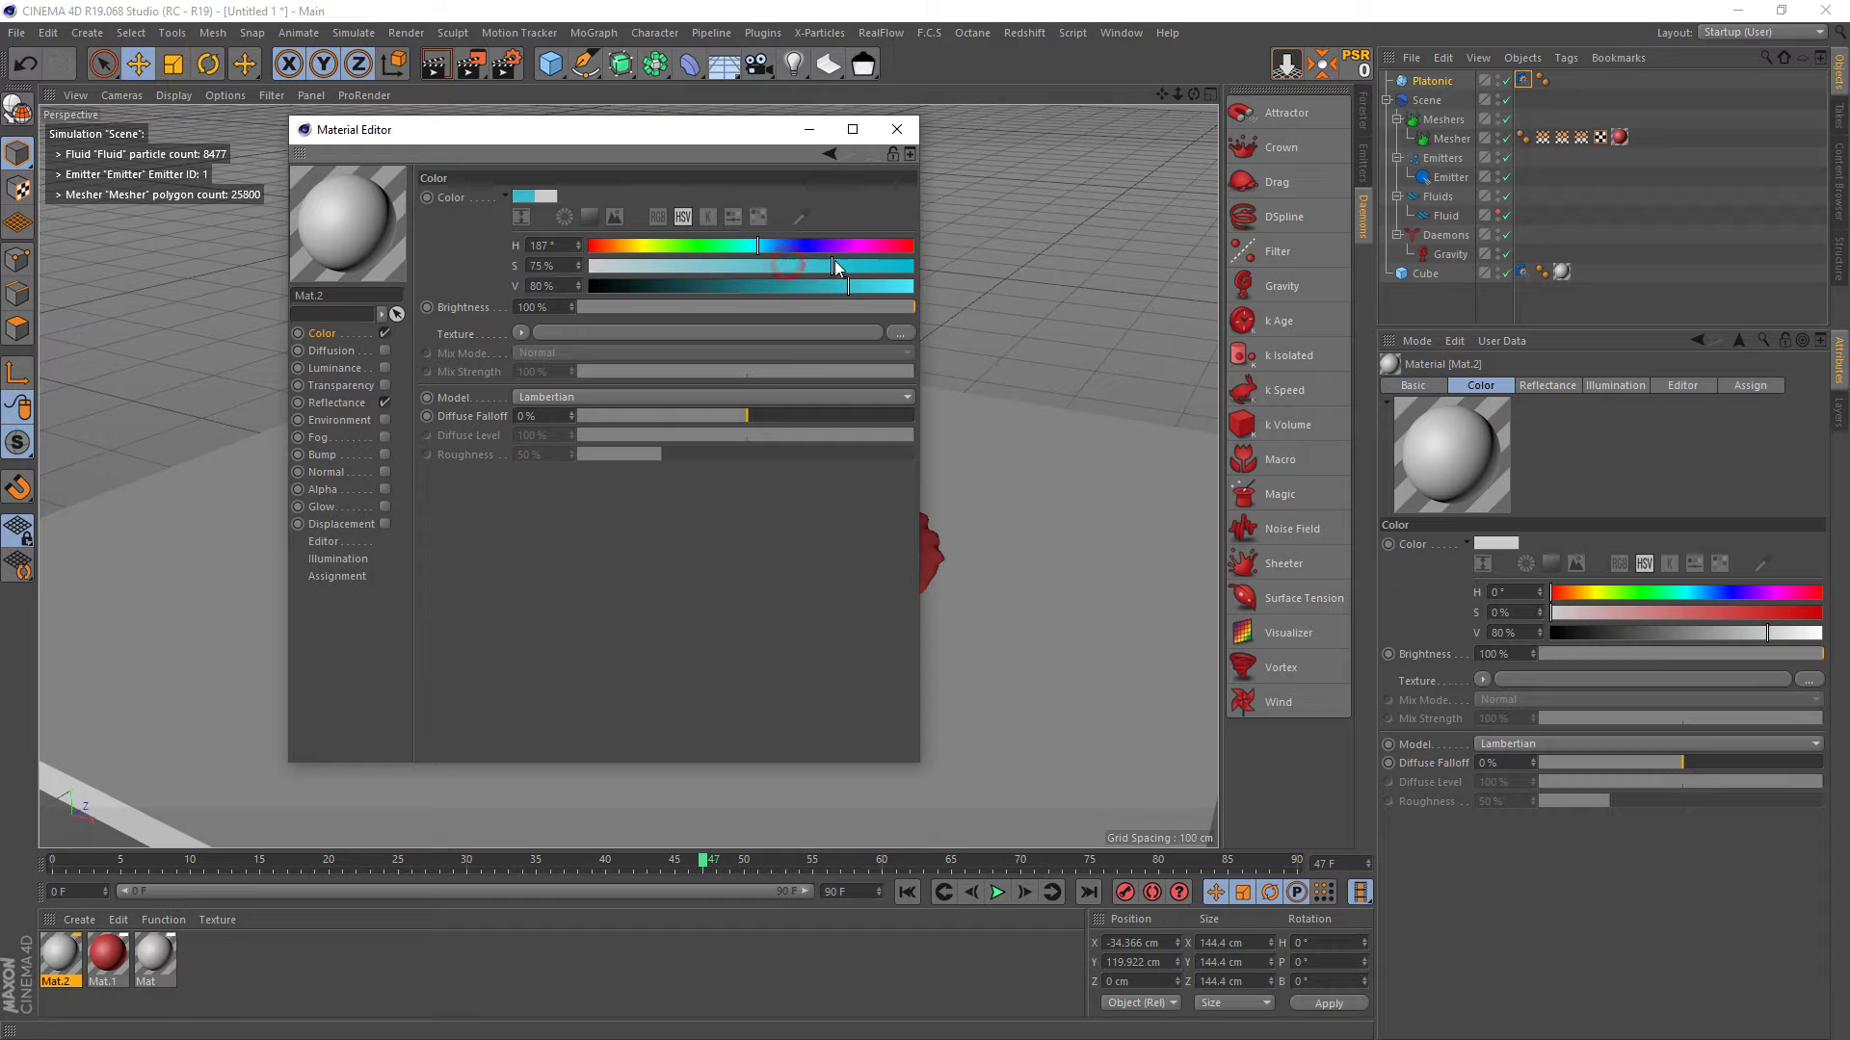
{"action": "left_click_drag", "start_coordinate": [834, 266], "coordinate": [940, 285]}
{"action": "left_click", "coordinate": [897, 129]}
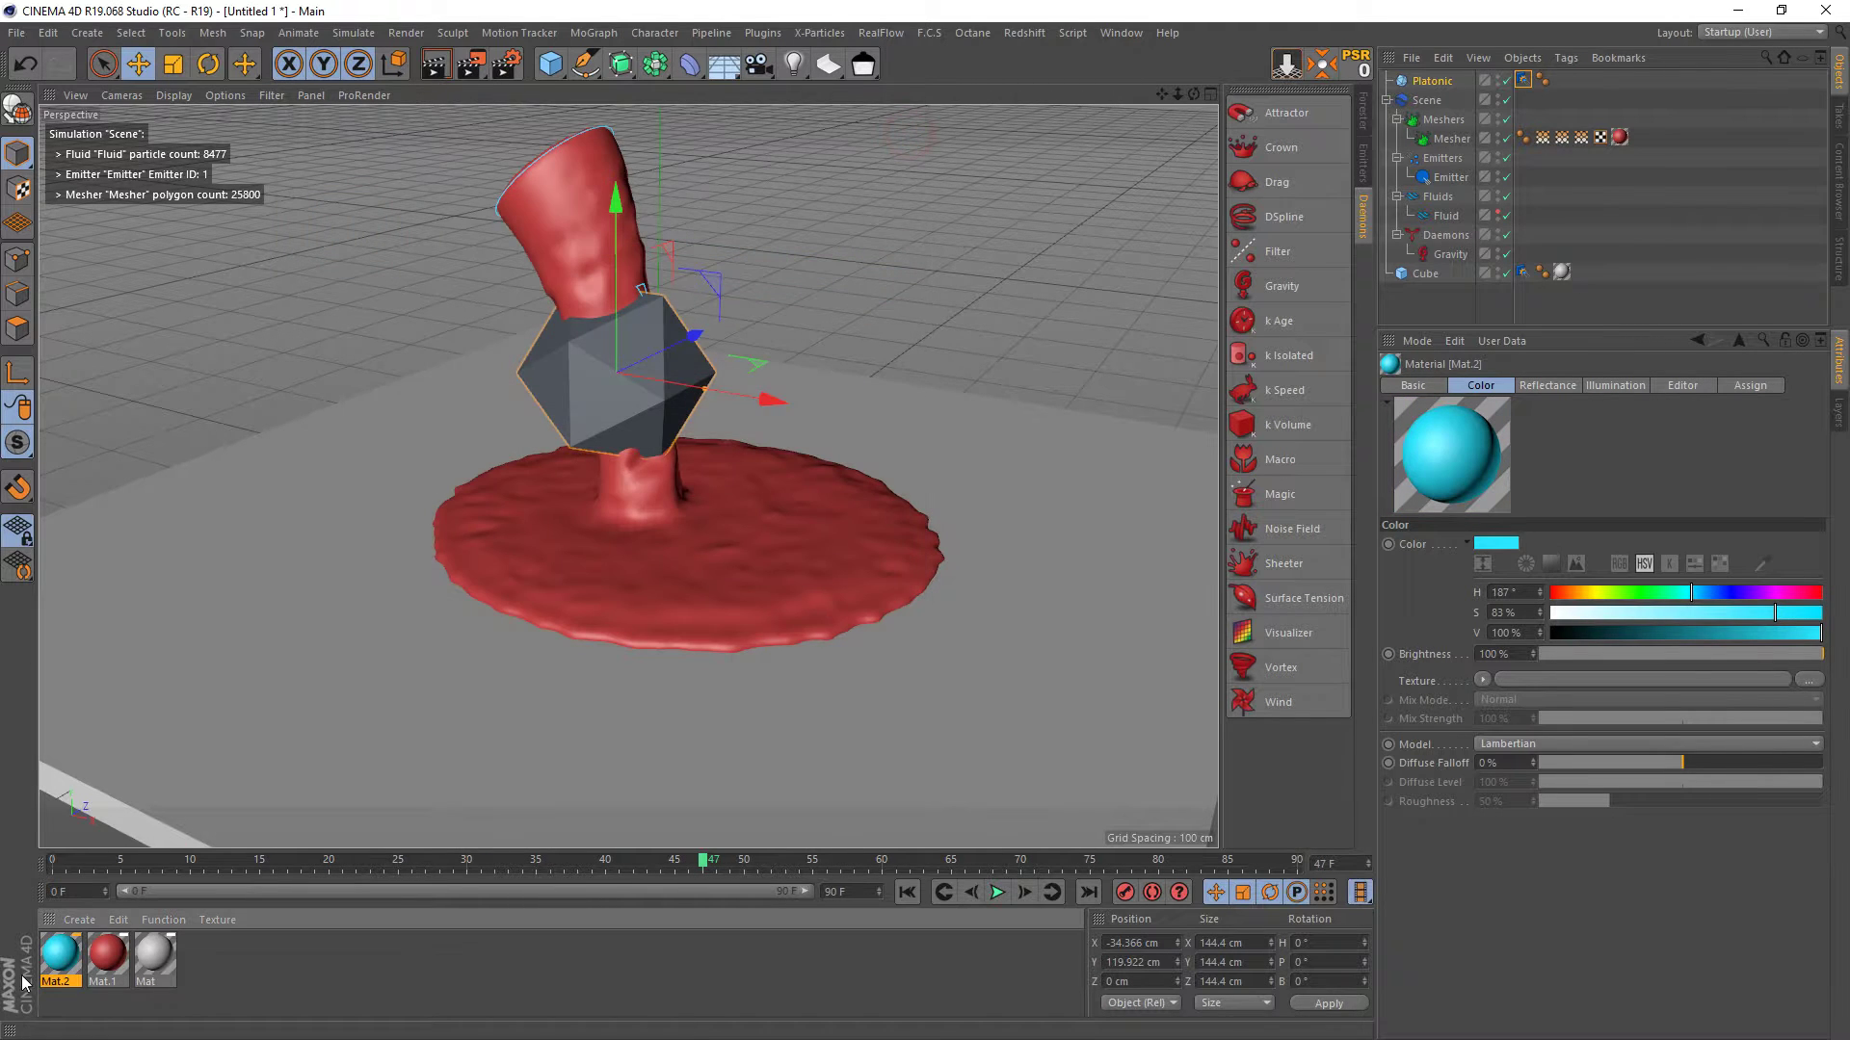
{"action": "left_click_drag", "start_coordinate": [61, 963], "coordinate": [608, 397]}
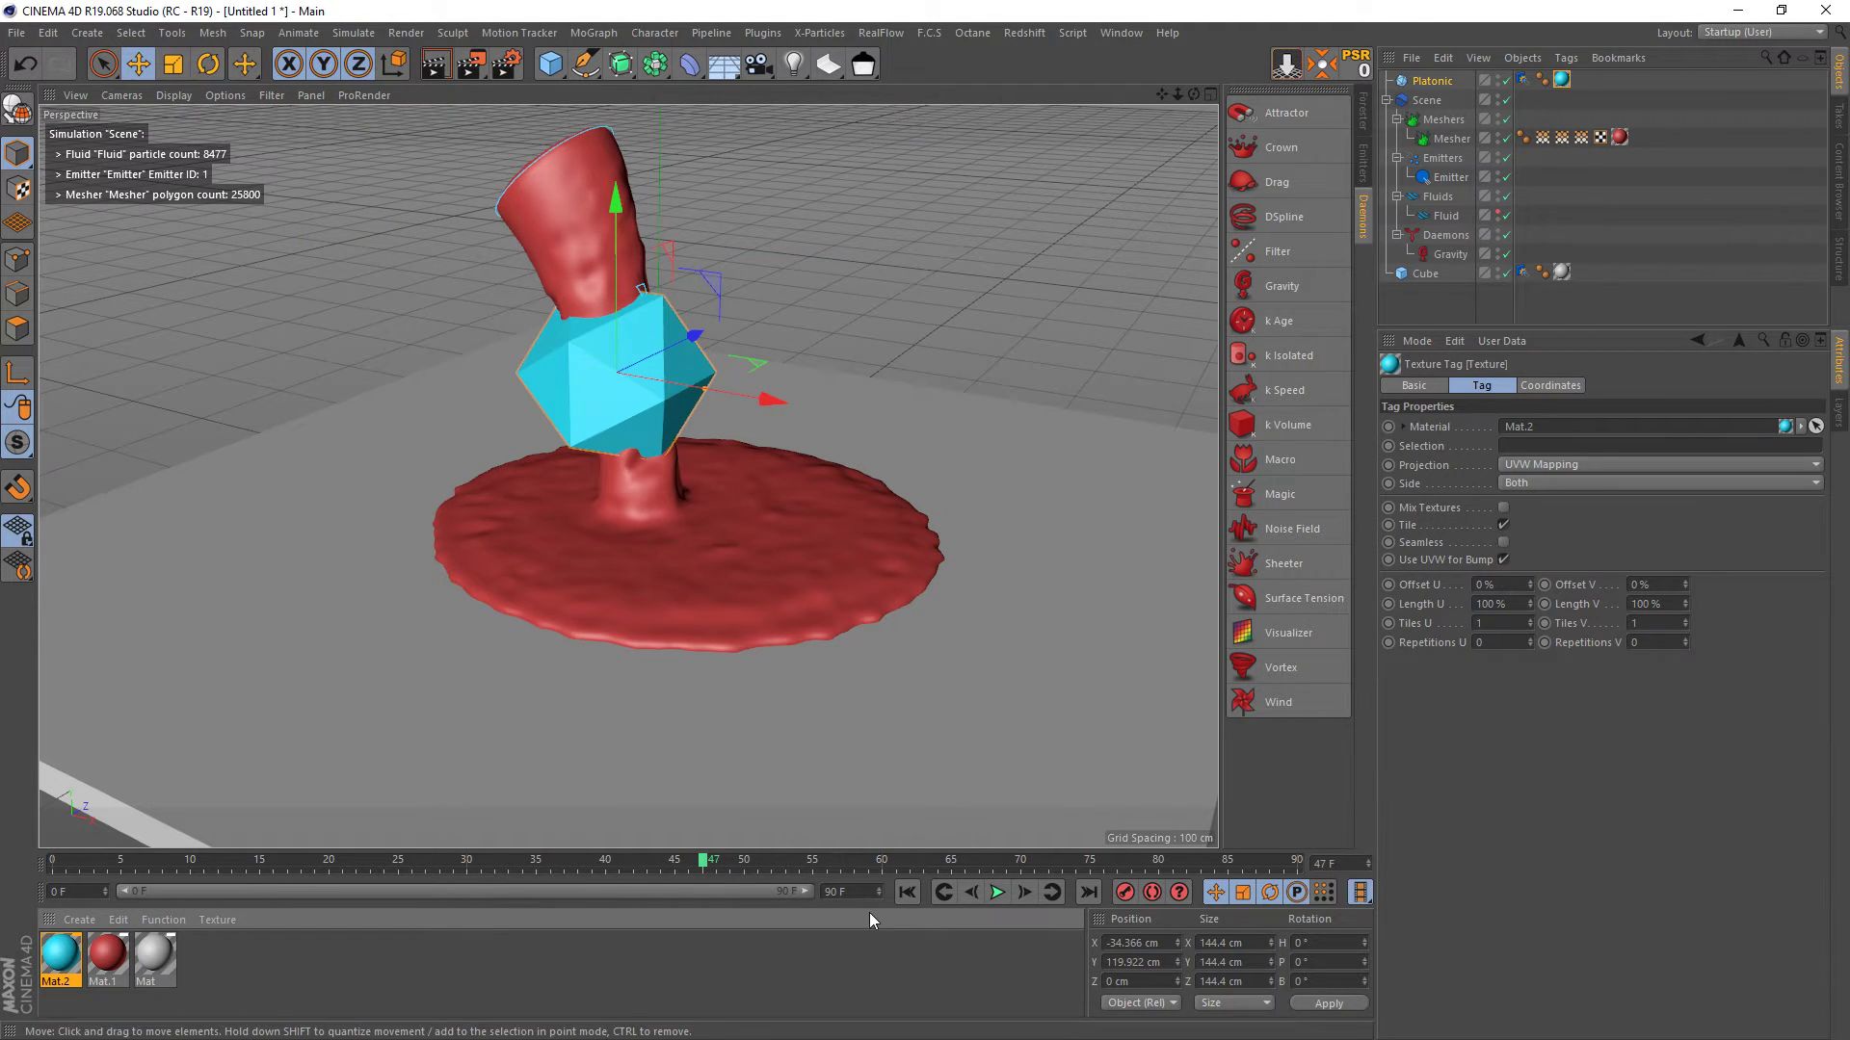
{"action": "left_click", "coordinate": [909, 892]}
{"action": "left_click", "coordinate": [997, 892]}
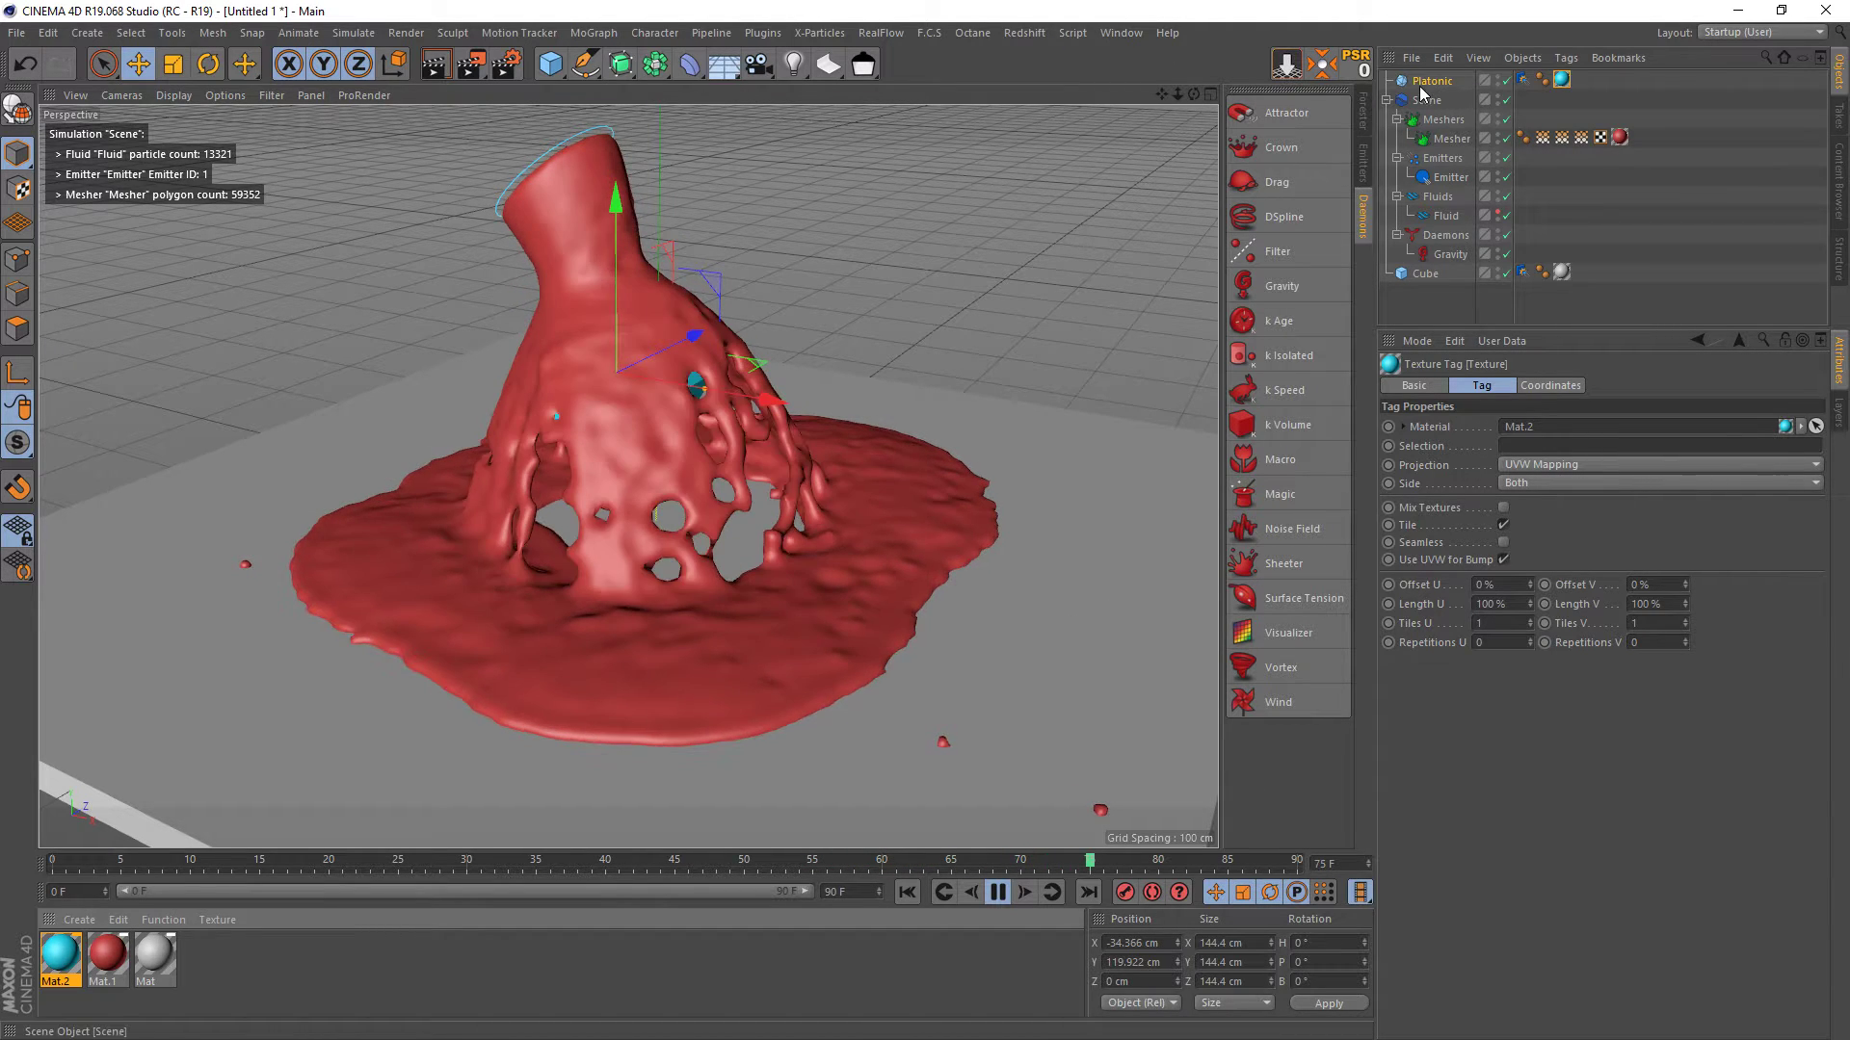
- Move the Platonic left along X to about -222 cm, hide it in the viewport, and stop playback
{"action": "left_click", "coordinate": [764, 432]}
{"action": "mouse_move", "coordinate": [770, 401]}
{"action": "left_mouse_down"}
{"action": "mouse_move", "coordinate": [645, 388]}
{"action": "mouse_move", "coordinate": [951, 427]}
{"action": "mouse_move", "coordinate": [698, 385]}
{"action": "mouse_move", "coordinate": [558, 390]}
{"action": "mouse_move", "coordinate": [882, 476]}
{"action": "mouse_move", "coordinate": [674, 441]}
{"action": "left_mouse_up"}
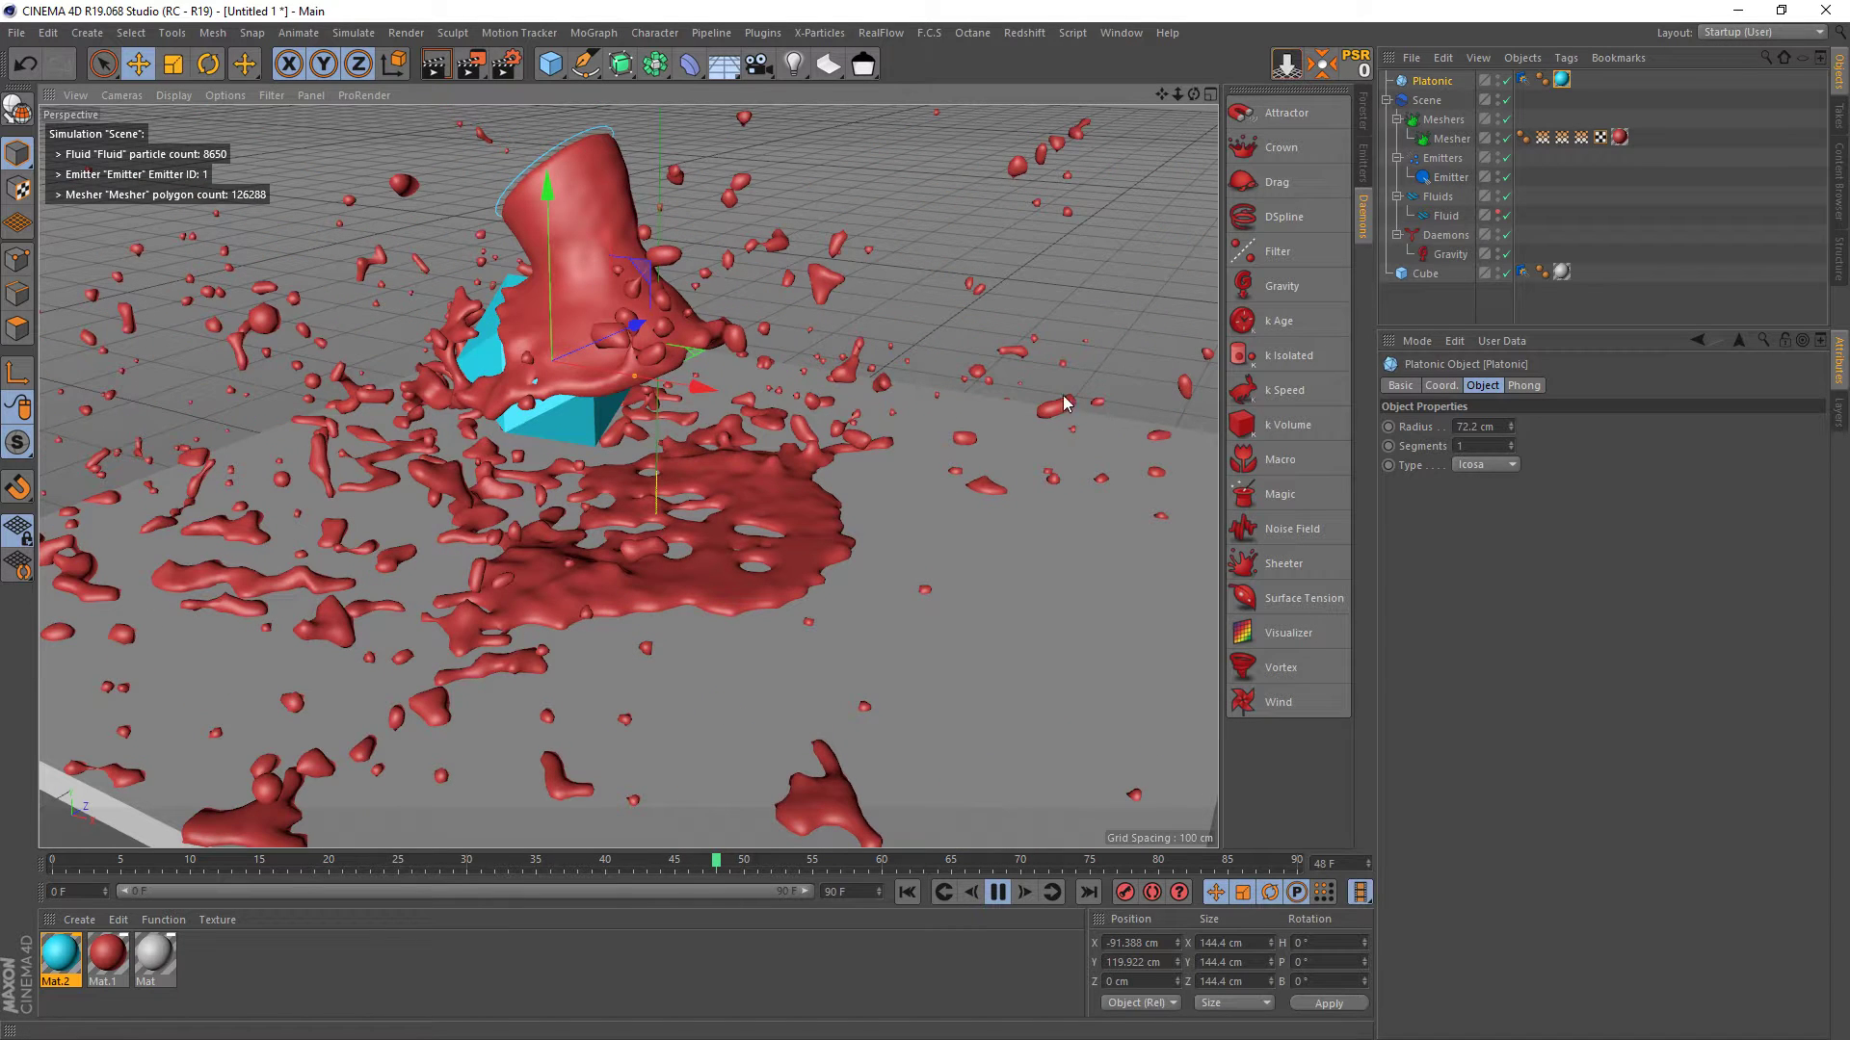
{"action": "left_click", "coordinate": [908, 893]}
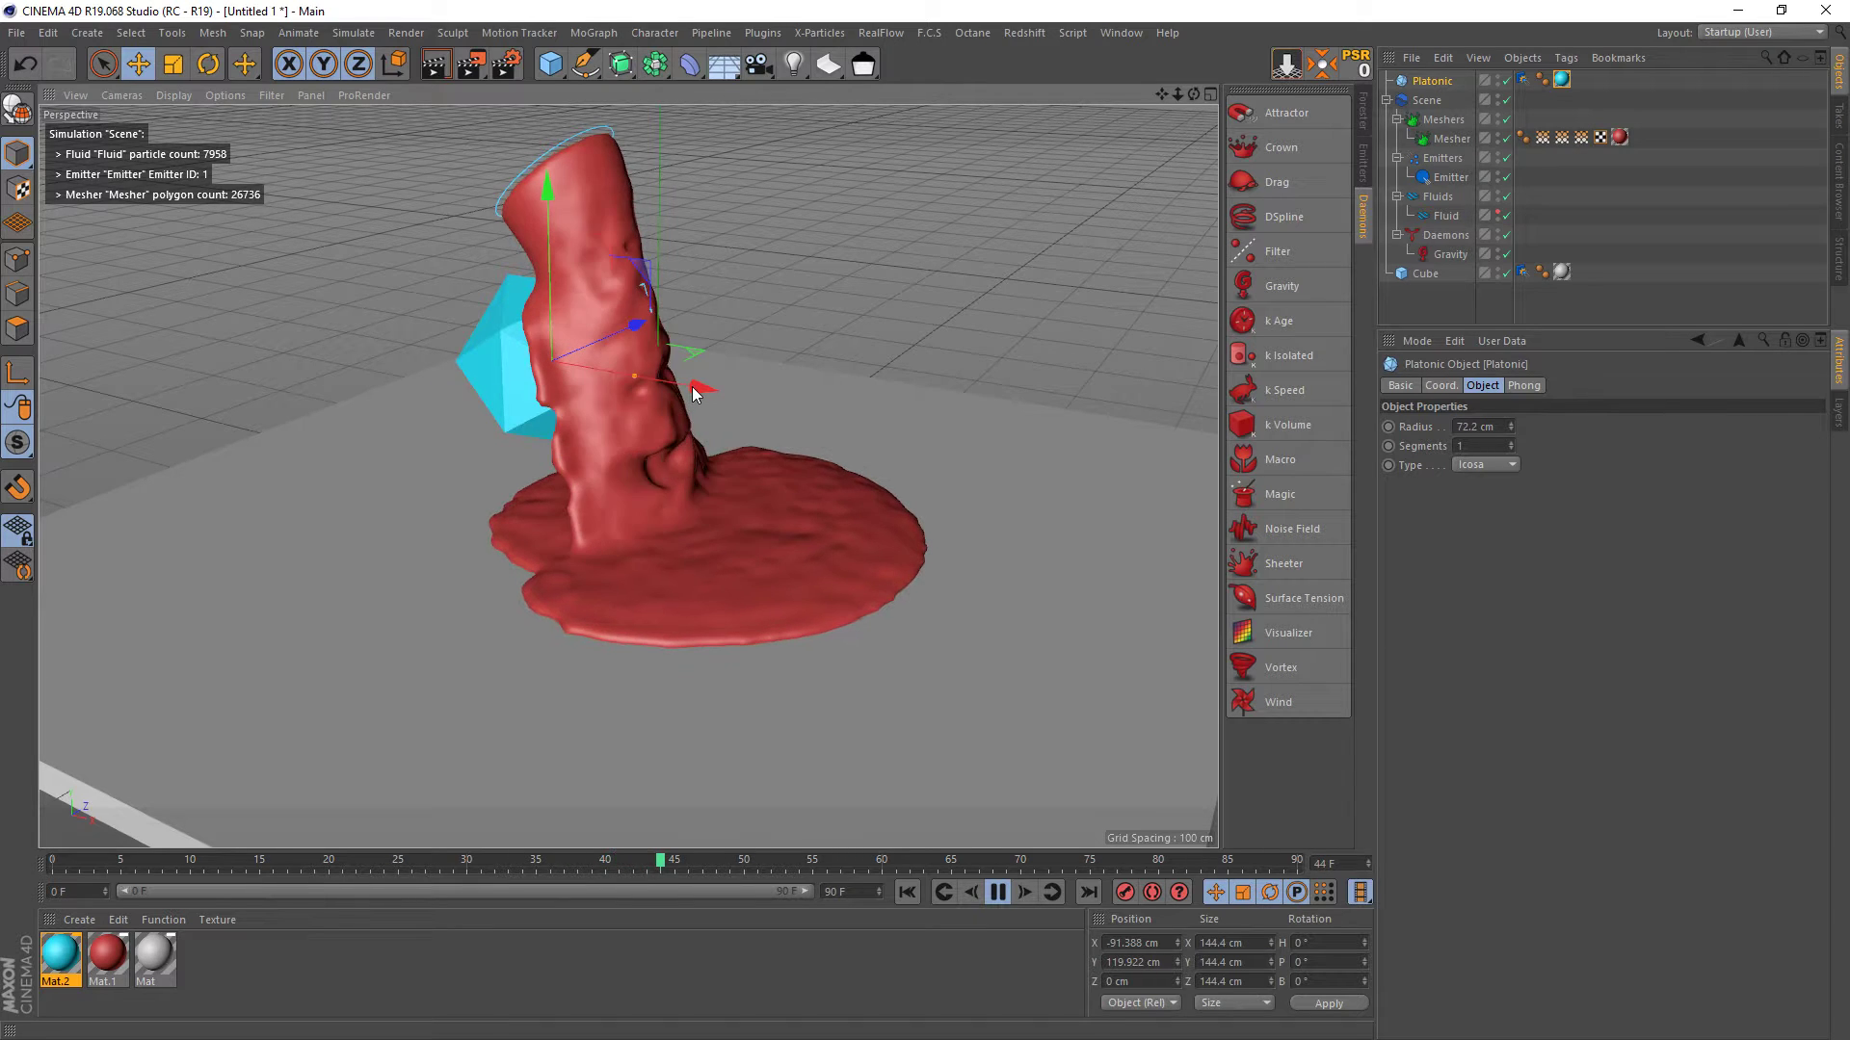
{"action": "left_click_drag", "start_coordinate": [701, 389], "coordinate": [546, 380]}
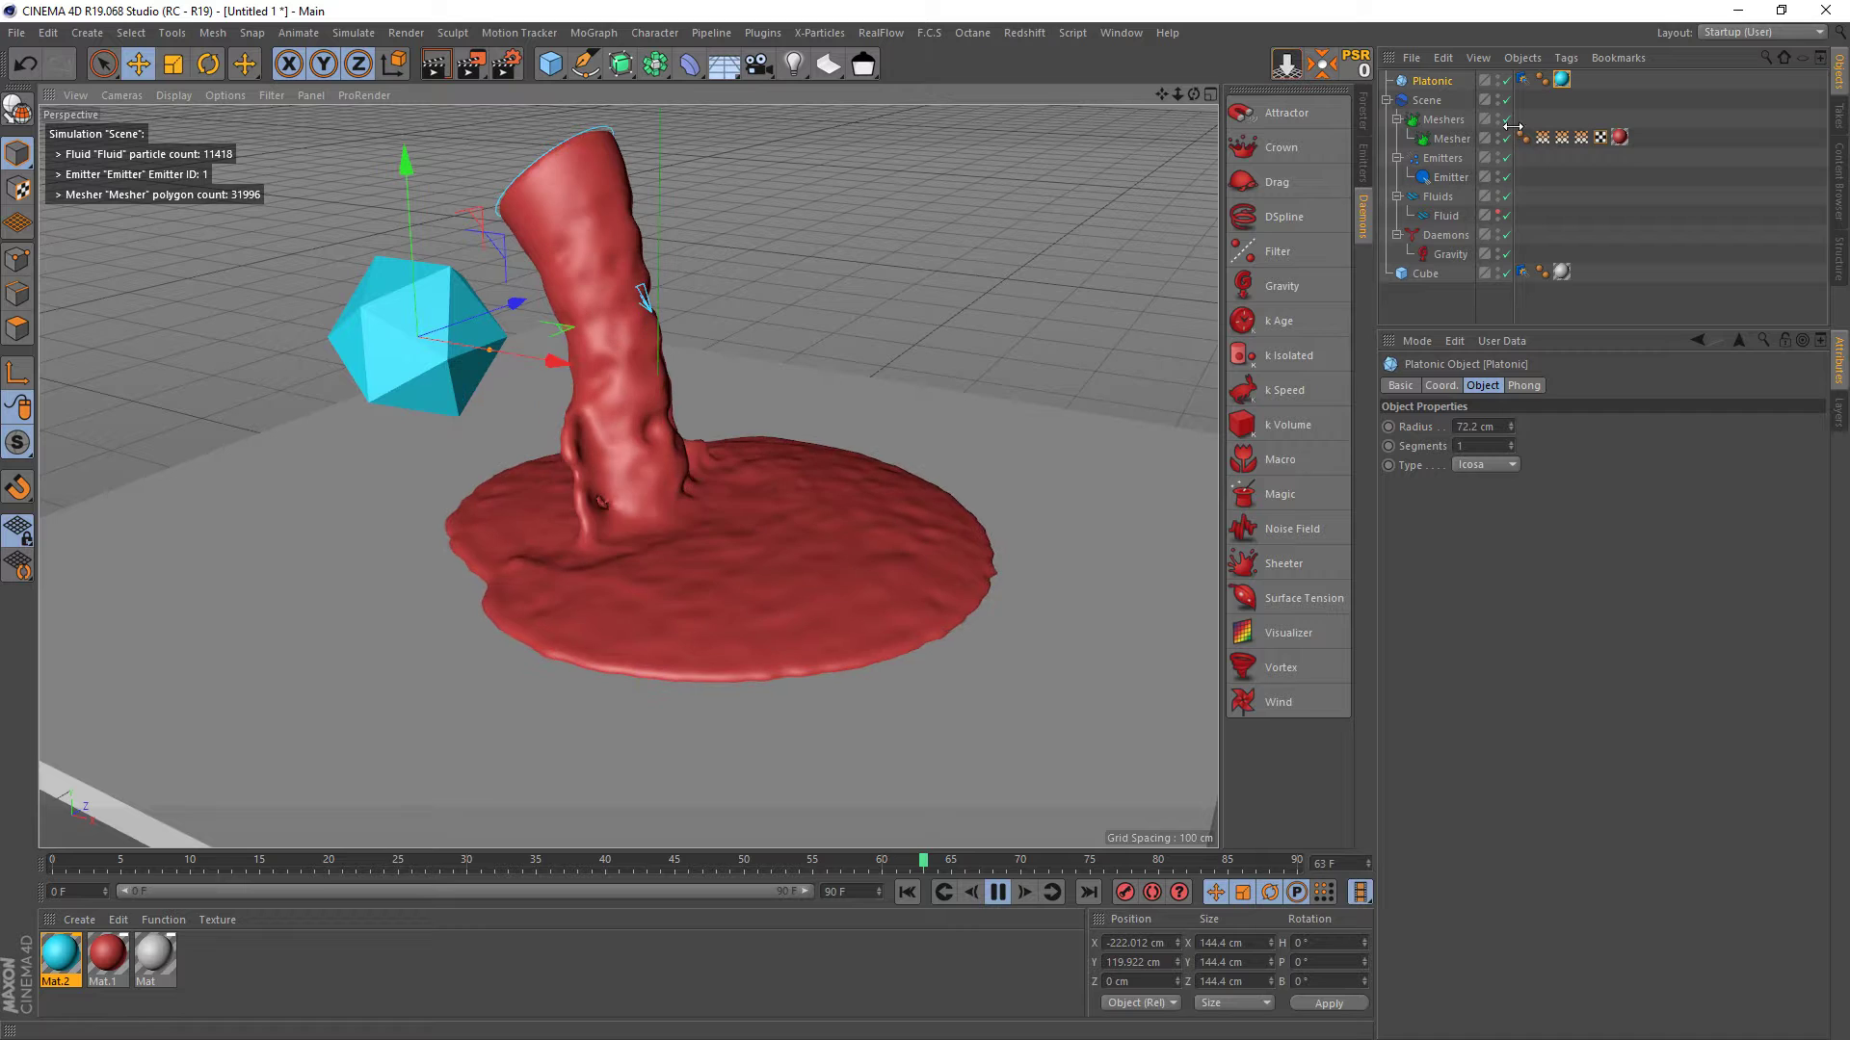
{"action": "left_click", "coordinate": [1498, 79]}
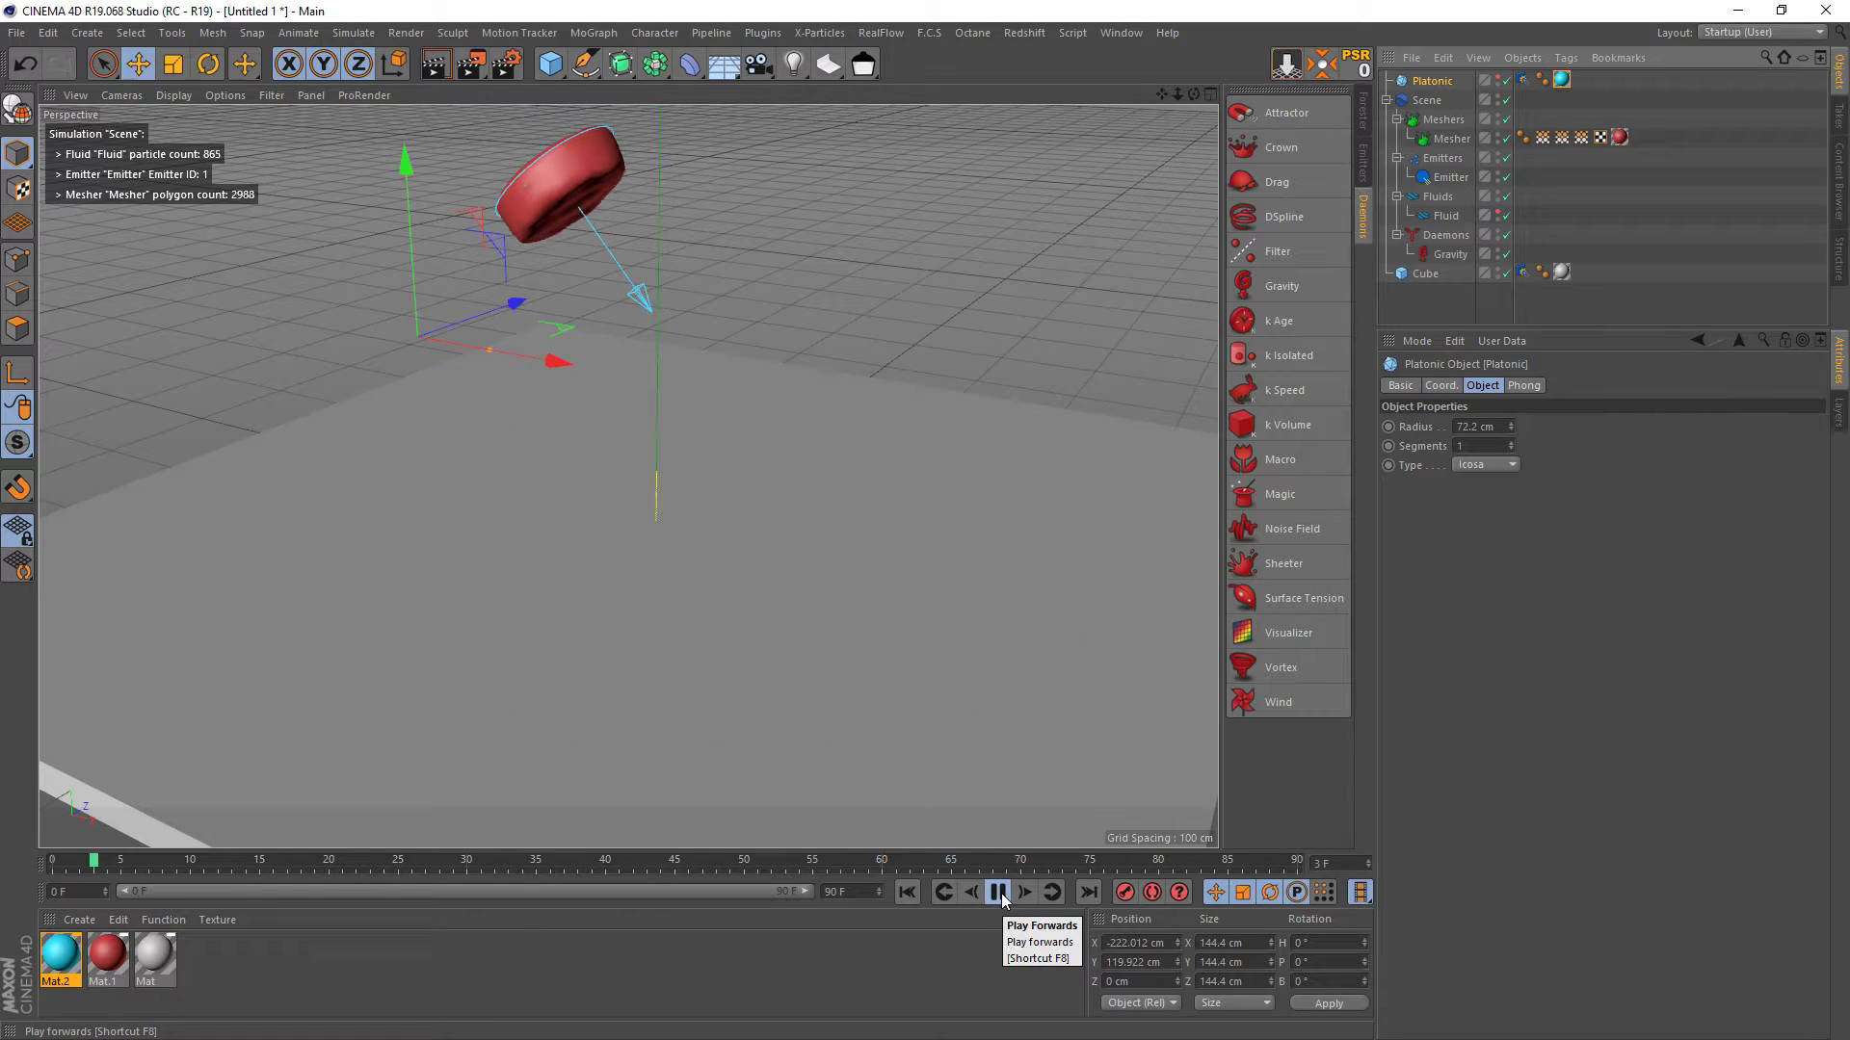
{"action": "left_click", "coordinate": [999, 893]}
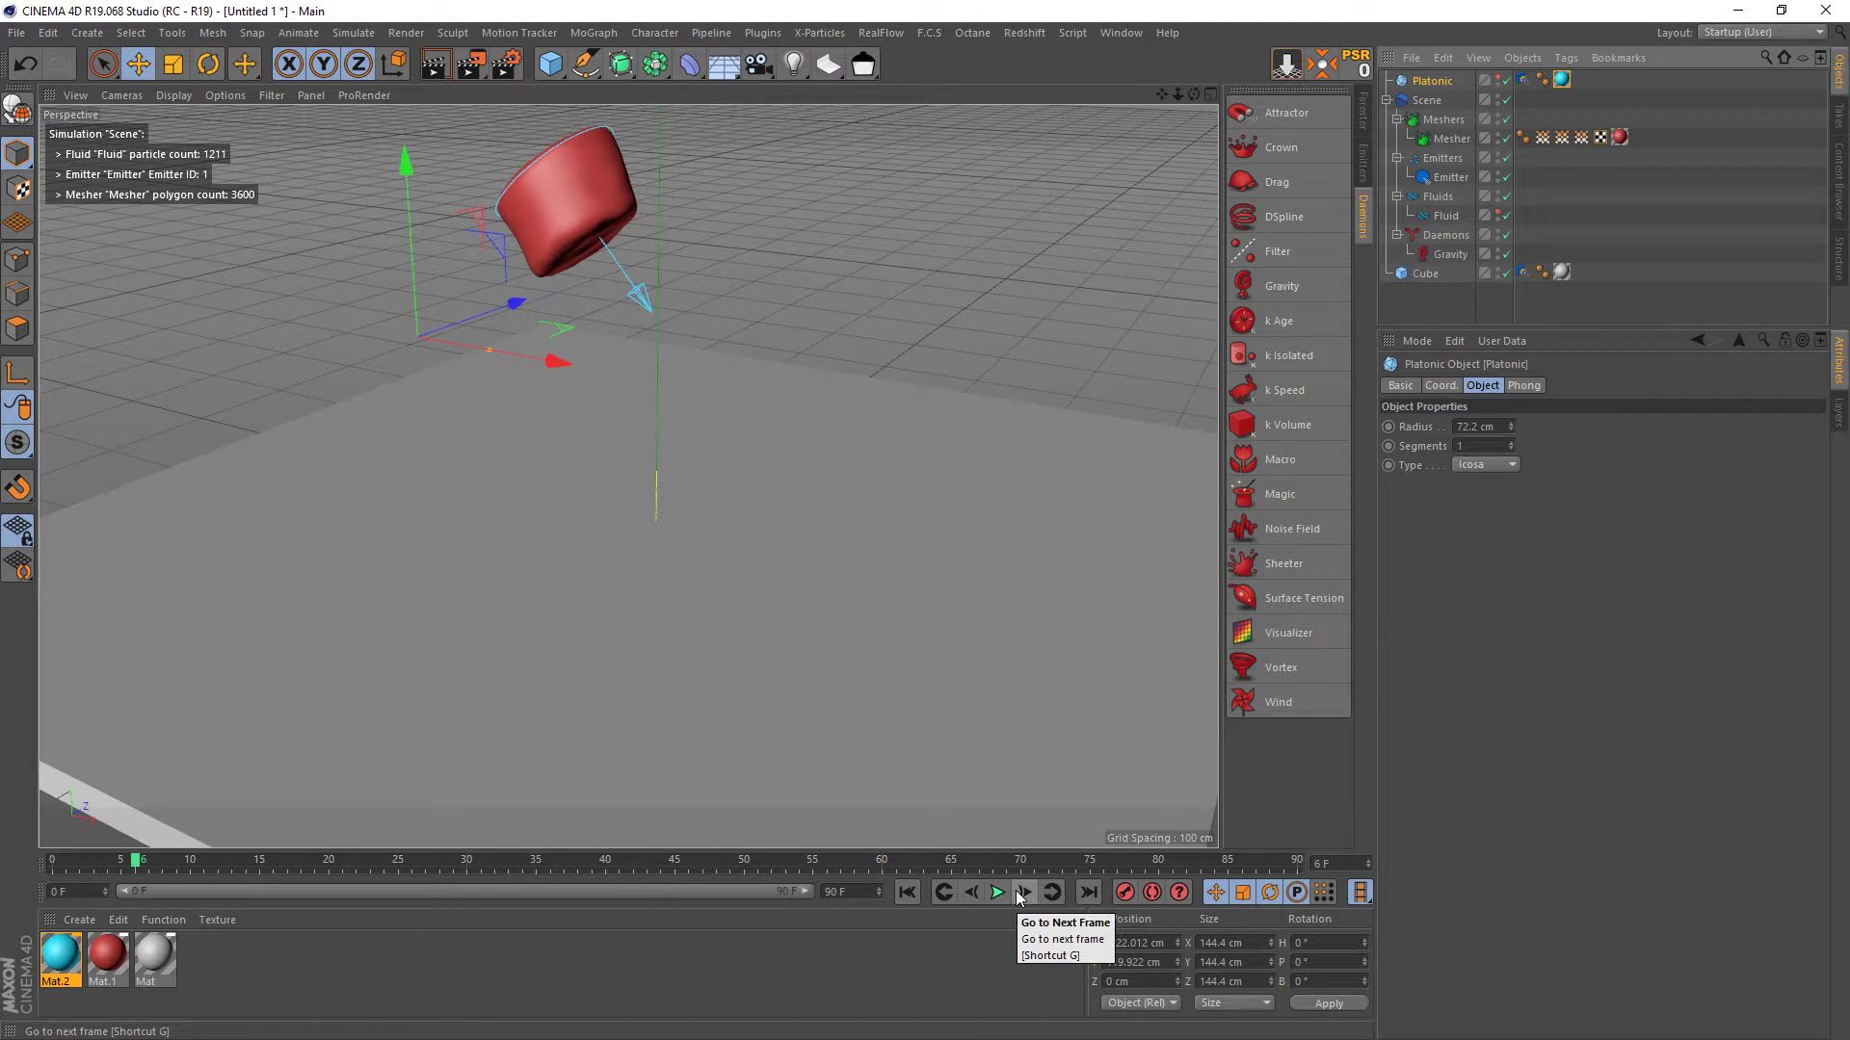
{"action": "left_click", "coordinate": [930, 388]}
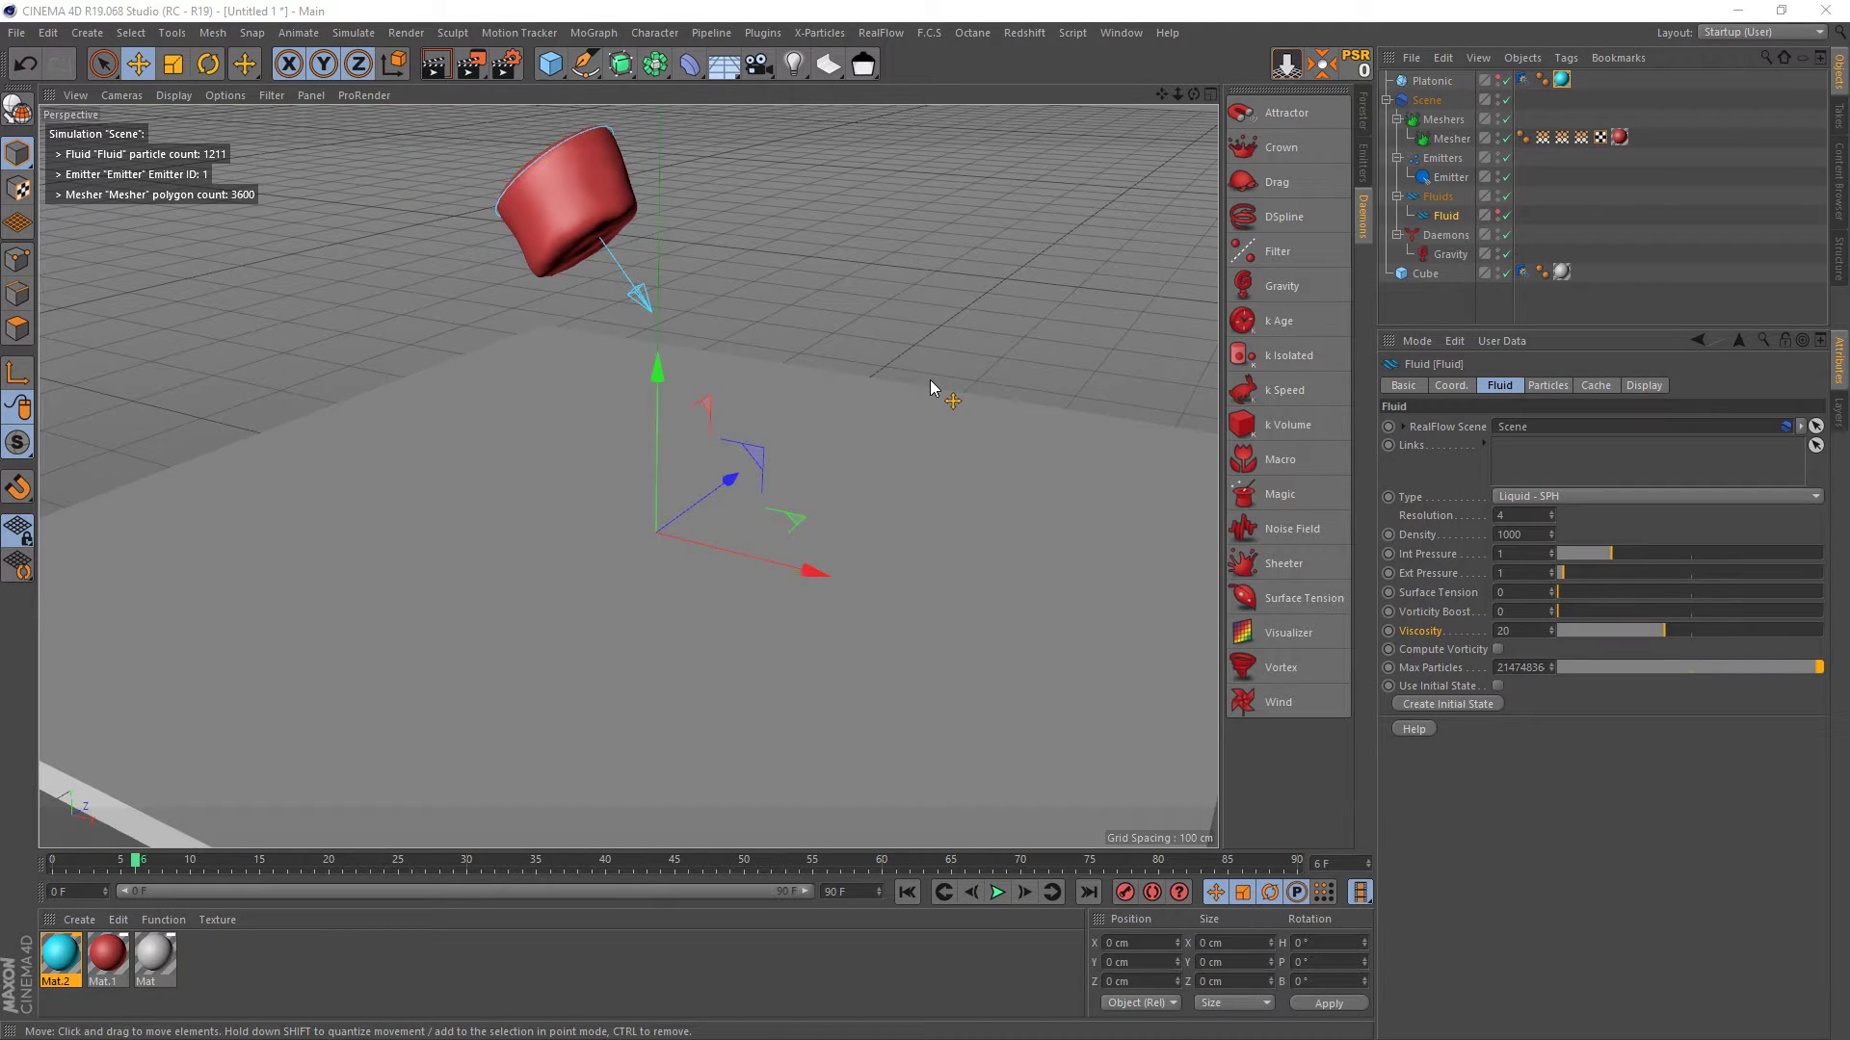
- Set the Fluid type to Viscous after briefly trying Granular, then rewind to the first frame
{"action": "left_click", "coordinate": [997, 893]}
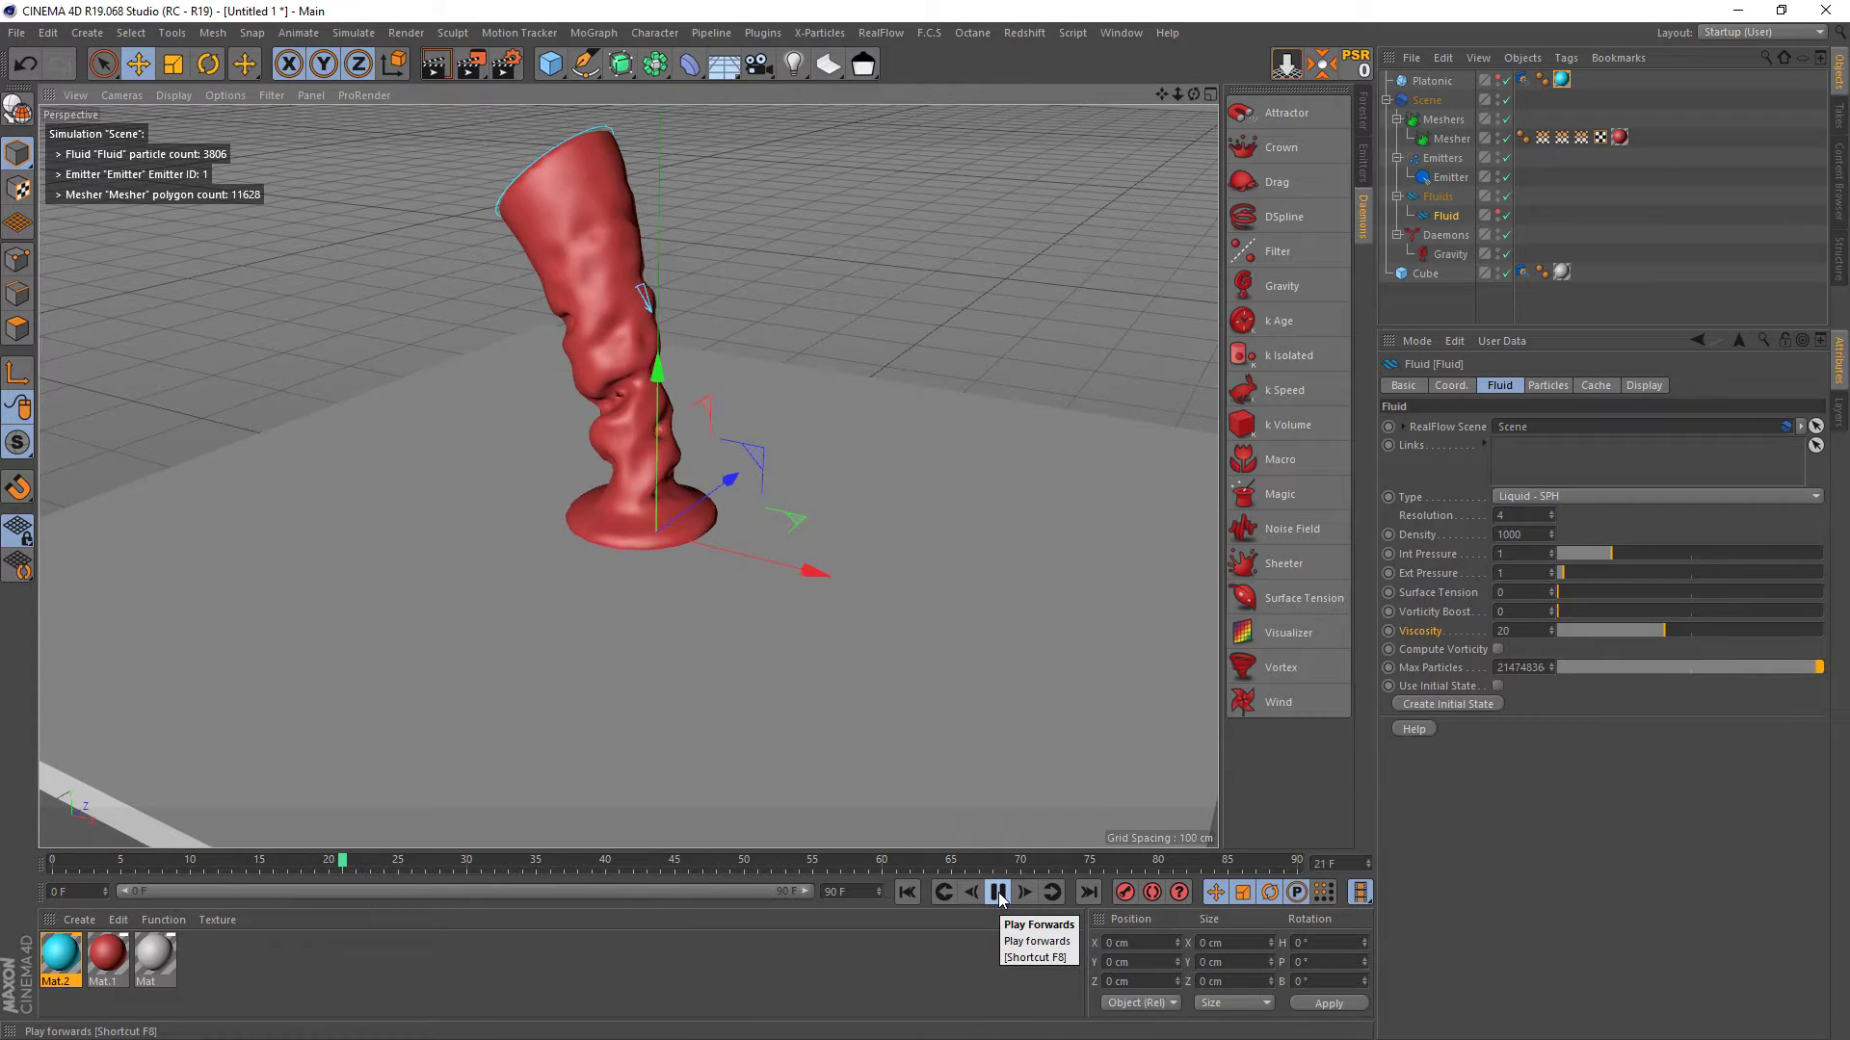
{"action": "left_click", "coordinate": [1009, 894]}
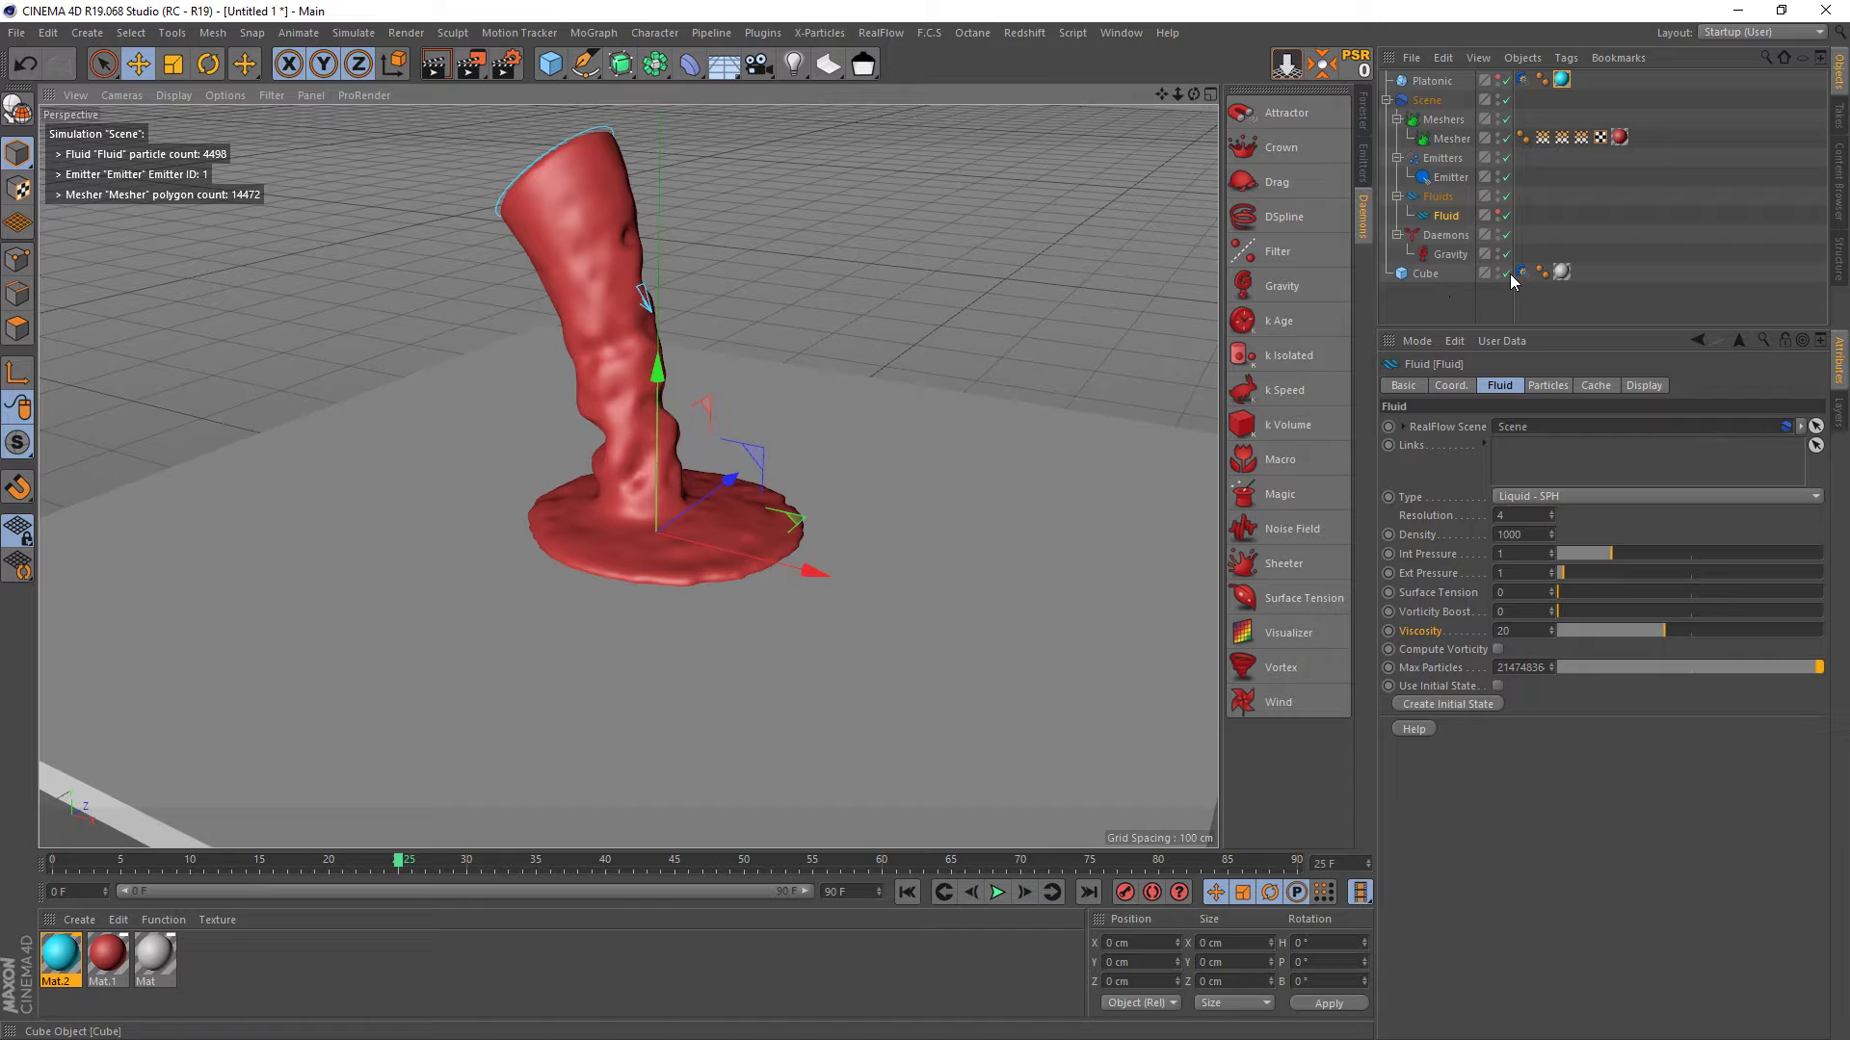
{"action": "left_click", "coordinate": [1452, 218]}
{"action": "left_click", "coordinate": [1523, 495]}
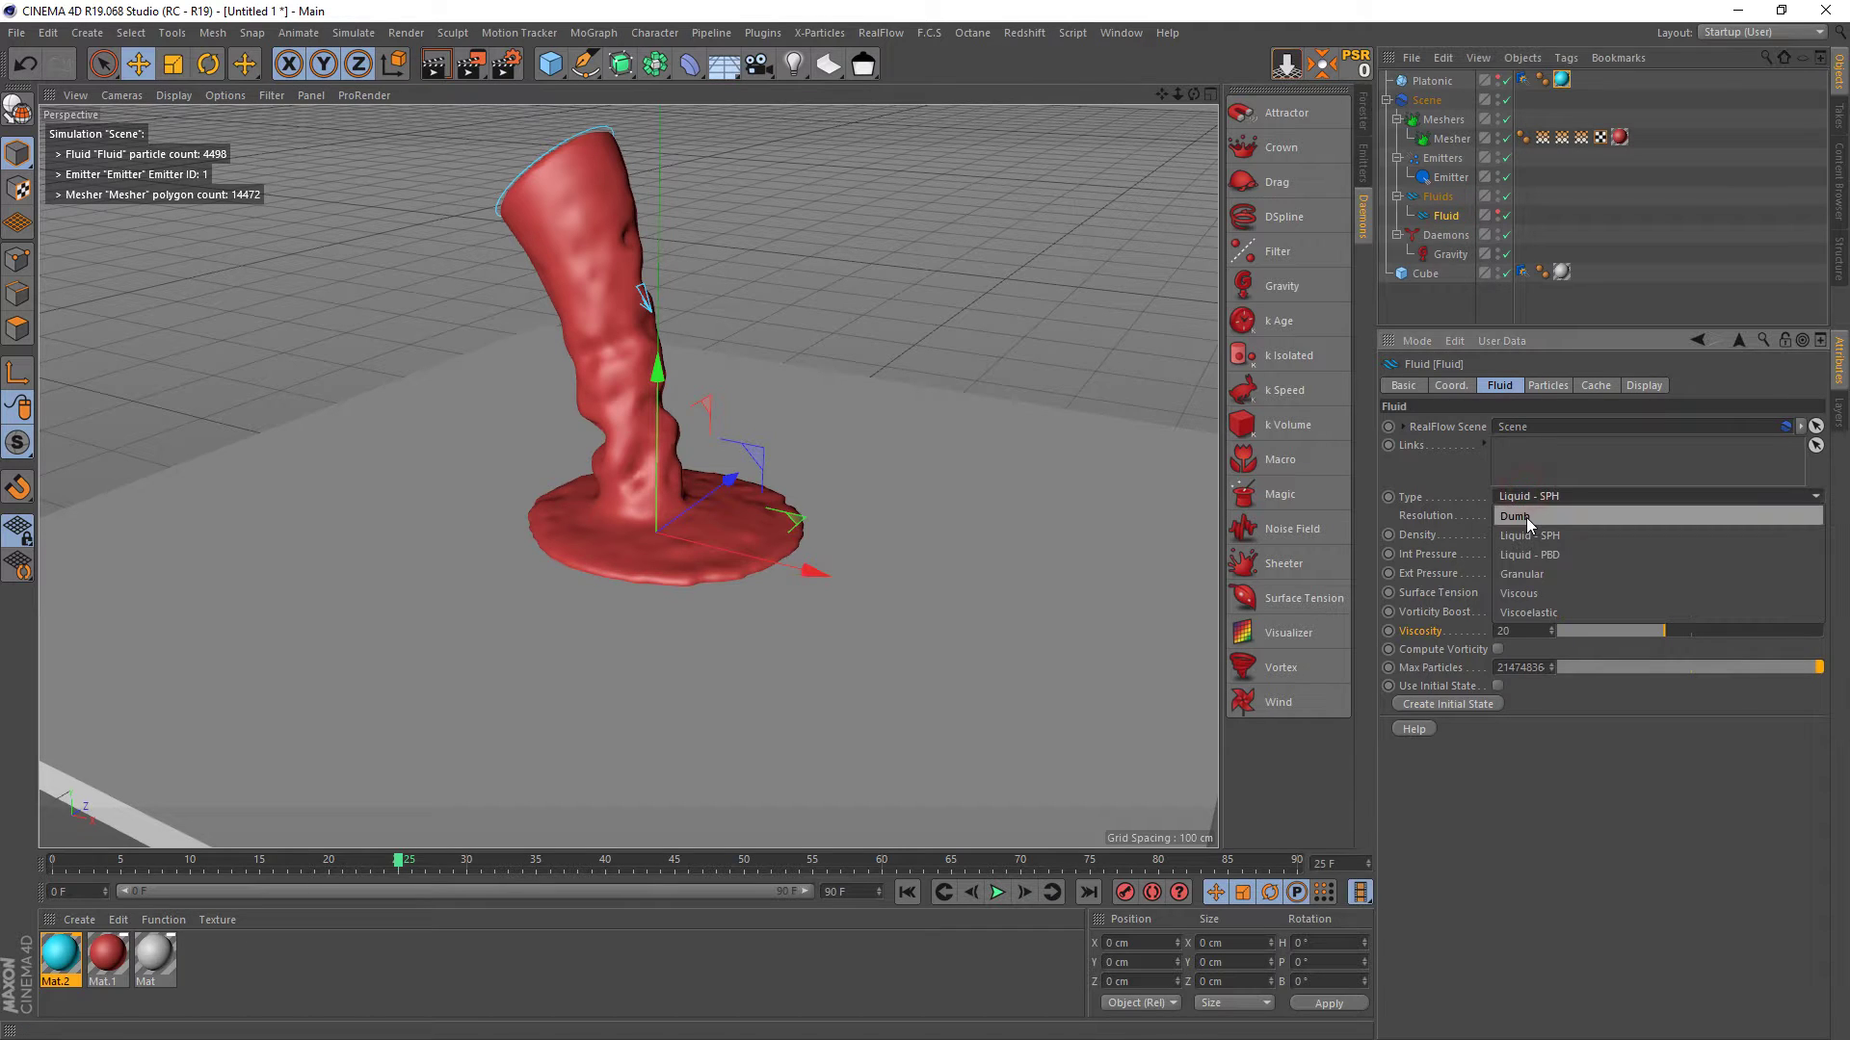
{"action": "left_click", "coordinate": [1544, 576]}
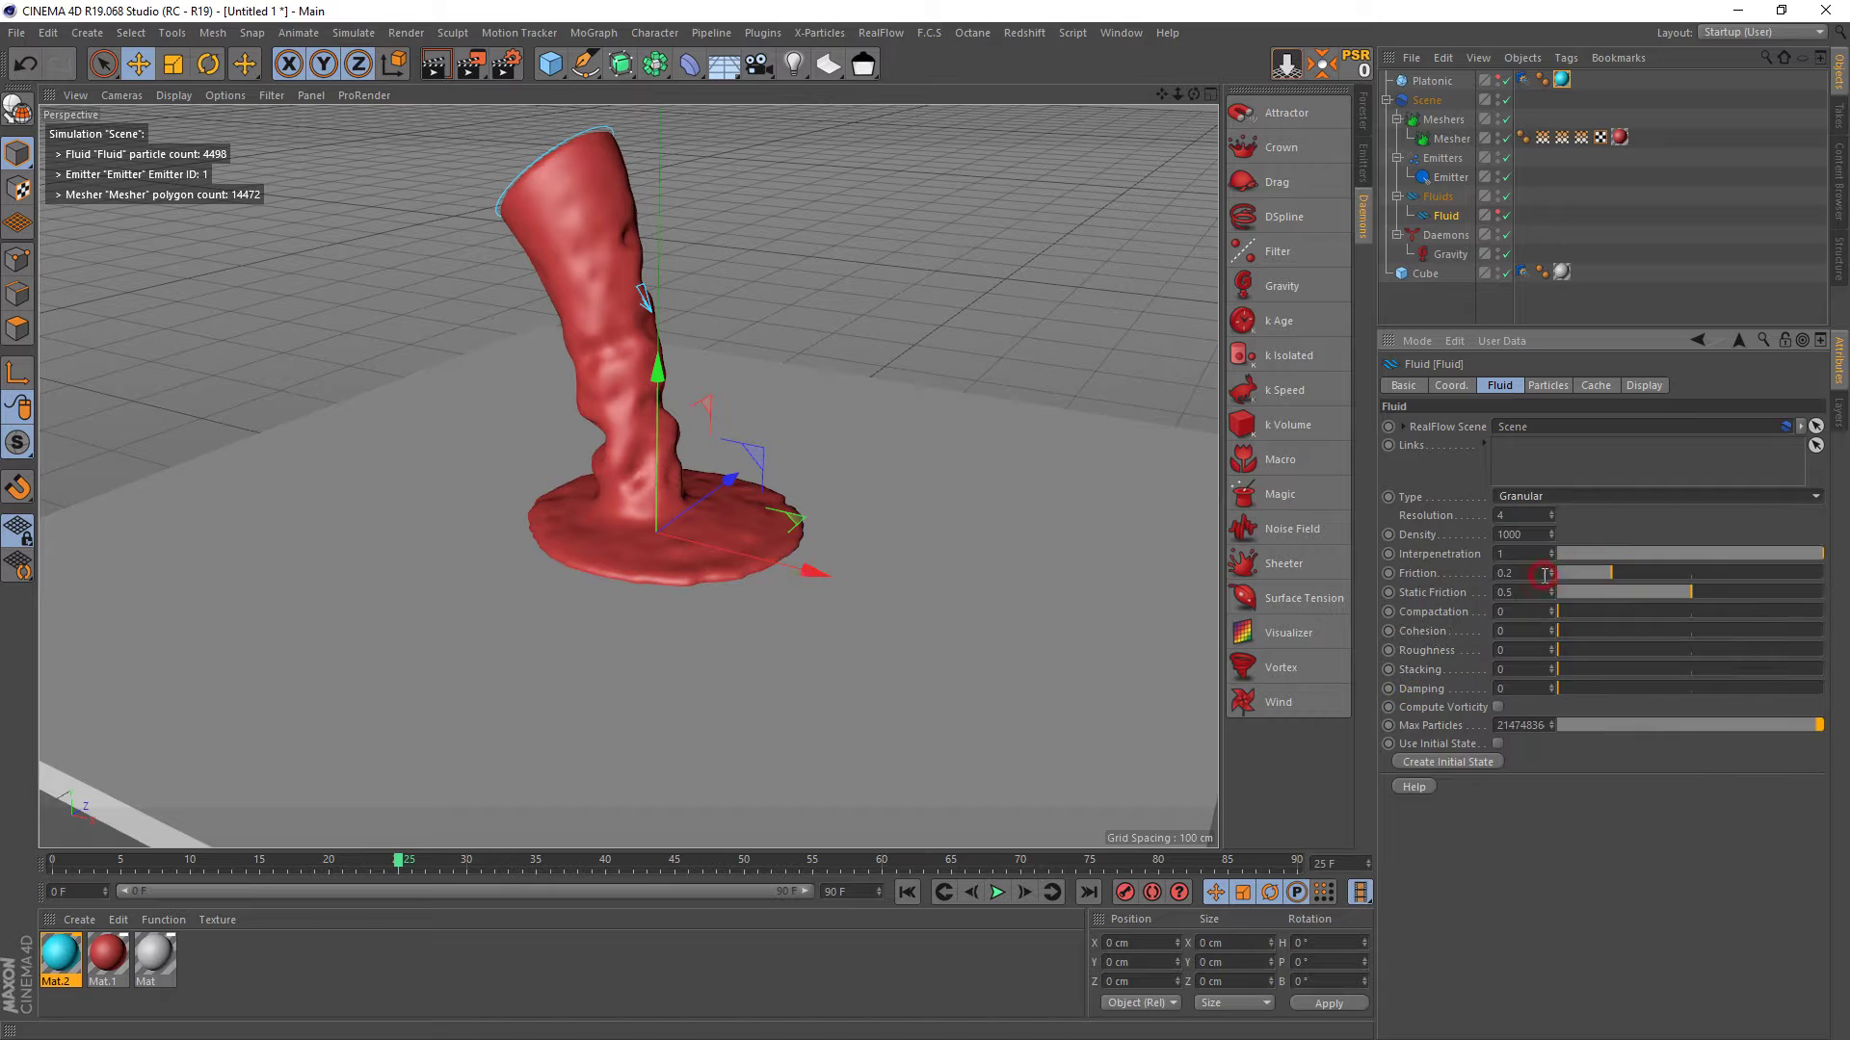
{"action": "left_click", "coordinate": [1542, 495]}
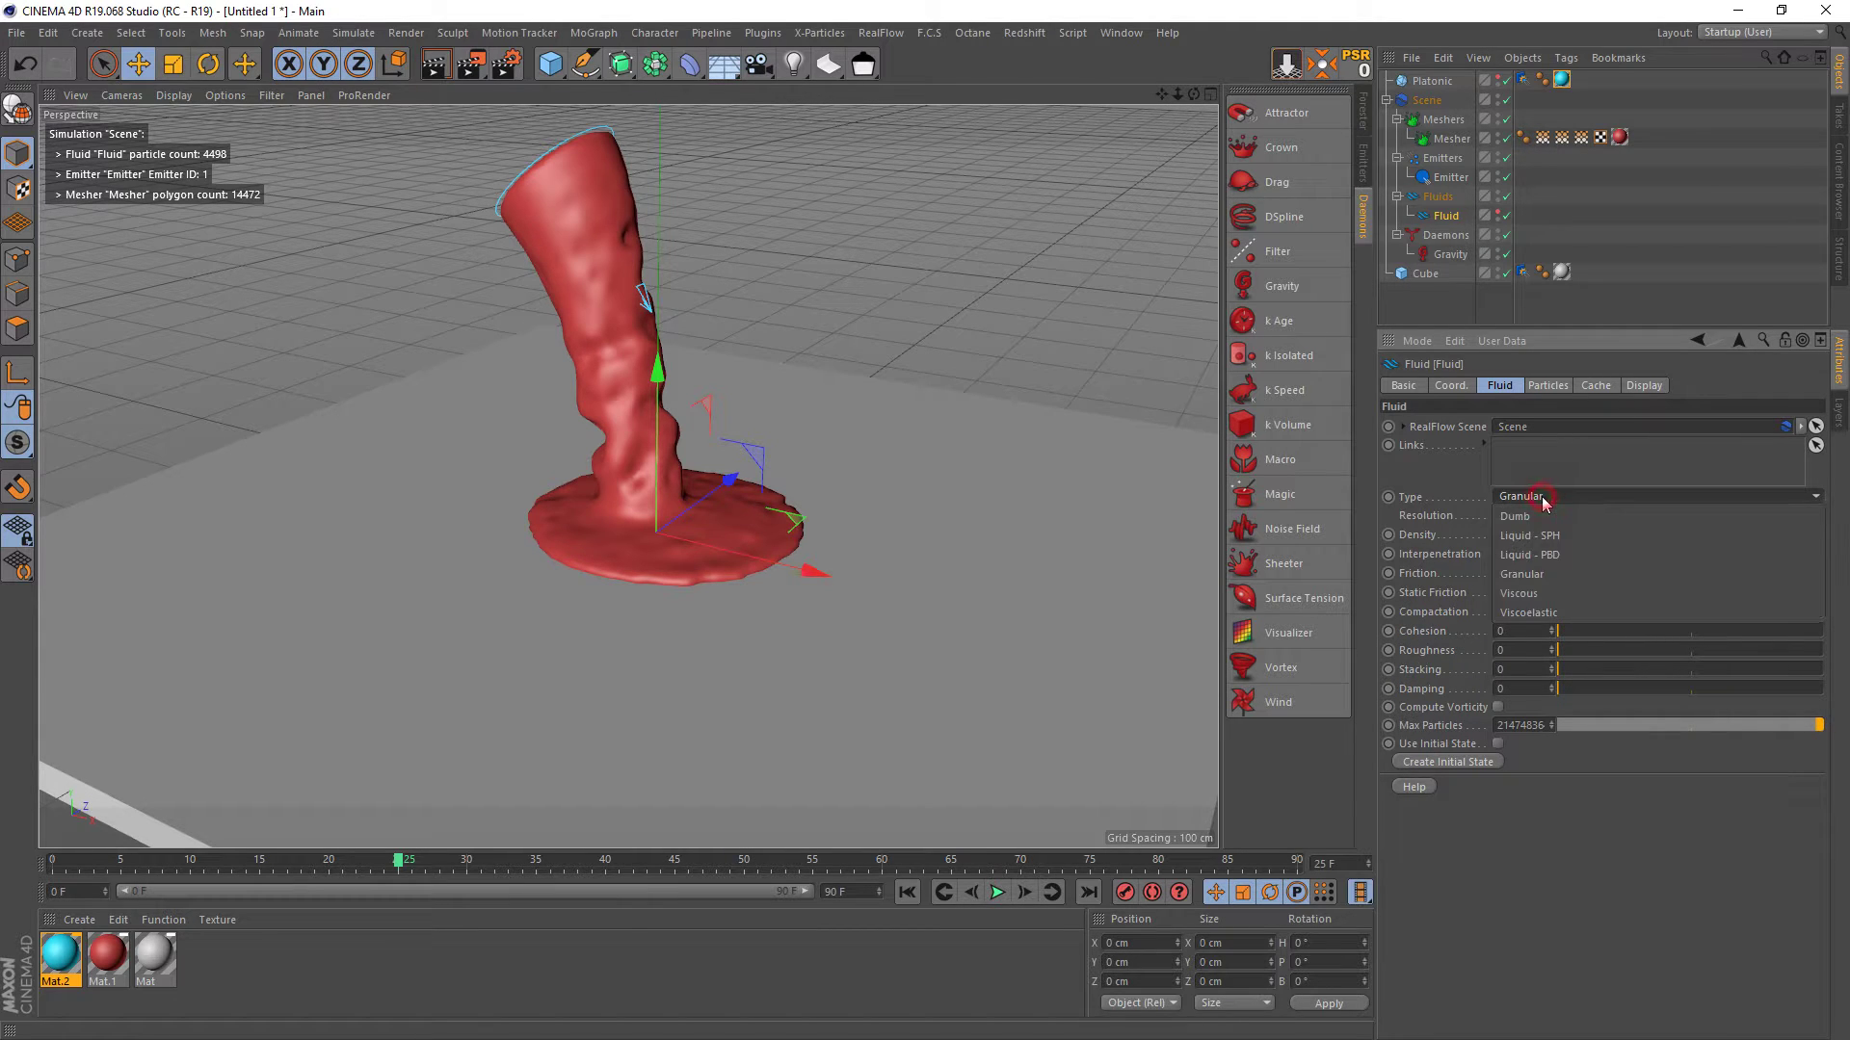
{"action": "left_click", "coordinate": [1519, 596]}
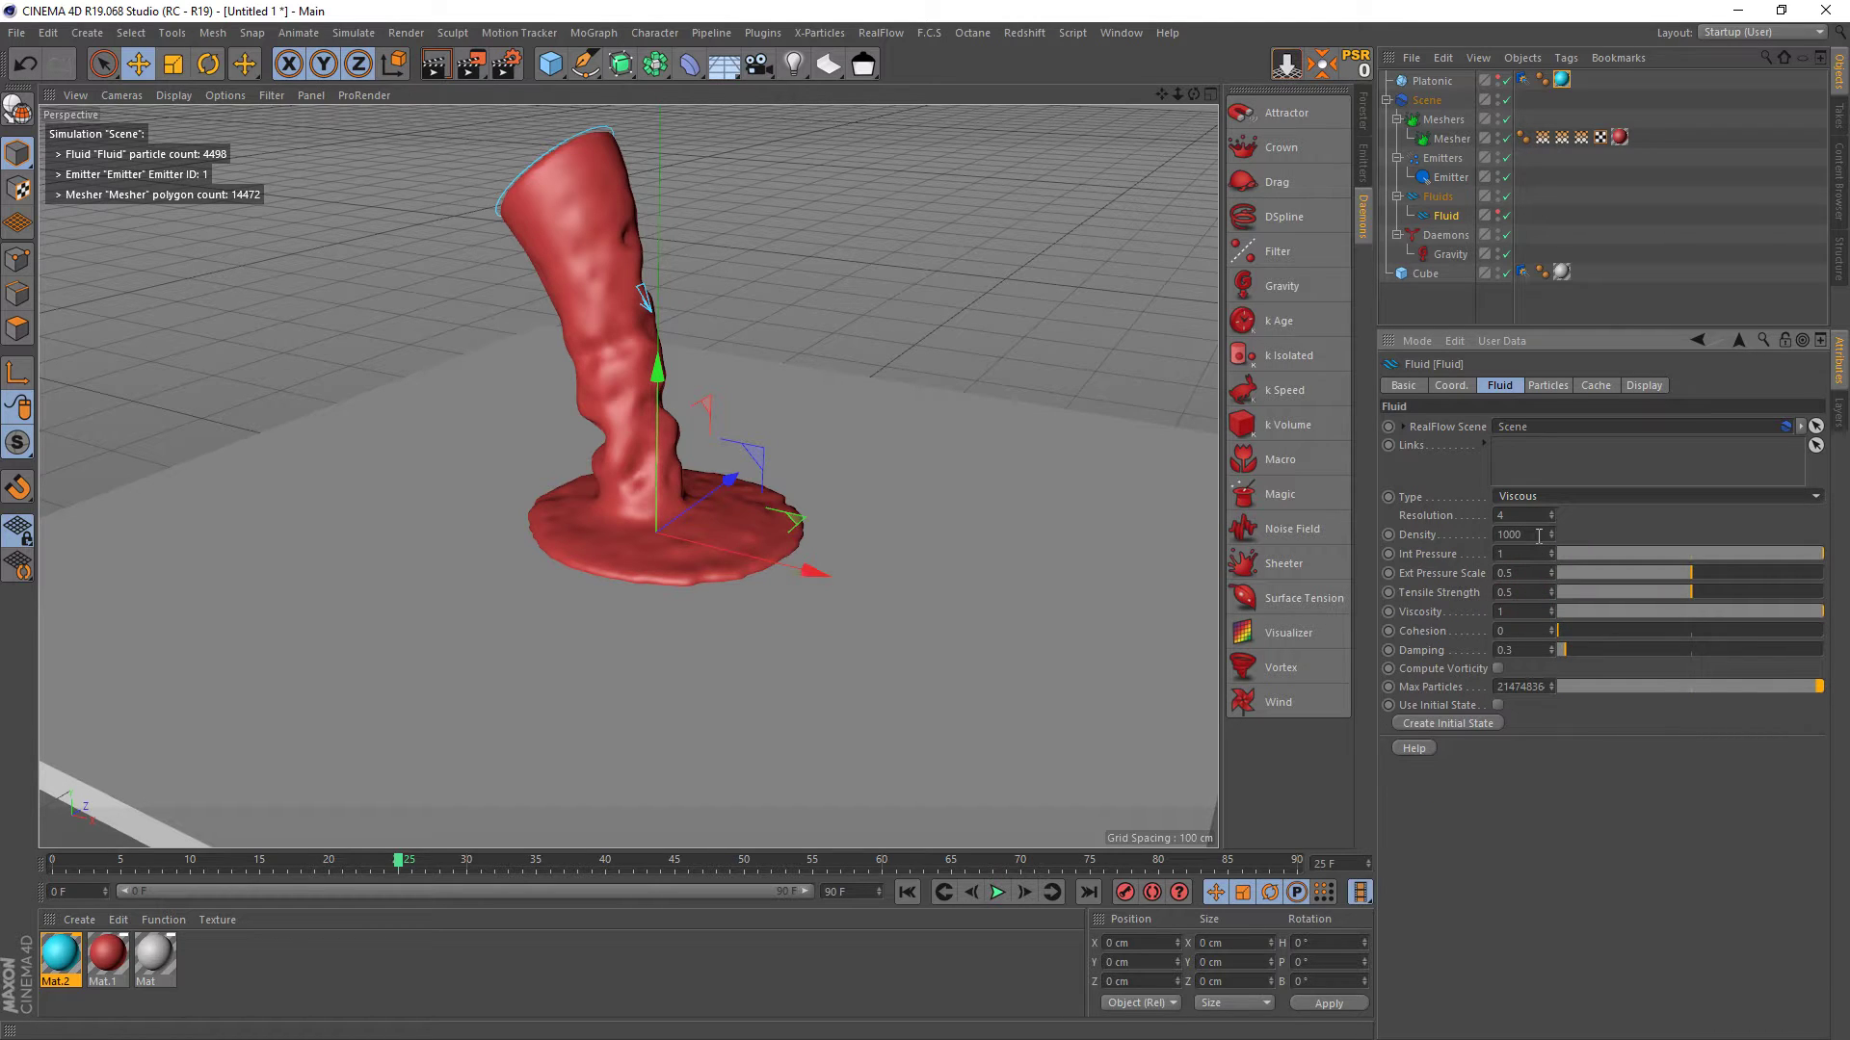
{"action": "left_click", "coordinate": [911, 894]}
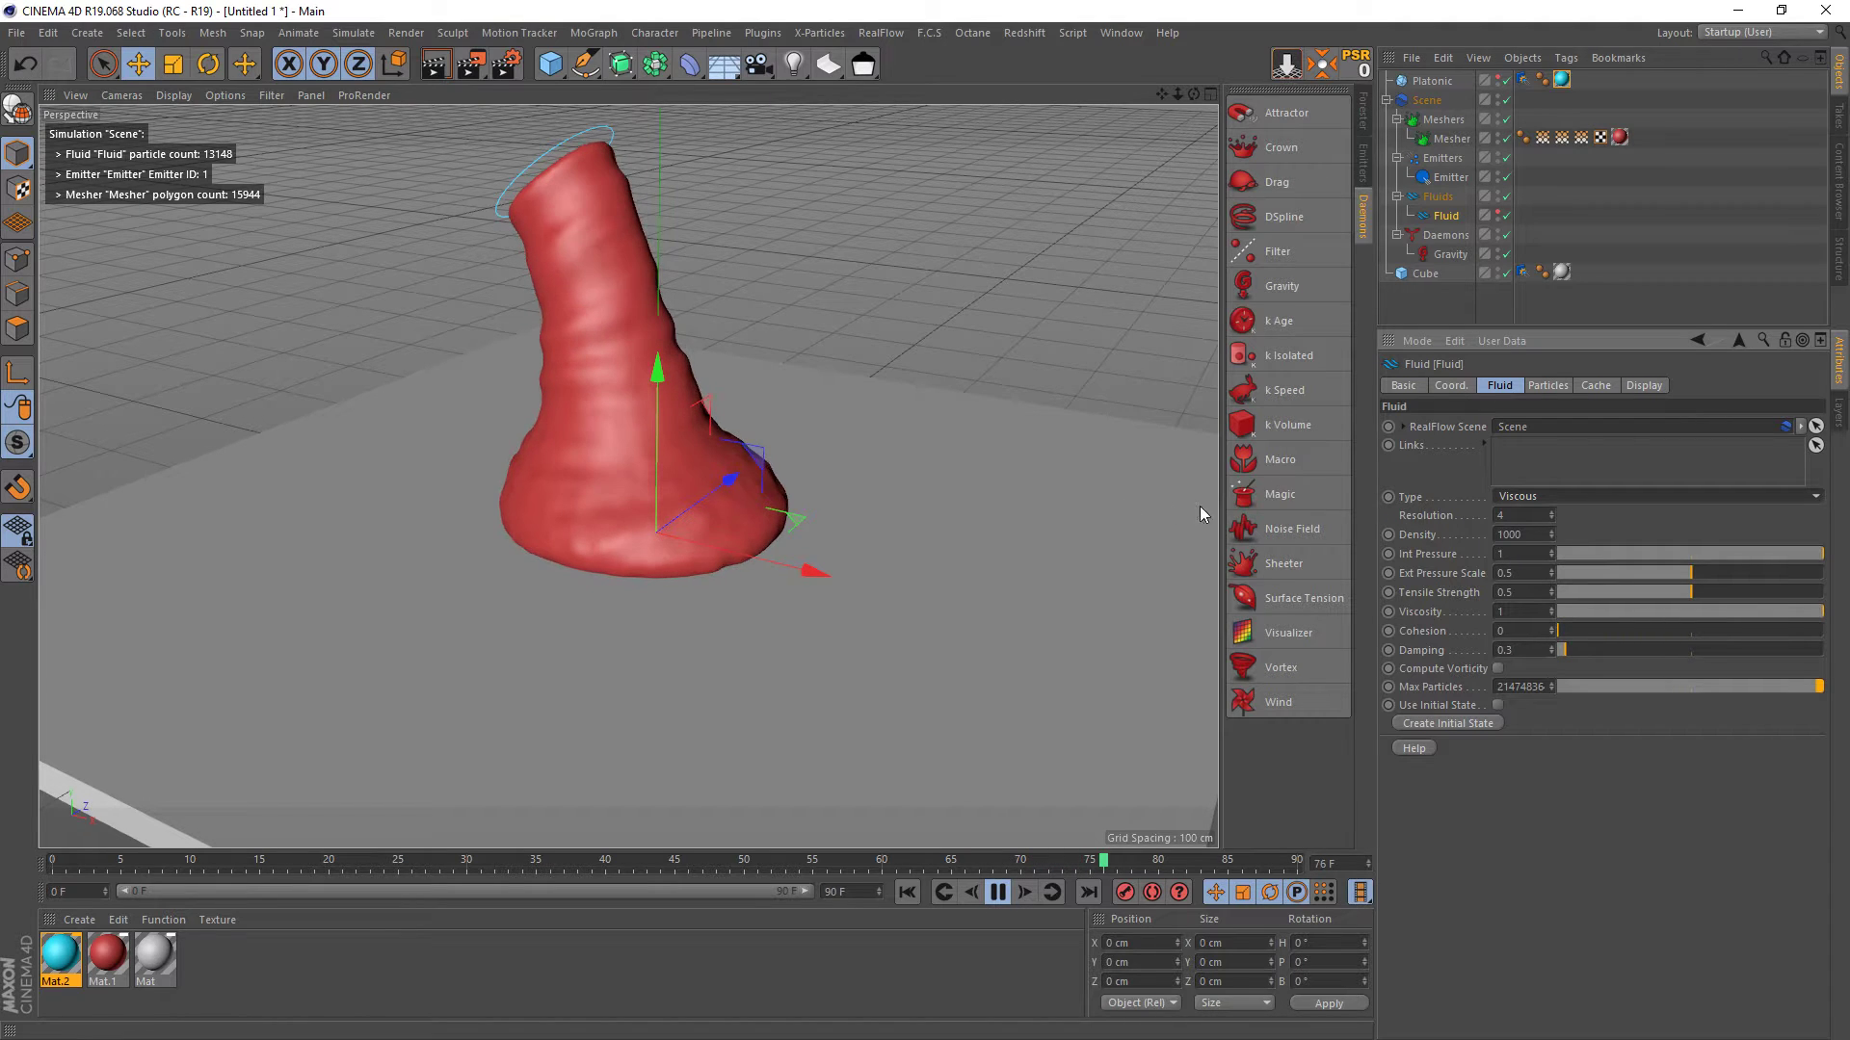
- Stop playback, unhide the Platonic icosahedron and shift it toward the pour, then raise the emitter about 51 cm
{"action": "left_click", "coordinate": [1001, 893]}
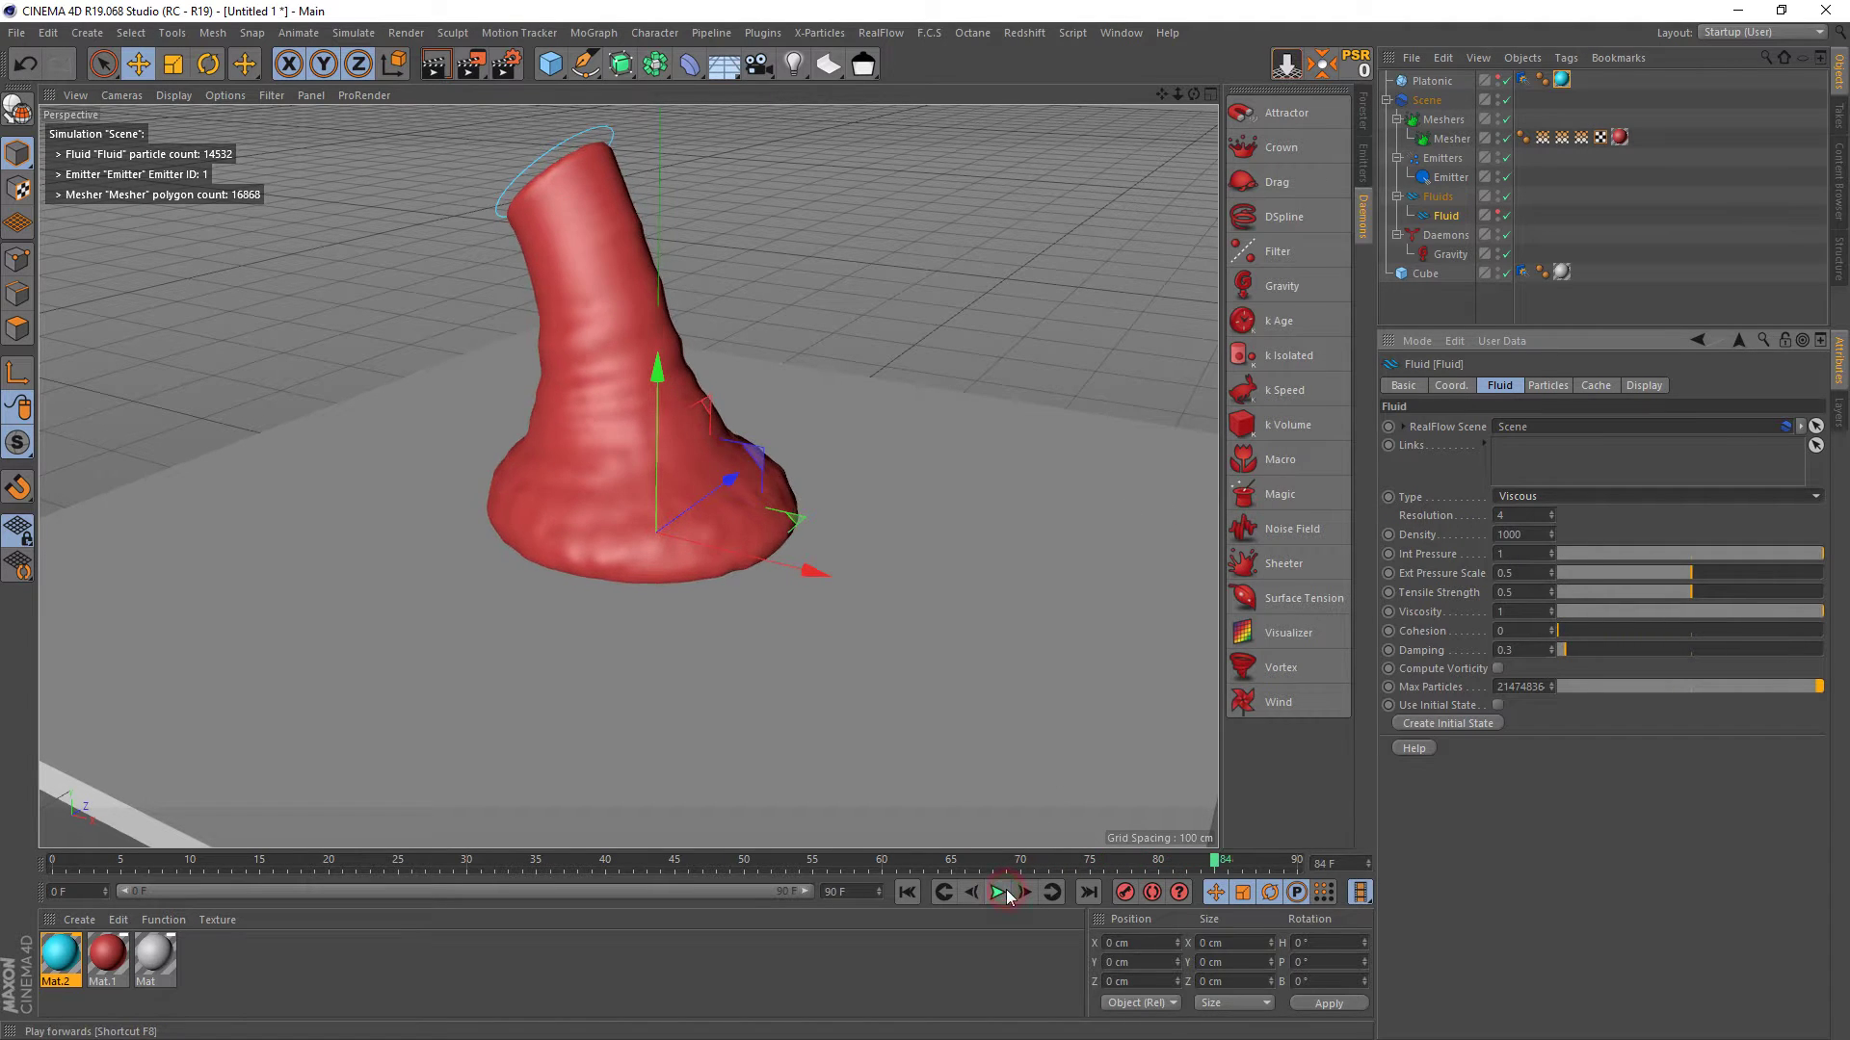
{"action": "left_click", "coordinate": [1498, 77]}
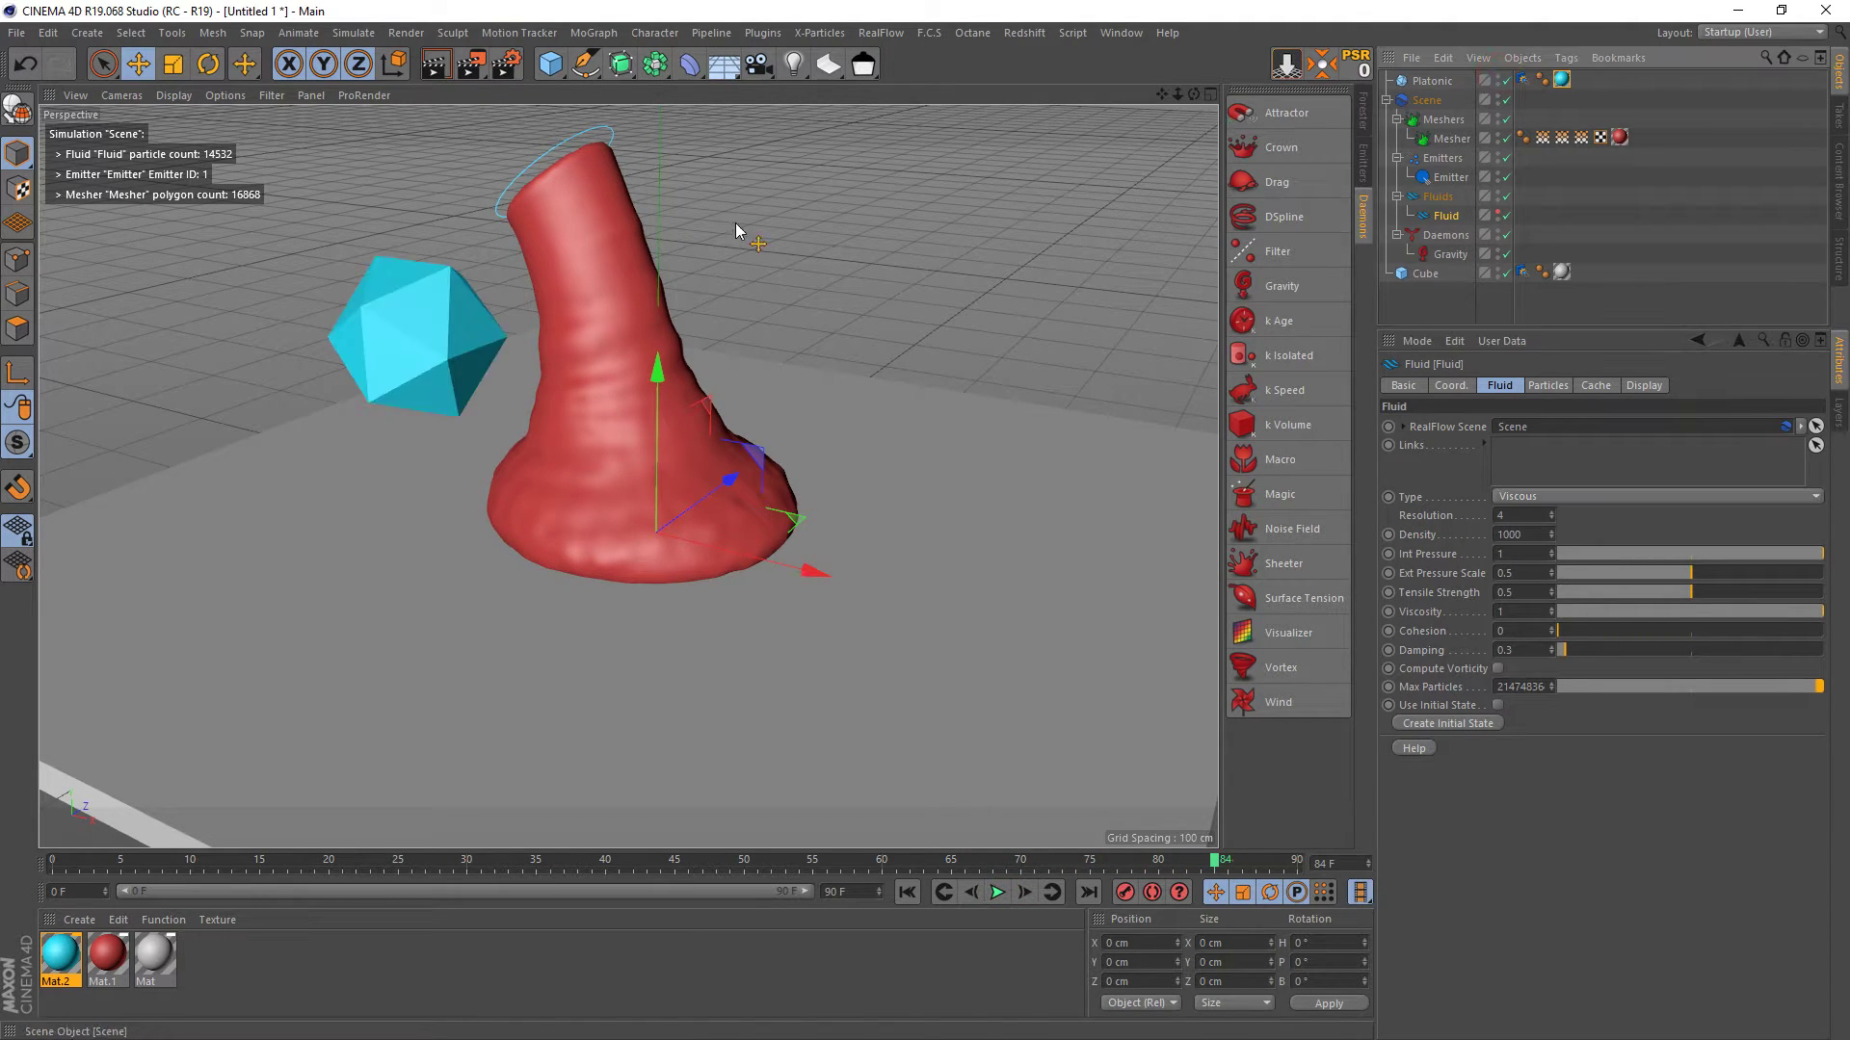
{"action": "left_click", "coordinate": [1445, 83]}
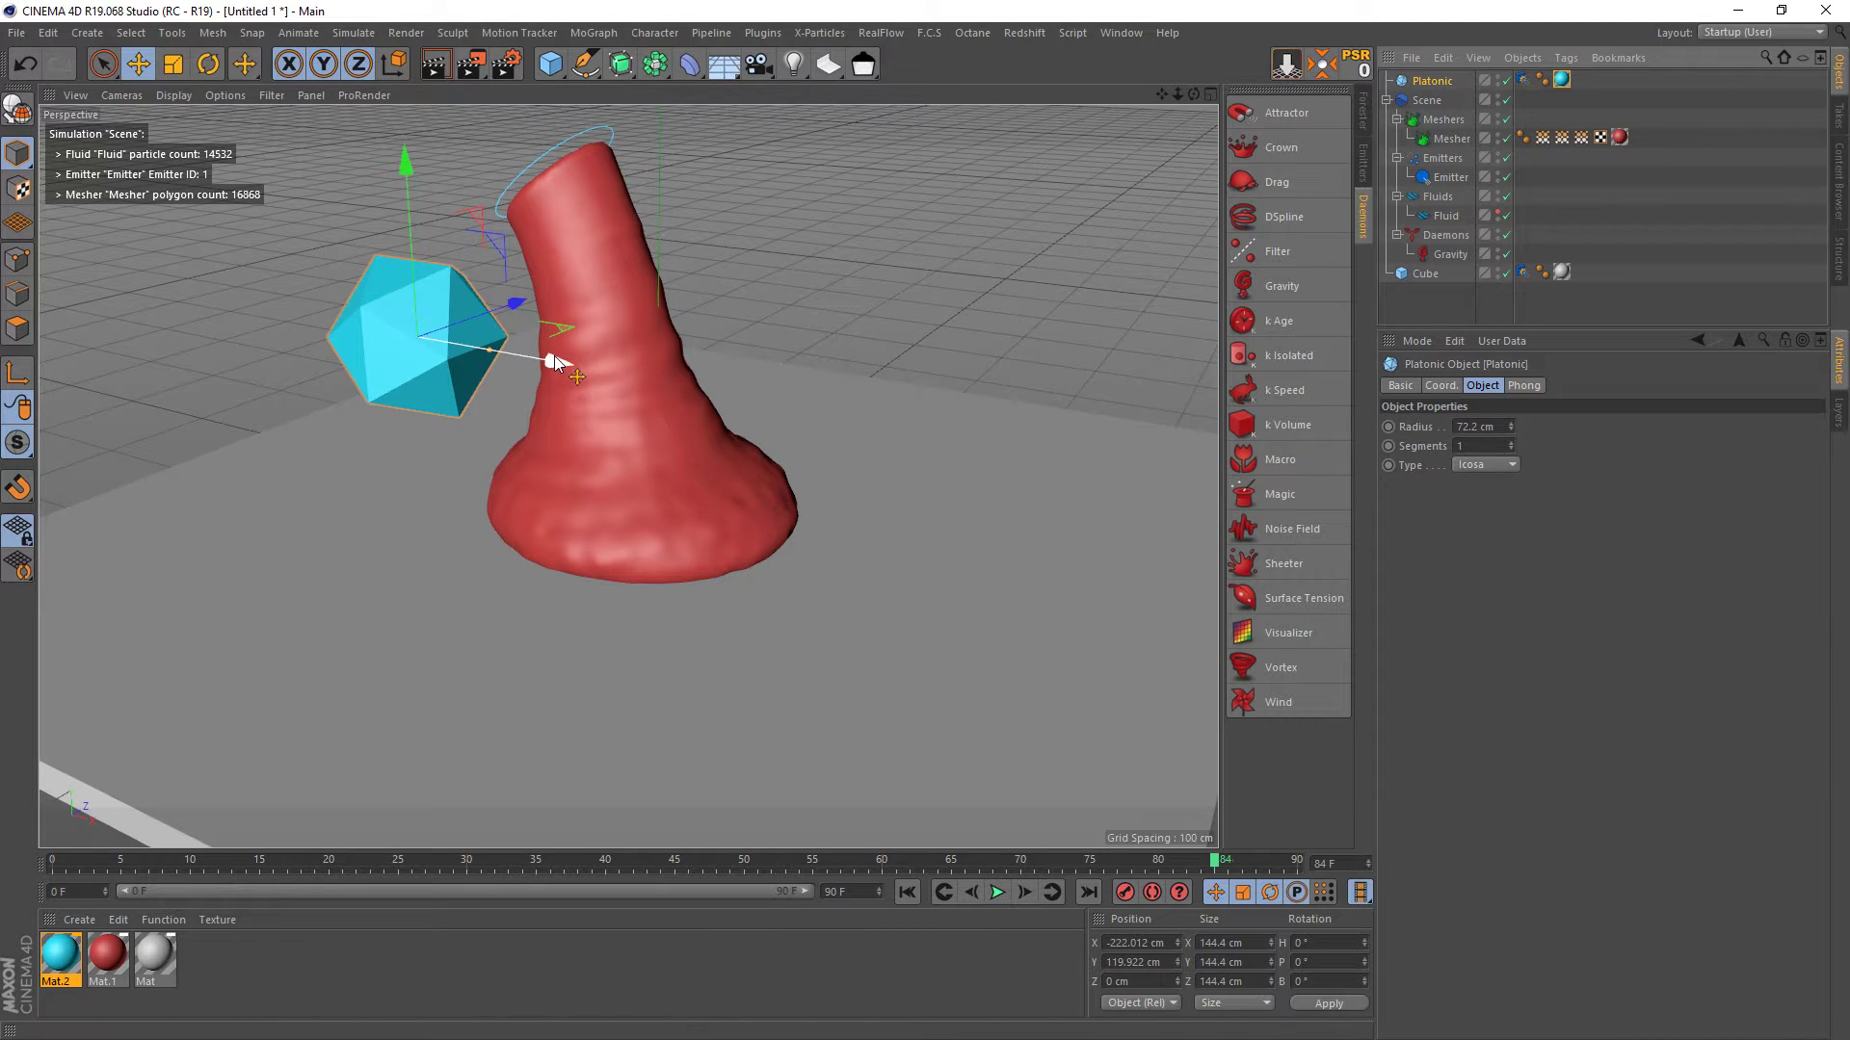
{"action": "left_click_drag", "start_coordinate": [554, 361], "coordinate": [585, 371]}
{"action": "middle_click_drag", "start_coordinate": [568, 330], "coordinate": [613, 458], "text": "alt"}
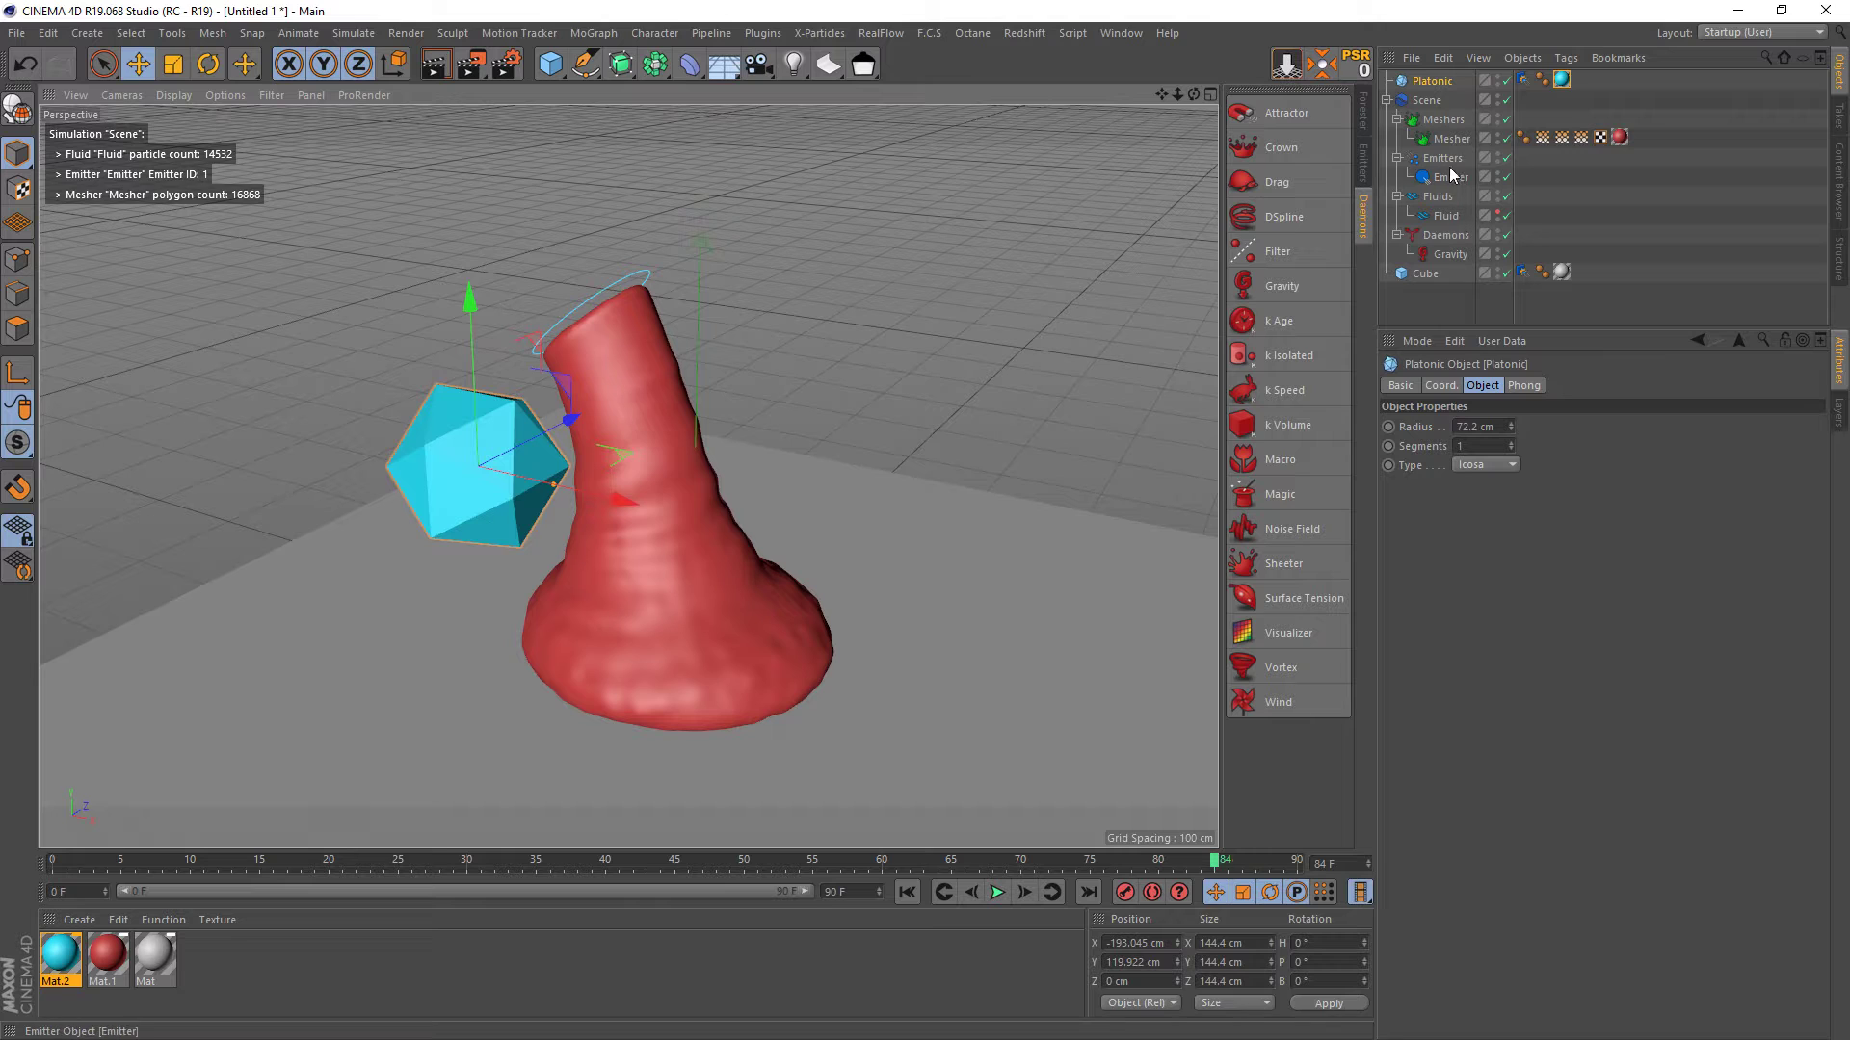
{"action": "left_click", "coordinate": [1451, 177]}
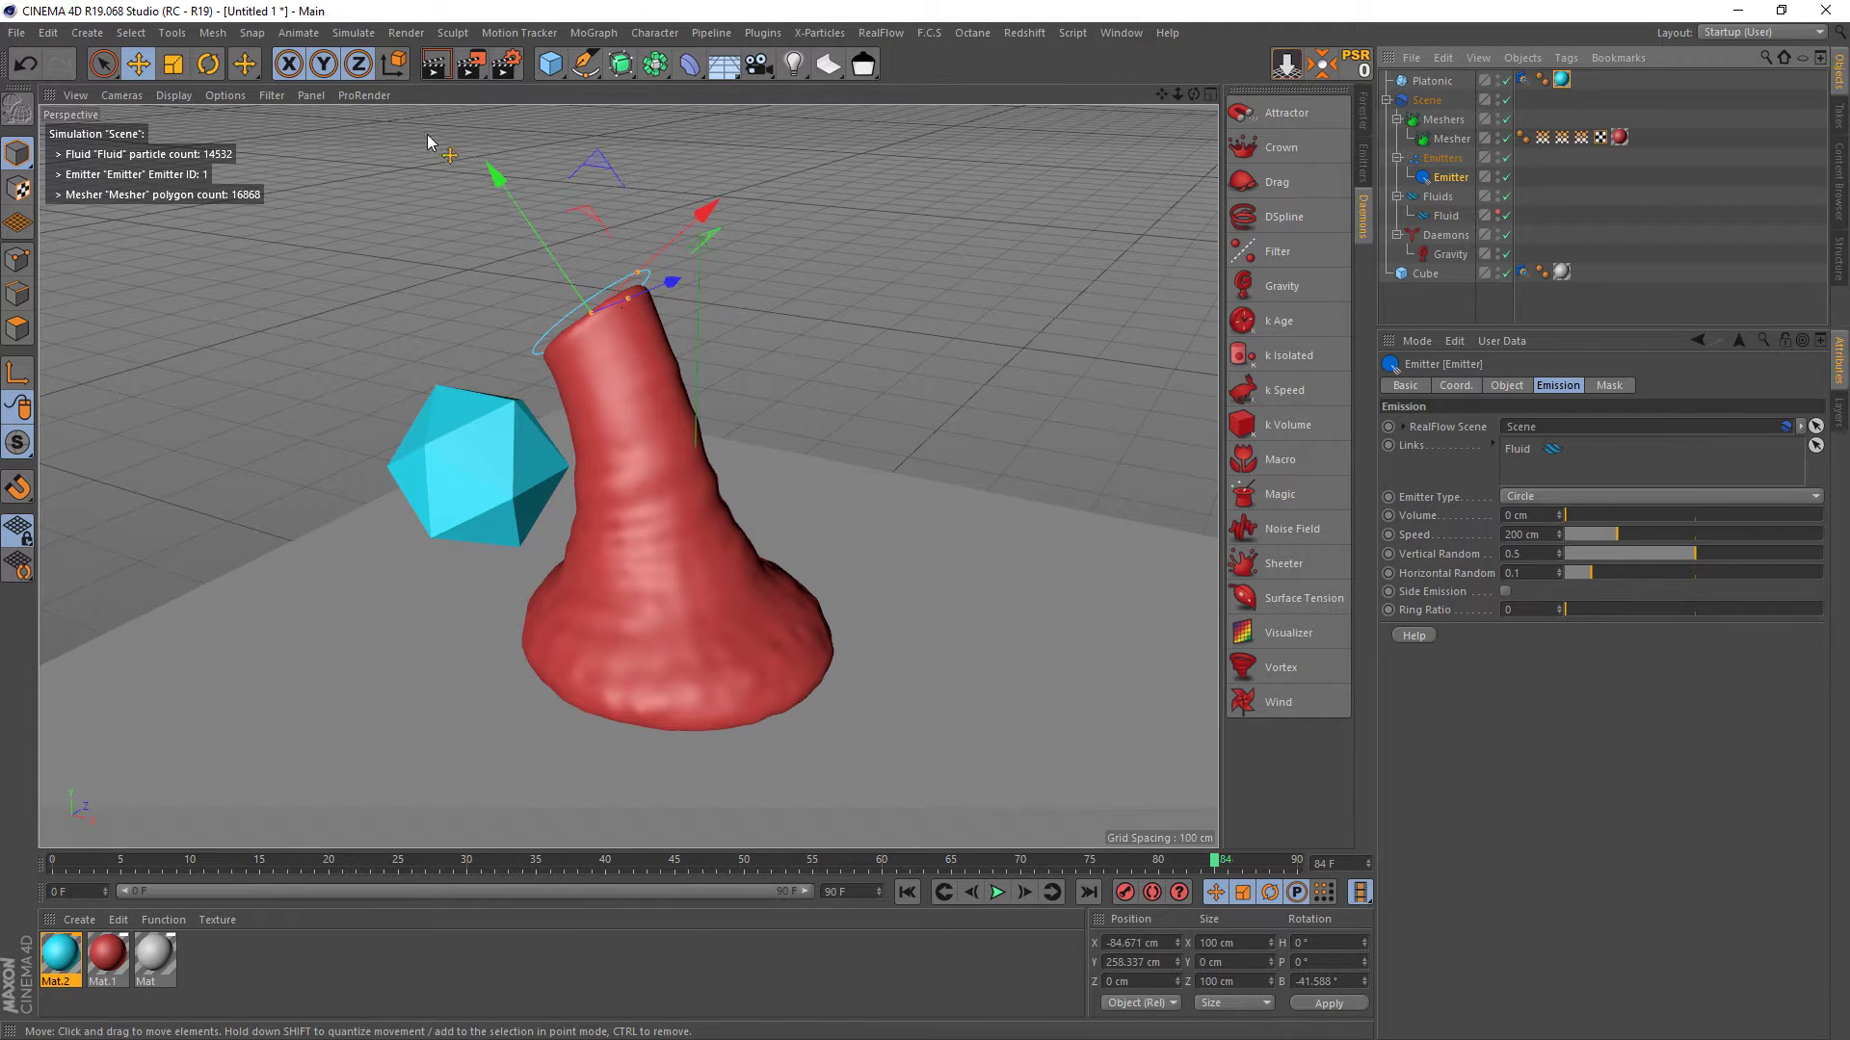
{"action": "left_click_drag", "start_coordinate": [590, 222], "coordinate": [589, 95]}
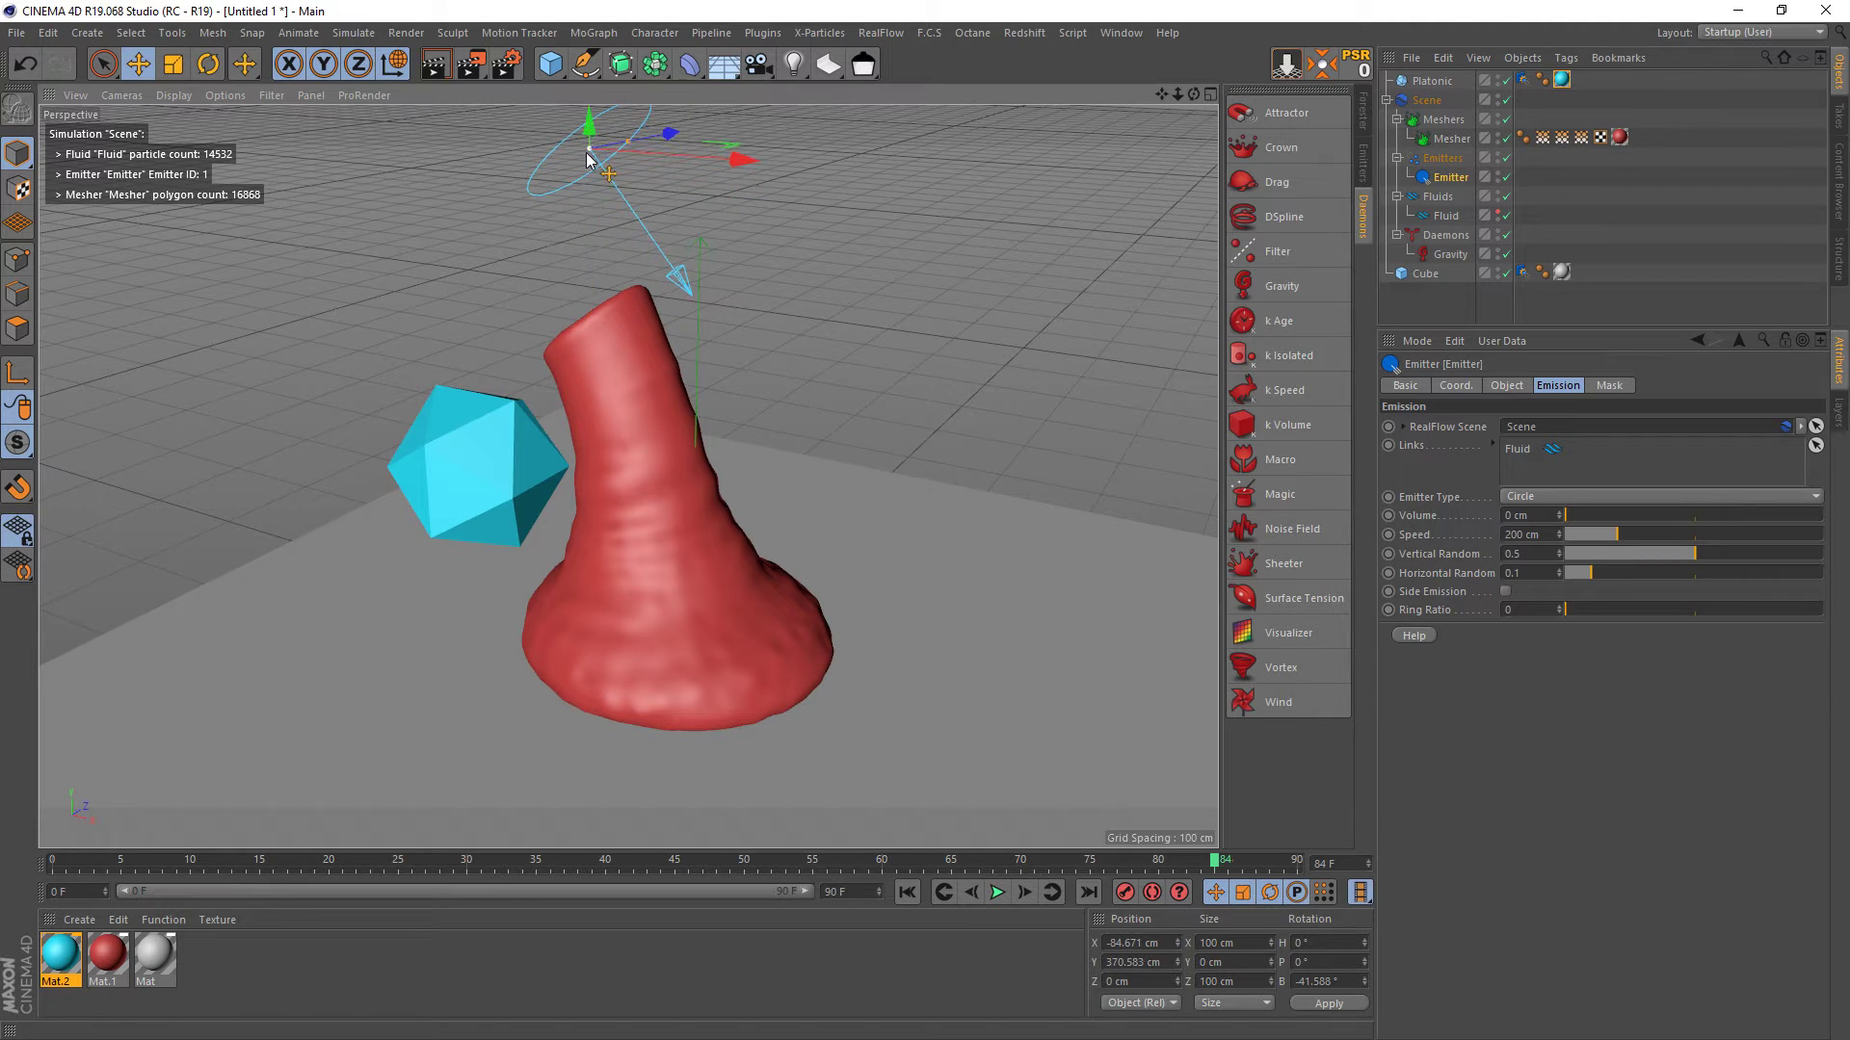
- Extend the animation end frame to 200 and show the full 0–200 range
{"action": "left_click", "coordinate": [907, 893]}
{"action": "double_click", "coordinate": [852, 891]}
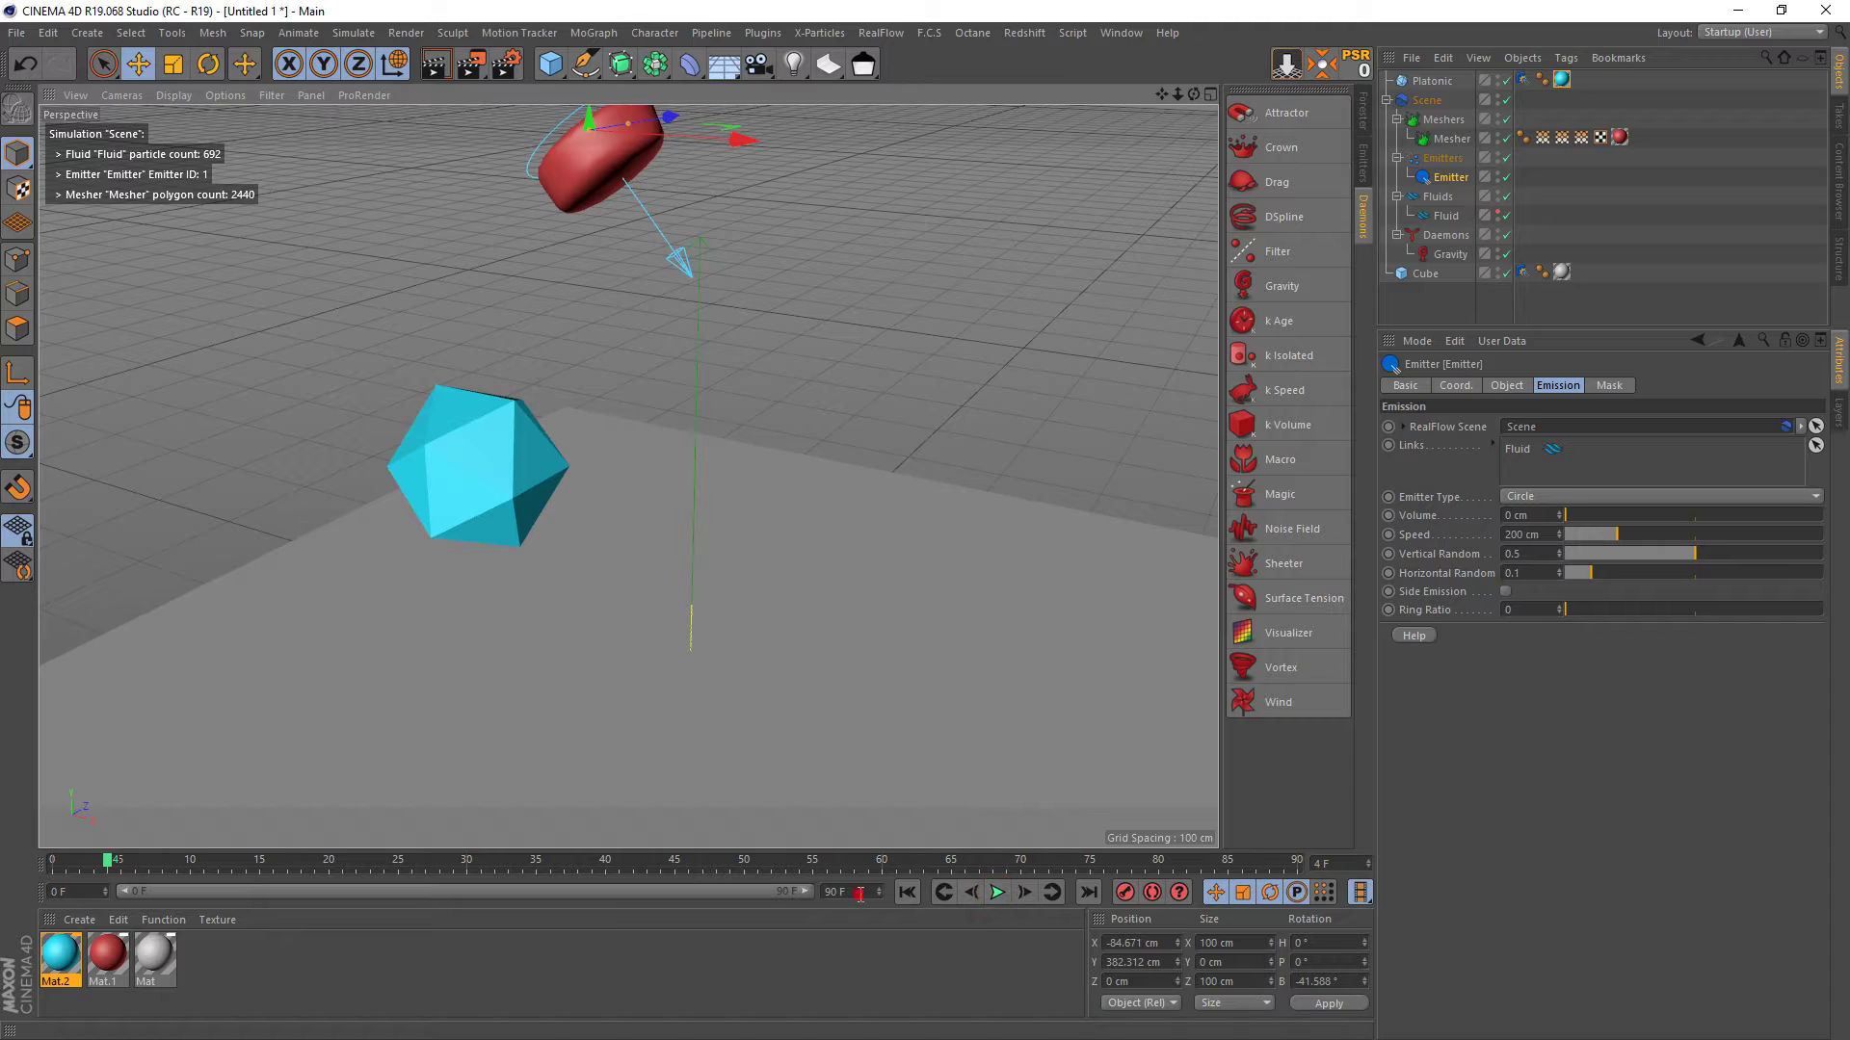
{"action": "type", "text": "200"}
{"action": "key", "text": "Return"}
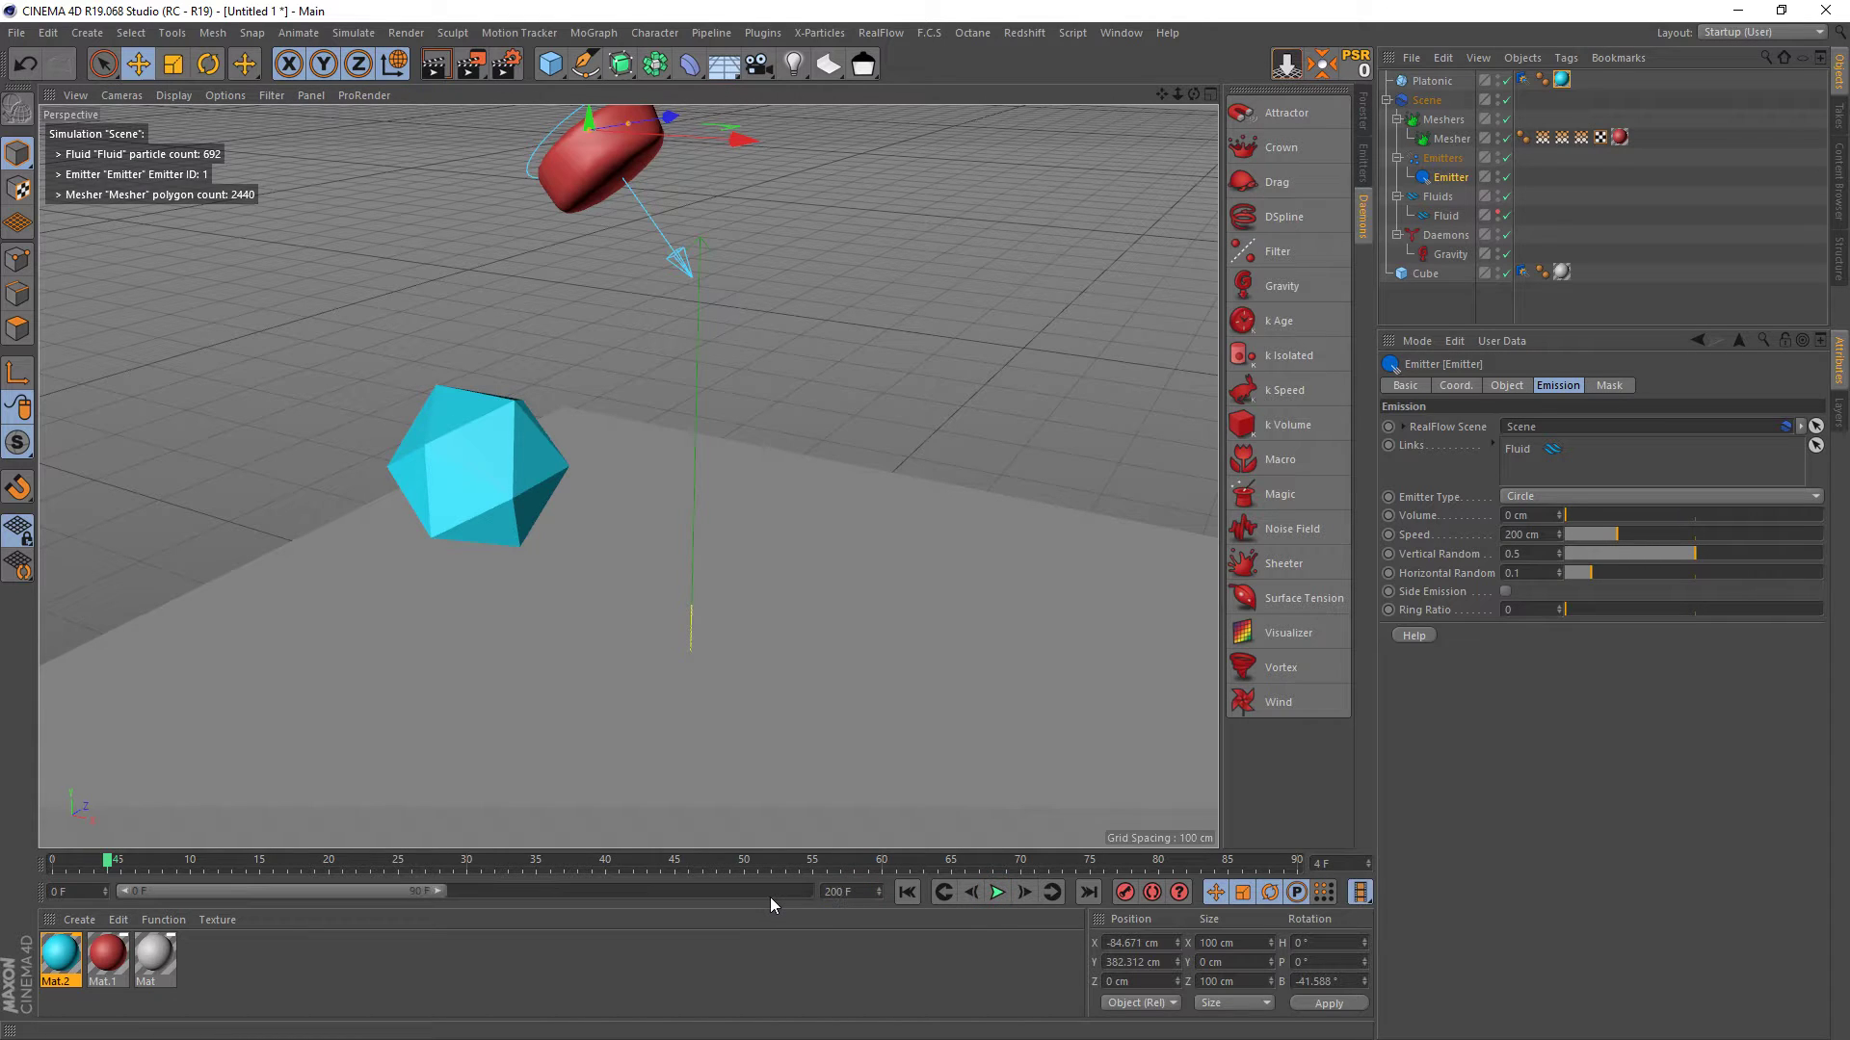
{"action": "left_click_drag", "start_coordinate": [454, 888], "coordinate": [902, 898]}
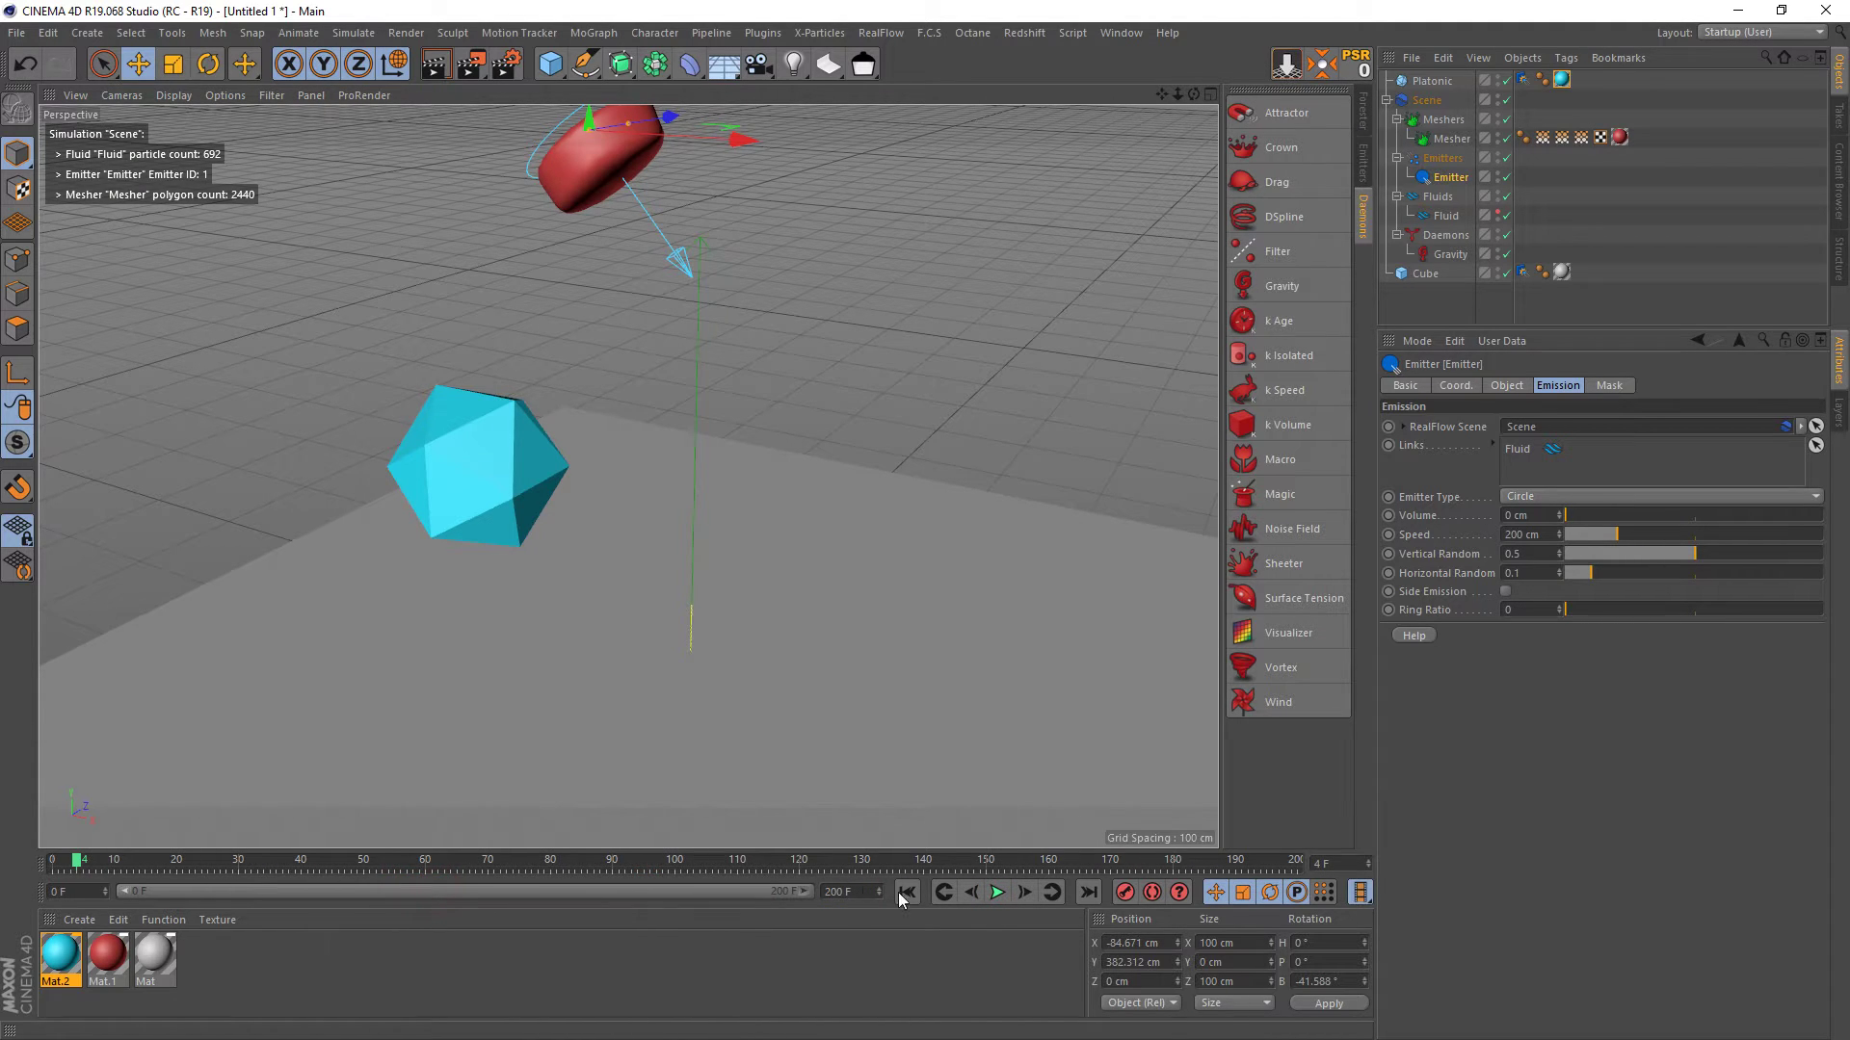
- Move the icosahedron to X −21 cm under the falling fluid and enlarge it to 161.584 cm
{"action": "left_click", "coordinate": [1436, 81]}
{"action": "left_click_drag", "start_coordinate": [620, 502], "coordinate": [719, 502]}
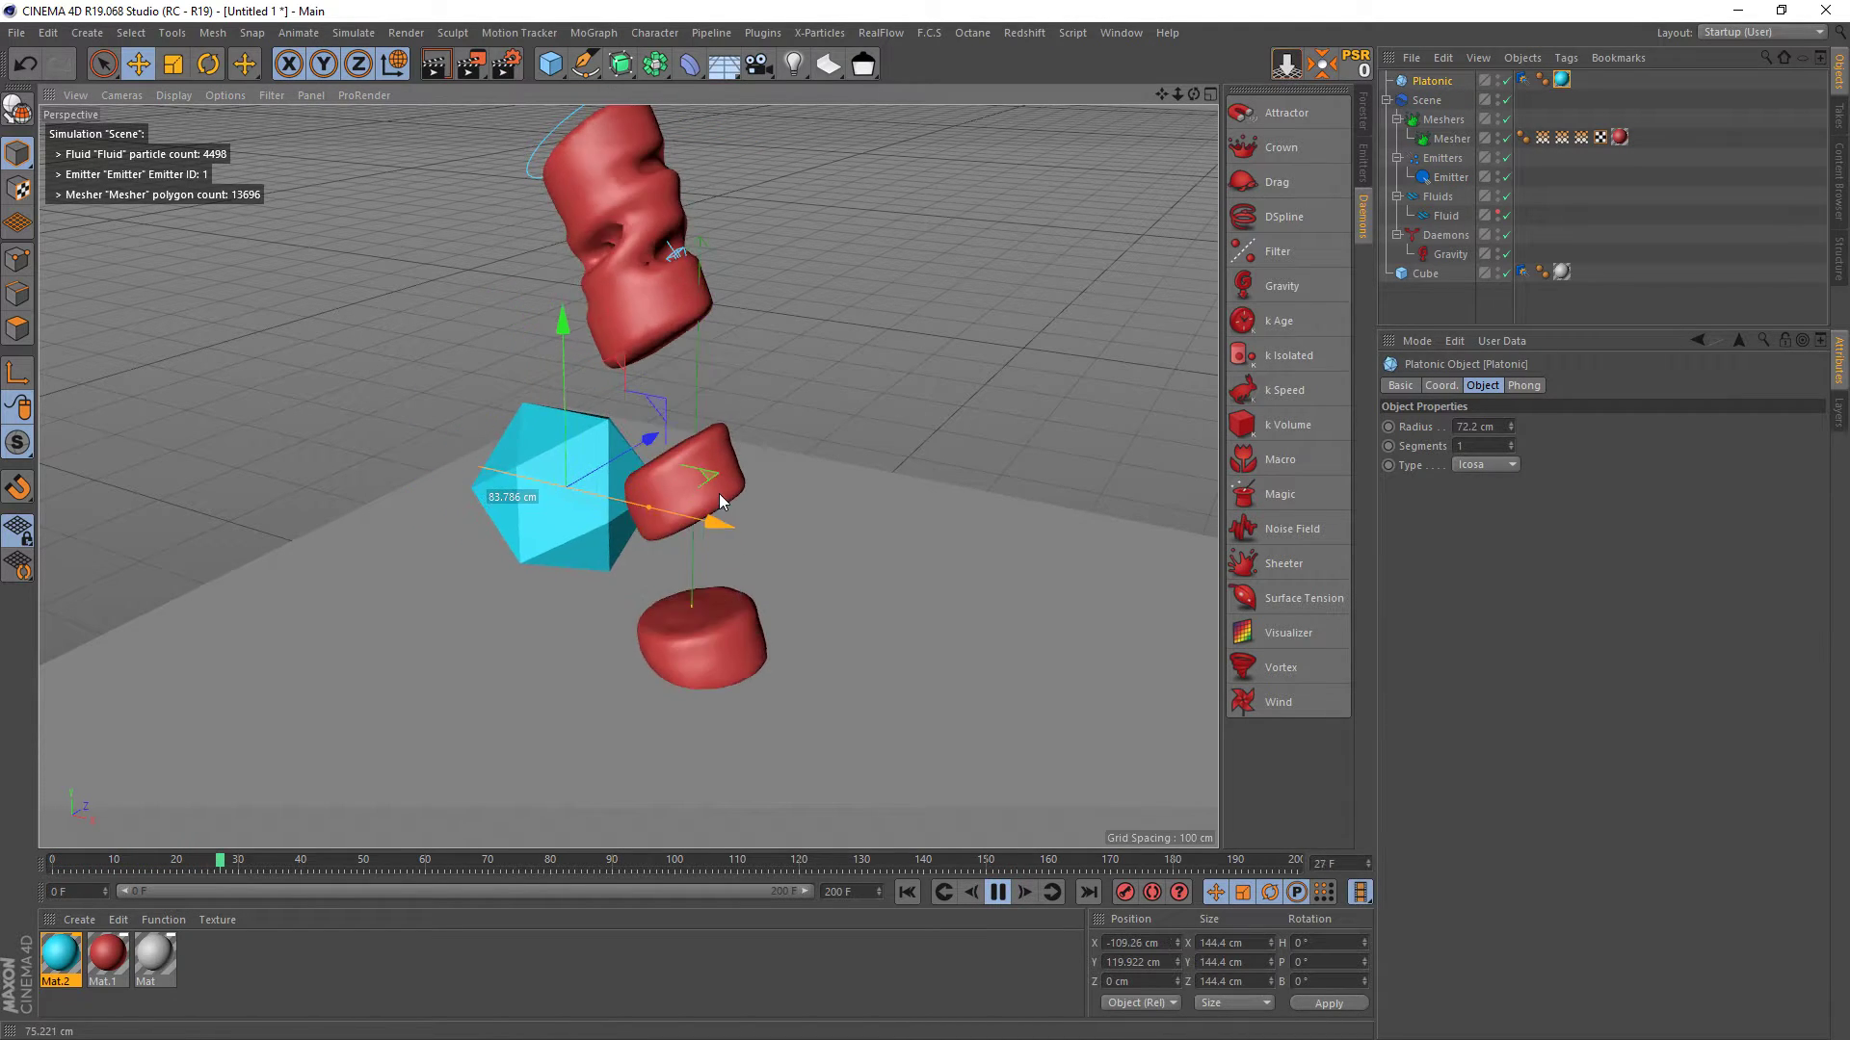
{"action": "mouse_move", "coordinate": [718, 495]}
{"action": "left_mouse_down"}
{"action": "mouse_move", "coordinate": [831, 507]}
{"action": "mouse_move", "coordinate": [946, 551]}
{"action": "left_mouse_up"}
{"action": "key", "text": "t"}
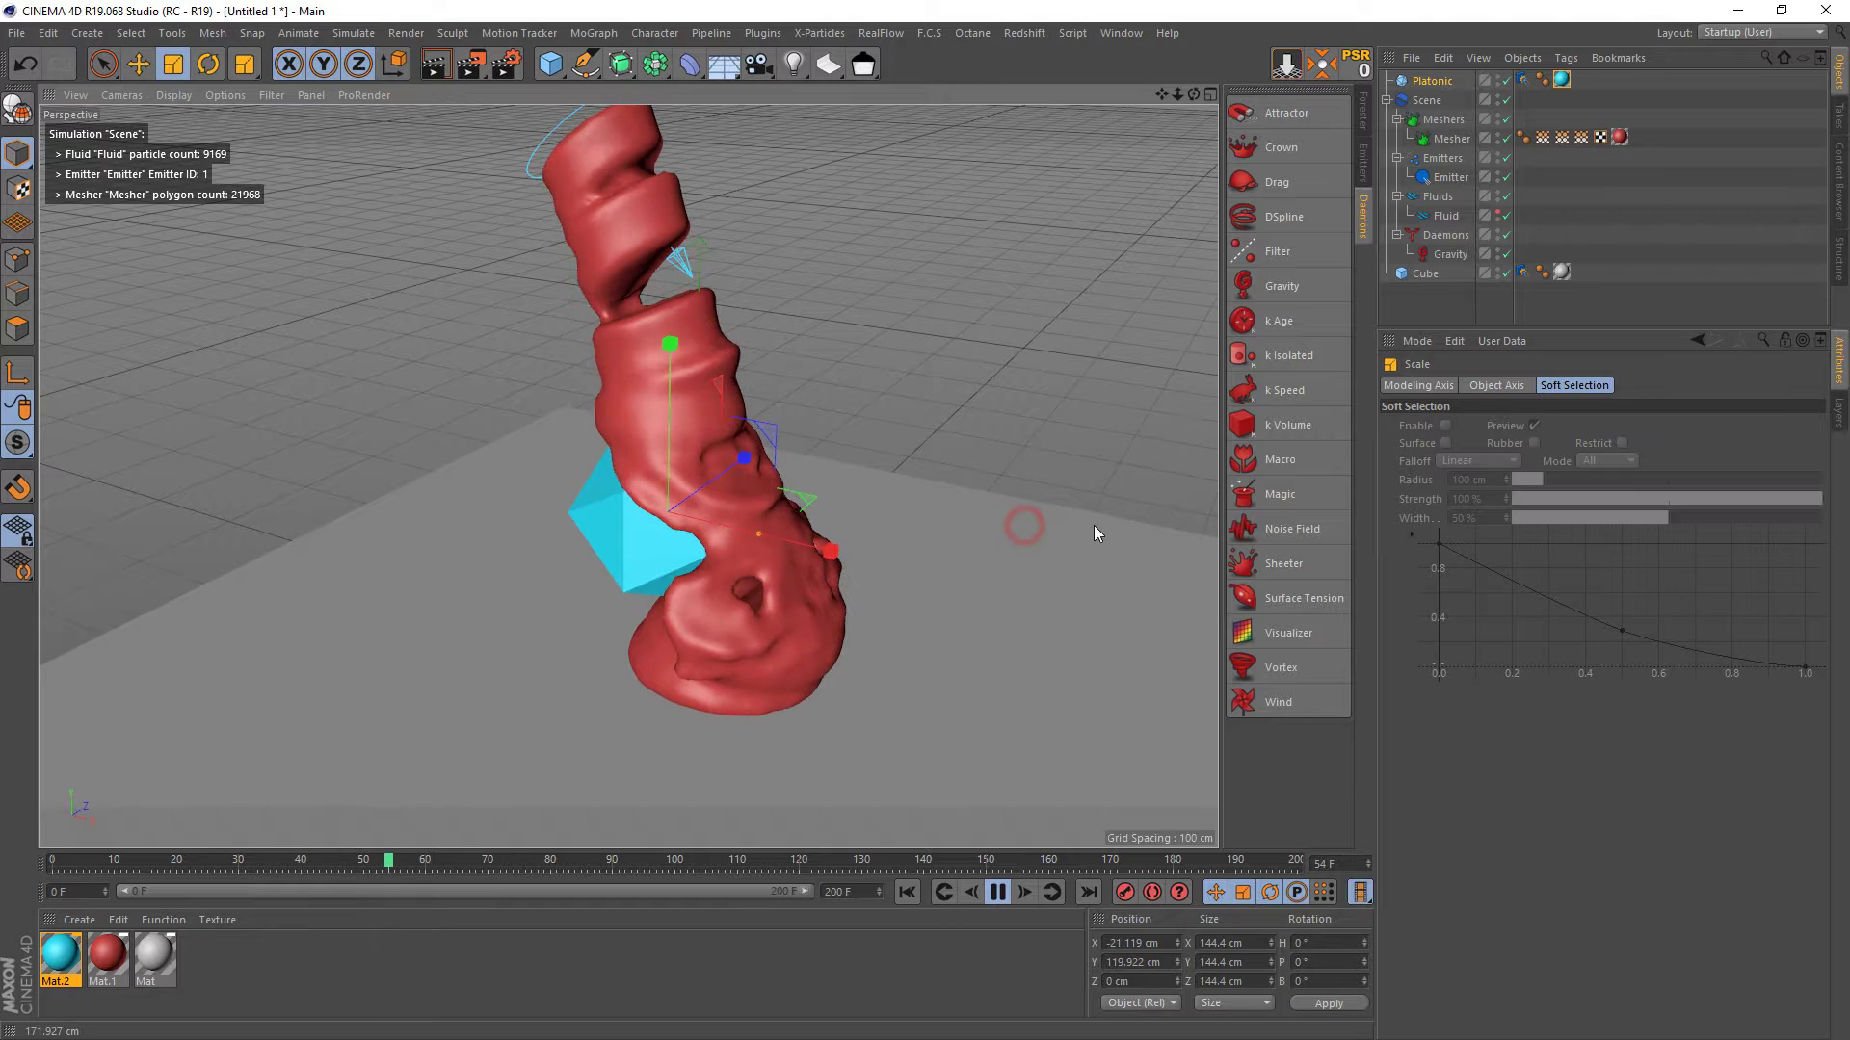
{"action": "mouse_move", "coordinate": [1148, 533]}
{"action": "left_mouse_down"}
{"action": "mouse_move", "coordinate": [1146, 572]}
{"action": "mouse_move", "coordinate": [1131, 558]}
{"action": "left_mouse_up"}
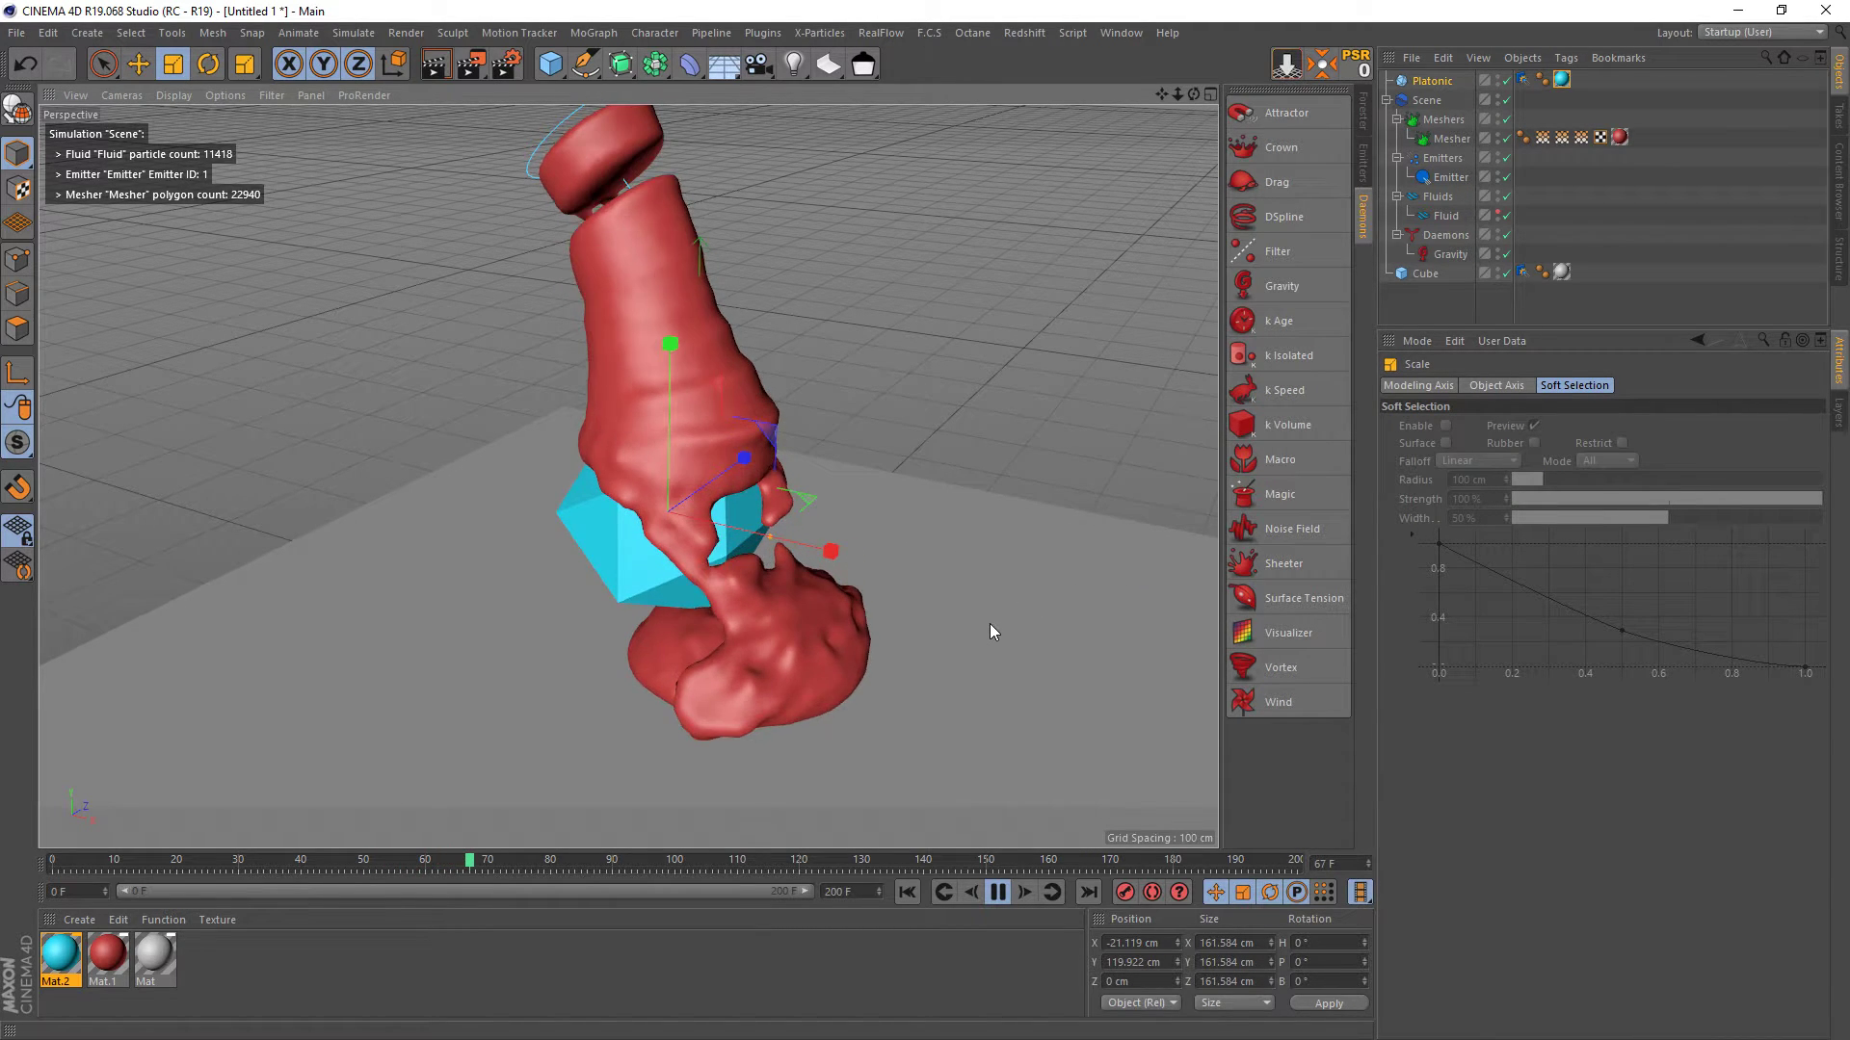
{"action": "left_click_drag", "start_coordinate": [1011, 626], "coordinate": [1042, 616], "text": "alt"}
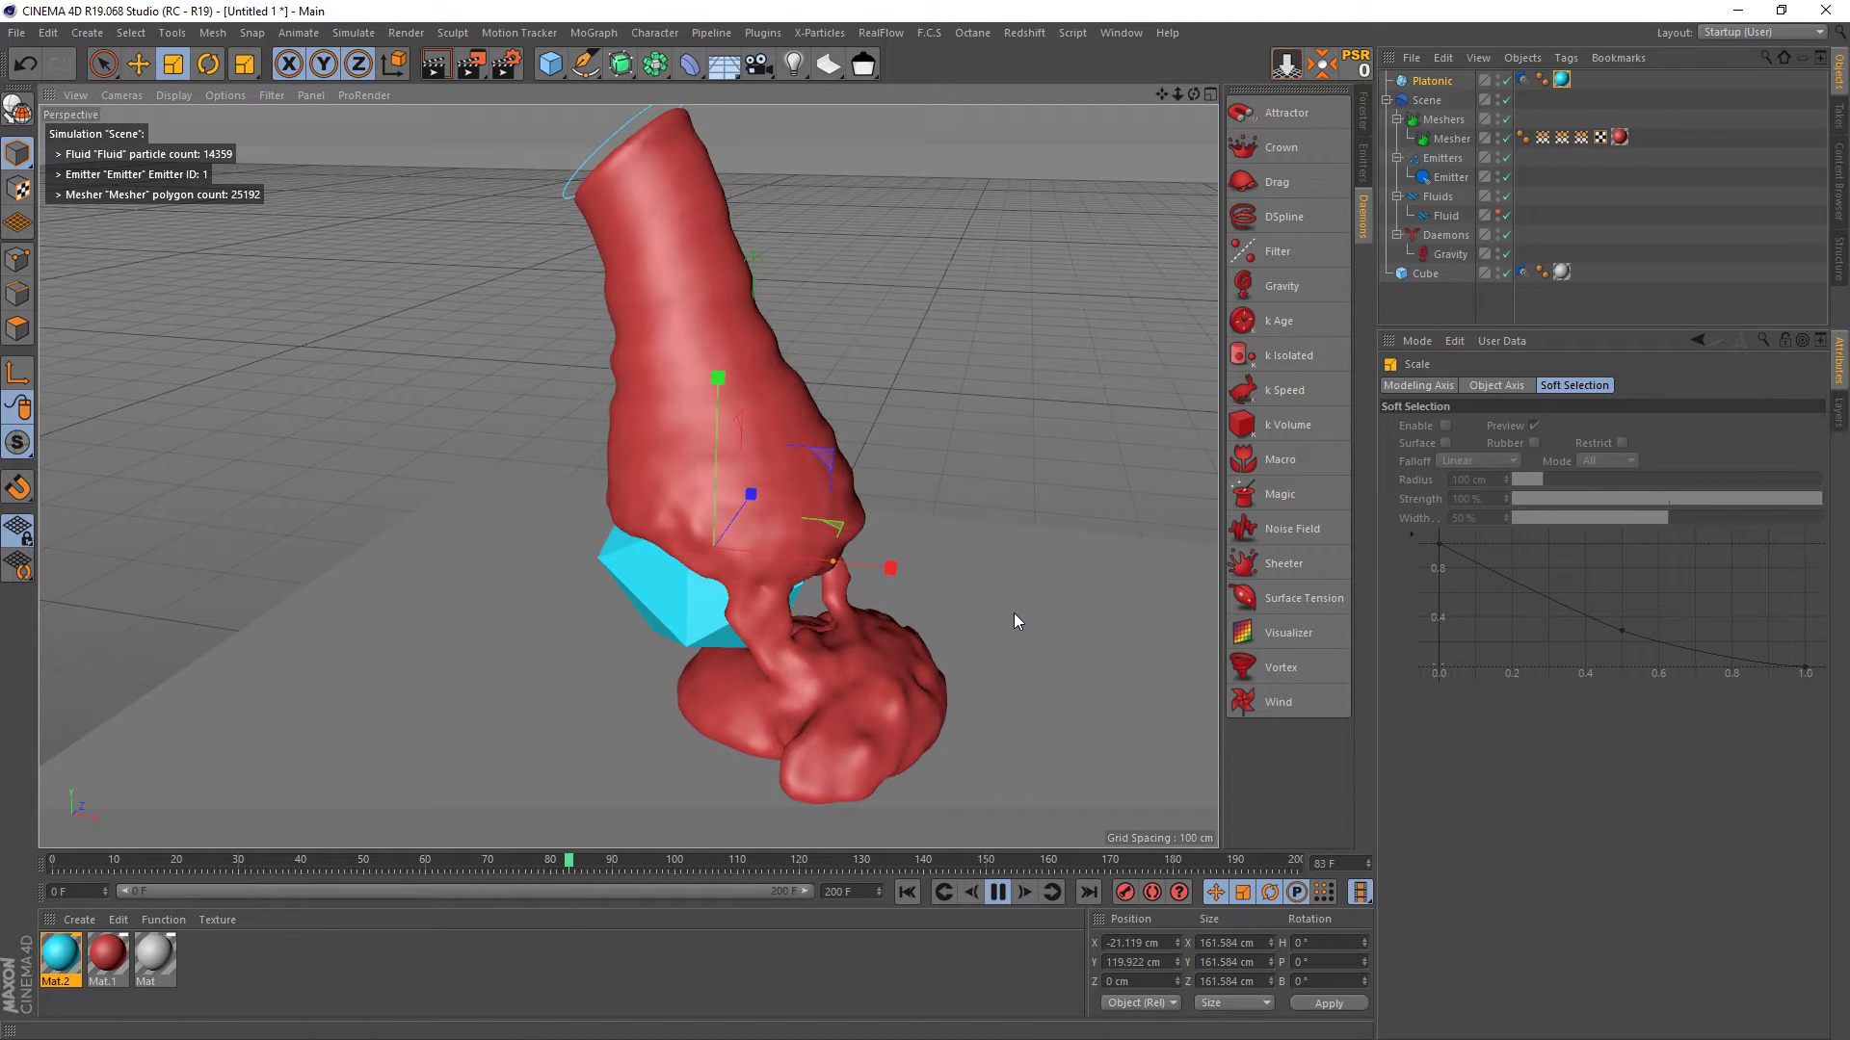
- Confirm the Fluid object's type is still Viscous
{"action": "left_click", "coordinate": [1450, 217]}
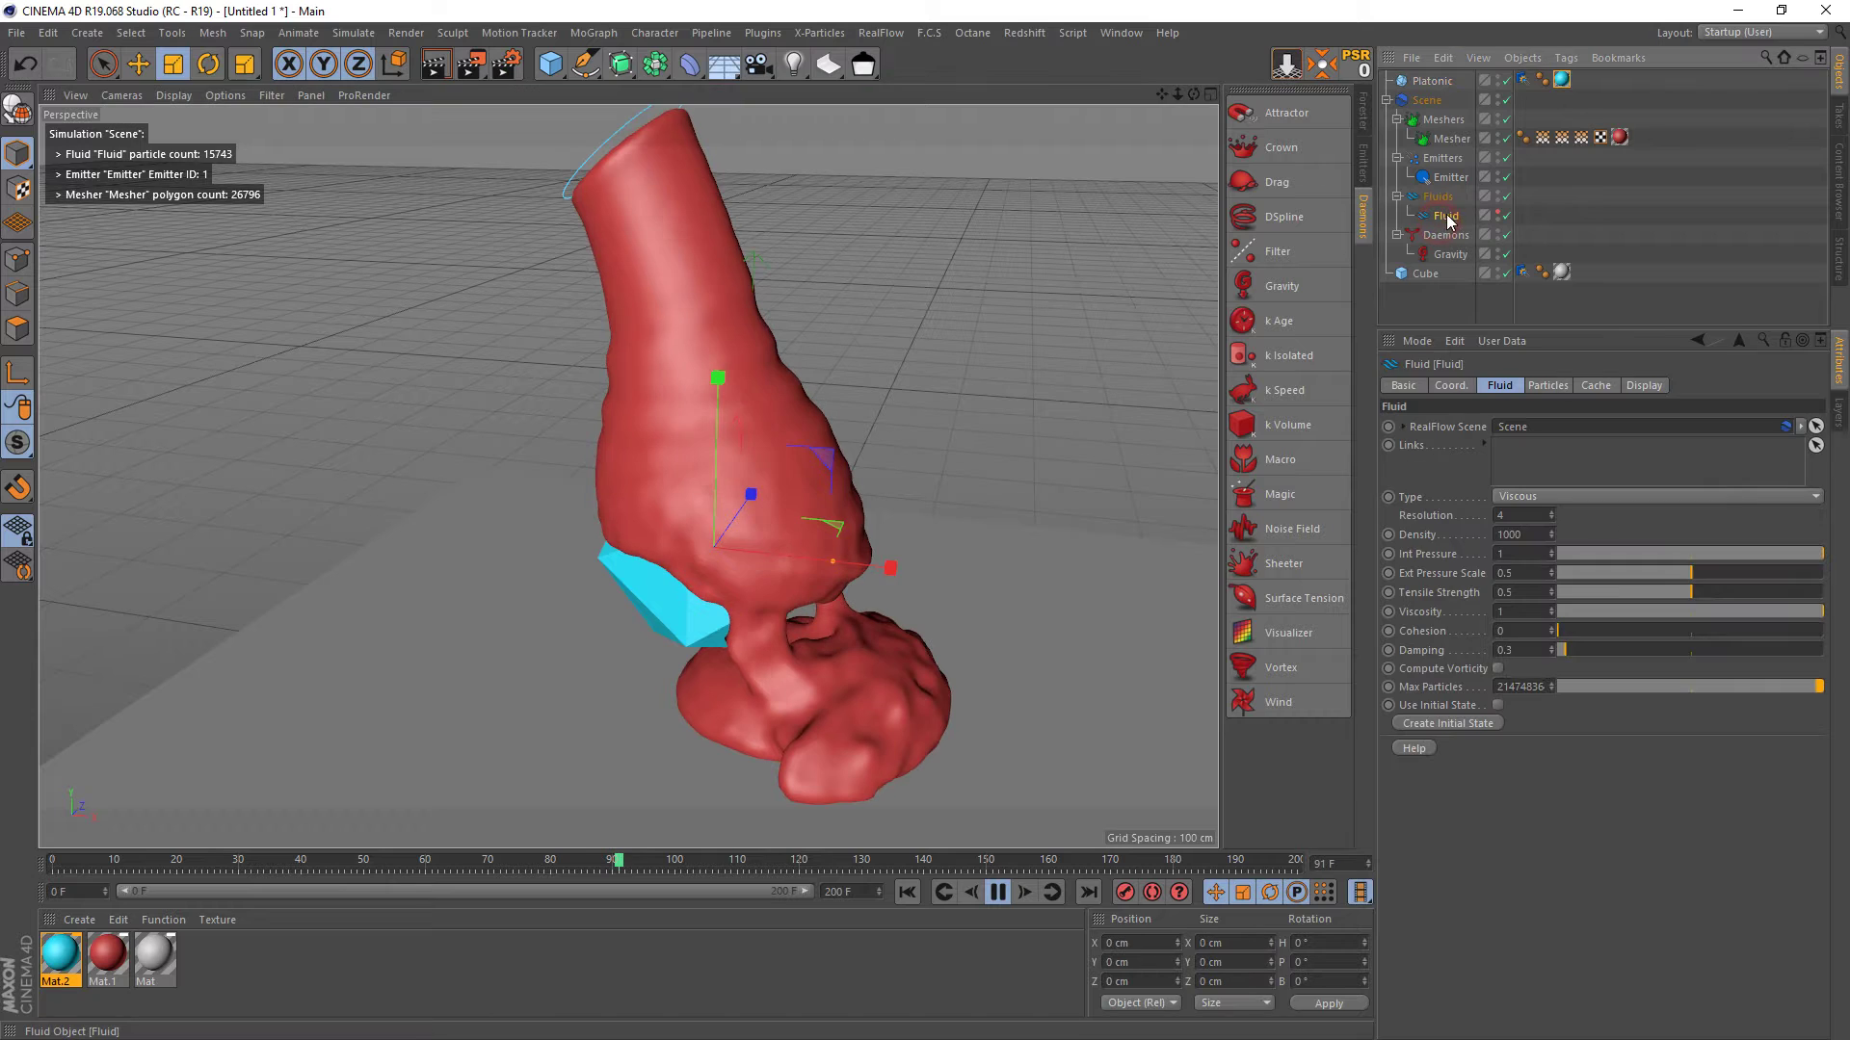
{"action": "left_click", "coordinate": [1537, 497]}
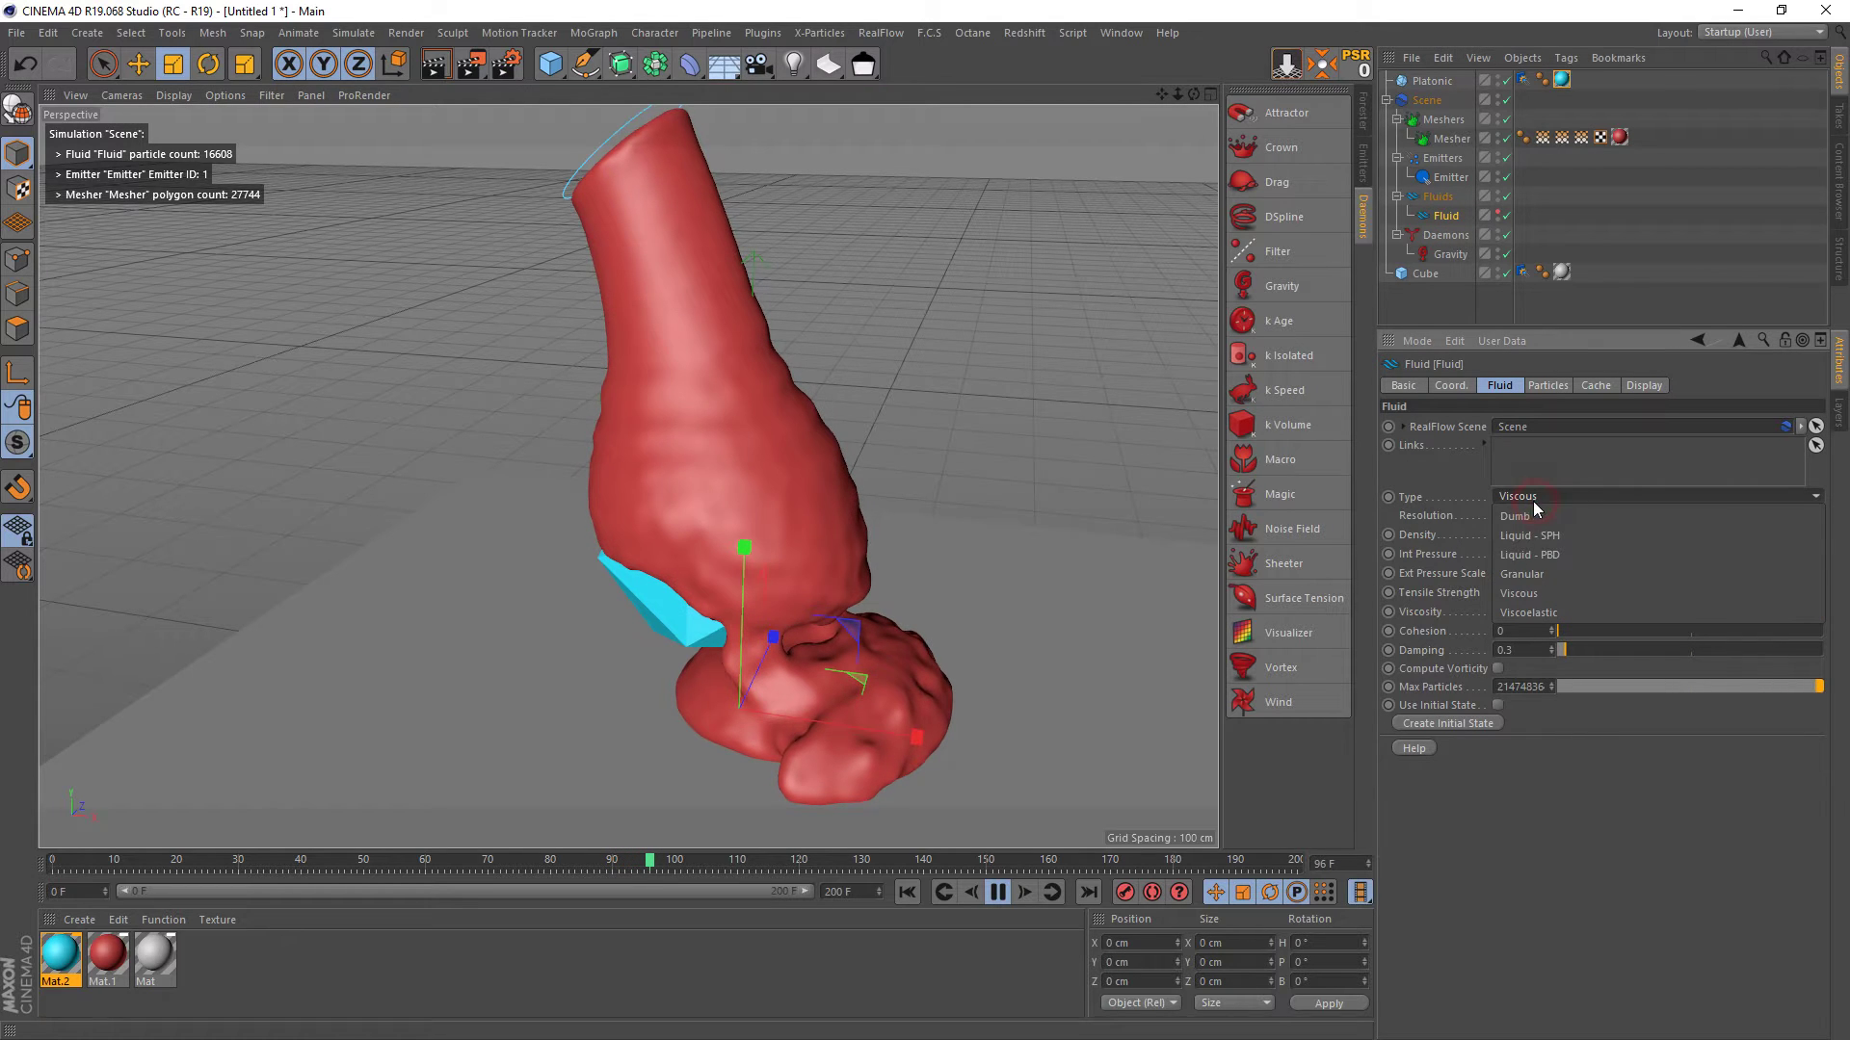
{"action": "left_click", "coordinate": [1537, 597]}
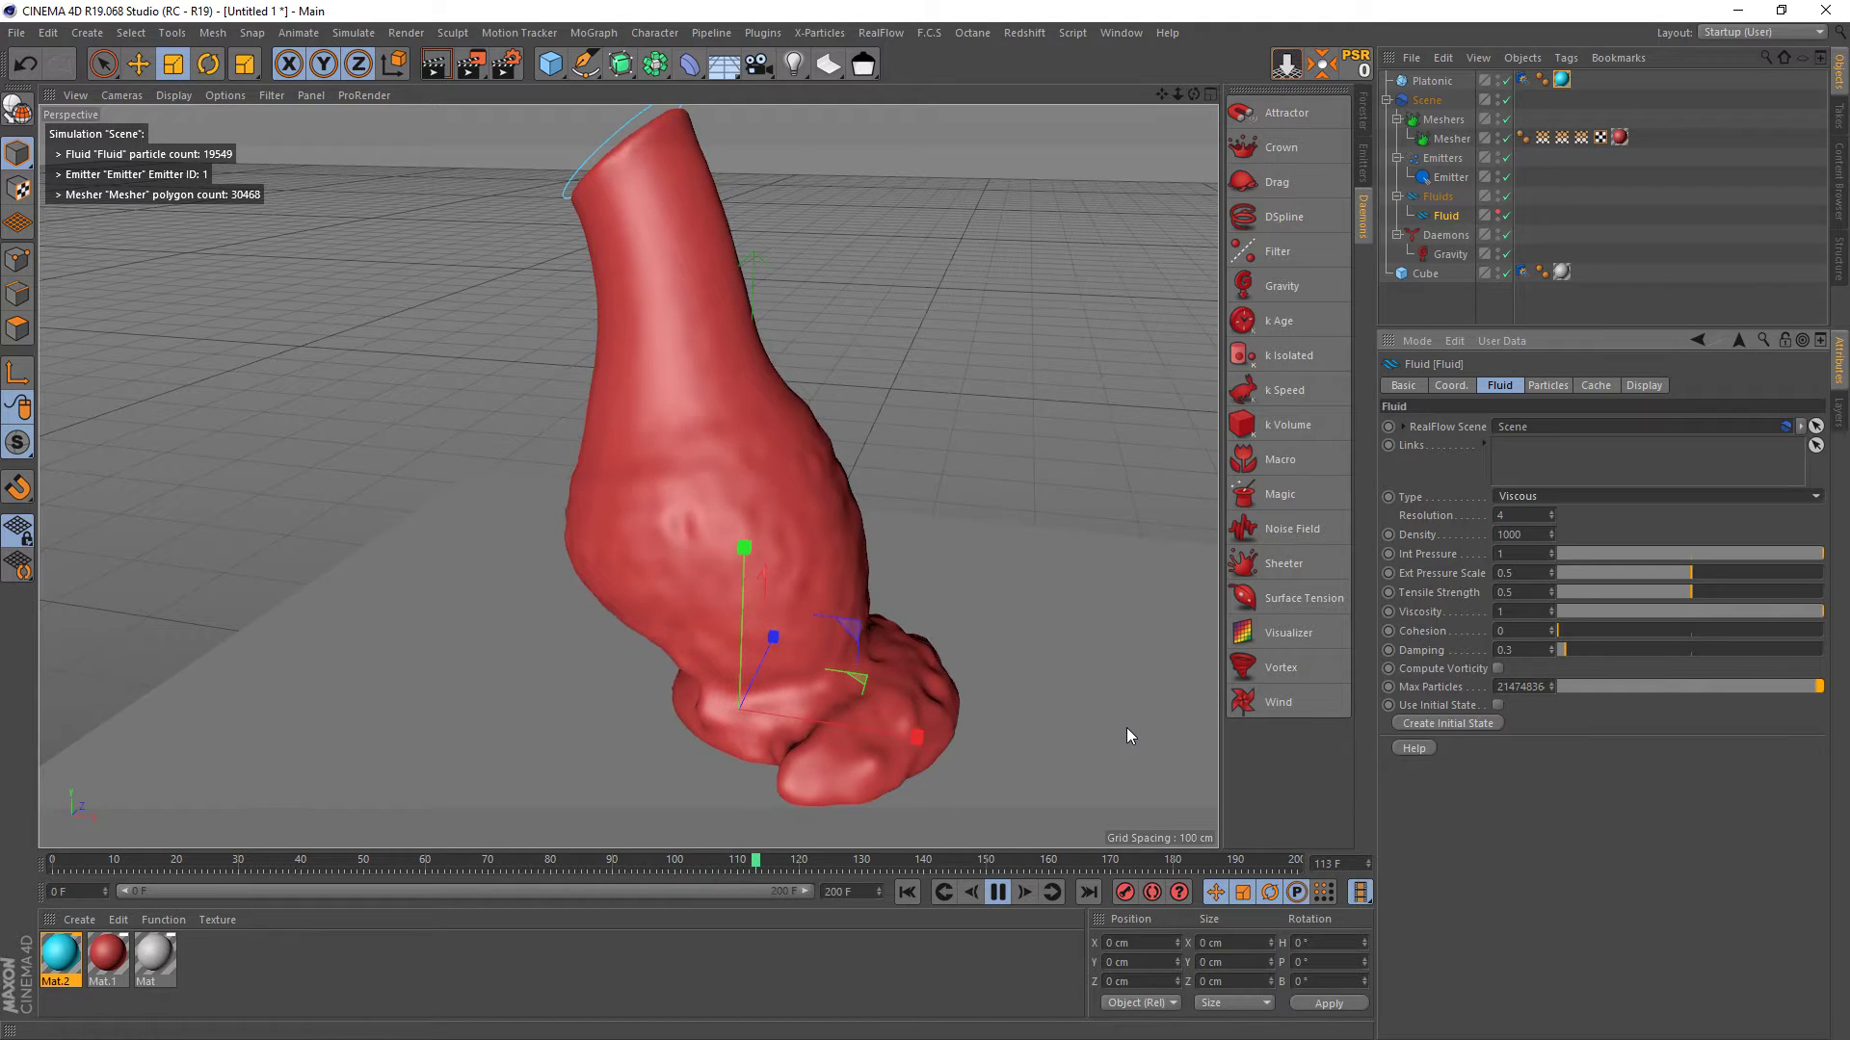
- Move the Platonic icosahedron along X to −187.78 cm, beside the pour
{"action": "left_click", "coordinate": [1442, 85]}
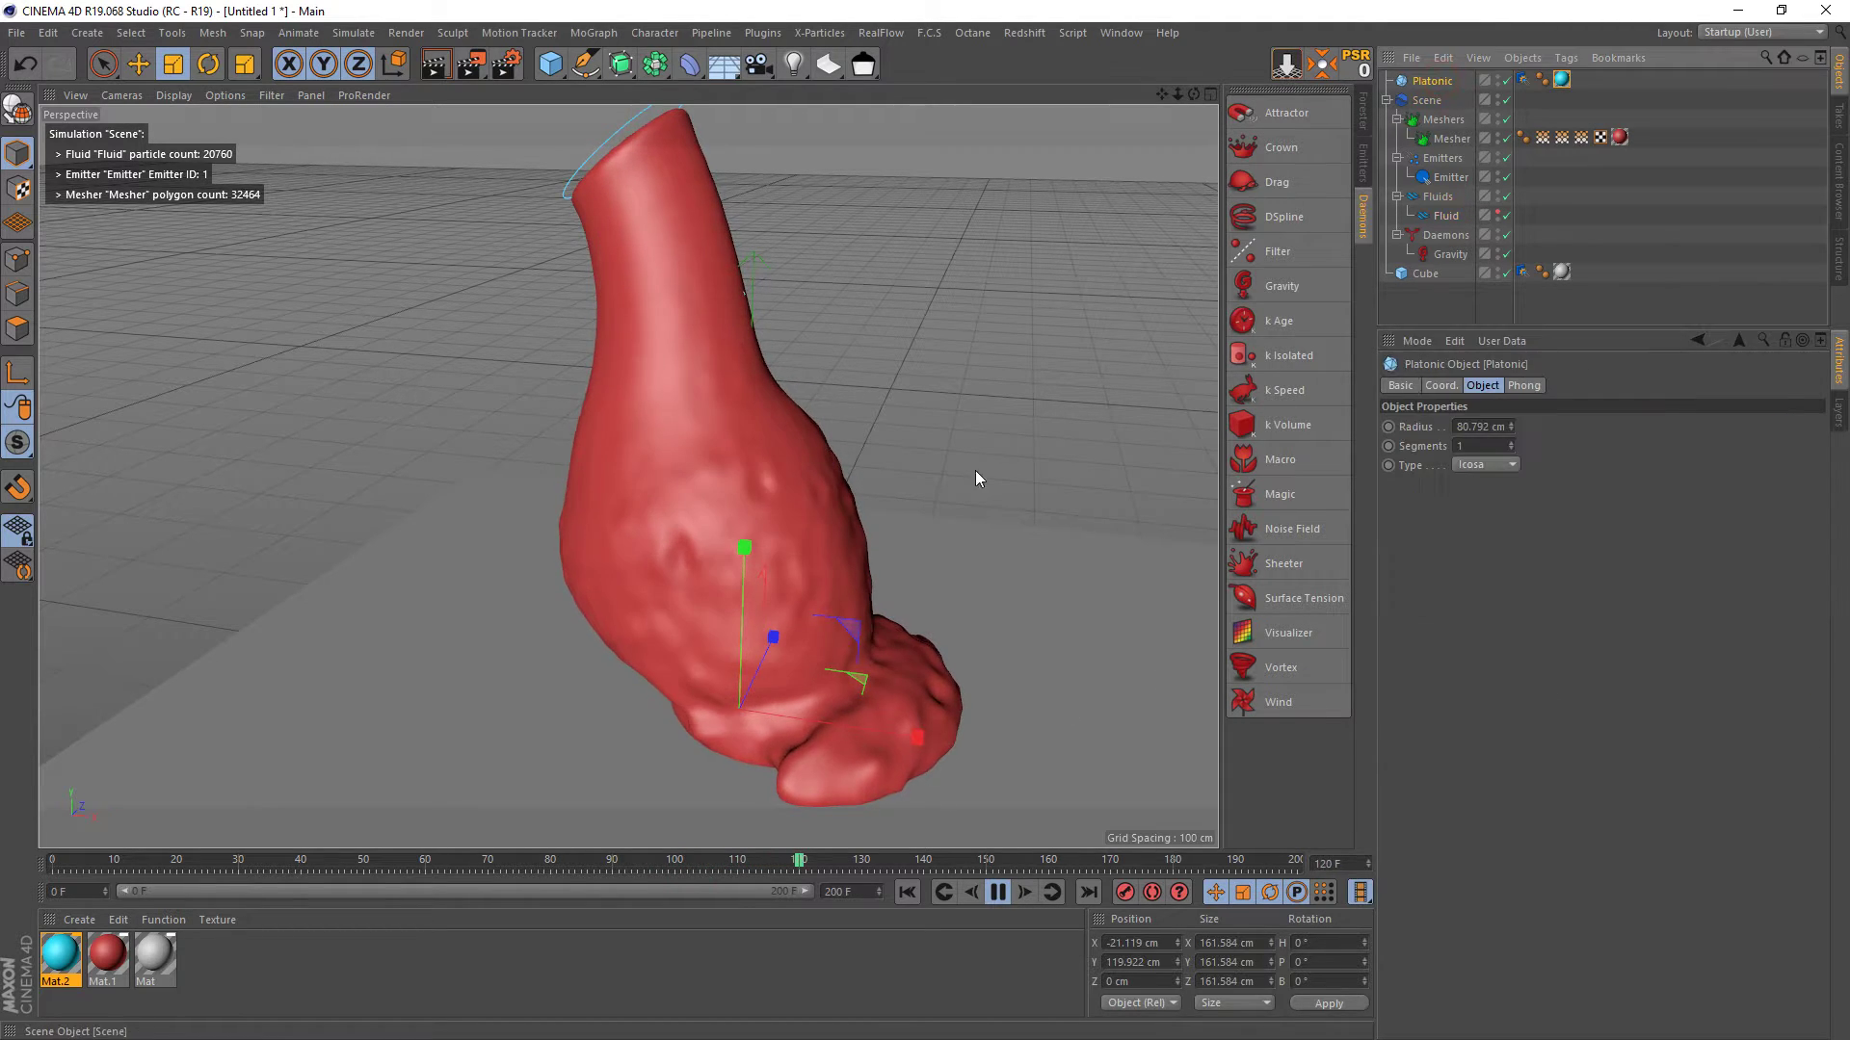
{"action": "key", "text": "e"}
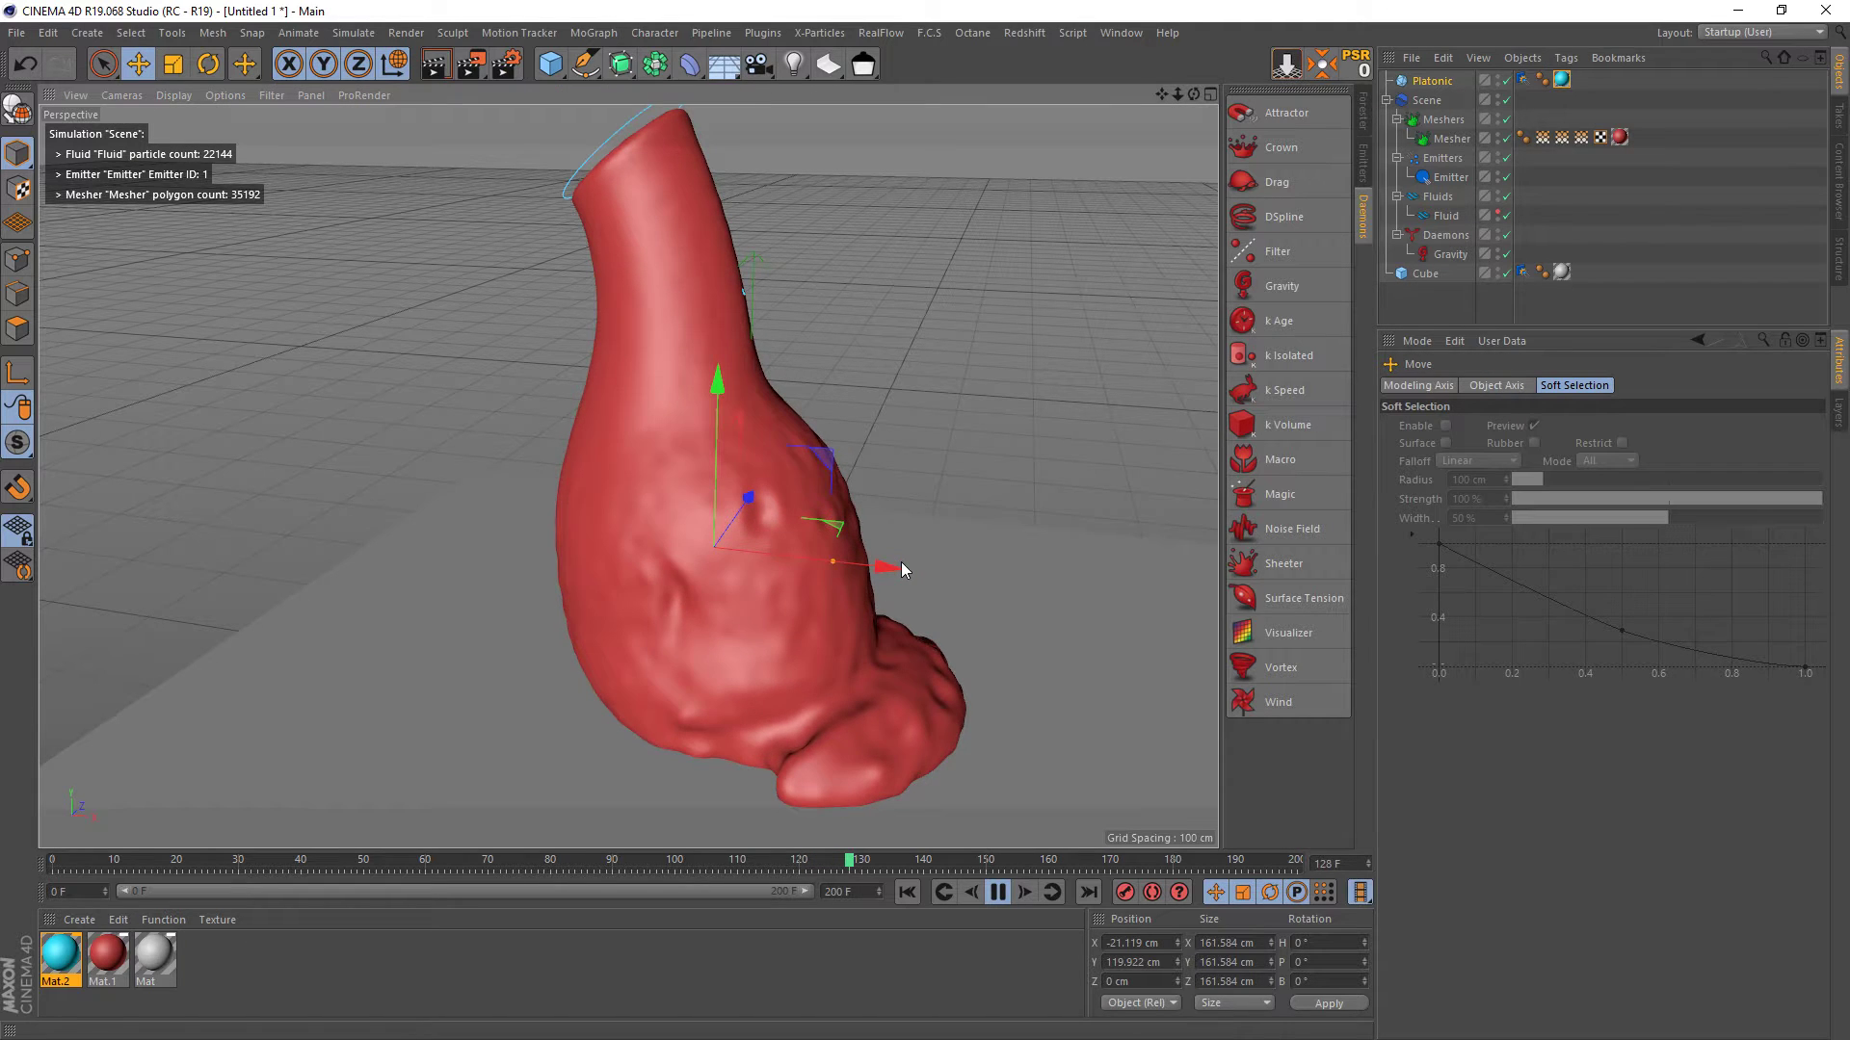
{"action": "left_click_drag", "start_coordinate": [901, 569], "coordinate": [661, 524]}
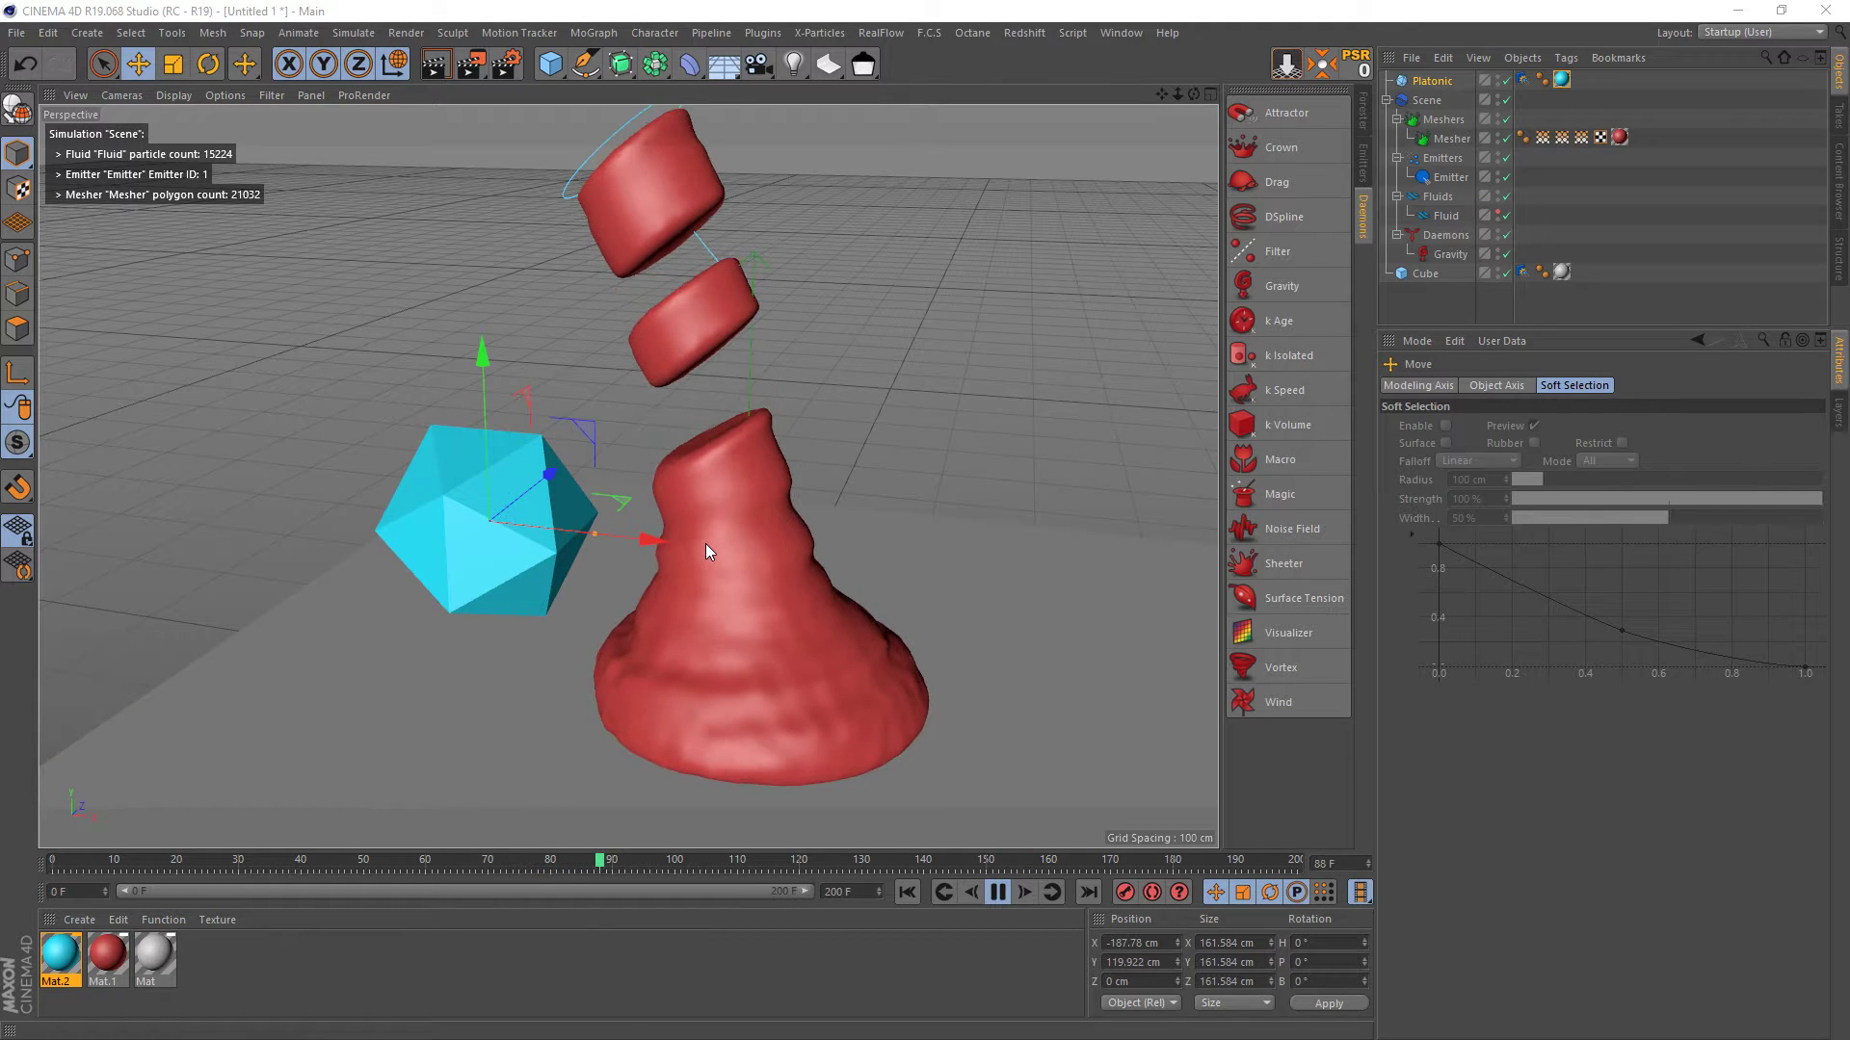
- Change the Fluid's Viscosity from 1 to 0.261 and stop the pour at frame 110
{"action": "left_click", "coordinate": [1445, 215]}
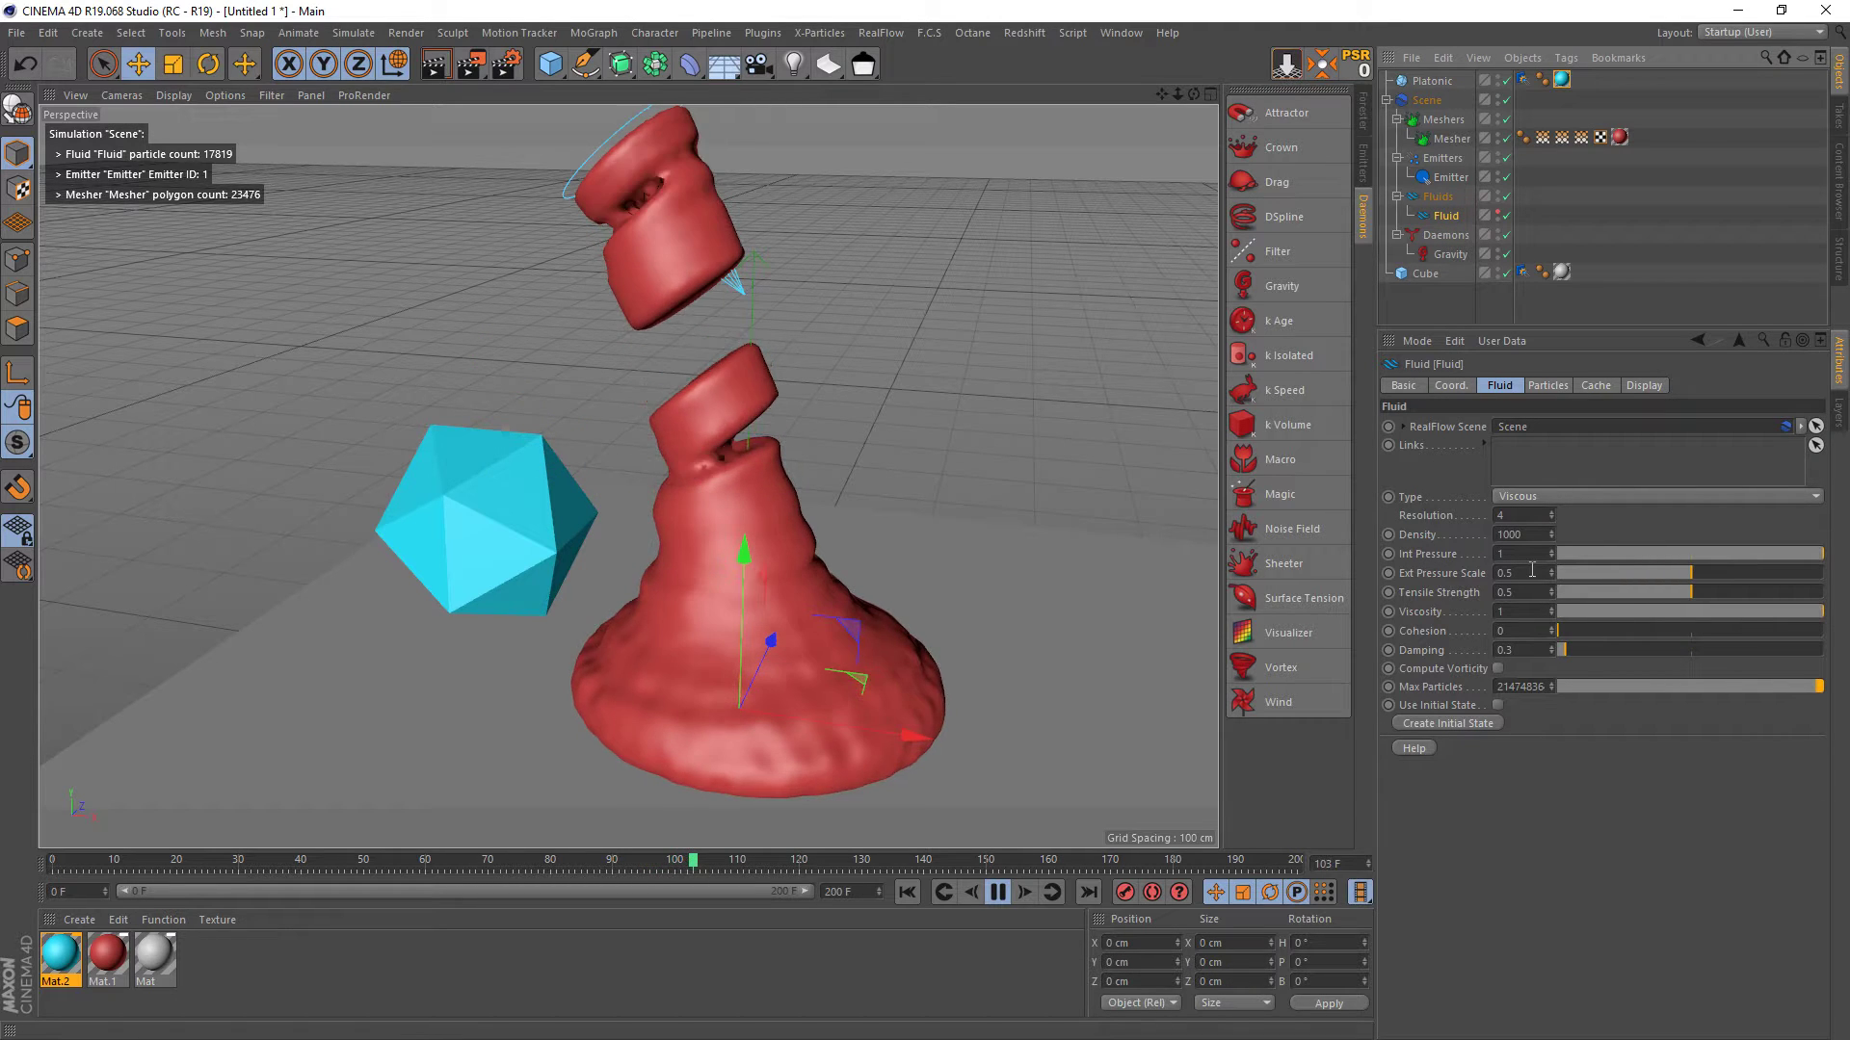
{"action": "left_click", "coordinate": [1530, 534]}
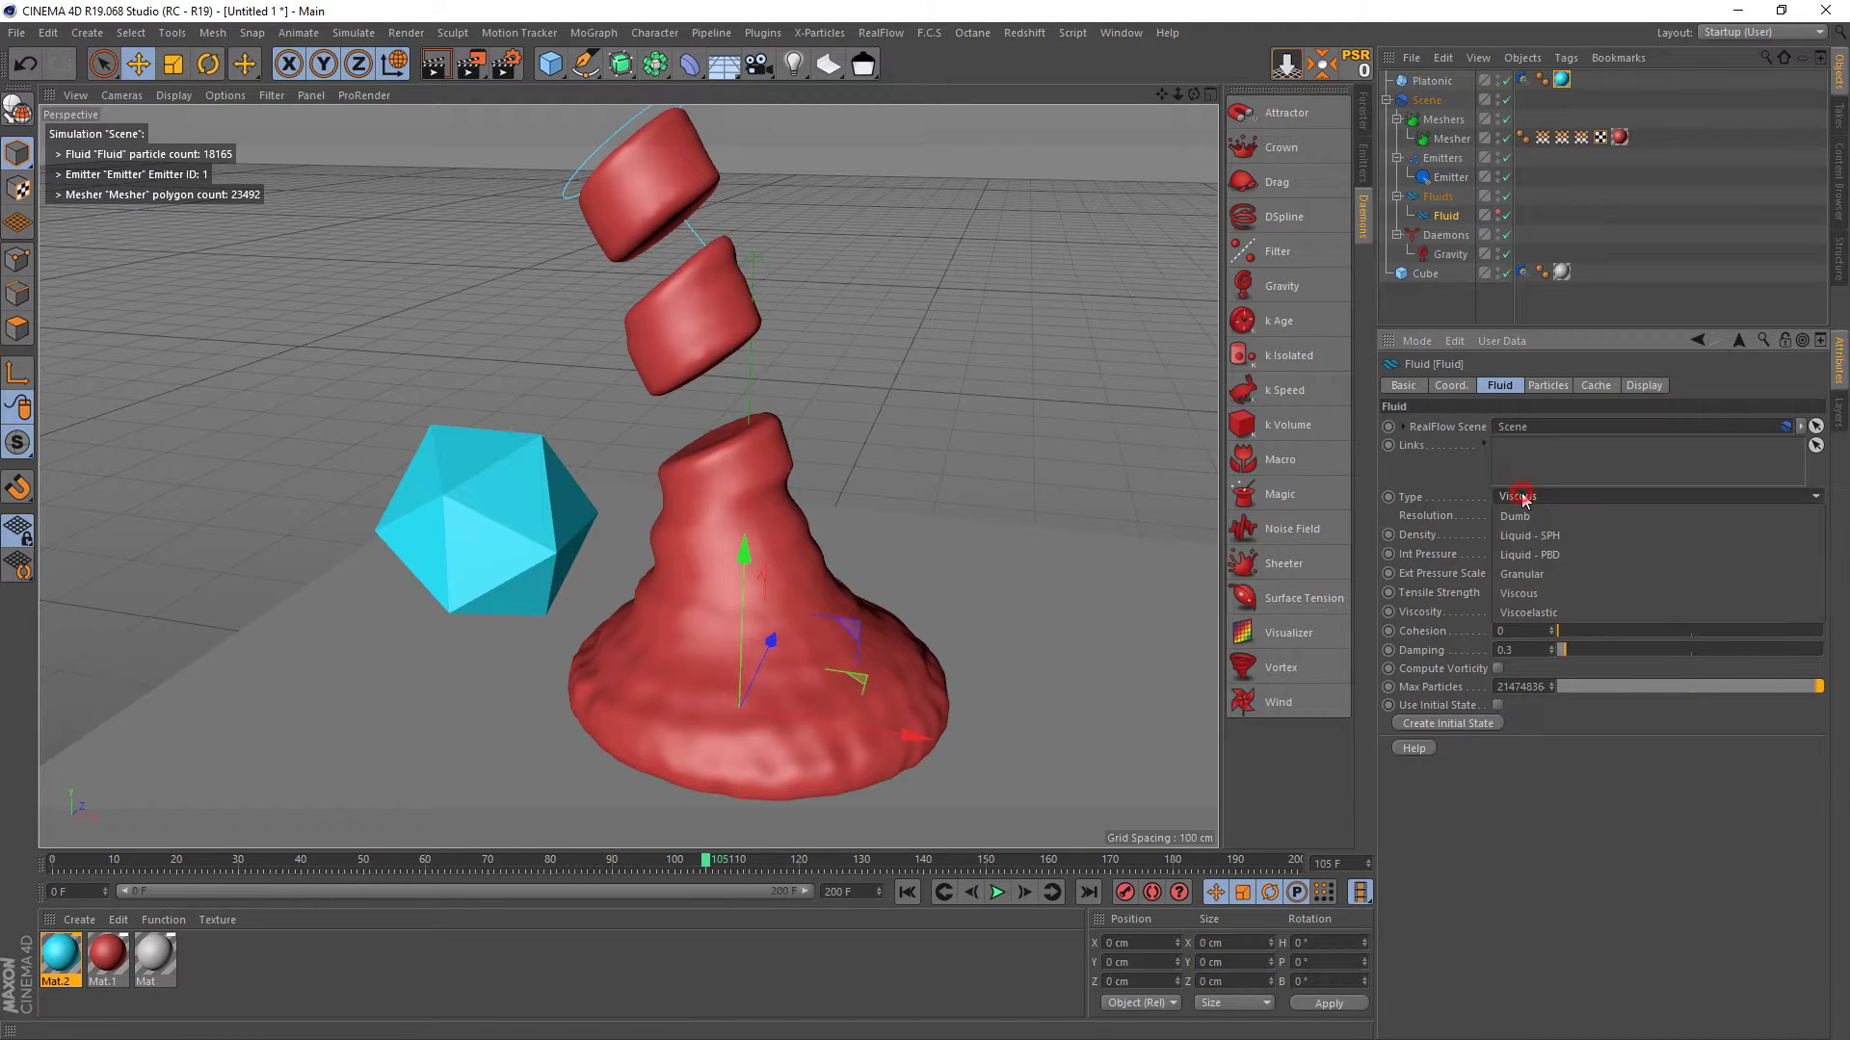
{"action": "left_click", "coordinate": [1525, 590]}
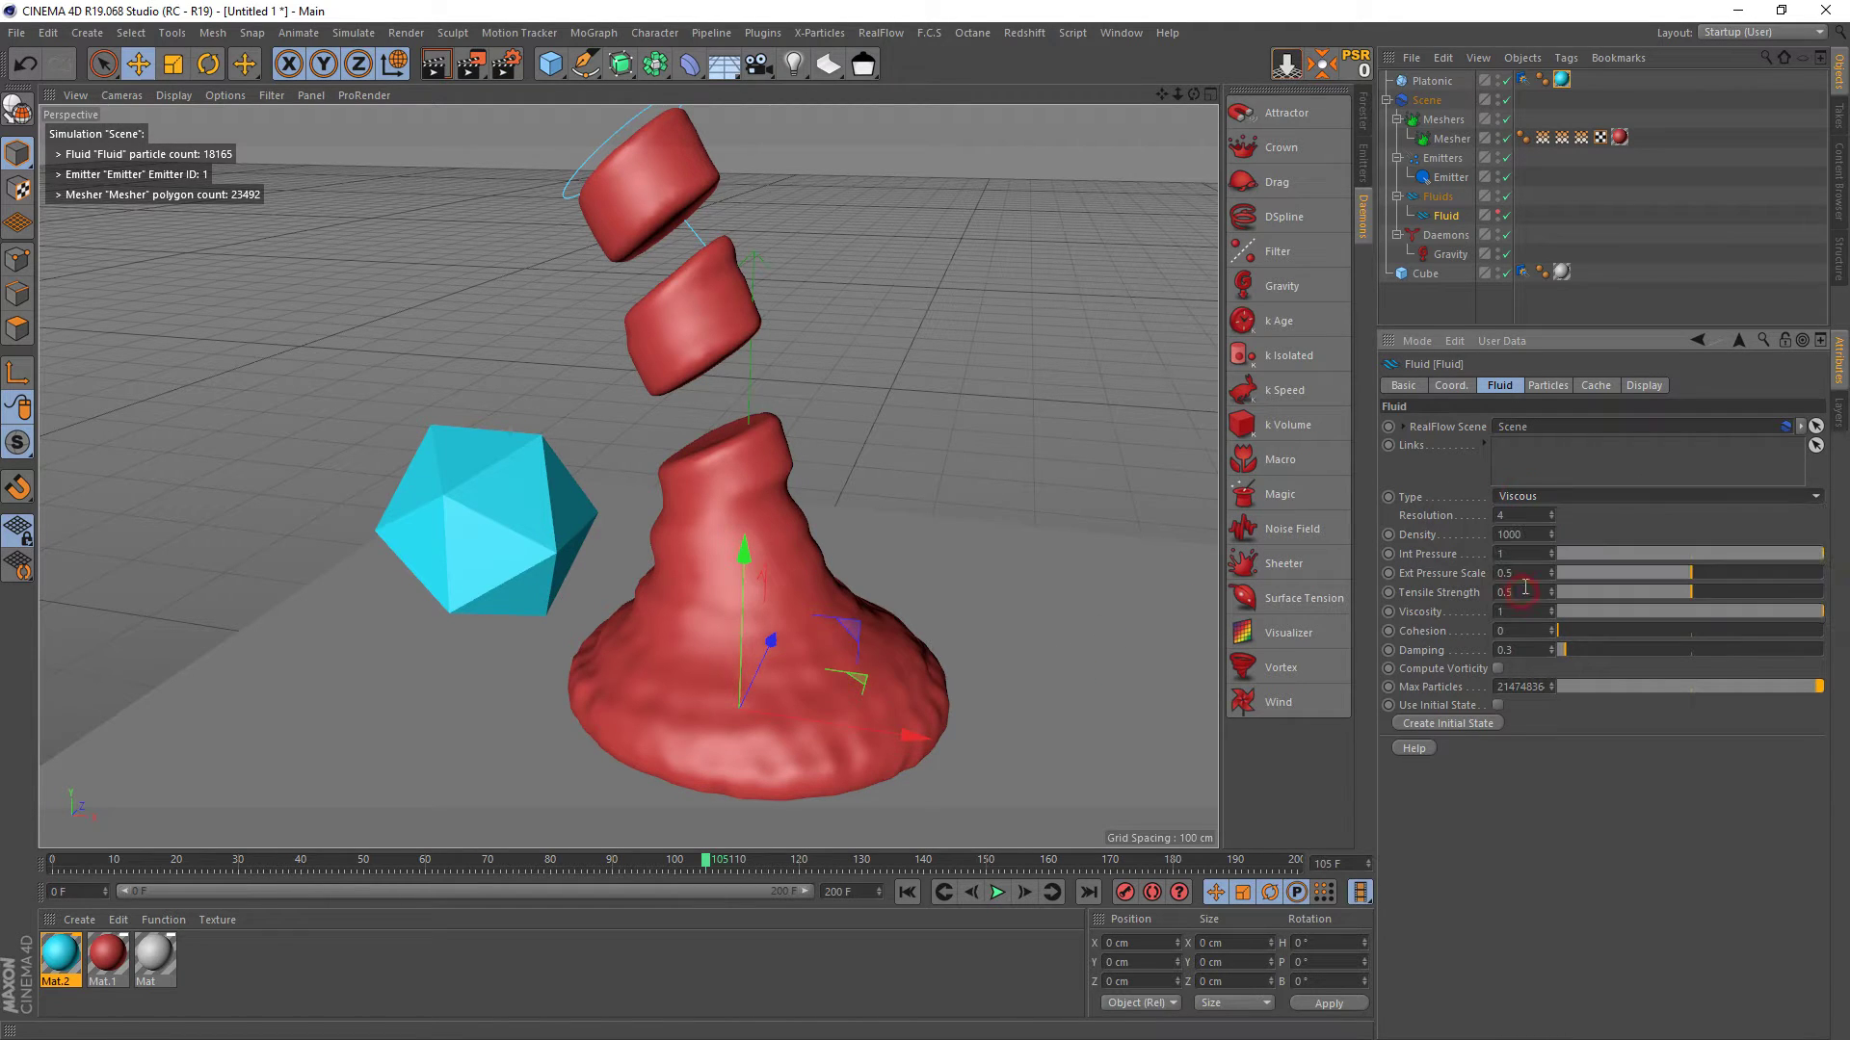
{"action": "left_click", "coordinate": [999, 892]}
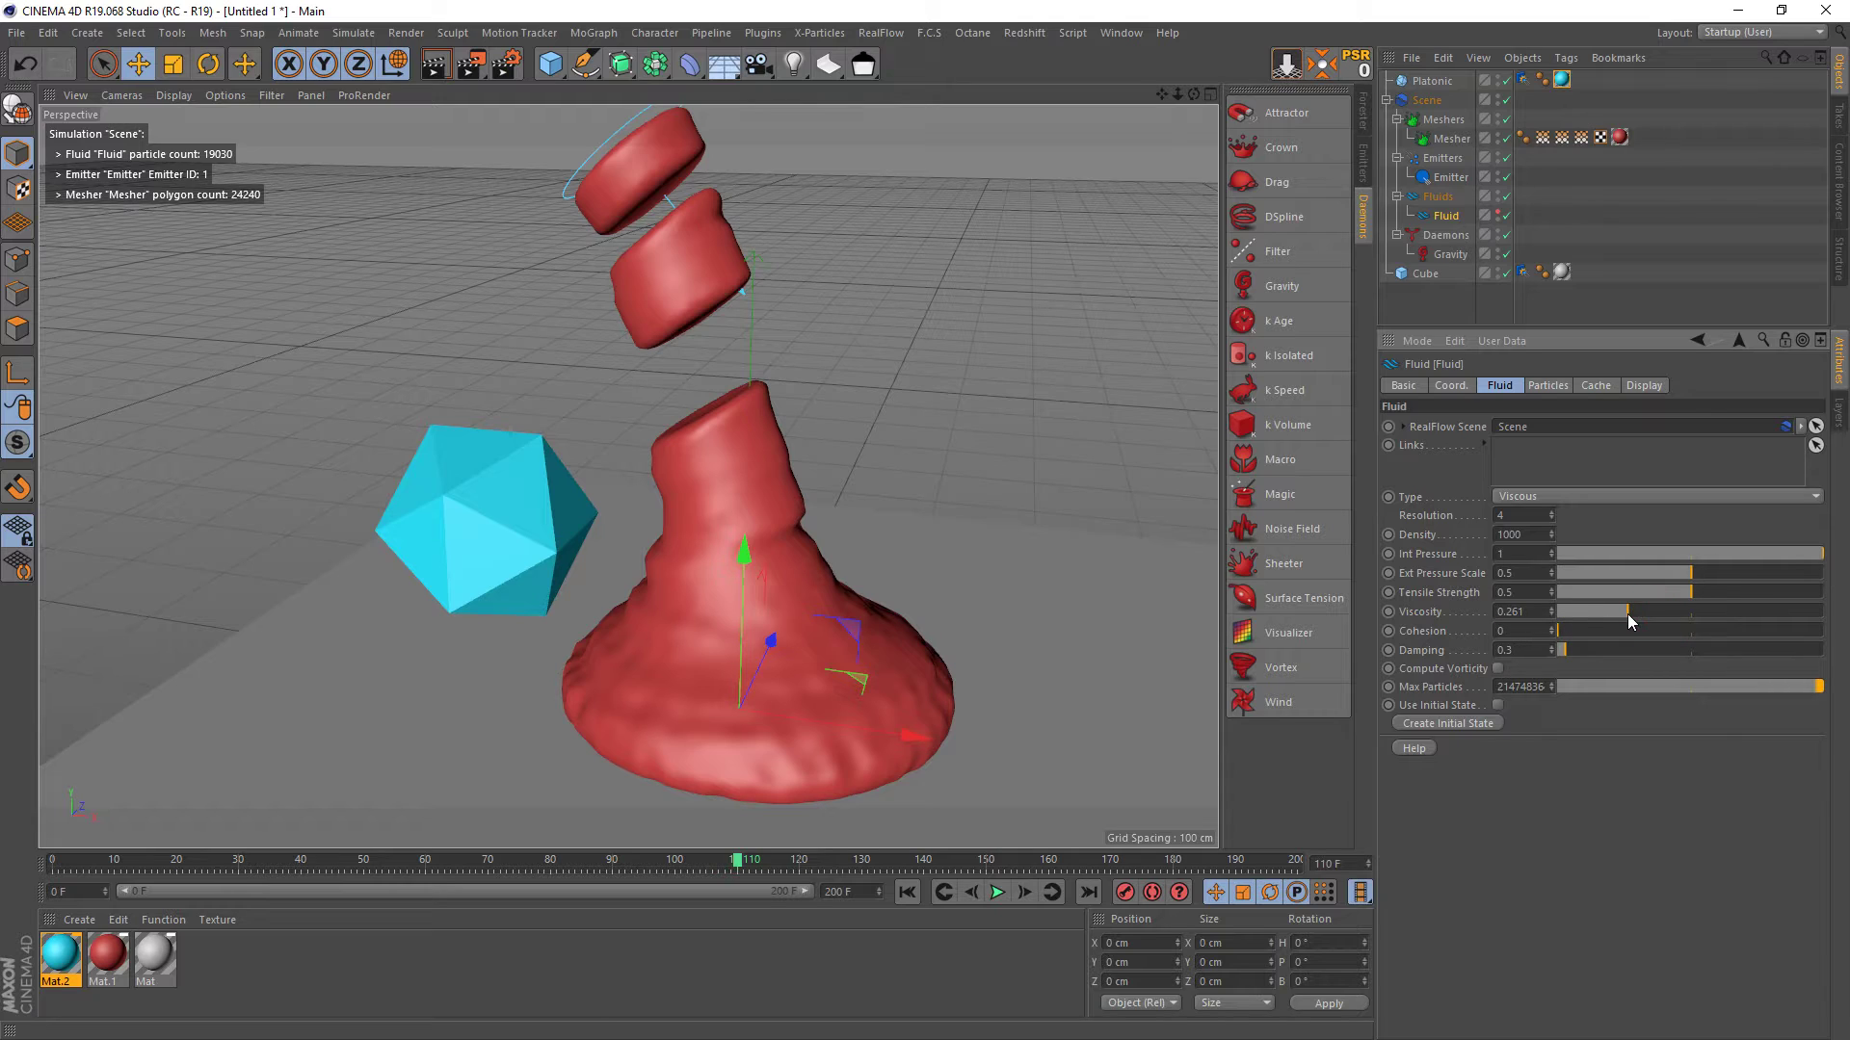
- Hide the icosahedron and set the Fluid's Viscosity to 0.1
{"action": "left_click", "coordinate": [907, 892]}
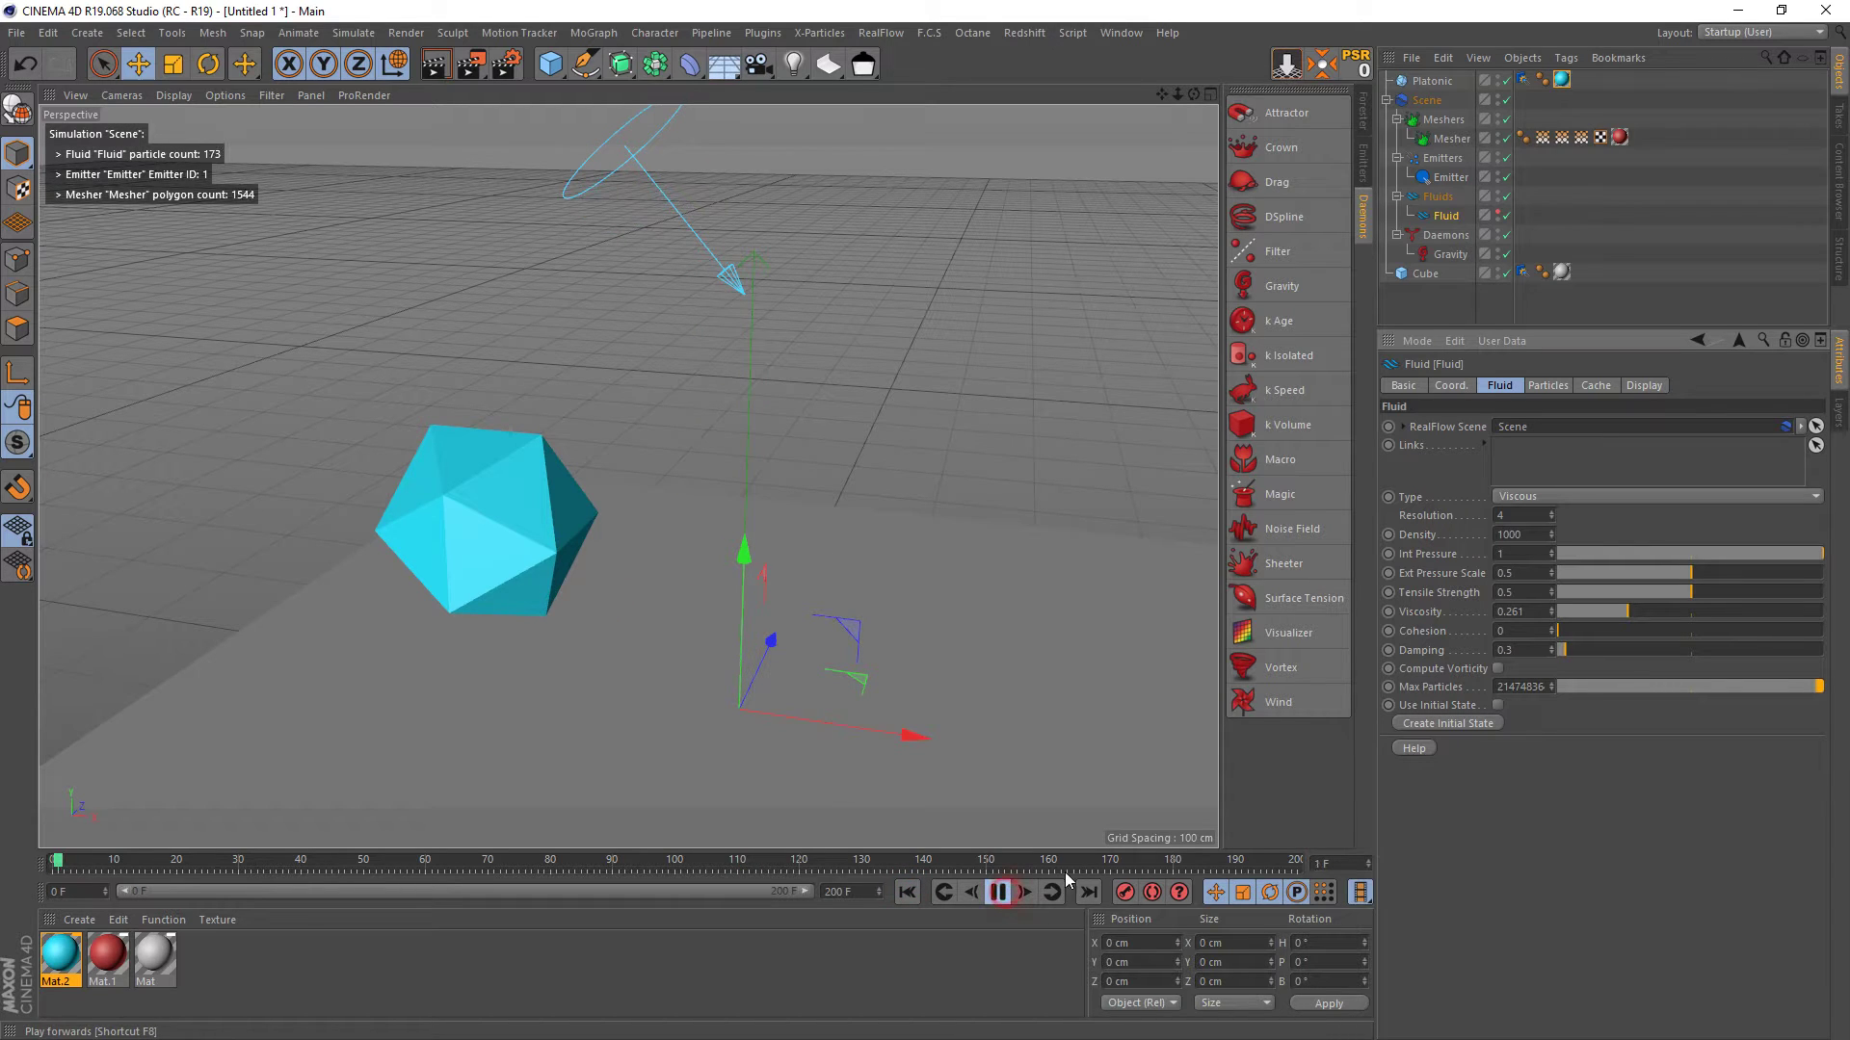
{"action": "left_click", "coordinate": [1498, 76]}
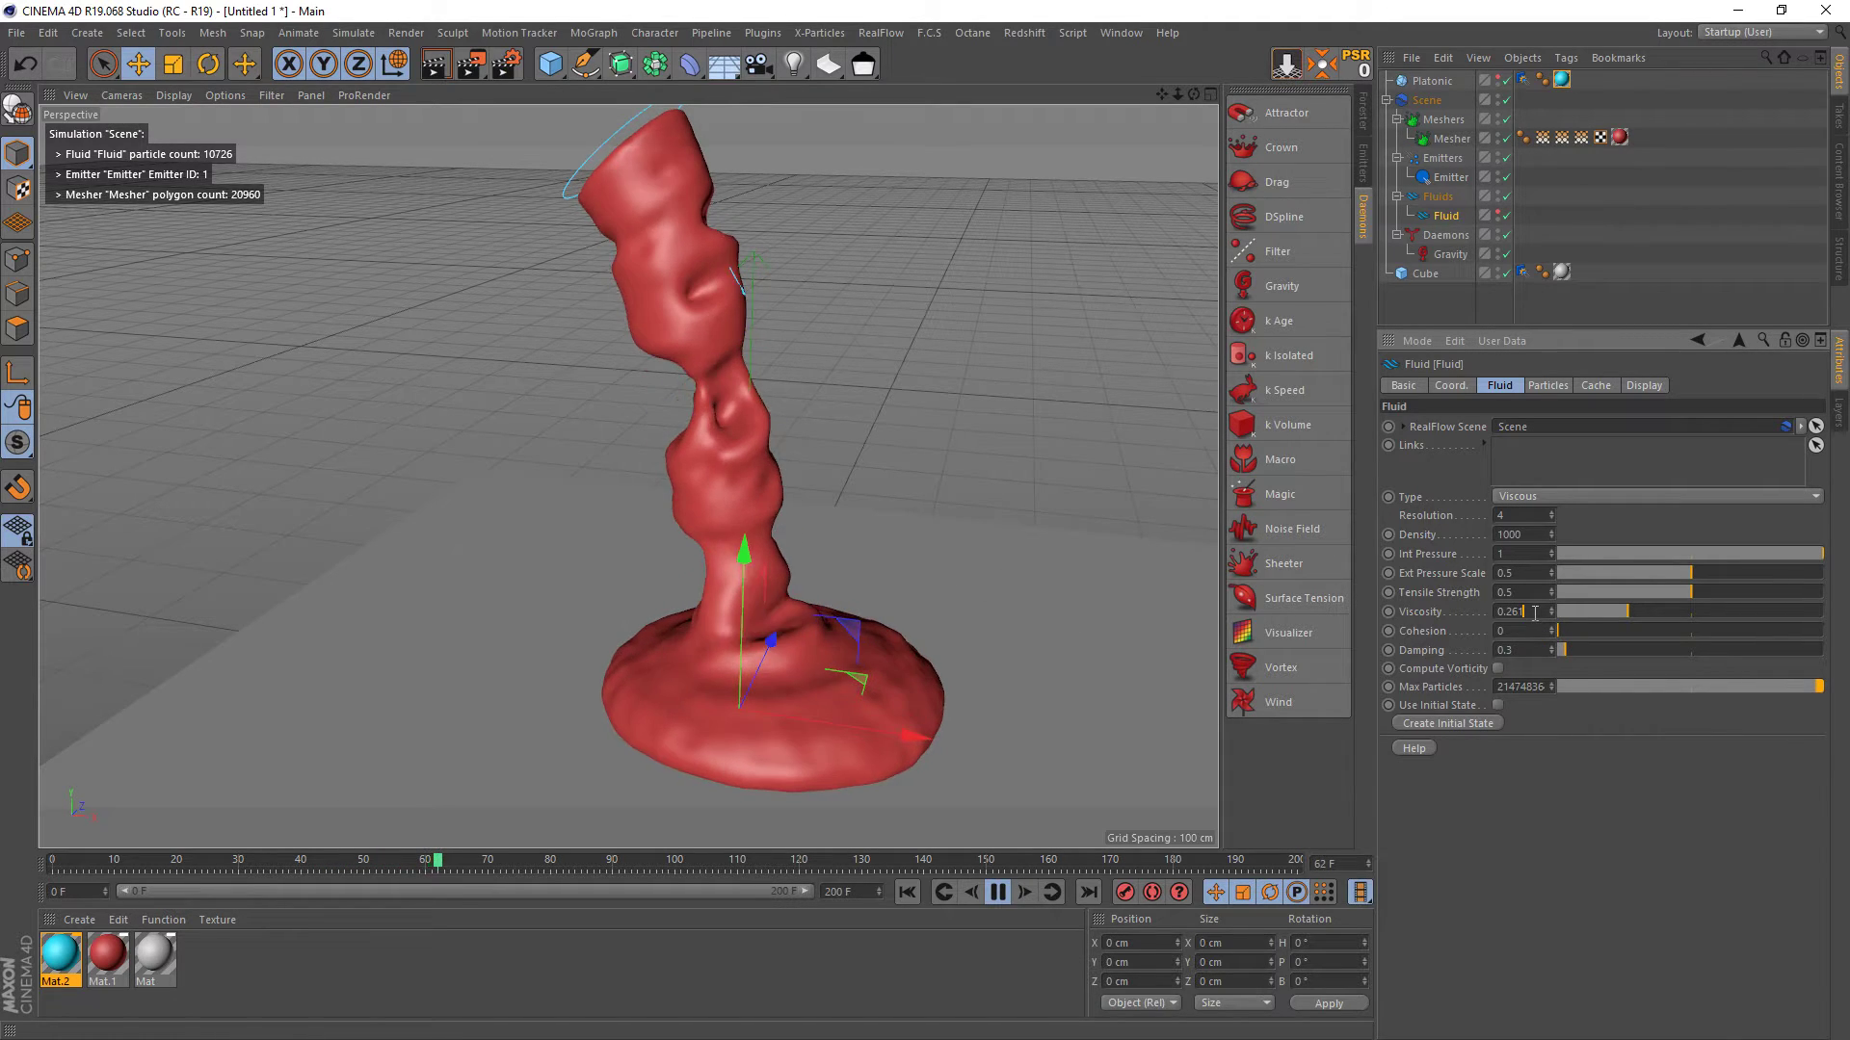
{"action": "key", "text": "Return"}
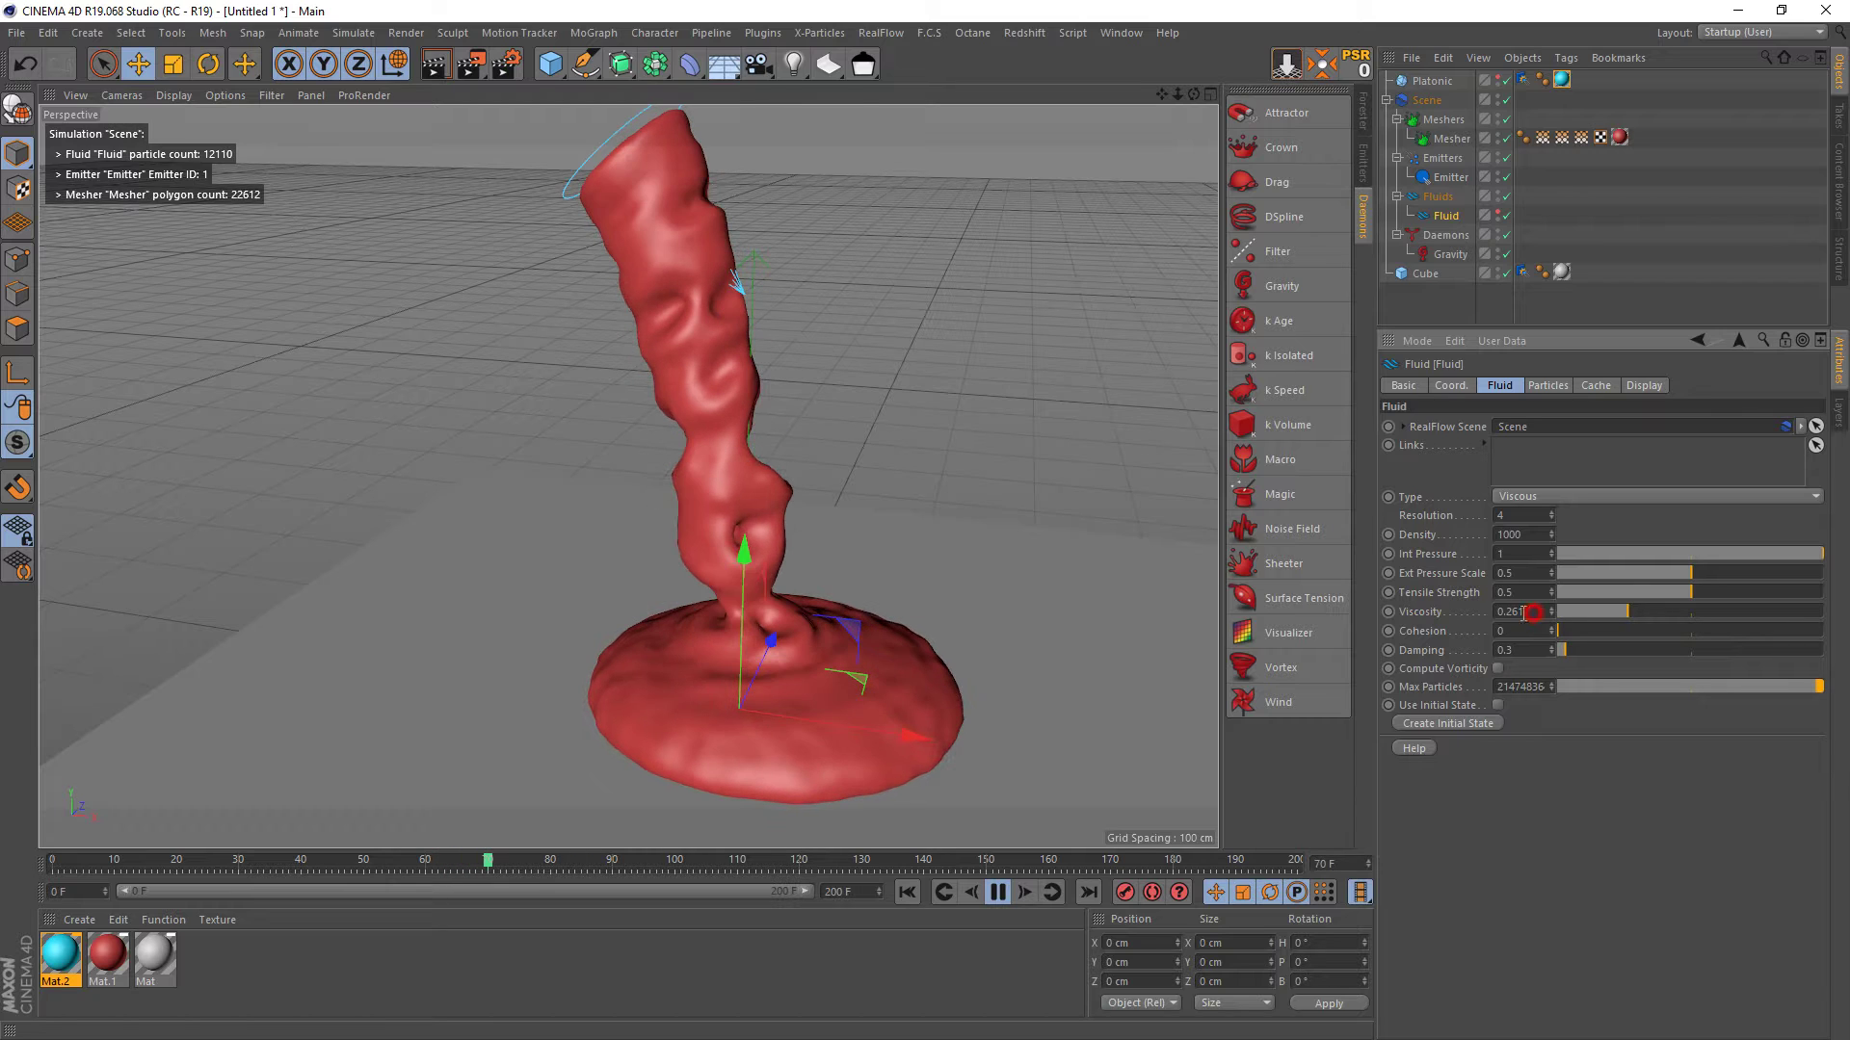
{"action": "left_click", "coordinate": [1000, 894]}
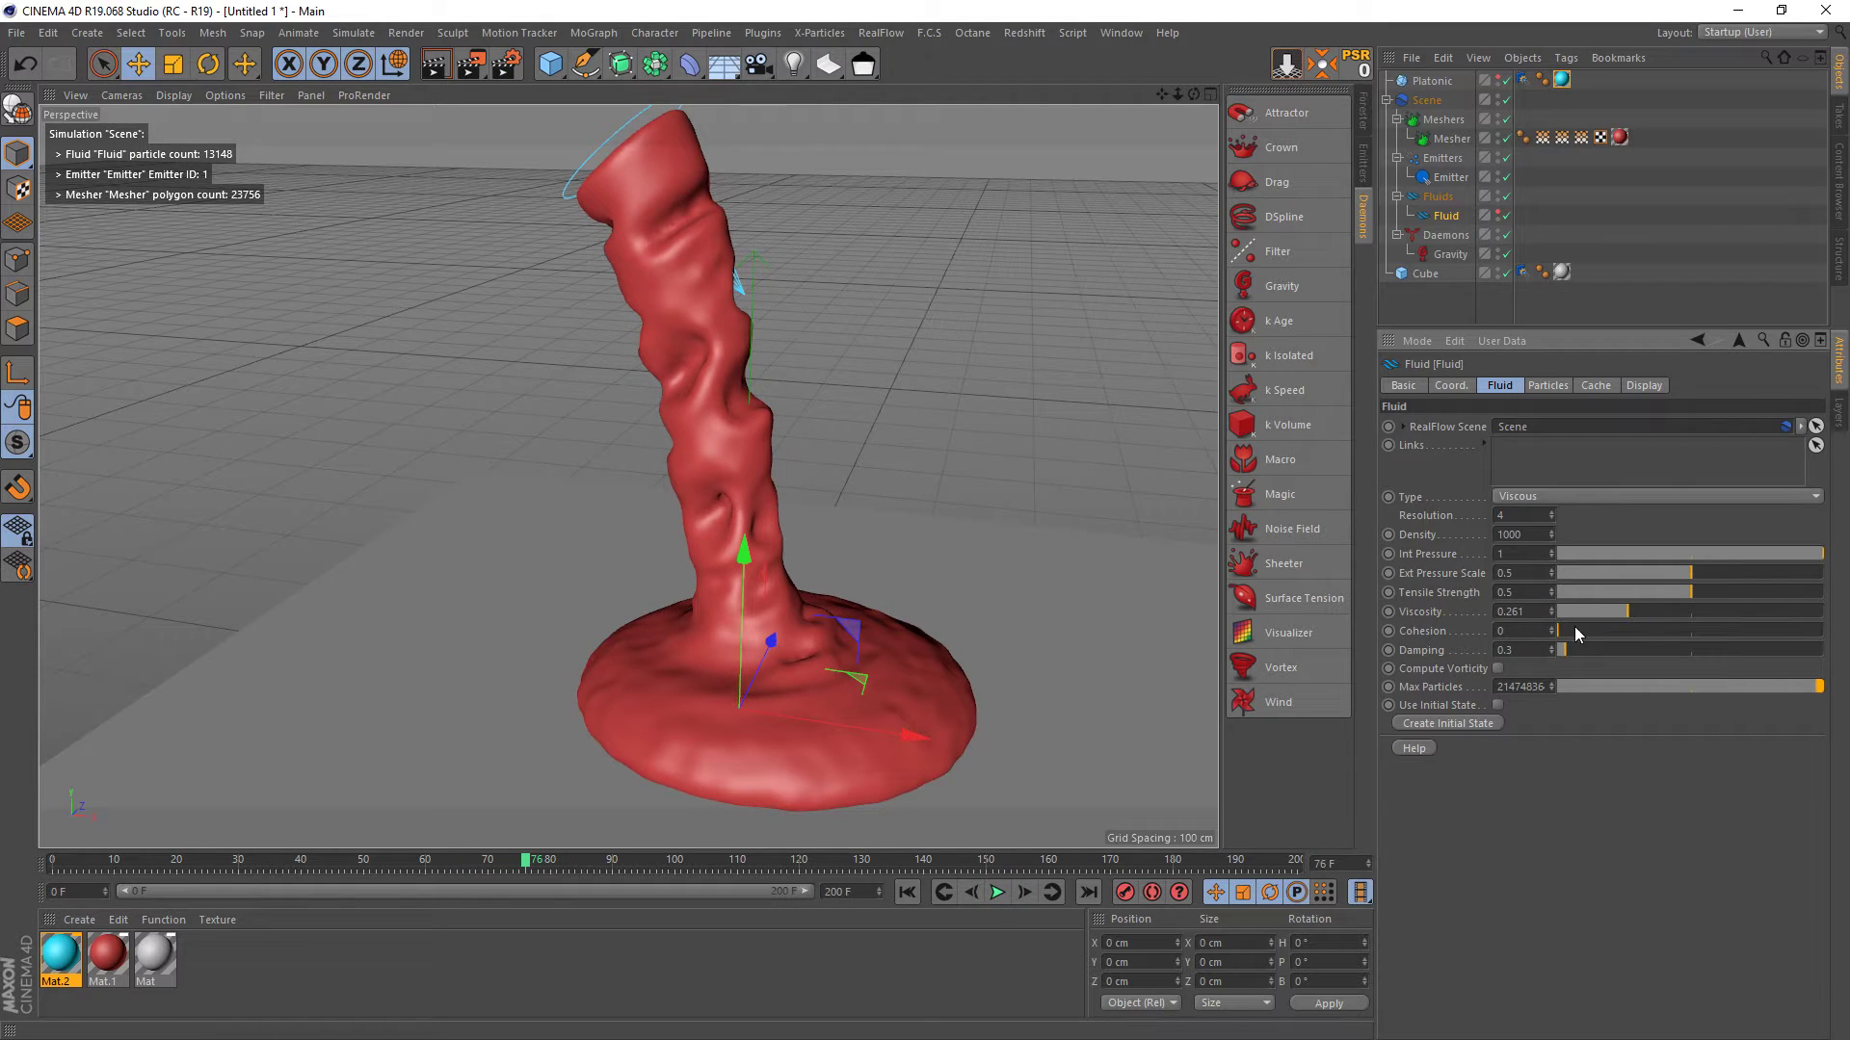
{"action": "type", "text": "0.1"}
{"action": "key", "text": "Return"}
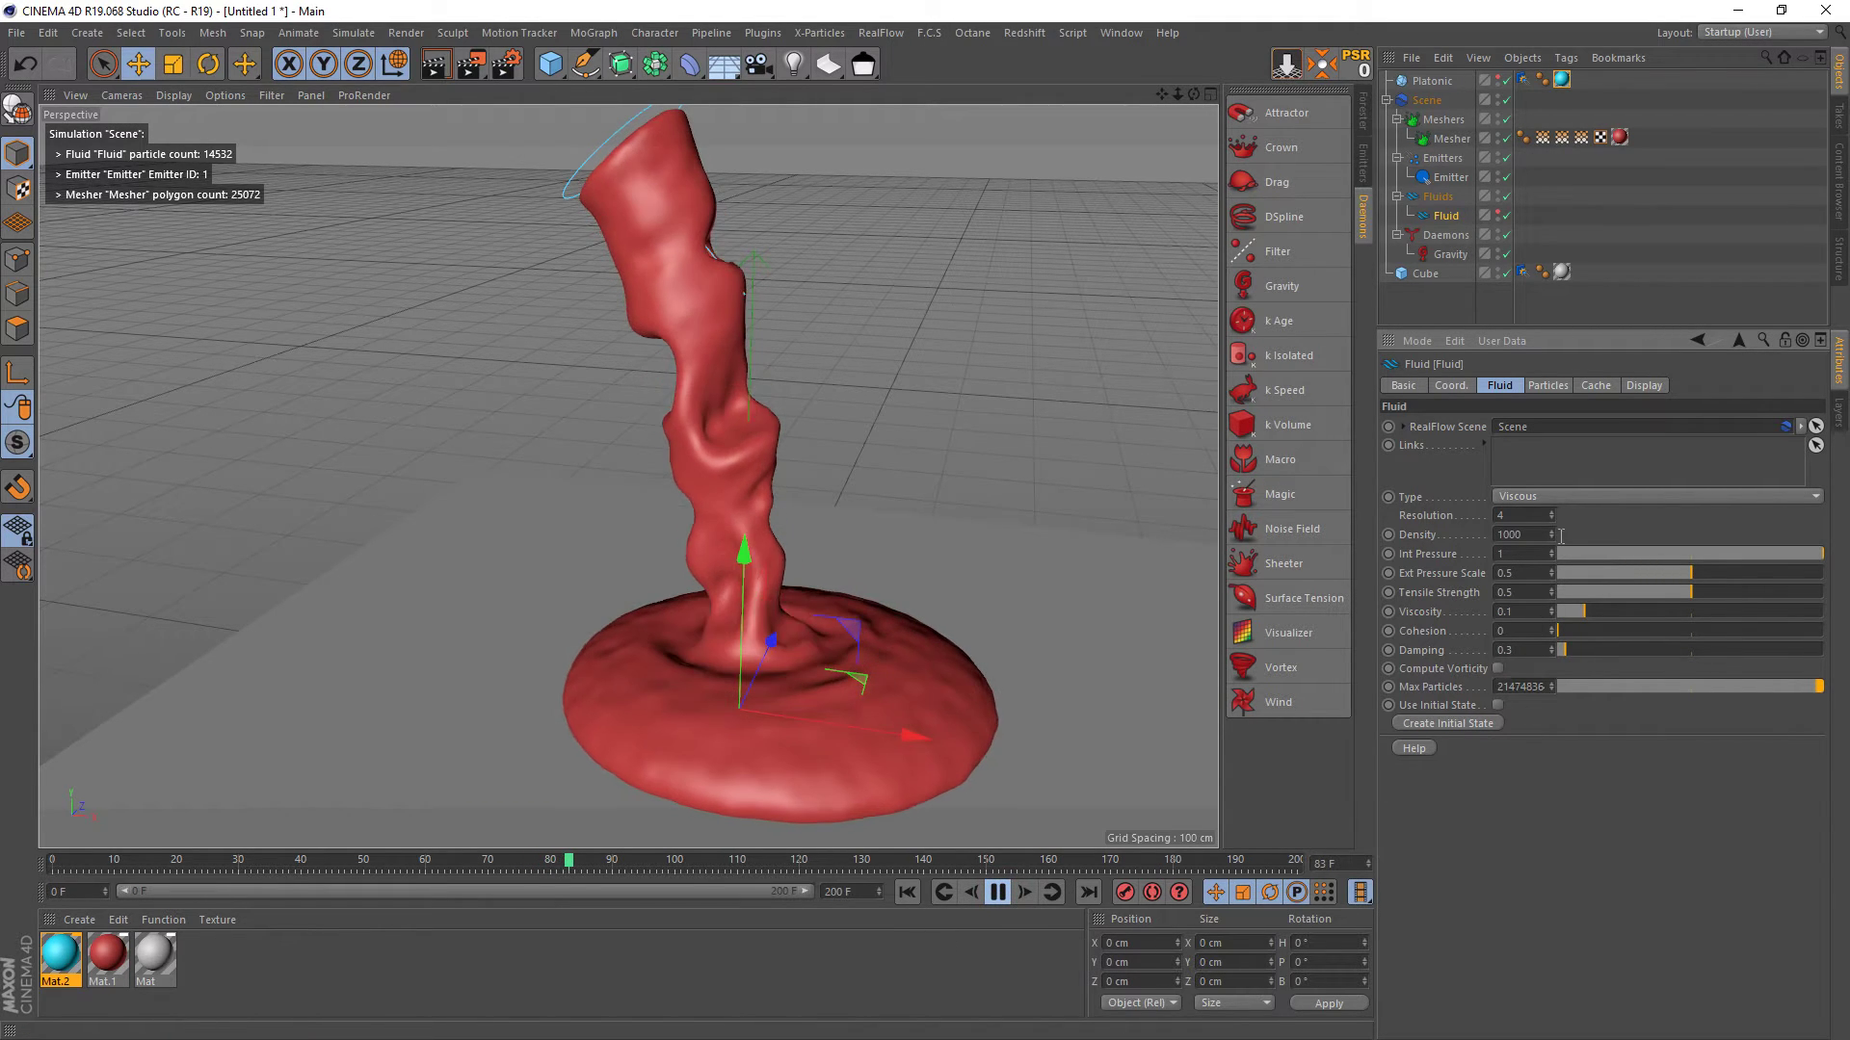
- Raise Viscosity to 0.844 and rerun the pour, pausing at frame 42
{"action": "left_click", "coordinate": [1558, 467]}
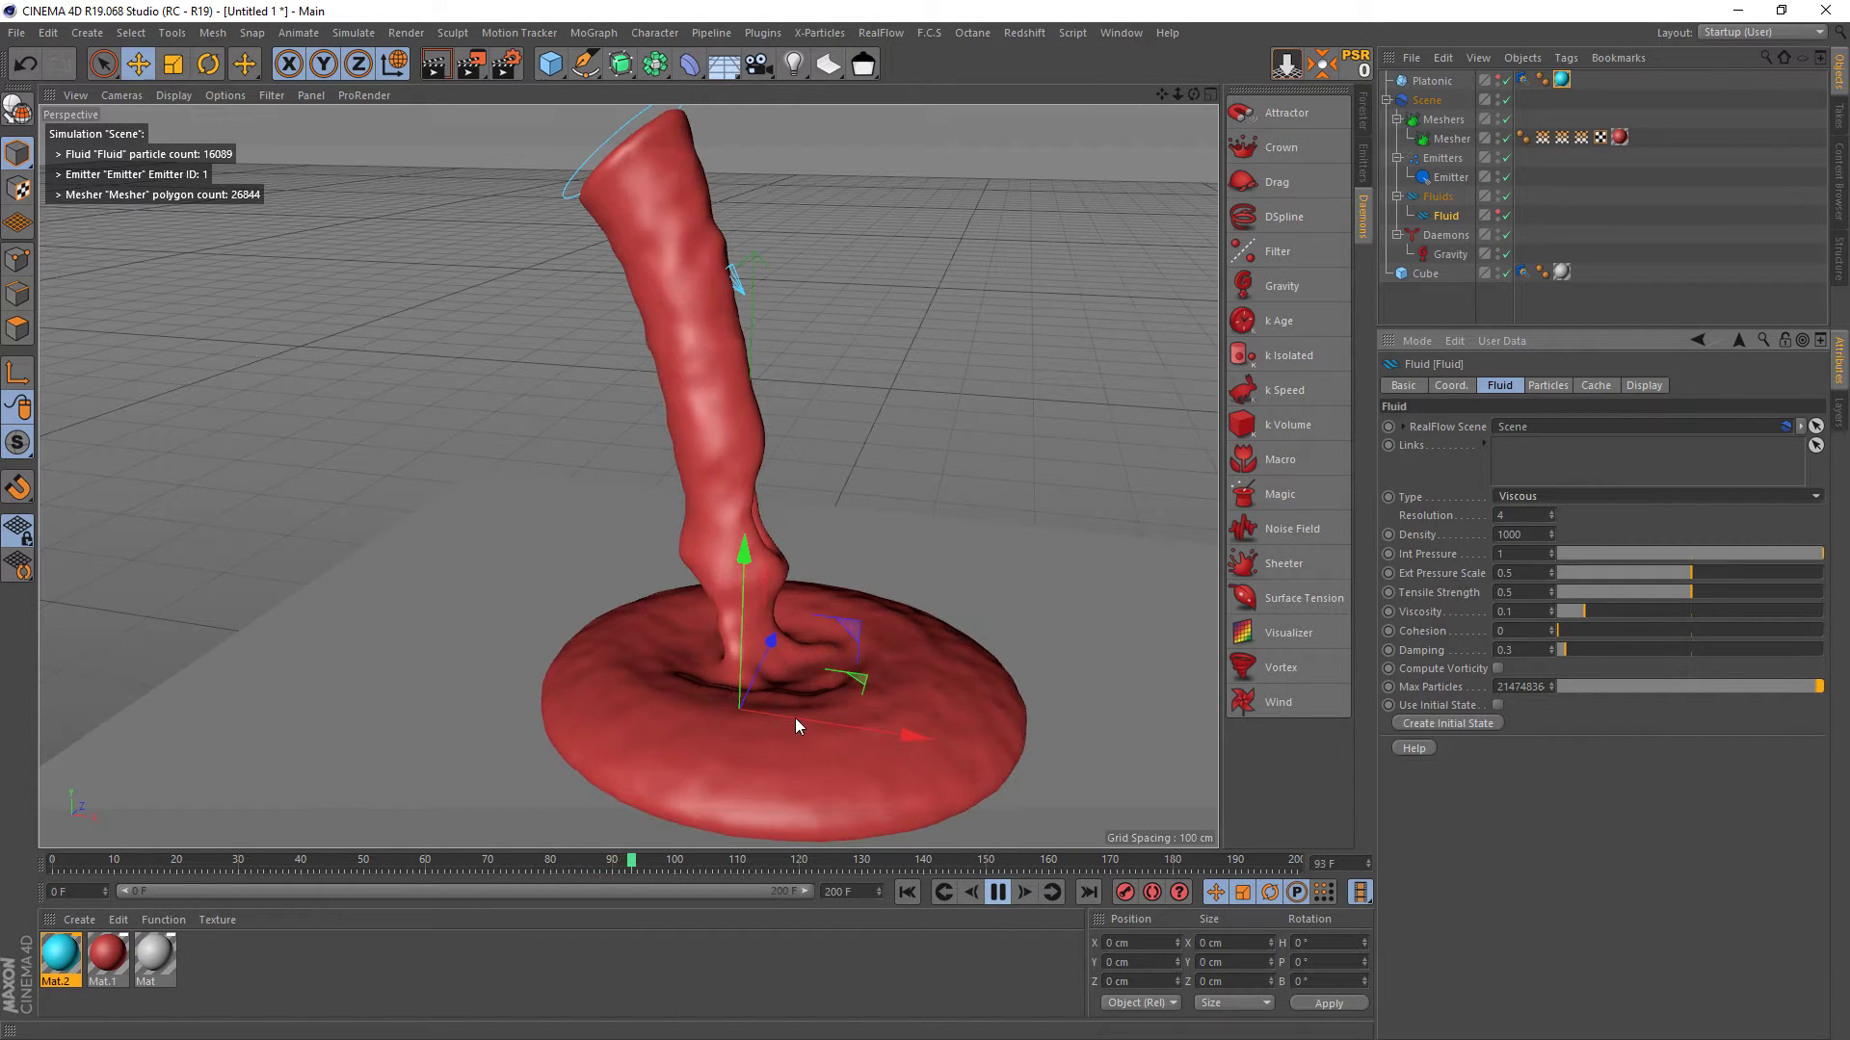
{"action": "left_click", "coordinate": [908, 894]}
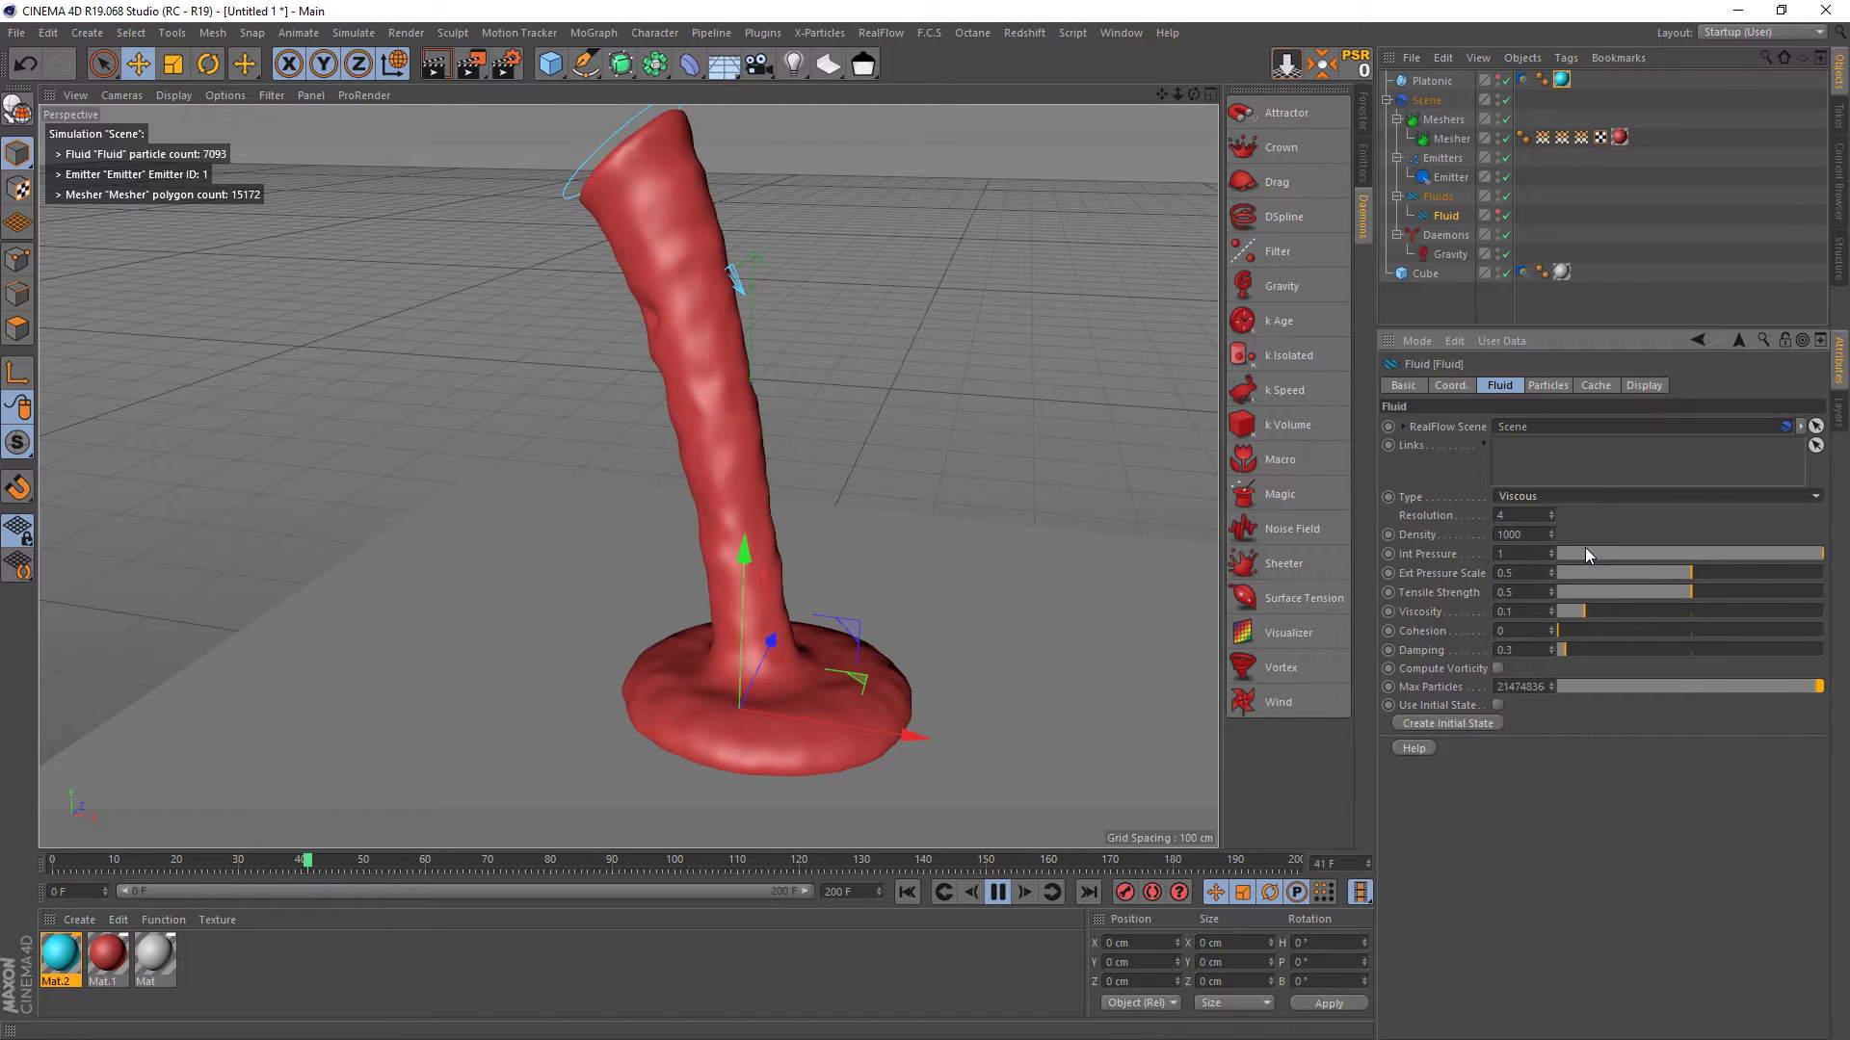
{"action": "left_click", "coordinate": [1000, 895]}
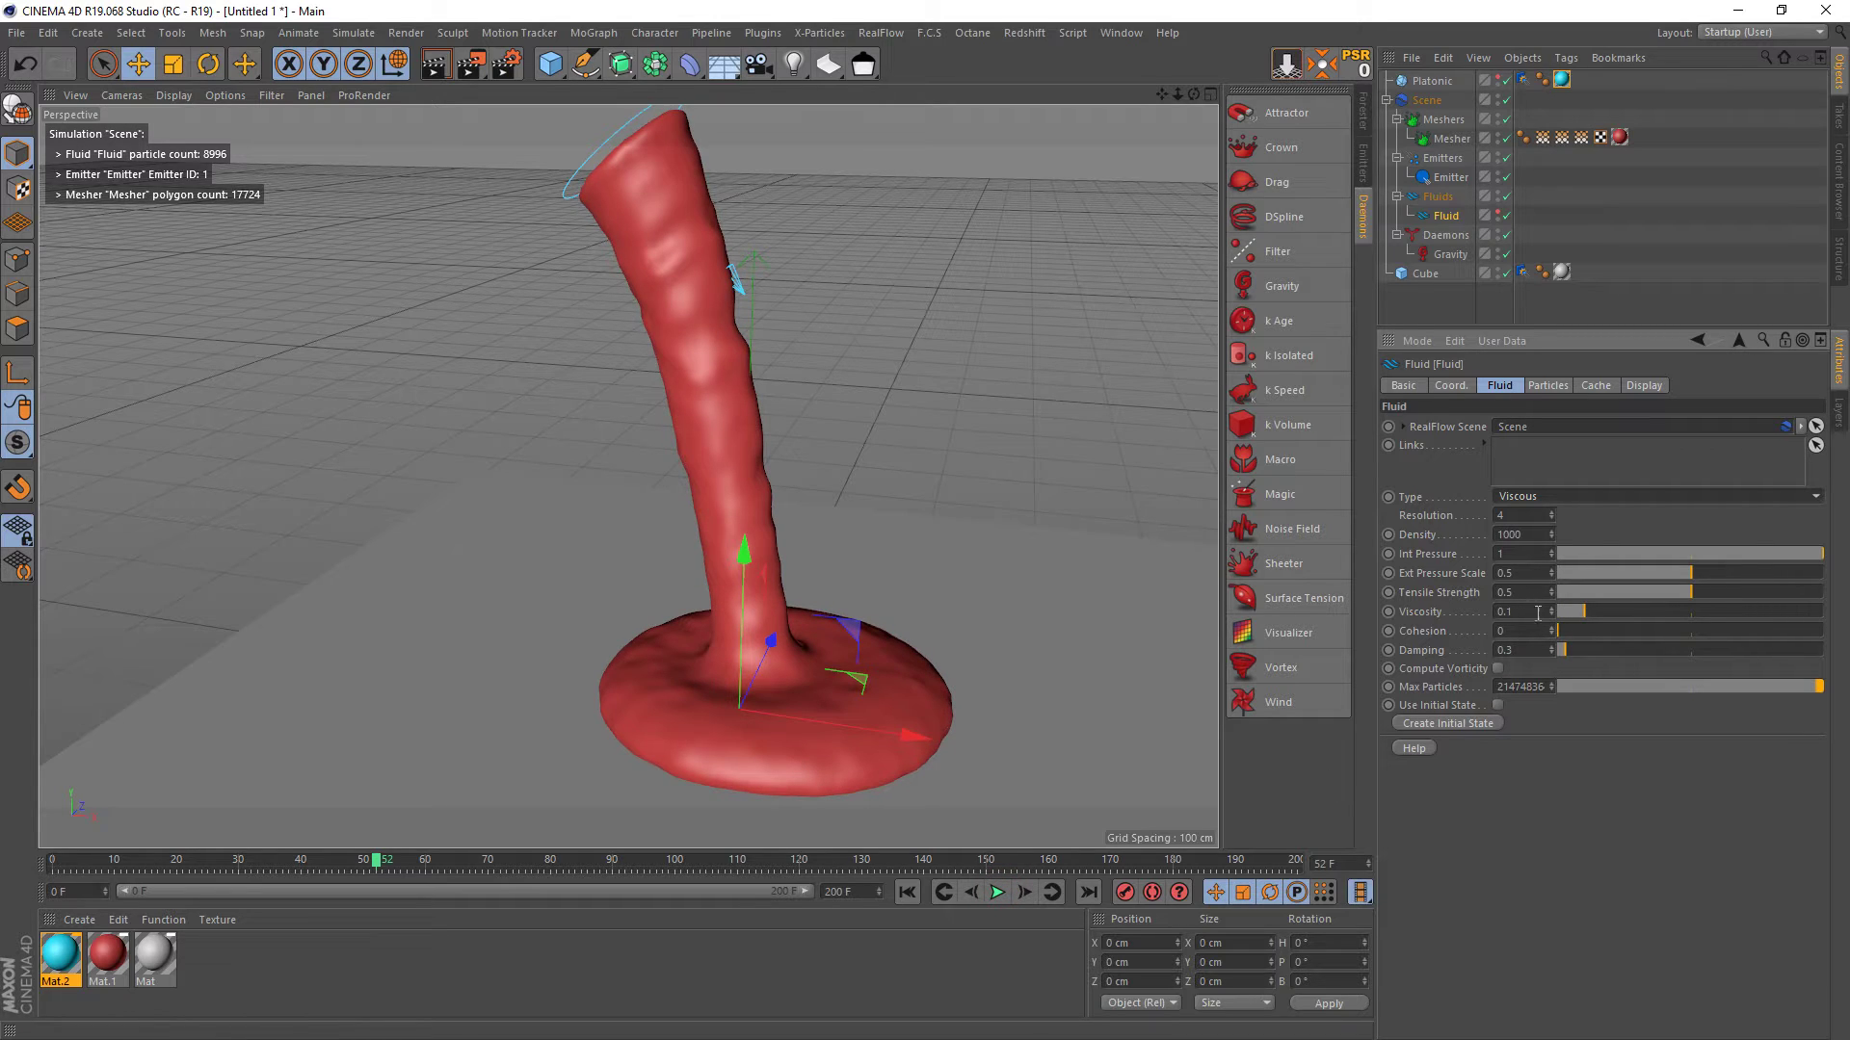
{"action": "left_click_drag", "start_coordinate": [1619, 611], "coordinate": [1734, 613]}
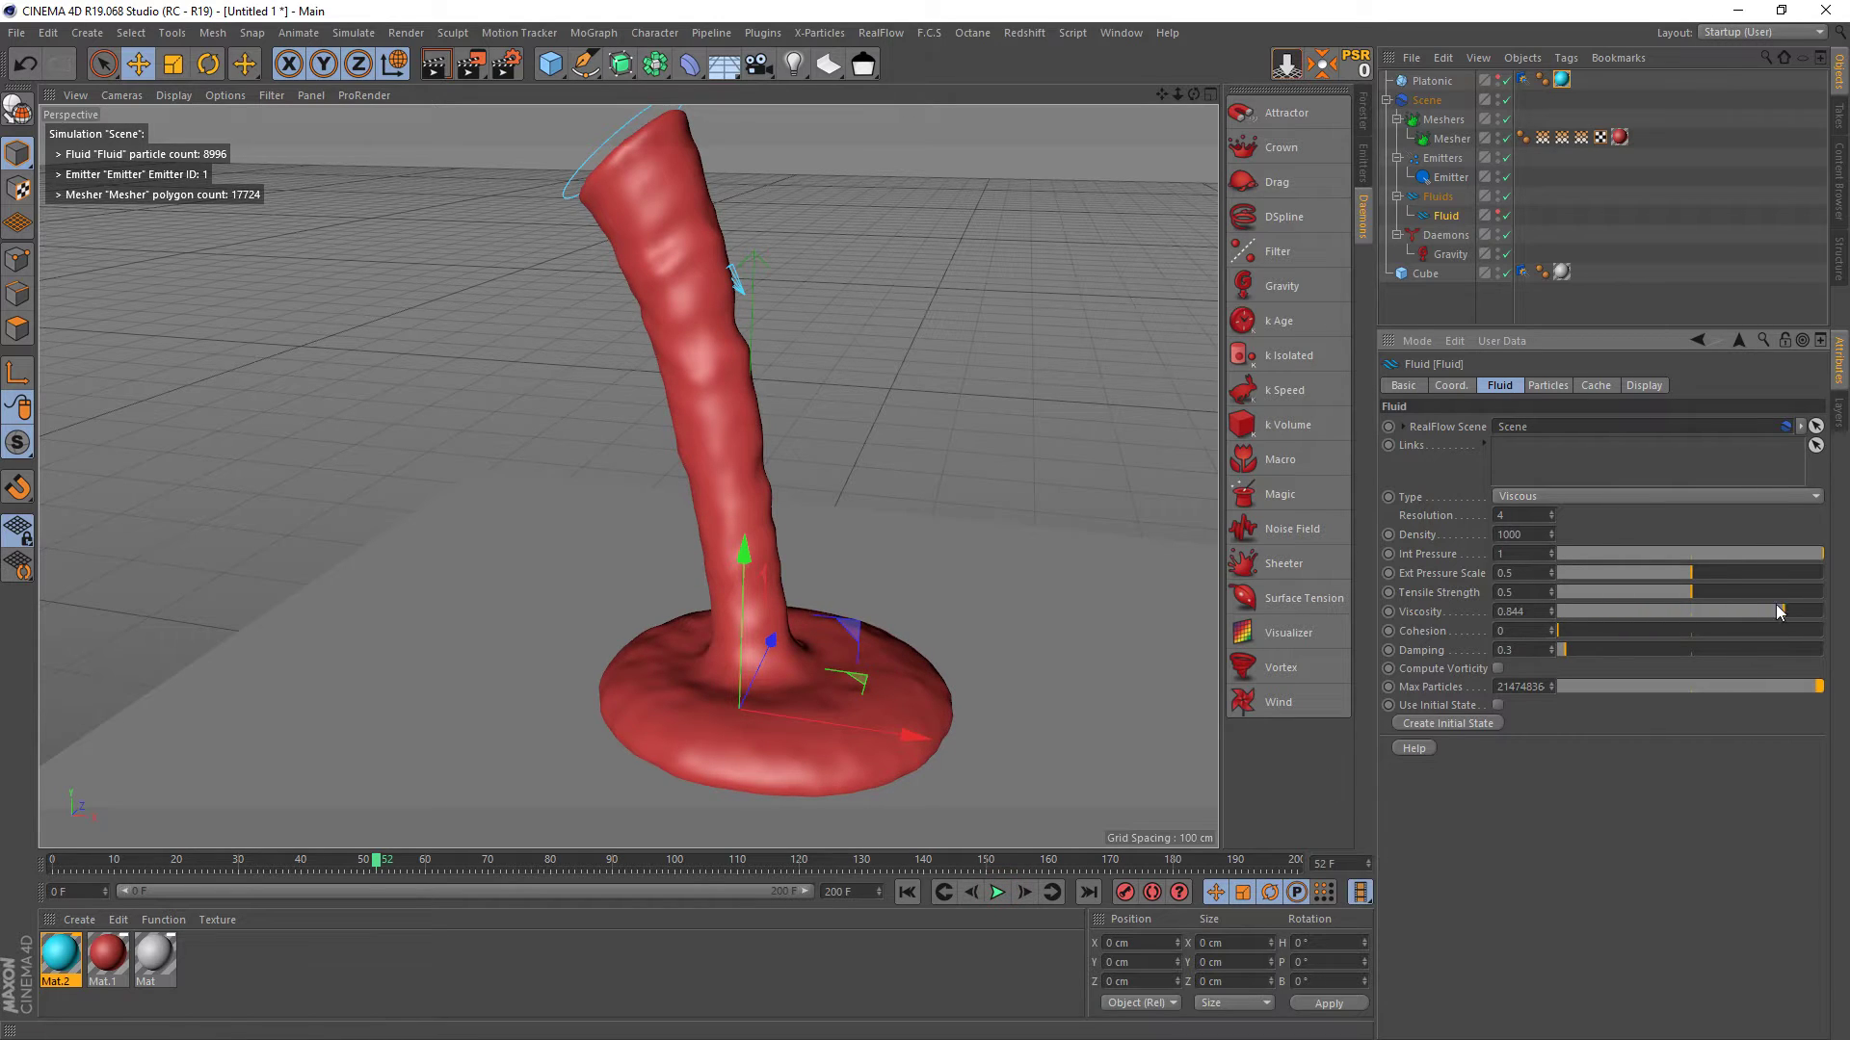
{"action": "left_click", "coordinate": [945, 894]}
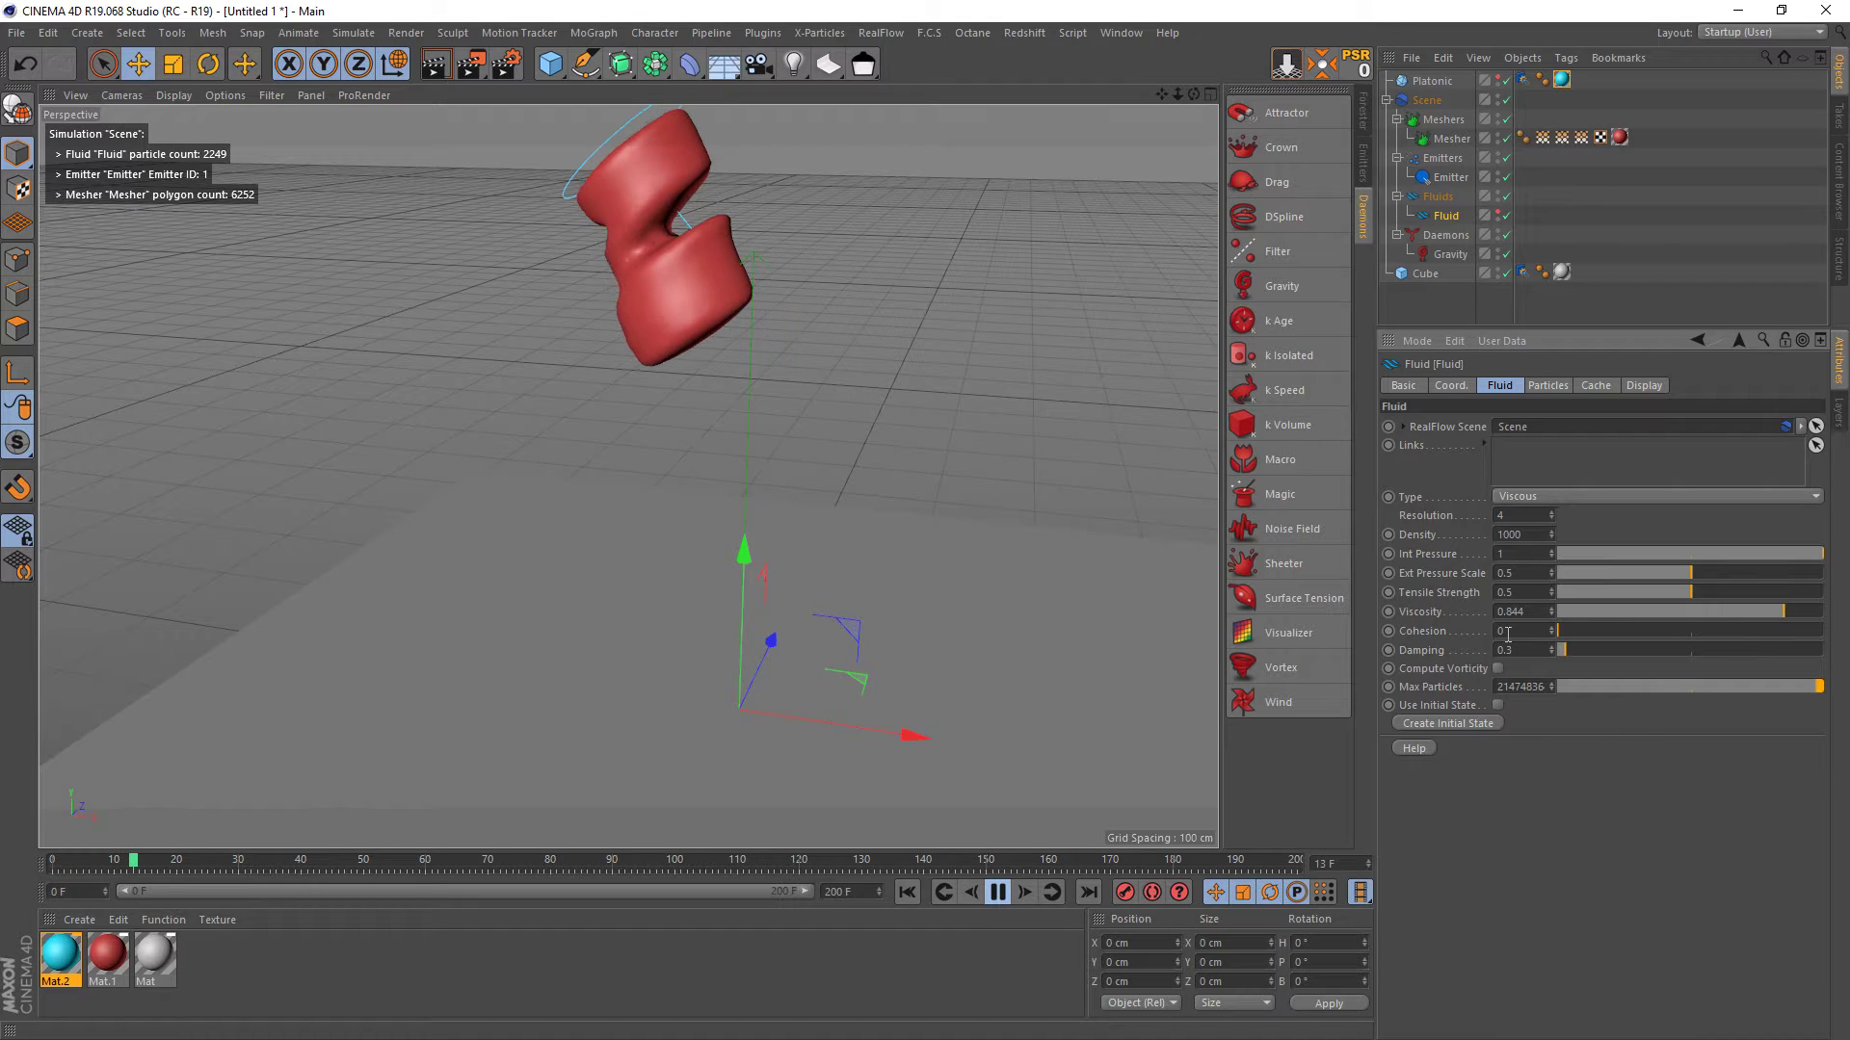
{"action": "left_click", "coordinate": [1005, 899]}
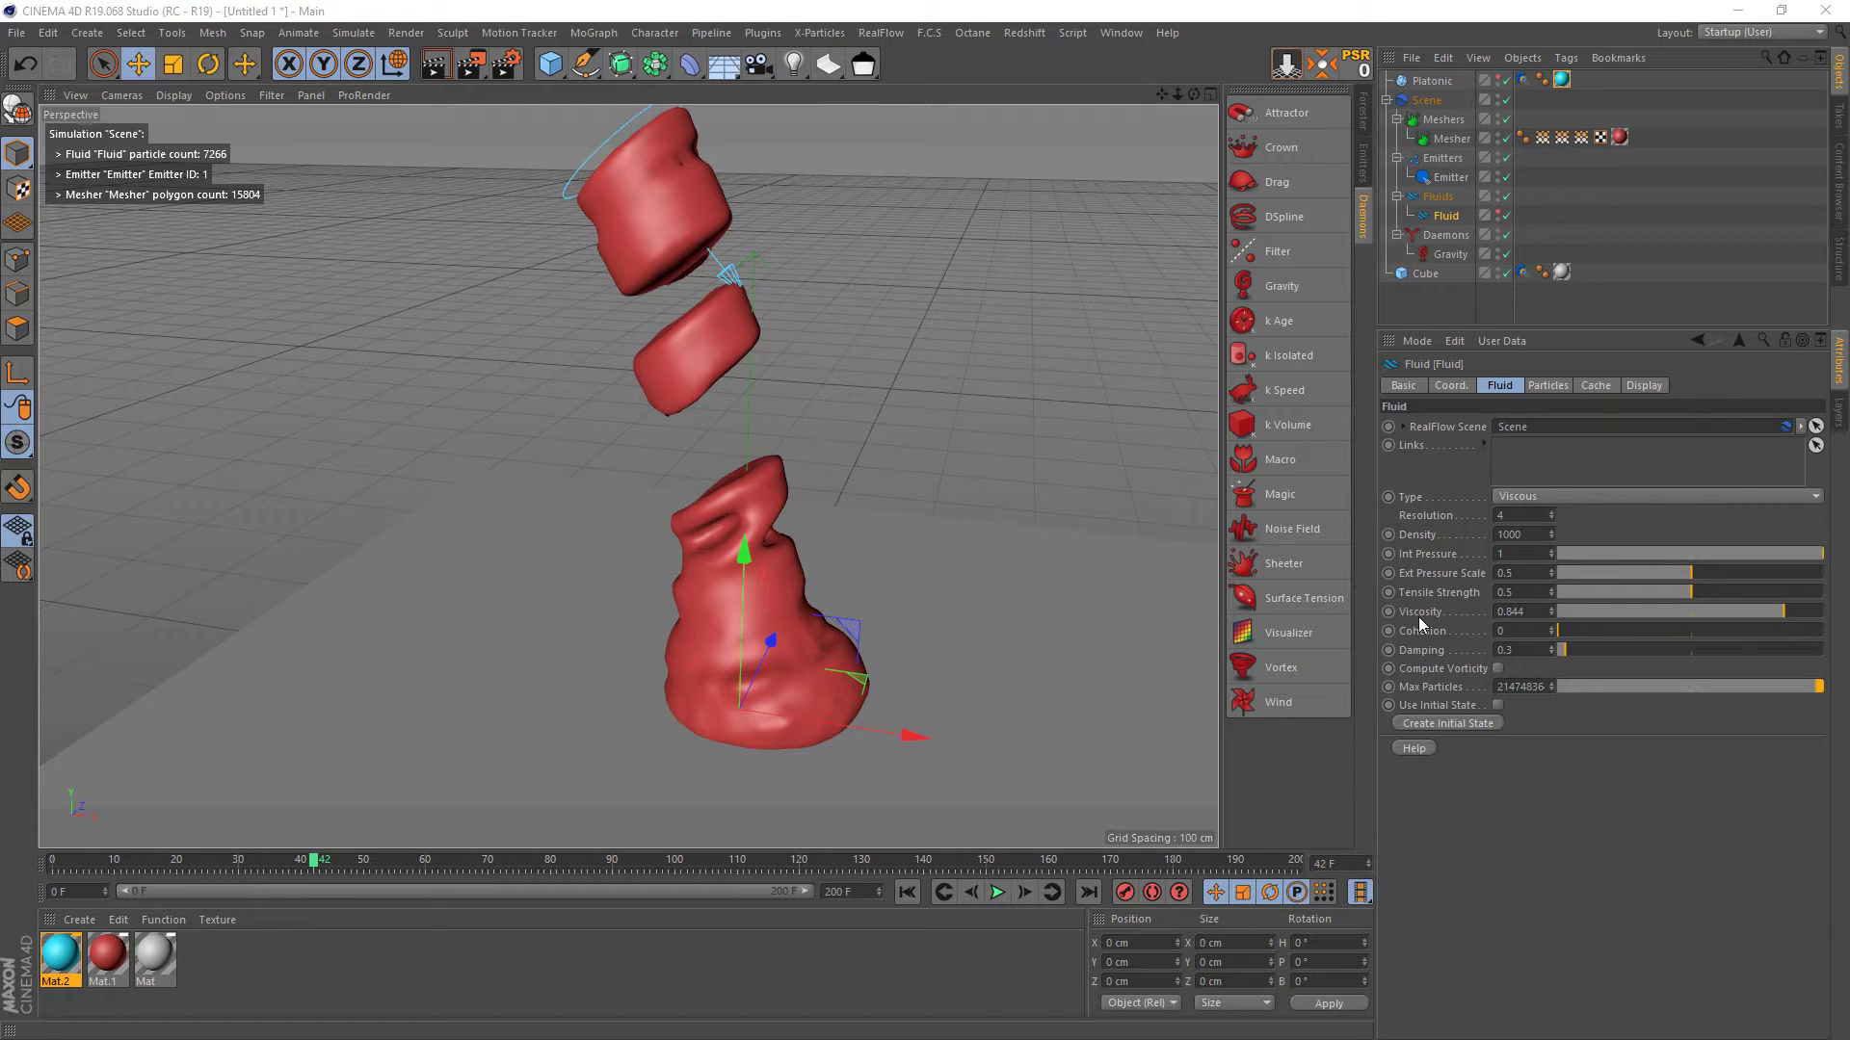
- Drag the Fluid's Cohesion slider to its maximum of 1 and replay the pour from the start
{"action": "left_click", "coordinate": [1440, 634]}
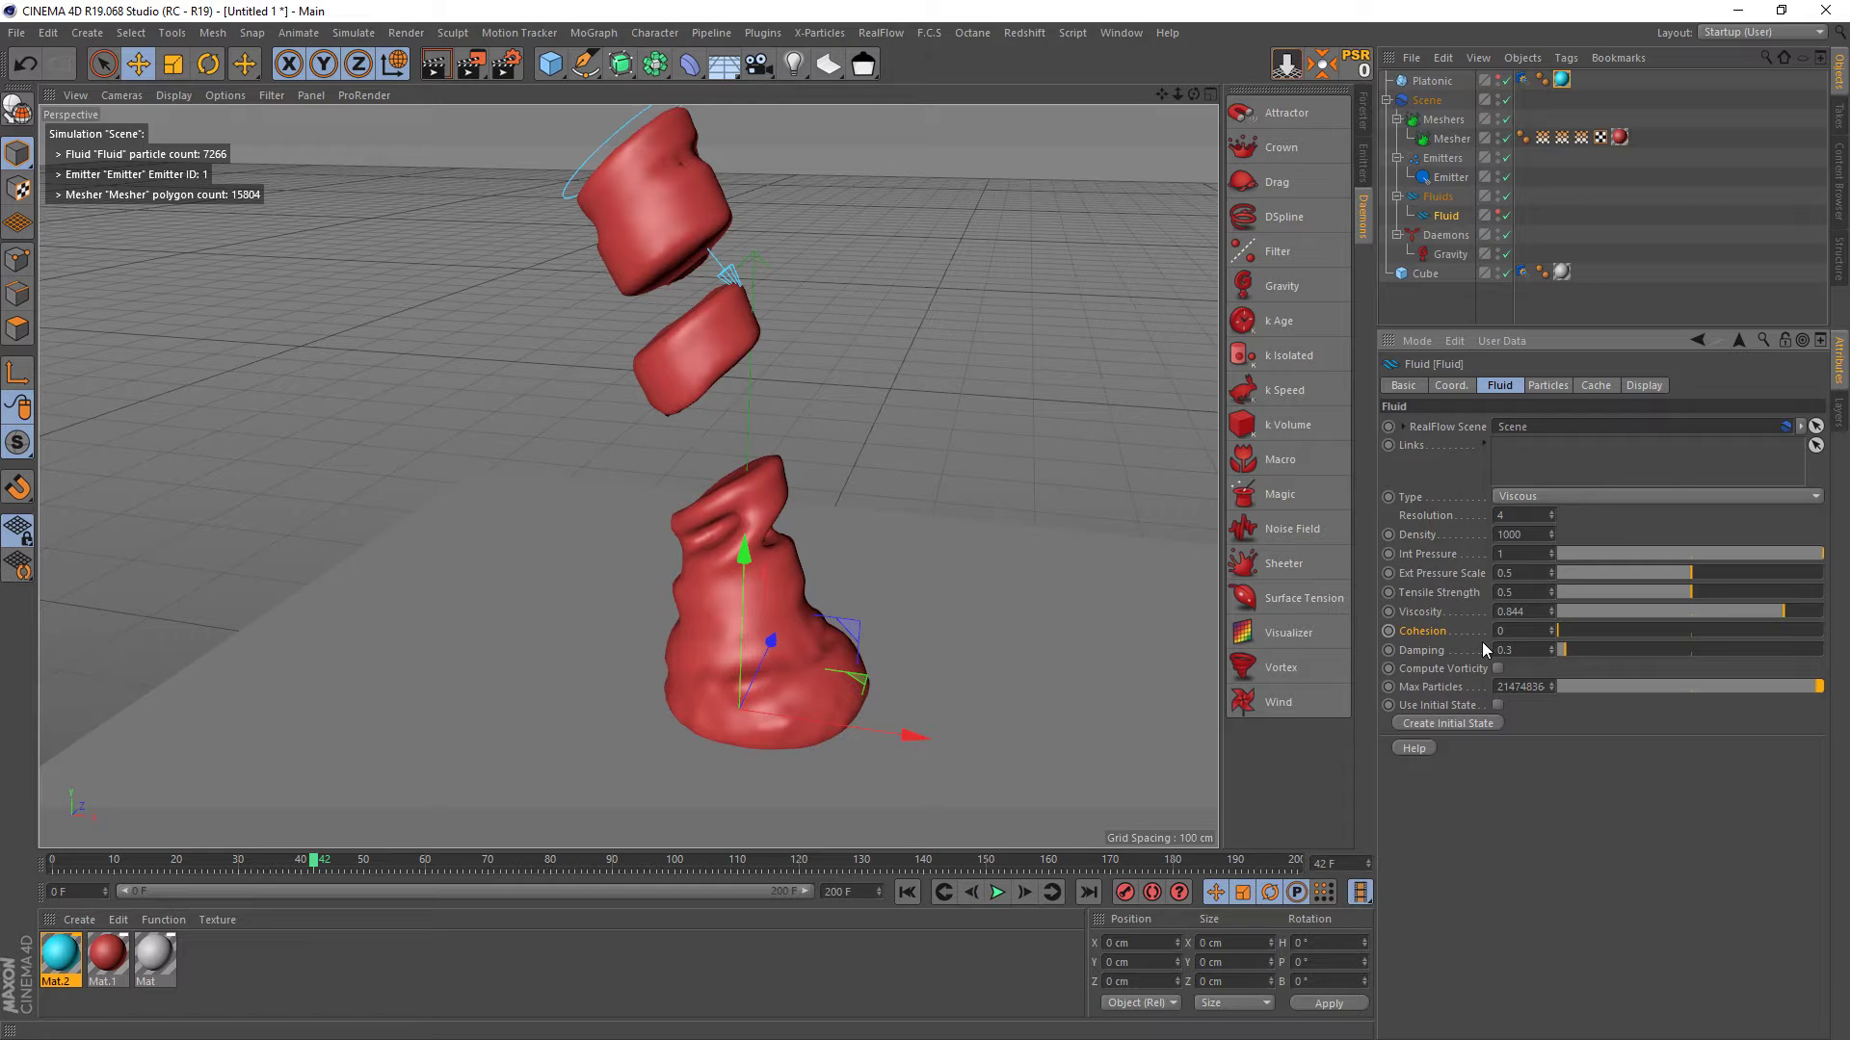
{"action": "left_click_drag", "start_coordinate": [1575, 630], "coordinate": [1823, 610]}
{"action": "left_click", "coordinate": [906, 888]}
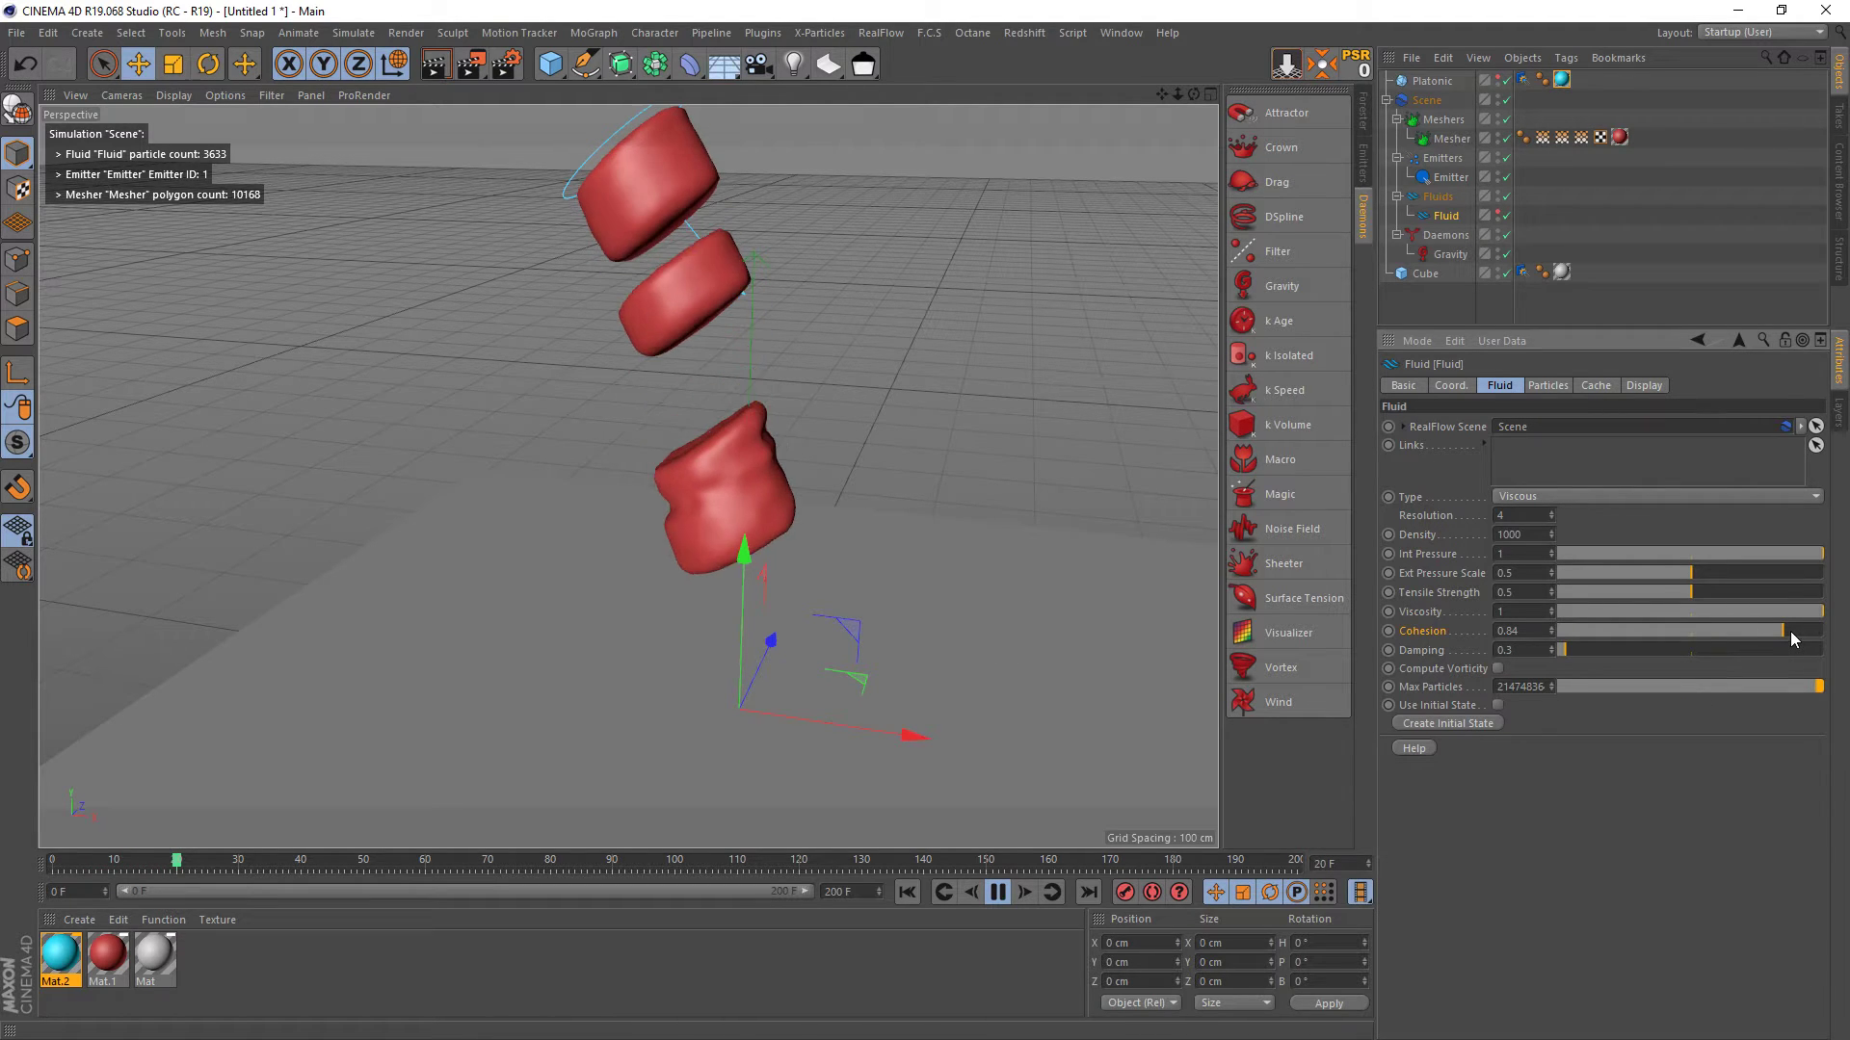
{"action": "left_click_drag", "start_coordinate": [1791, 632], "coordinate": [1796, 632]}
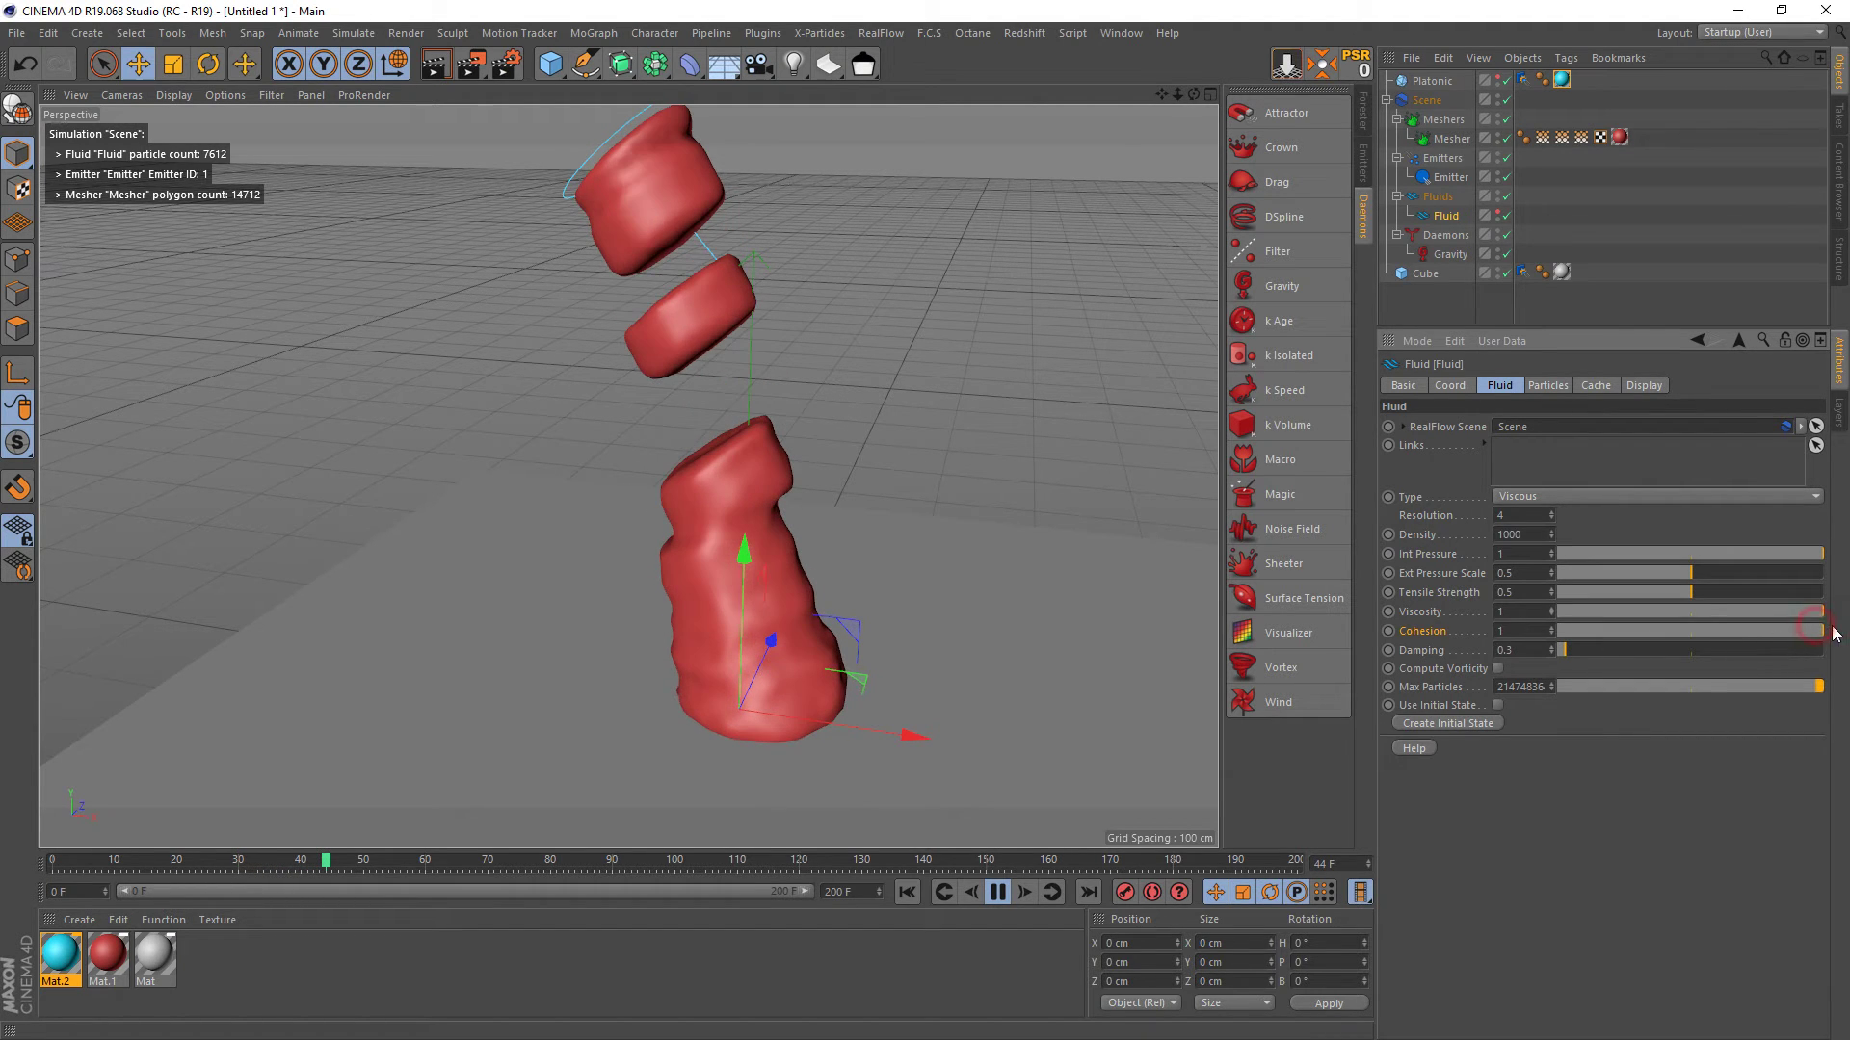
{"action": "left_click_drag", "start_coordinate": [1765, 634], "coordinate": [1830, 632]}
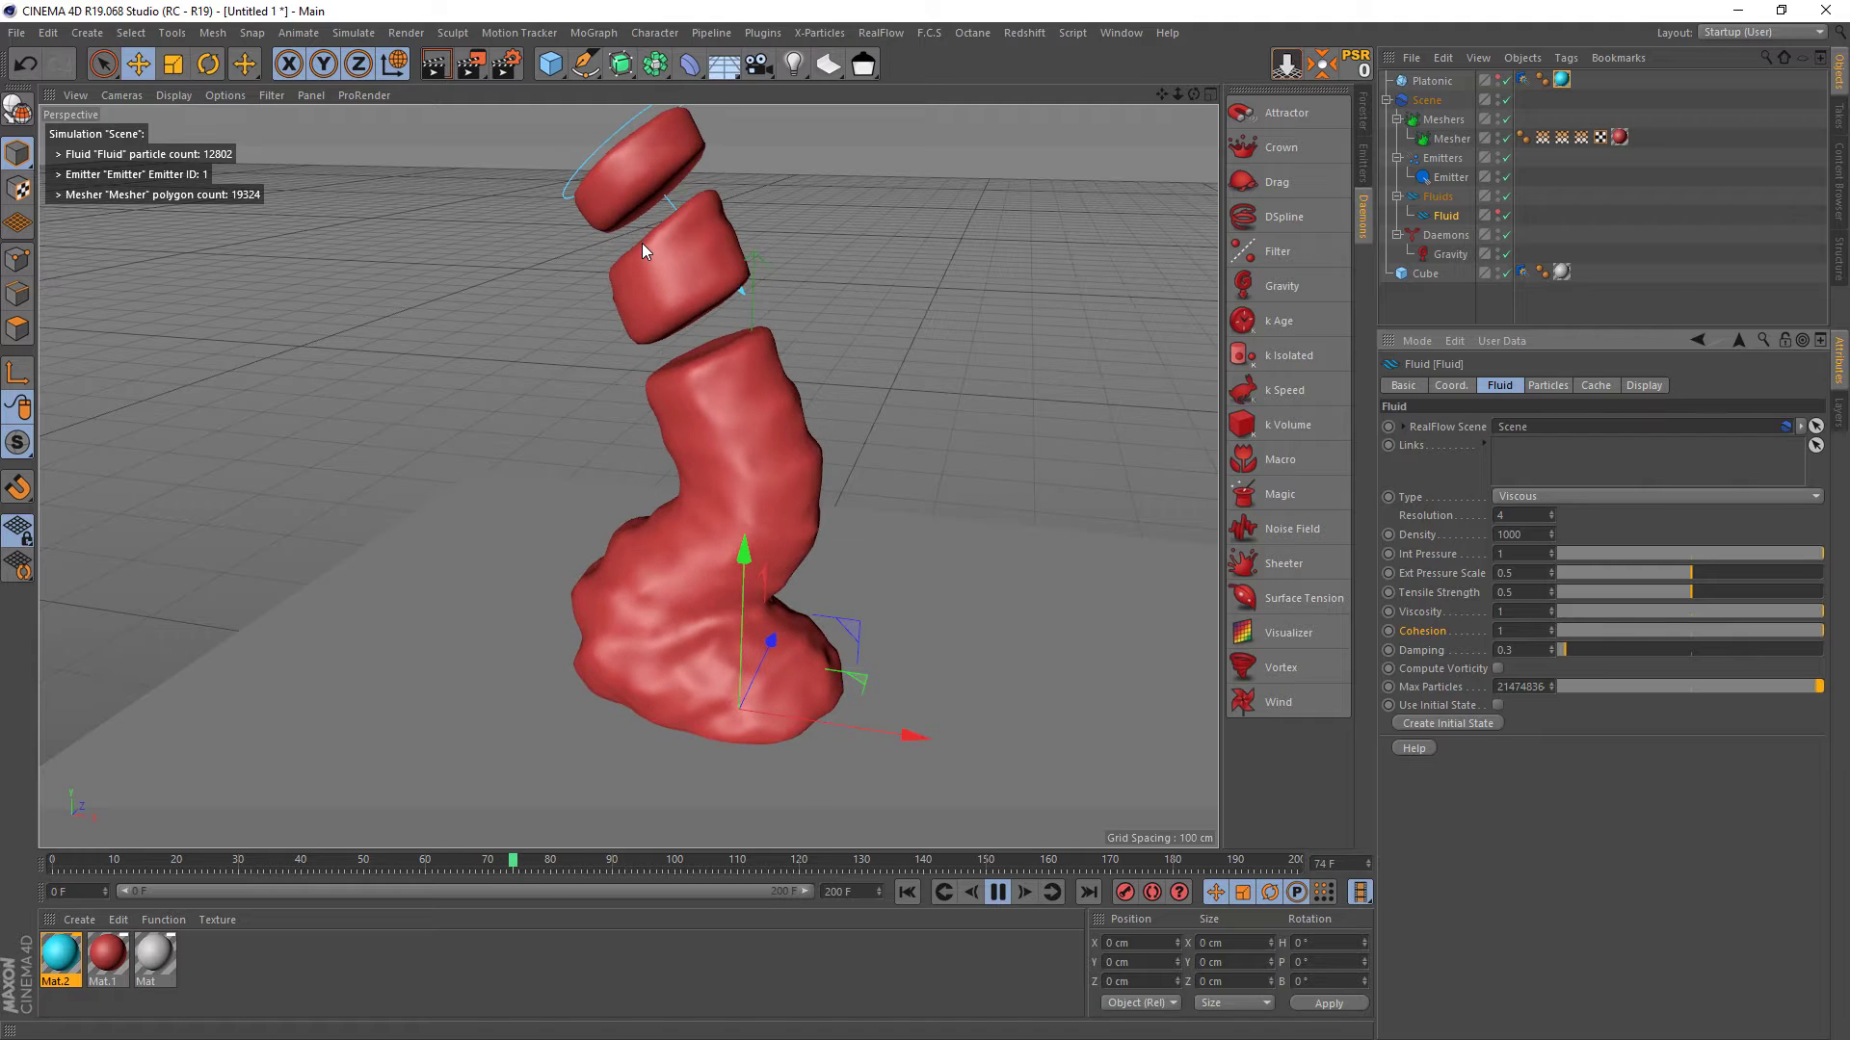
- Shift the emitter along X and reset the Fluid's Cohesion to 0
{"action": "left_click", "coordinate": [1450, 177]}
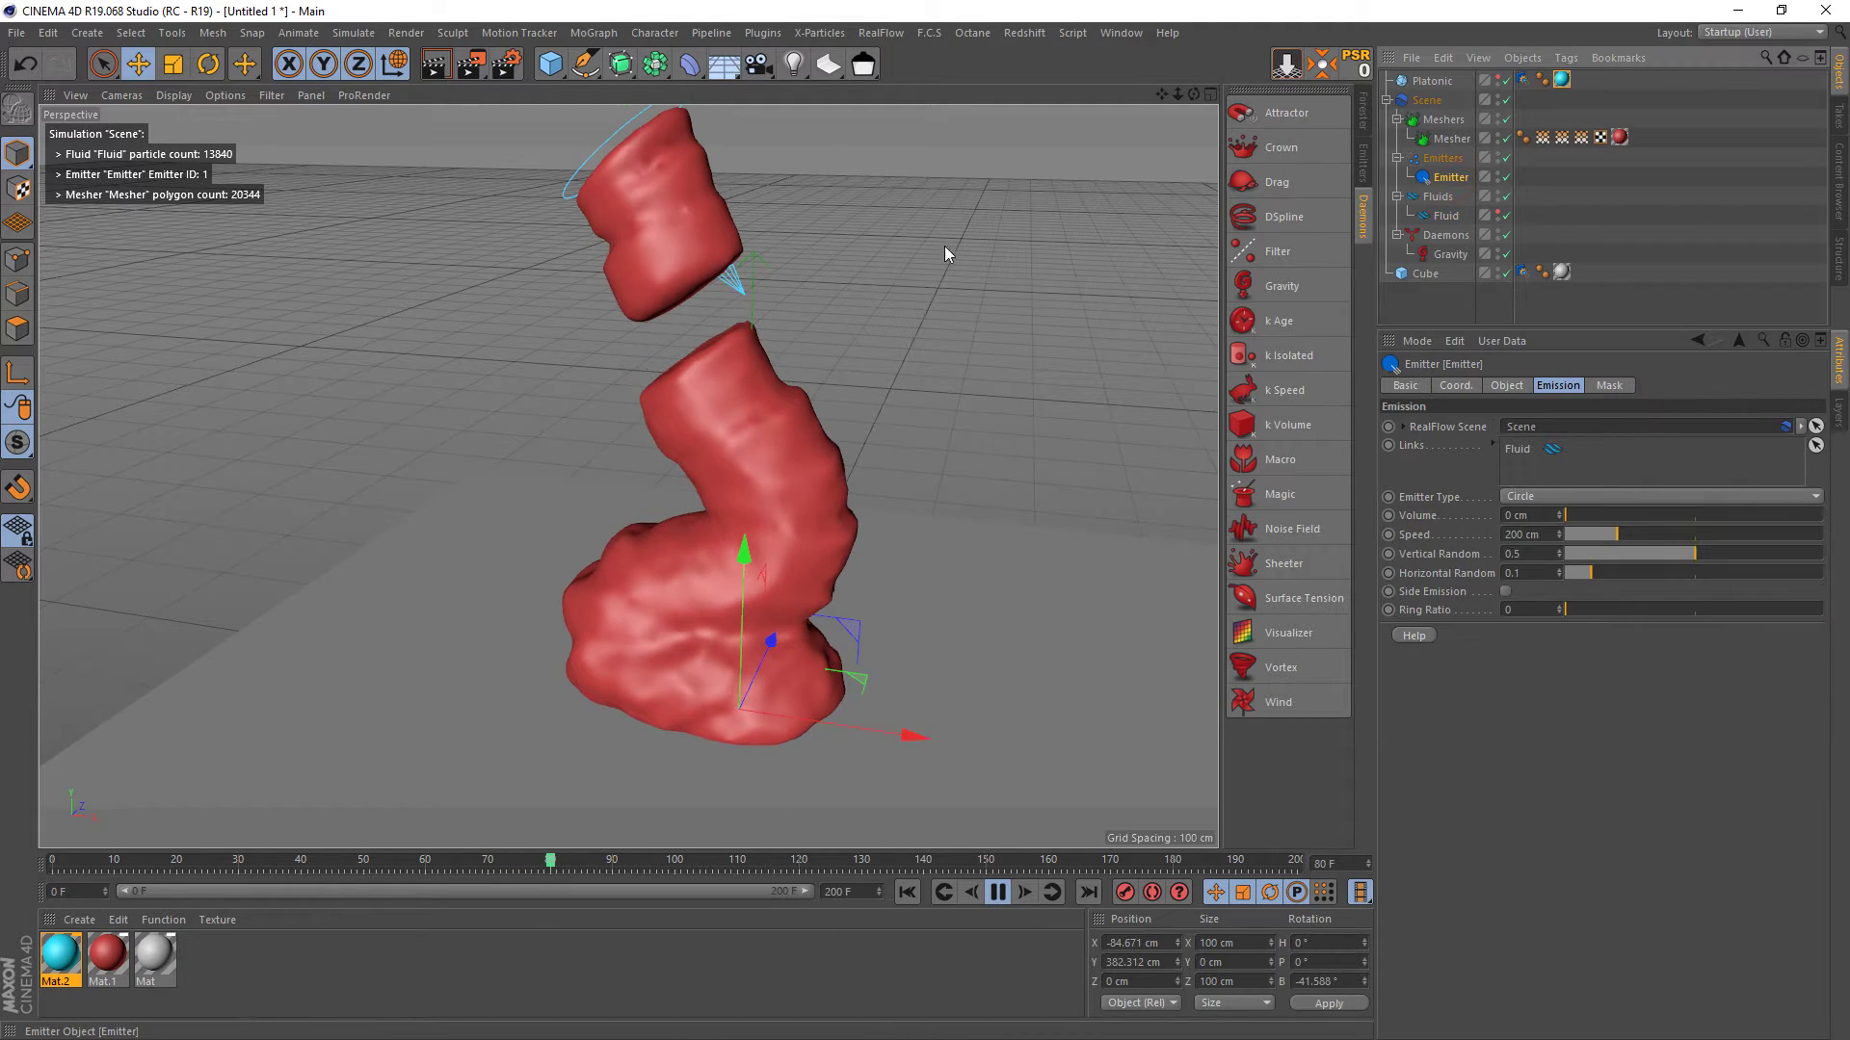
{"action": "mouse_move", "coordinate": [757, 165]}
{"action": "left_mouse_down"}
{"action": "mouse_move", "coordinate": [1108, 177]}
{"action": "mouse_move", "coordinate": [876, 171]}
{"action": "mouse_move", "coordinate": [640, 204]}
{"action": "left_mouse_up"}
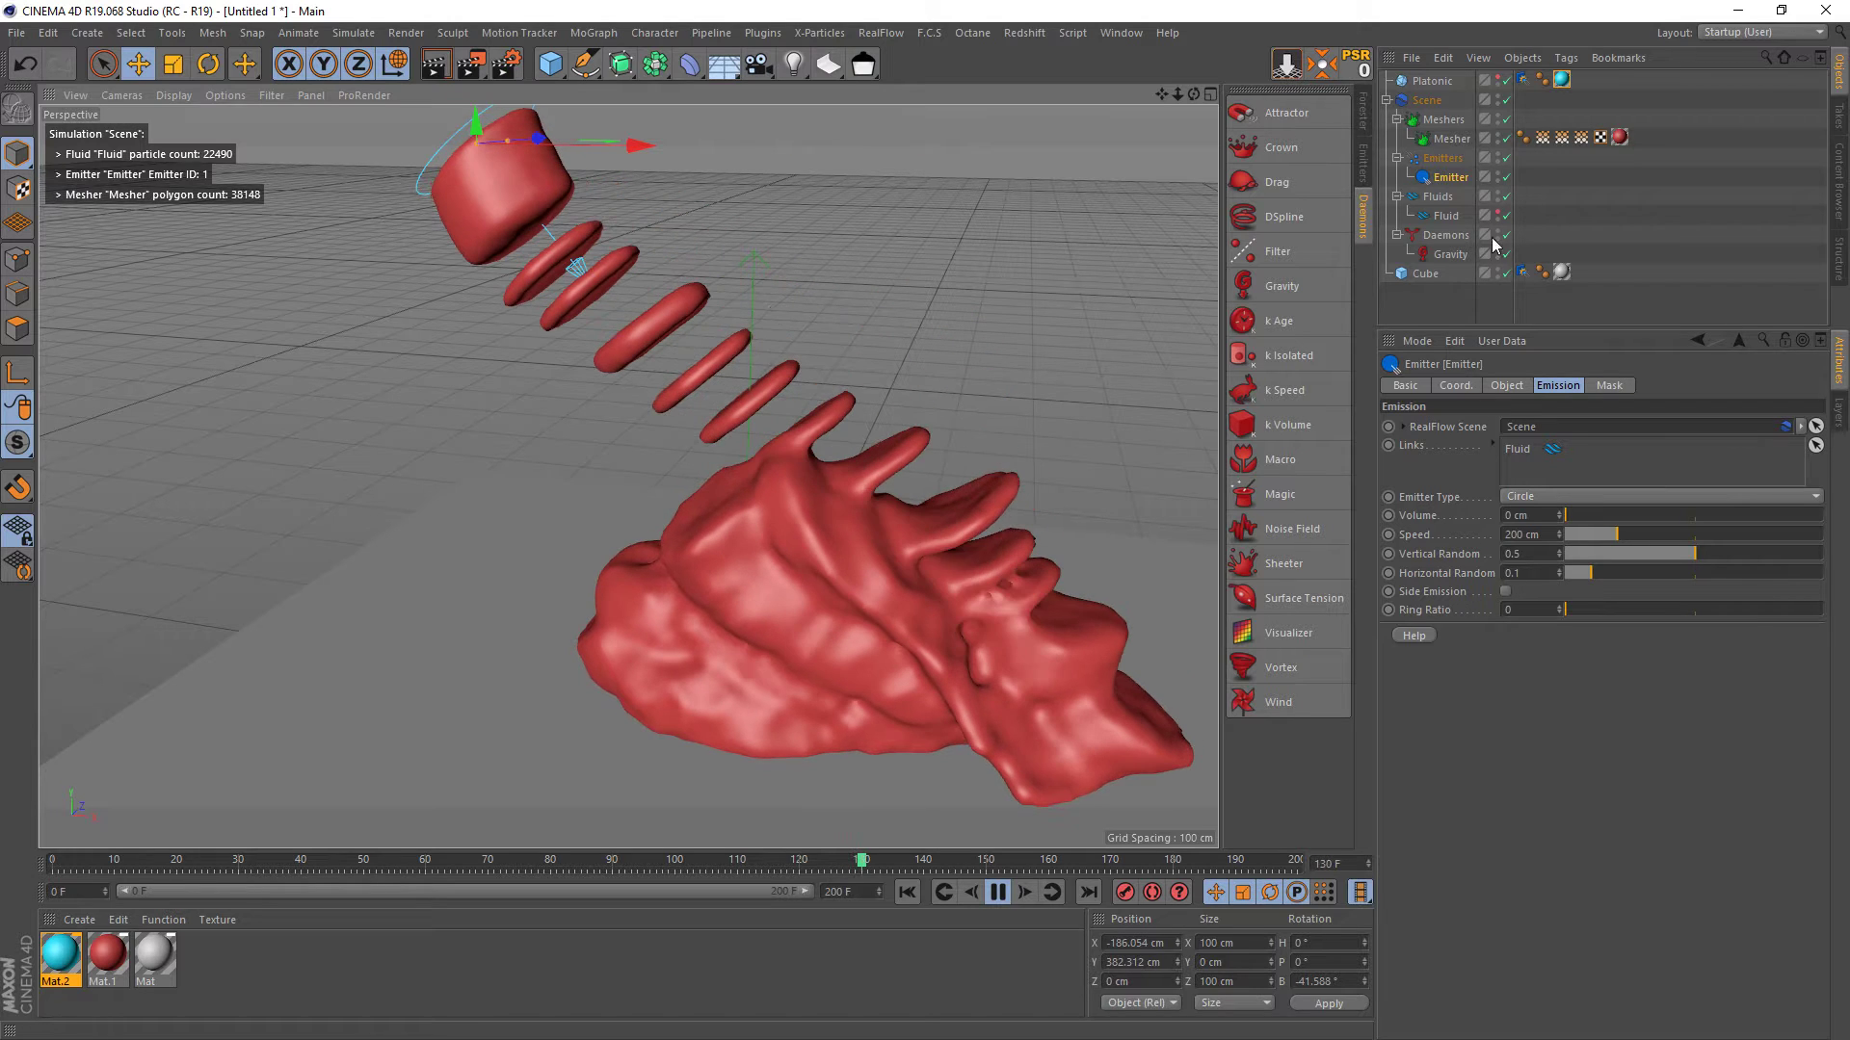
{"action": "left_click", "coordinate": [1445, 216]}
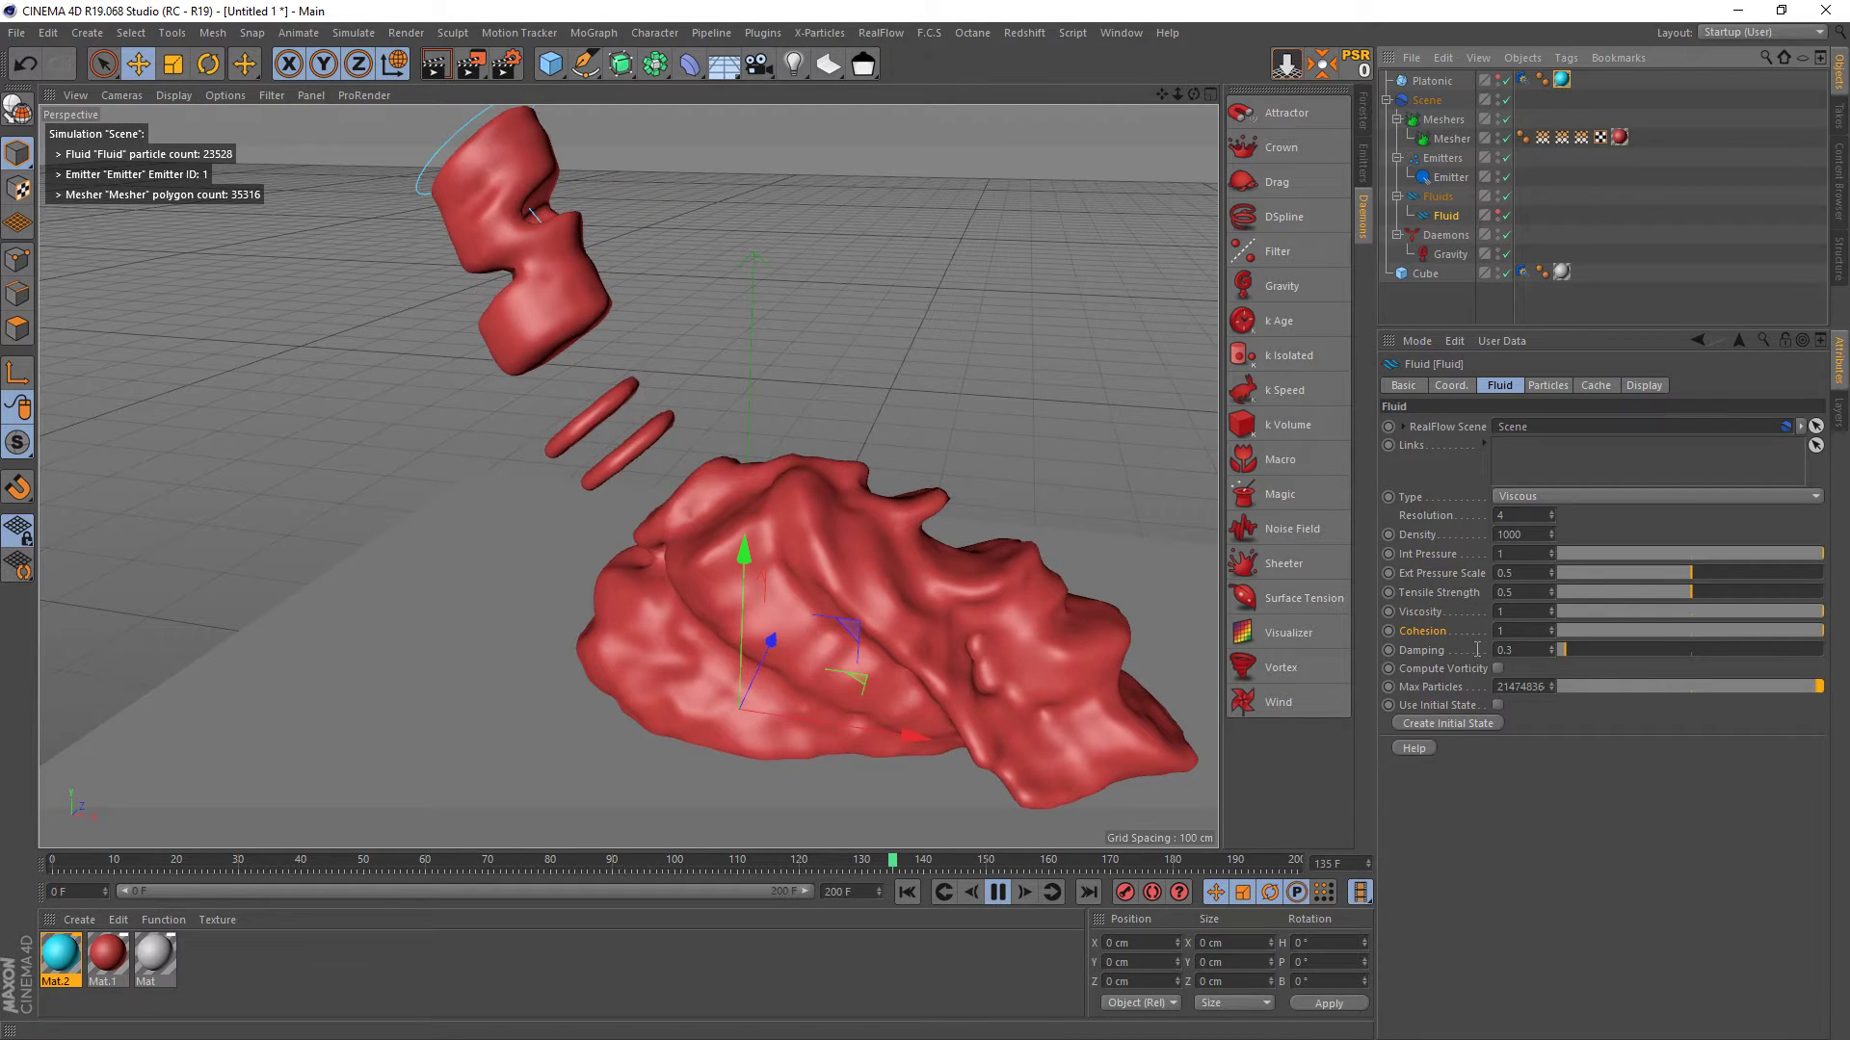
{"action": "left_click", "coordinate": [1508, 631]}
{"action": "type", "text": "0"}
{"action": "key", "text": "Return"}
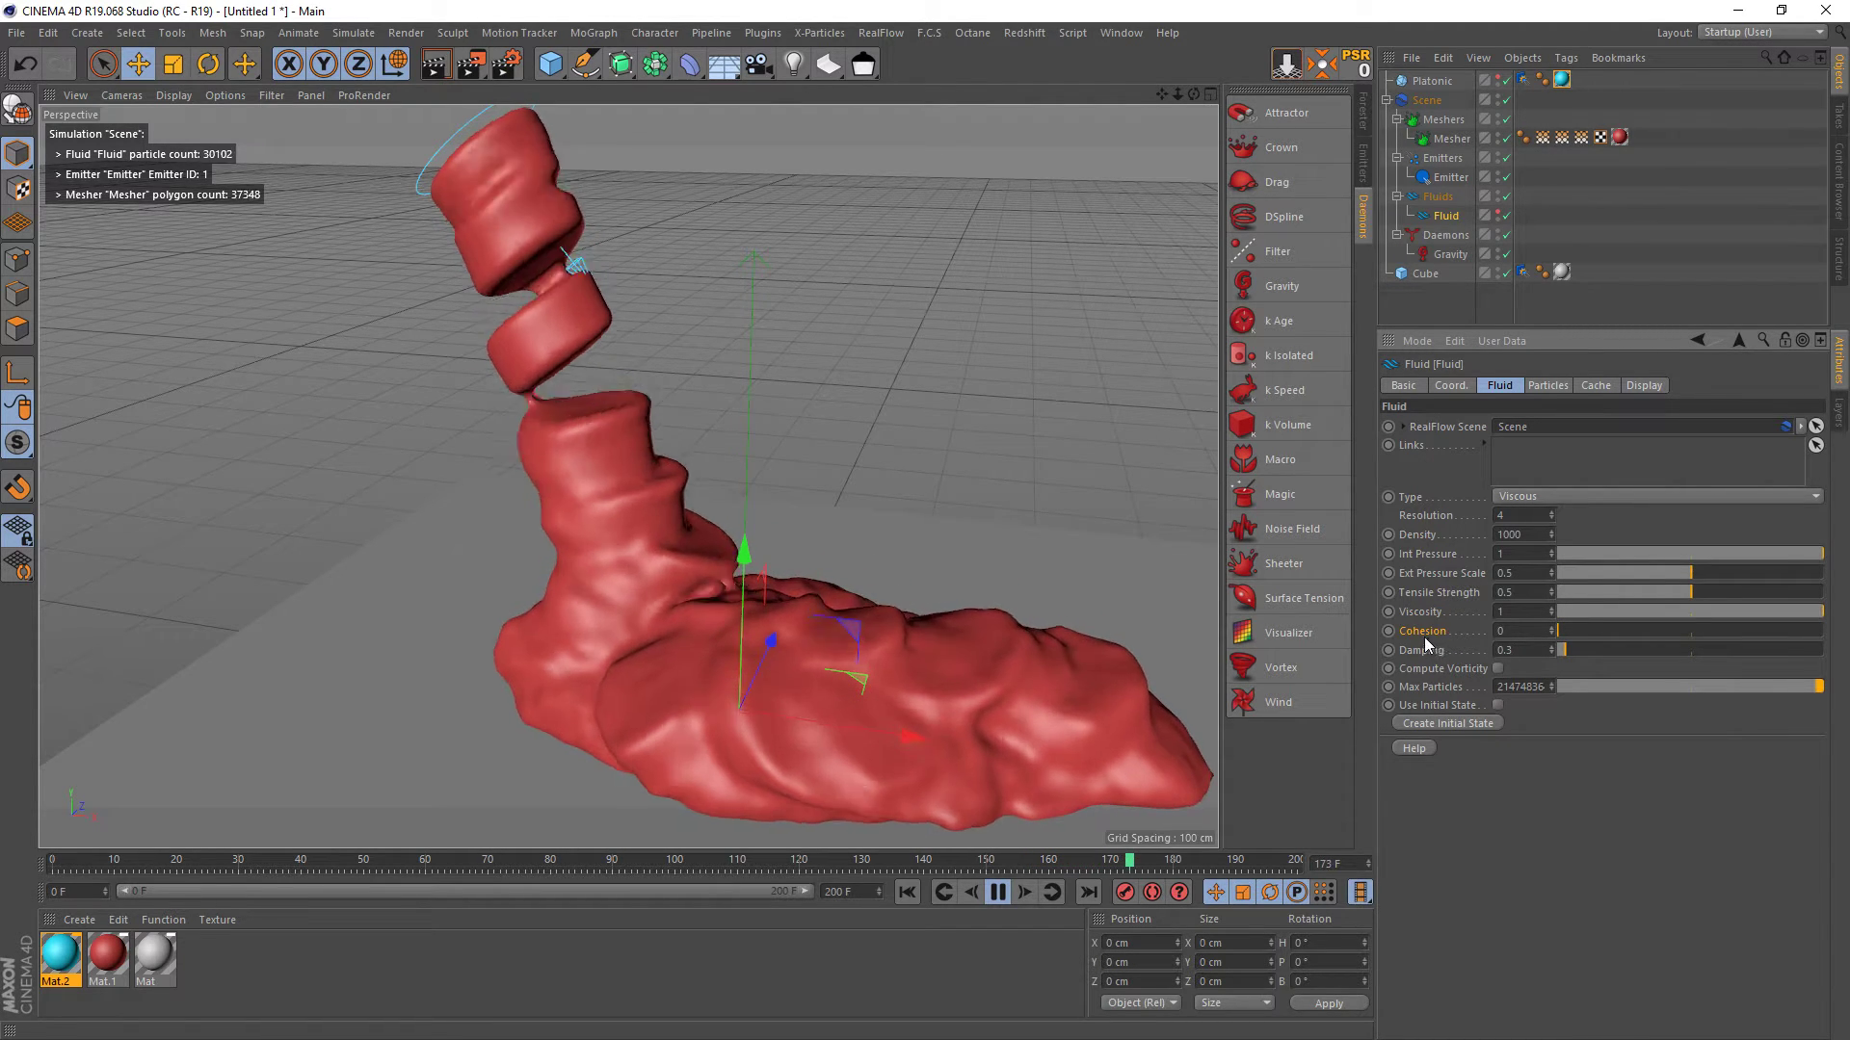
- Raise the Fluid's Cohesion to 1 and Damping to its maximum of 10
{"action": "left_click", "coordinate": [905, 894]}
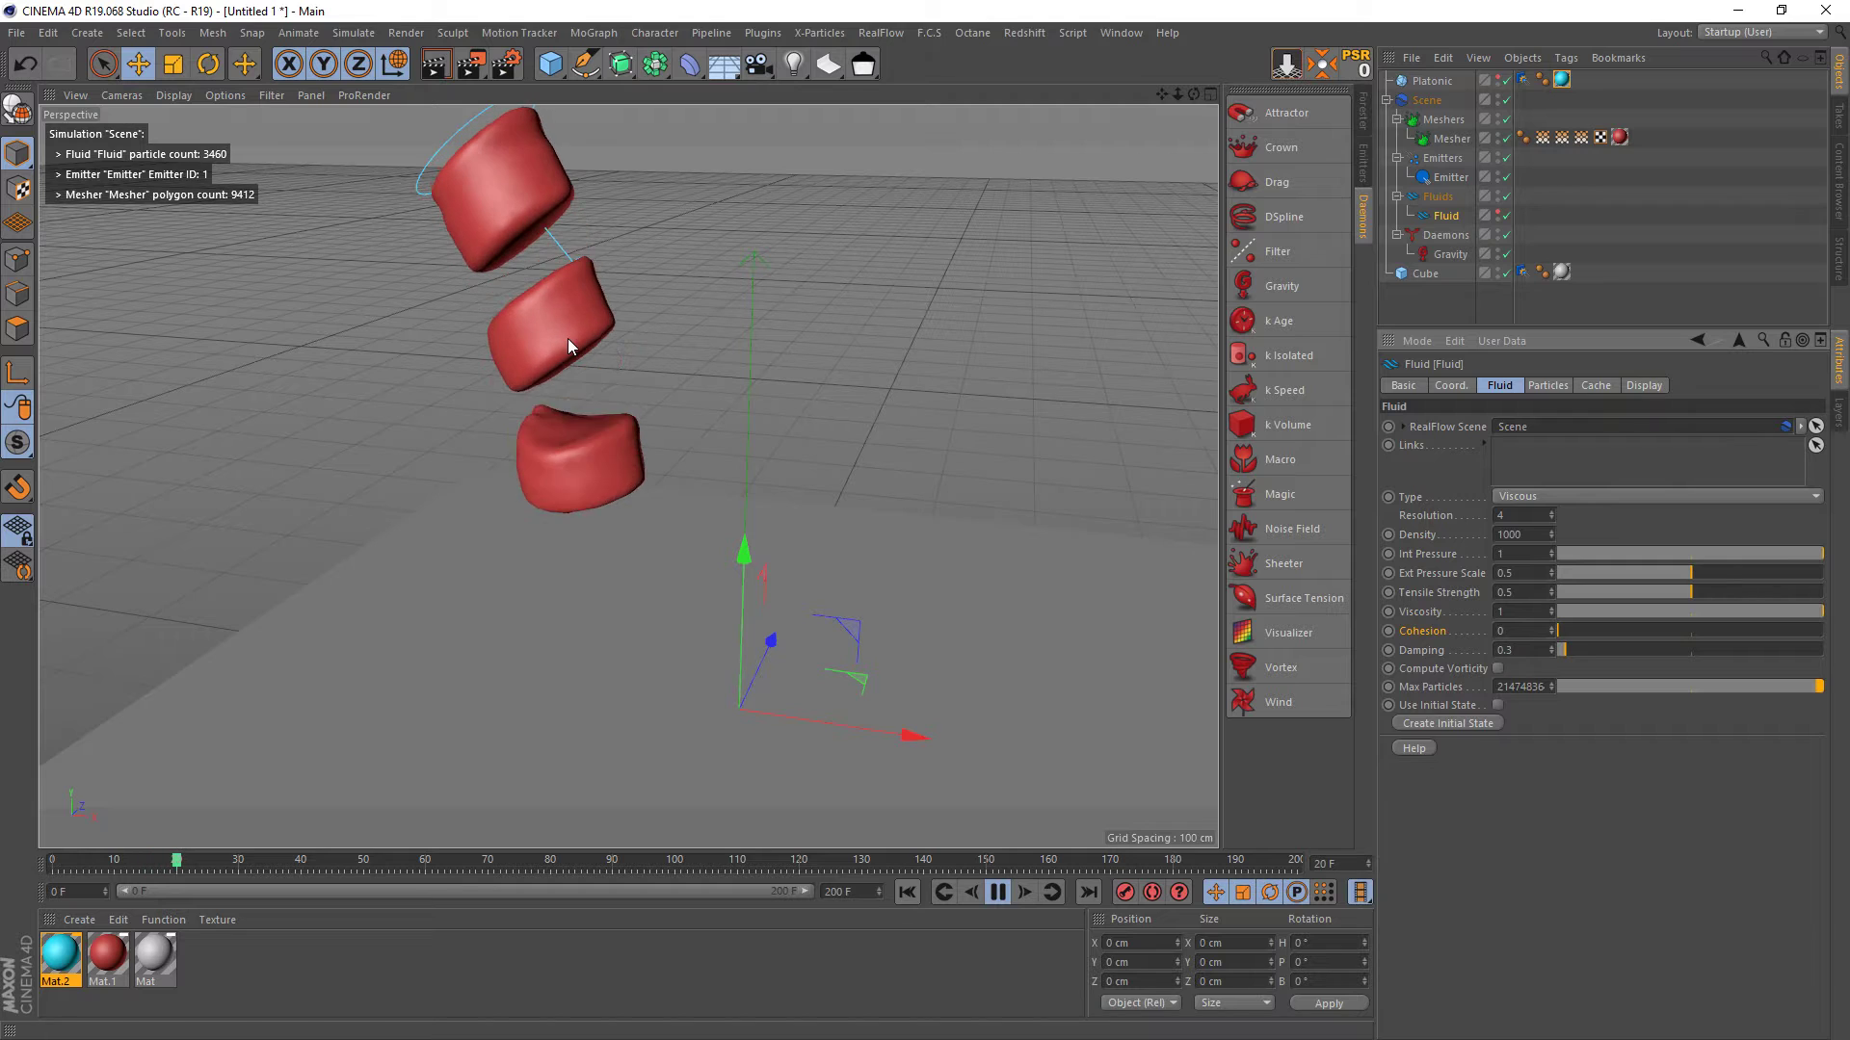
{"action": "left_click_drag", "start_coordinate": [1579, 631], "coordinate": [1835, 636]}
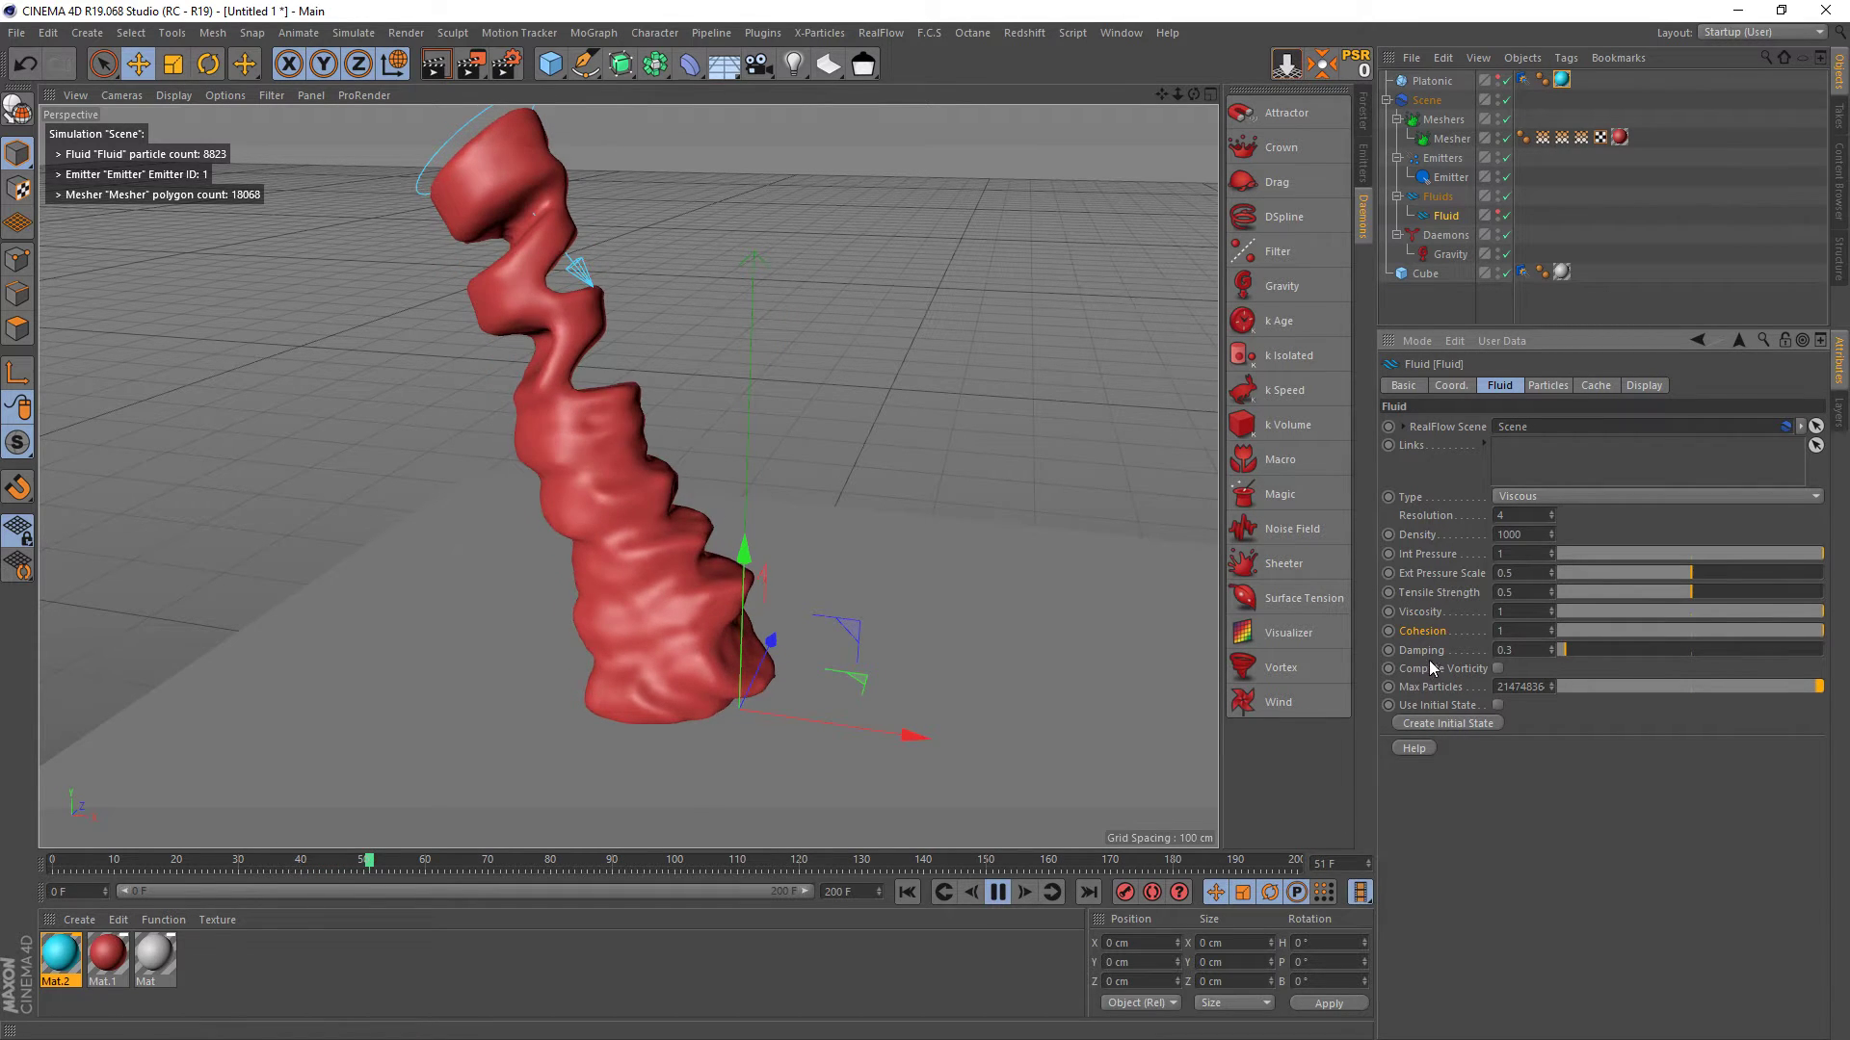
{"action": "left_click", "coordinate": [1522, 650]}
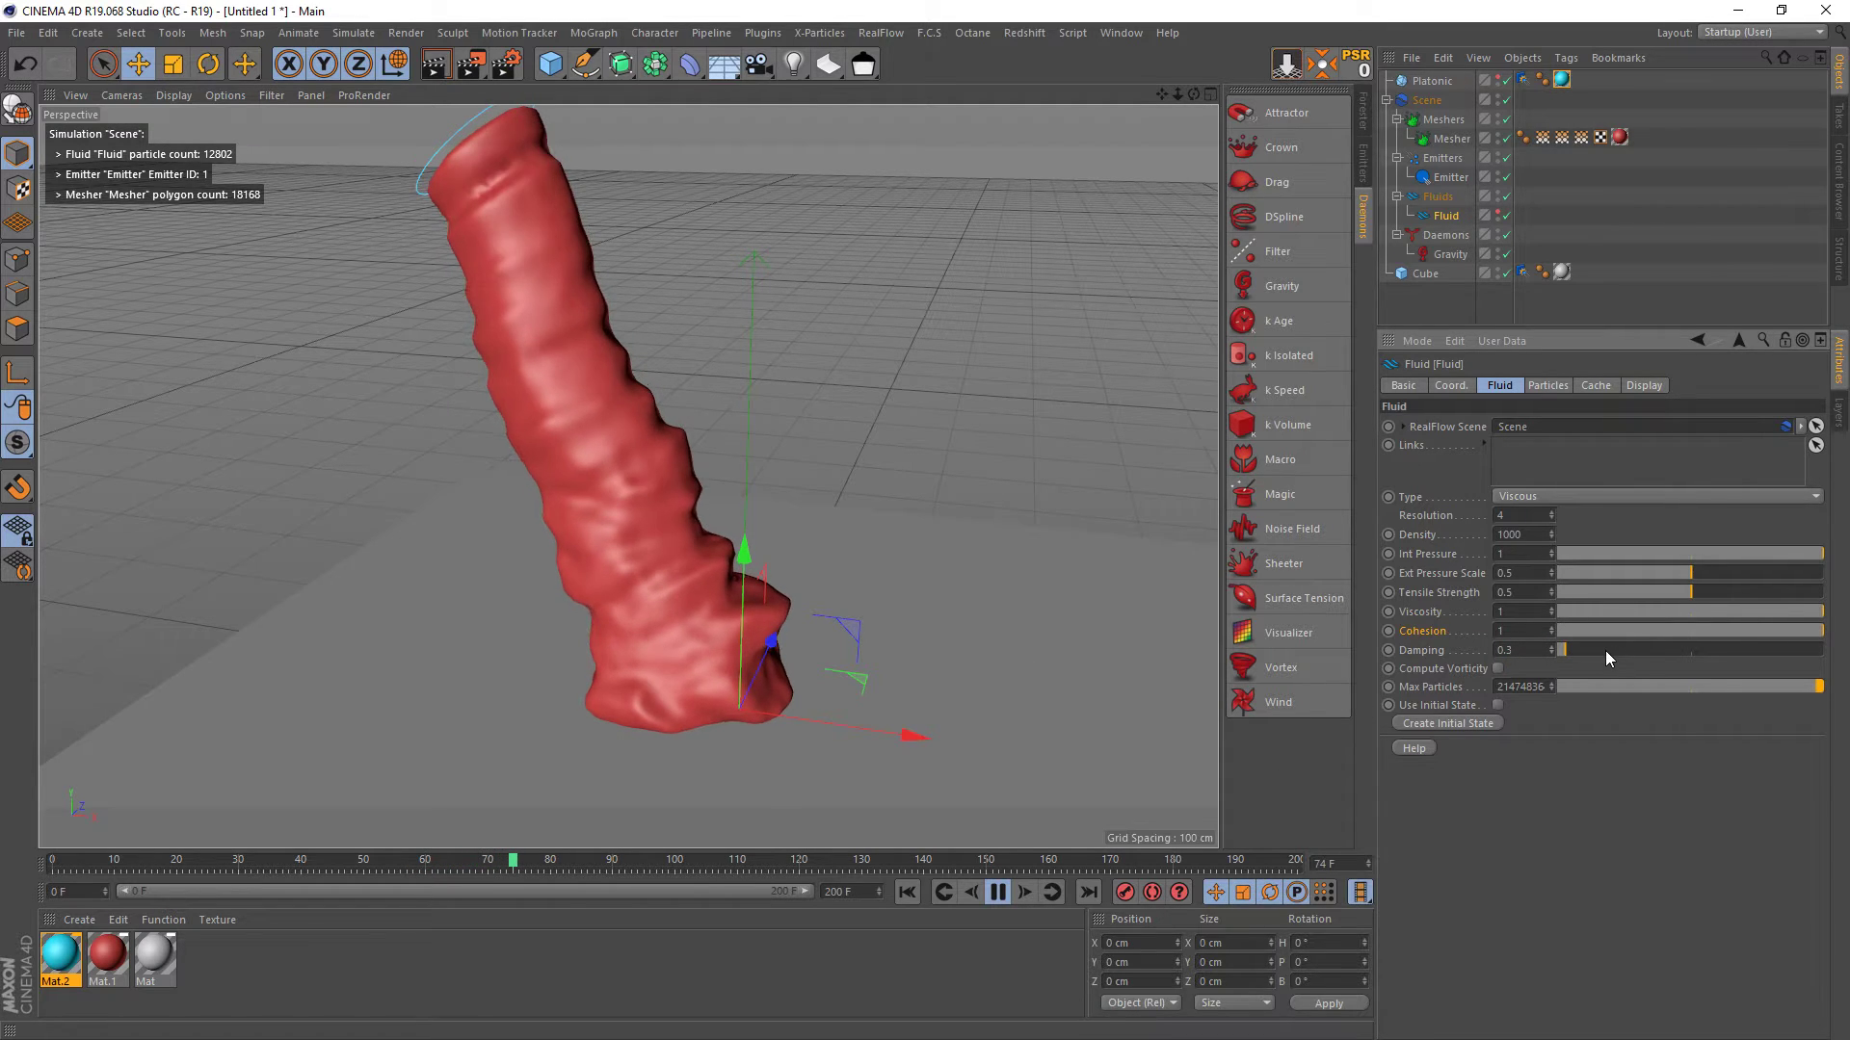
{"action": "left_click_drag", "start_coordinate": [1634, 650], "coordinate": [1753, 651]}
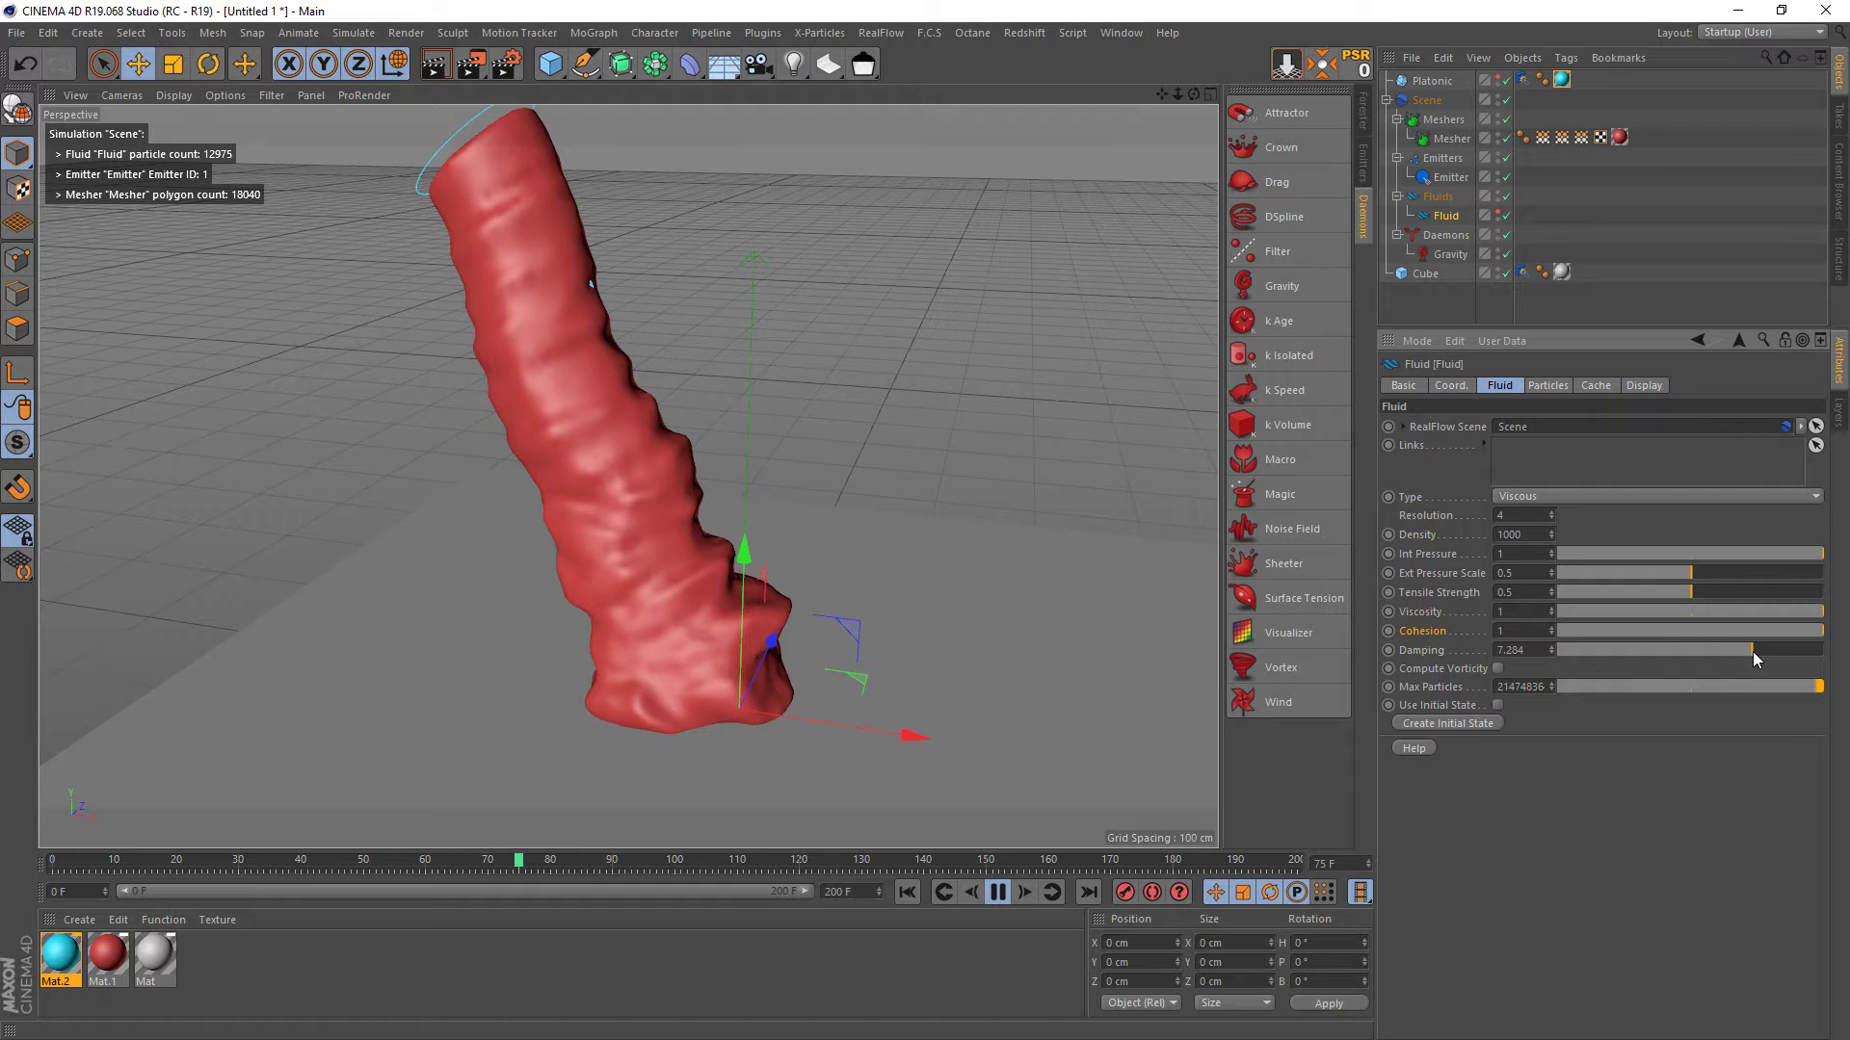
{"action": "left_click", "coordinate": [910, 892]}
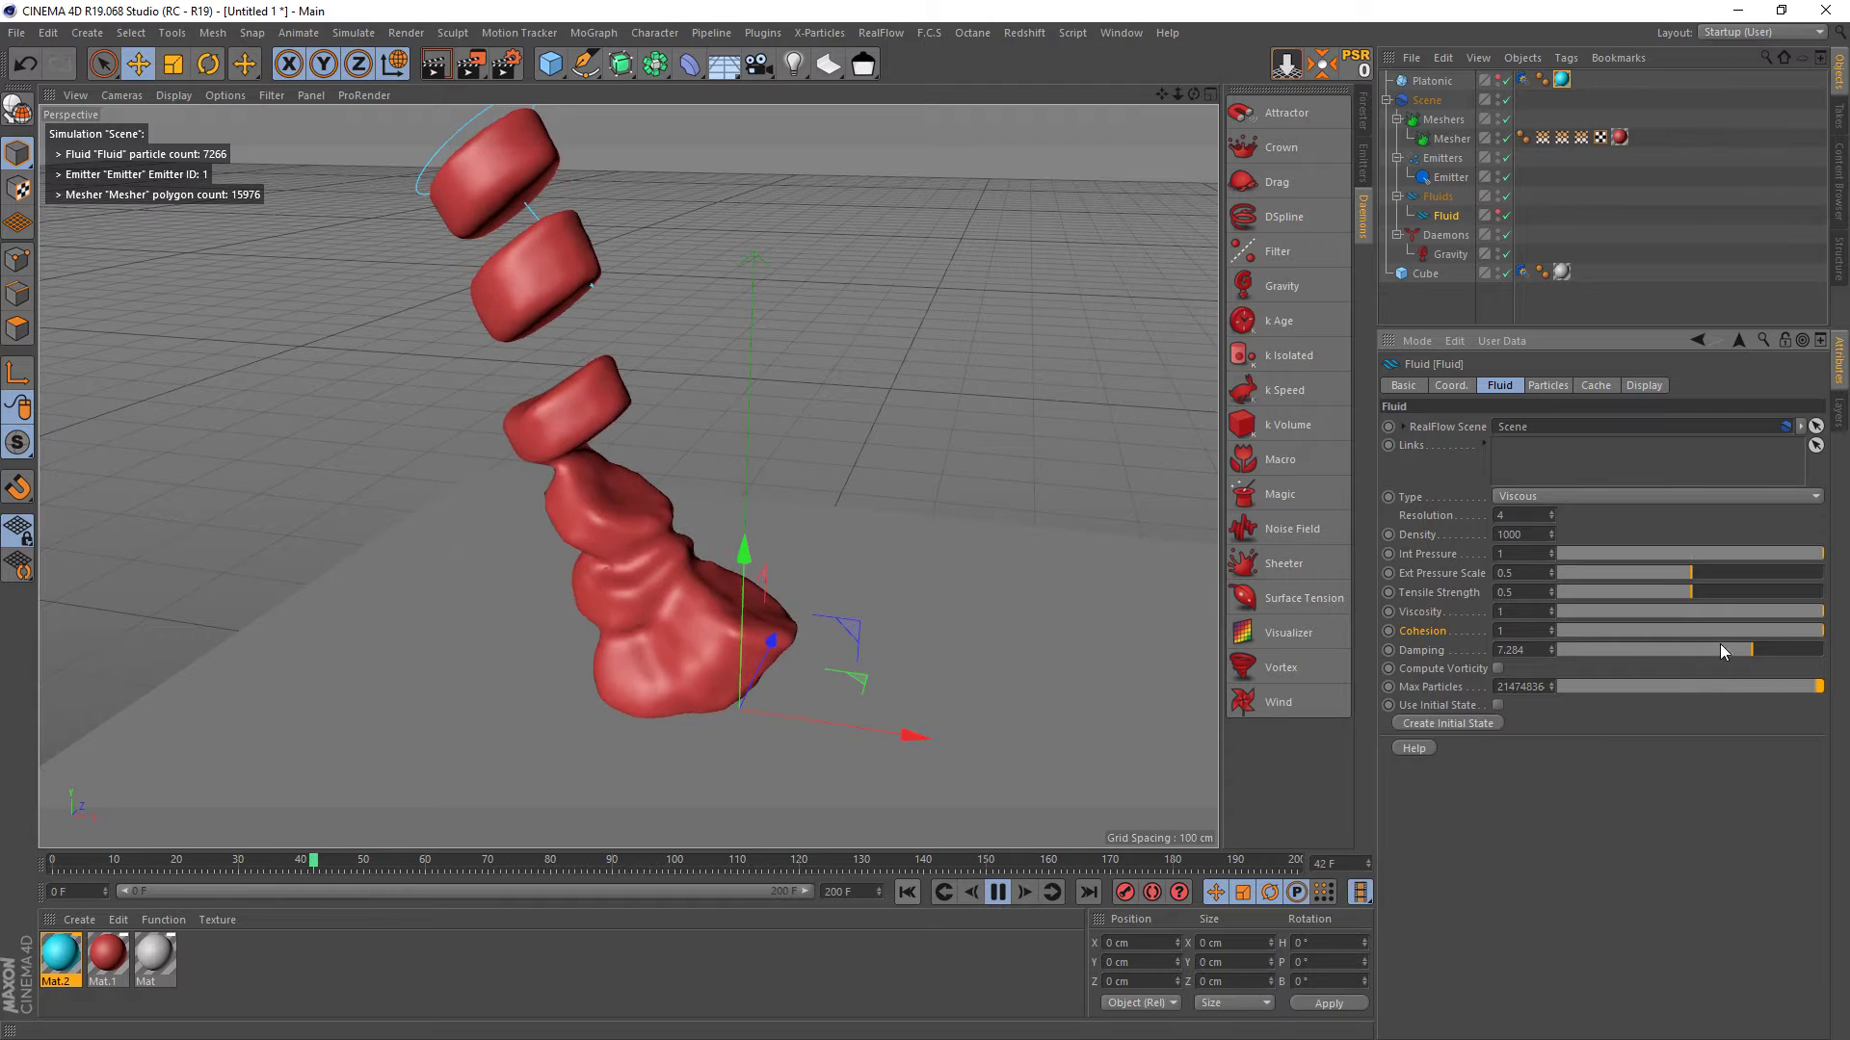
{"action": "left_click_drag", "start_coordinate": [1722, 650], "coordinate": [1835, 651]}
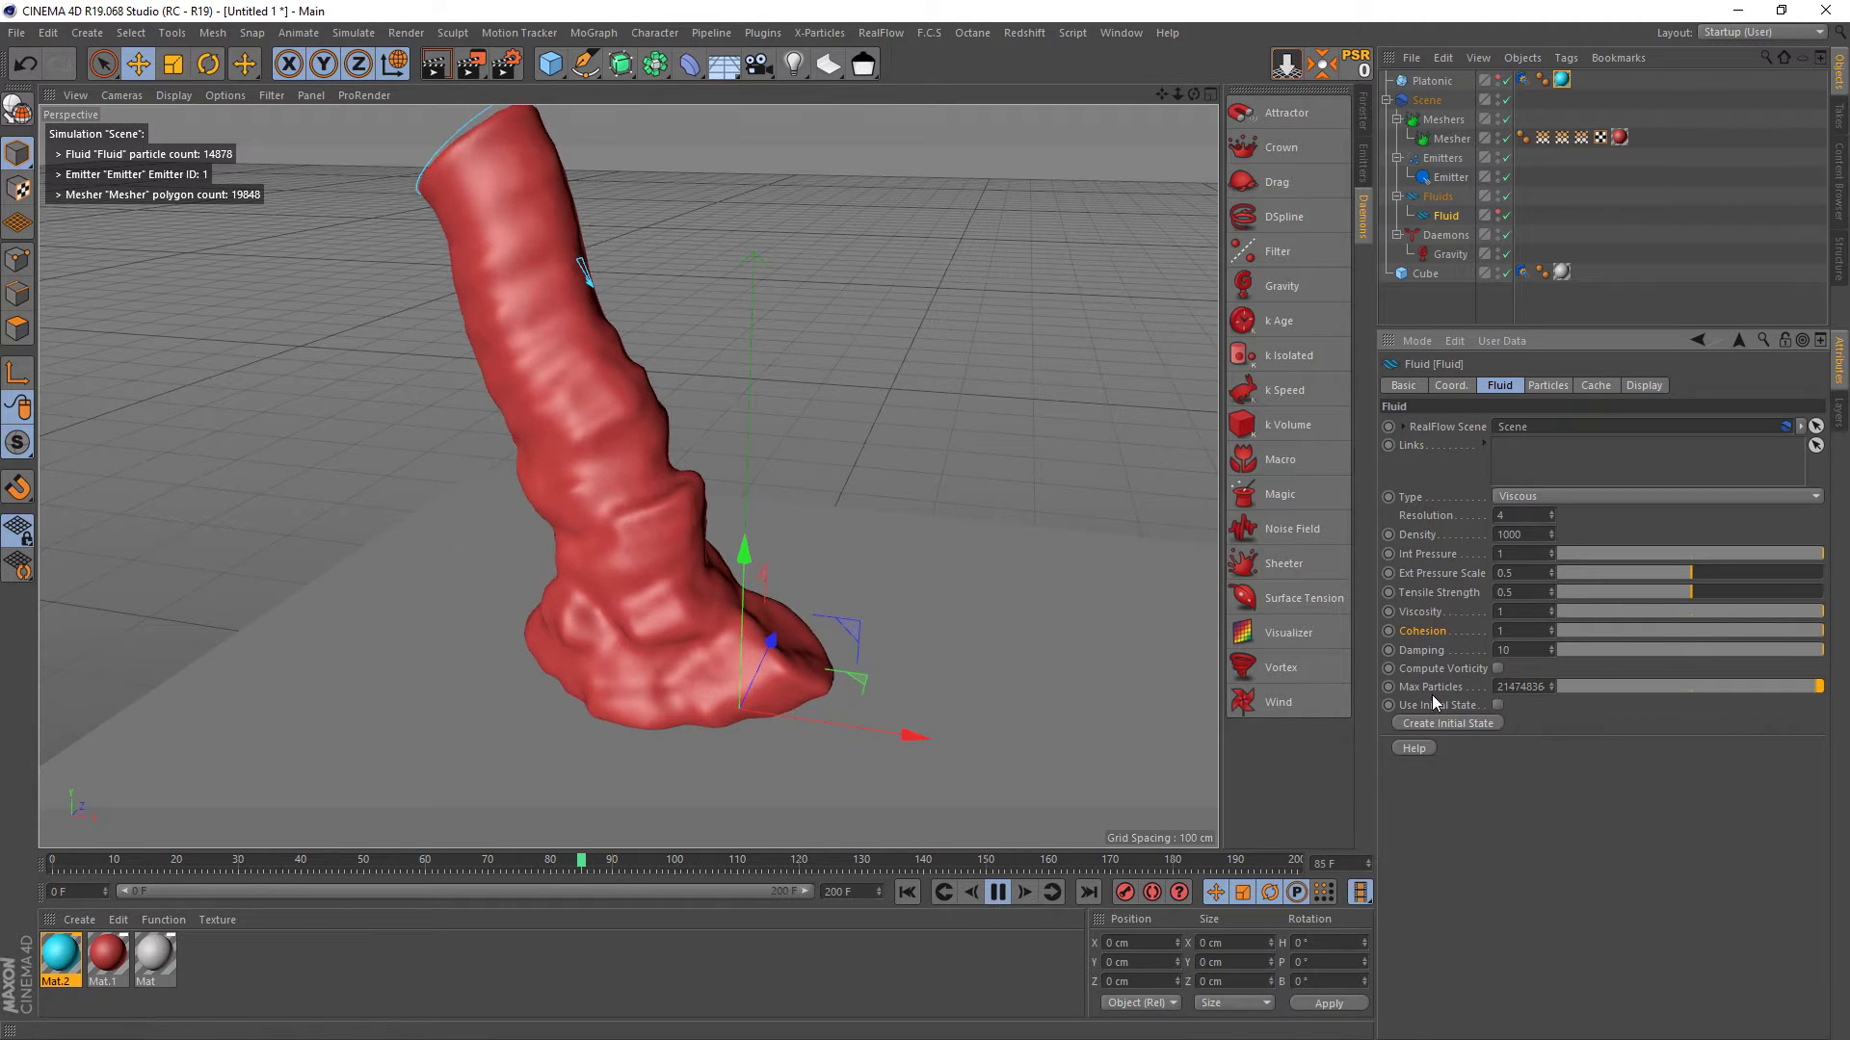
- Change the fluid type to Viscoelastic and restart the pour from frame 0
{"action": "left_click", "coordinate": [1528, 497]}
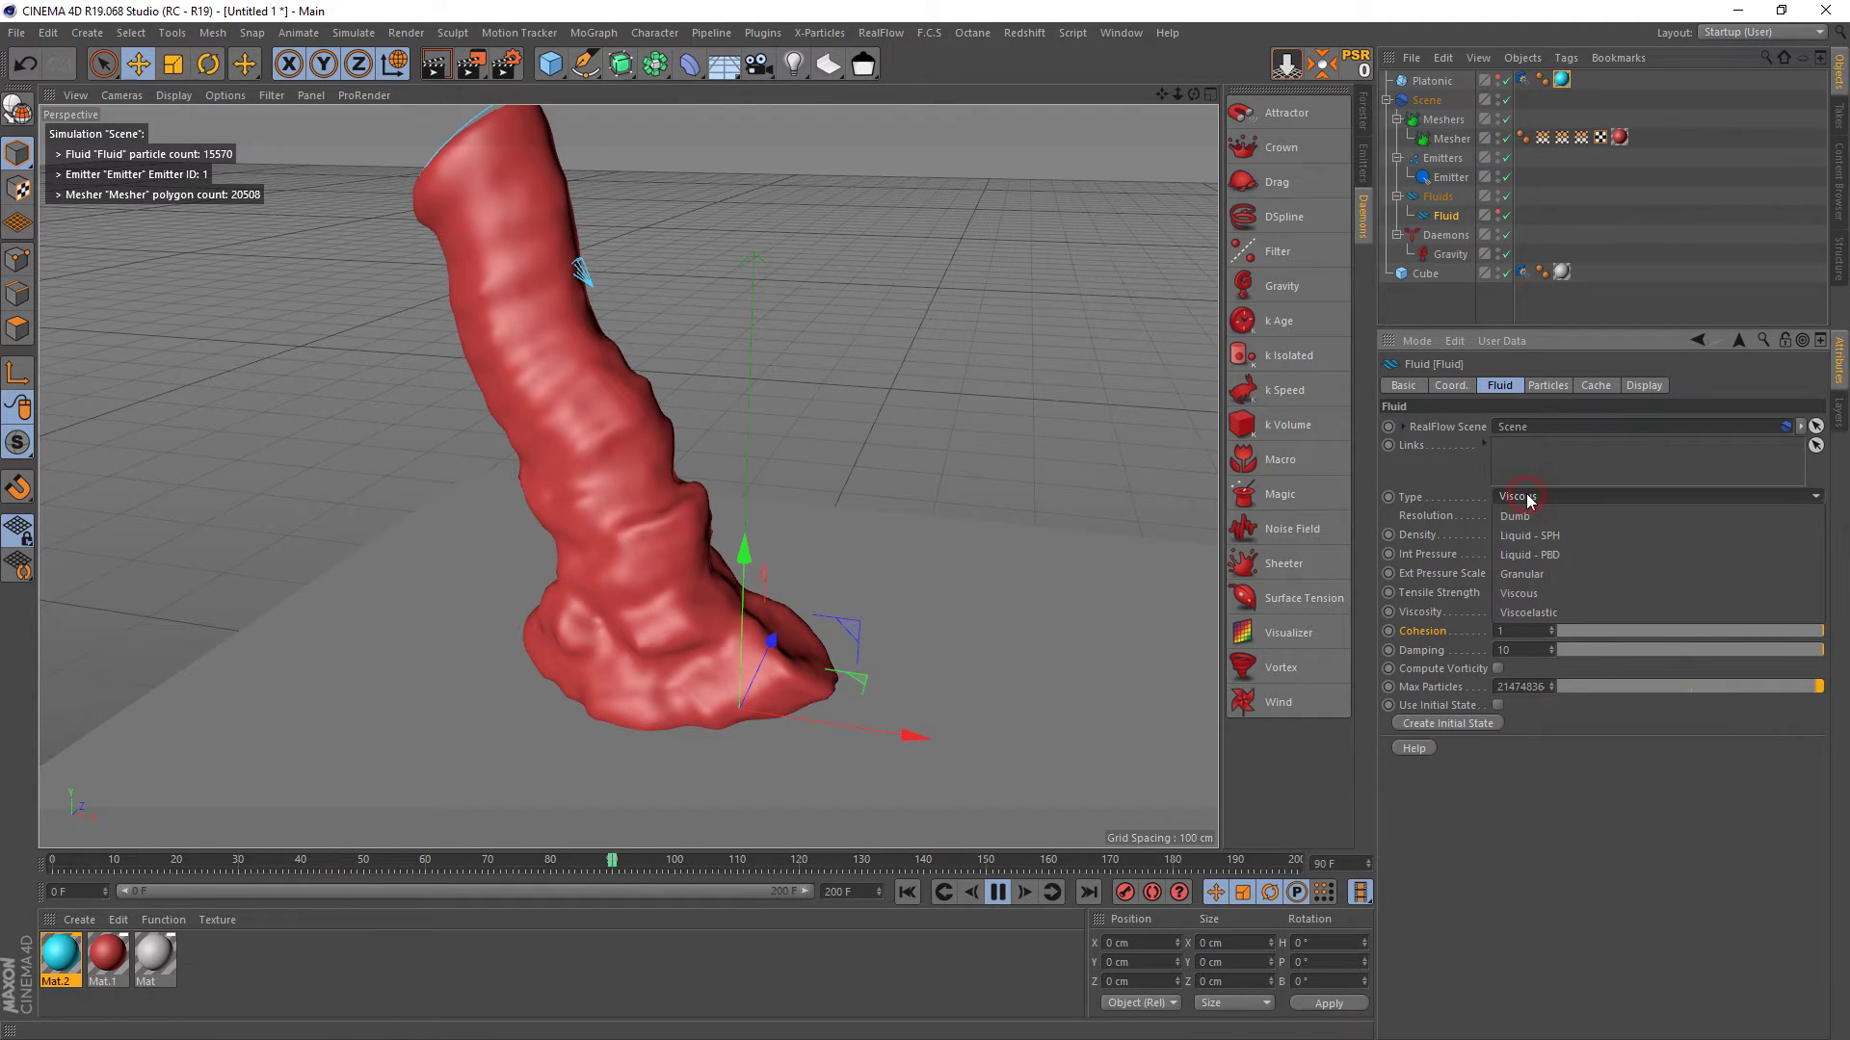
{"action": "left_click", "coordinate": [1553, 614]}
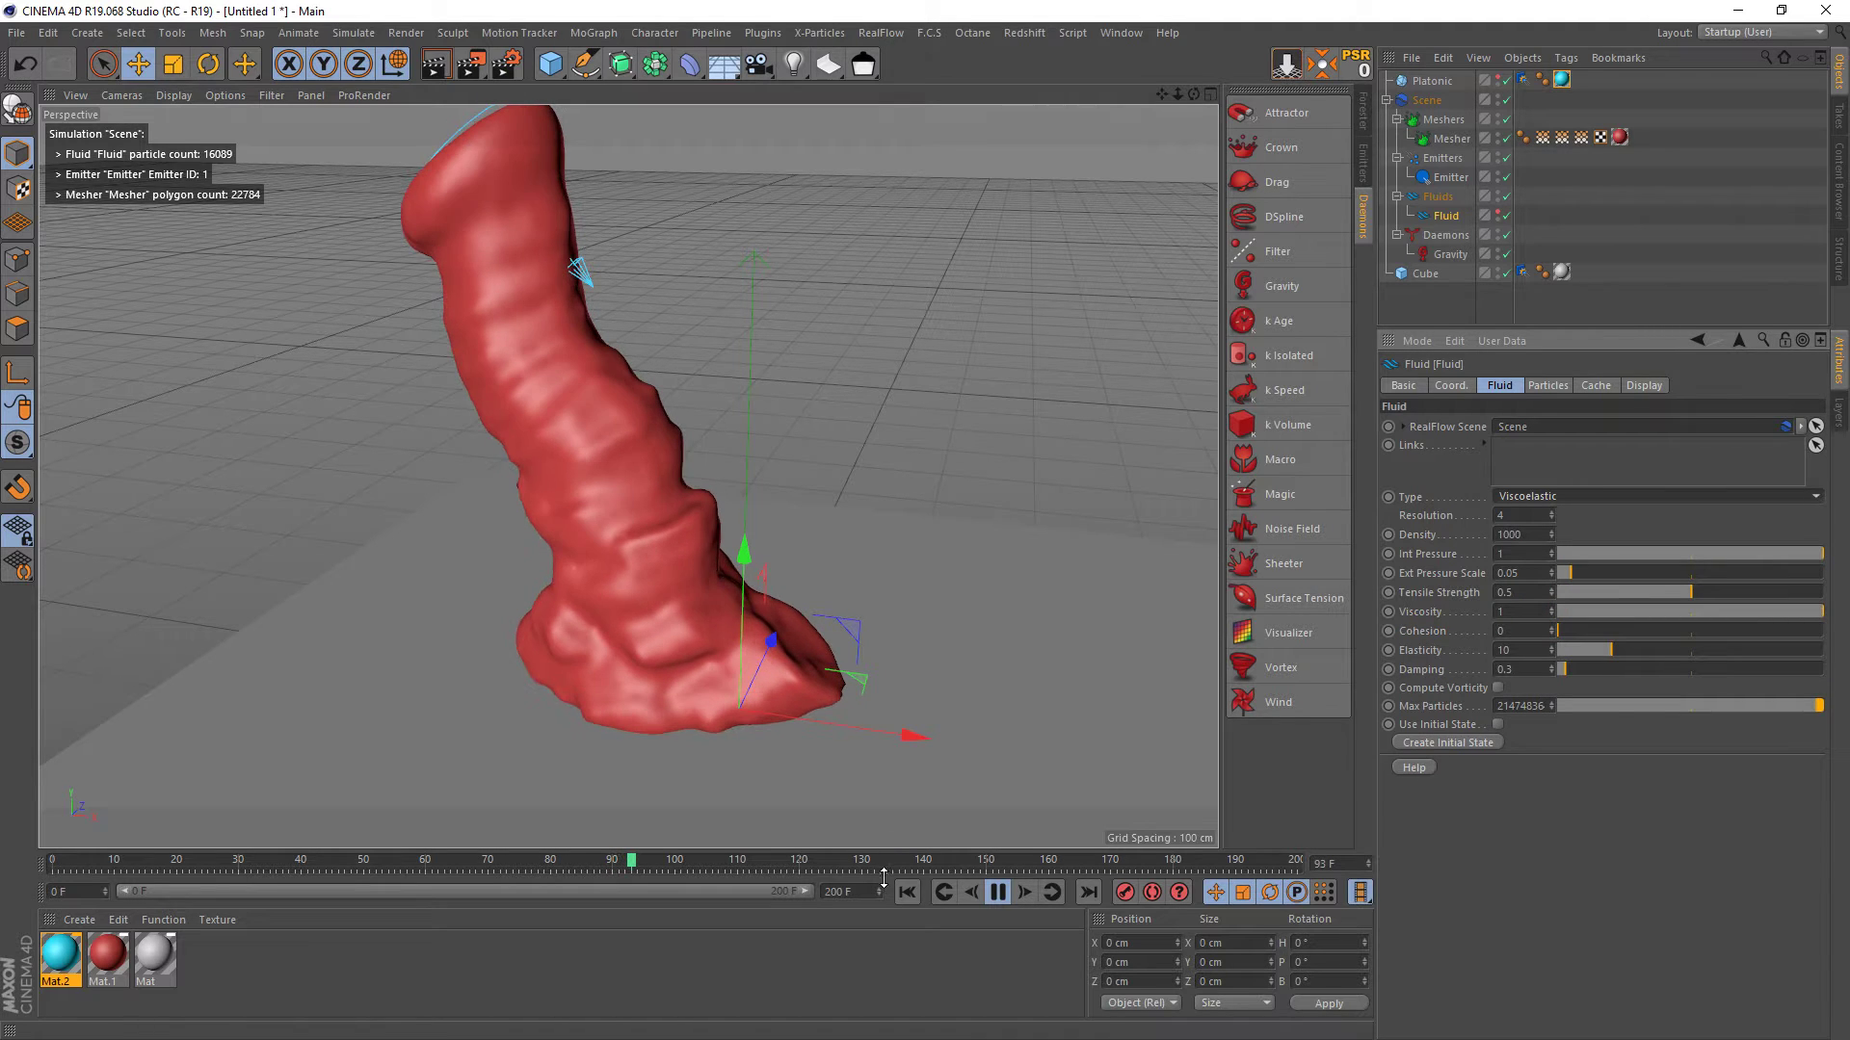
{"action": "left_click", "coordinate": [908, 892]}
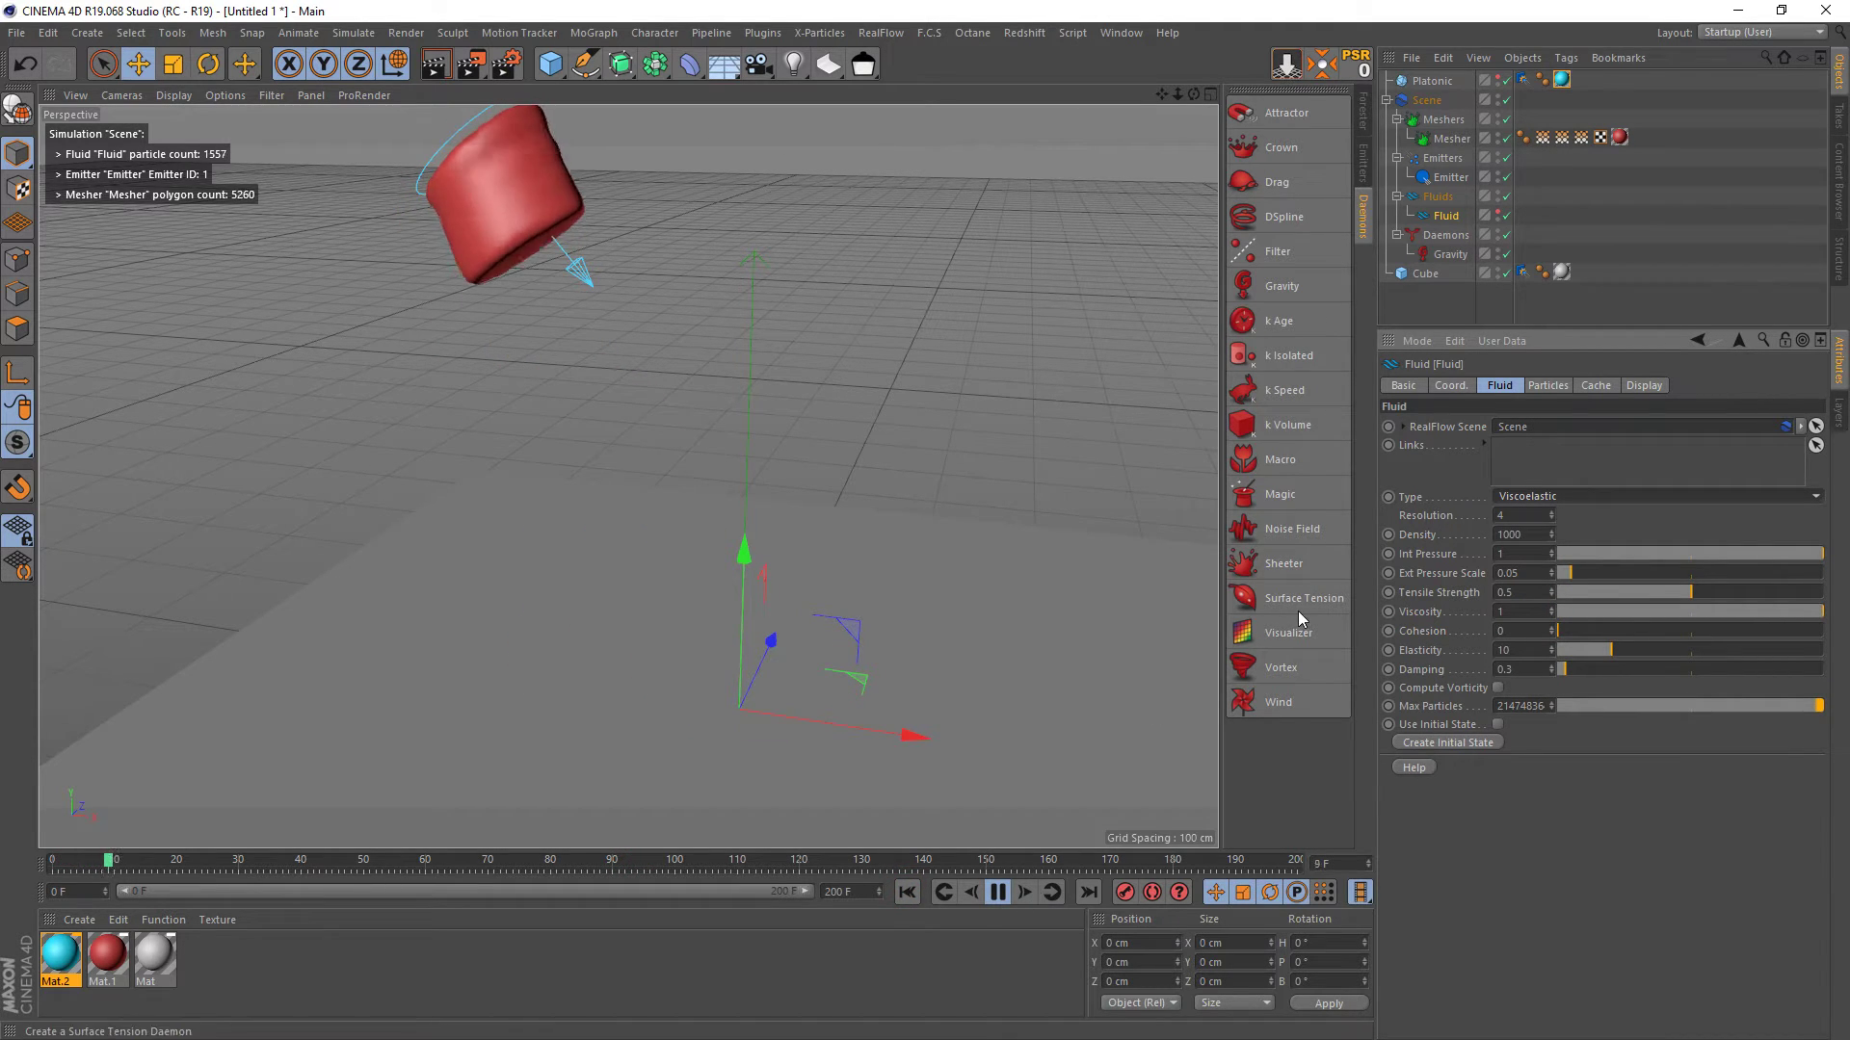
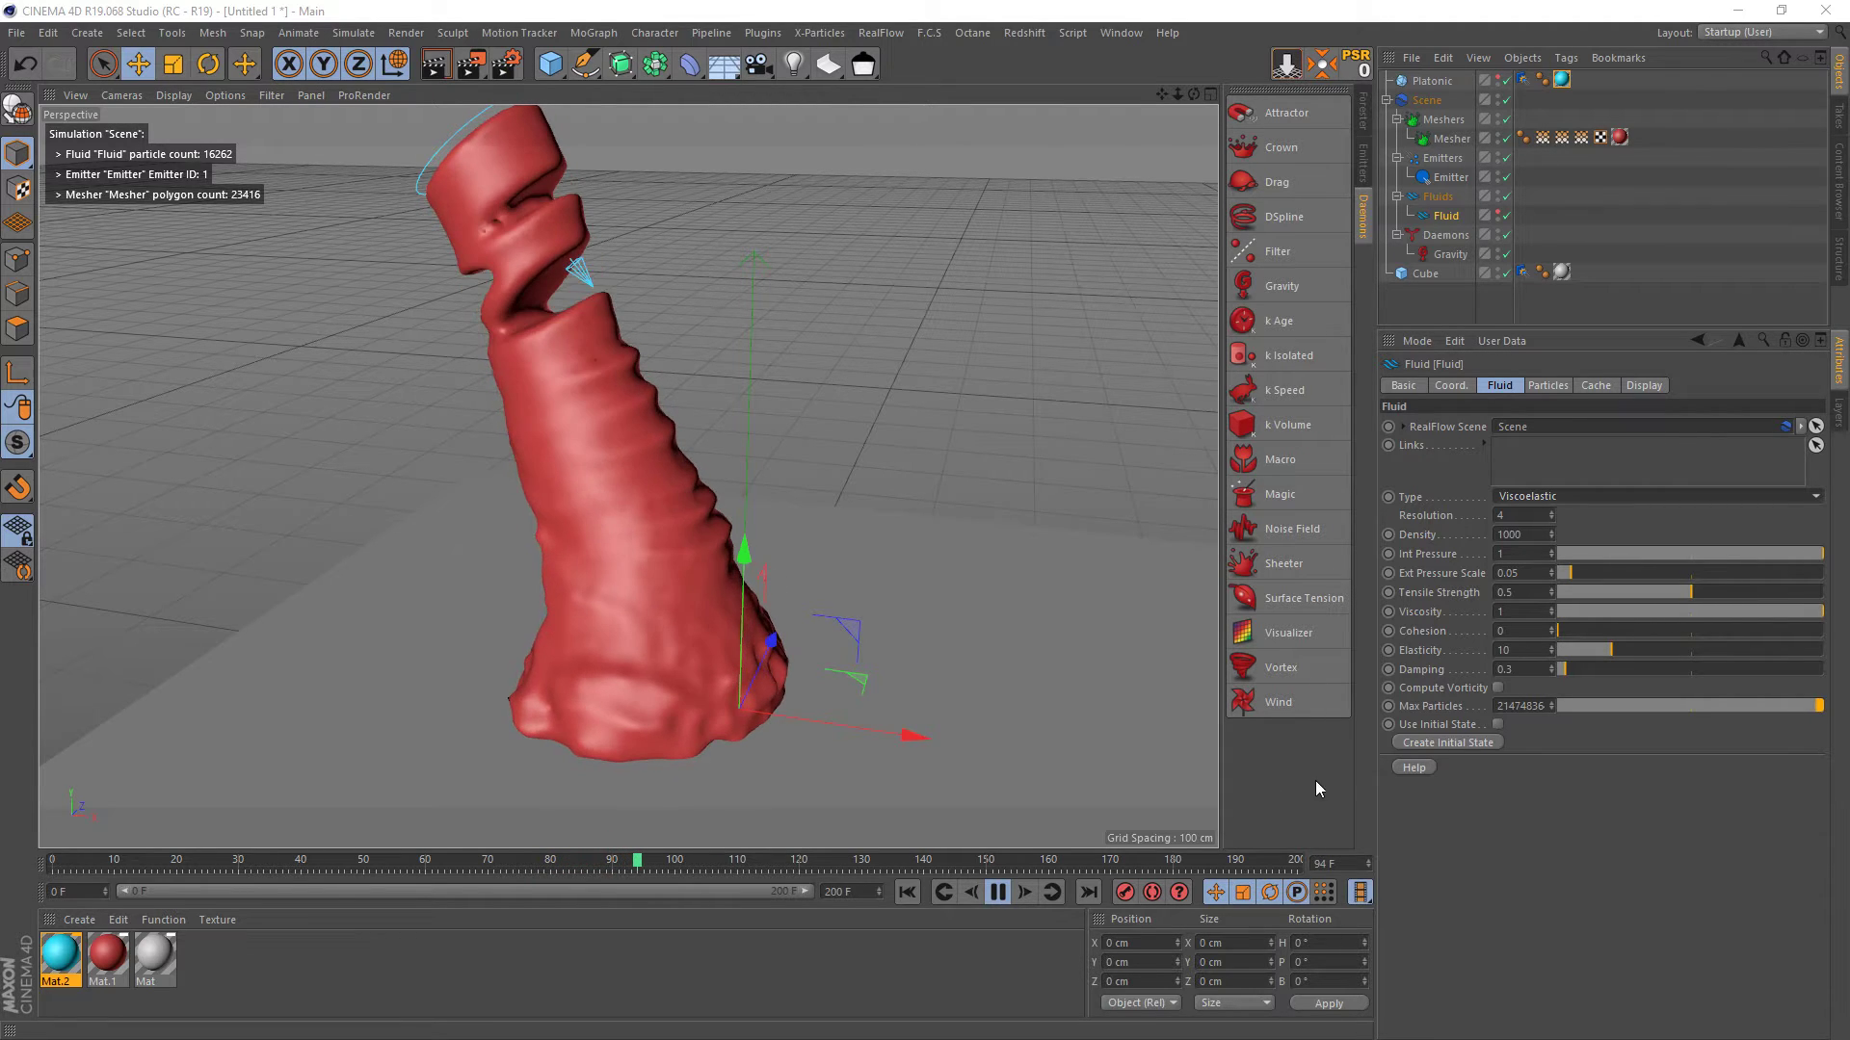
- Raise the viscoelastic fluid's Int Pressure from 1 to 10 and replay it from the first frame
{"action": "left_click", "coordinate": [1523, 556]}
{"action": "type", "text": "0"}
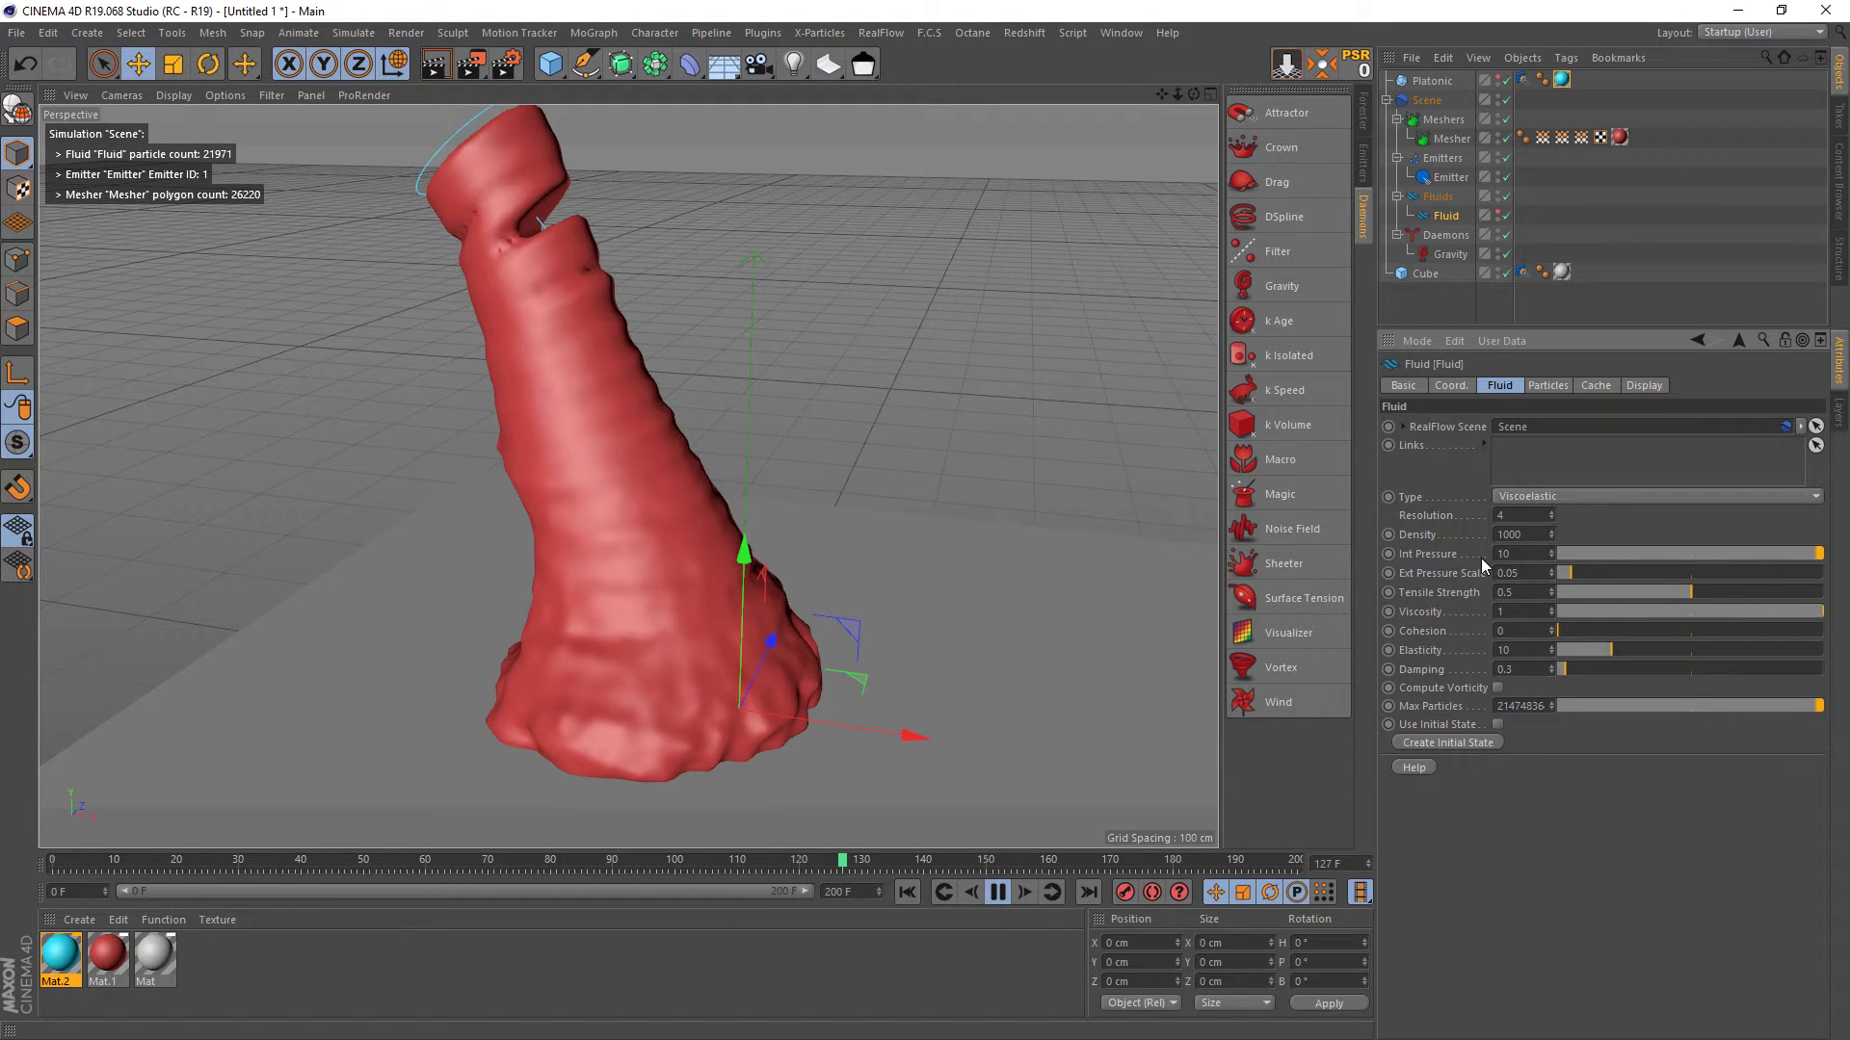
{"action": "left_click", "coordinate": [907, 893]}
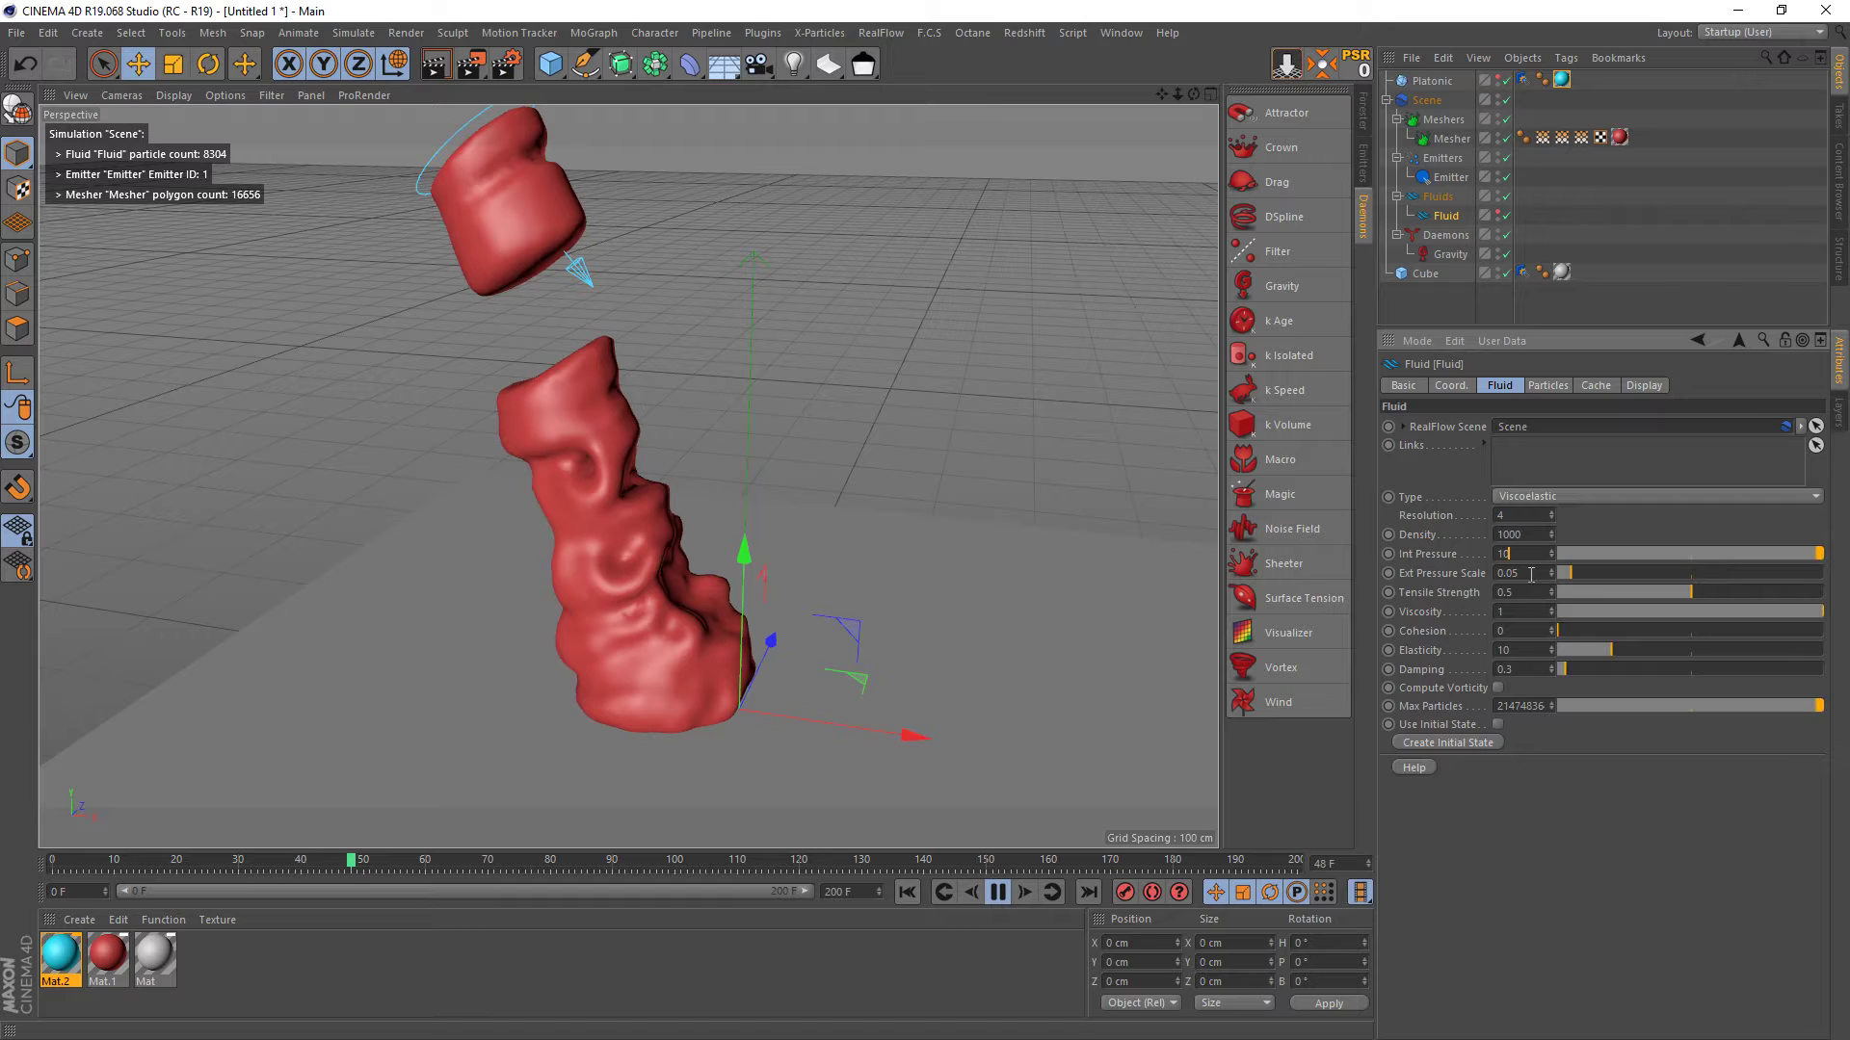
{"action": "left_click", "coordinate": [1519, 612]}
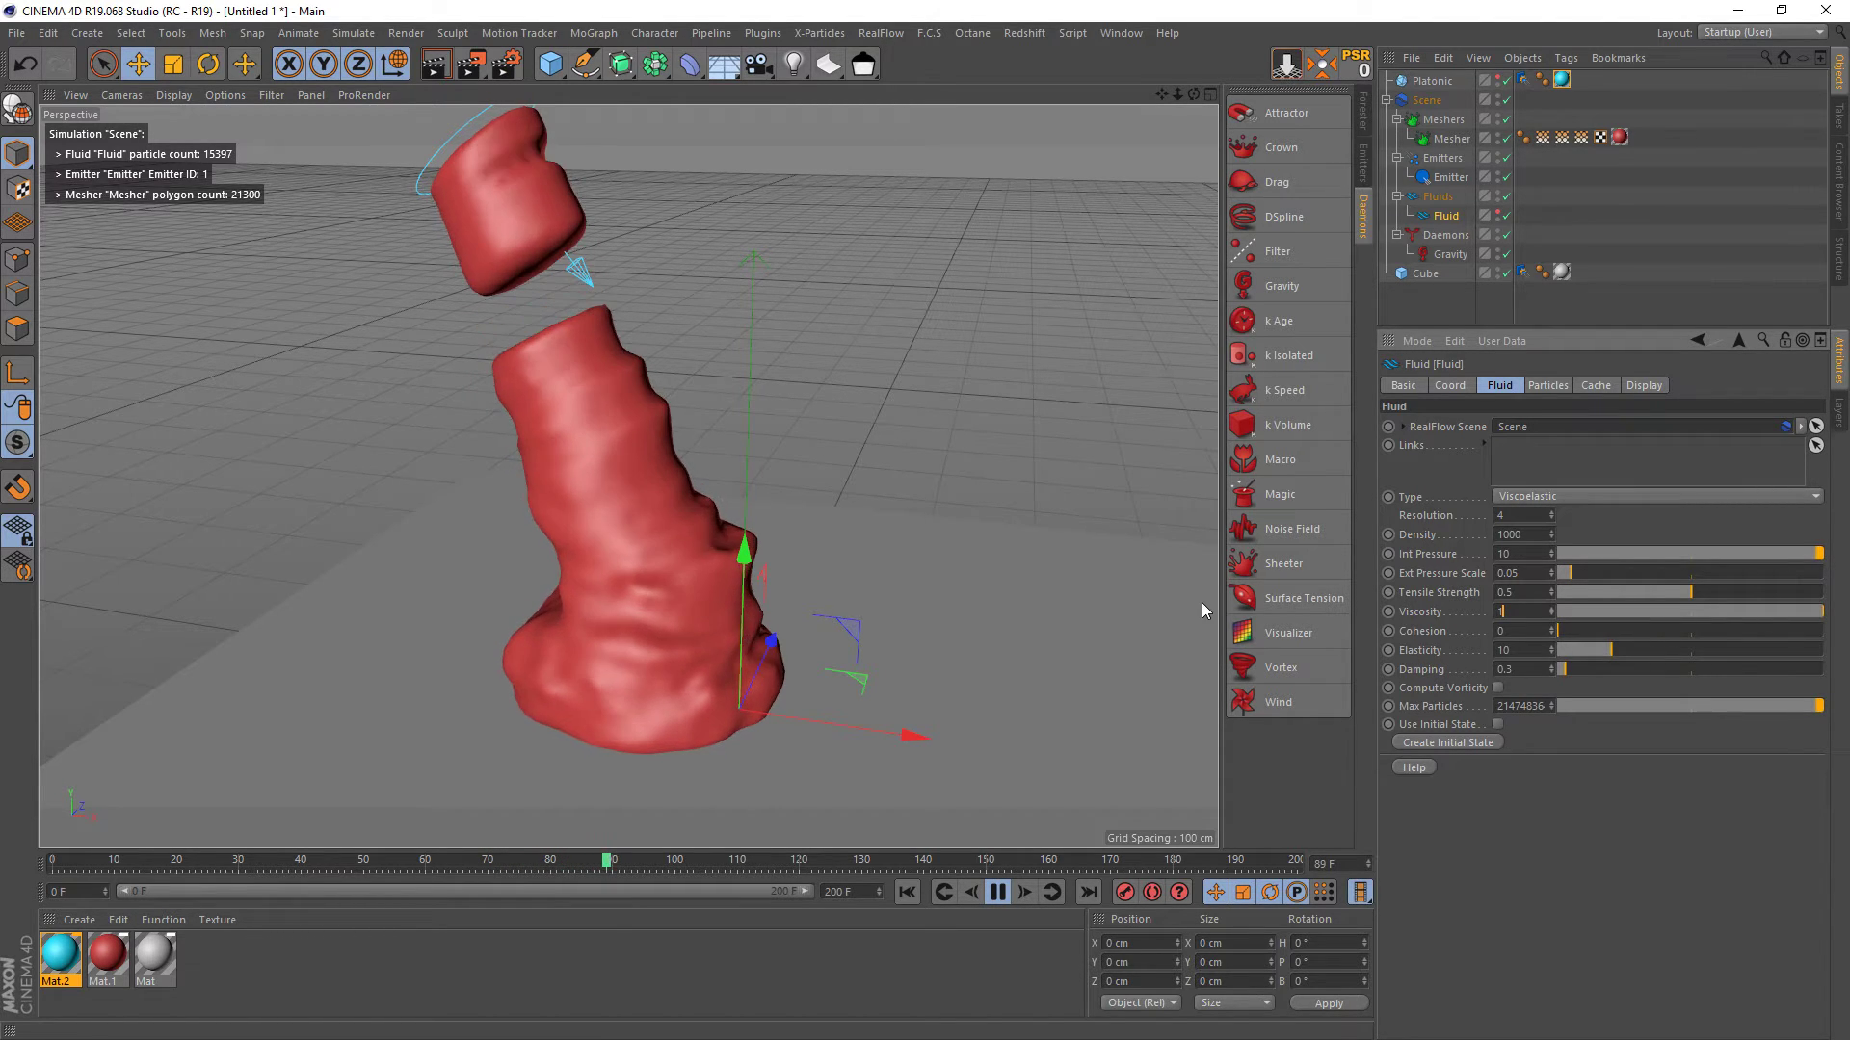
{"action": "left_click", "coordinate": [1551, 387]}
{"action": "left_click", "coordinate": [1504, 390]}
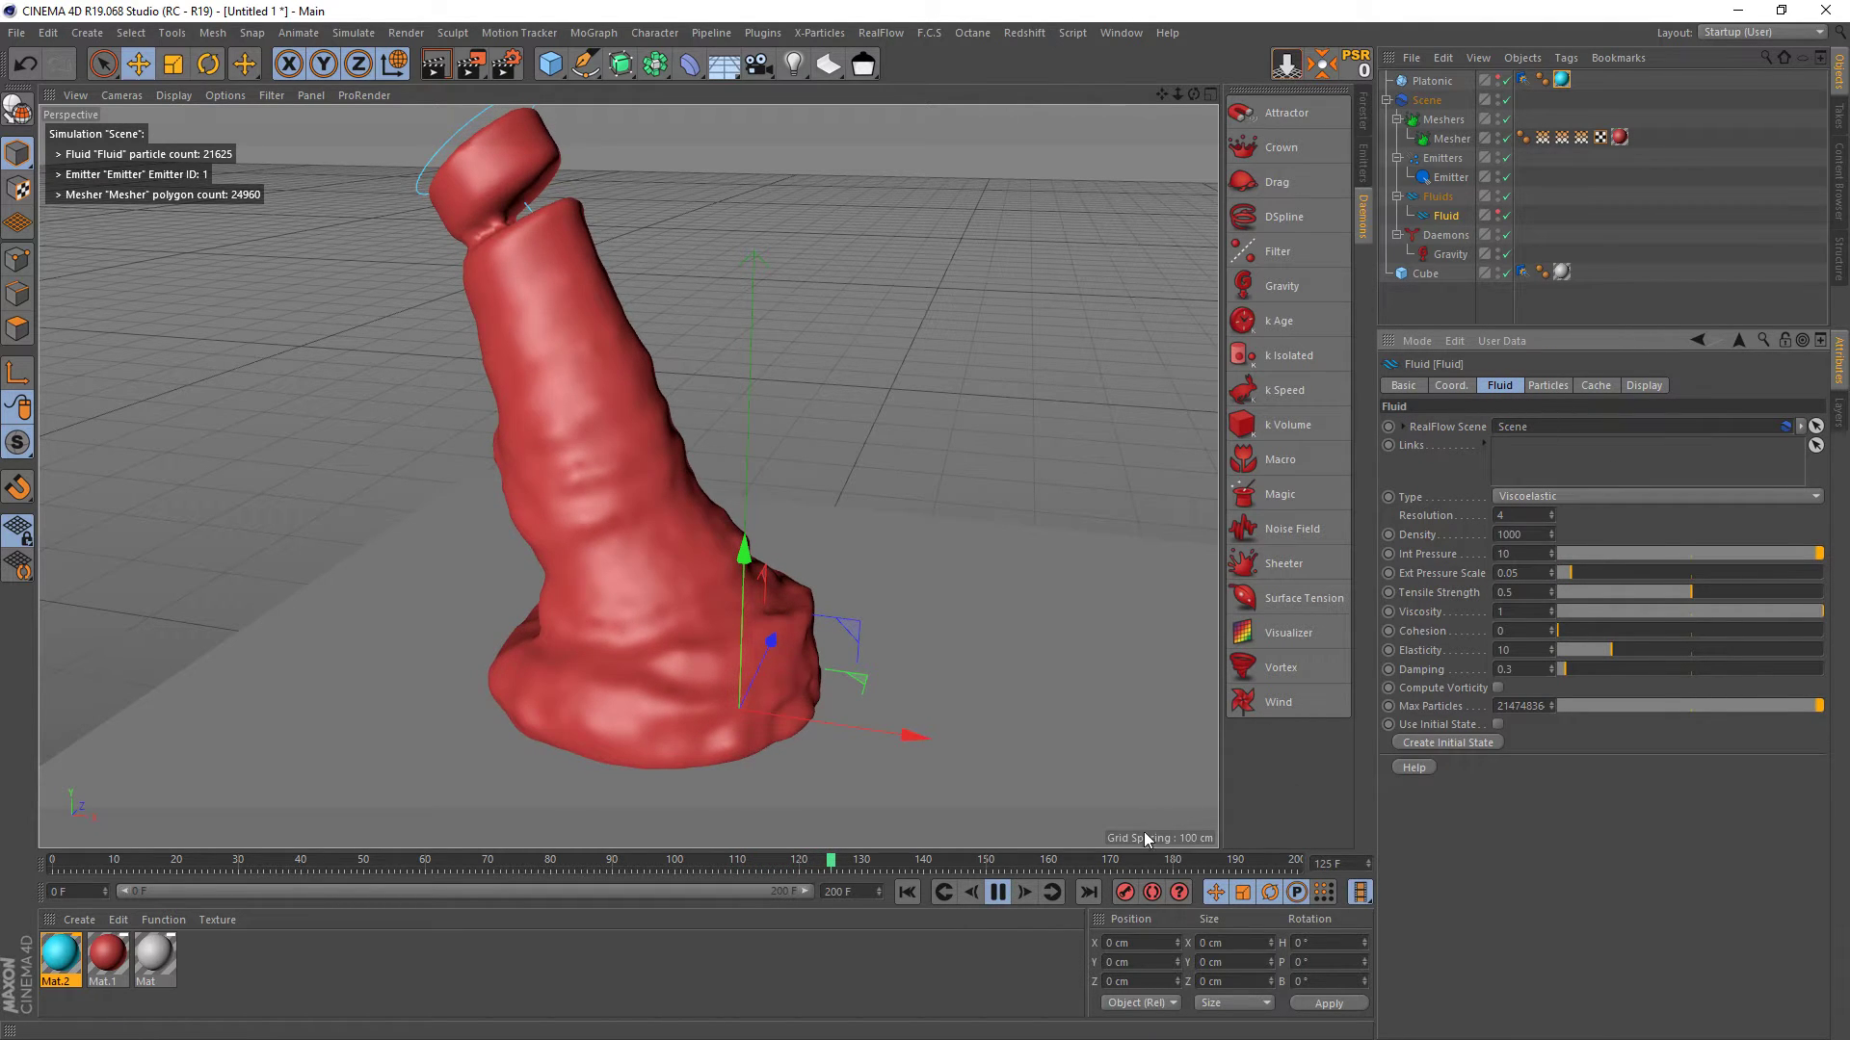
{"action": "left_click", "coordinate": [1524, 497]}
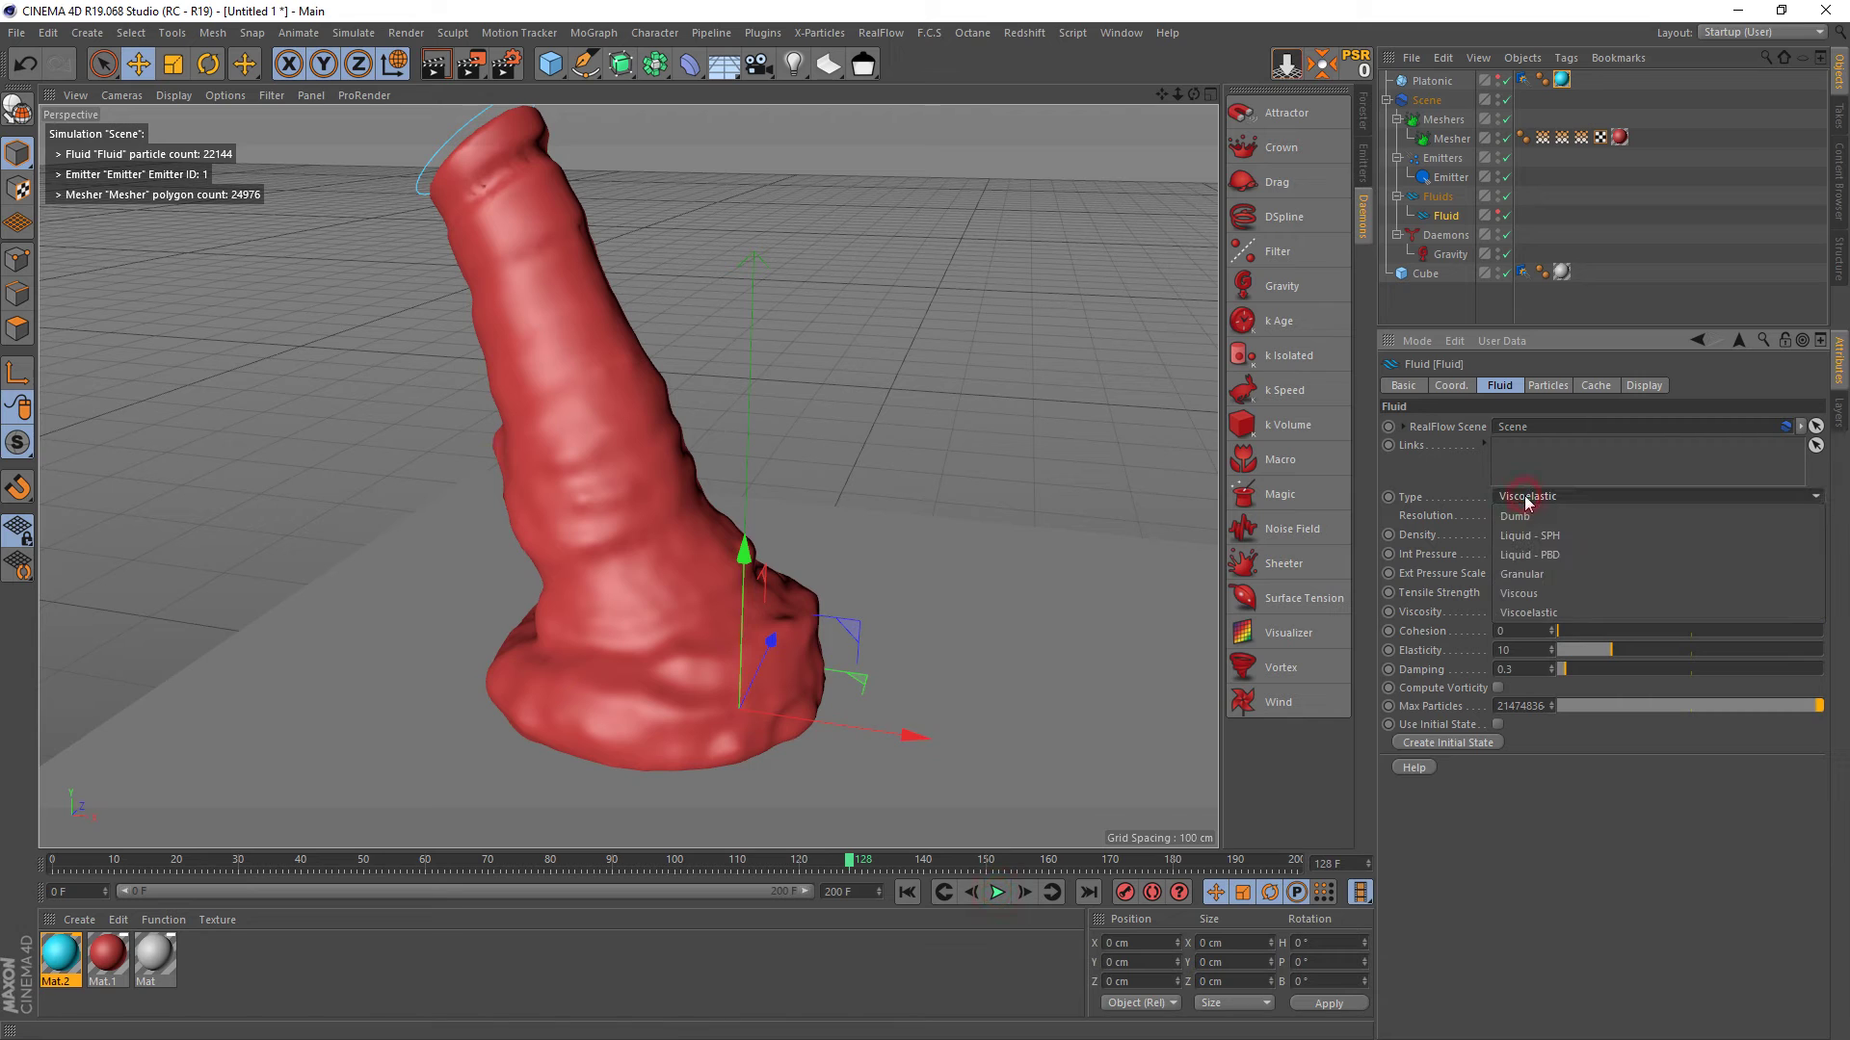
- Switch the fluid Type to Granular, then delete the Mesher to leave raw particles
{"action": "left_click", "coordinate": [1523, 576]}
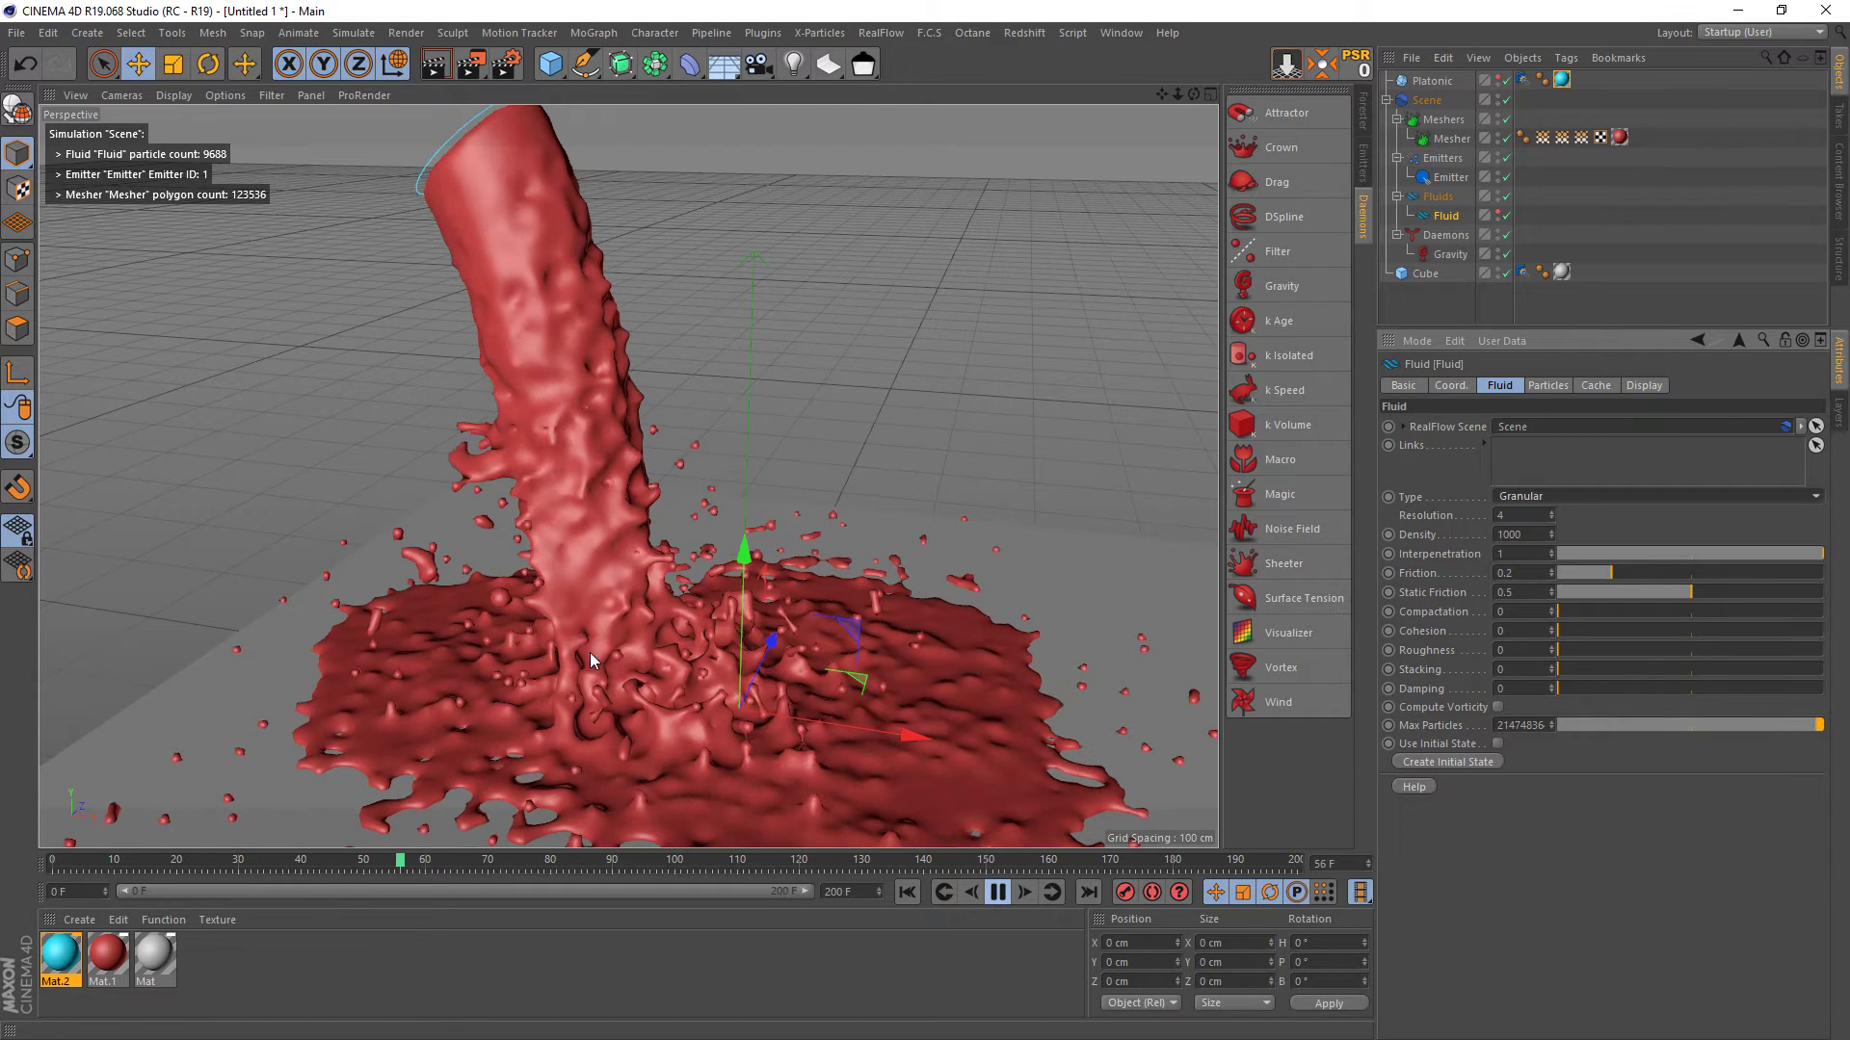
{"action": "left_click", "coordinate": [997, 892]}
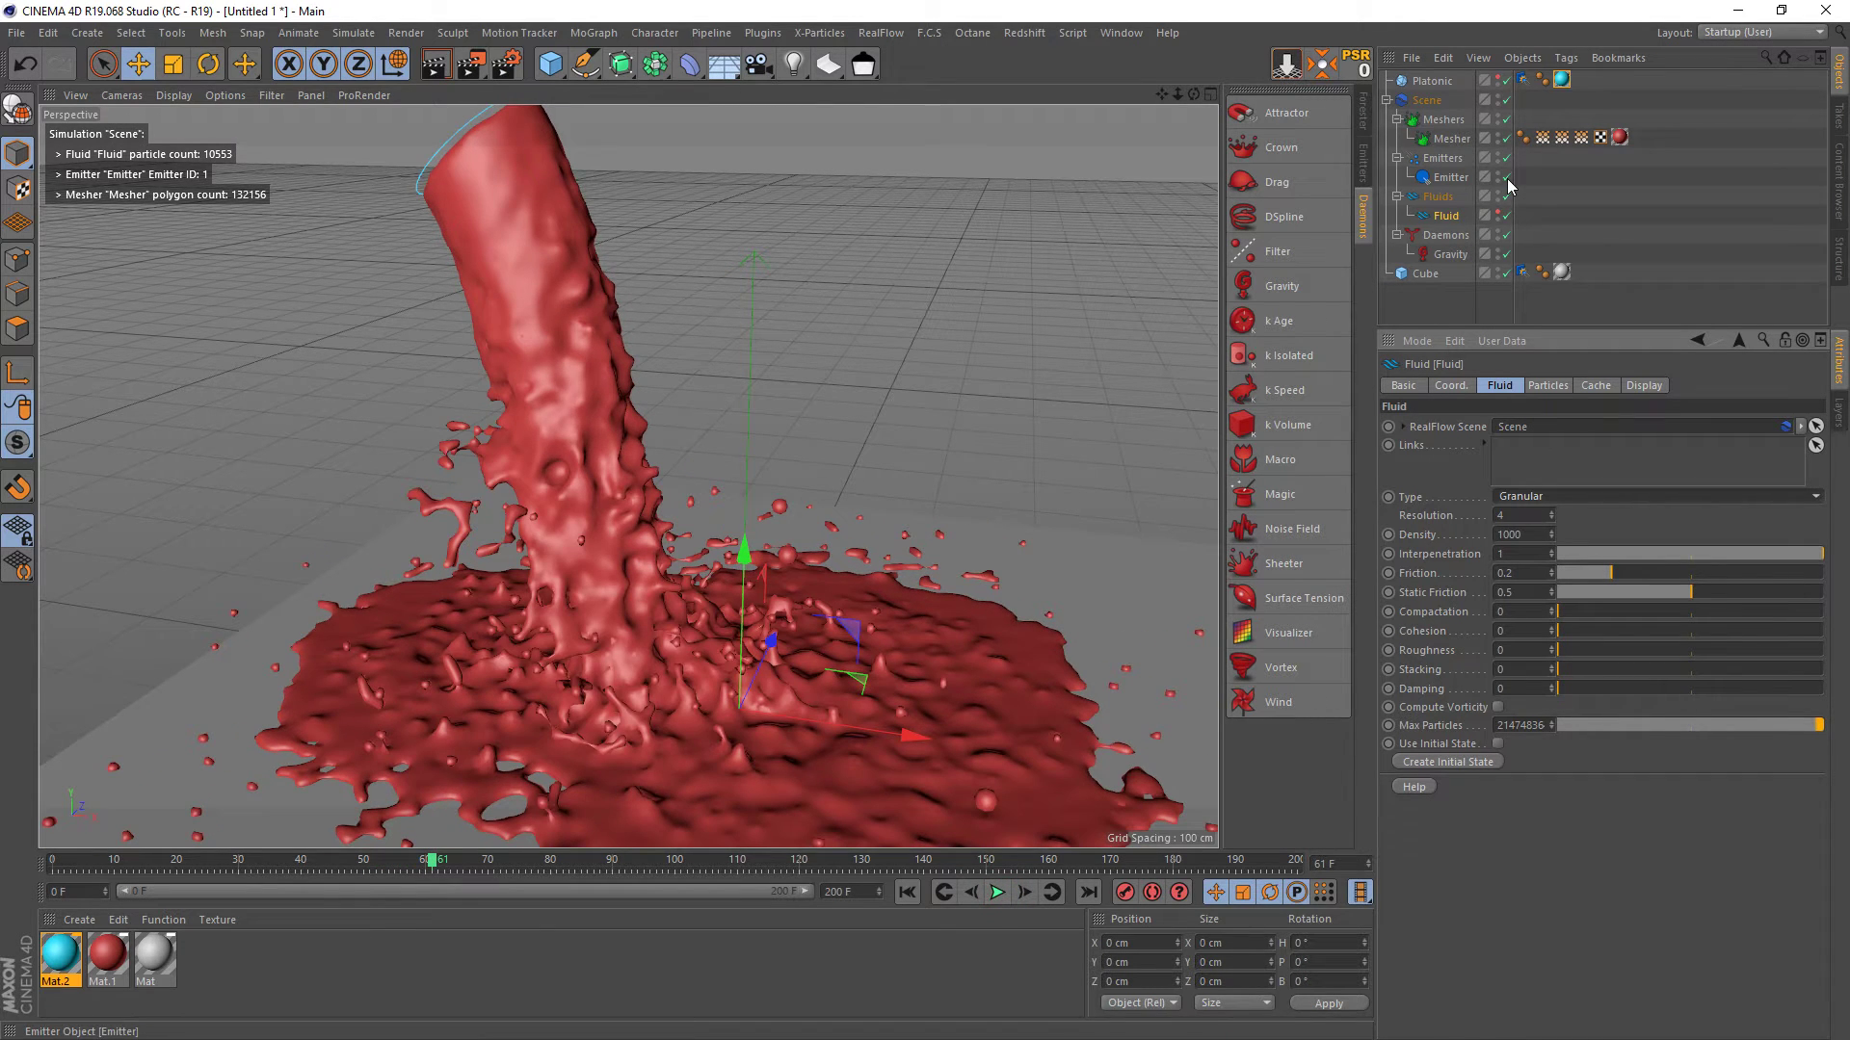
{"action": "left_click", "coordinate": [1453, 141]}
{"action": "key", "text": "Delete"}
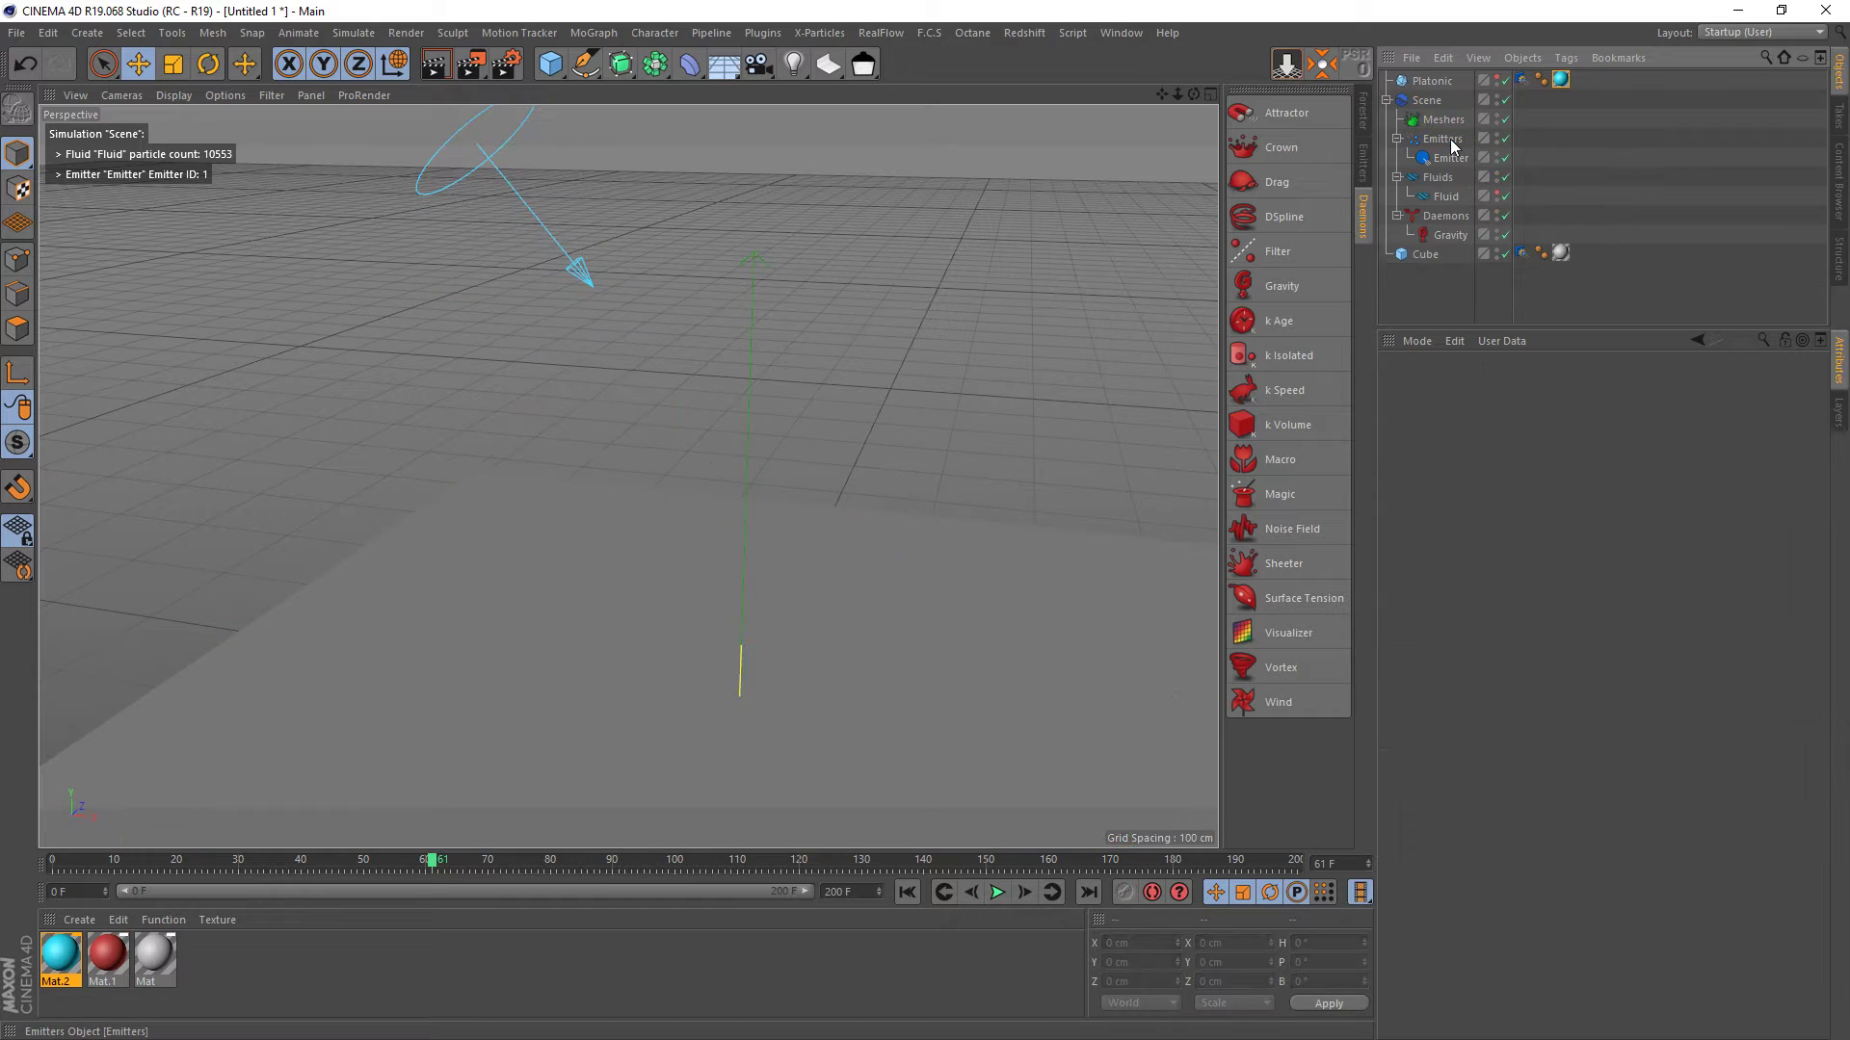
- Pause the pour at frame 67 and add a Sphere raised above the ground
{"action": "left_click", "coordinate": [906, 892]}
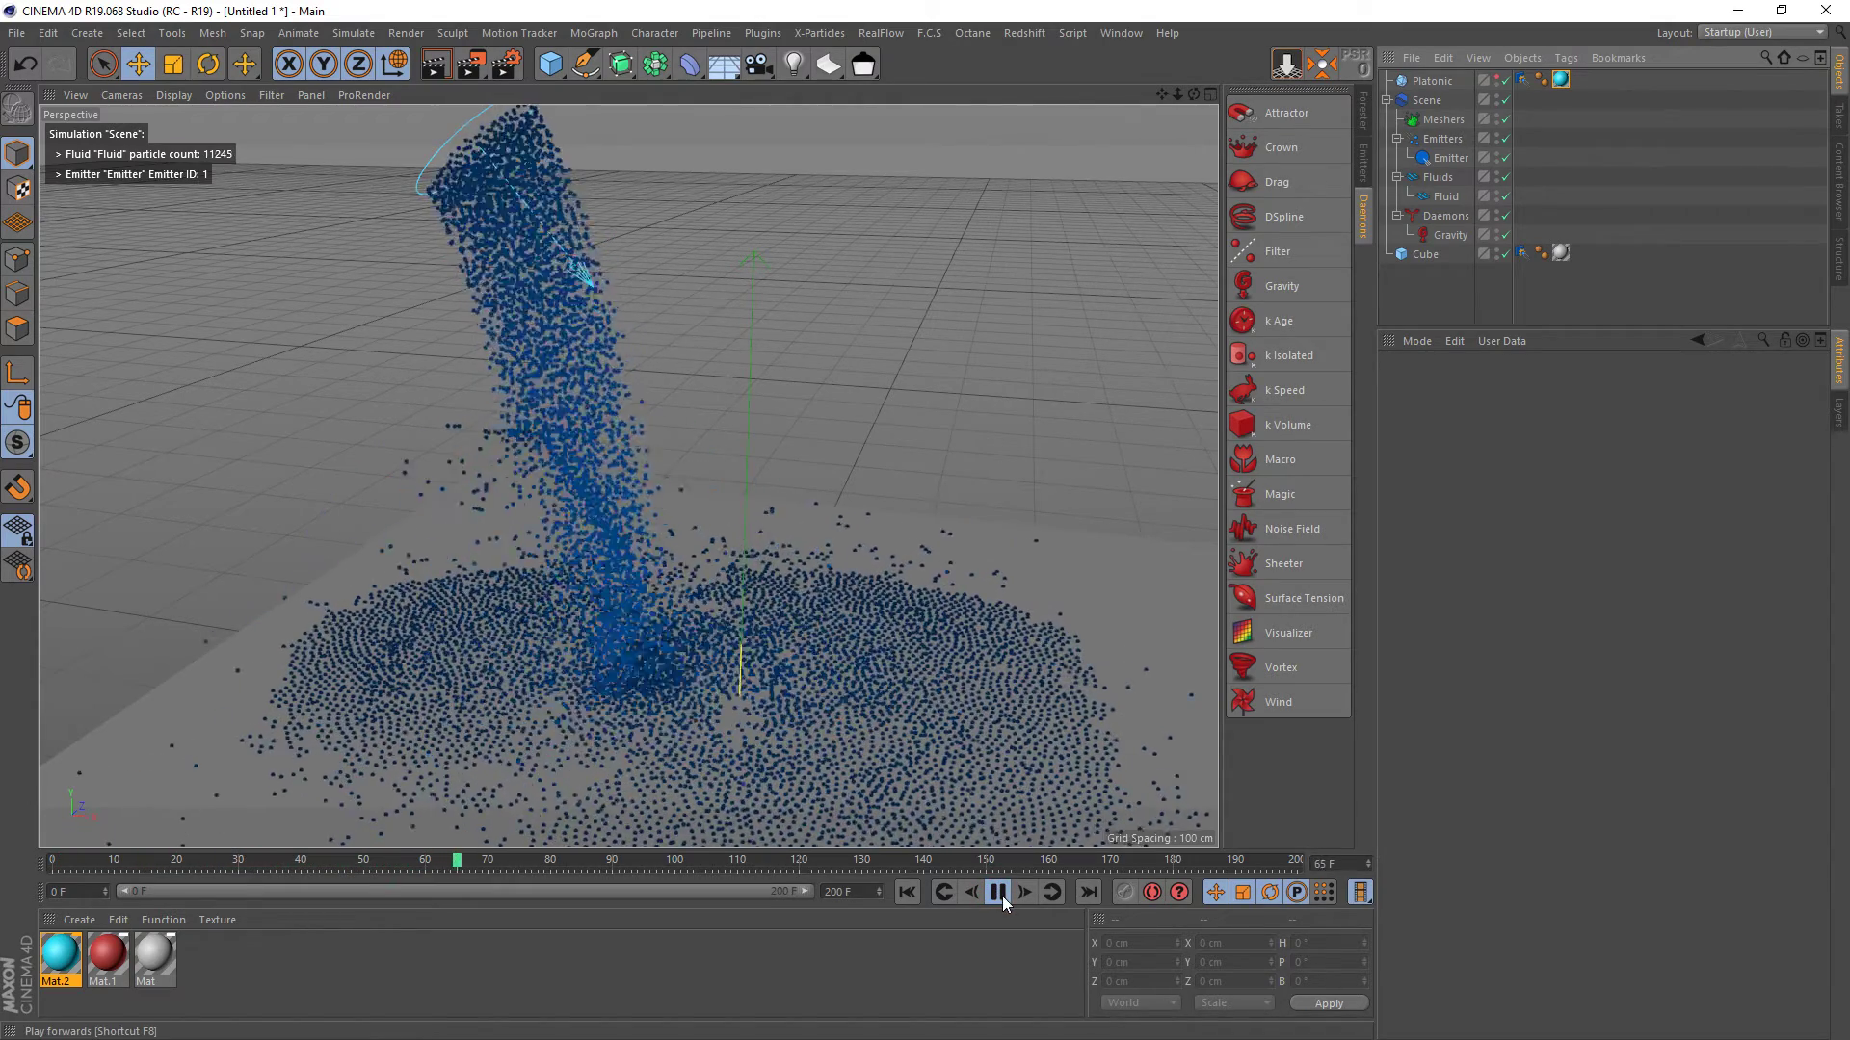
{"action": "left_click", "coordinate": [999, 893]}
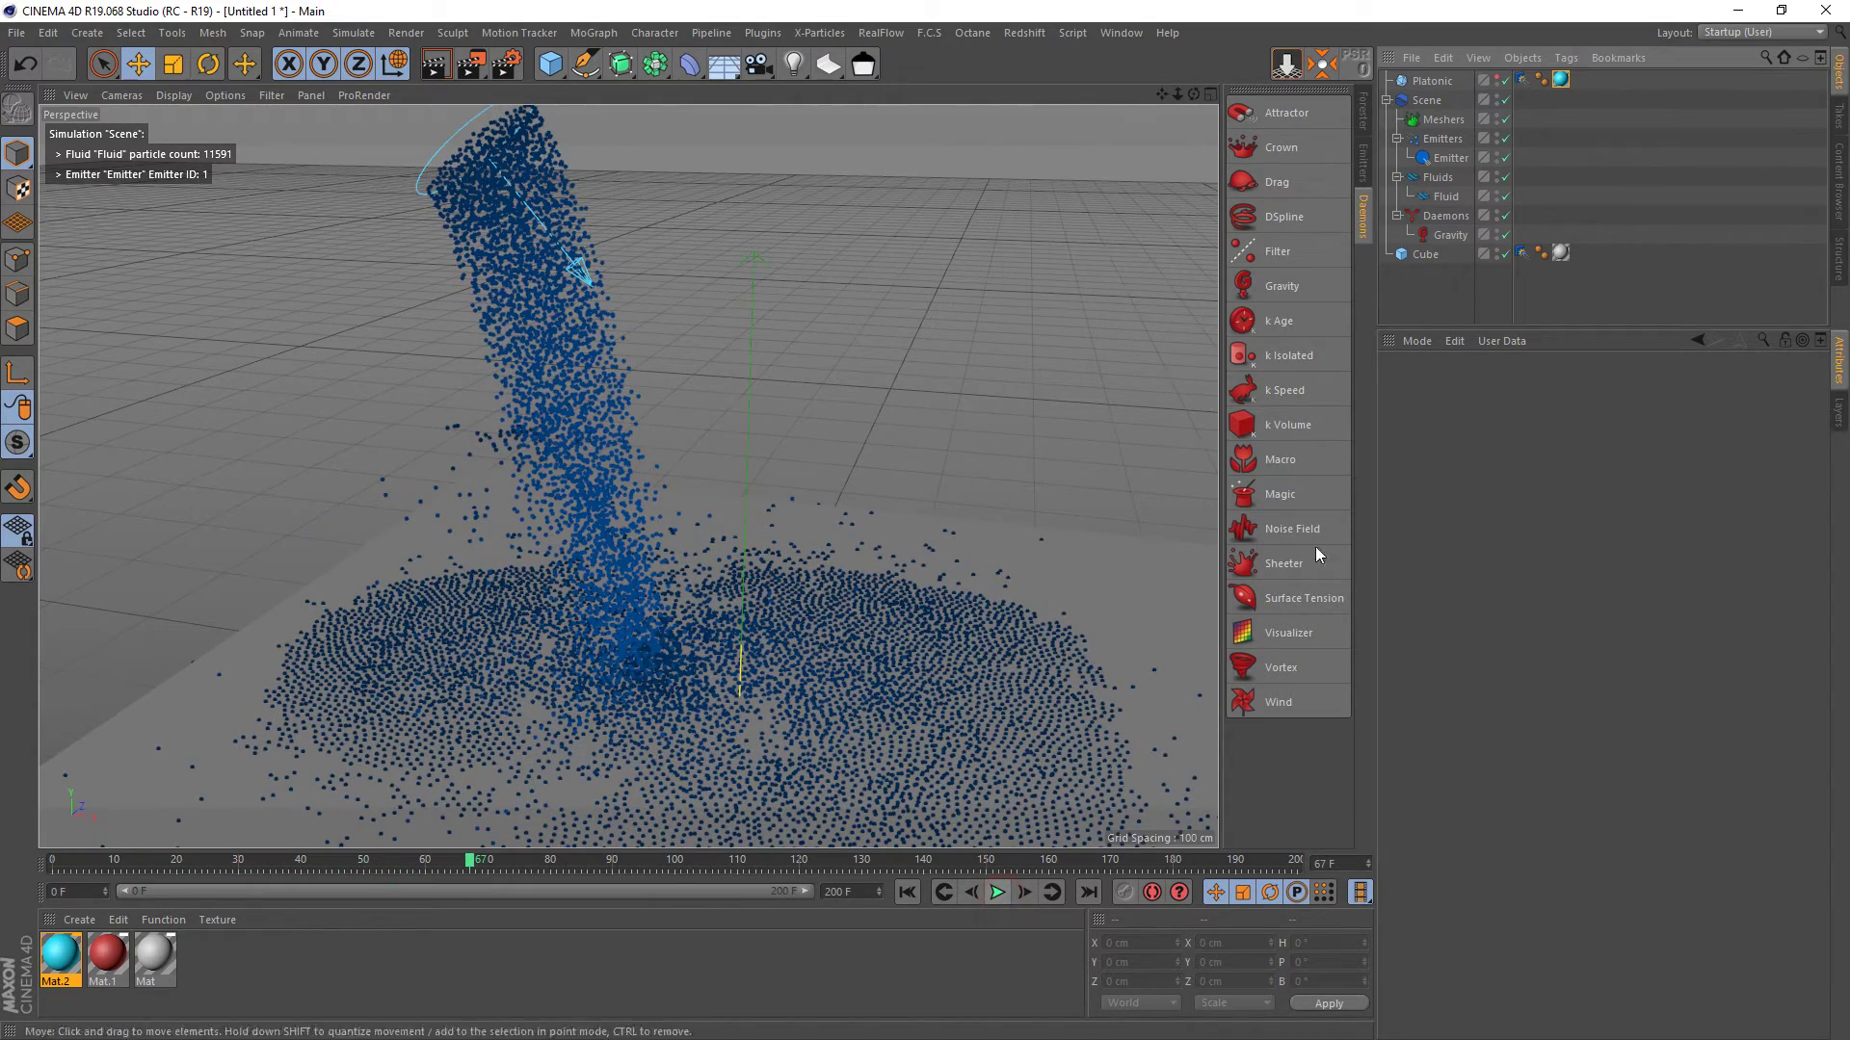
{"action": "left_click", "coordinate": [552, 75]}
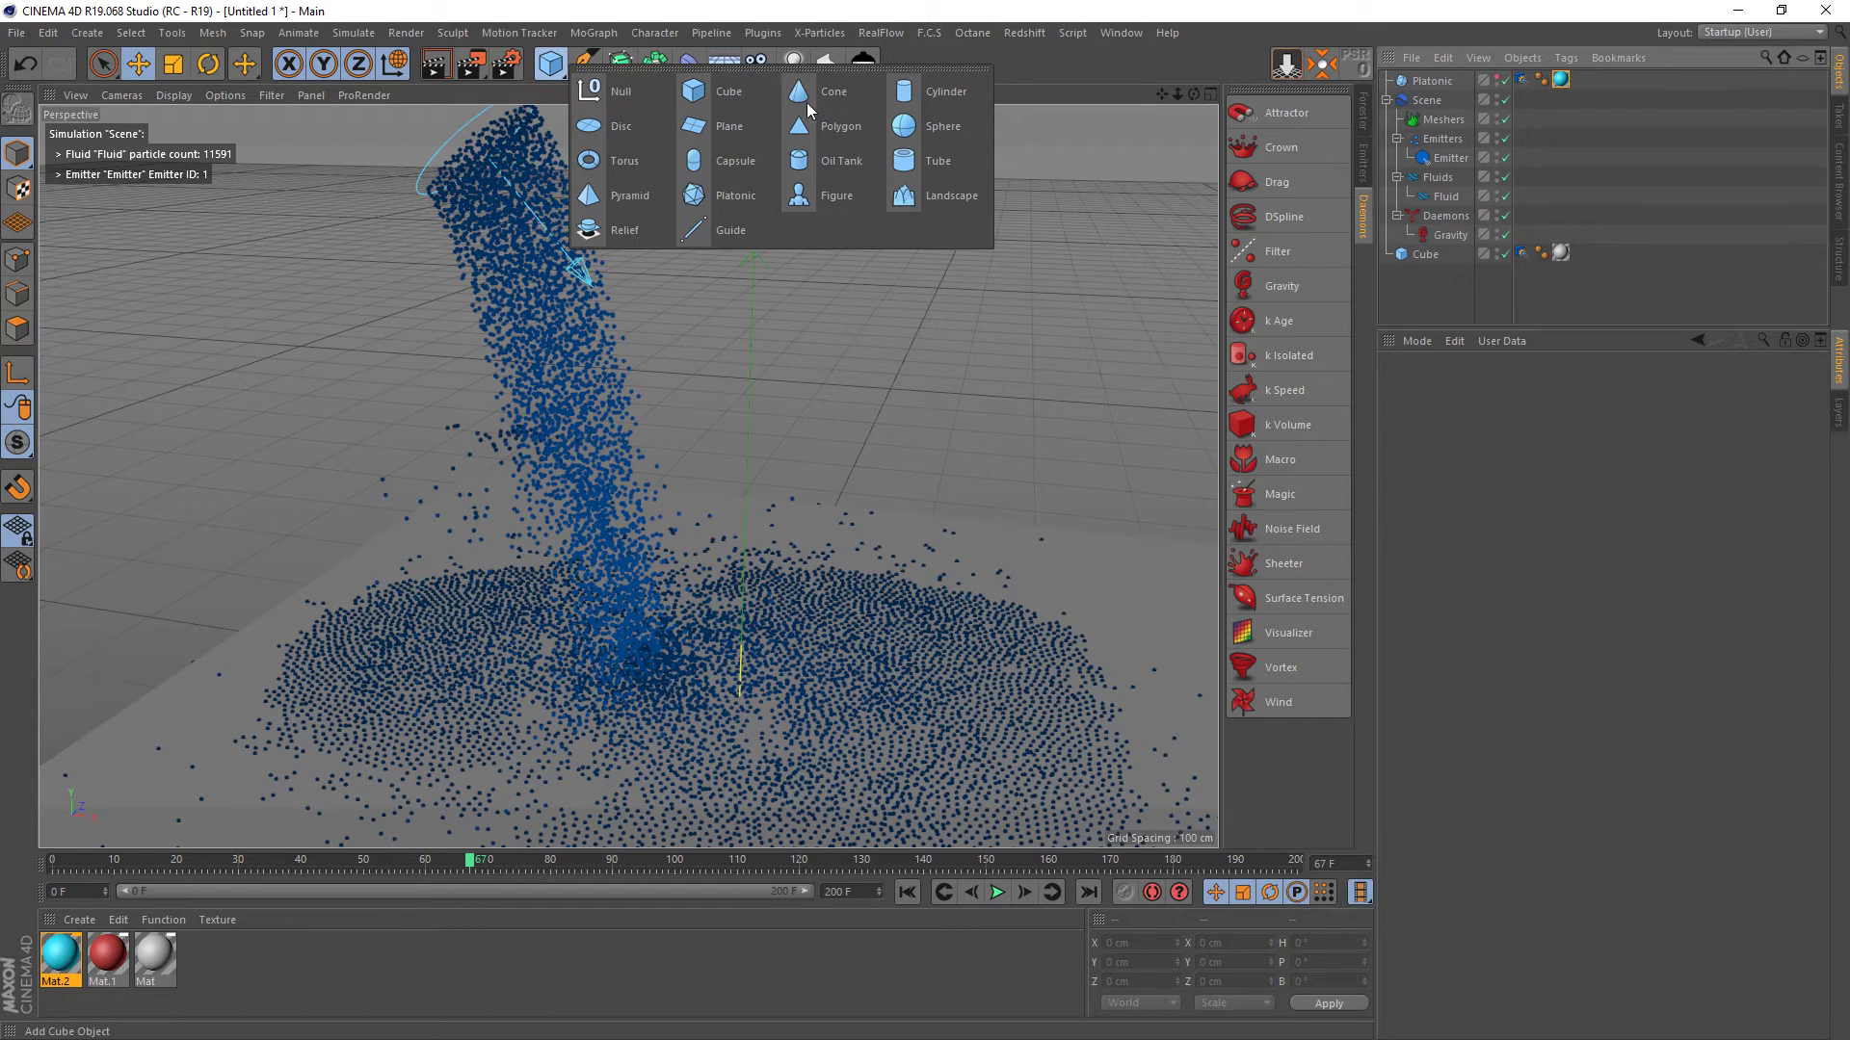
{"action": "left_click", "coordinate": [918, 131]}
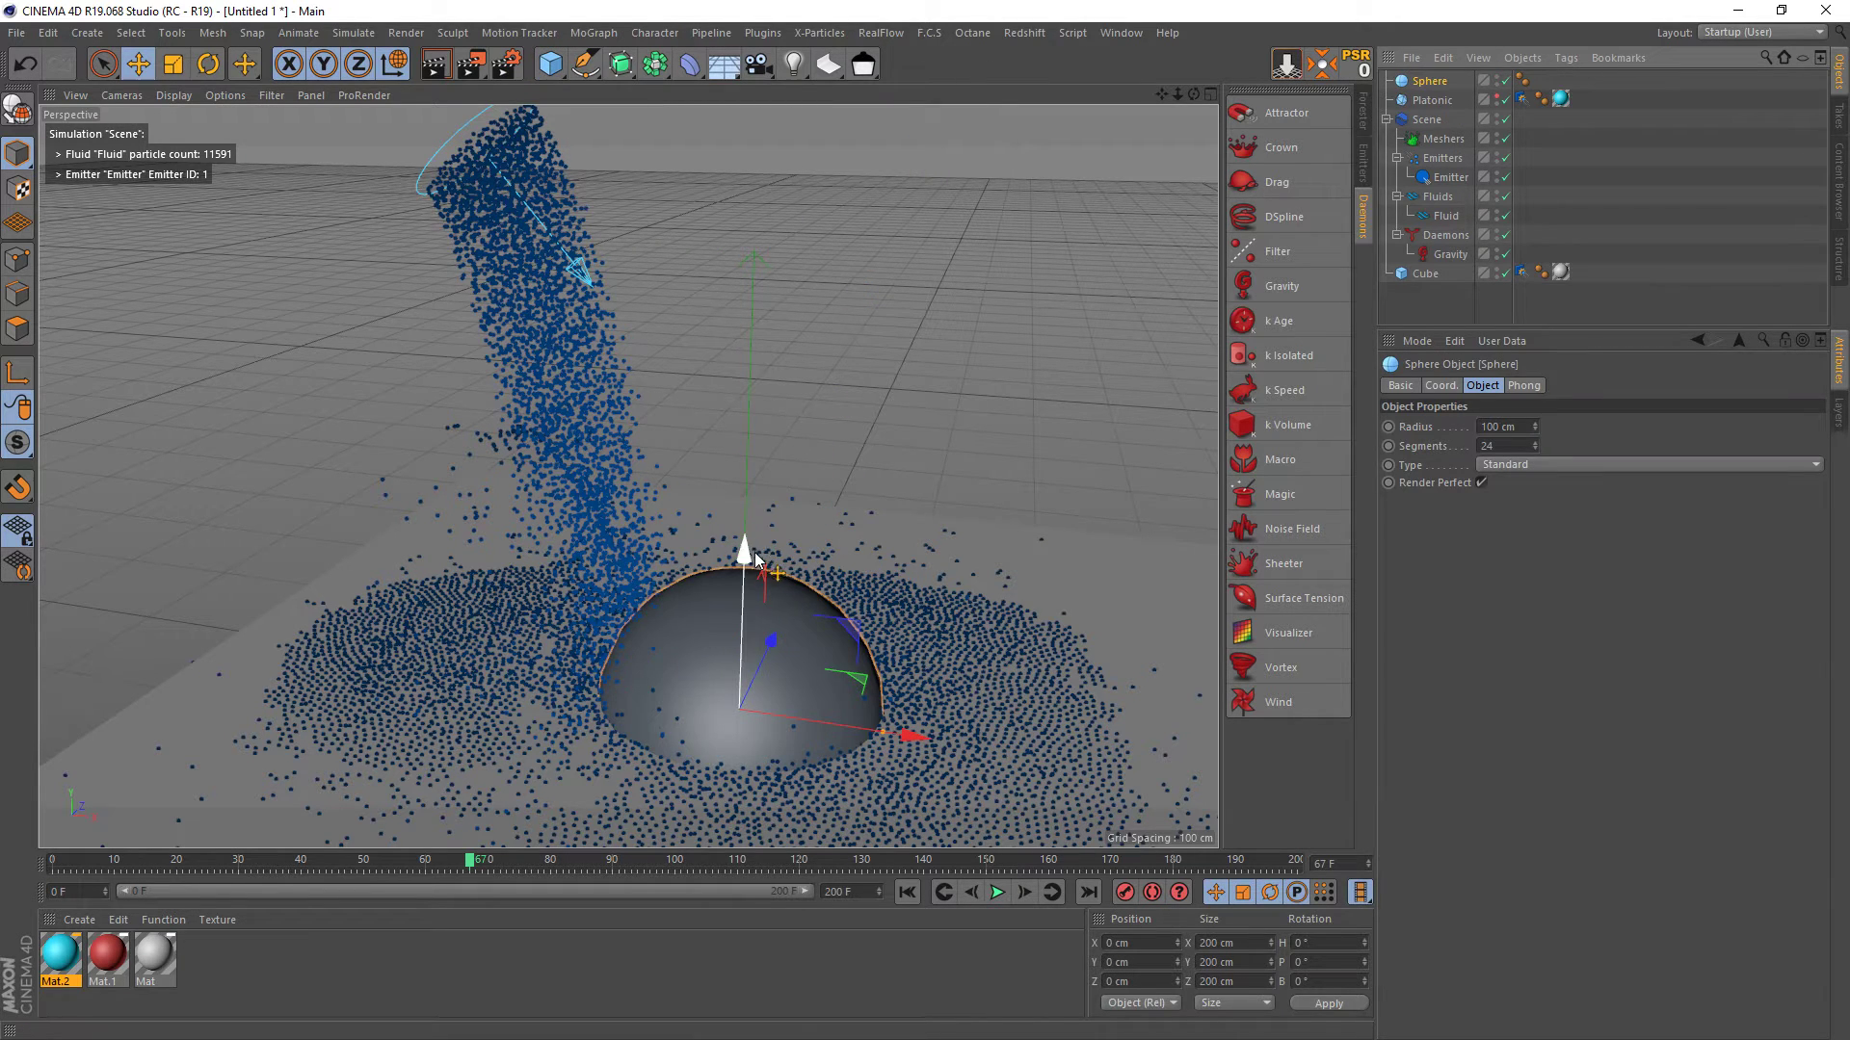
{"action": "left_click_drag", "start_coordinate": [755, 552], "coordinate": [761, 376]}
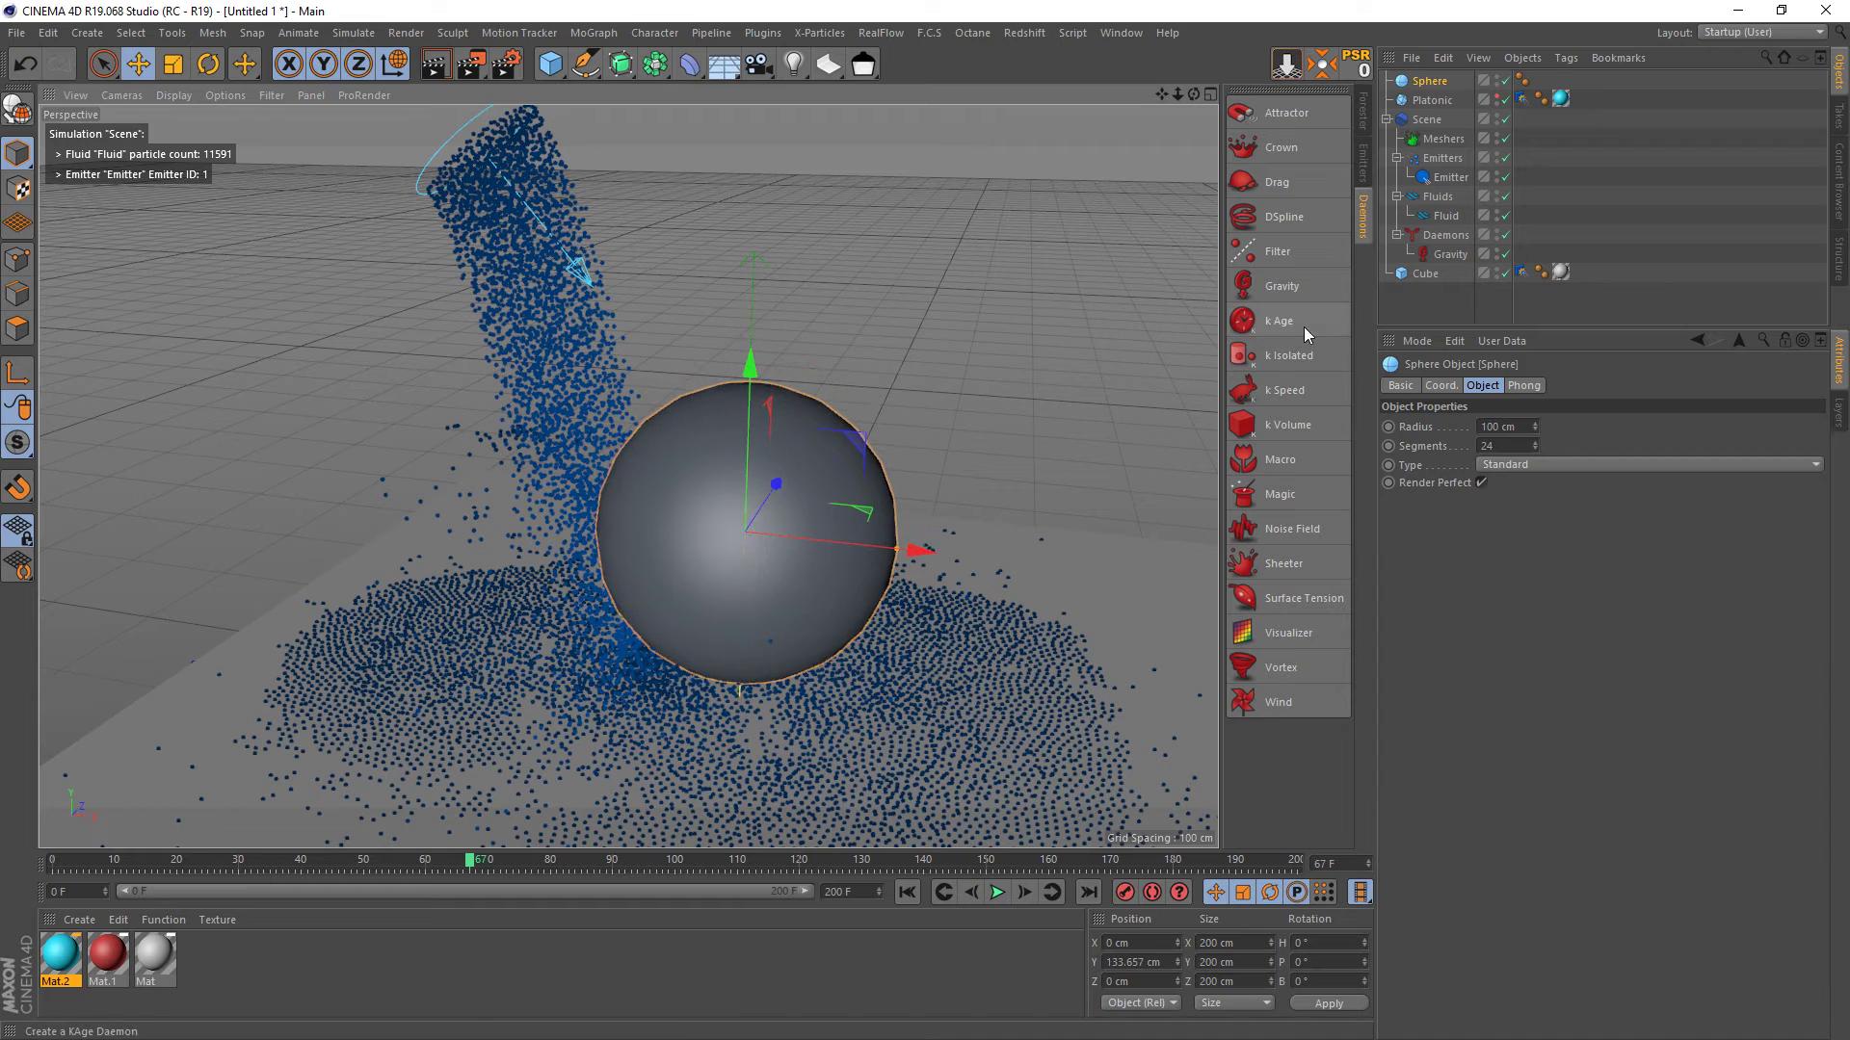
- Set the sphere's Radius to 2 cm
{"action": "left_click", "coordinate": [1432, 85]}
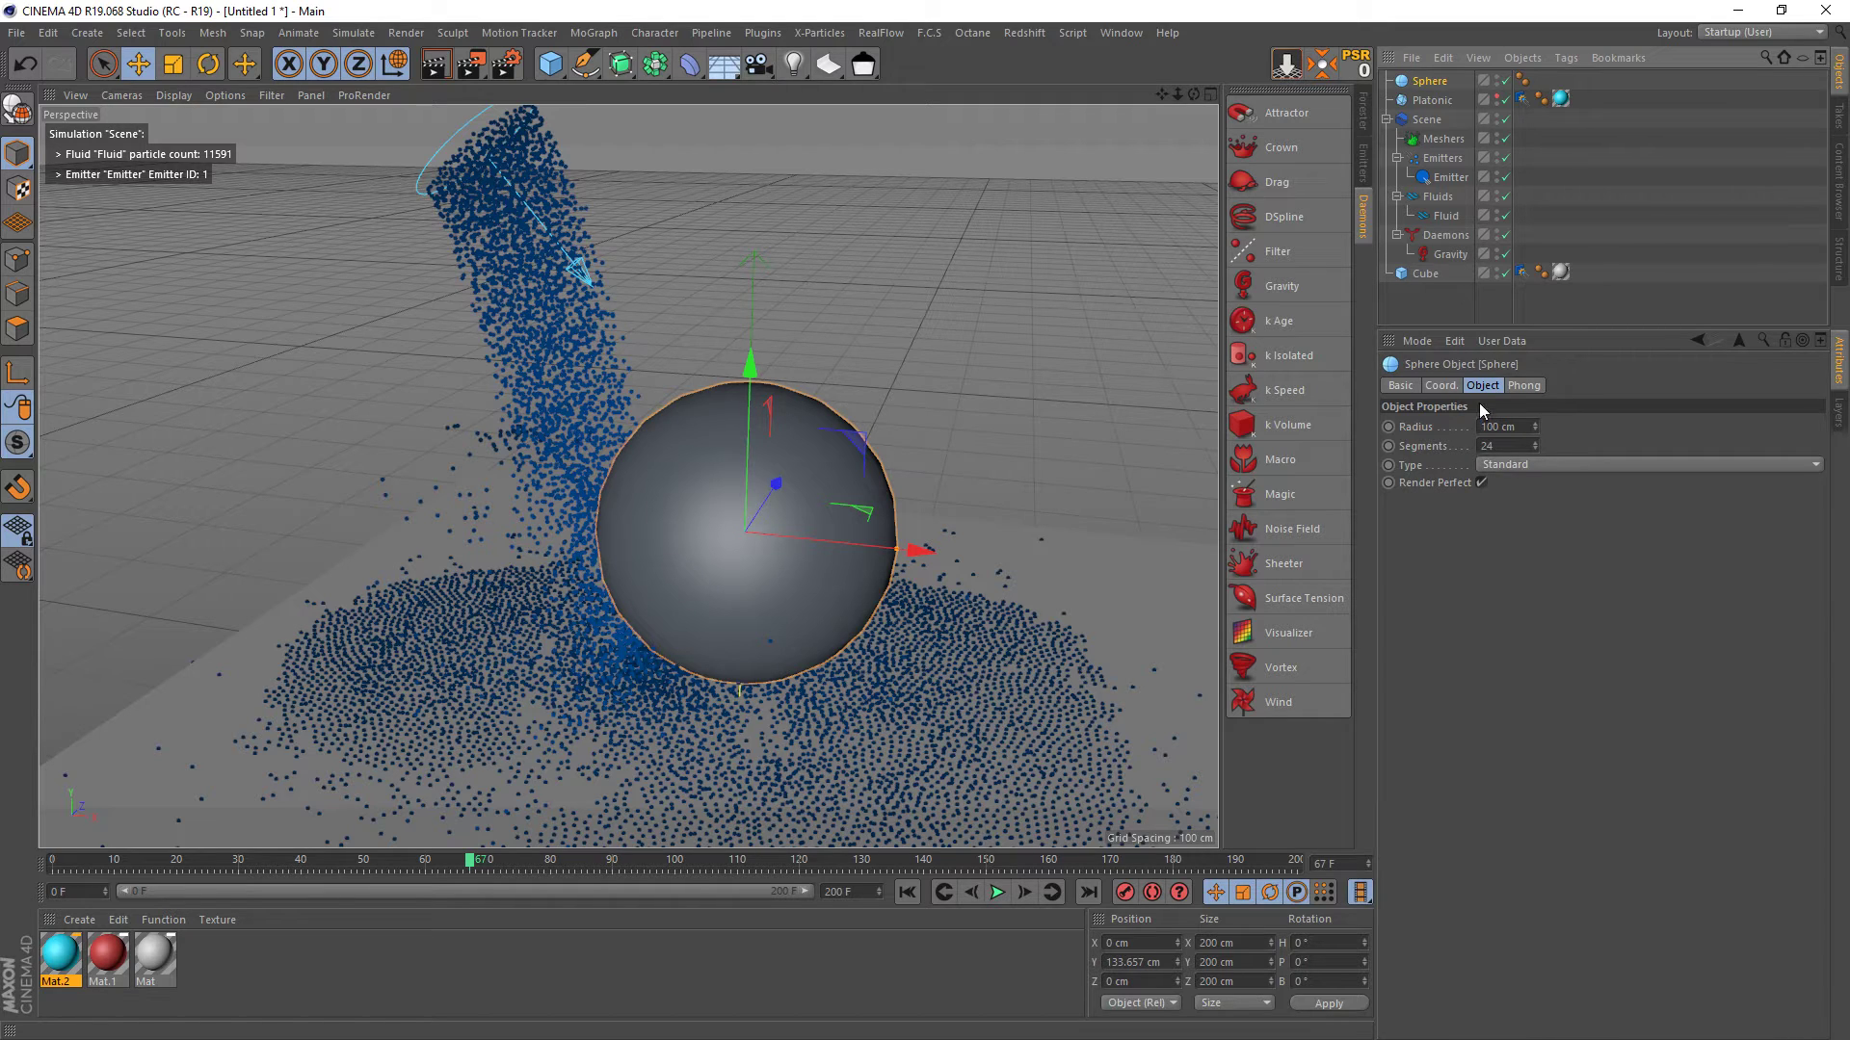
{"action": "double_click", "coordinate": [1519, 429]}
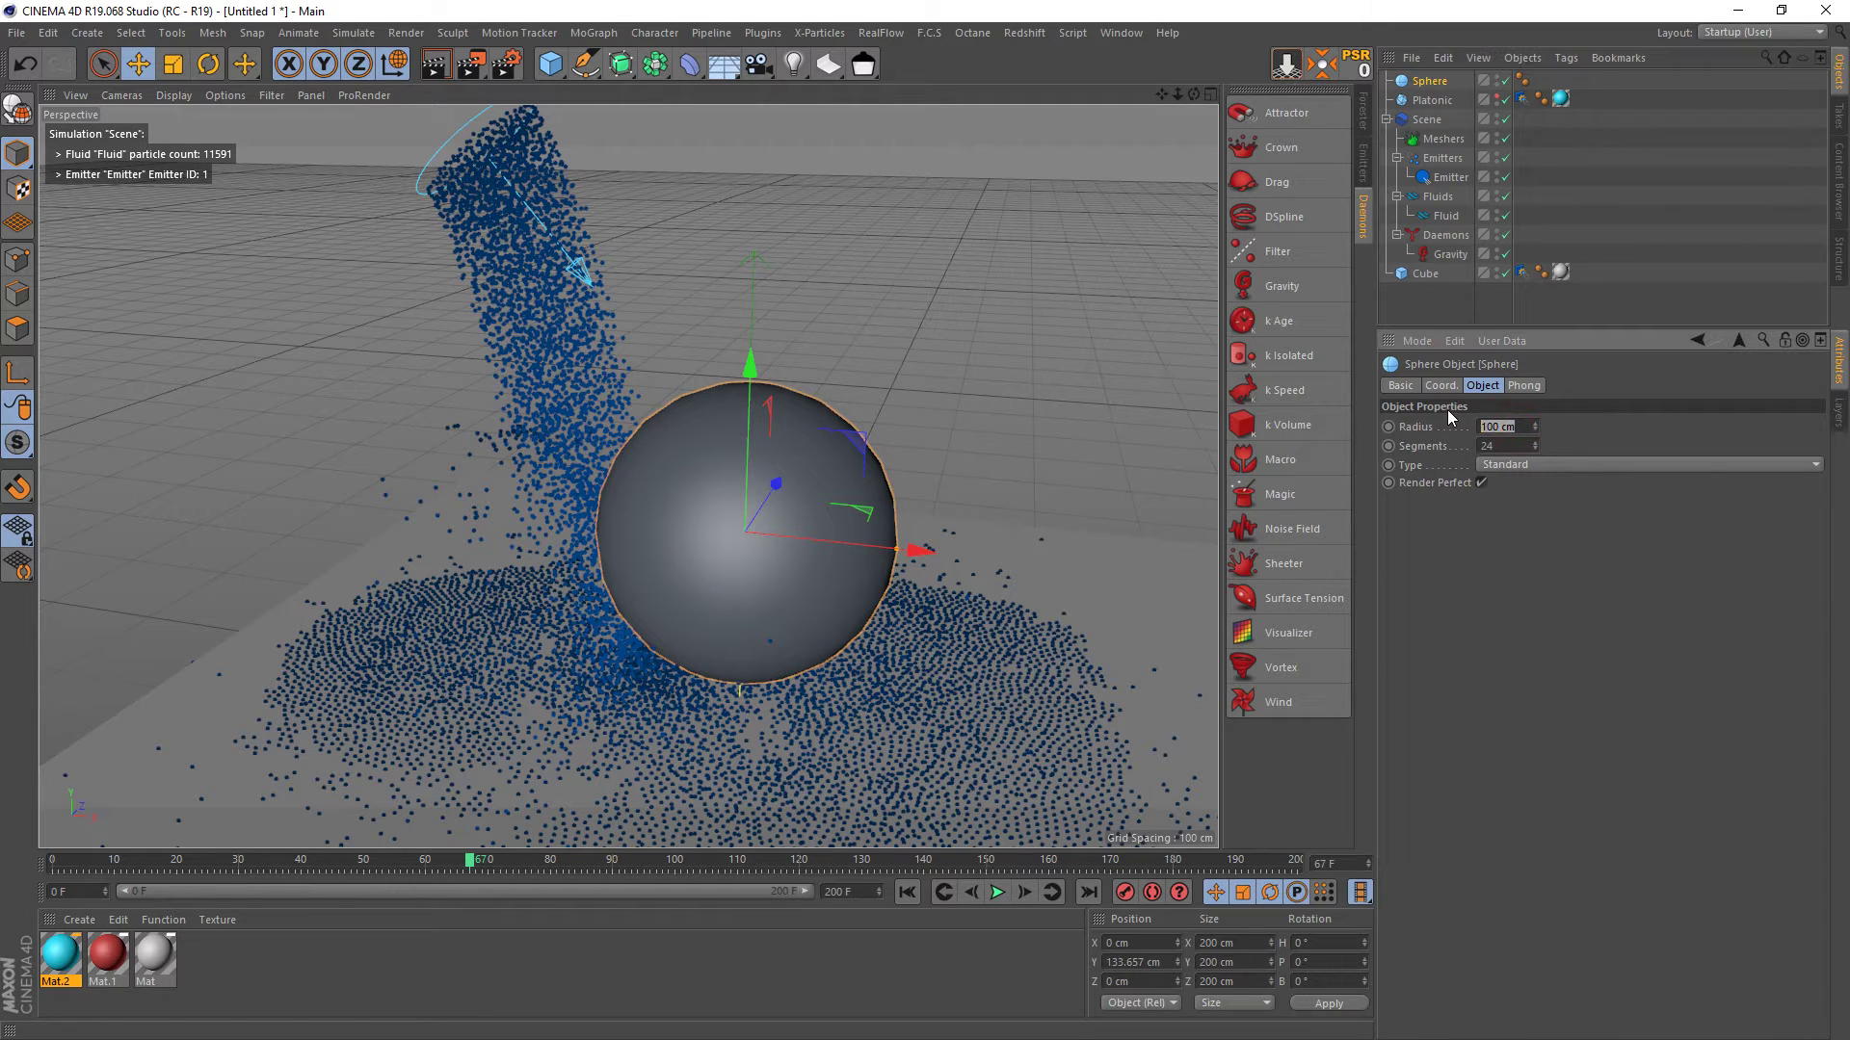
{"action": "type", "text": "1"}
{"action": "key", "text": "Return"}
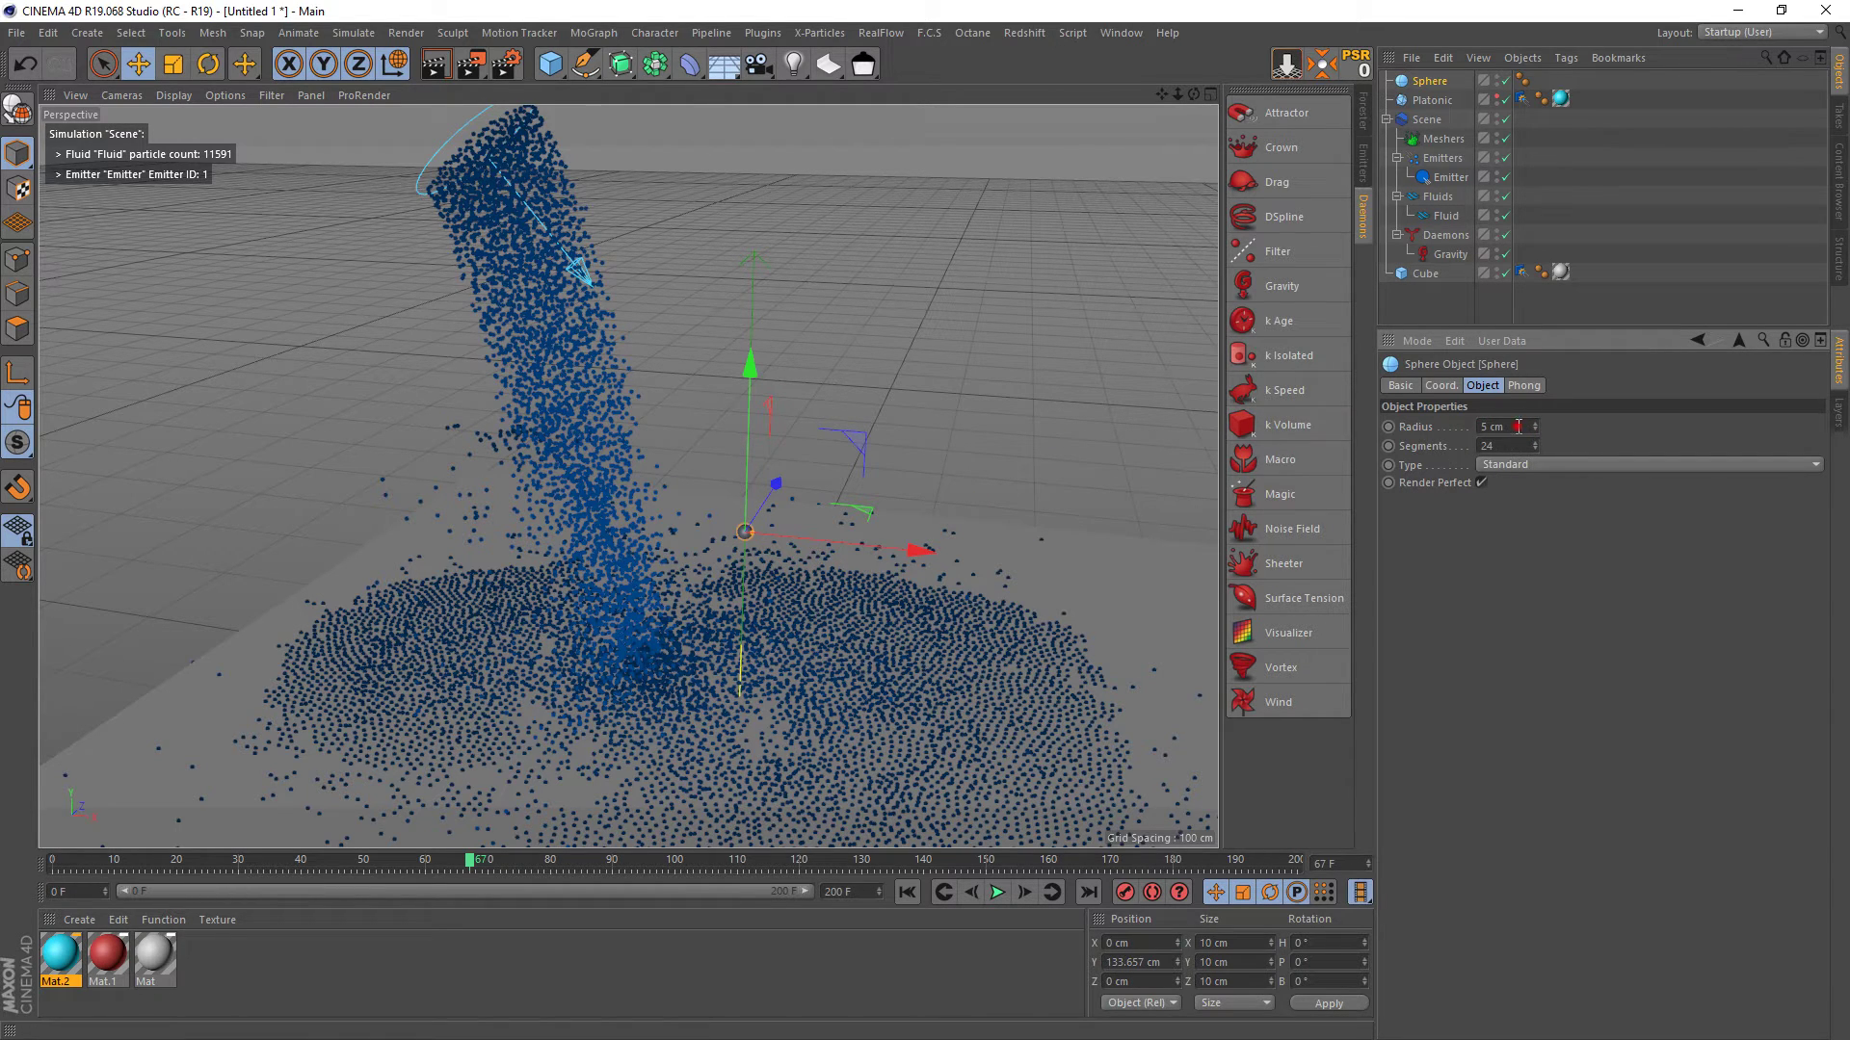
{"action": "type", "text": "2"}
{"action": "key", "text": "Return"}
- Create Mat.3 in green (H 110°, S 100%, V 66%) and apply it to the sphere
{"action": "double_click", "coordinate": [201, 963]}
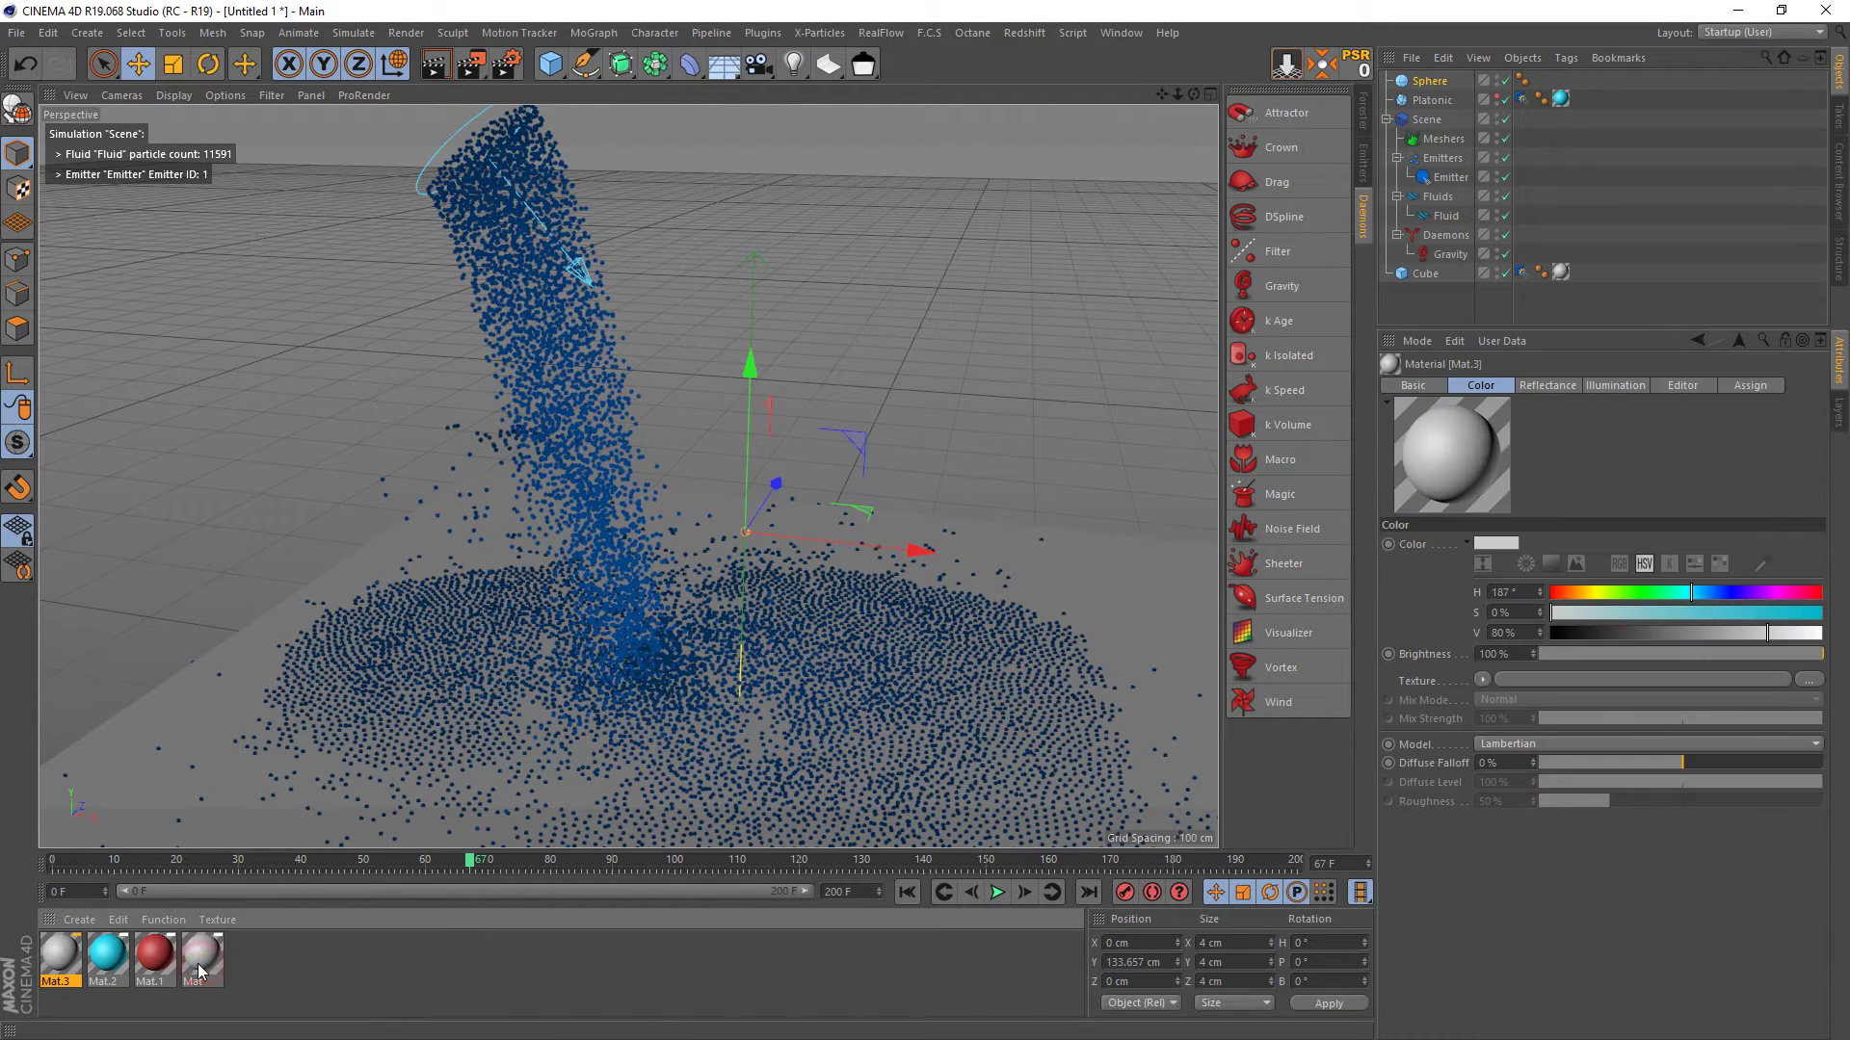
{"action": "double_click", "coordinate": [63, 958]}
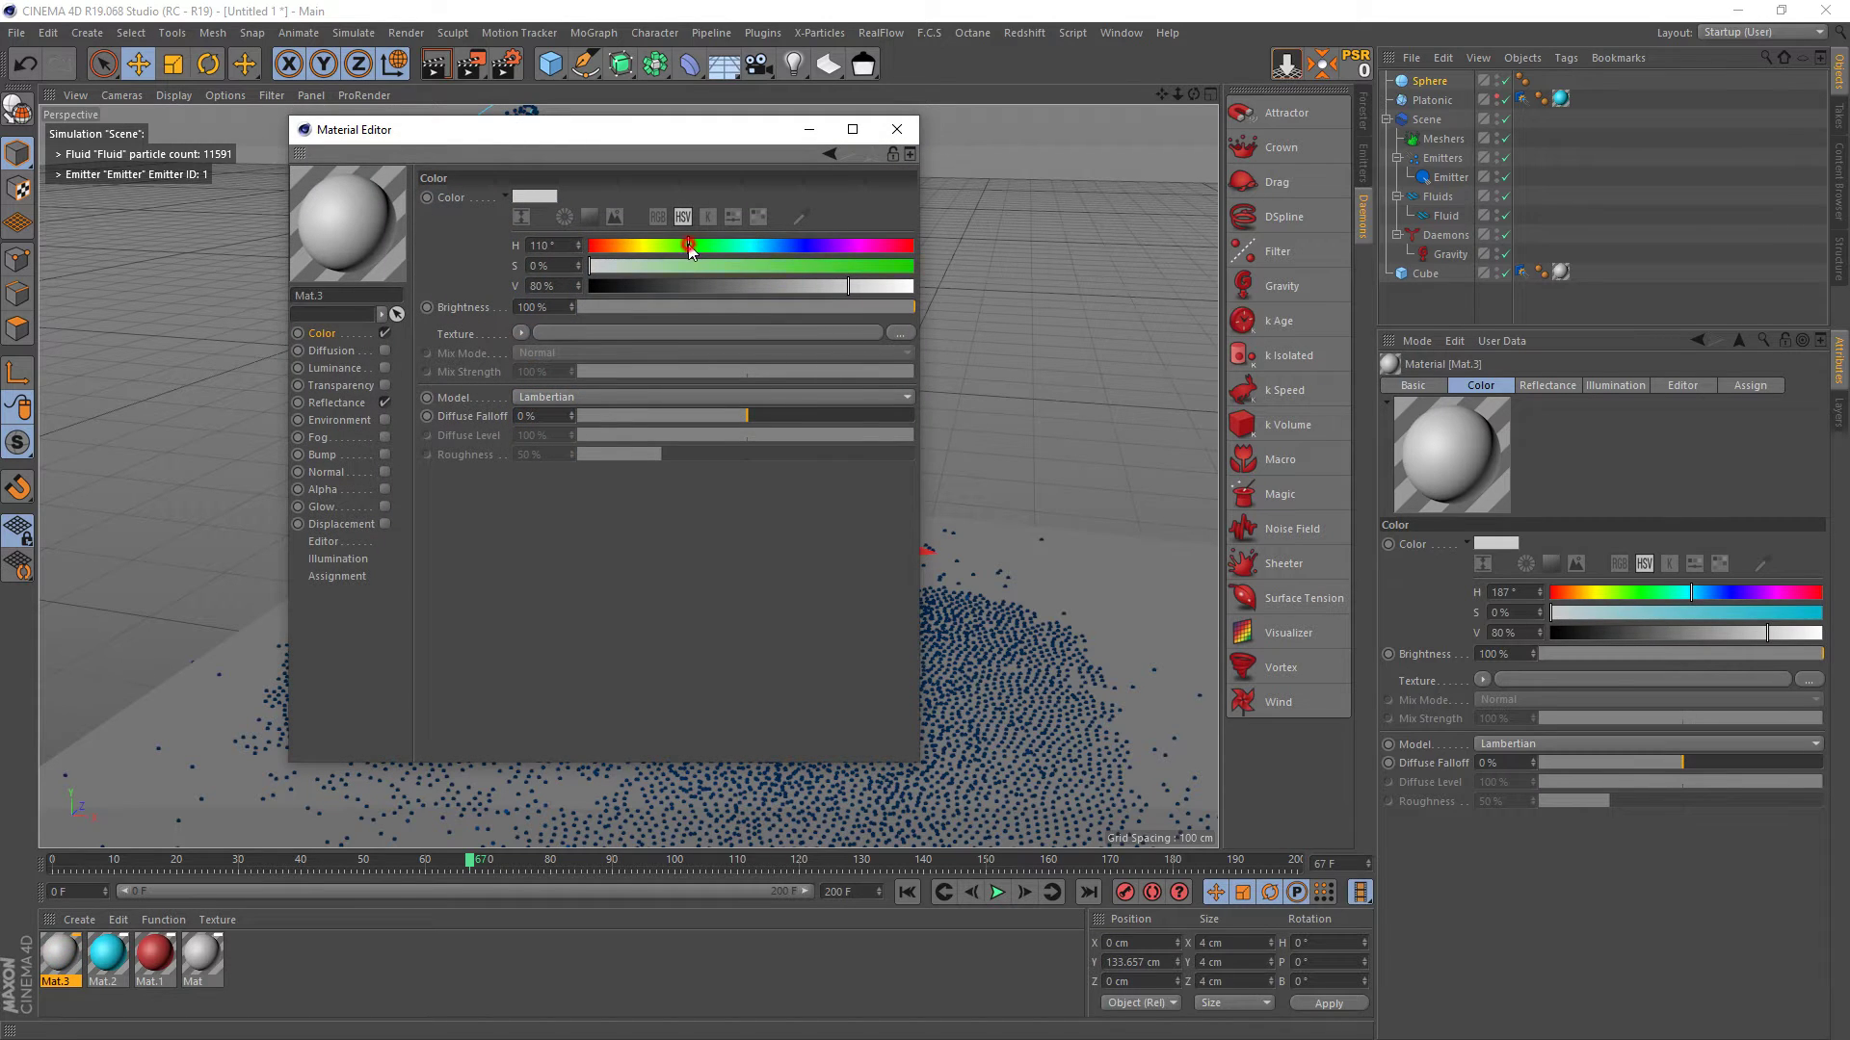
{"action": "mouse_move", "coordinate": [767, 266]}
{"action": "left_mouse_down"}
{"action": "mouse_move", "coordinate": [823, 266]}
{"action": "mouse_move", "coordinate": [782, 287]}
{"action": "left_mouse_up"}
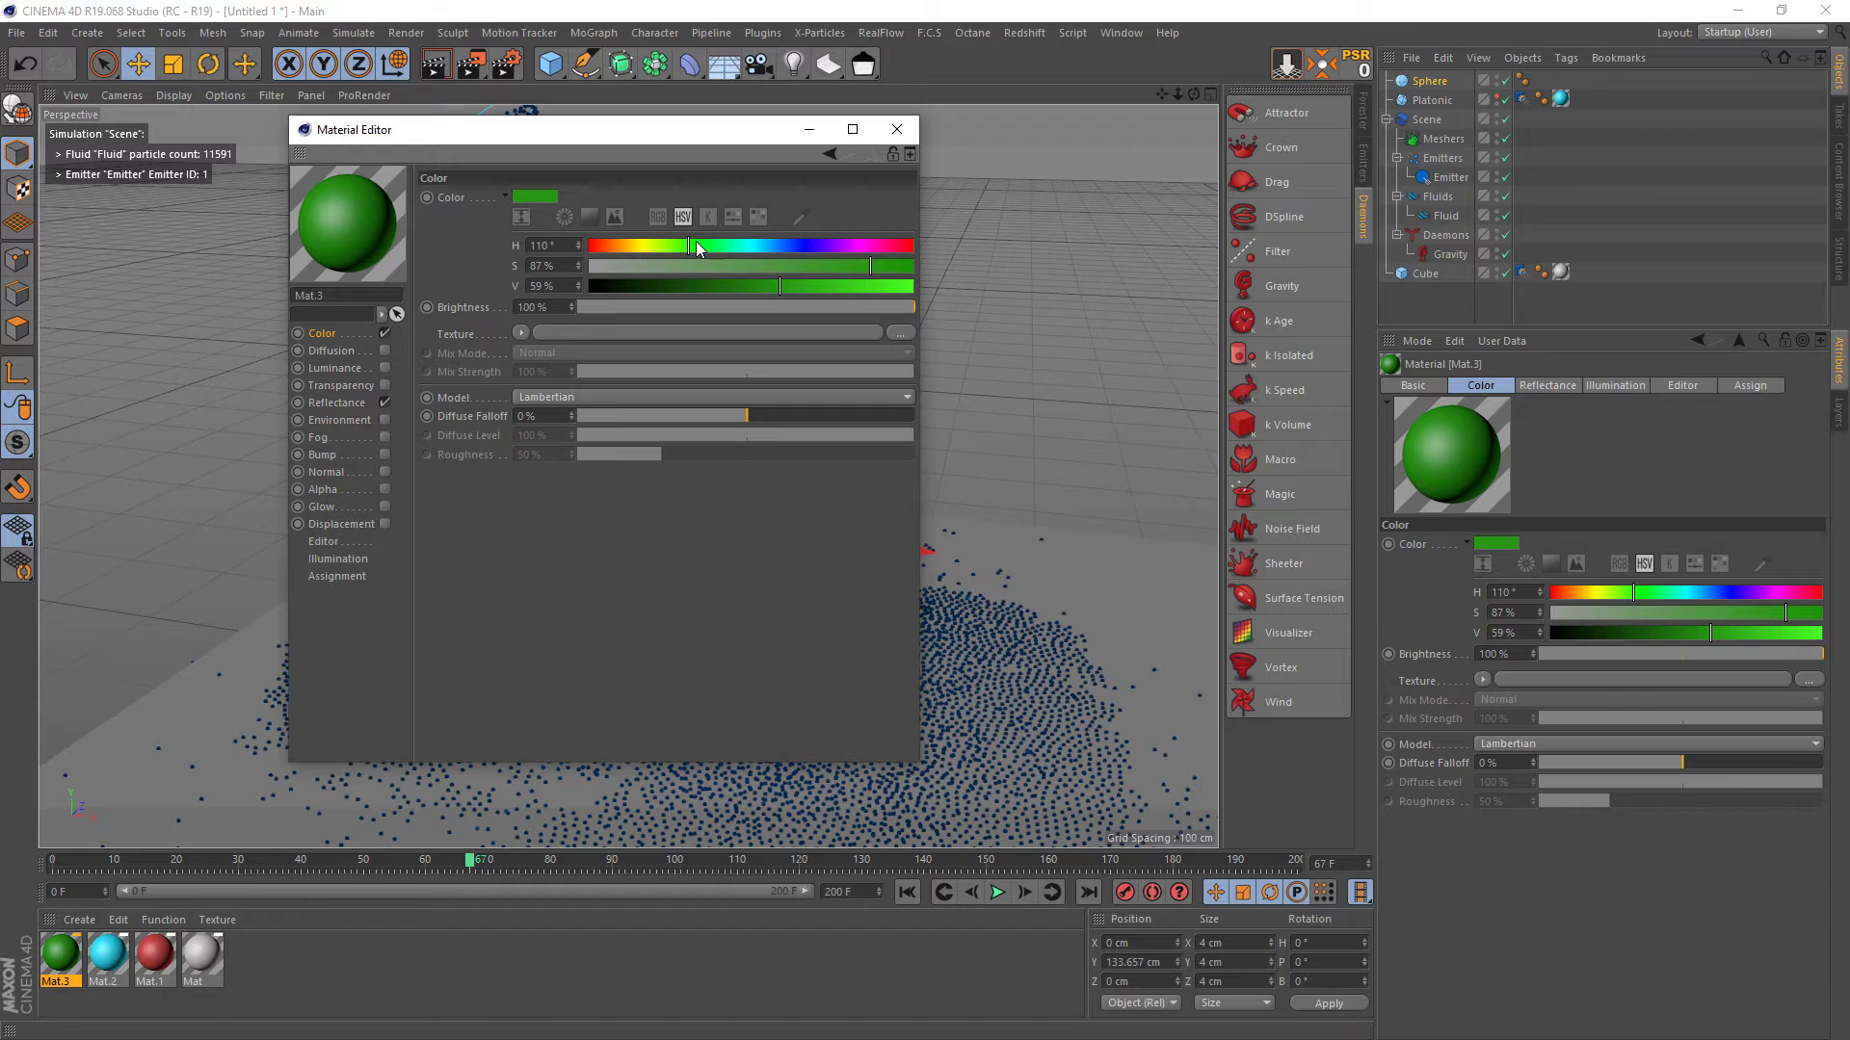
{"action": "left_click_drag", "start_coordinate": [885, 264], "coordinate": [913, 267]}
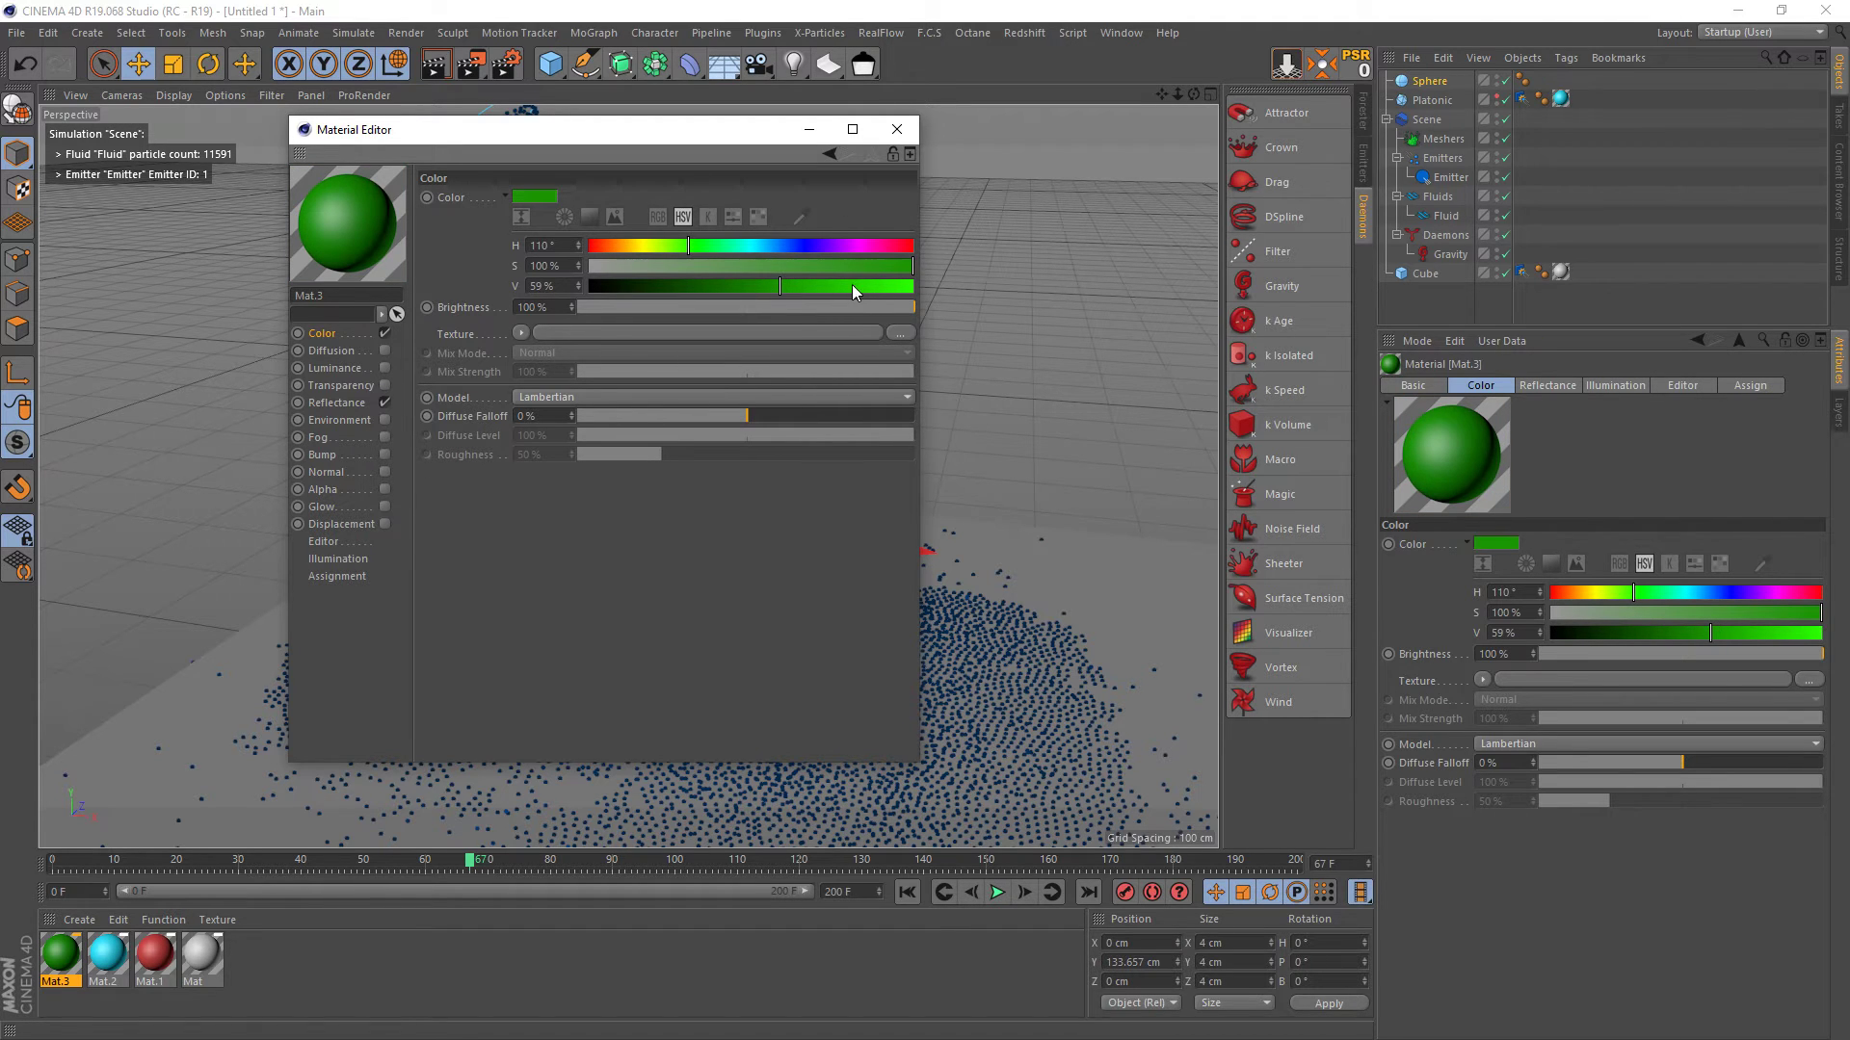
{"action": "left_click_drag", "start_coordinate": [788, 285], "coordinate": [802, 287]}
{"action": "left_click", "coordinate": [896, 129]}
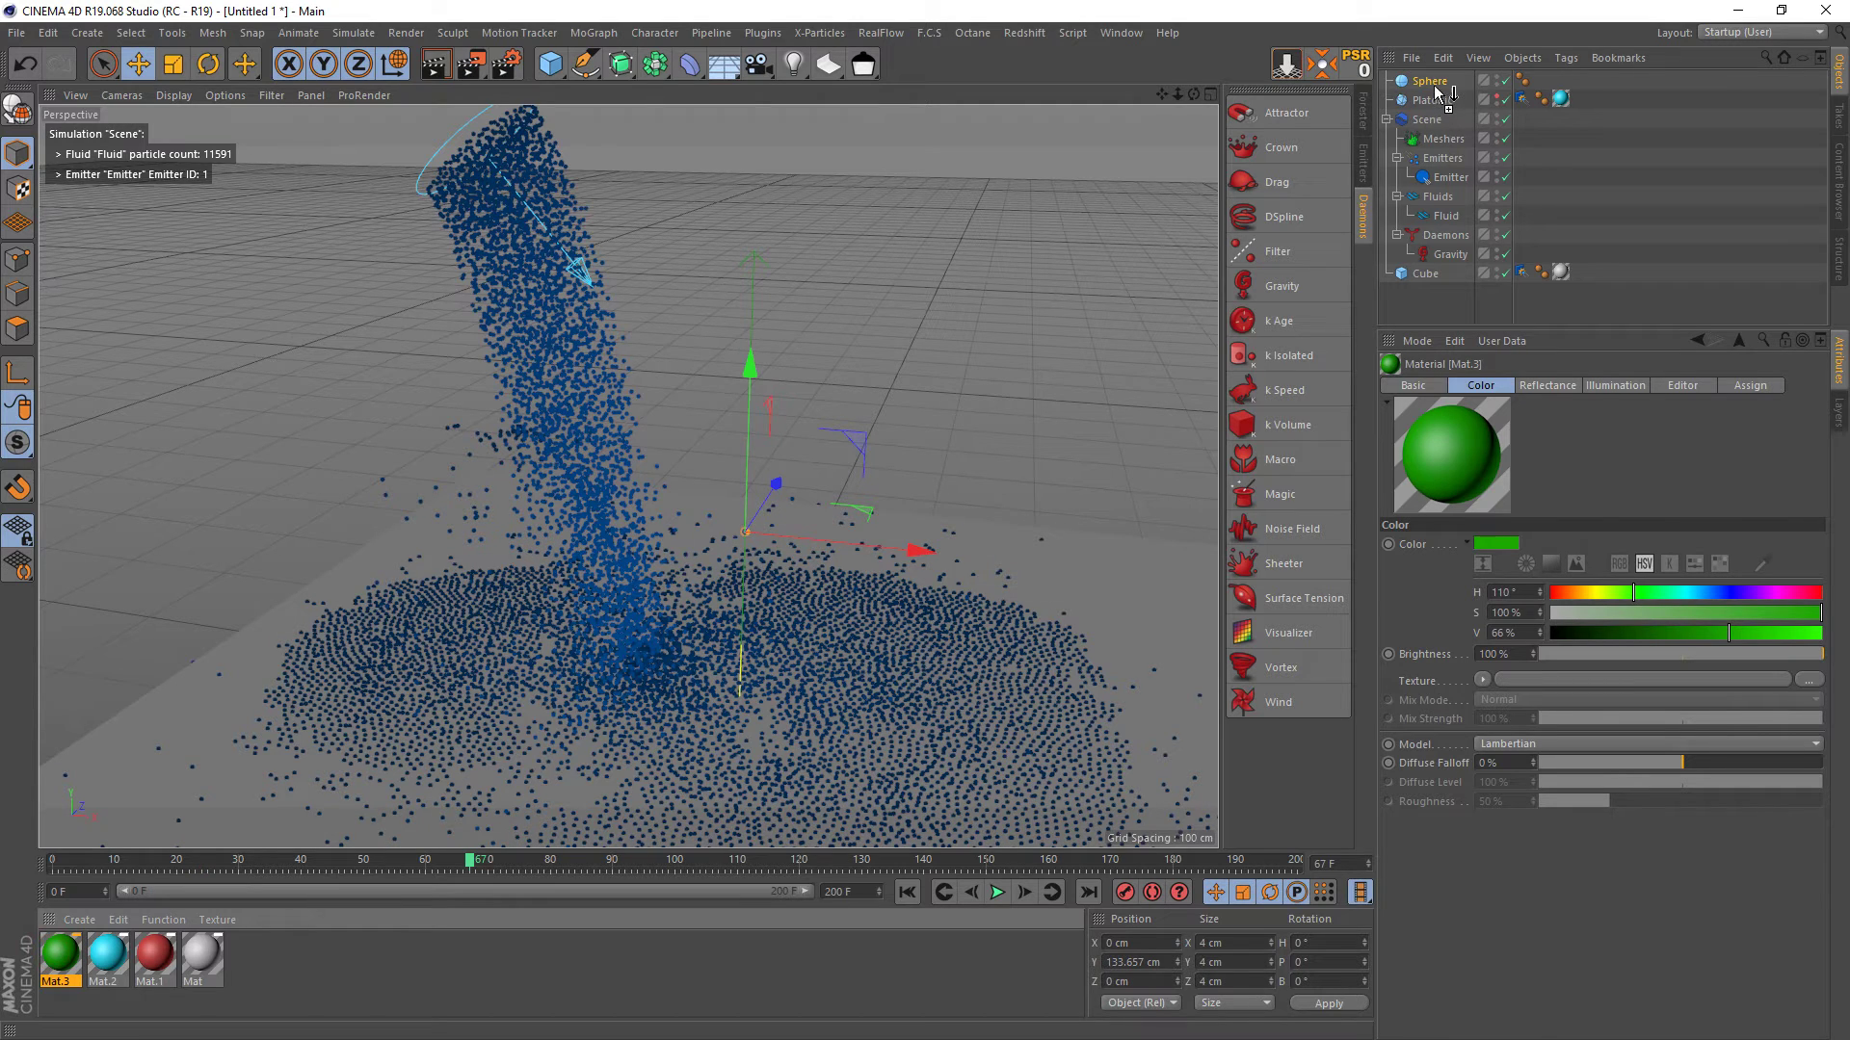
{"action": "left_click_drag", "start_coordinate": [1435, 92], "coordinate": [1435, 87]}
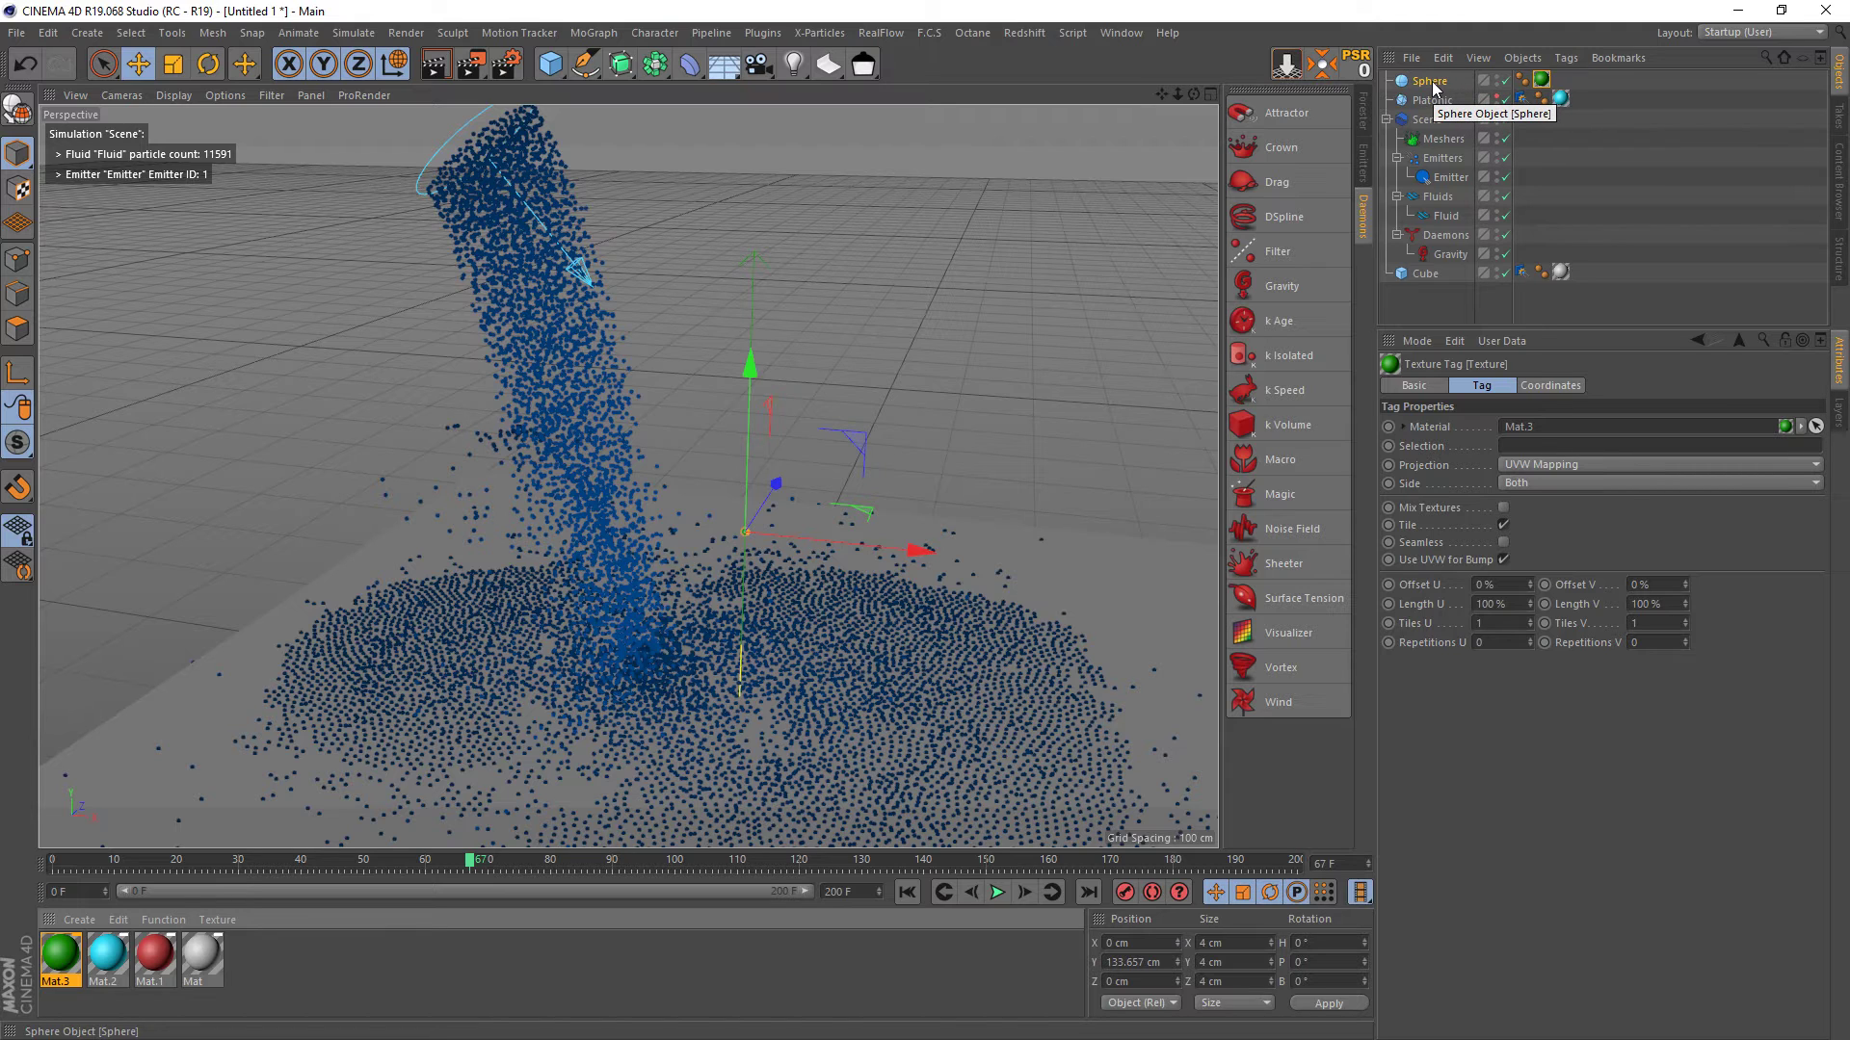
- Parent the green sphere under Fluid so particles display as balls, and enable viewport SSAO
{"action": "left_click_drag", "start_coordinate": [1416, 87], "coordinate": [1451, 218]}
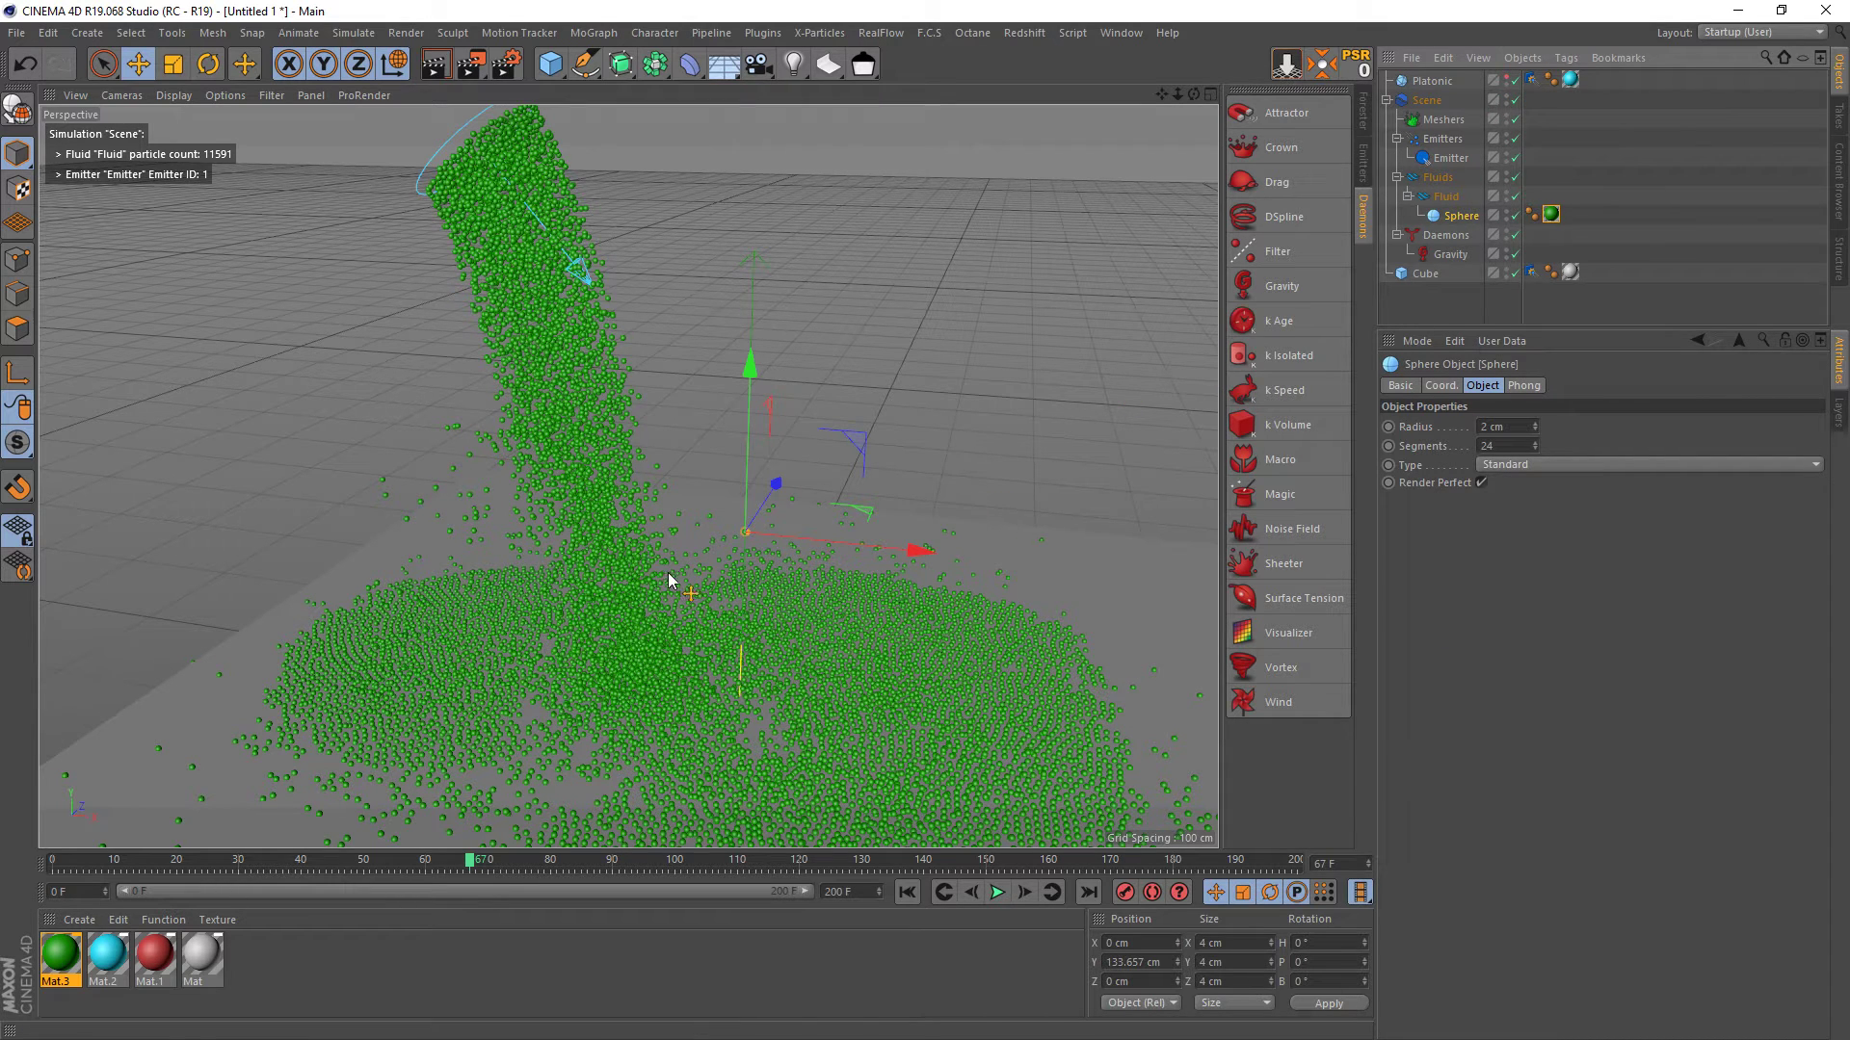
{"action": "left_click", "coordinate": [225, 95]}
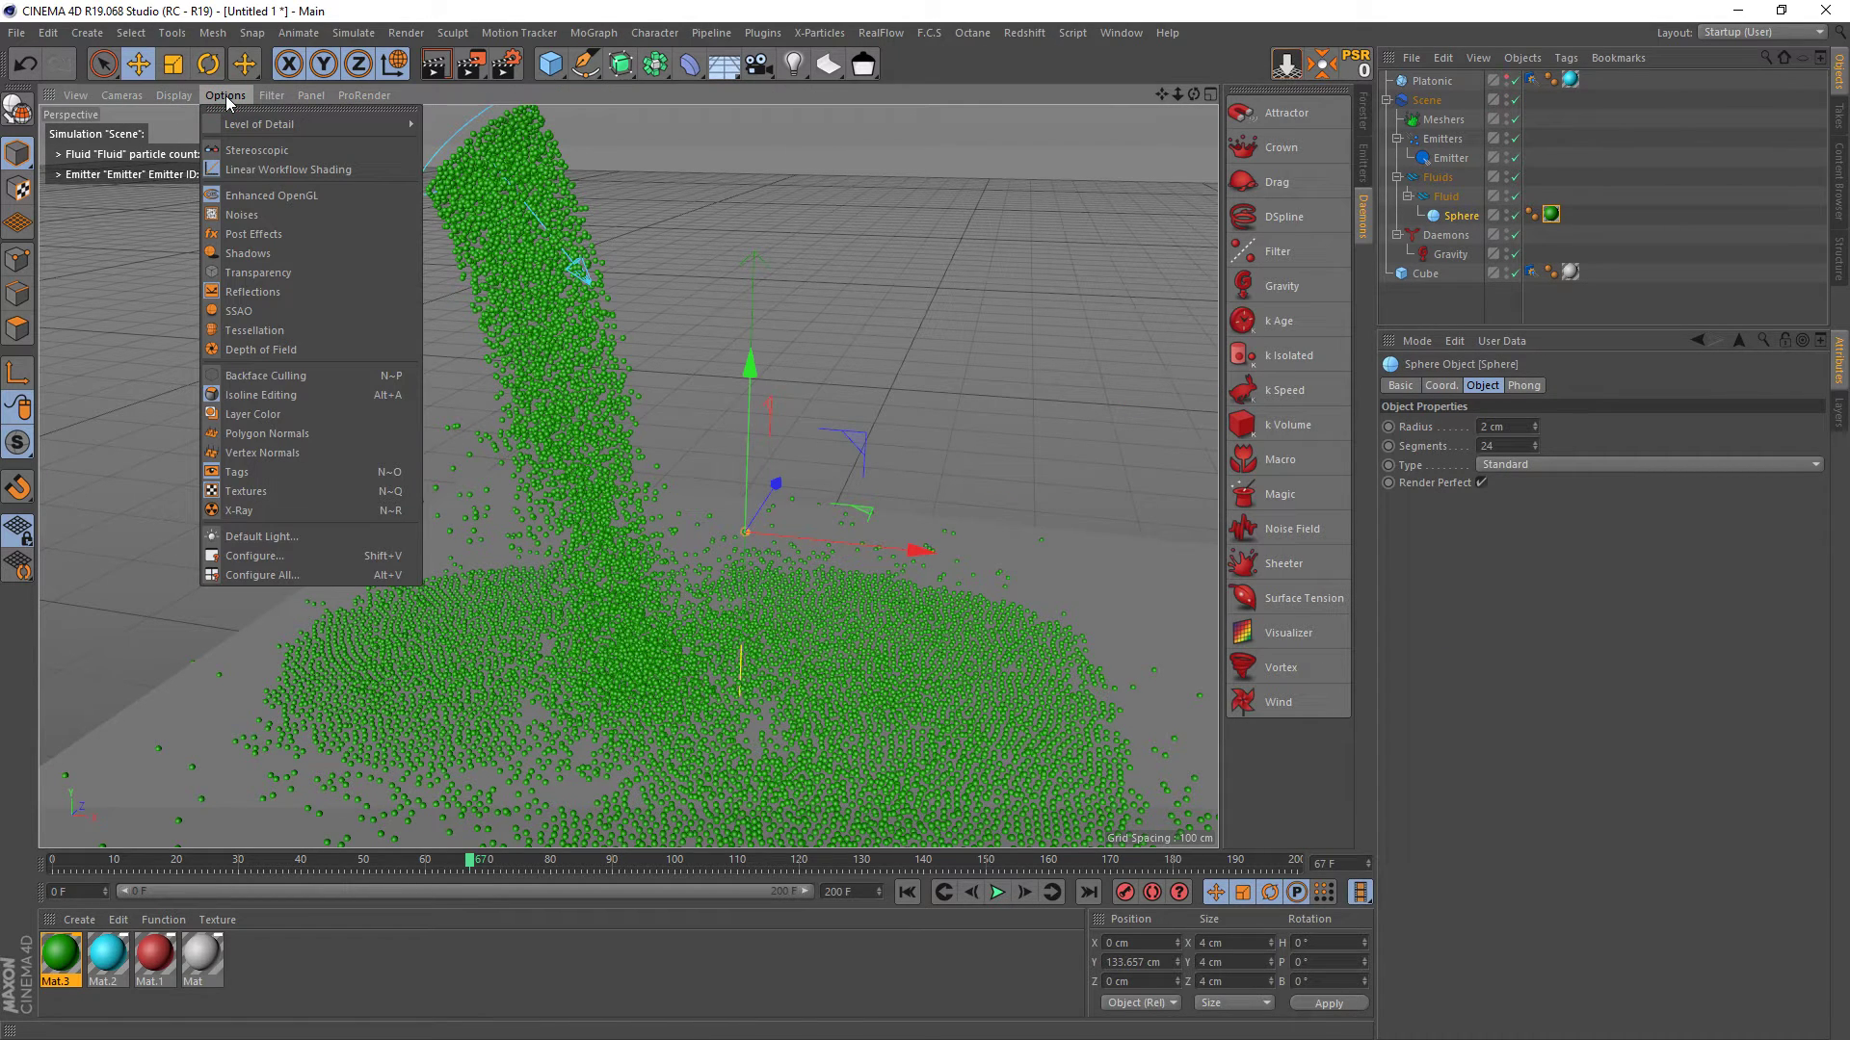
{"action": "left_click", "coordinate": [248, 310]}
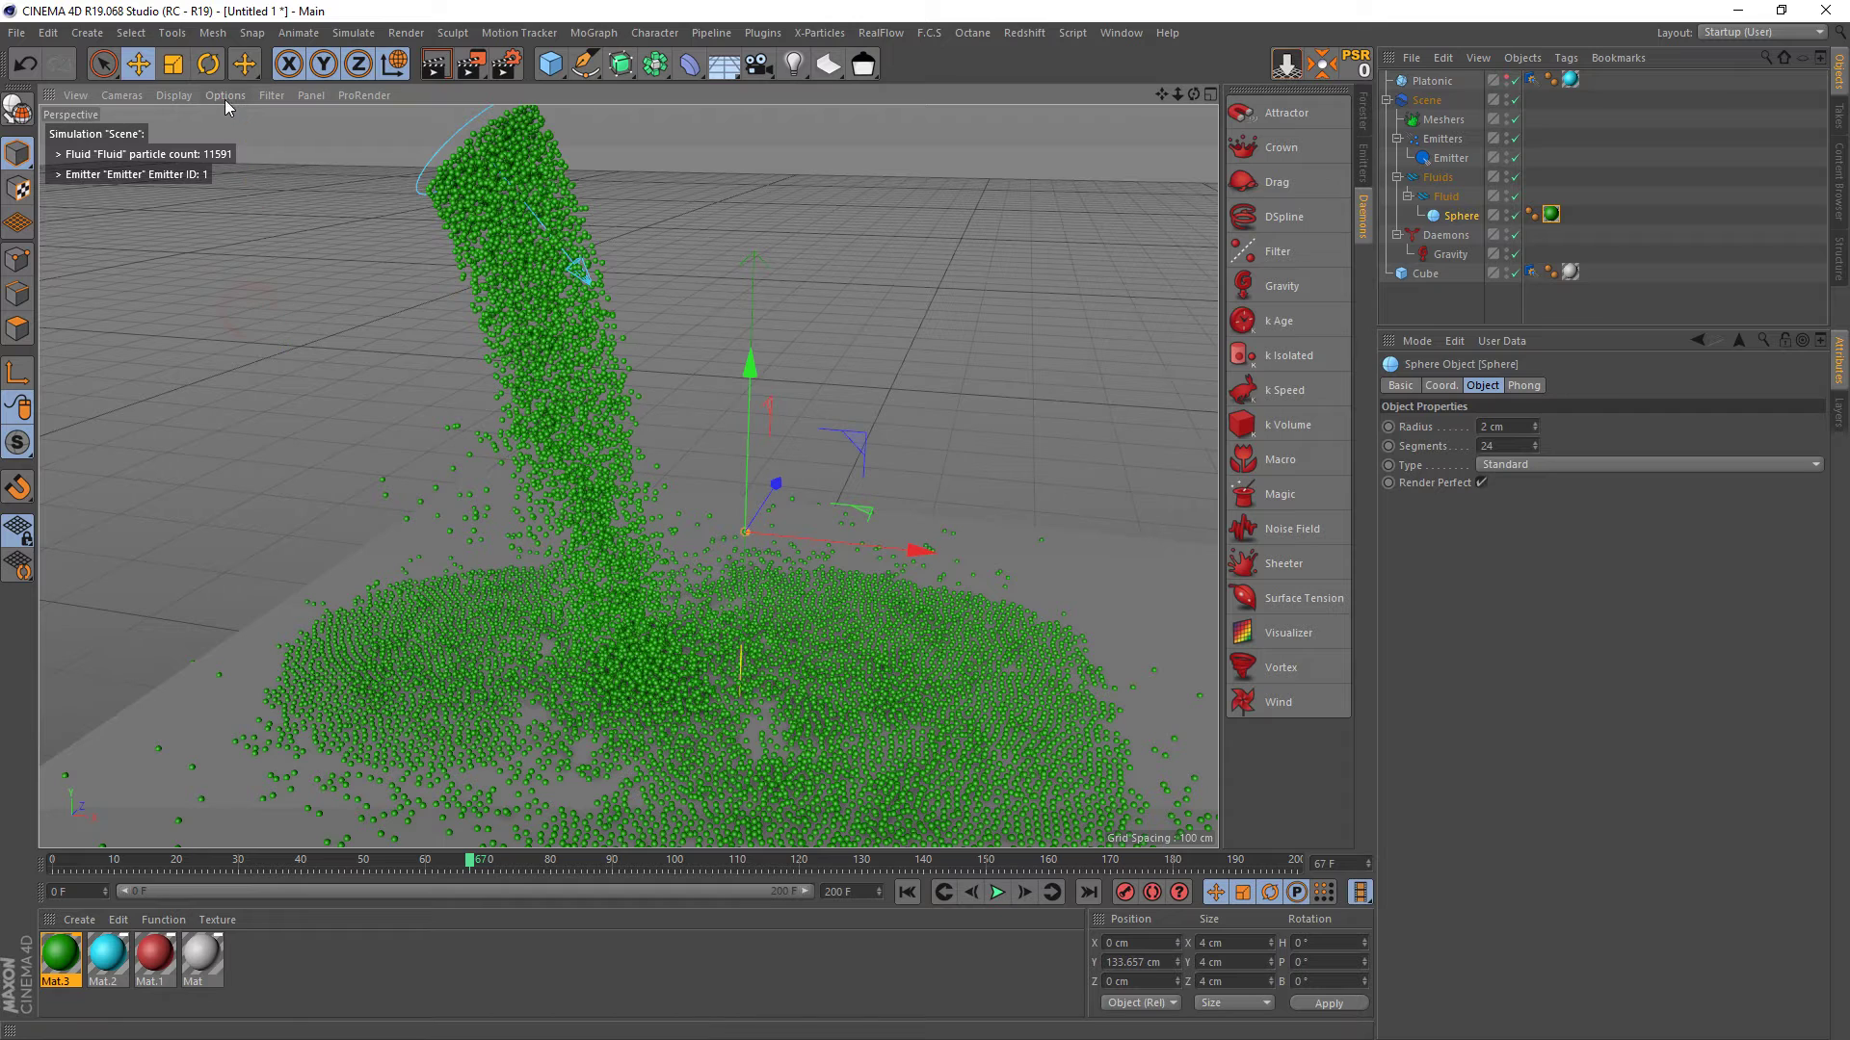
- Replay the green-ball pour, toggling particle visibility and pausing to inspect the pile
{"action": "left_click", "coordinate": [907, 893]}
{"action": "left_click", "coordinate": [997, 893]}
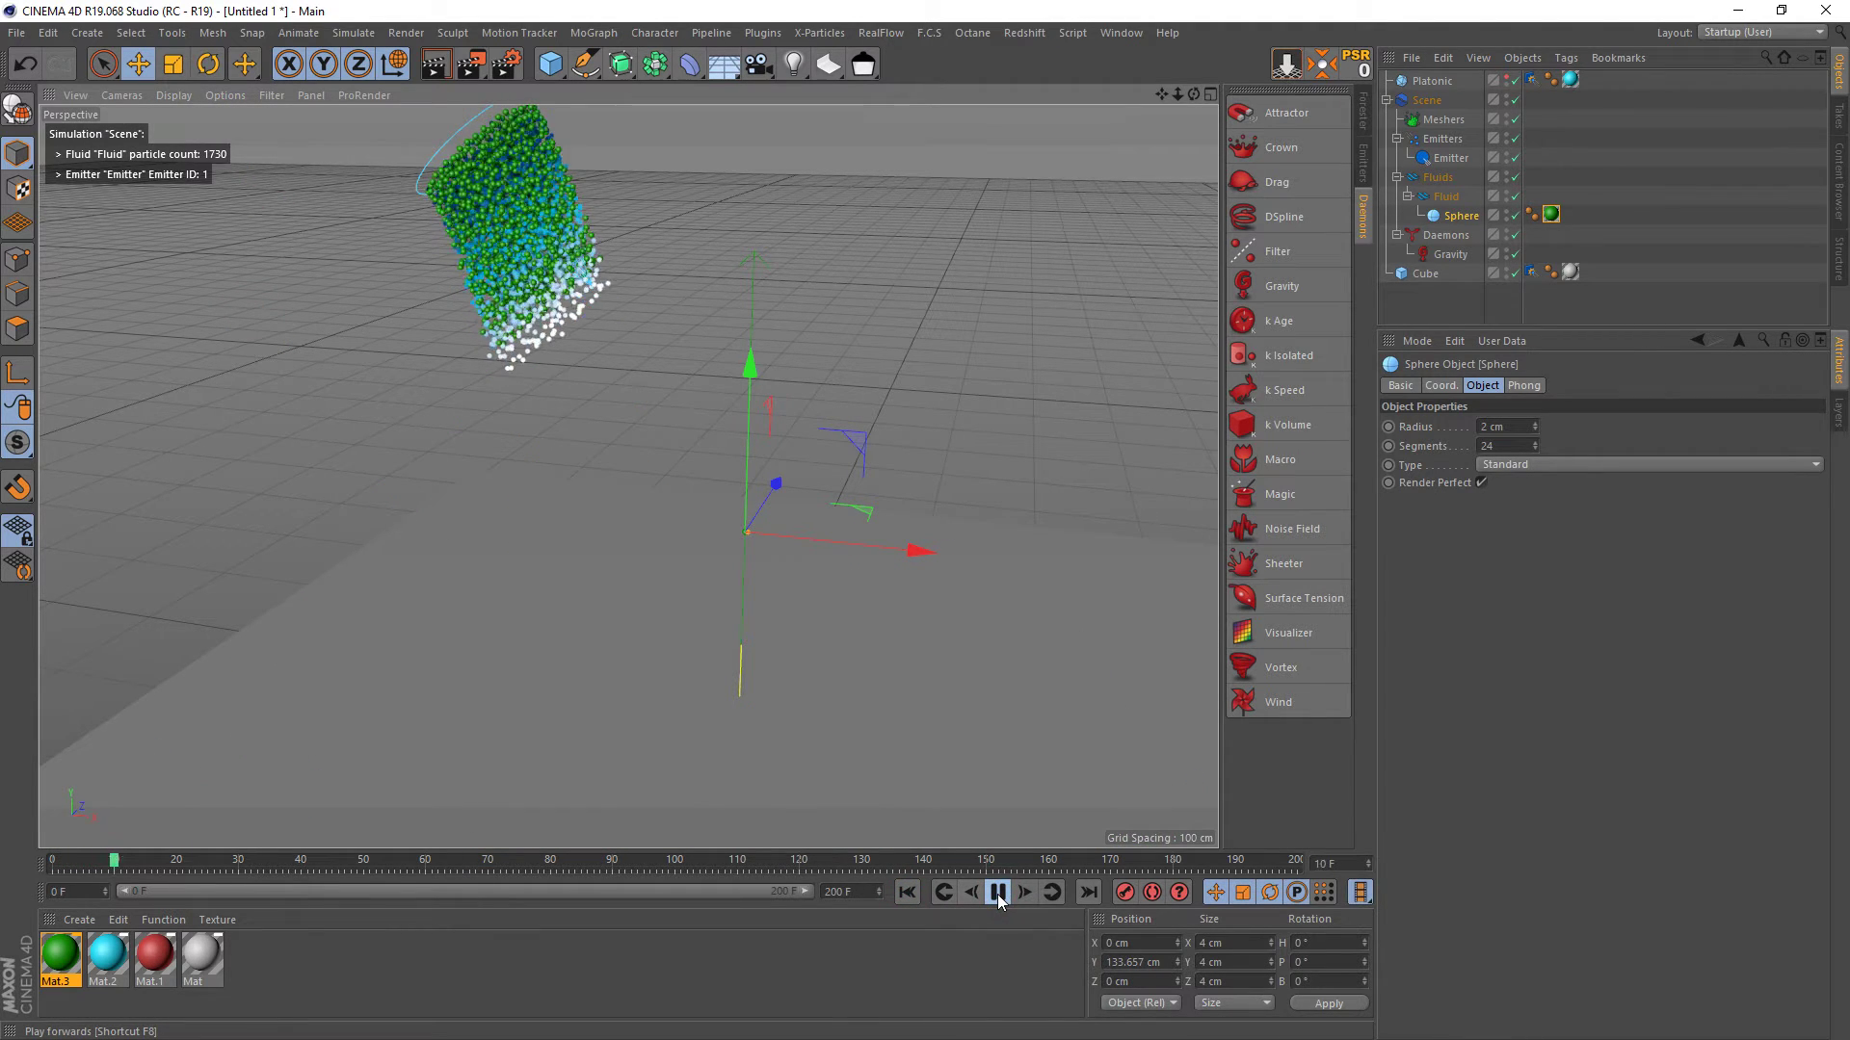
{"action": "left_click", "coordinate": [997, 893]}
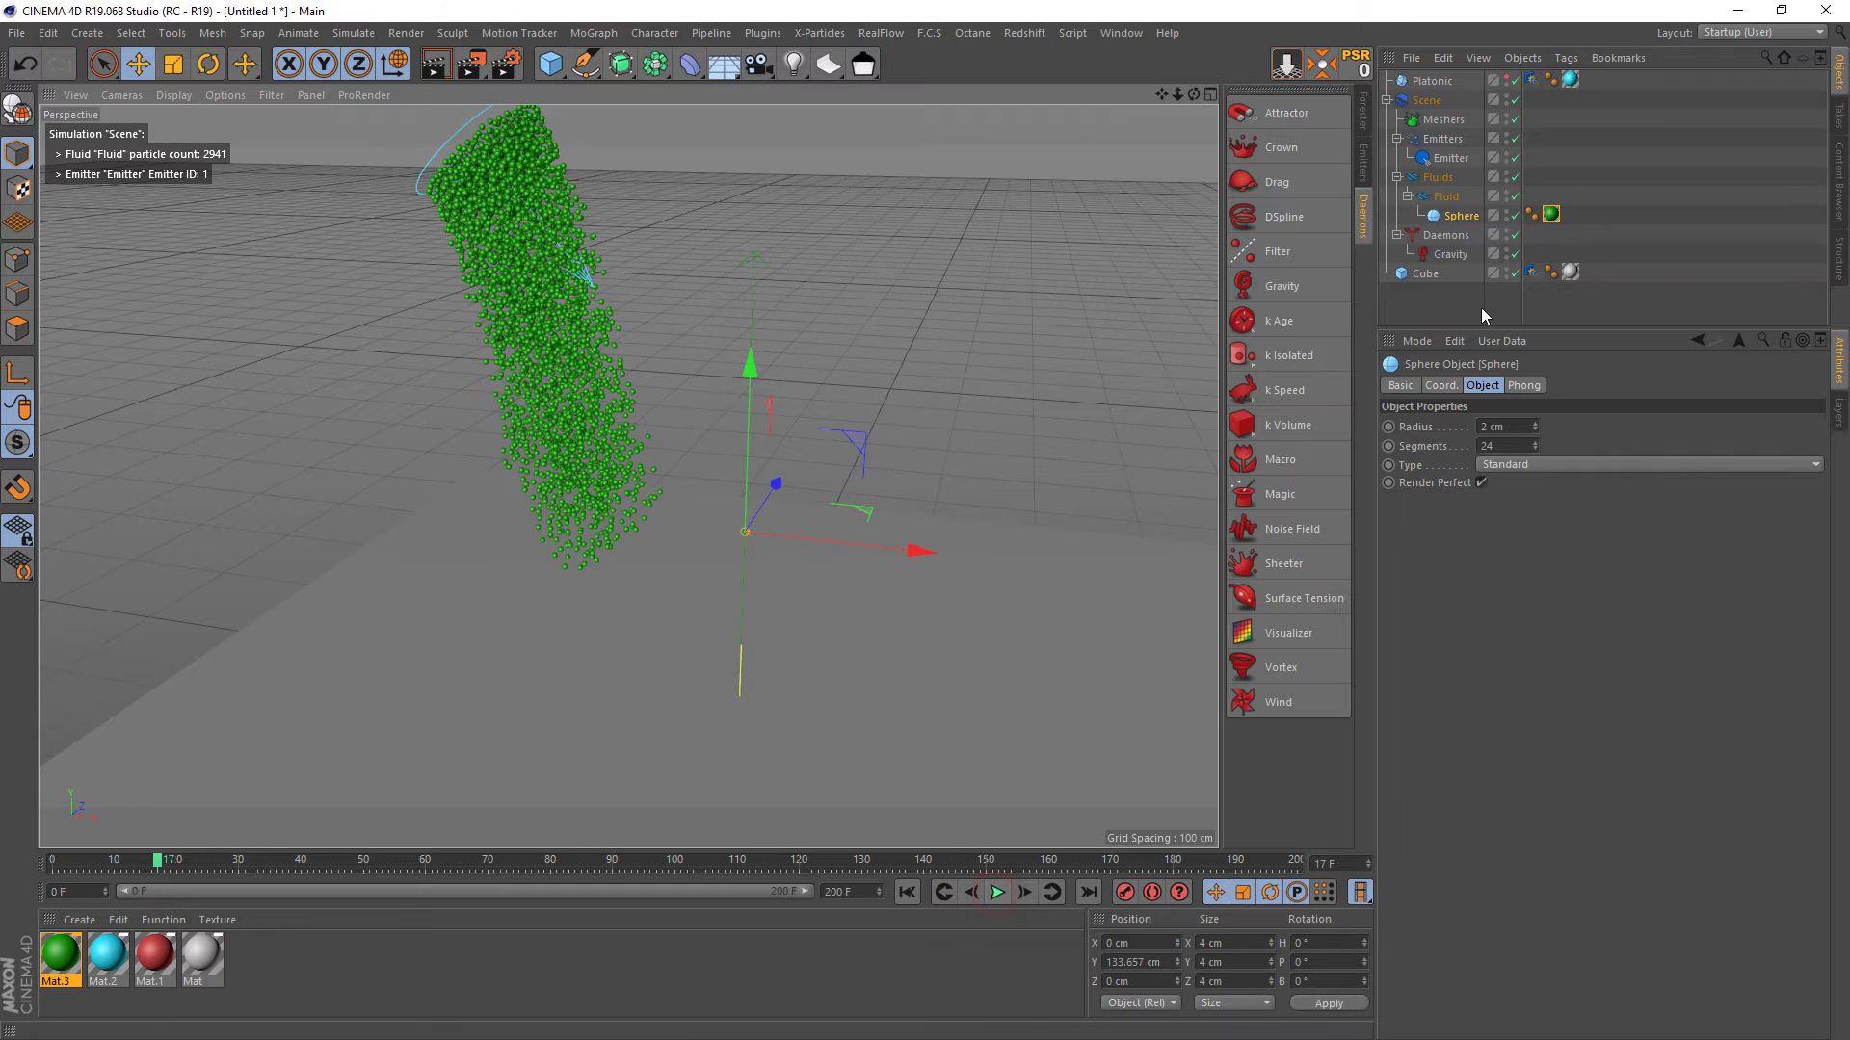
{"action": "left_click", "coordinate": [1507, 197]}
{"action": "left_click", "coordinate": [1508, 196]}
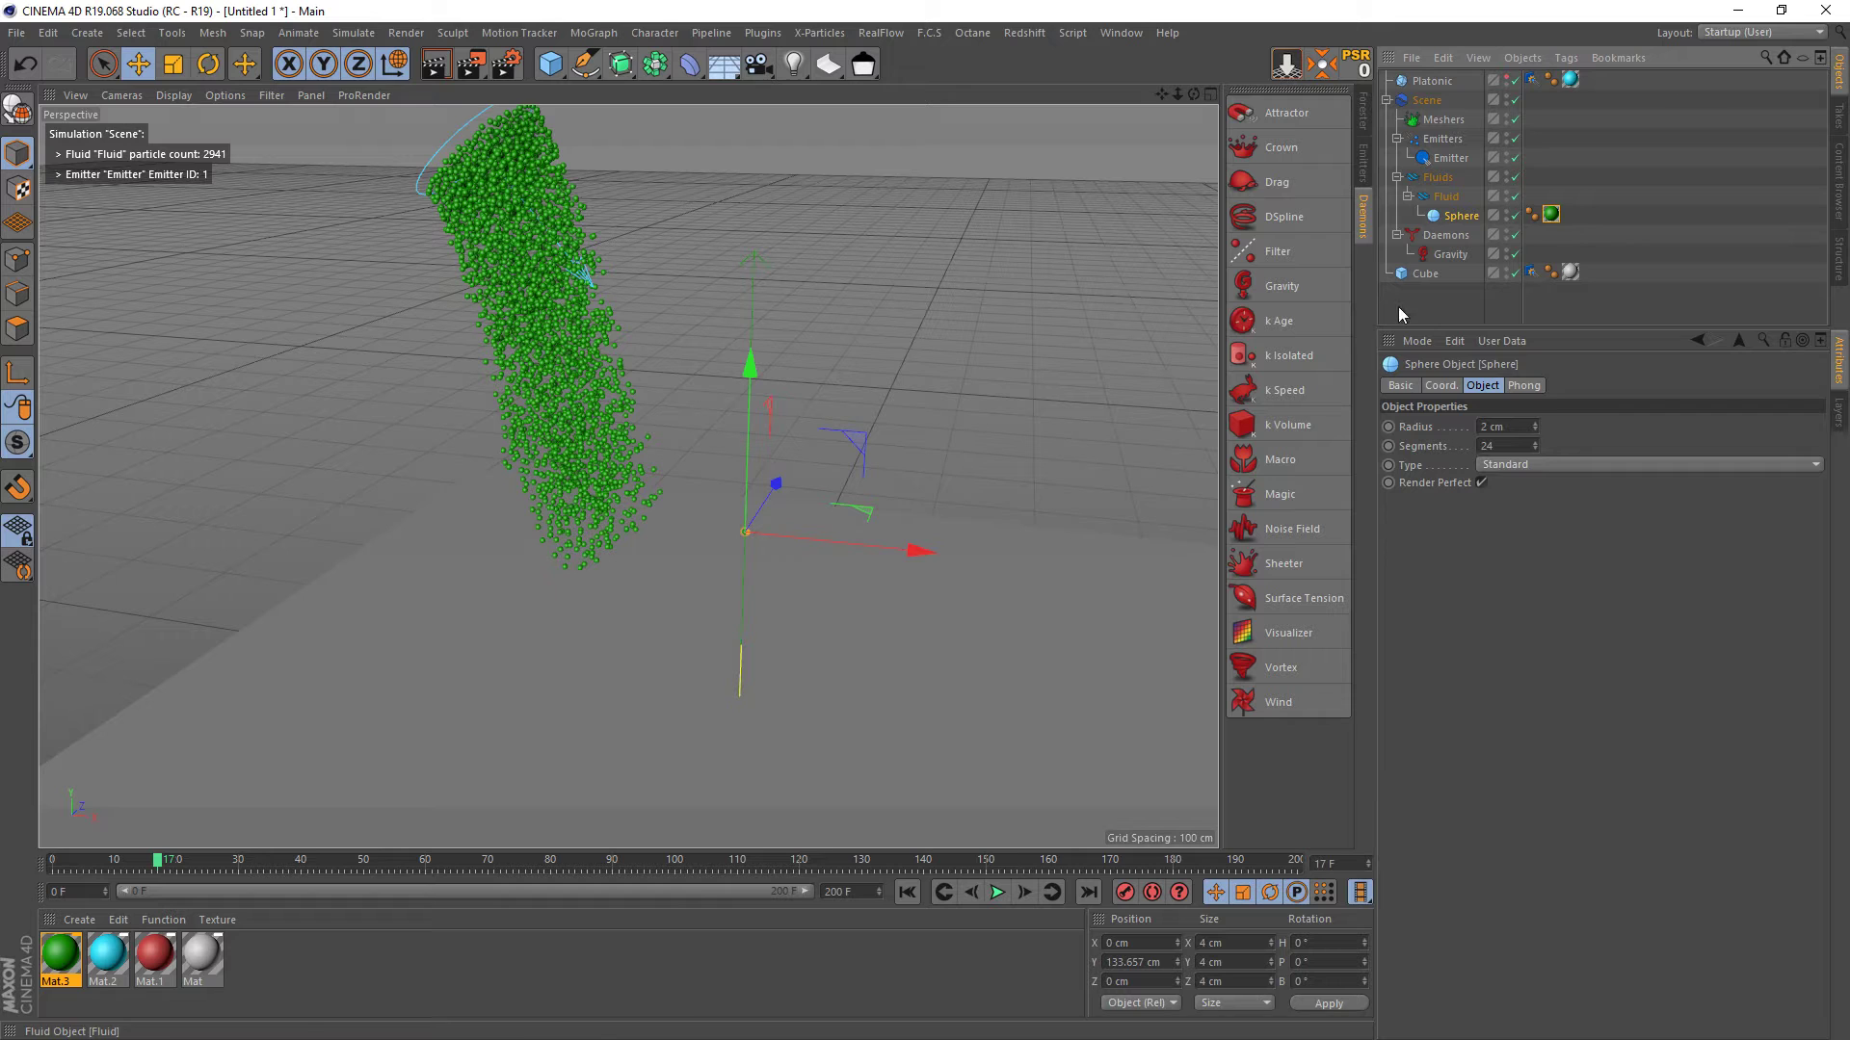
{"action": "left_click", "coordinate": [906, 891]}
{"action": "key", "text": "F8"}
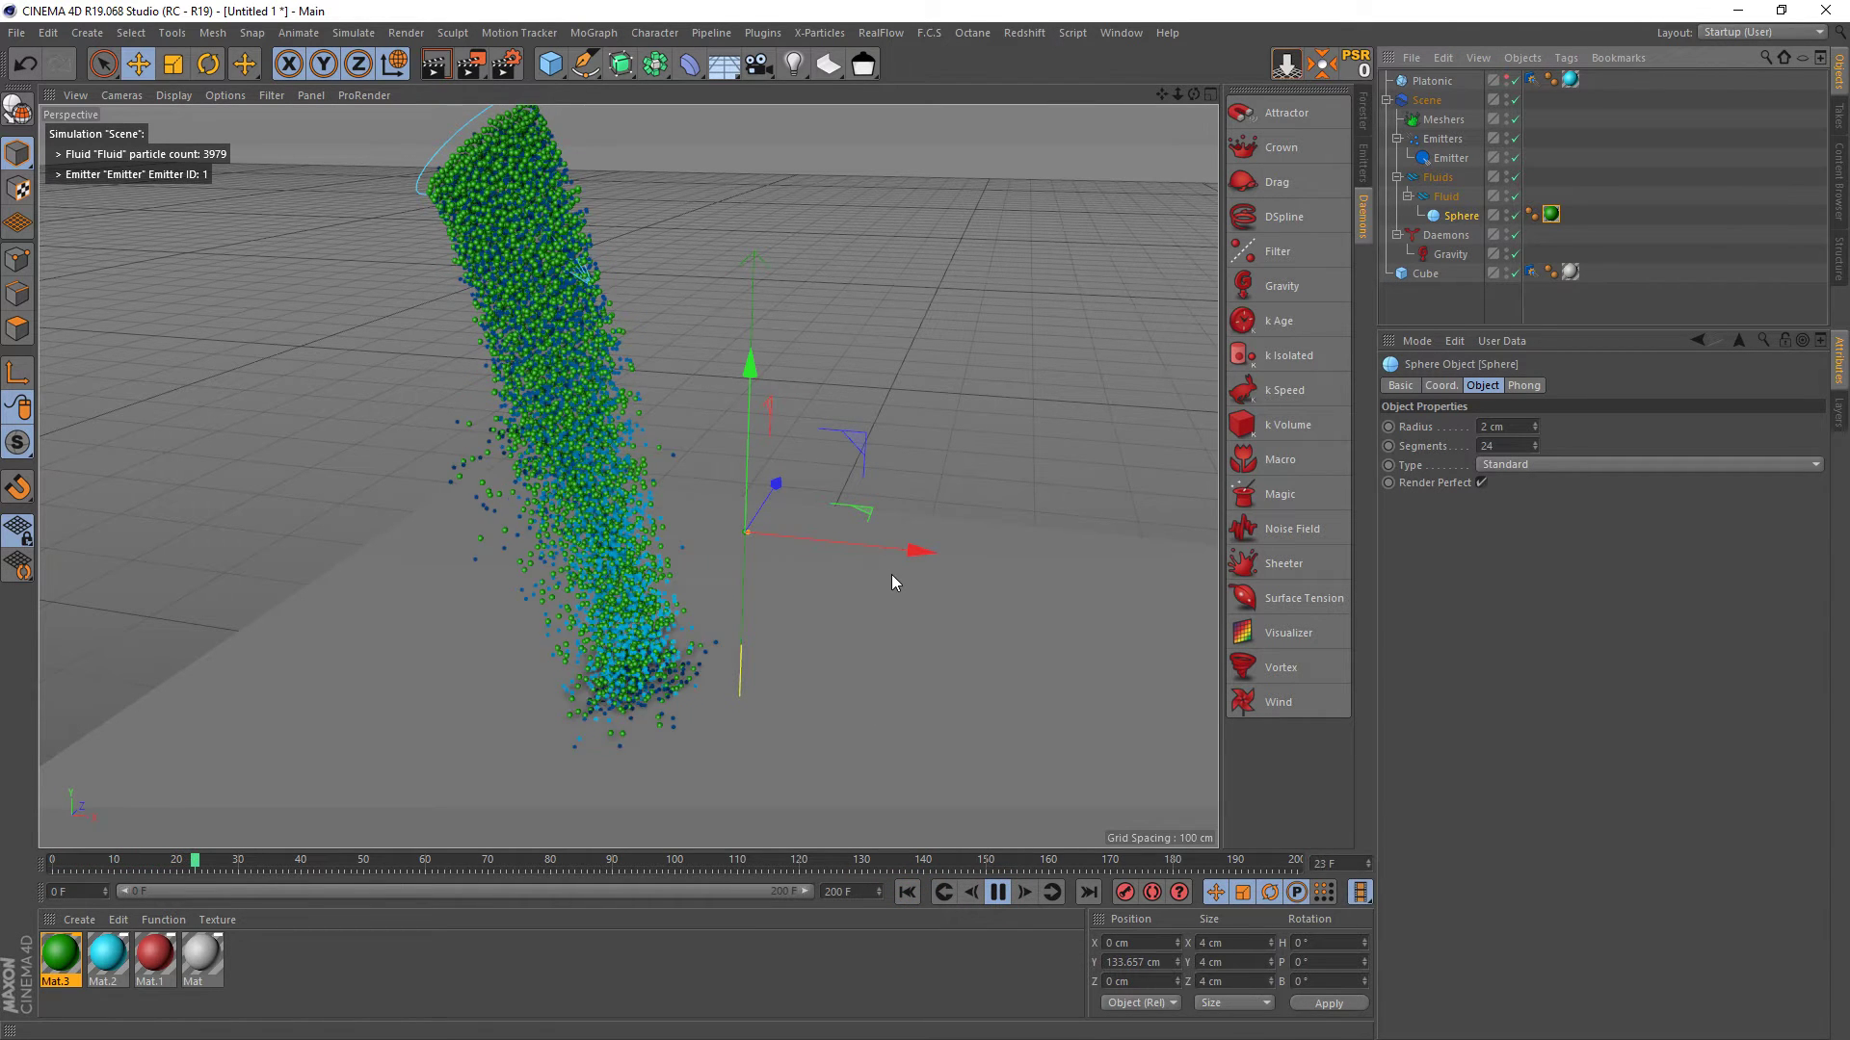
{"action": "left_click", "coordinate": [997, 891]}
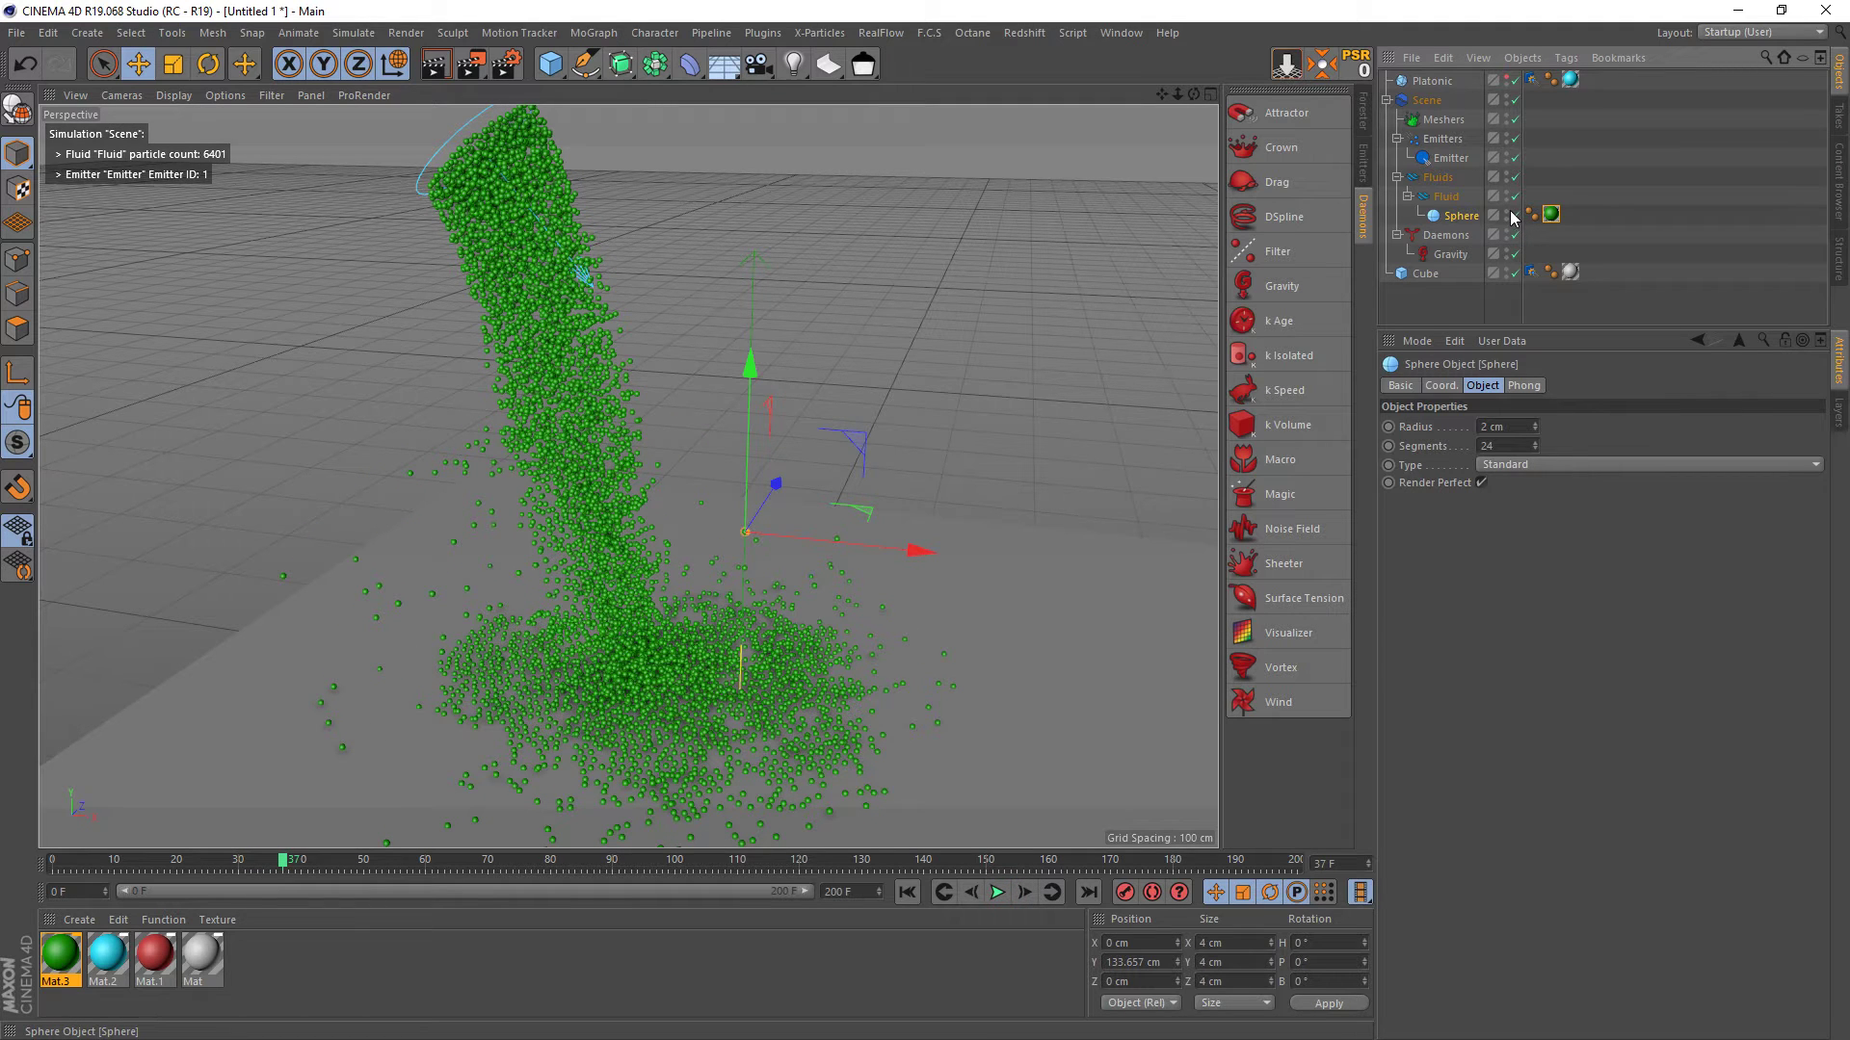
- Replay the pour again, pausing at frames 78 and 89 to inspect the spread
{"action": "left_click", "coordinate": [908, 891]}
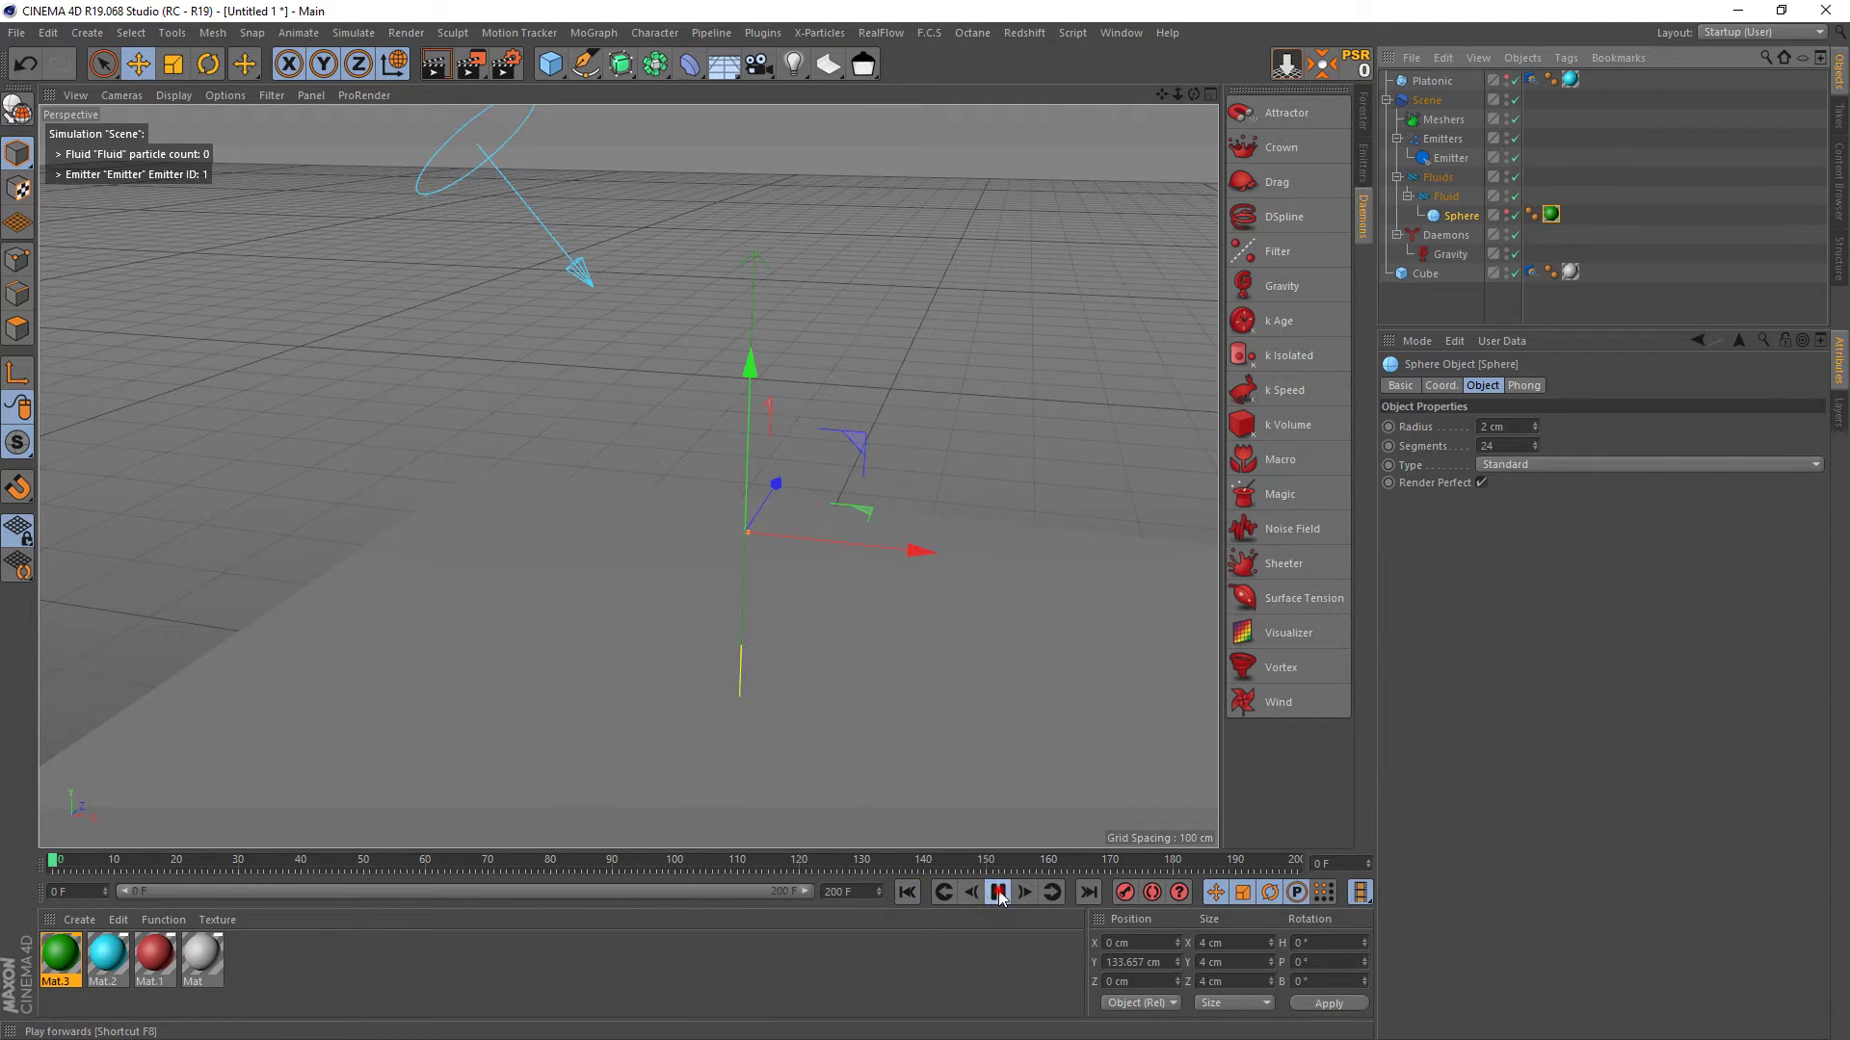
{"action": "left_click", "coordinate": [997, 891]}
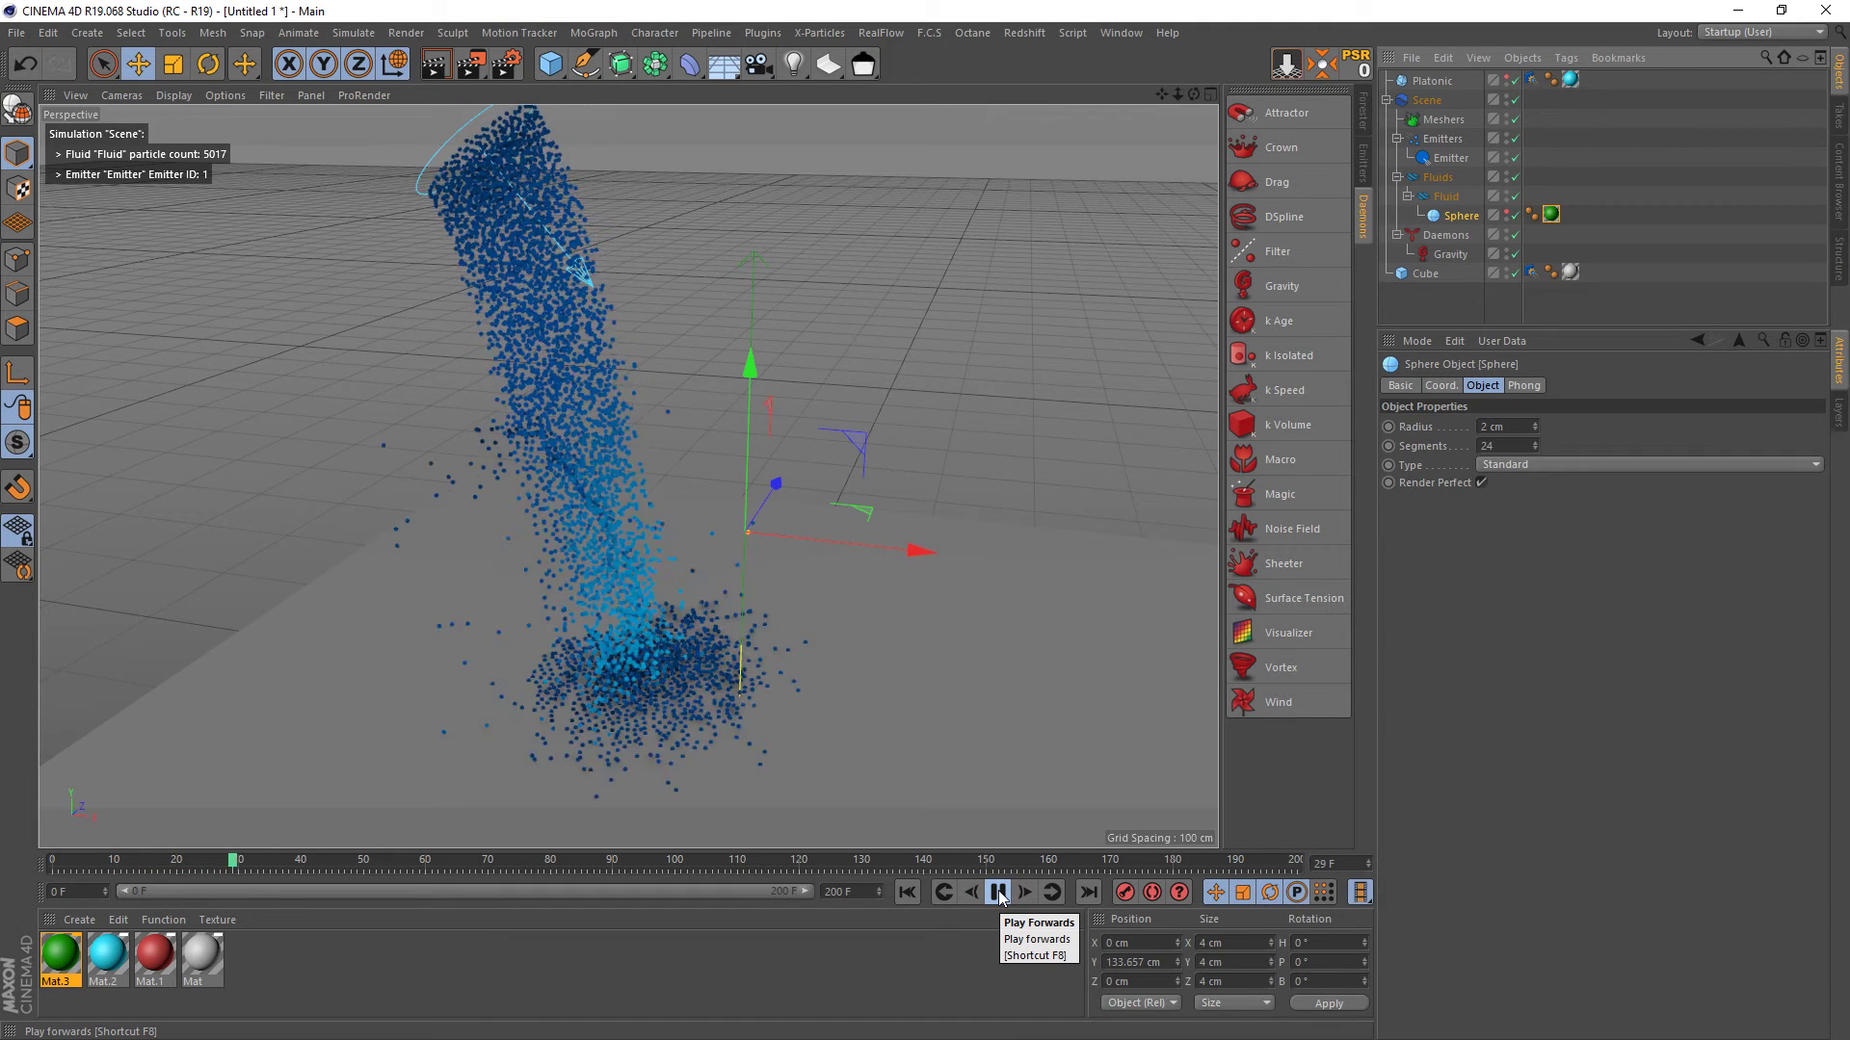
{"action": "left_click", "coordinate": [997, 892]}
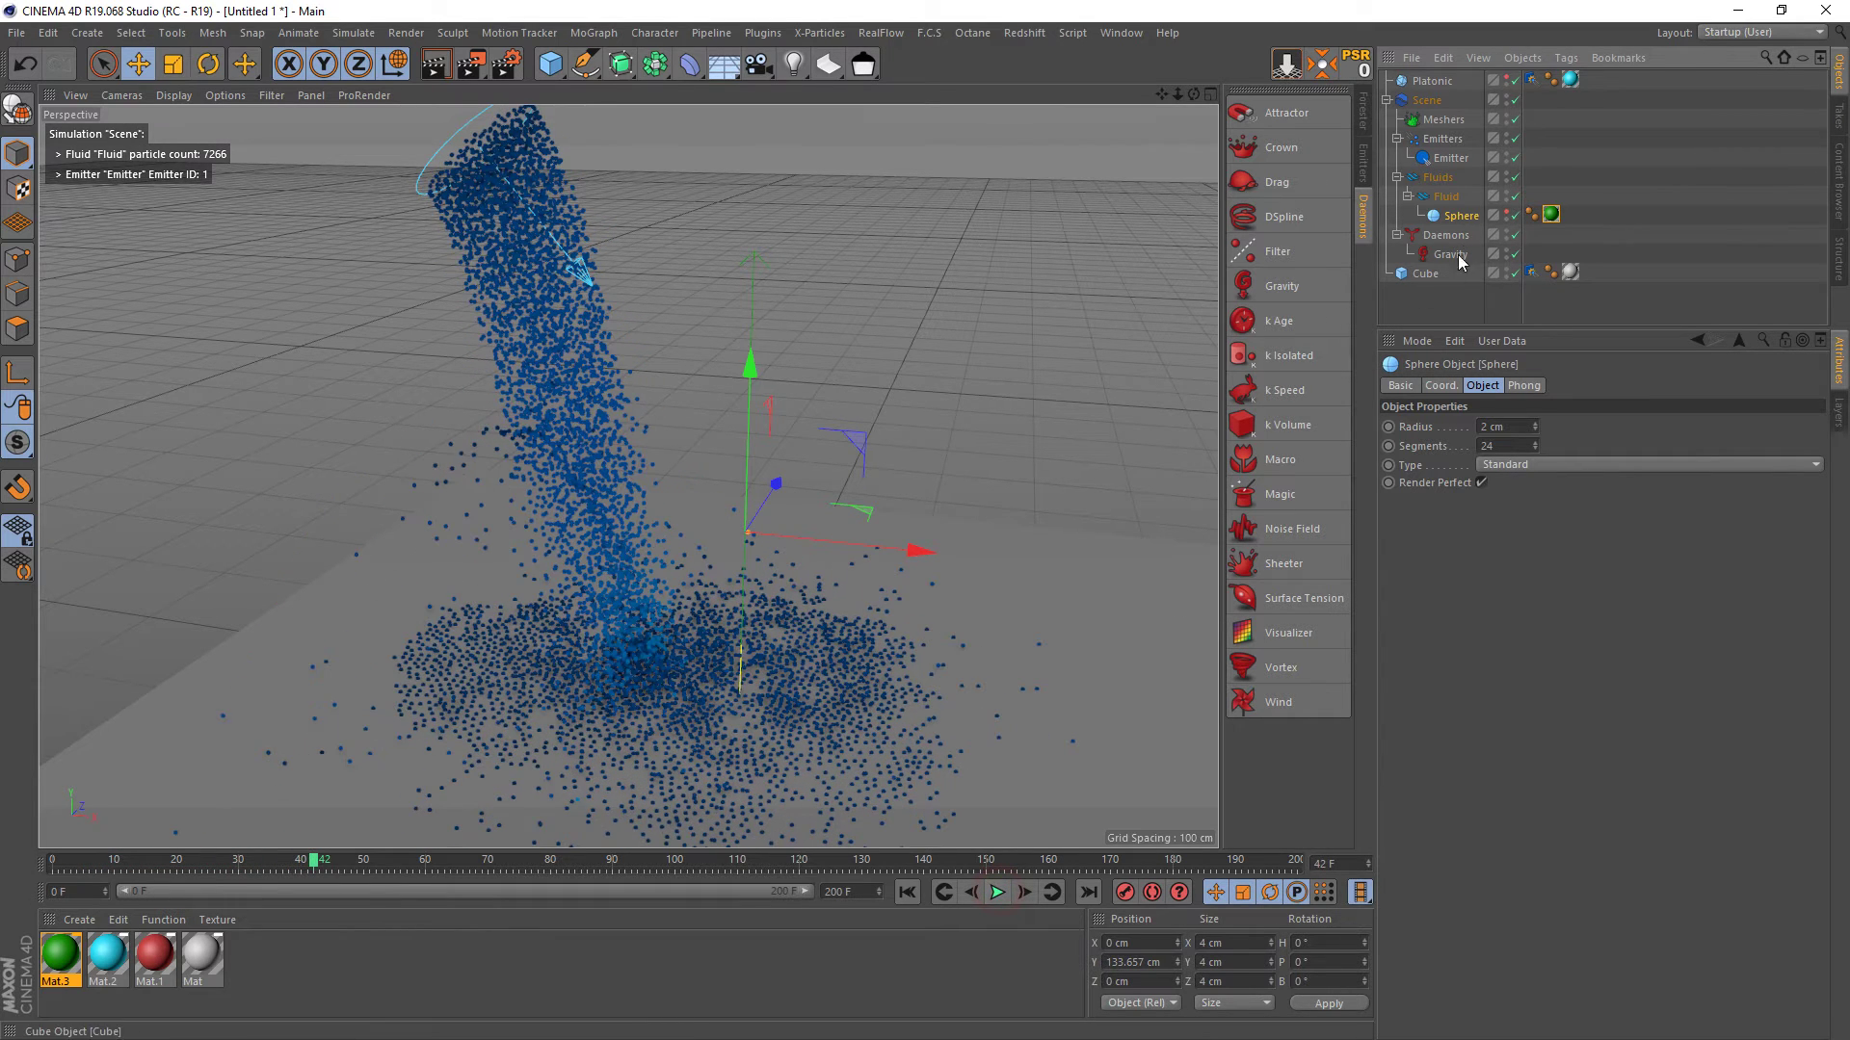
{"action": "left_click", "coordinate": [1509, 197]}
{"action": "left_click", "coordinate": [907, 891]}
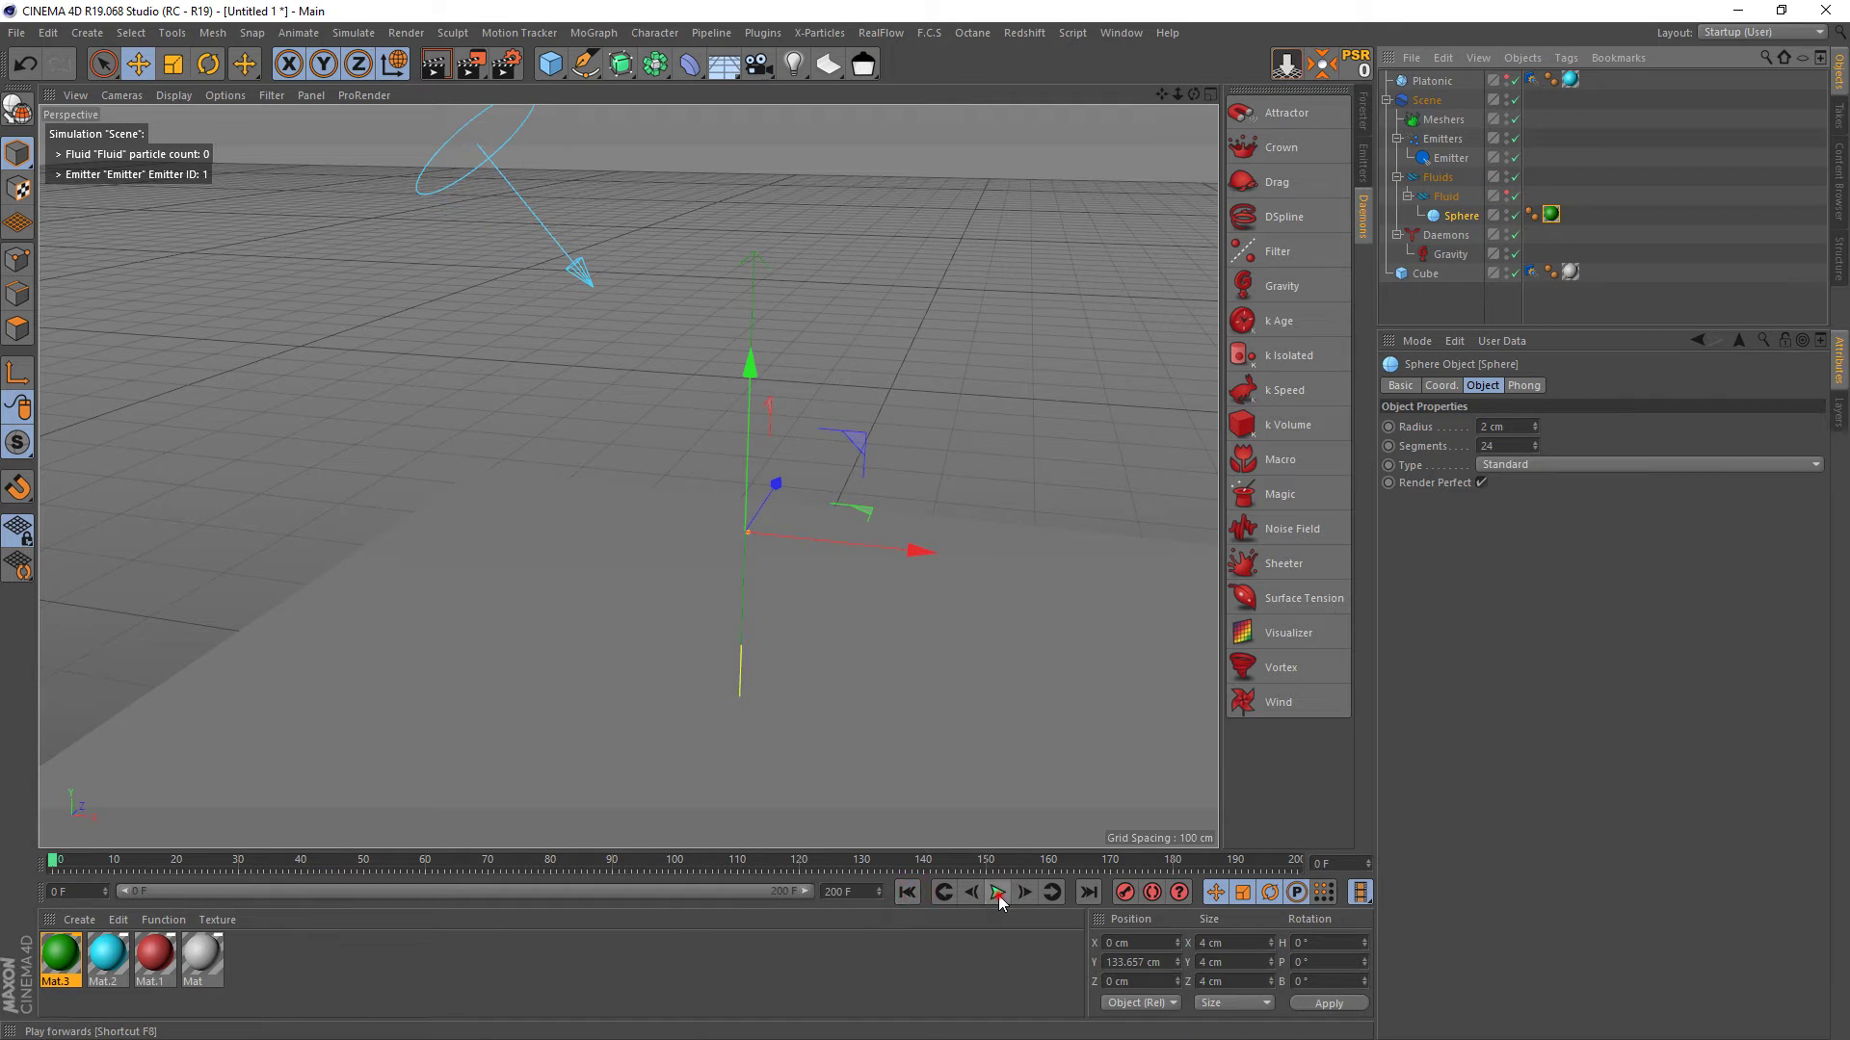
{"action": "left_click", "coordinate": [998, 892]}
{"action": "left_click", "coordinate": [998, 892]}
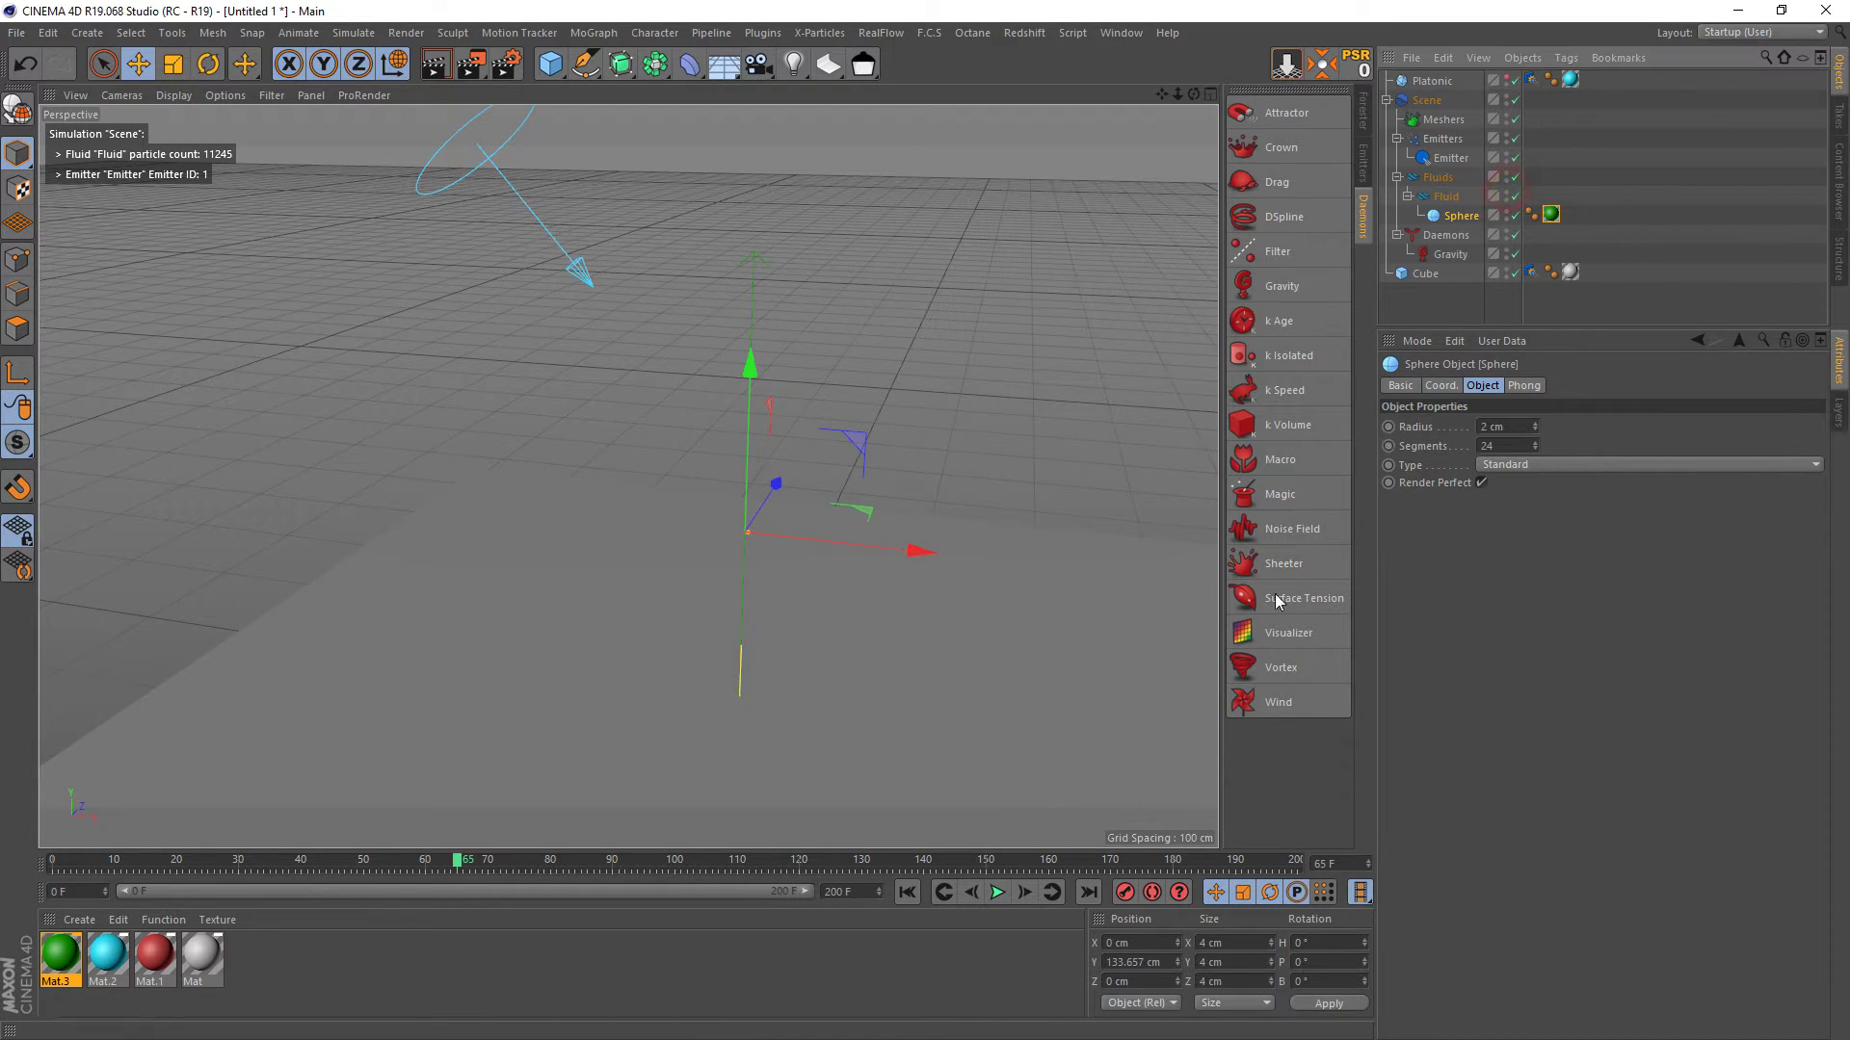
{"action": "left_click", "coordinate": [997, 892]}
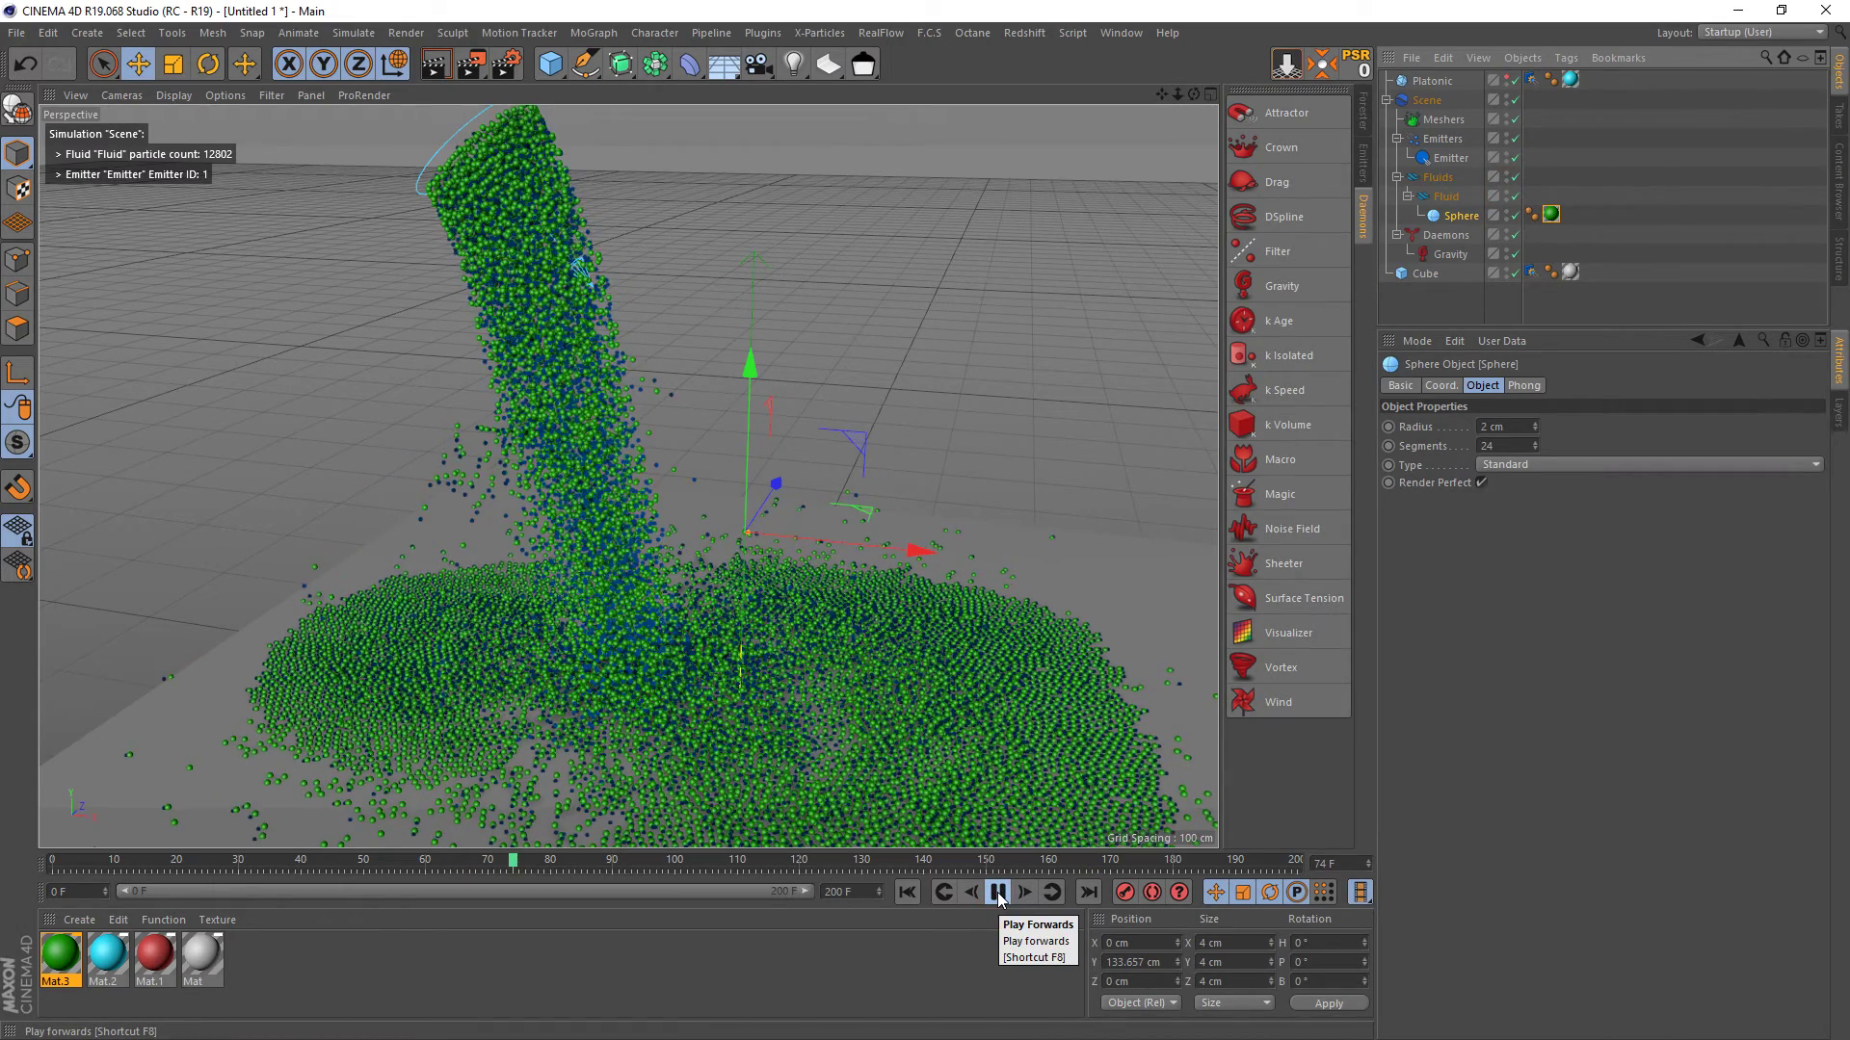
{"action": "left_click", "coordinate": [998, 892]}
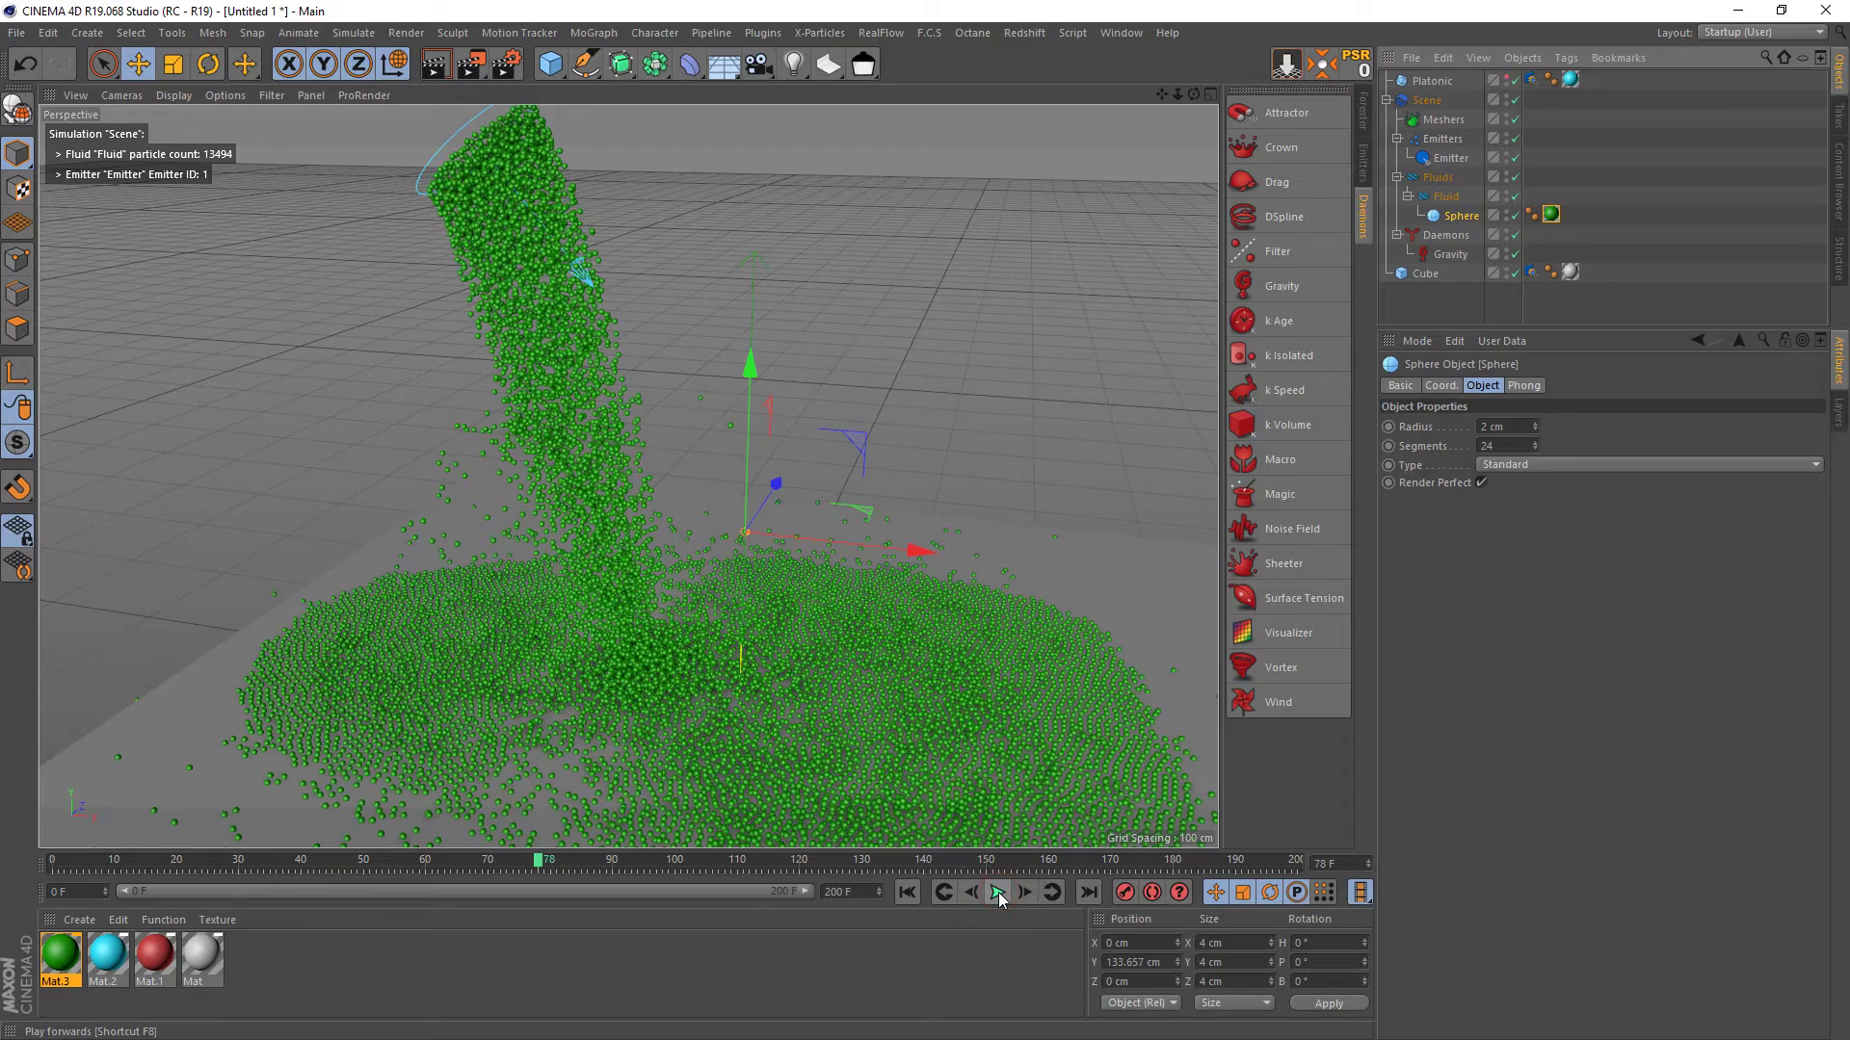
{"action": "left_click", "coordinate": [998, 892]}
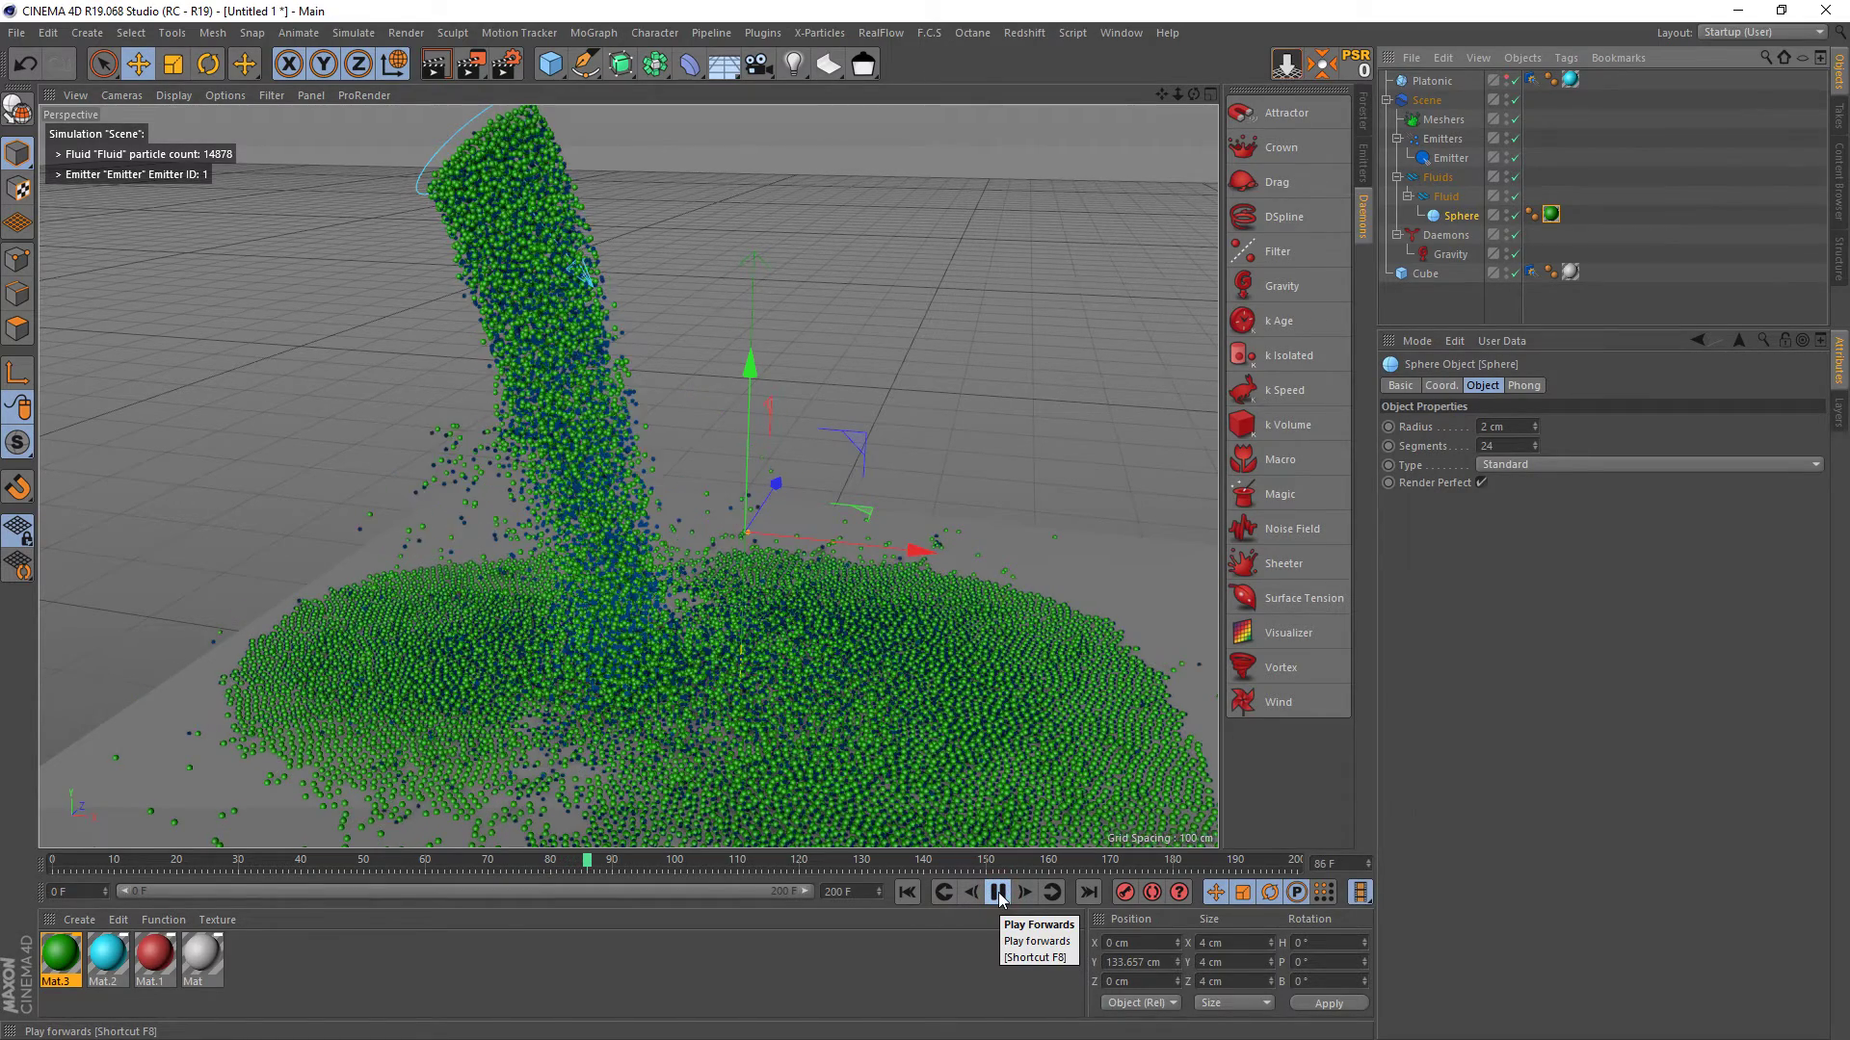
{"action": "left_click", "coordinate": [998, 892]}
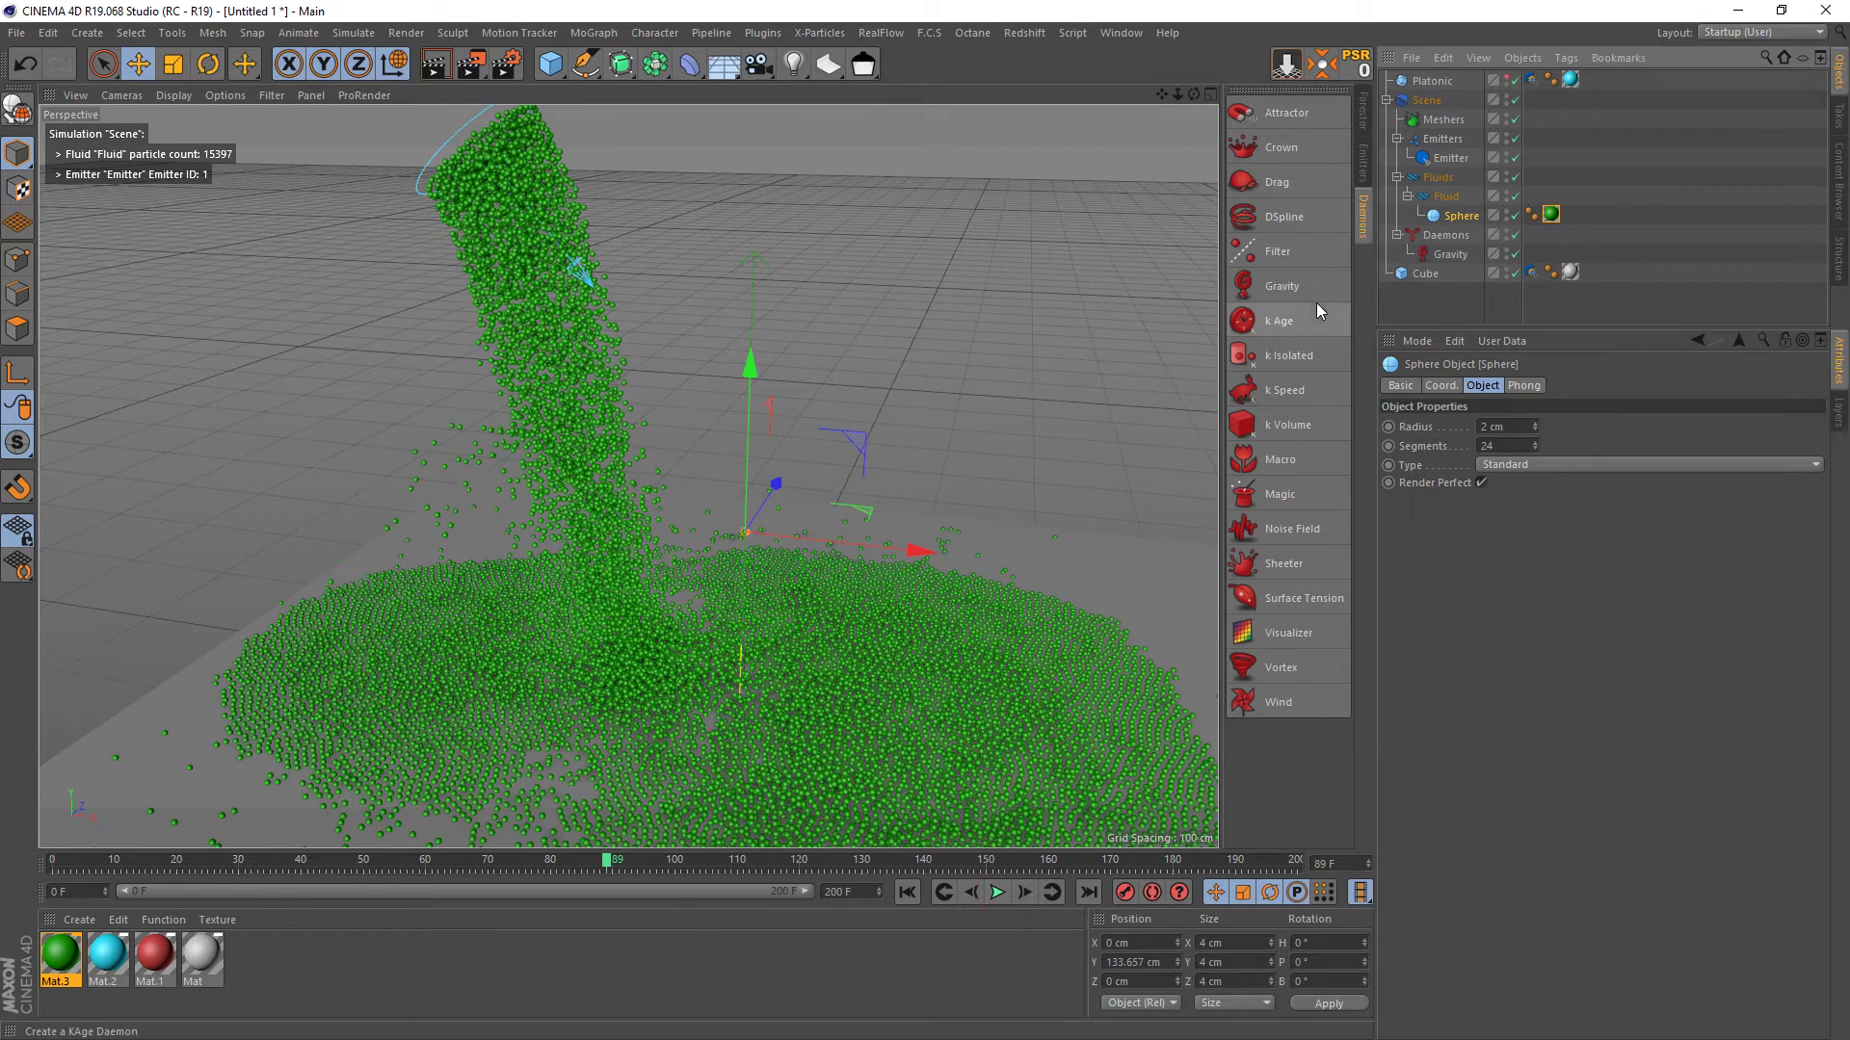
{"action": "left_click", "coordinate": [1445, 197]}
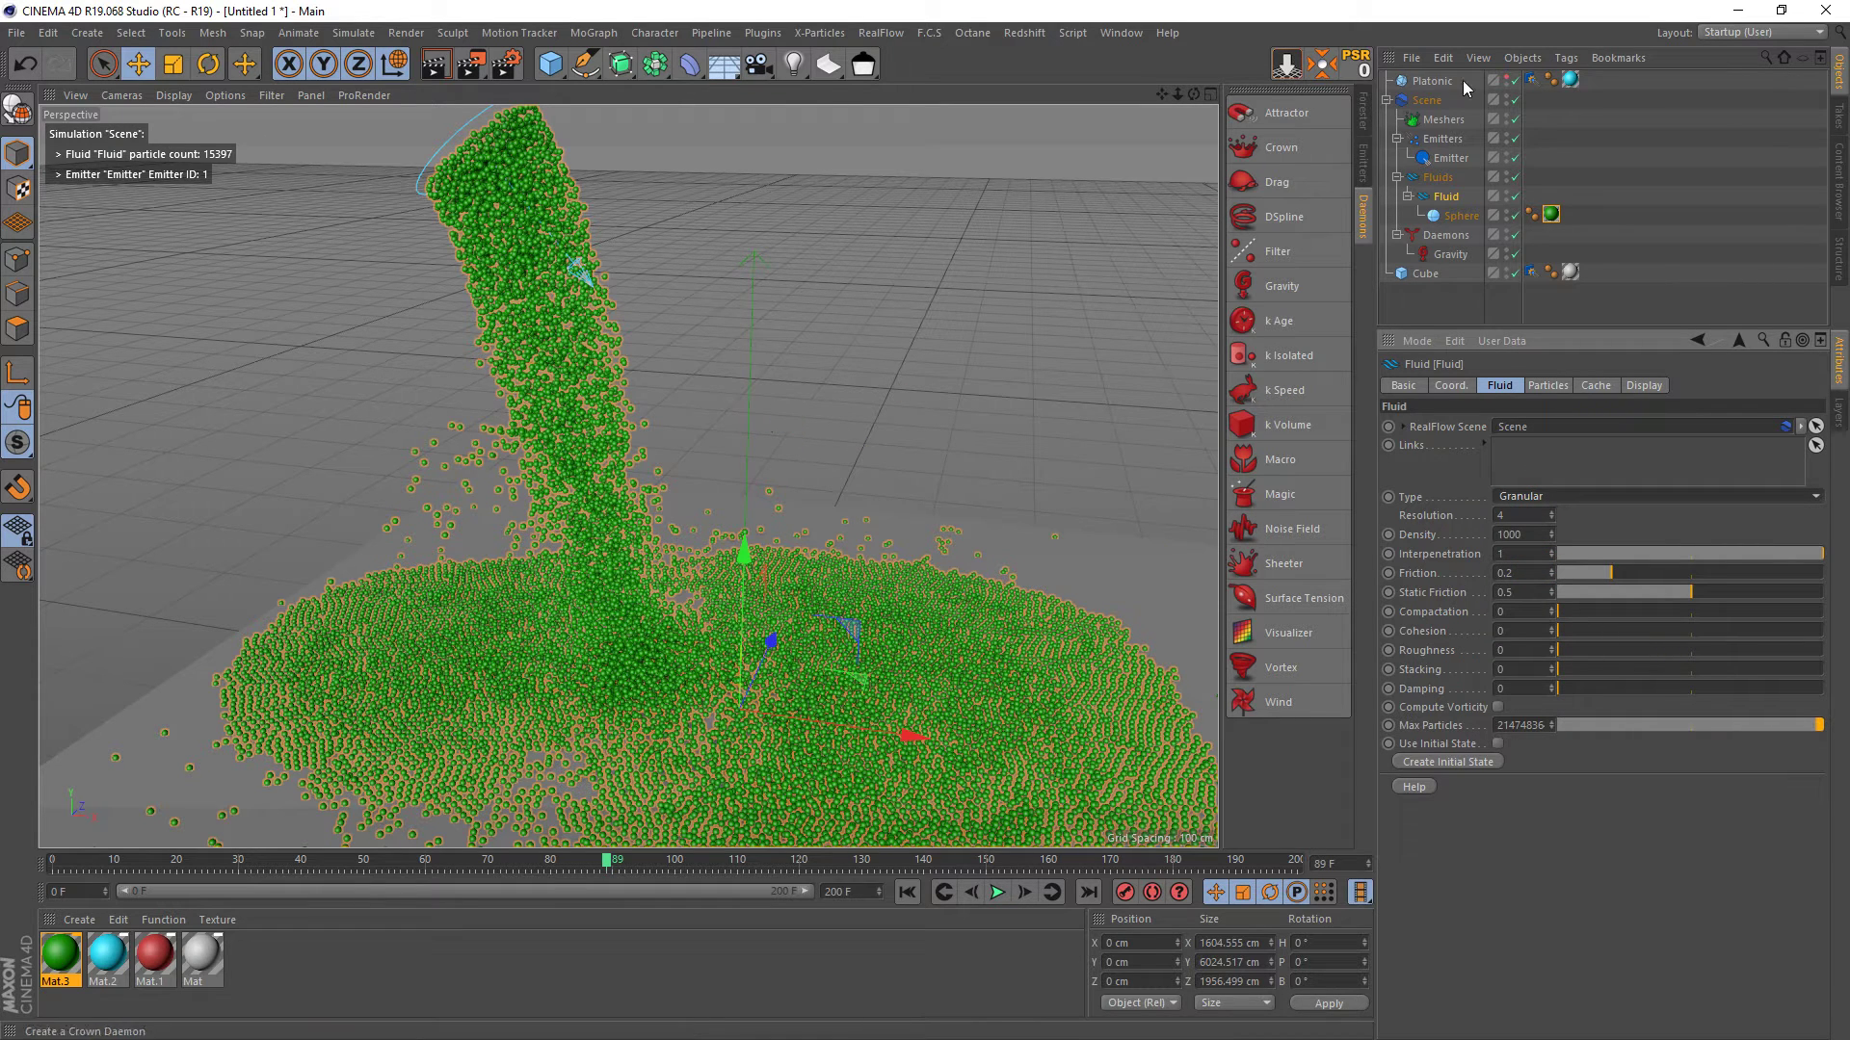
- Set the fluid Resolution to 2 and the particle sphere's Radius to 4 cm
{"action": "key", "text": "Down"}
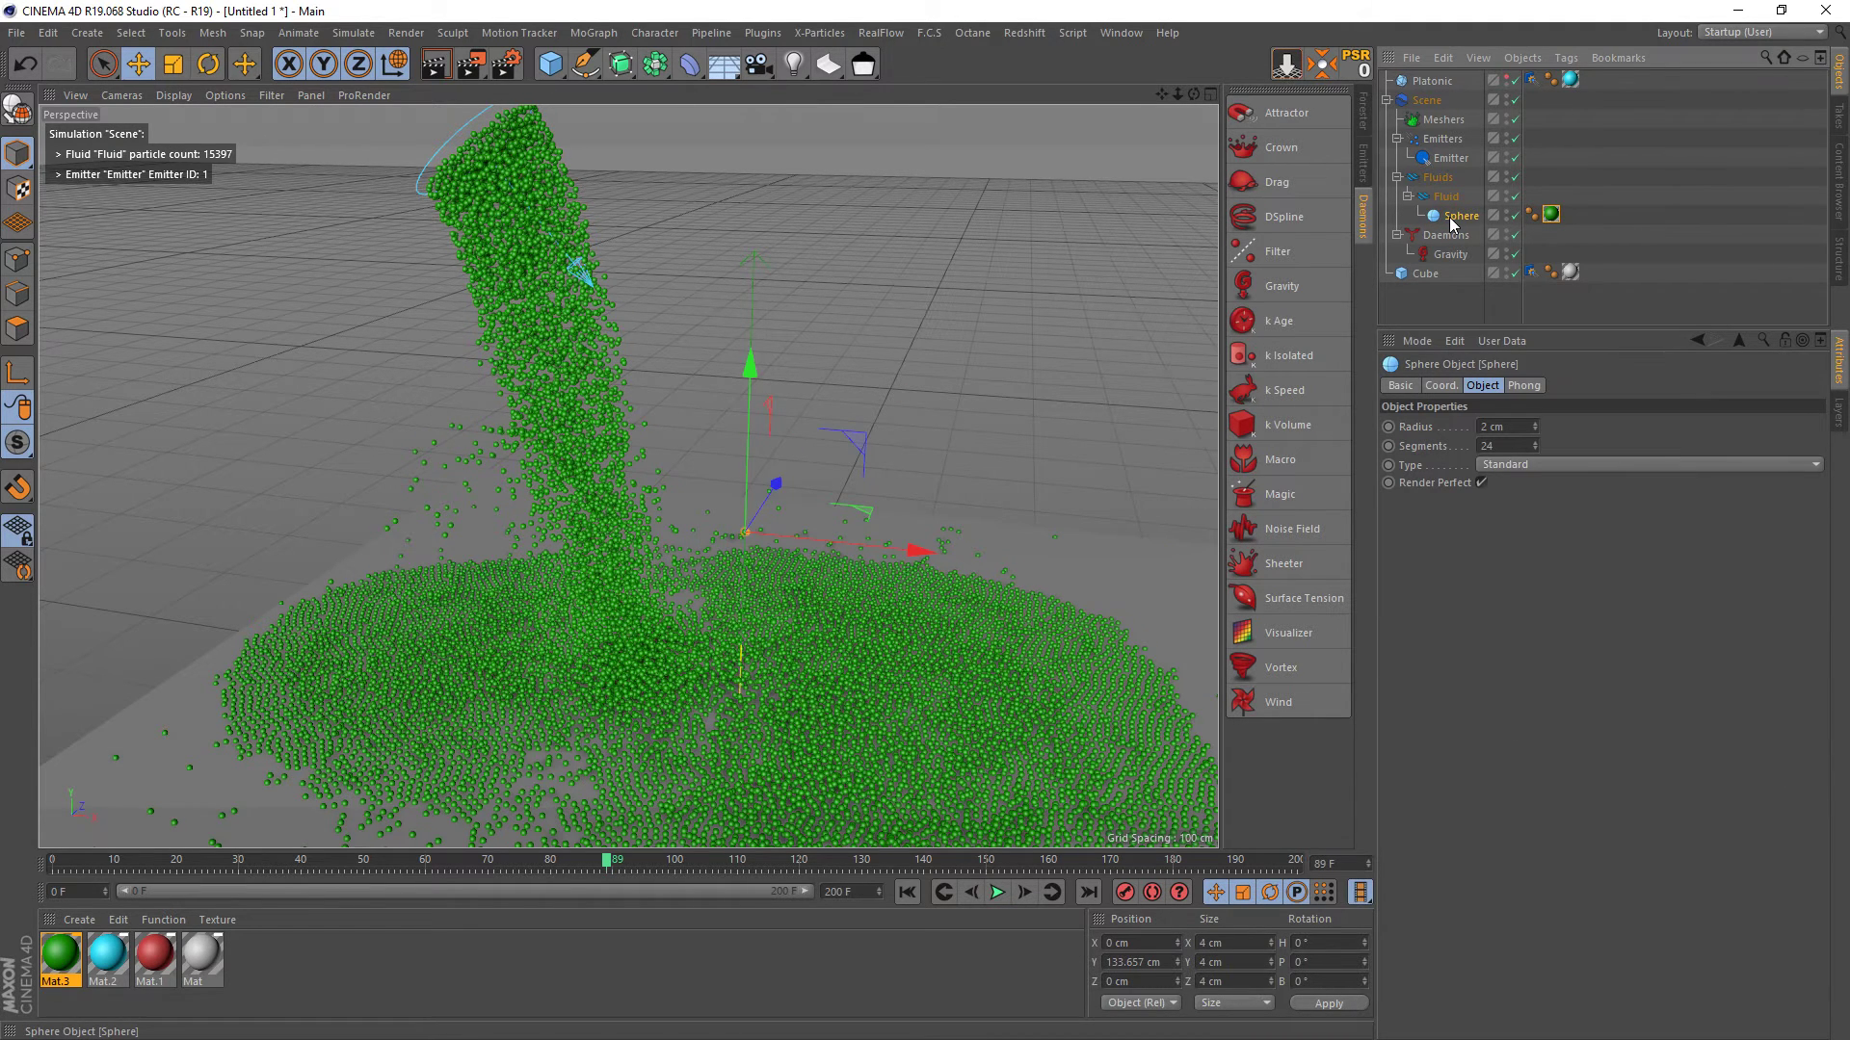
{"action": "left_click", "coordinate": [1442, 197]}
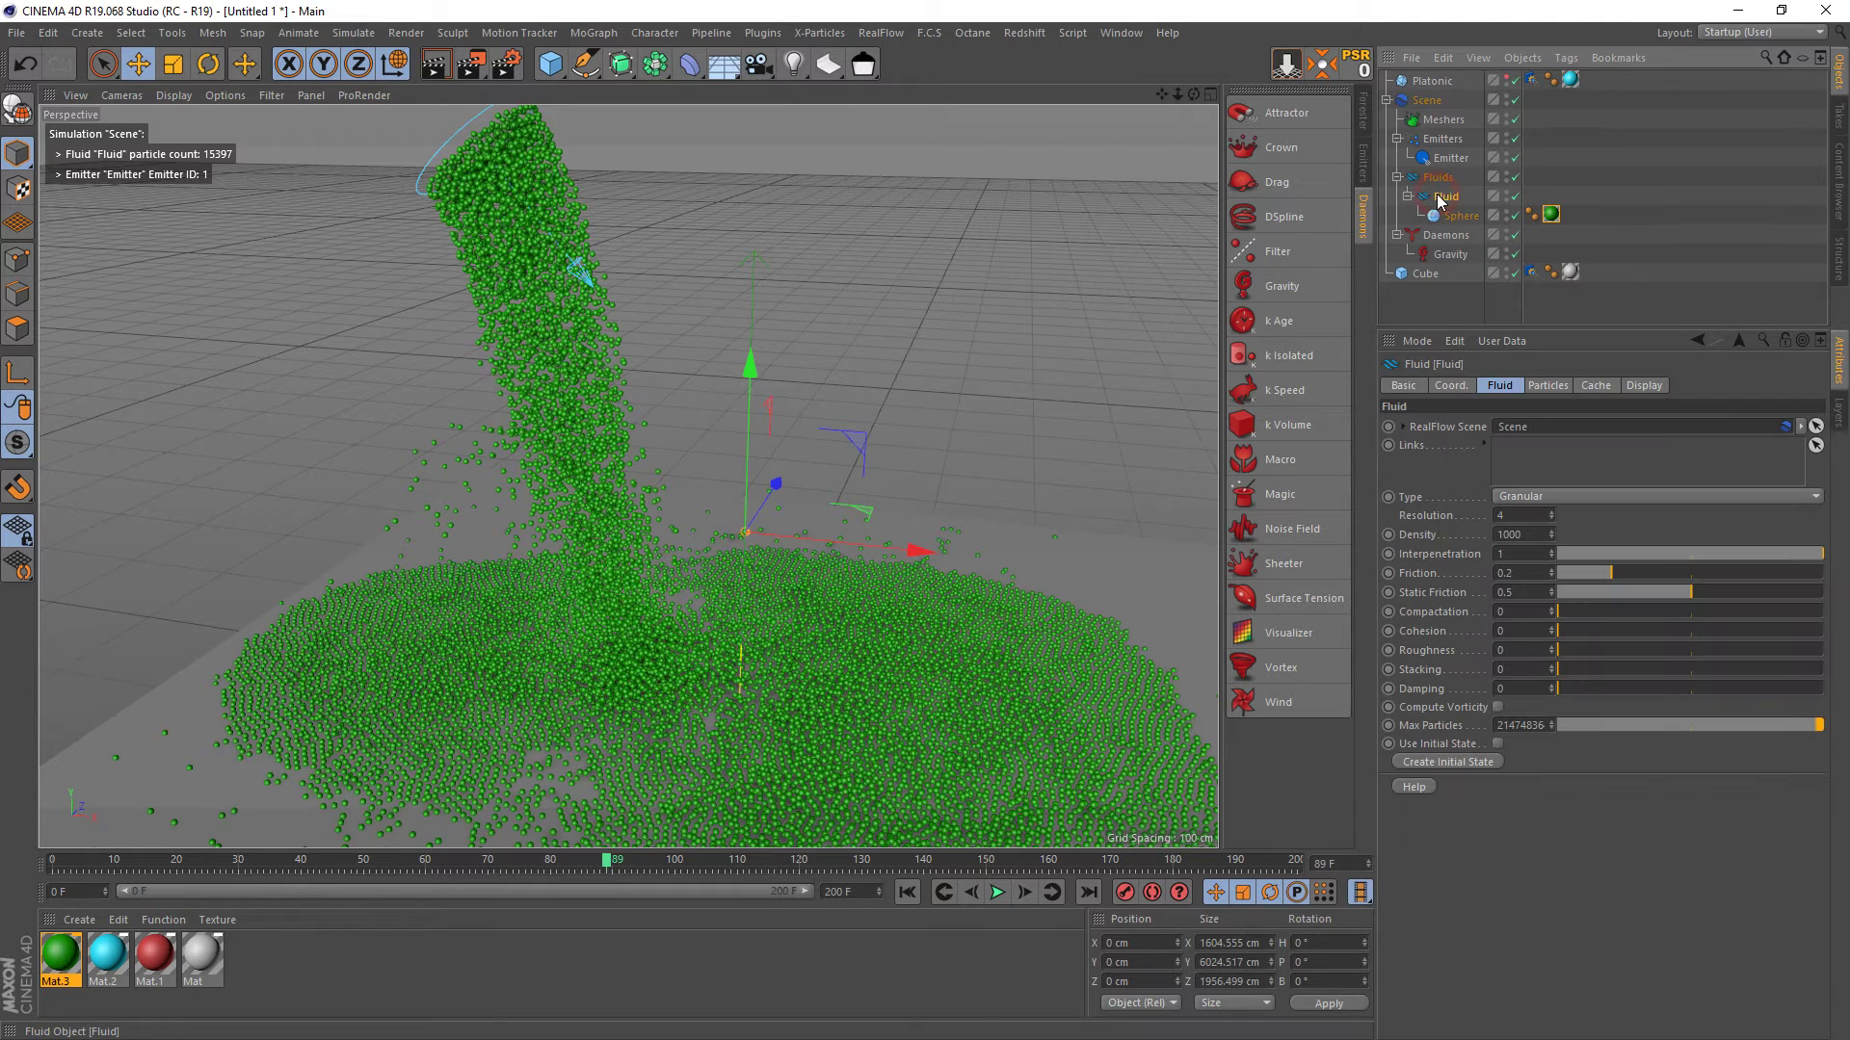
{"action": "left_click", "coordinate": [1520, 516]}
{"action": "type", "text": "2"}
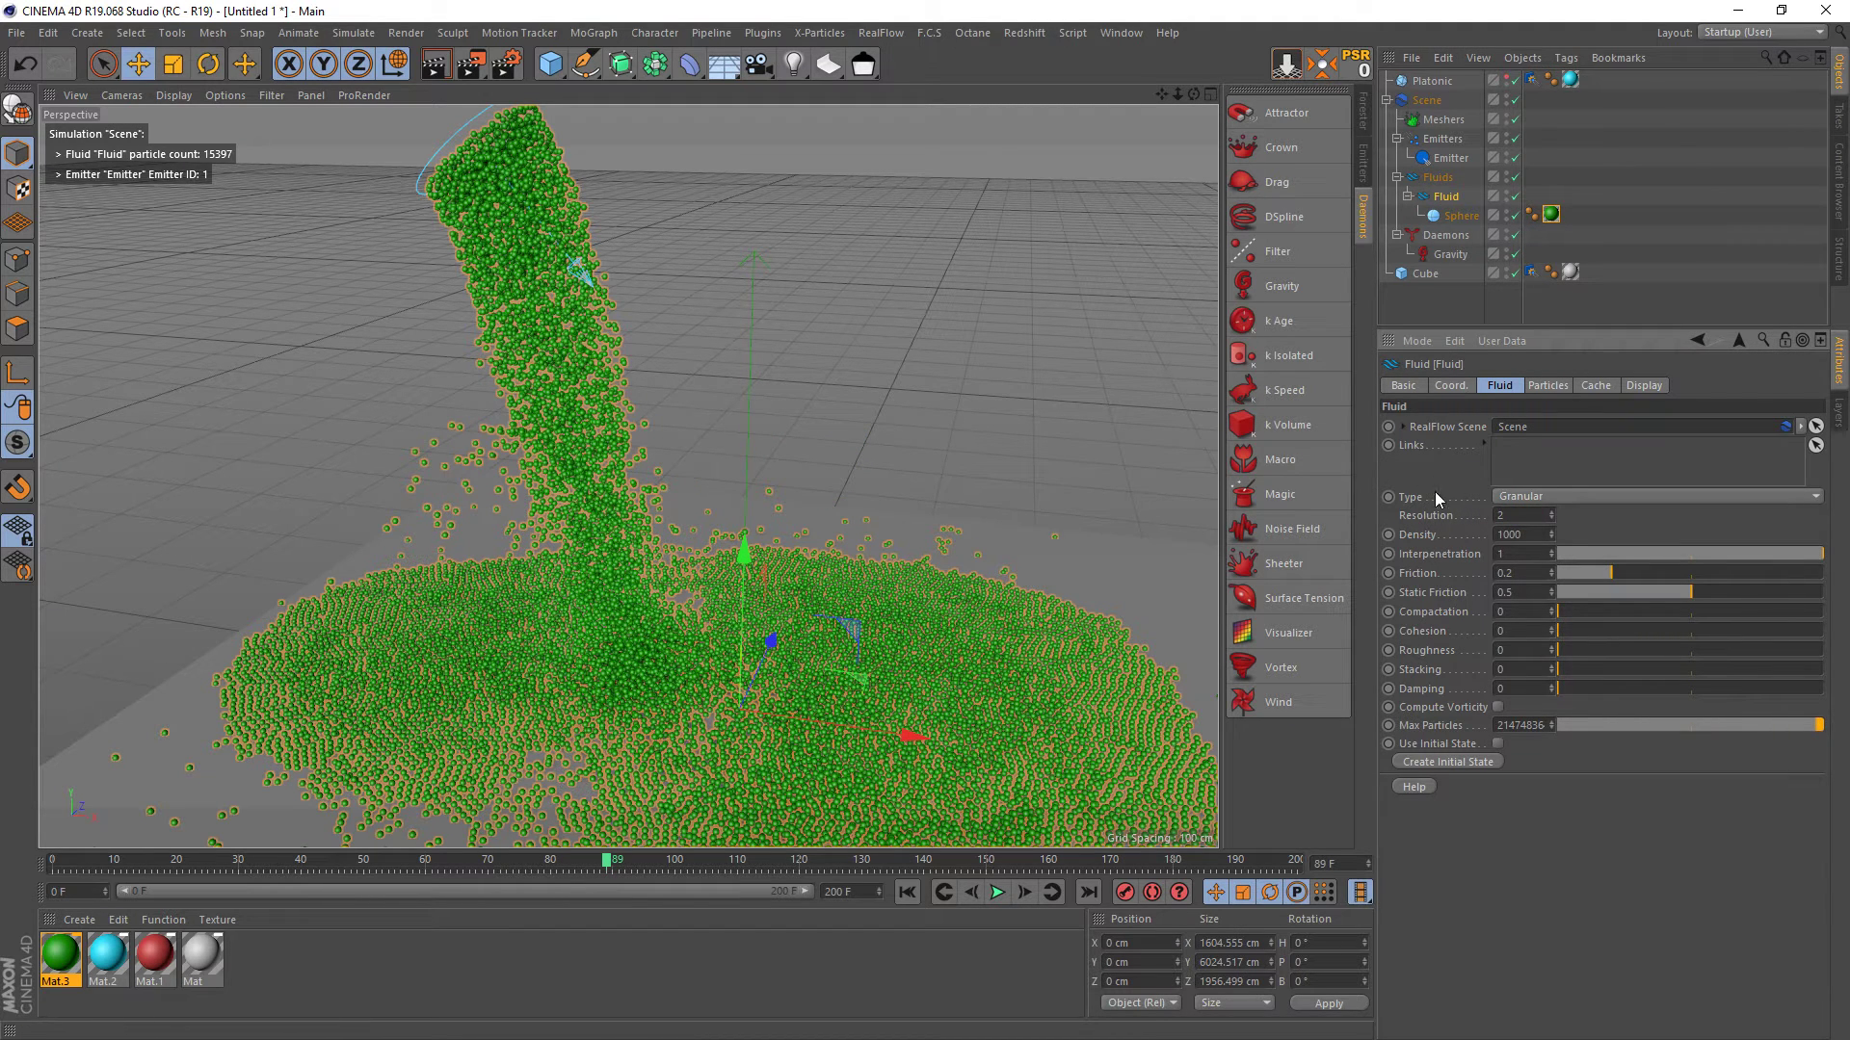
{"action": "left_click", "coordinate": [1454, 216]}
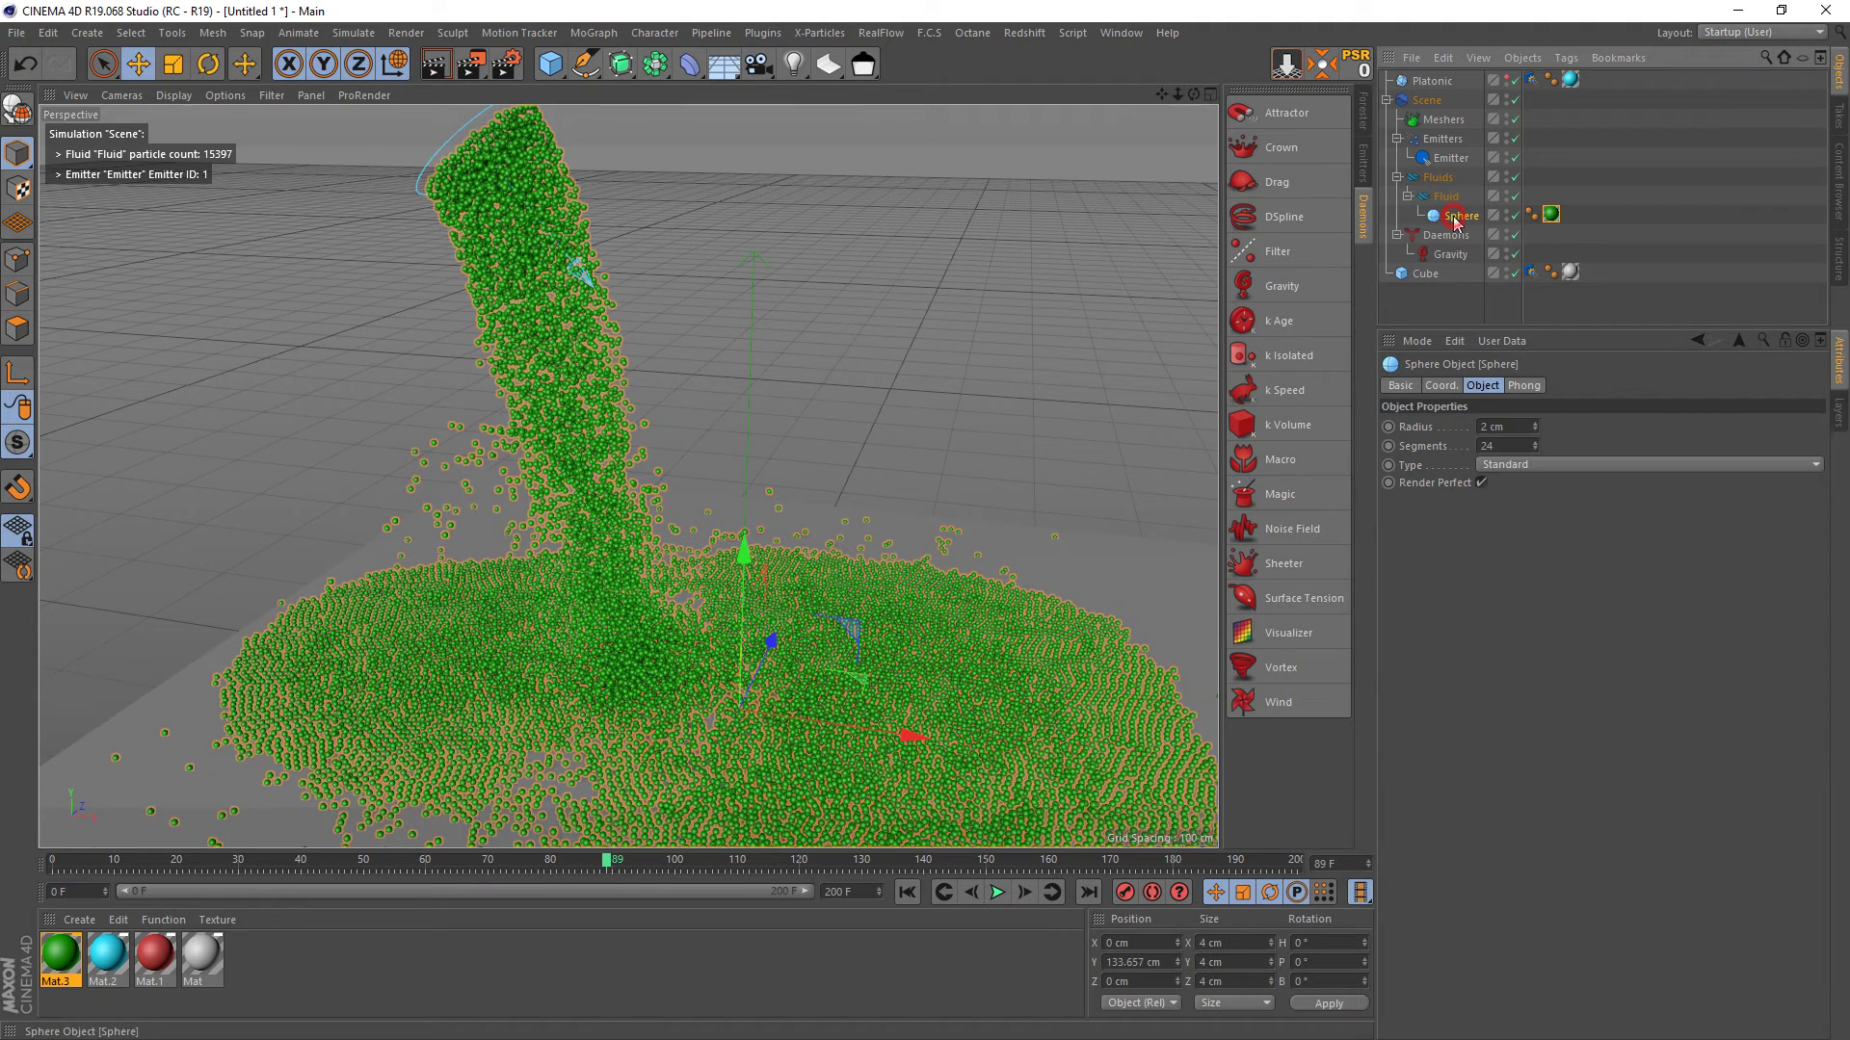
{"action": "left_click", "coordinate": [1505, 425]}
{"action": "type", "text": "4"}
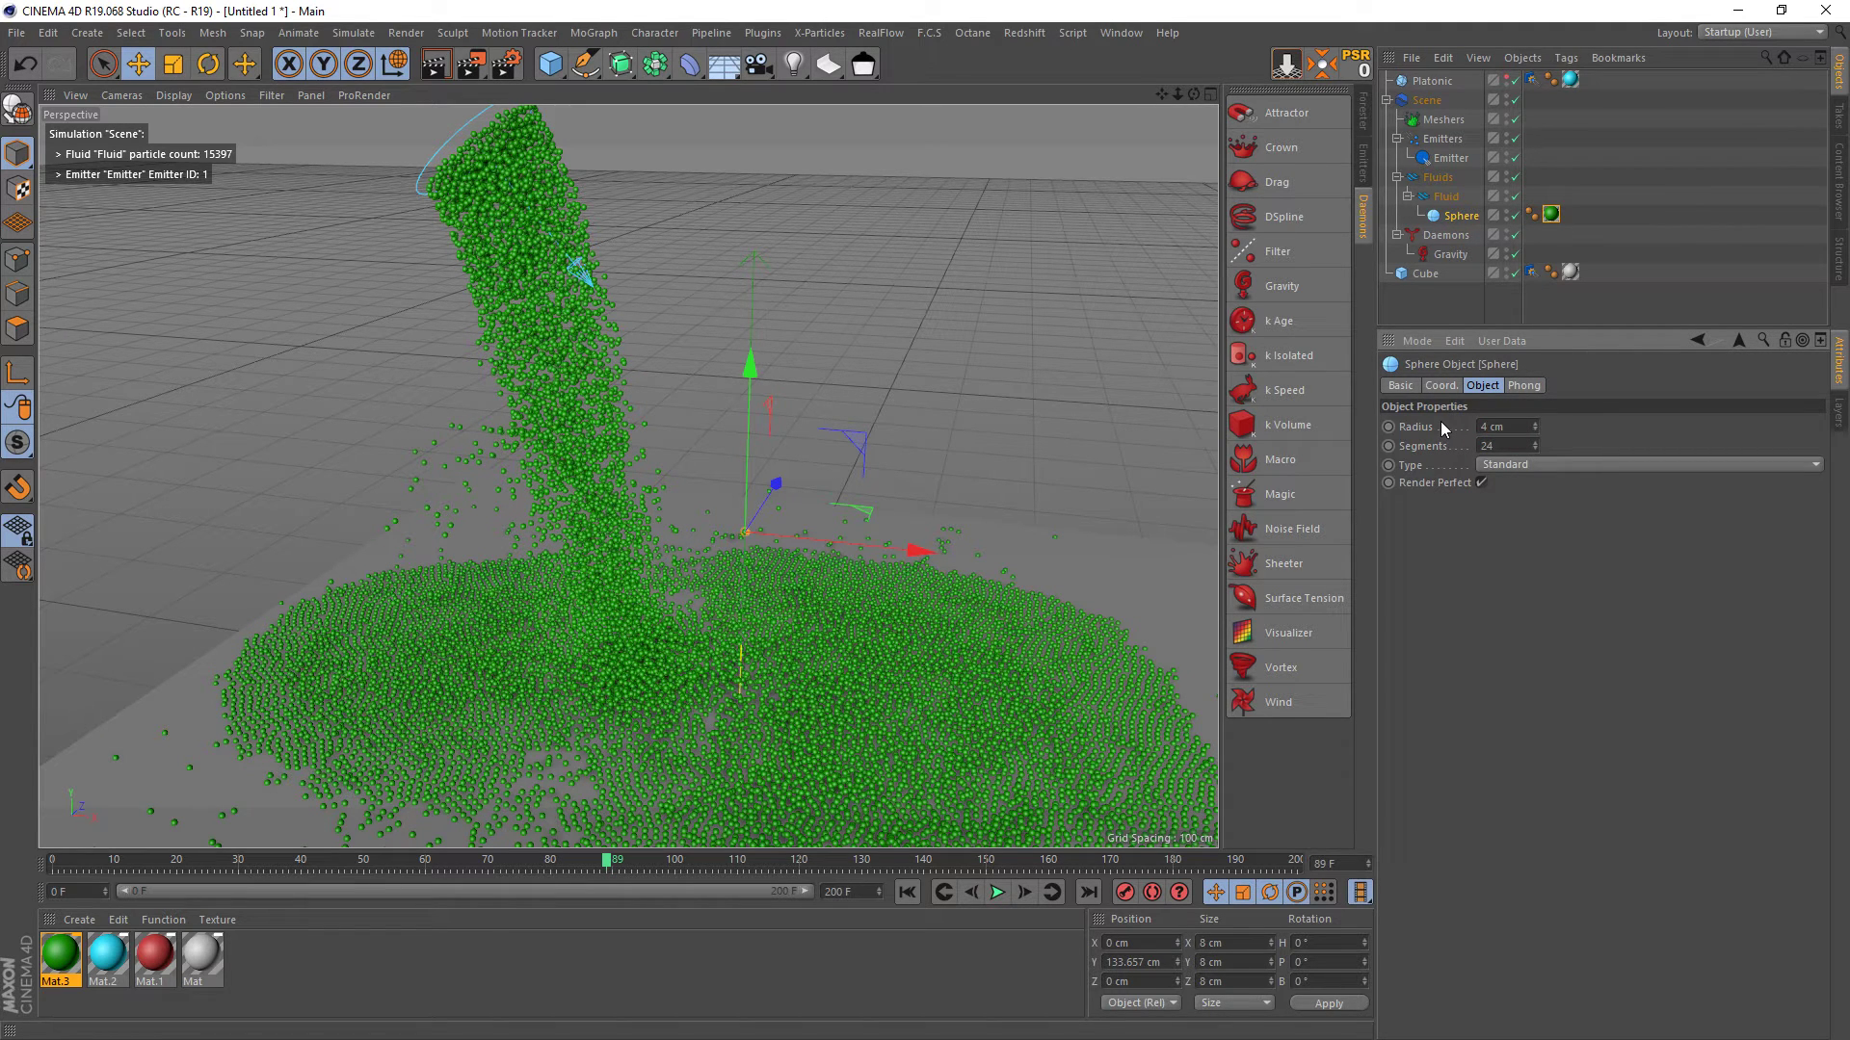
- Replay the pour with bigger balls, pausing at frame 64 with 5,590 particles
{"action": "left_click", "coordinate": [907, 892]}
{"action": "left_click", "coordinate": [997, 892]}
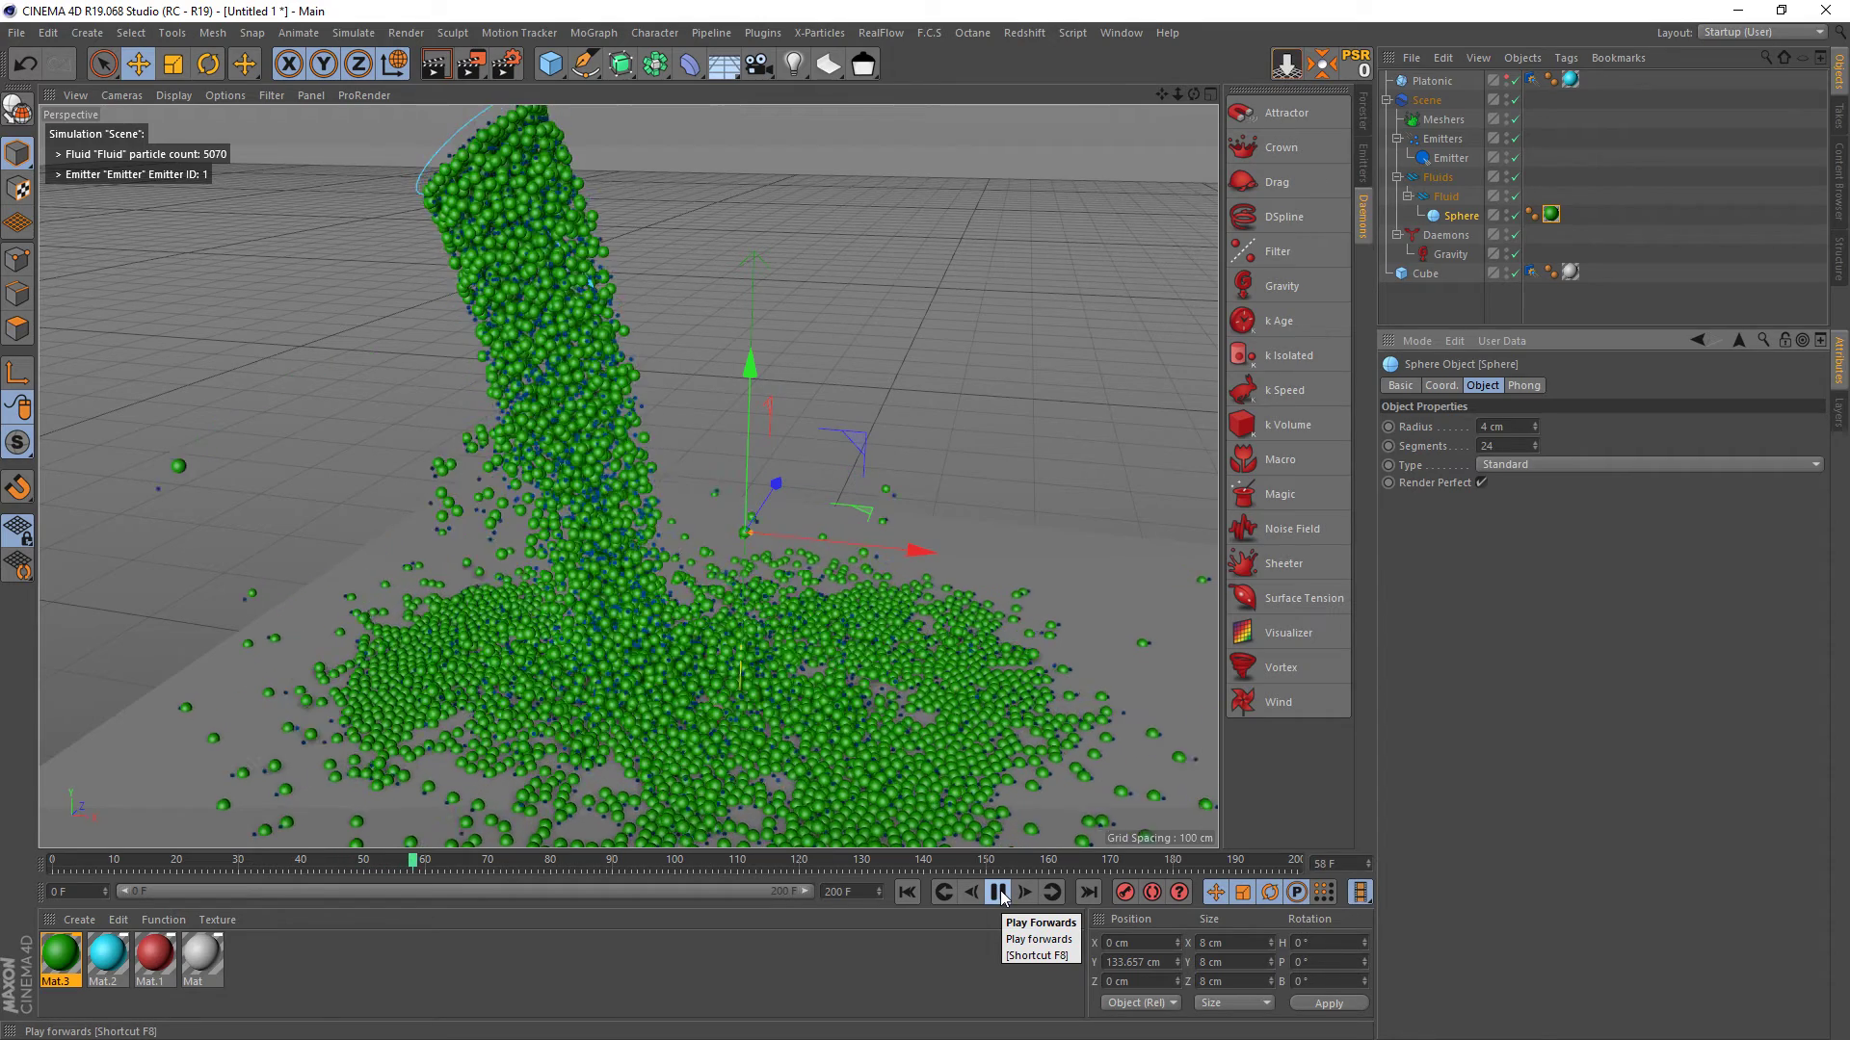
{"action": "left_click", "coordinate": [1000, 894]}
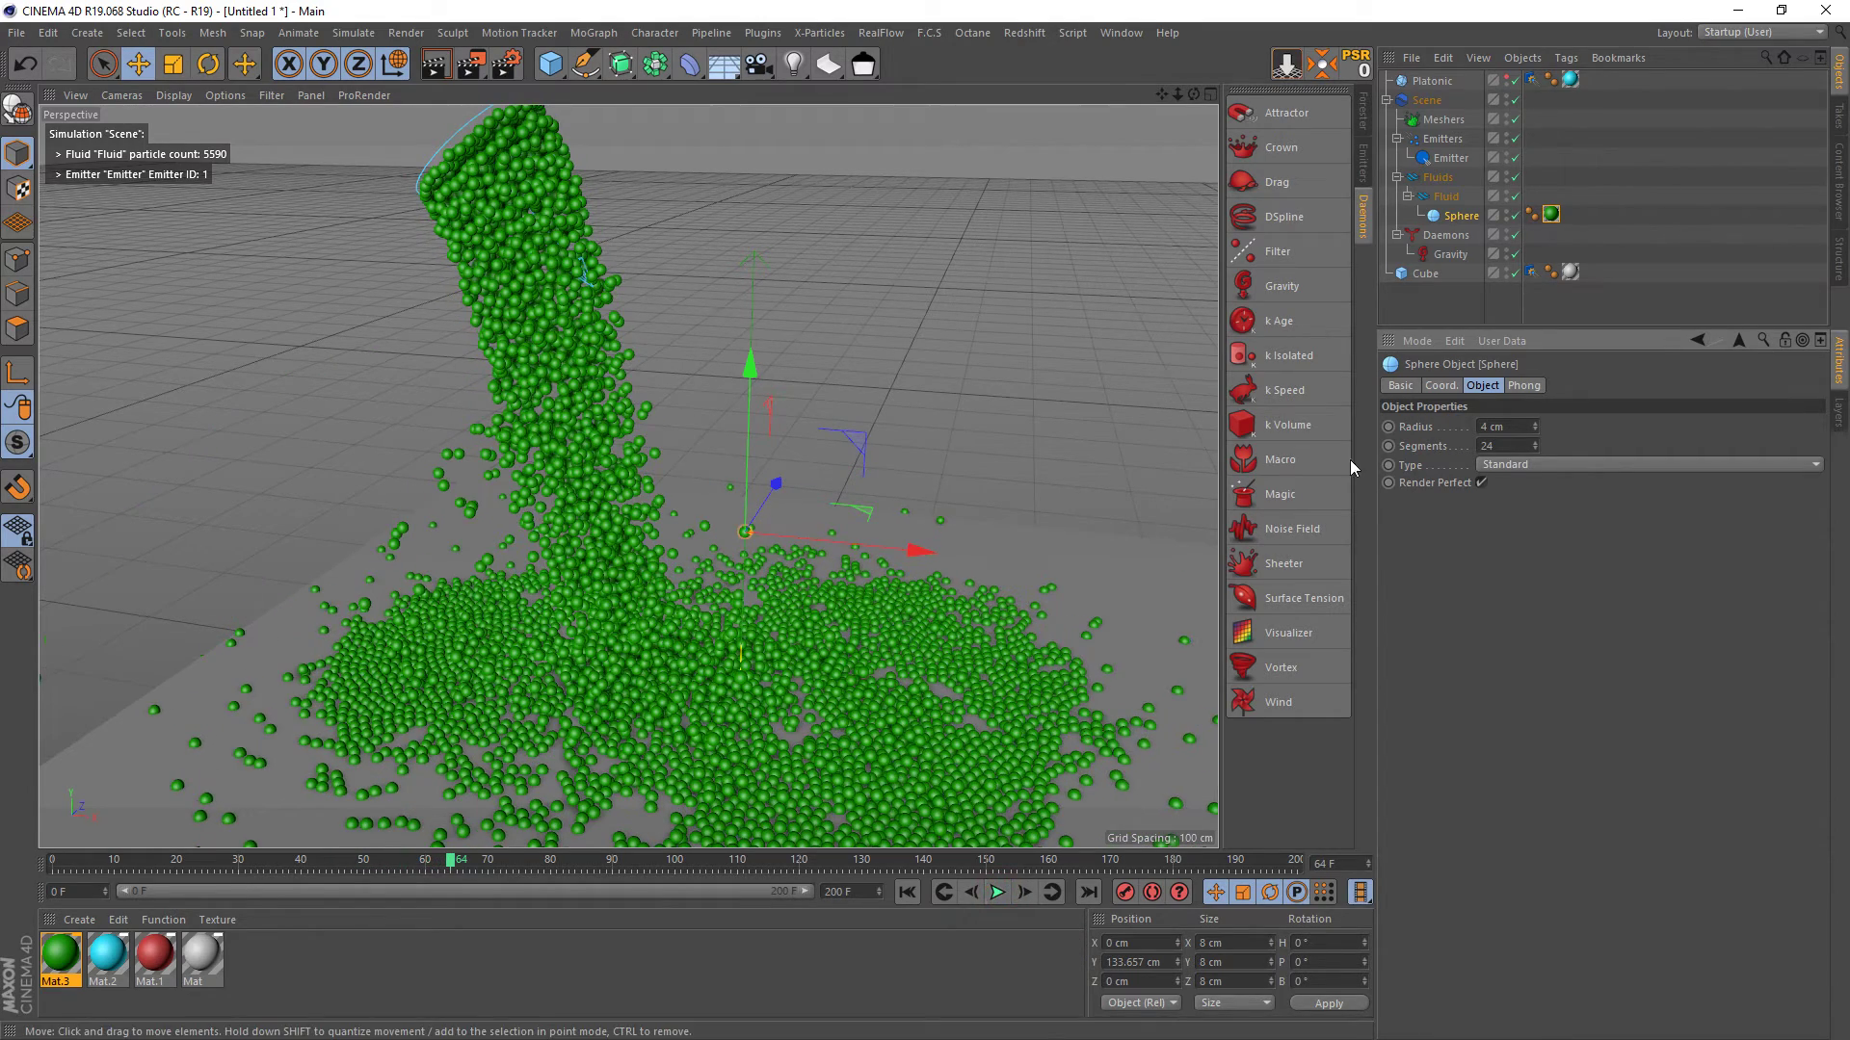
{"action": "left_click", "coordinate": [1445, 198]}
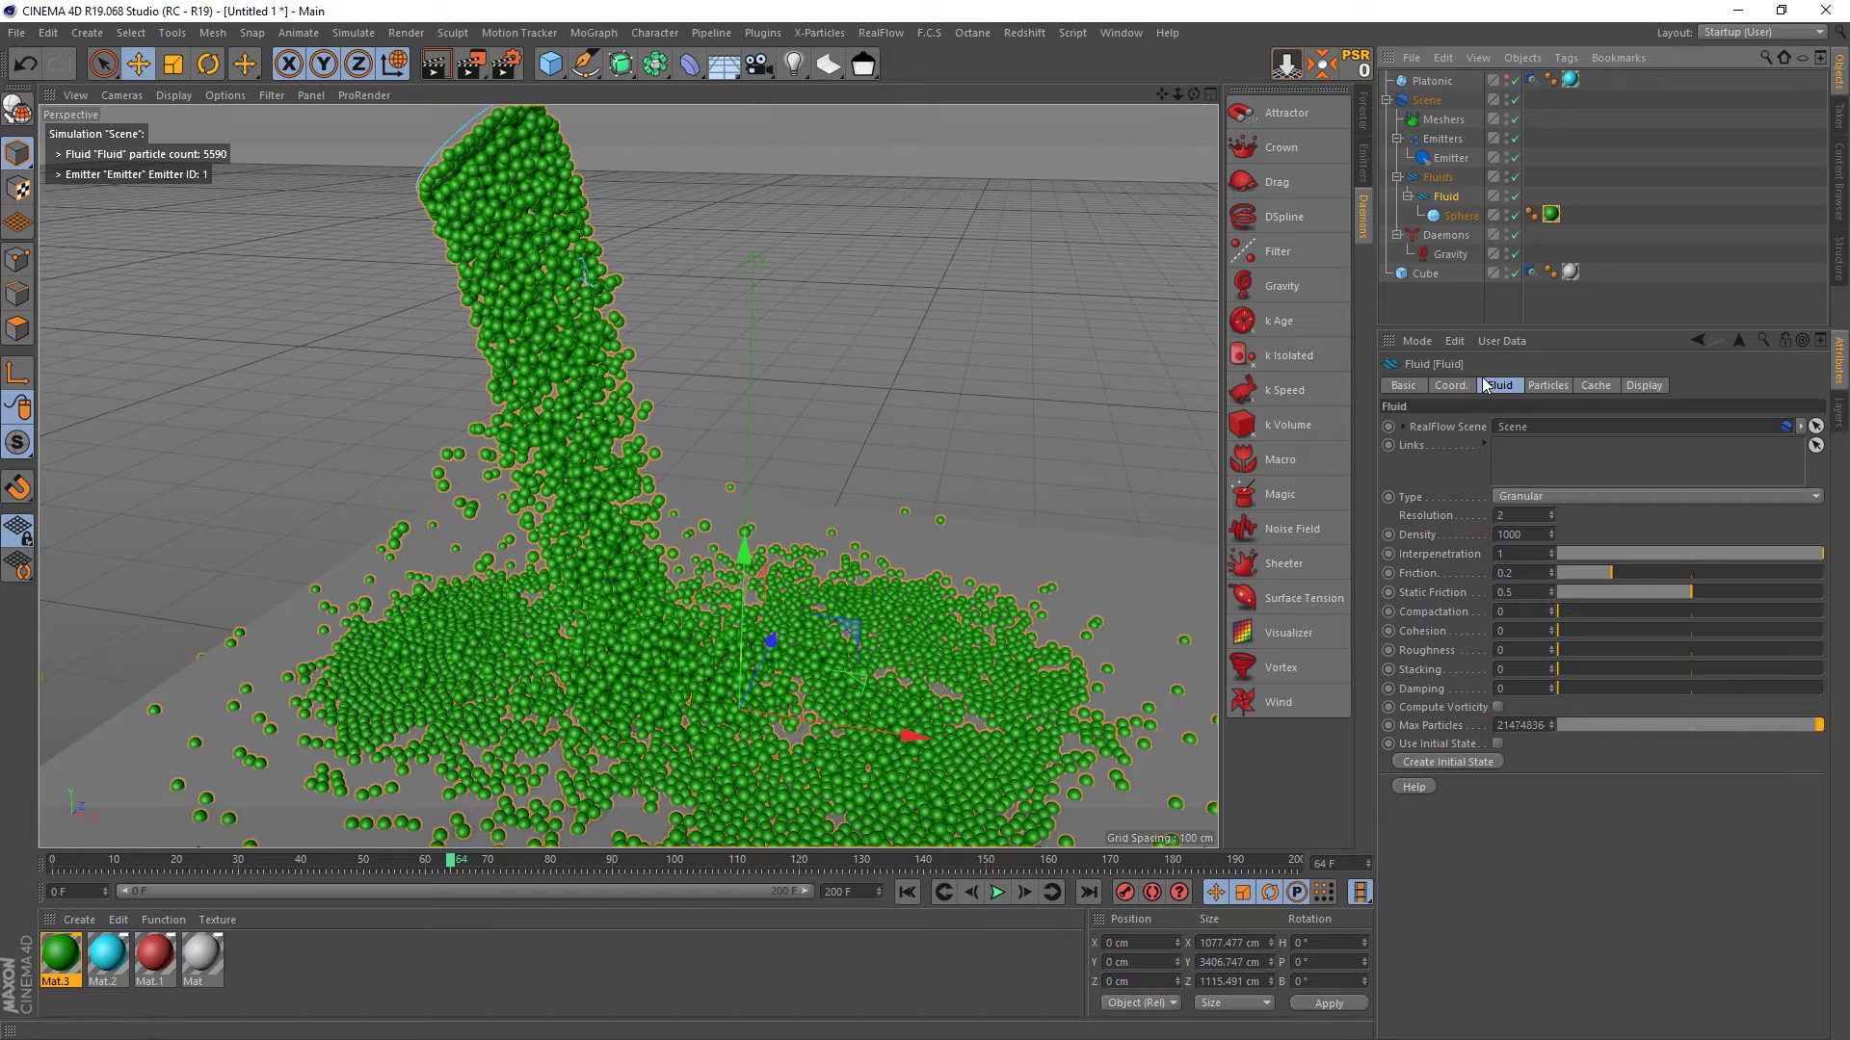
- Set fluid Friction to 0.7, replay to frame 57, and render a preview
{"action": "left_click", "coordinate": [1532, 533]}
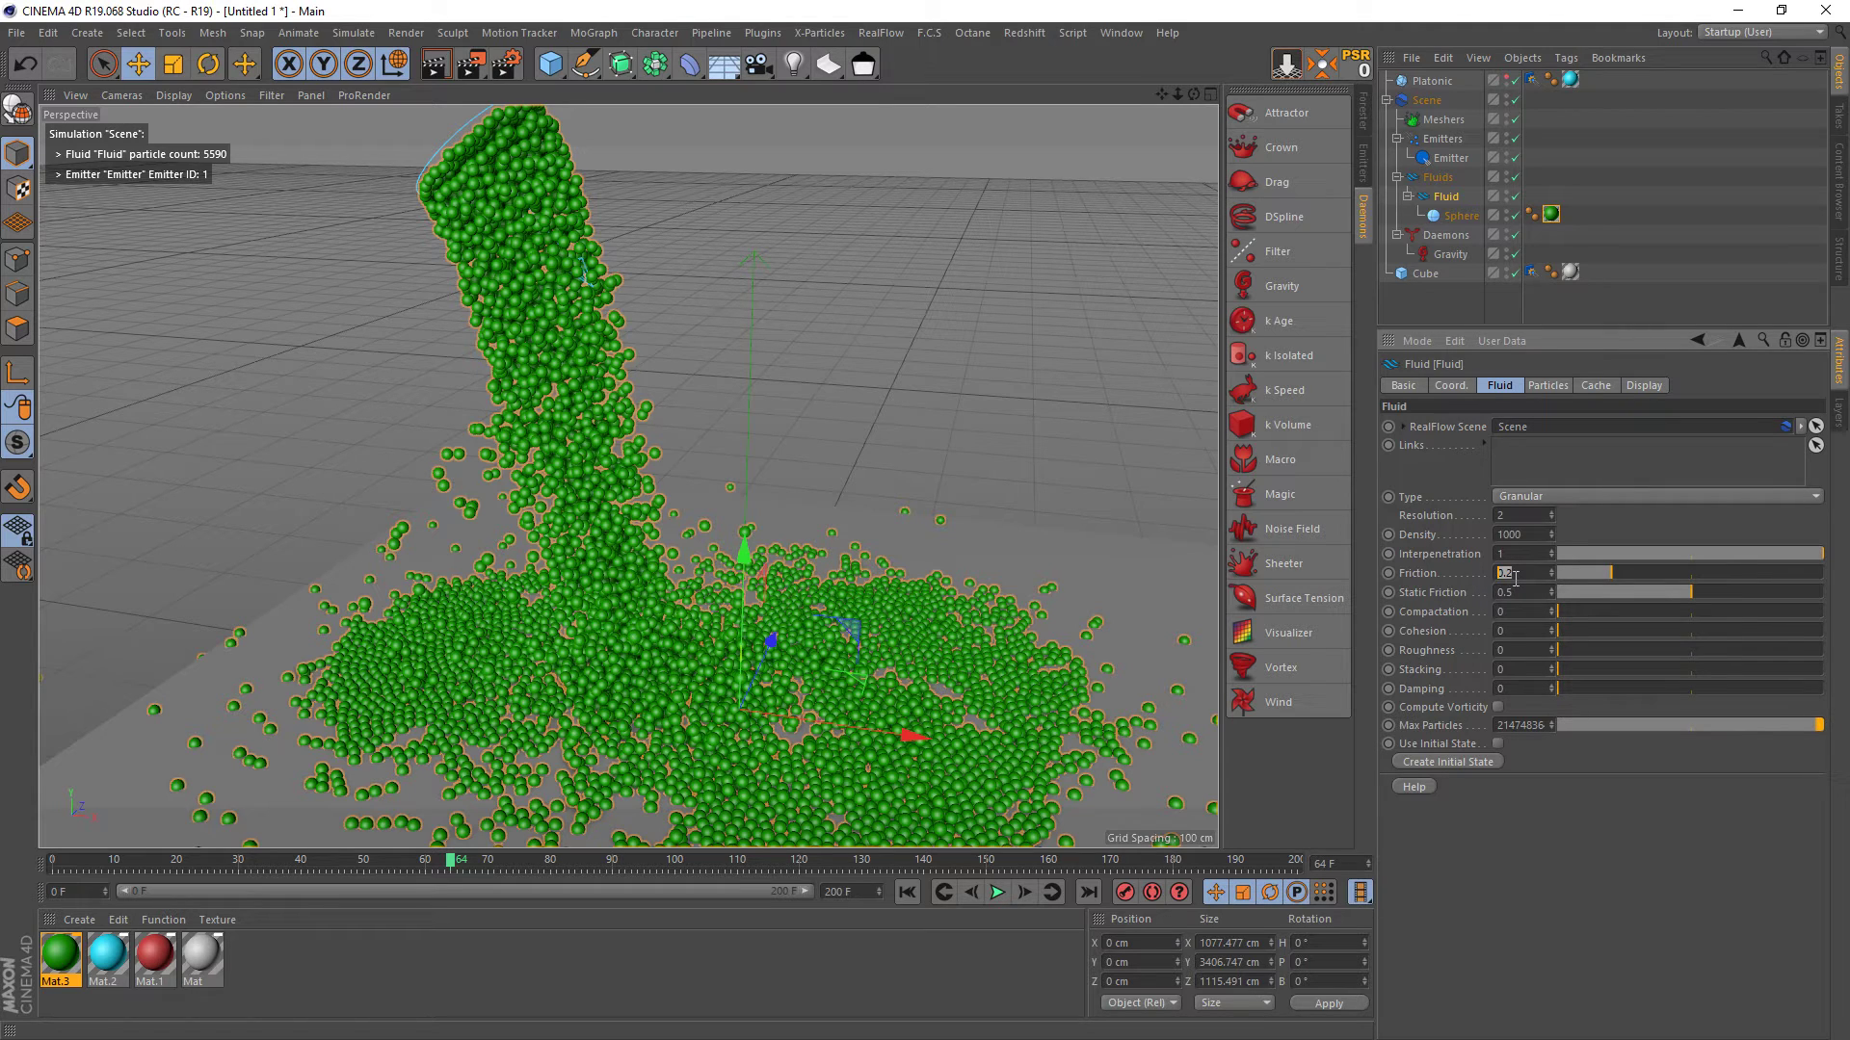
{"action": "type", "text": "0.7"}
{"action": "key", "text": "Return"}
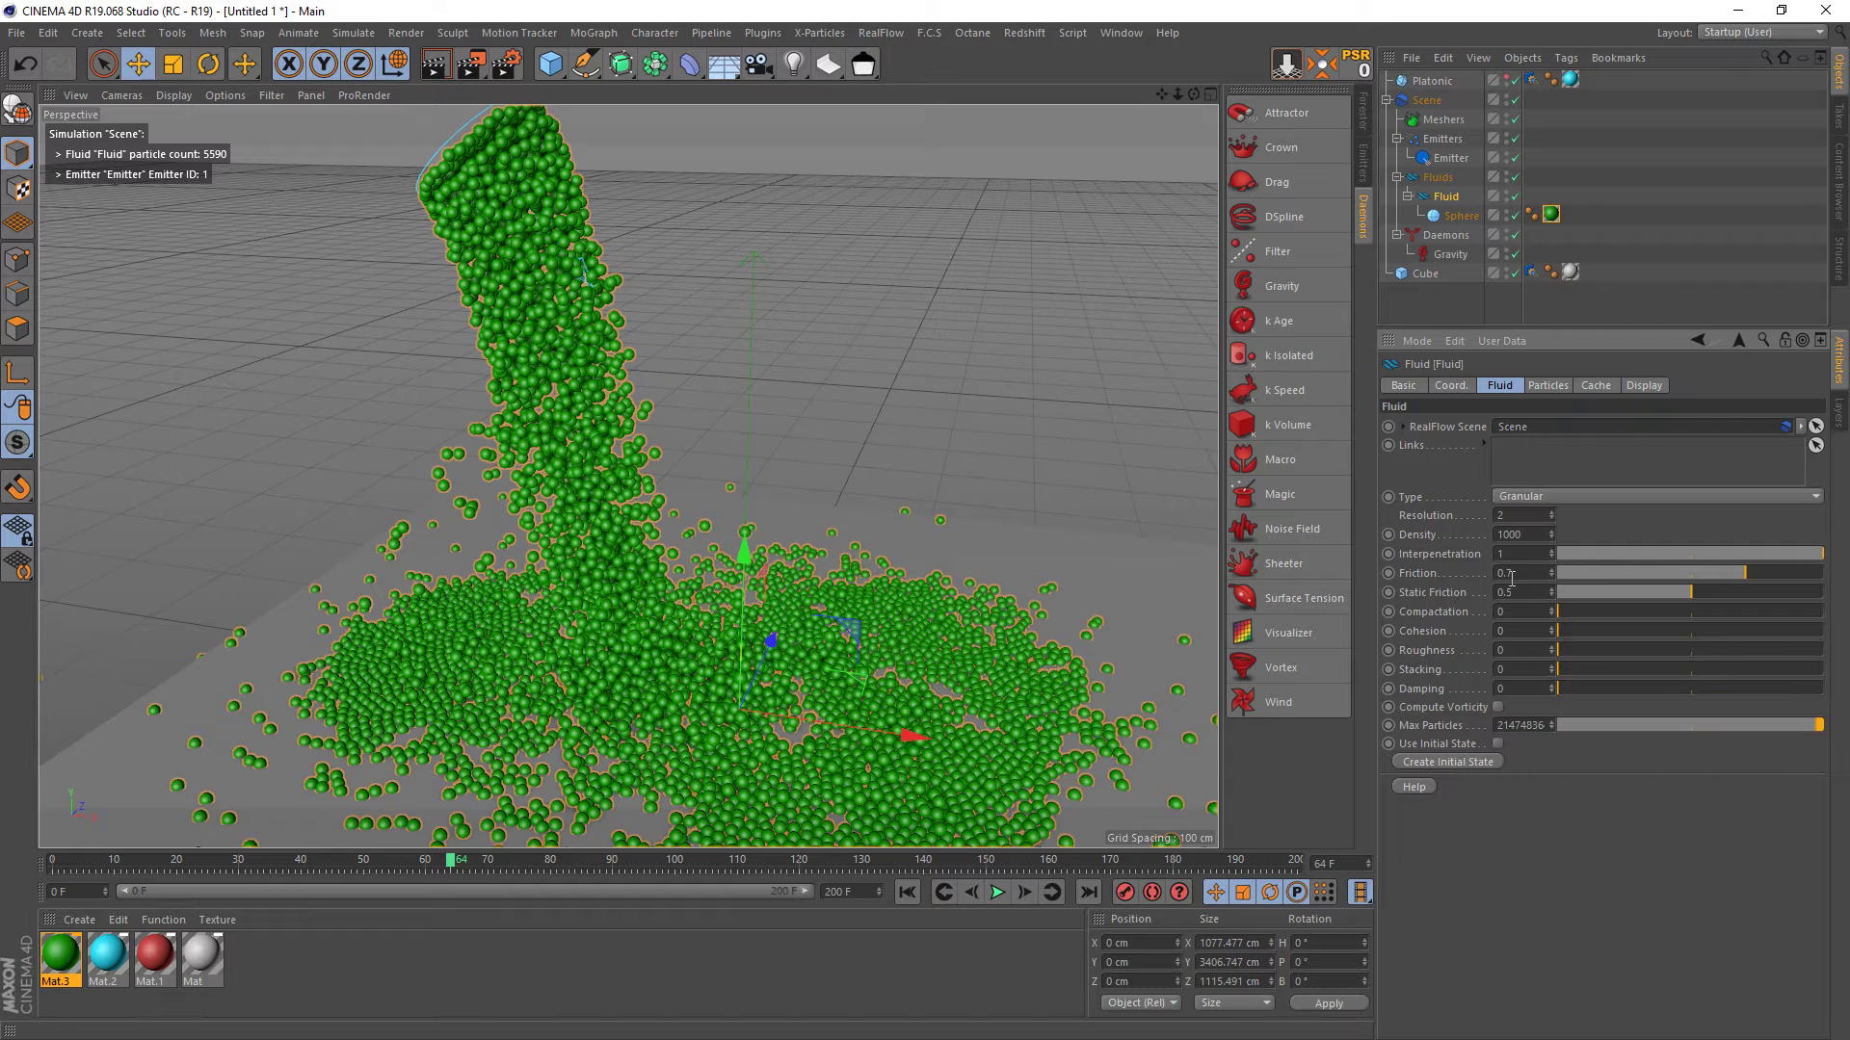
{"action": "left_click", "coordinate": [906, 891]}
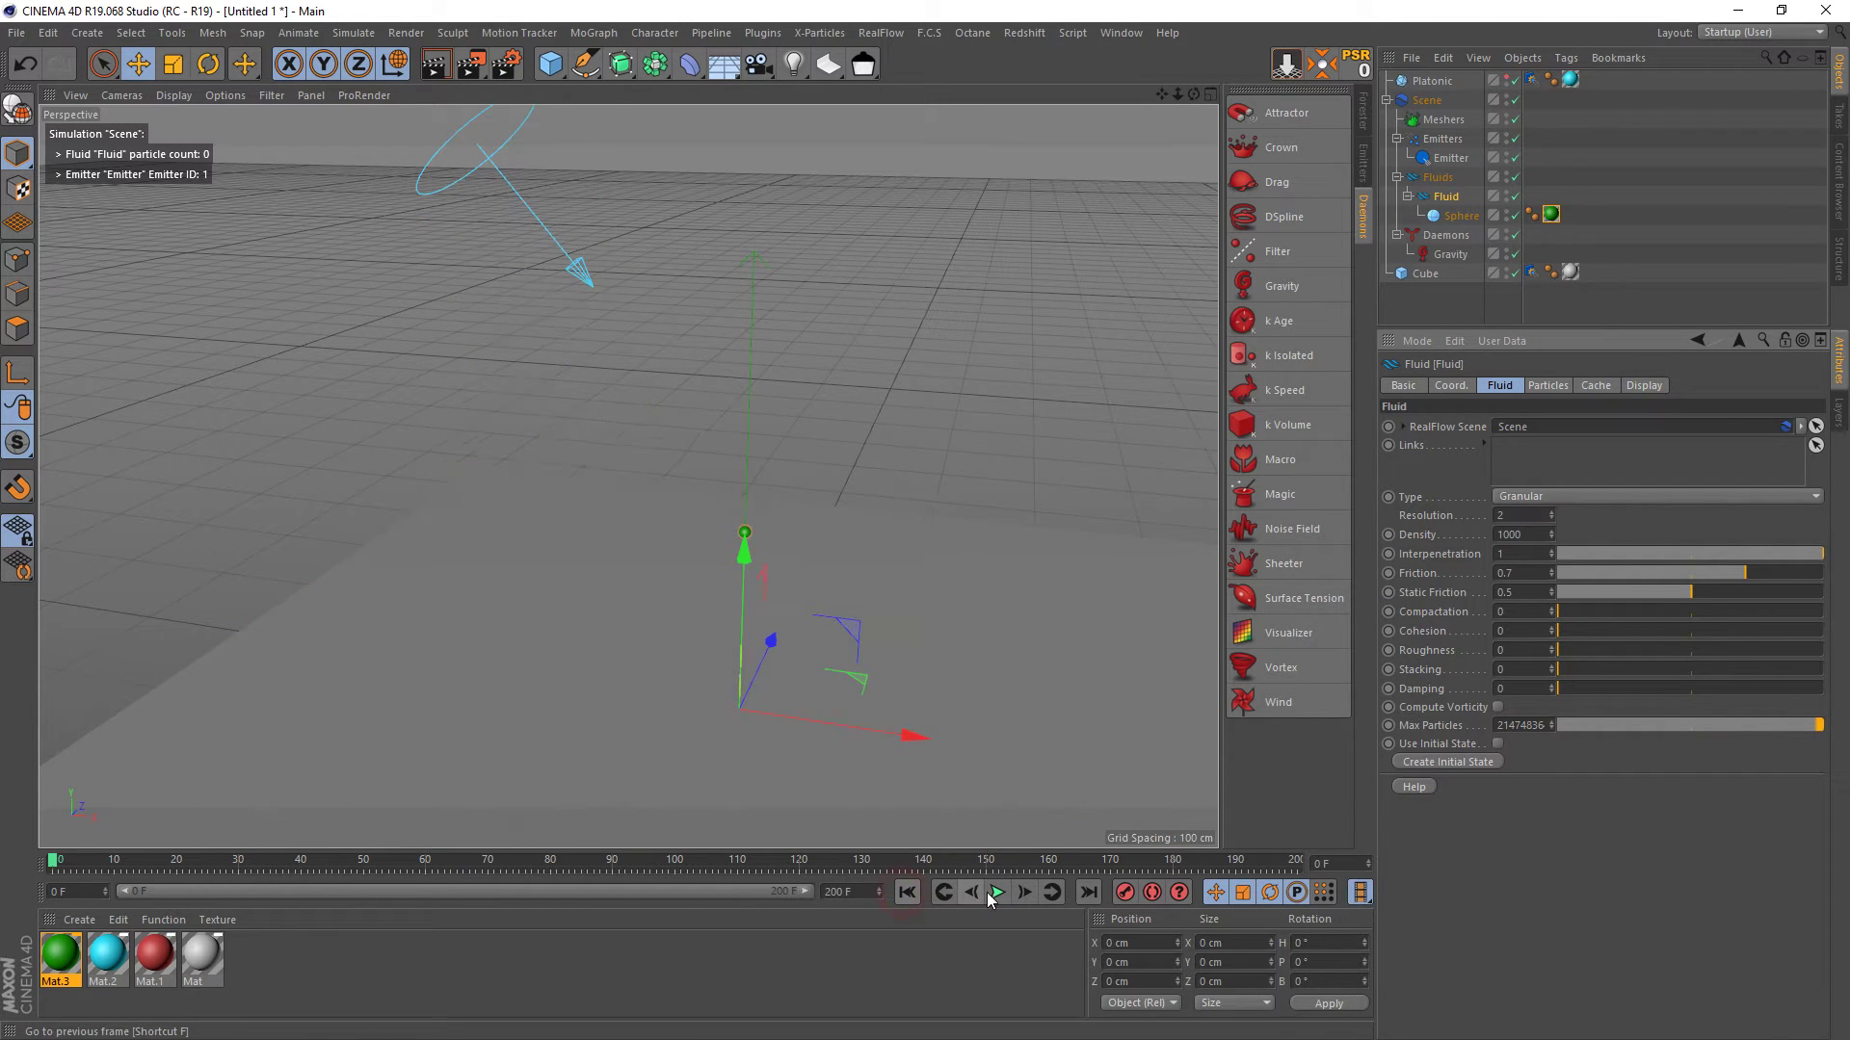
{"action": "left_click", "coordinate": [997, 891]}
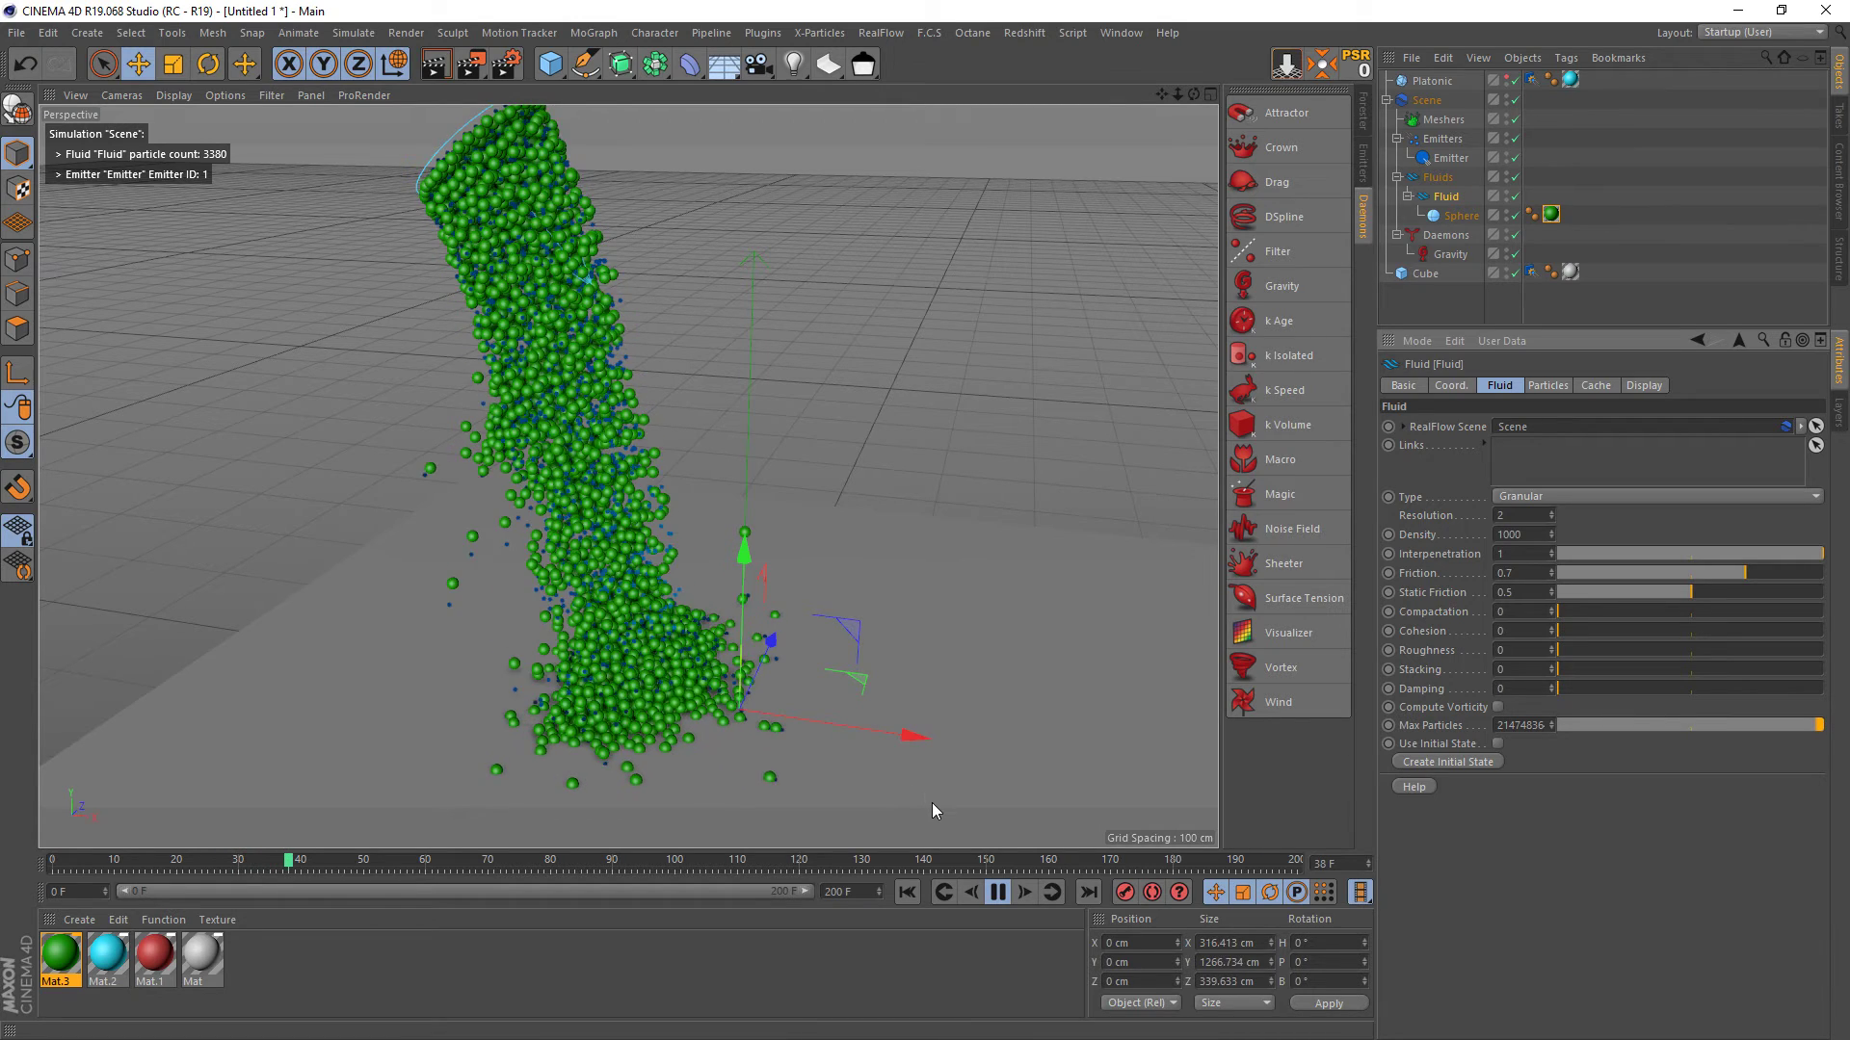
{"action": "left_click", "coordinate": [999, 893]}
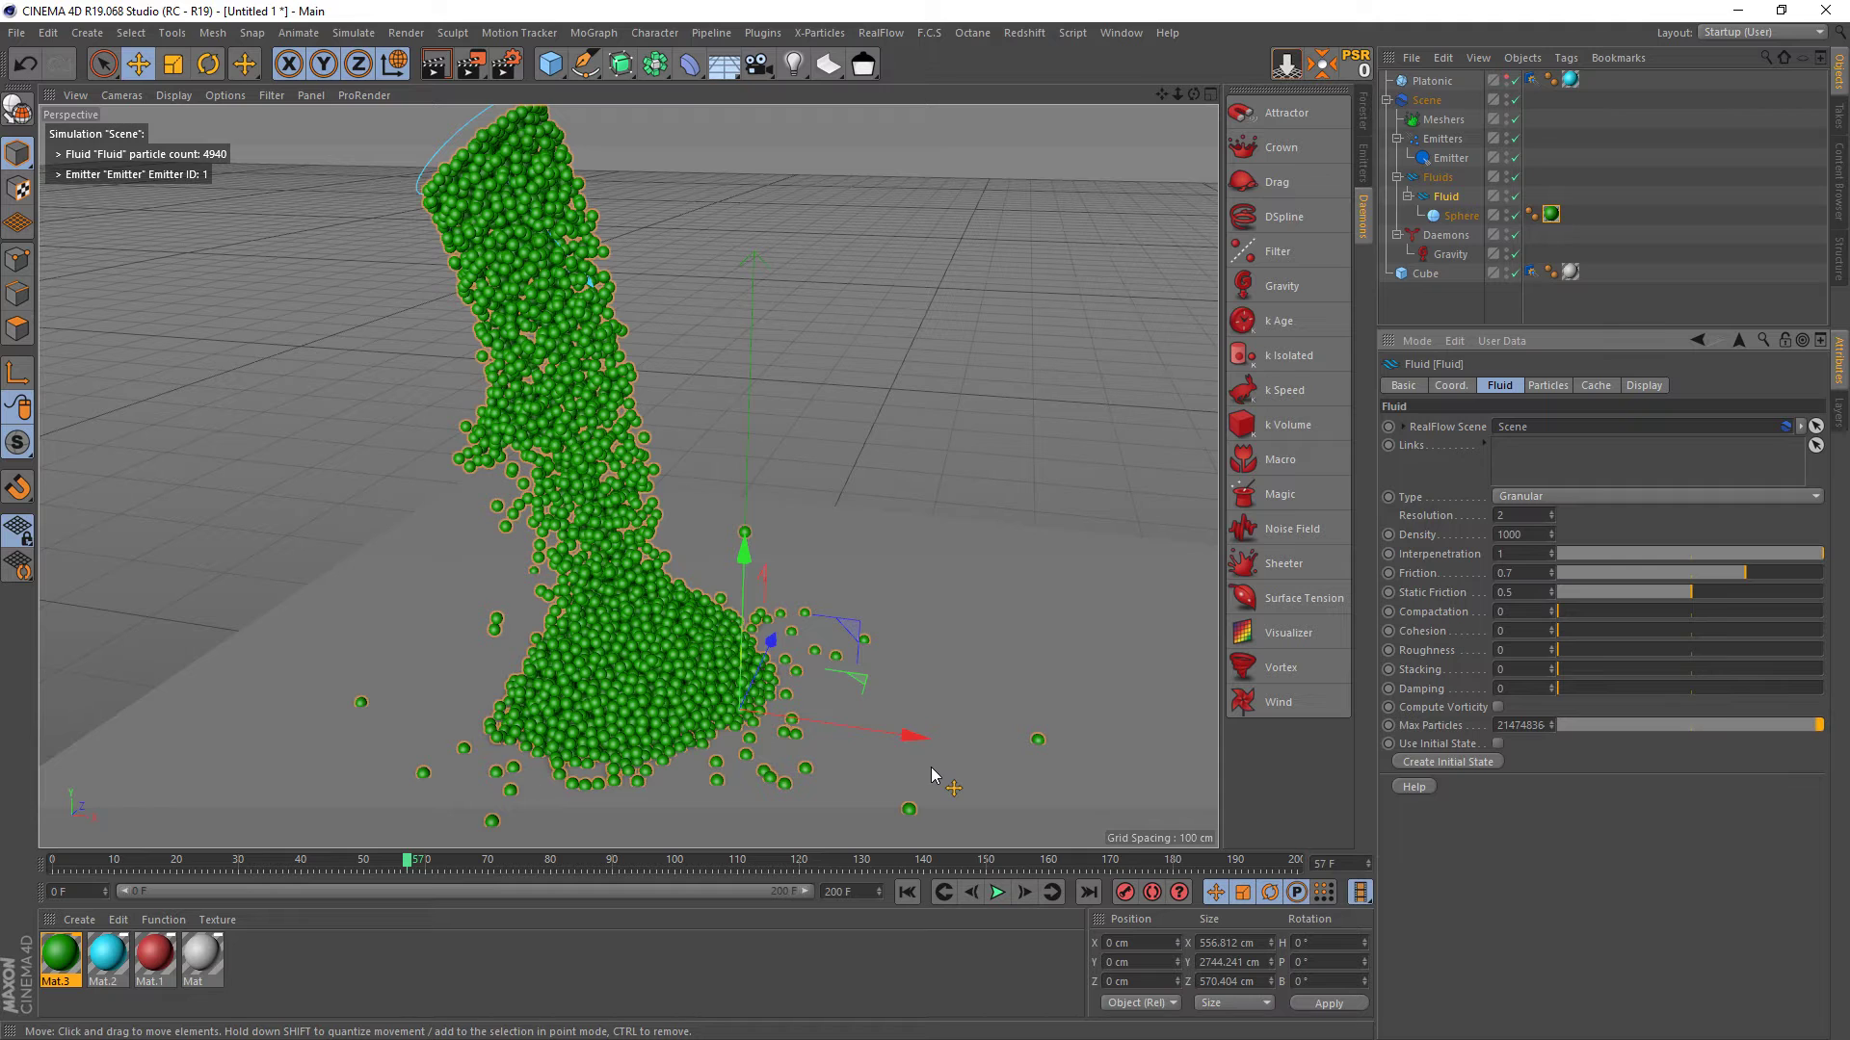
{"action": "key", "text": "ctrl+r"}
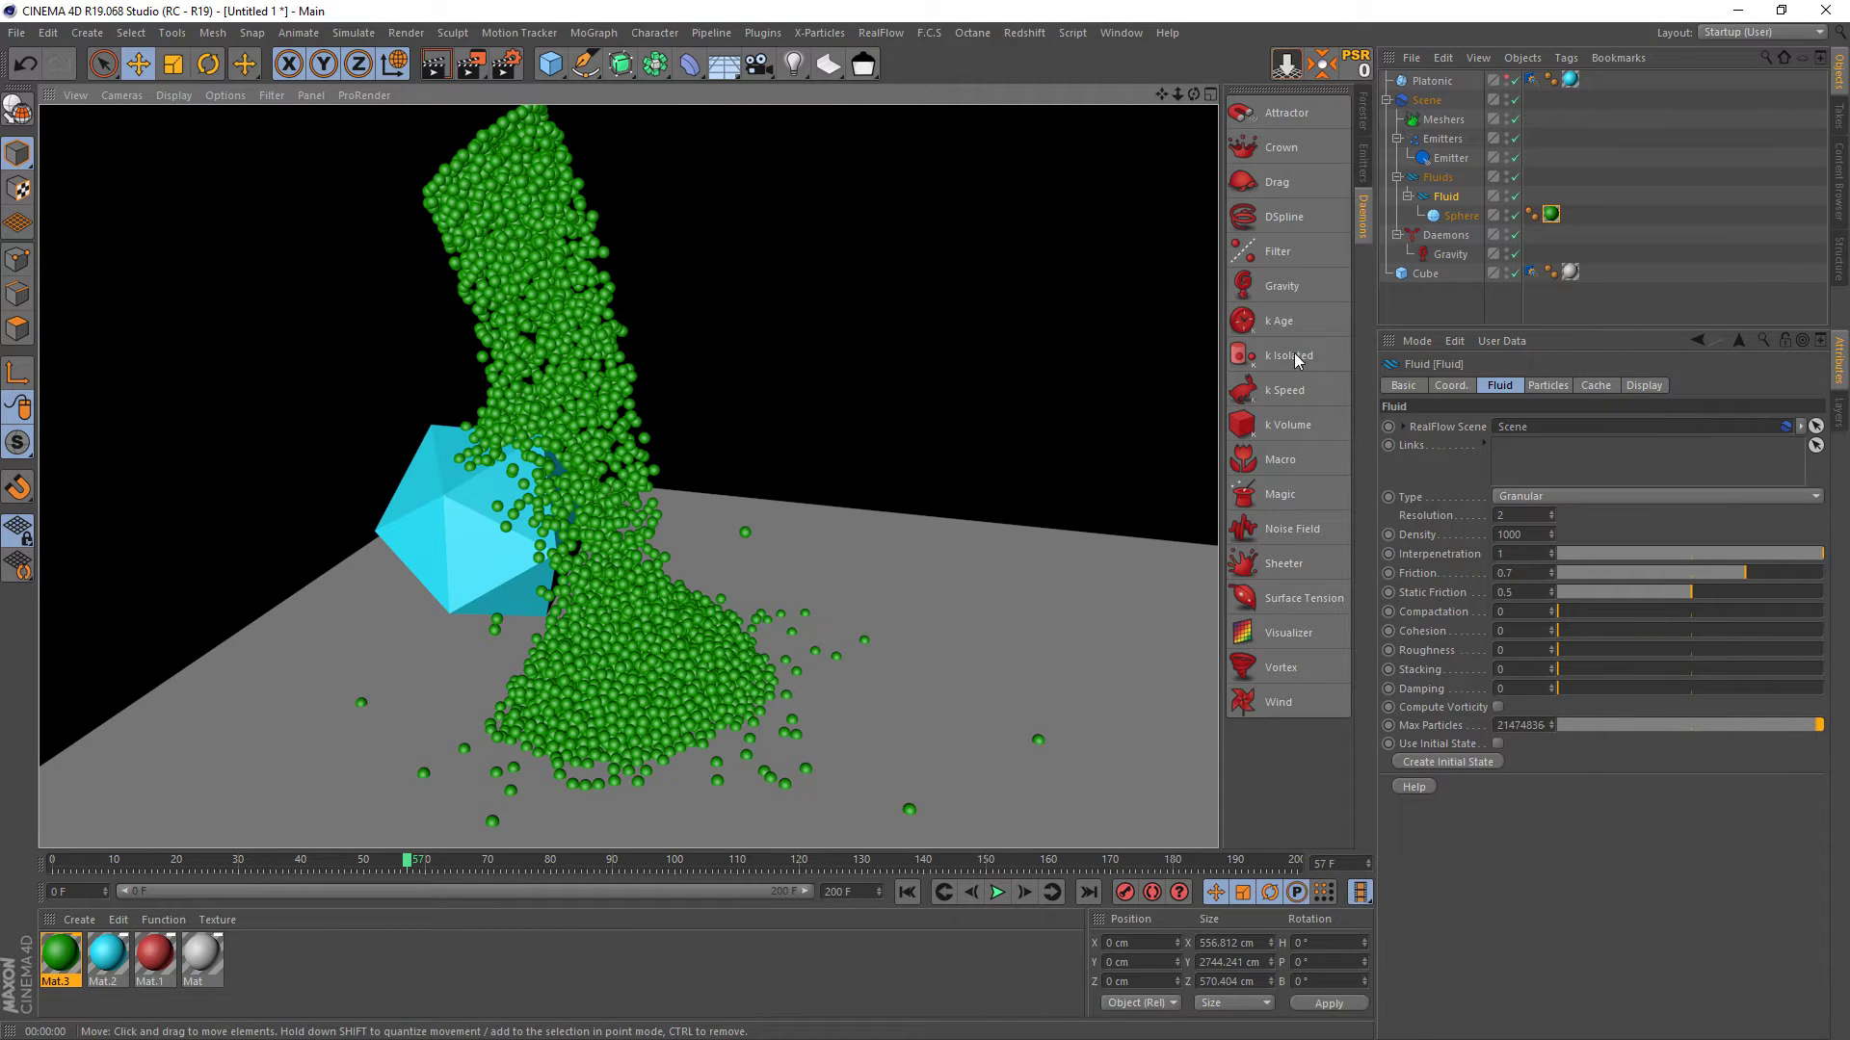
{"action": "left_click", "coordinate": [1435, 84]}
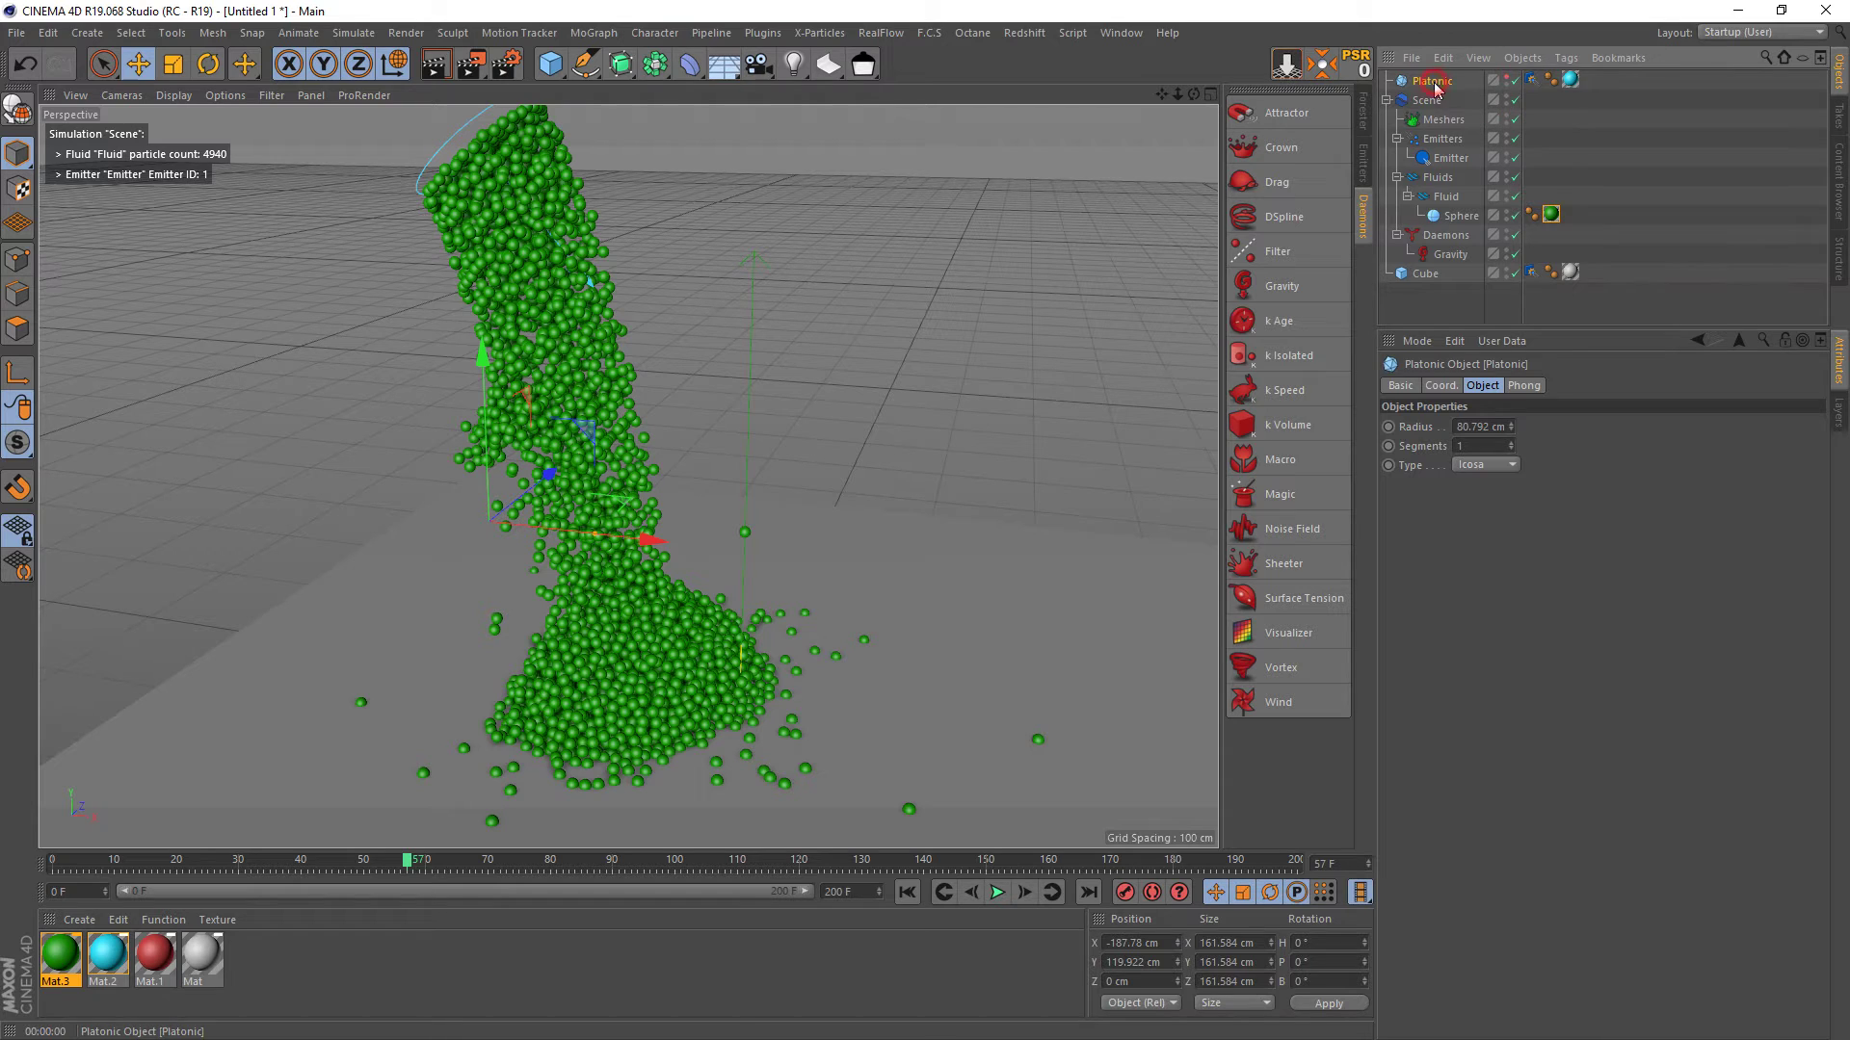
- Delete the Platonic object and replay the pour, rendering a preview at frame 58
{"action": "key", "text": "Delete"}
{"action": "left_click", "coordinate": [907, 892]}
{"action": "left_click", "coordinate": [997, 893]}
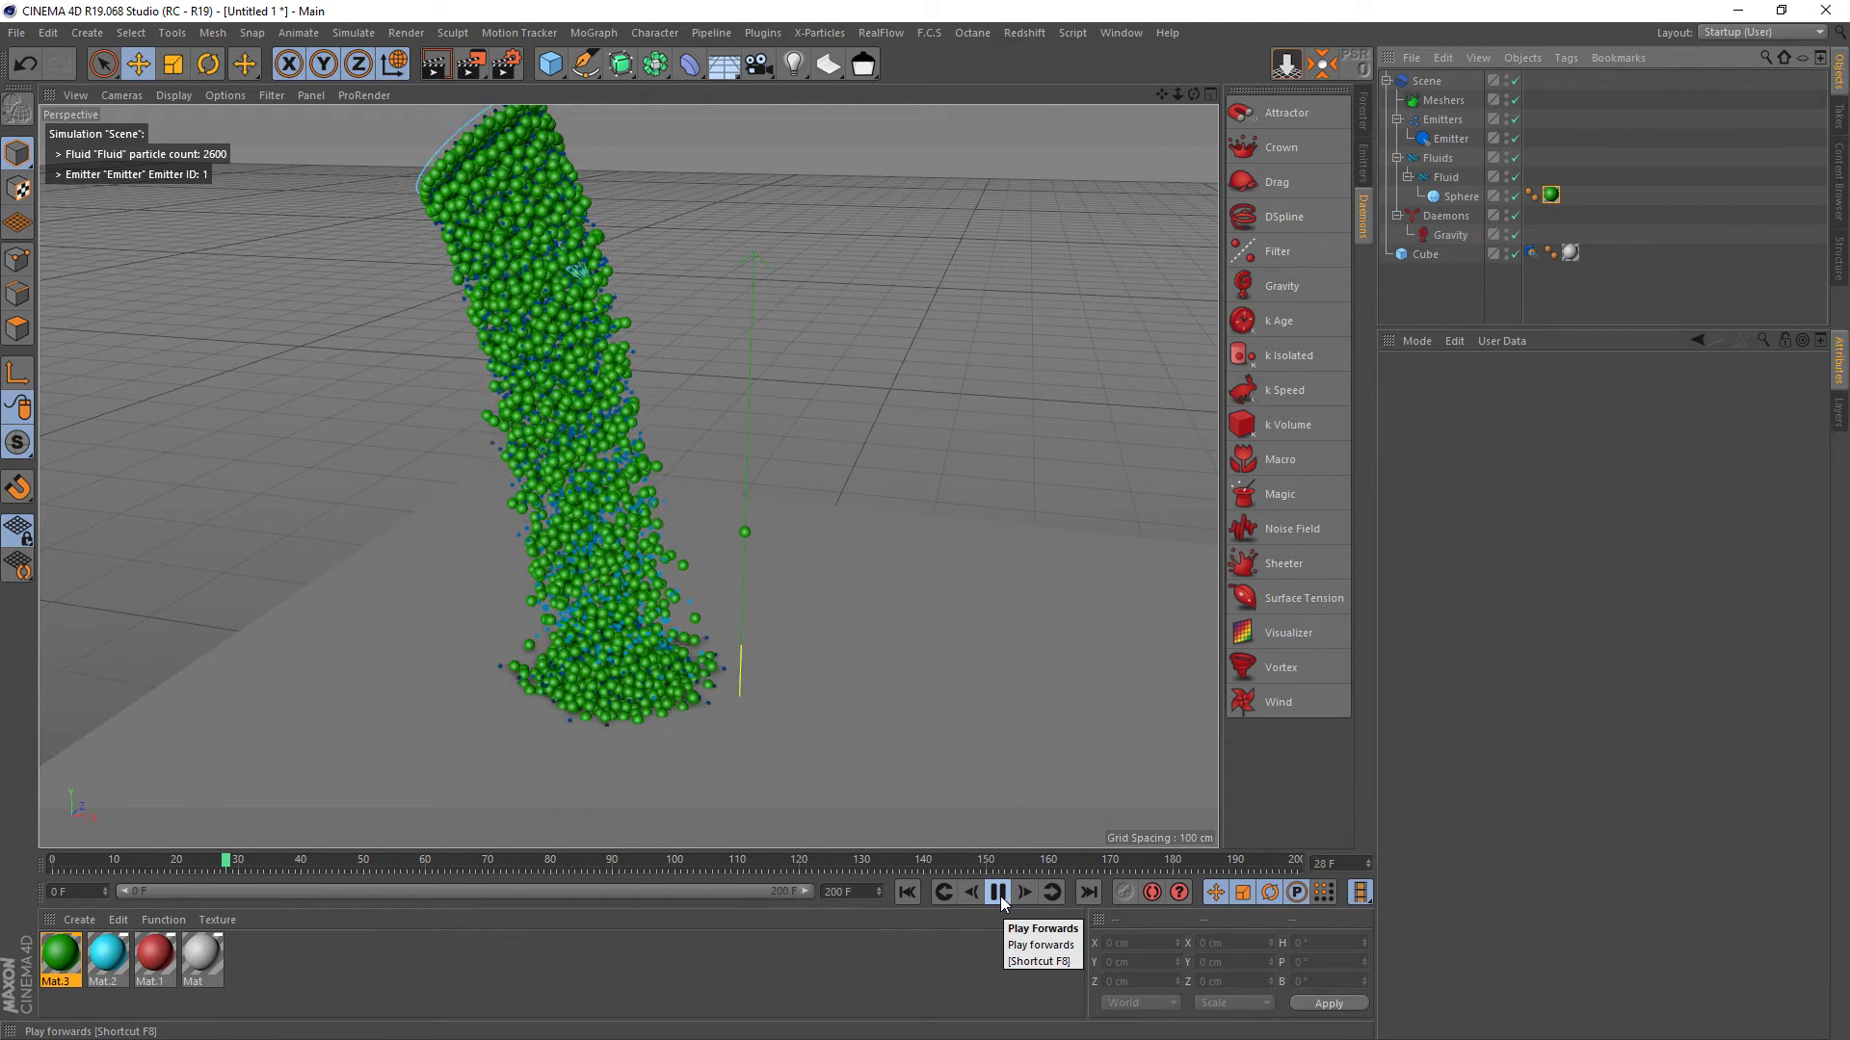
{"action": "left_click", "coordinate": [1445, 177]}
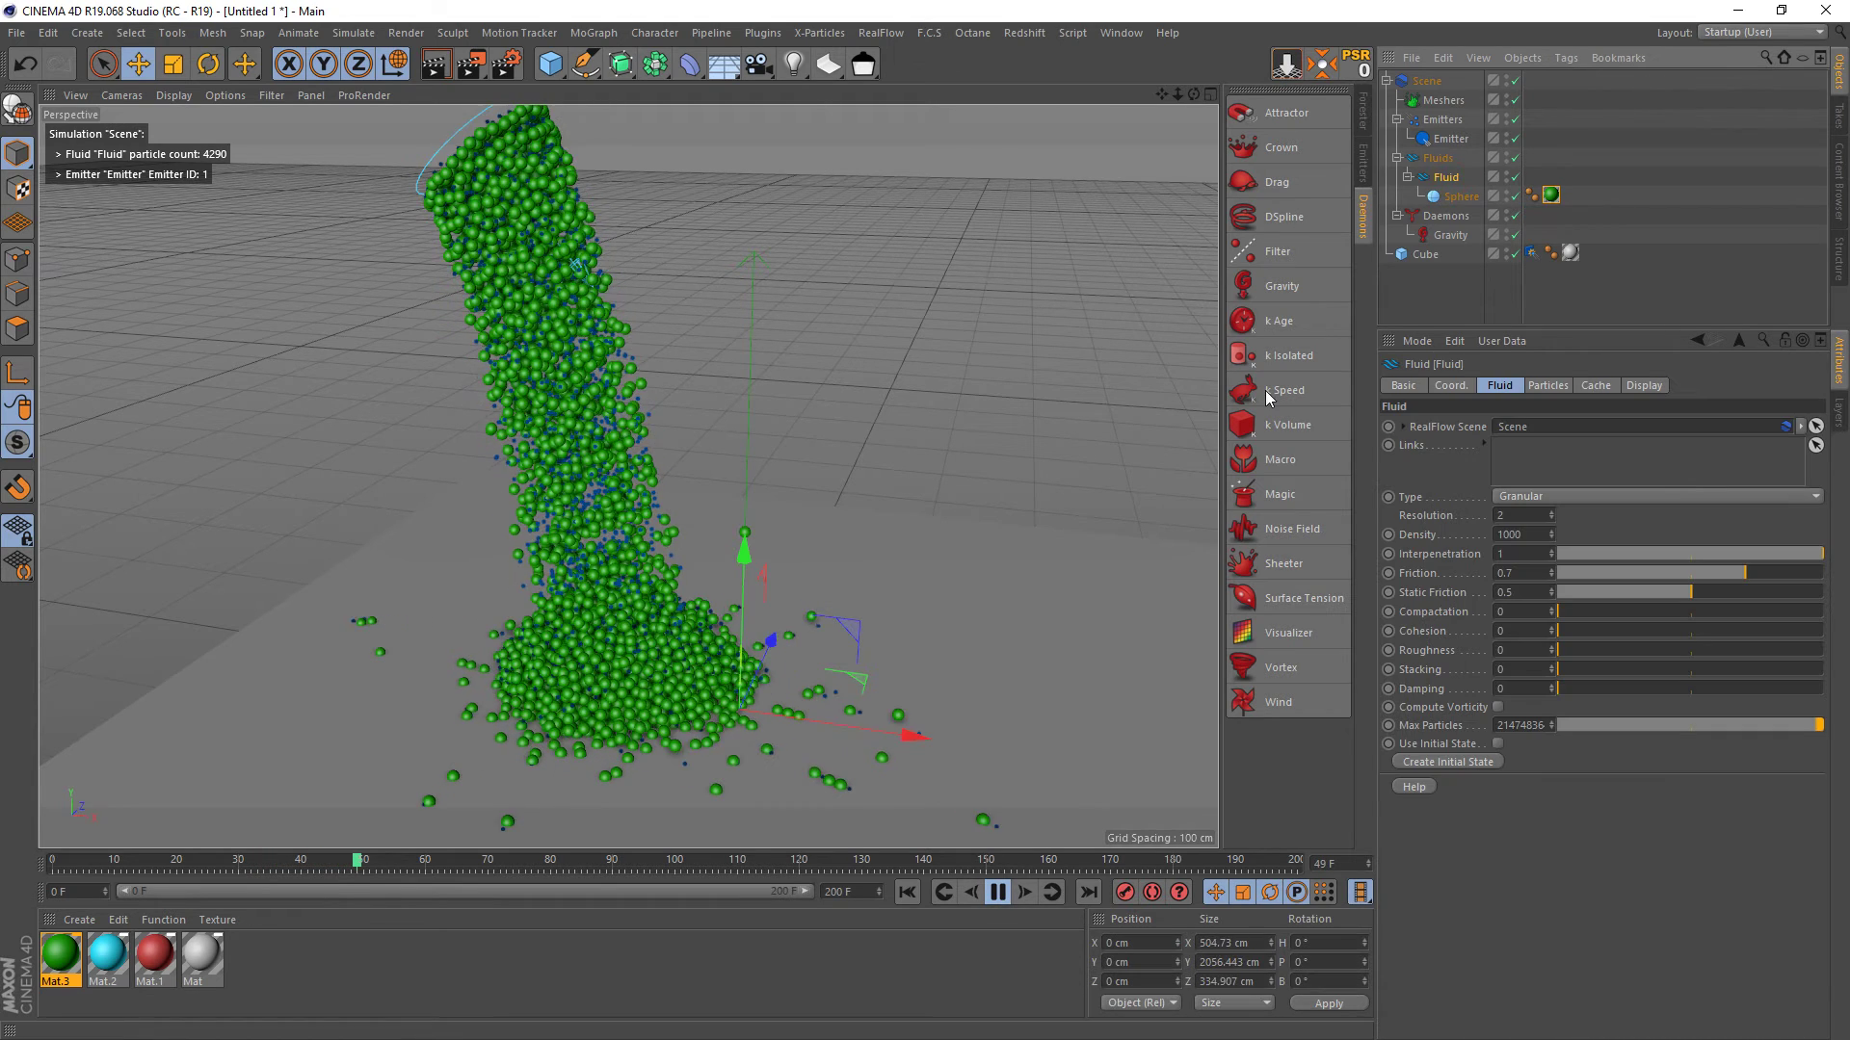
{"action": "left_click", "coordinate": [1002, 895]}
{"action": "key", "text": "ctrl+r"}
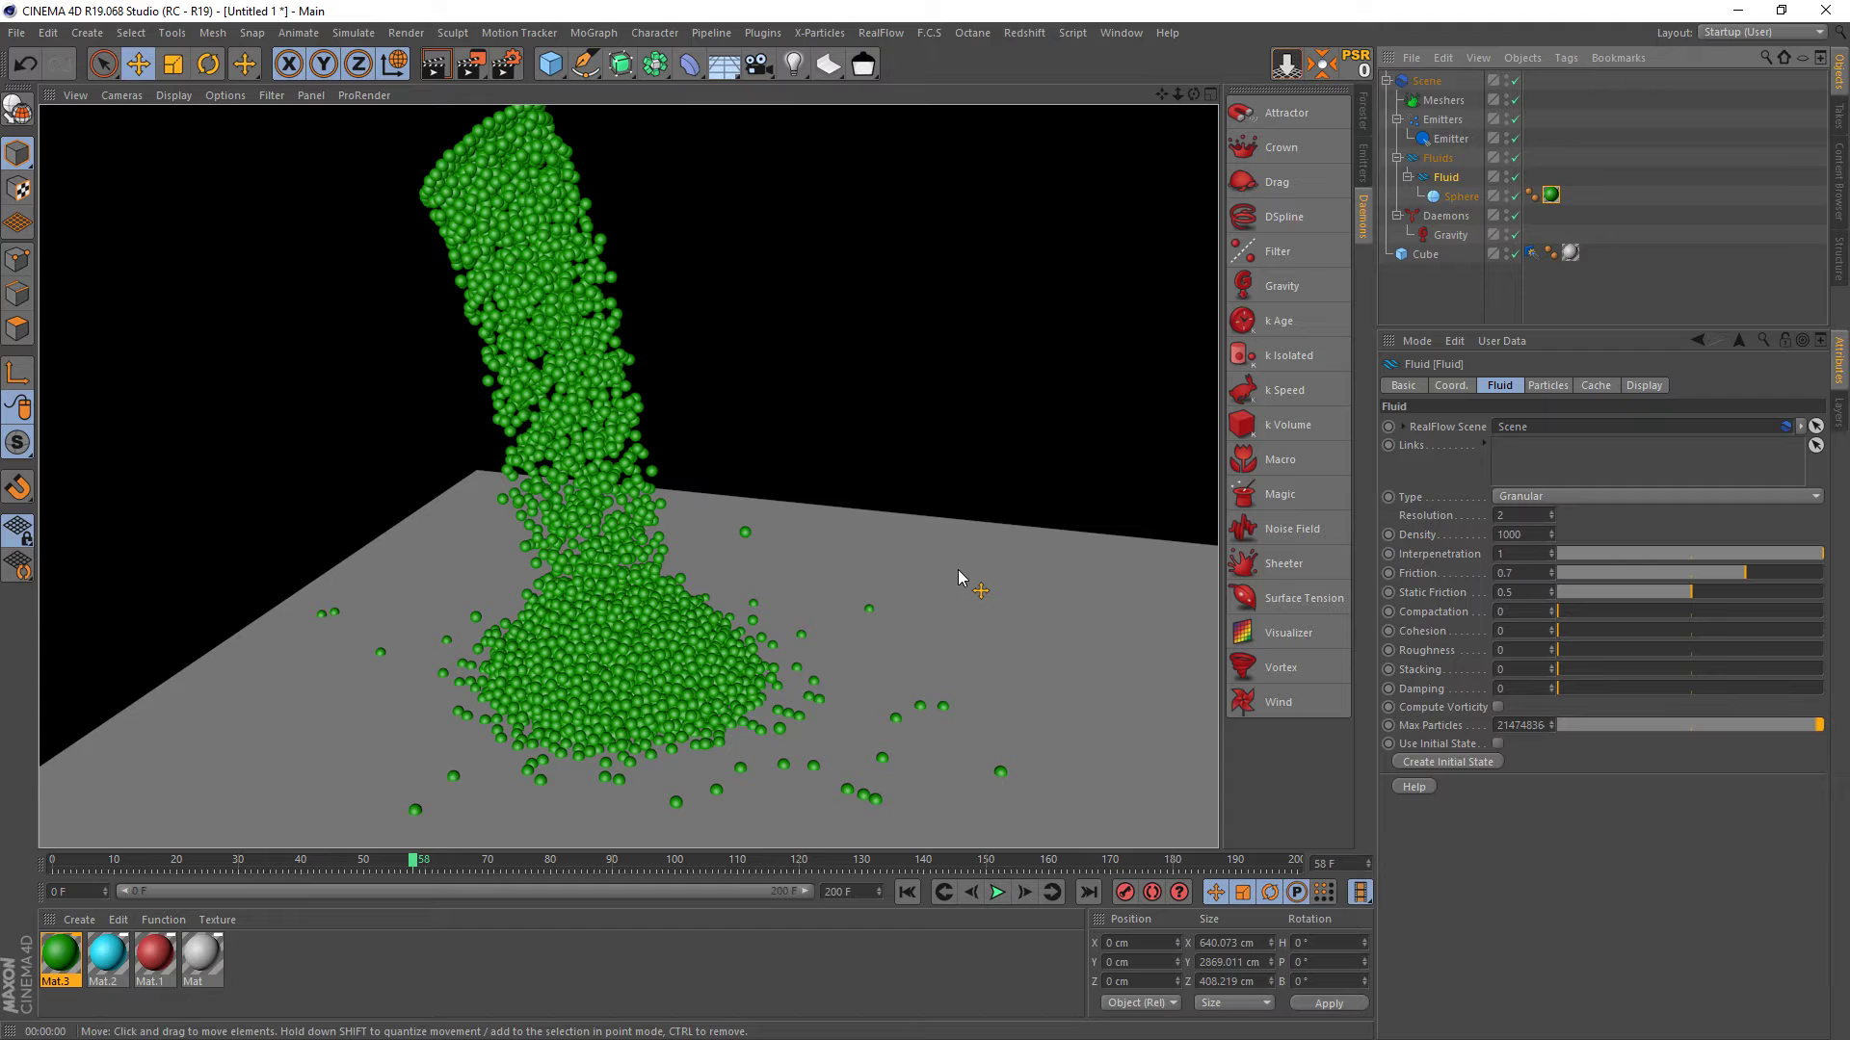
{"action": "left_click", "coordinate": [997, 893]}
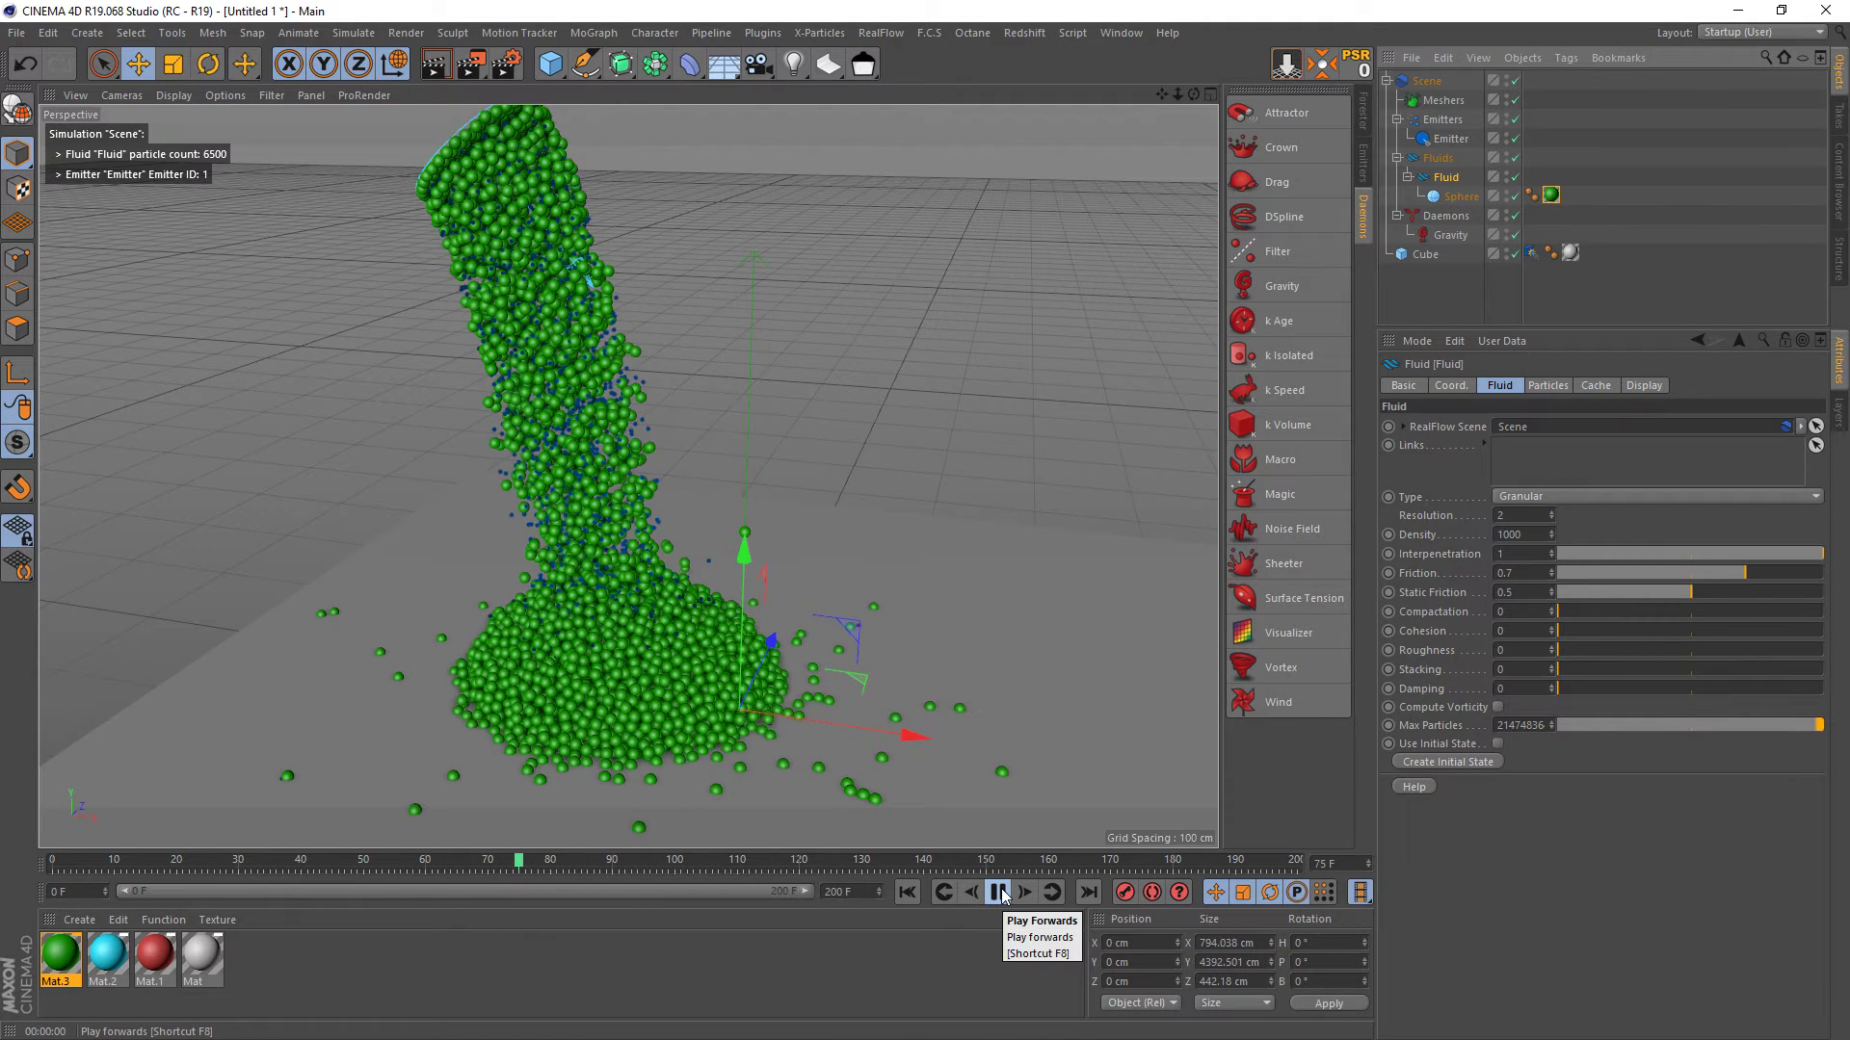
{"action": "left_click", "coordinate": [1000, 893]}
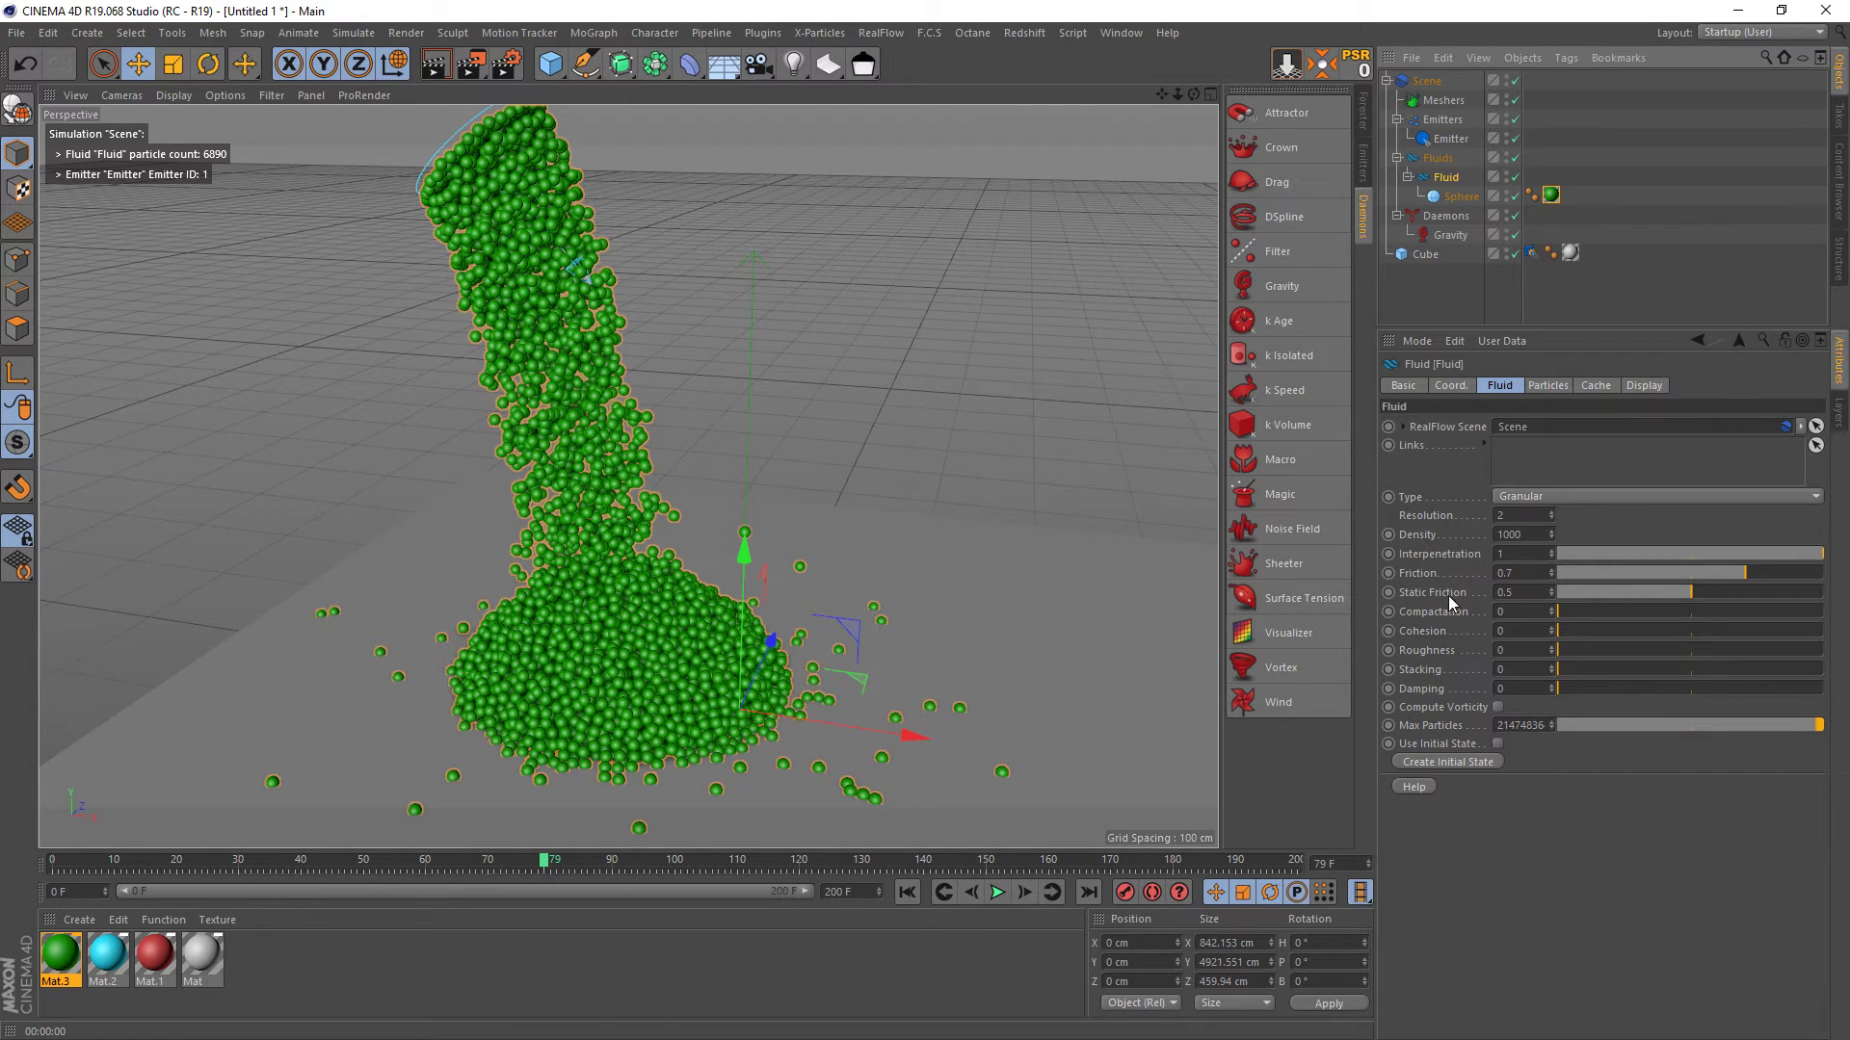
- Raise Static Friction to 0.631 and replay the simulation from the start
{"action": "left_click", "coordinate": [1699, 592]}
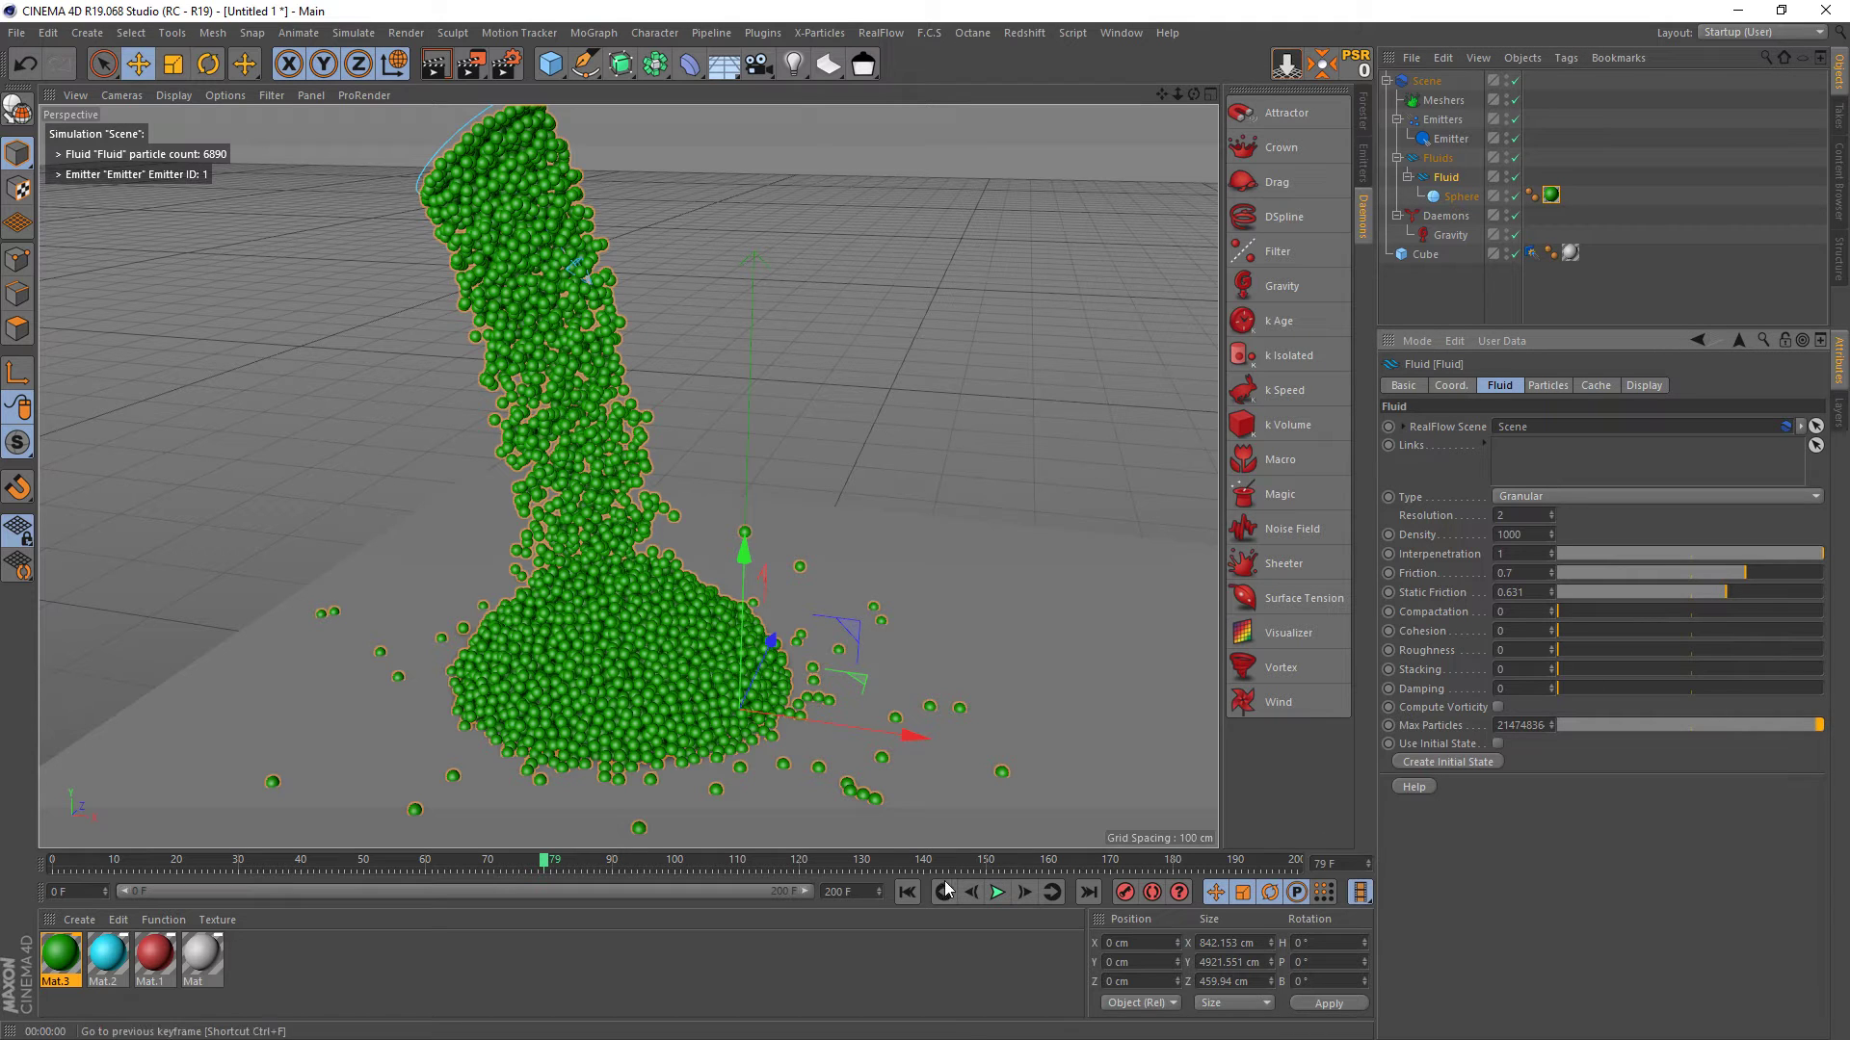
{"action": "left_click", "coordinate": [907, 892]}
{"action": "left_click", "coordinate": [996, 893]}
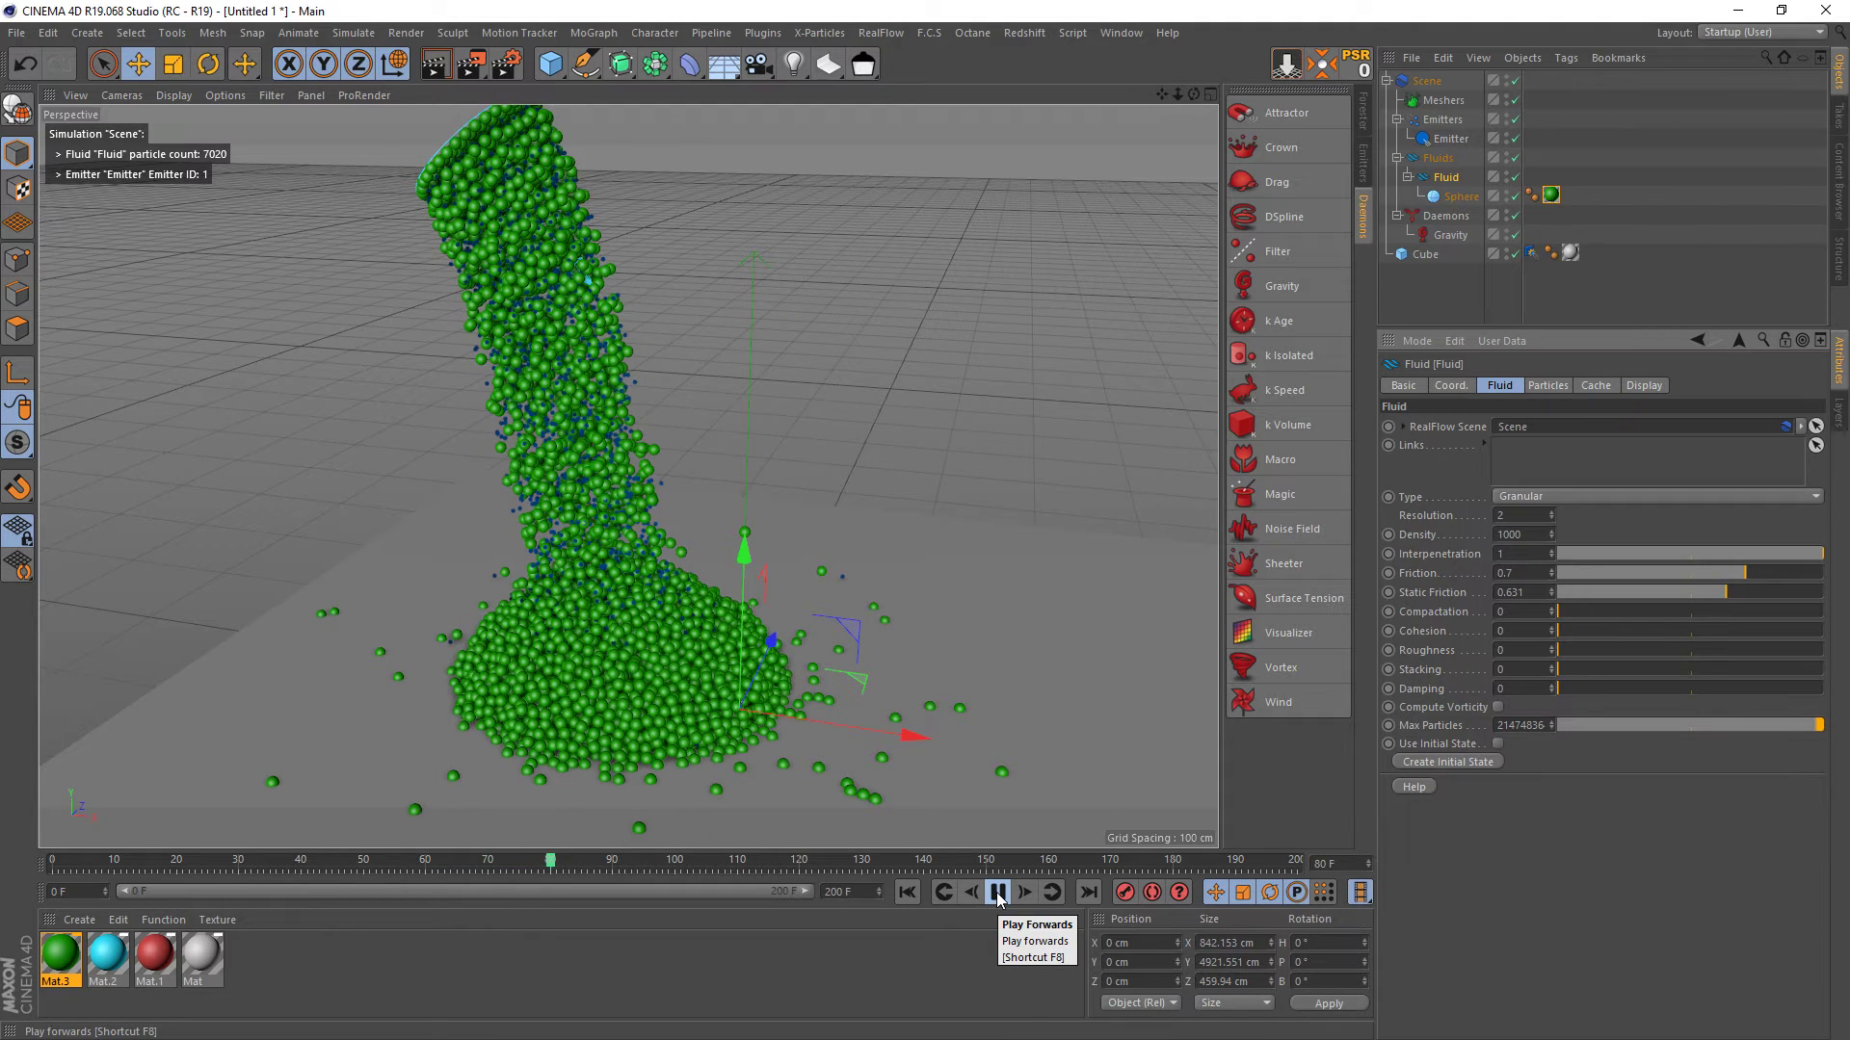
- Reset Static Friction and Friction to their default values
{"action": "left_click", "coordinate": [998, 892]}
{"action": "right_click", "coordinate": [1441, 593]}
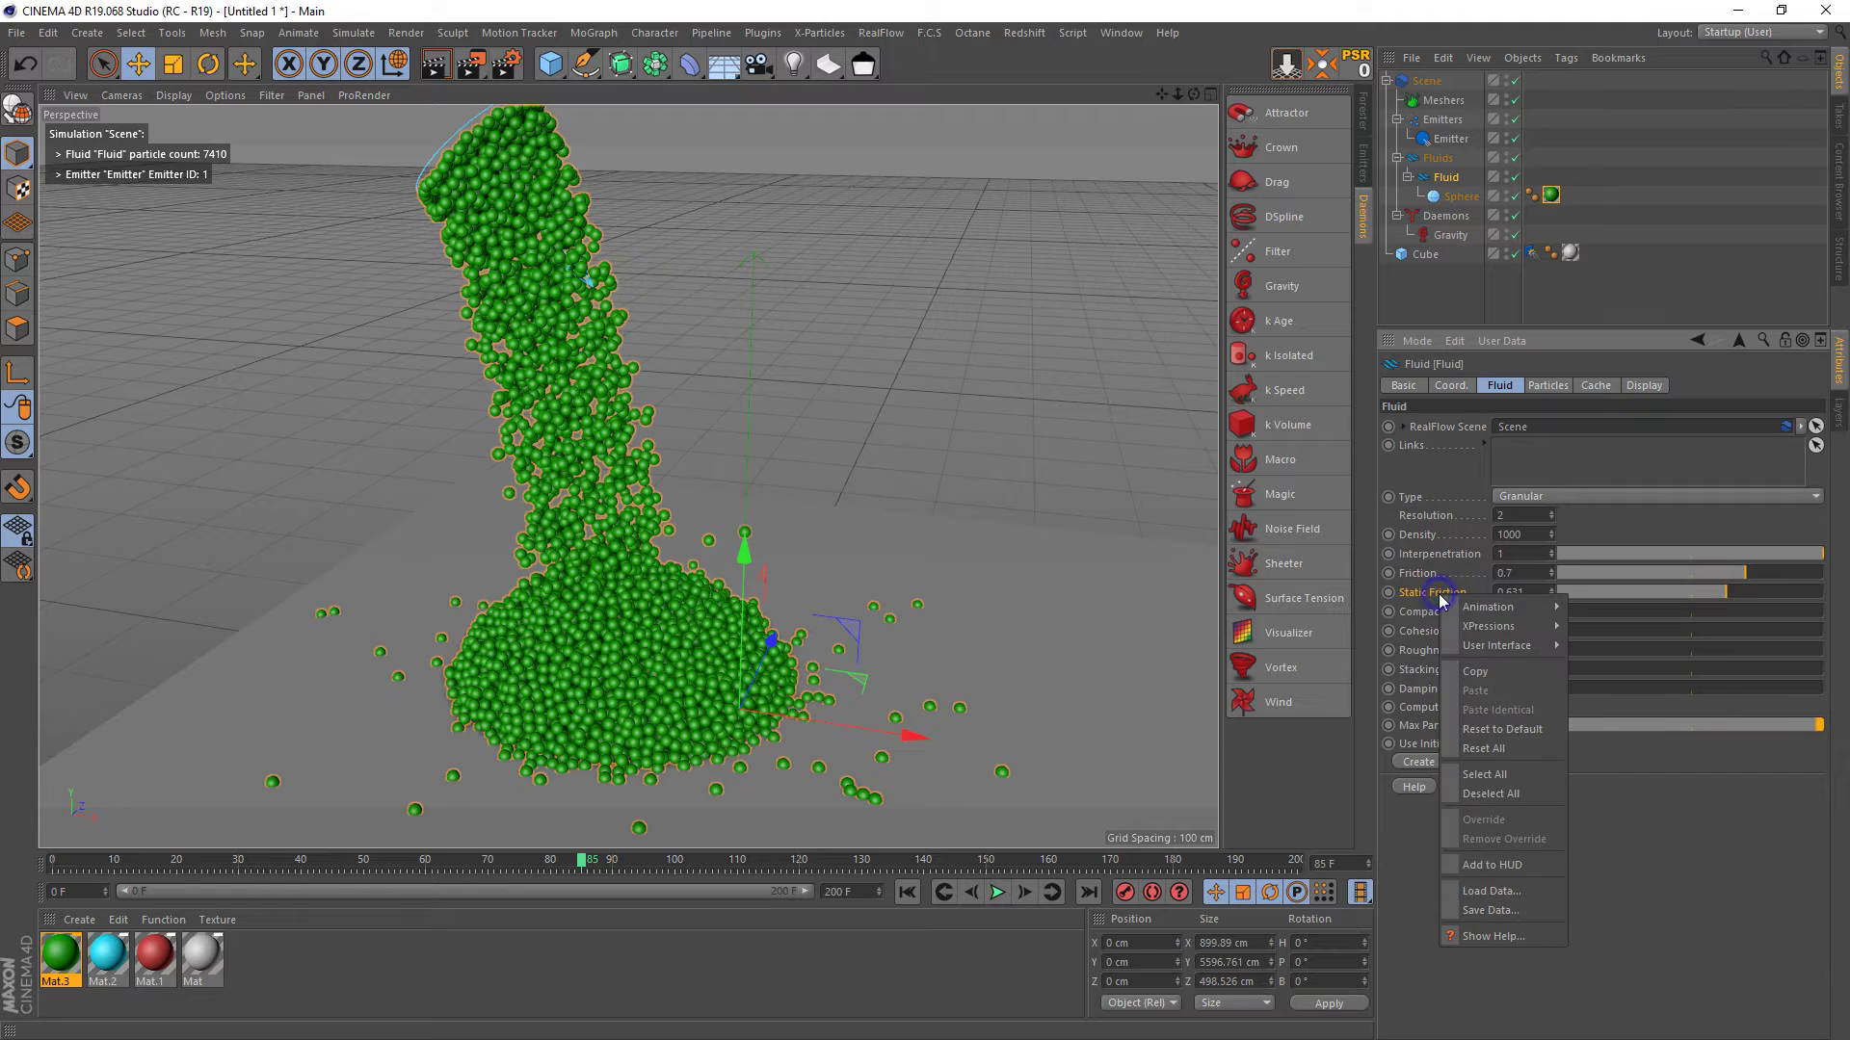
{"action": "left_click", "coordinate": [1494, 723]}
{"action": "right_click", "coordinate": [1433, 575]}
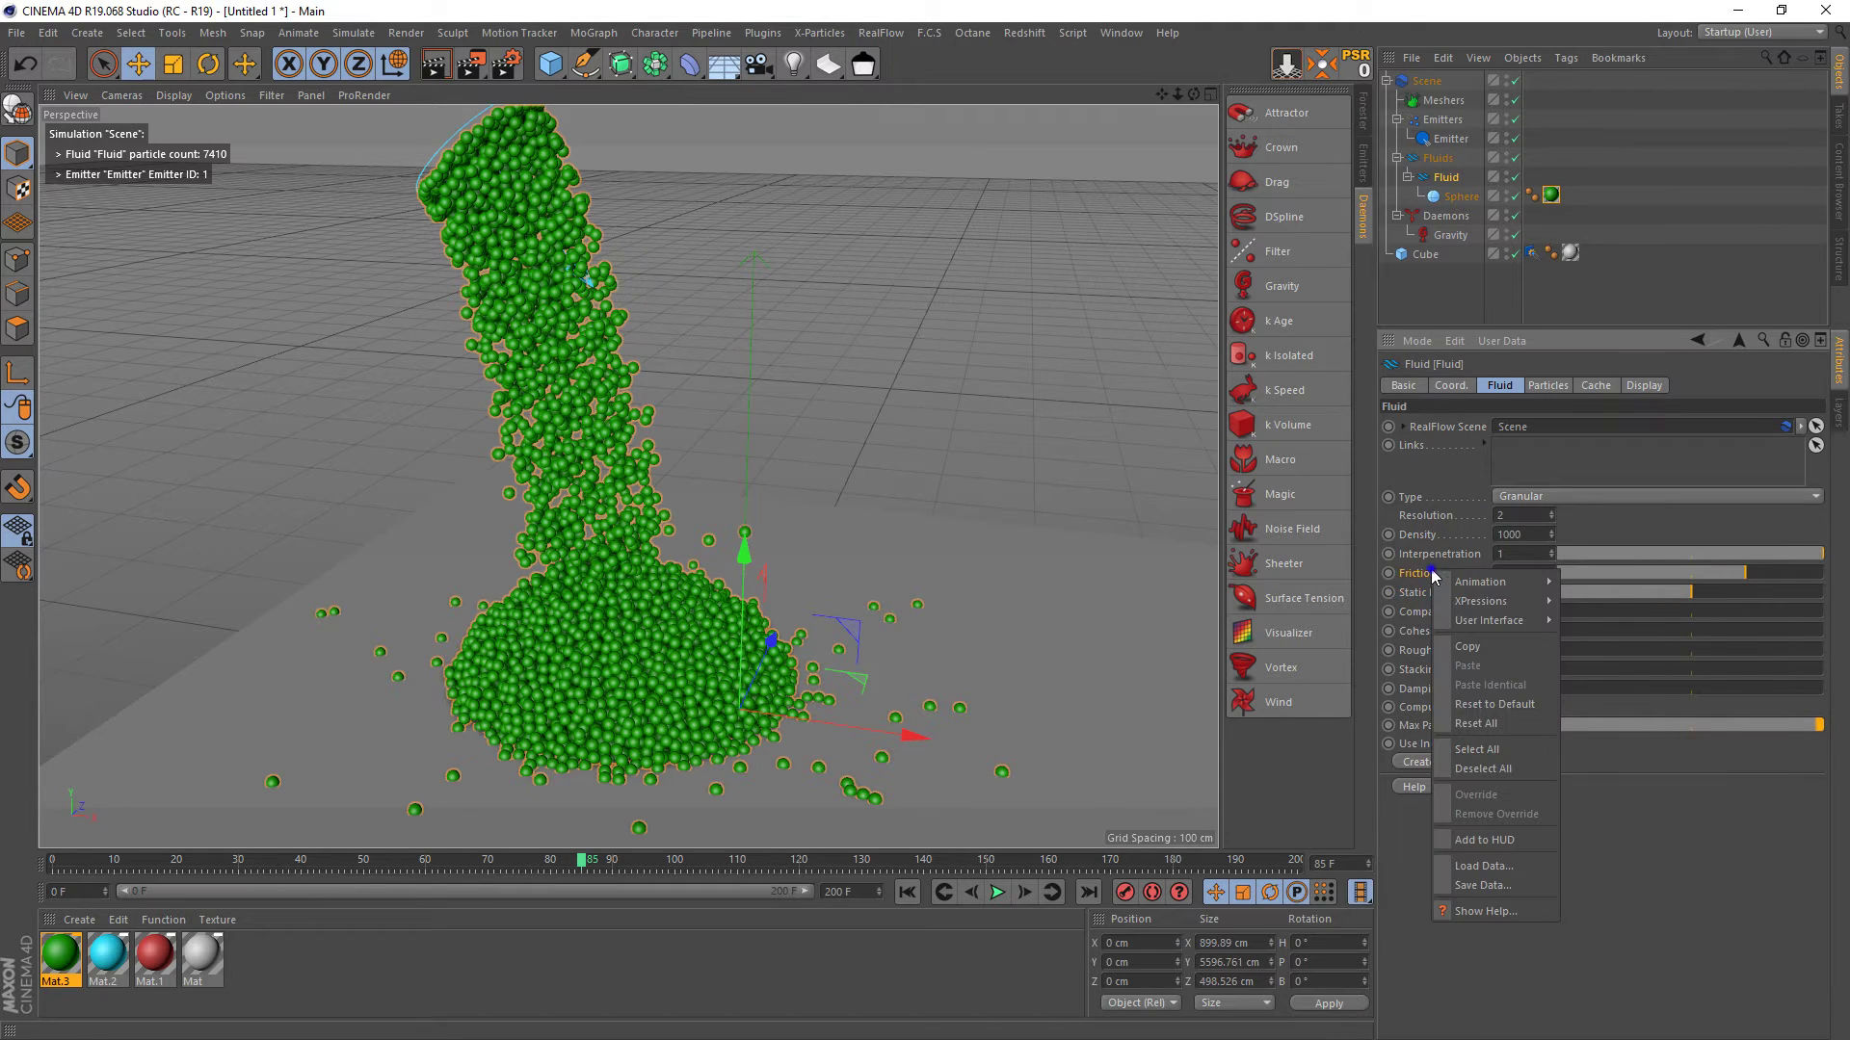
{"action": "left_click", "coordinate": [1493, 706]}
- Replay the pour with default friction, then set Friction to 0.5
{"action": "left_click", "coordinate": [907, 892]}
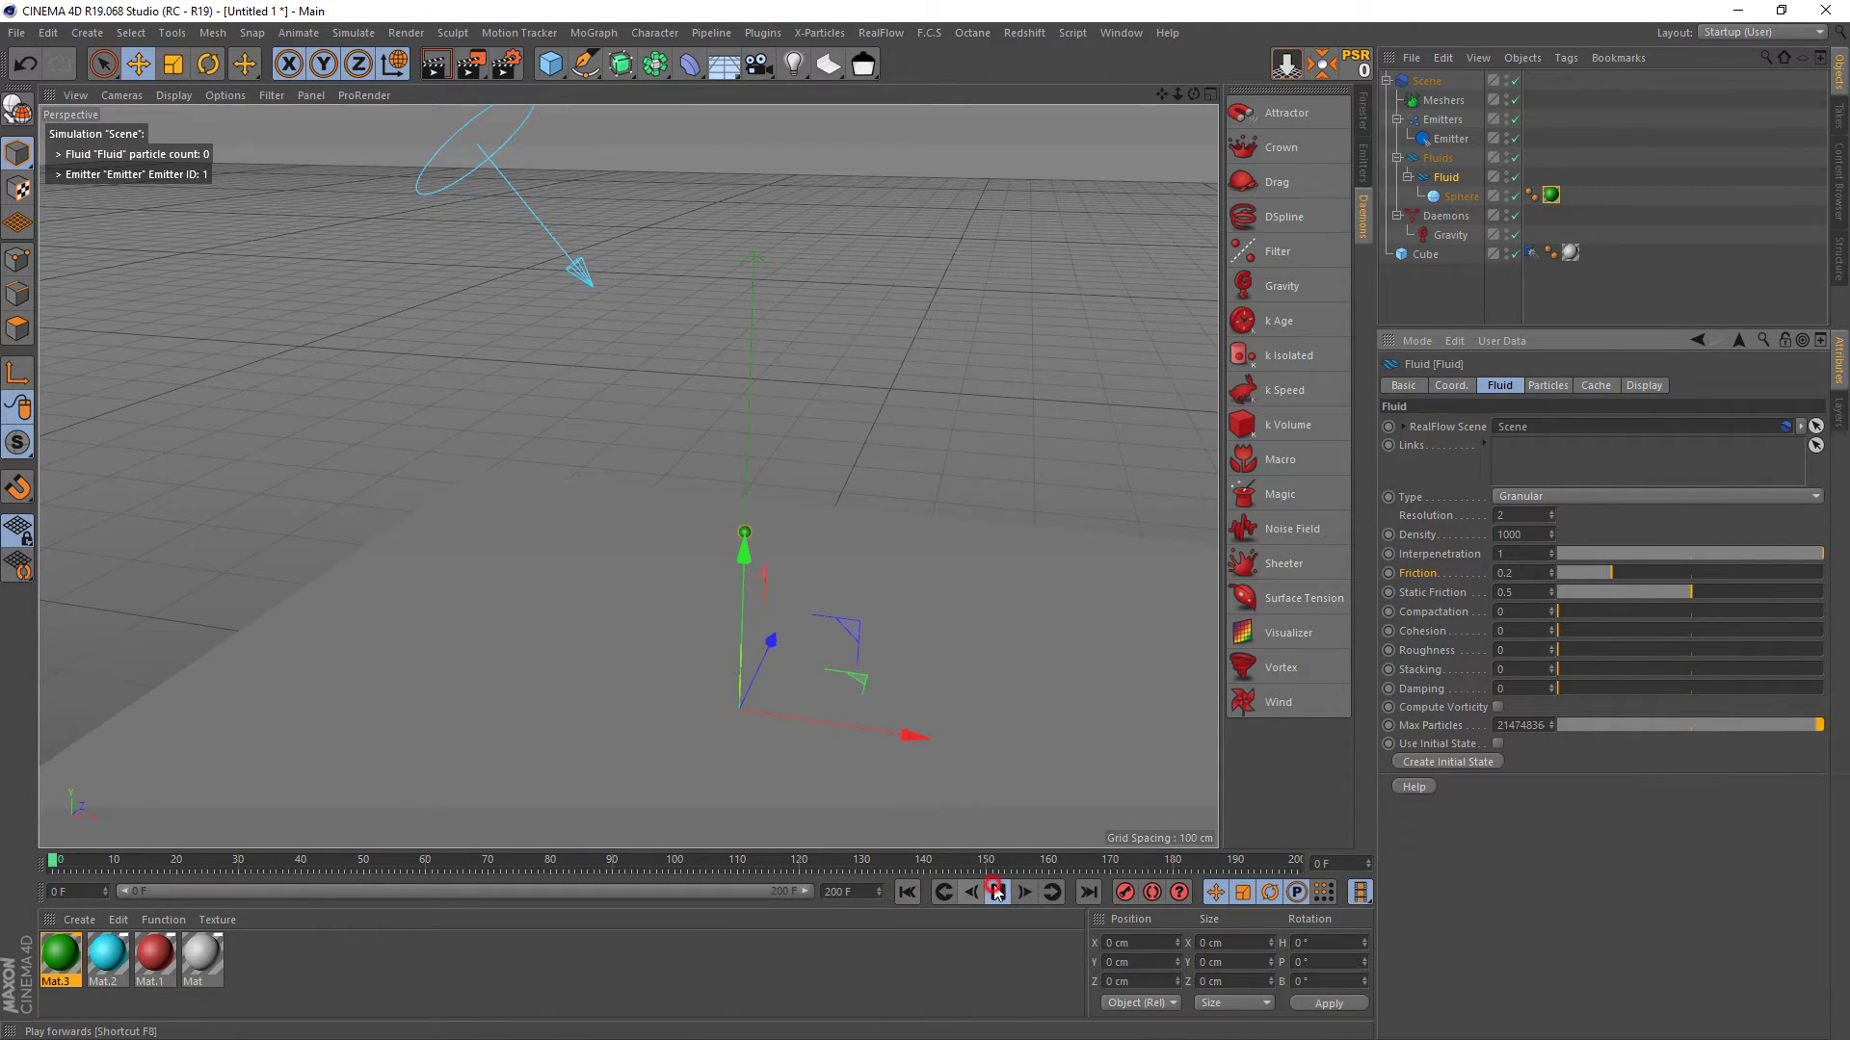
{"action": "left_click", "coordinate": [997, 892]}
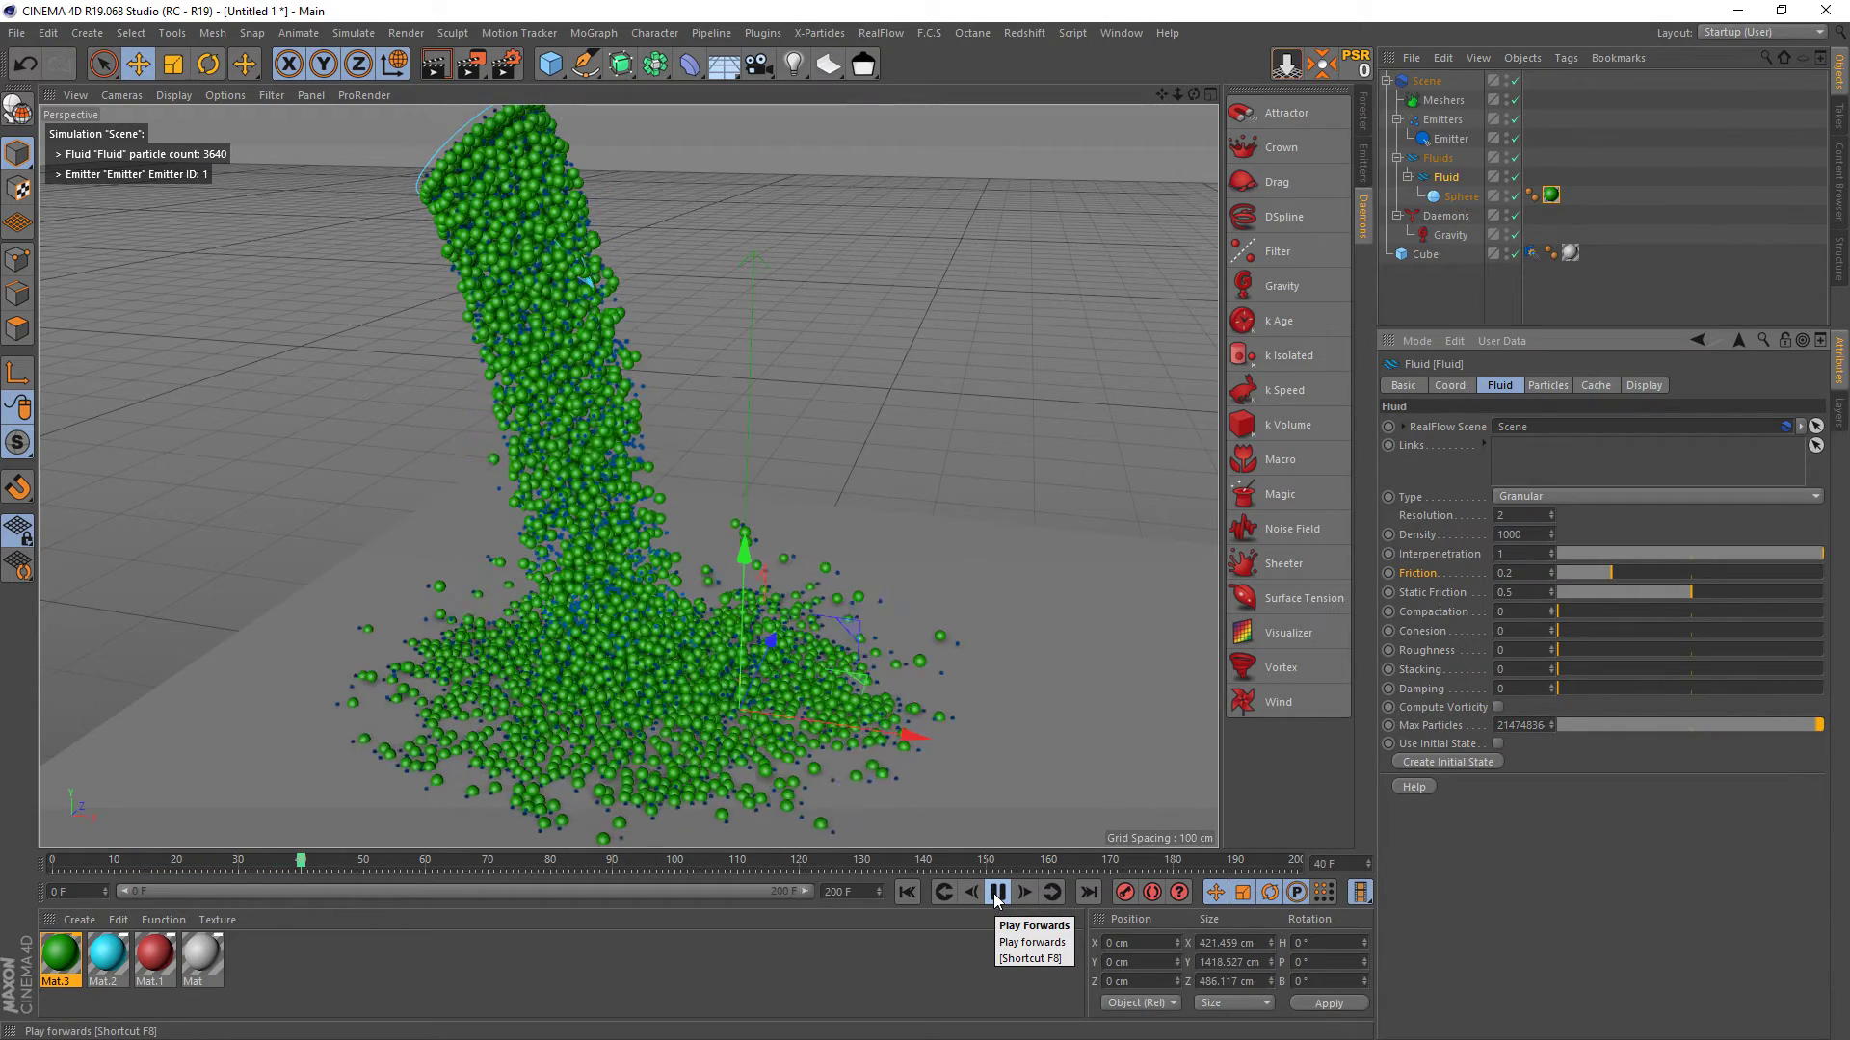
{"action": "left_click", "coordinate": [997, 892]}
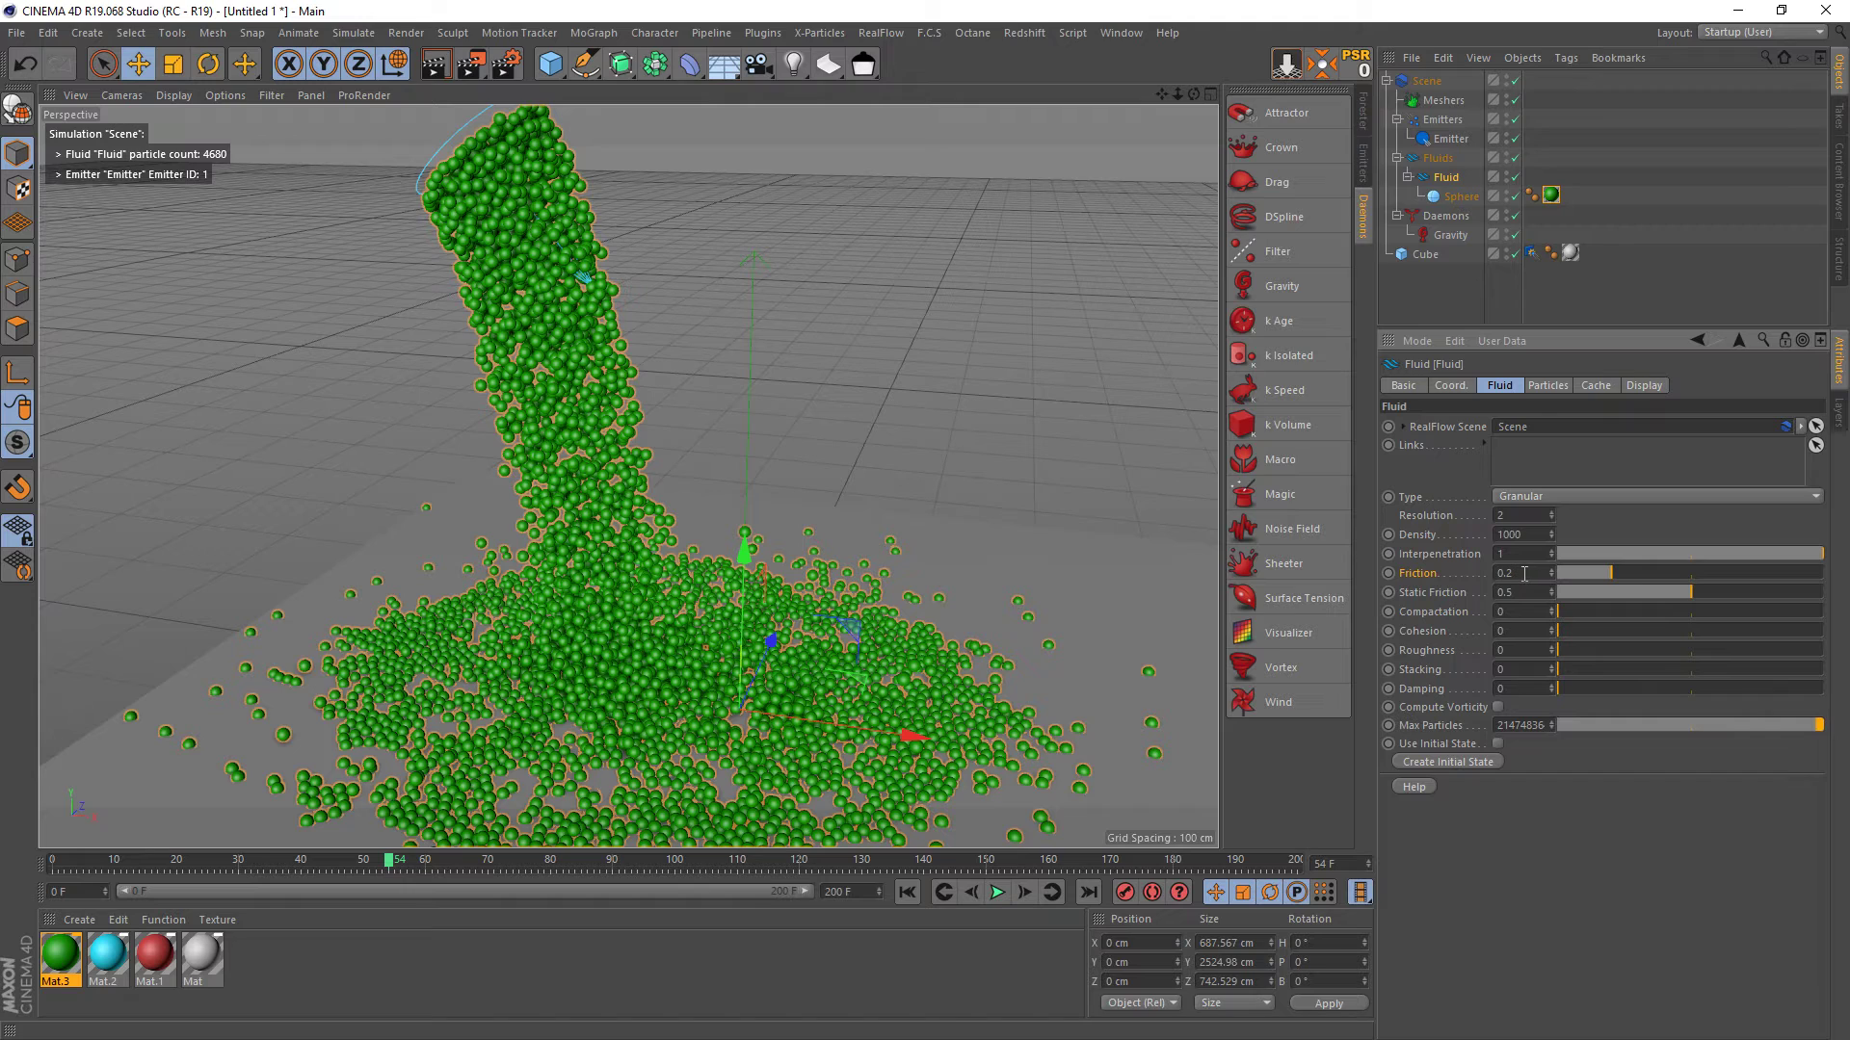
{"action": "type", "text": "0.5"}
{"action": "key", "text": "Return"}
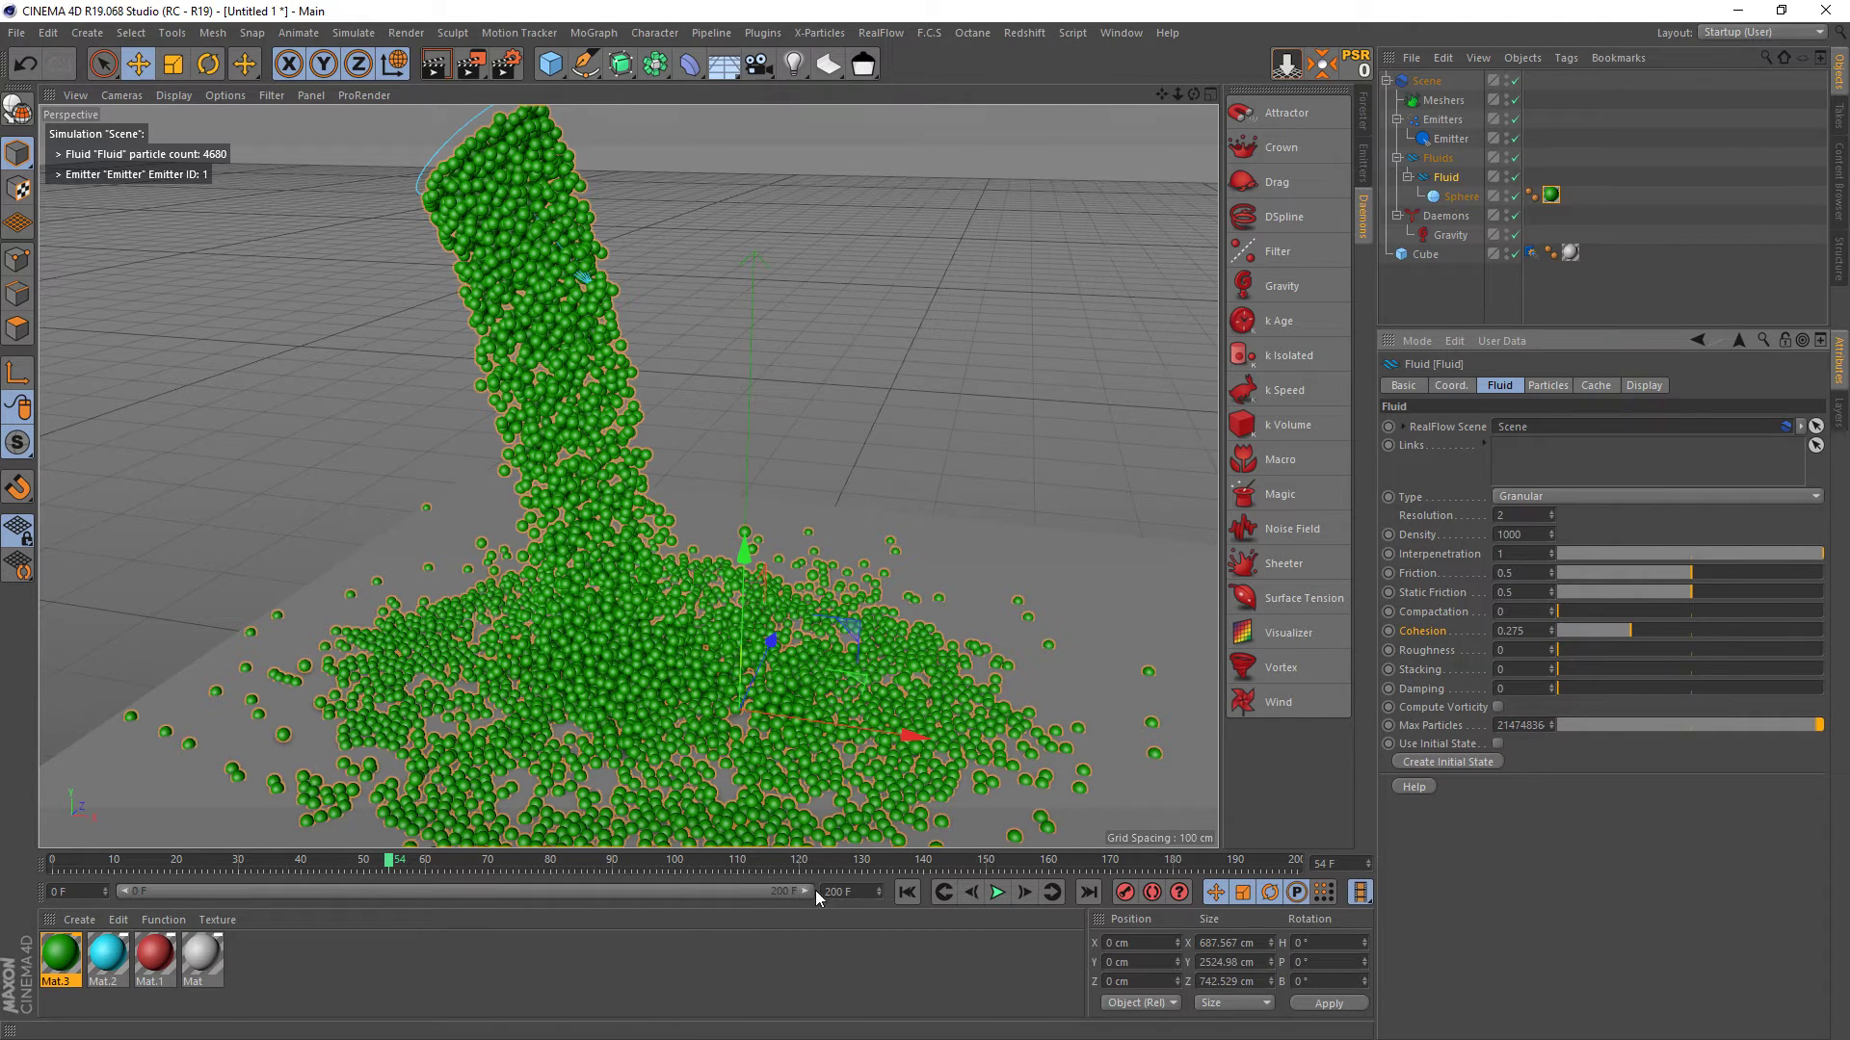
- Replay the pour and lower the fluid's Cohesion to 0.099
{"action": "left_click", "coordinate": [906, 891]}
{"action": "left_click", "coordinate": [997, 891]}
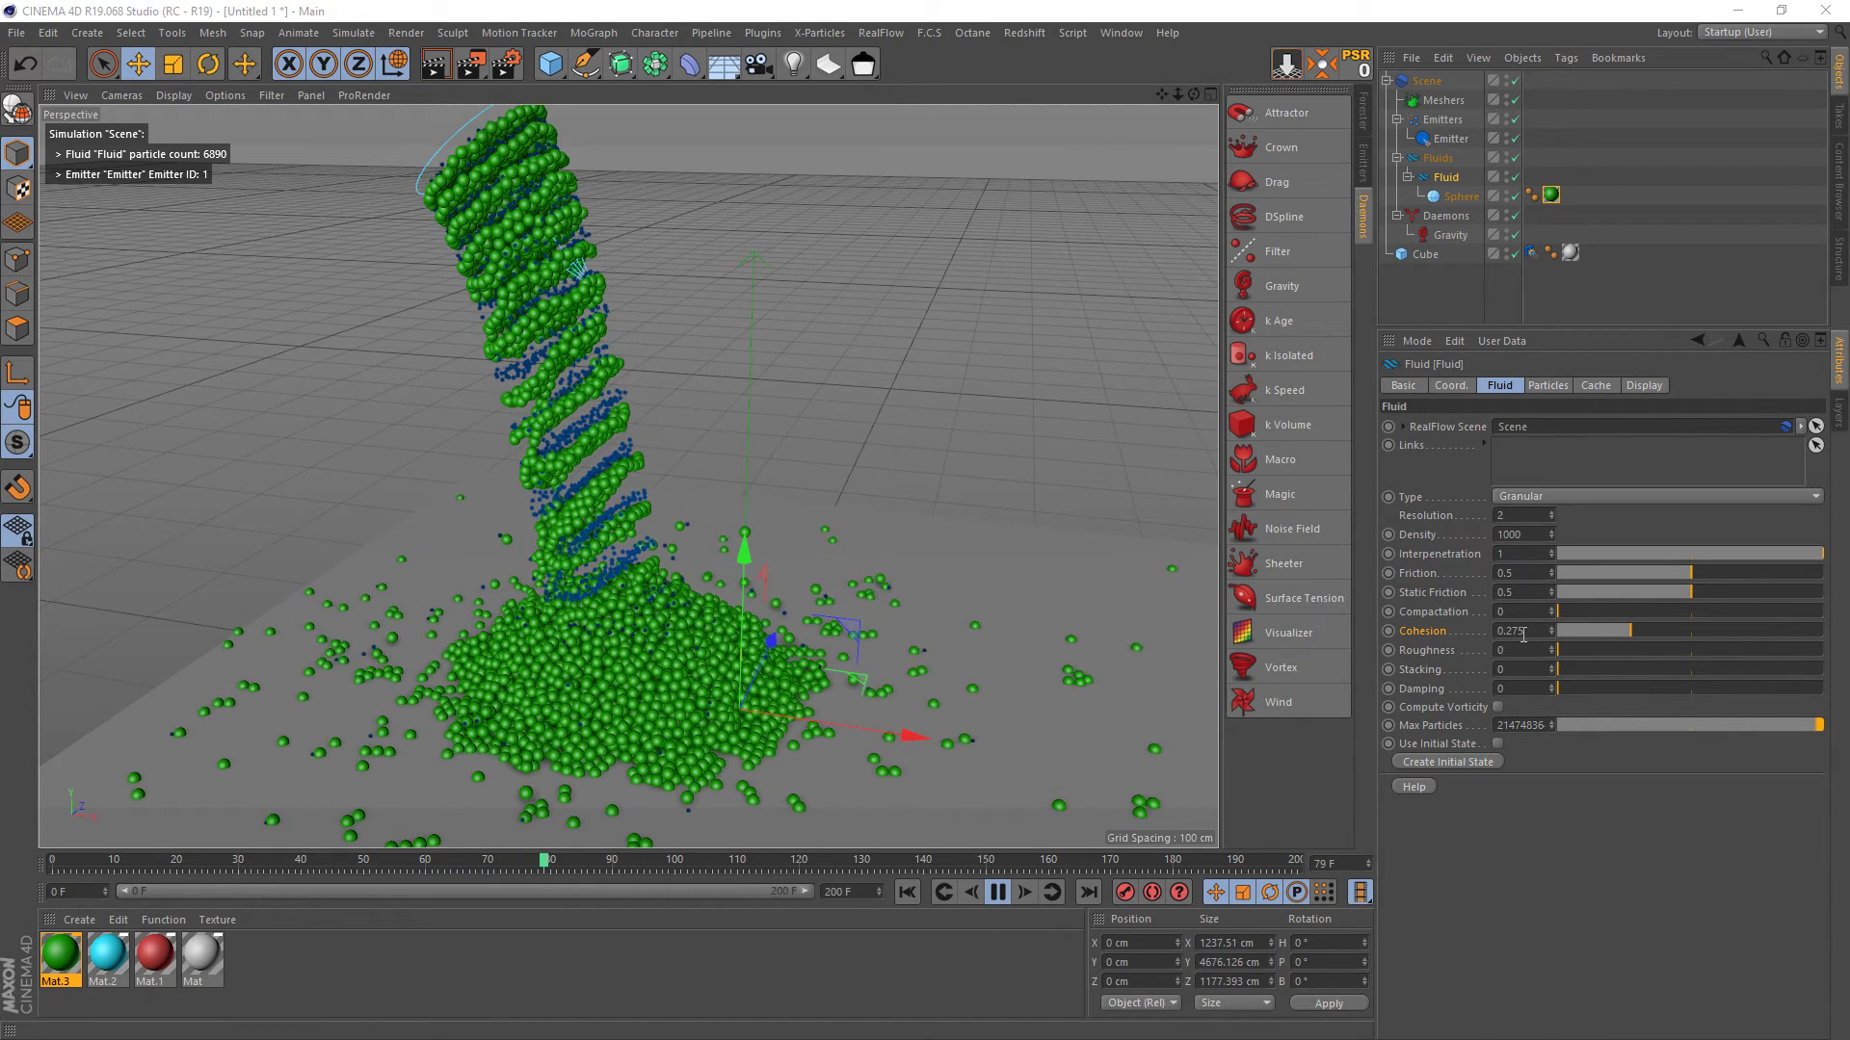
{"action": "left_click_drag", "start_coordinate": [1615, 636], "coordinate": [1591, 636]}
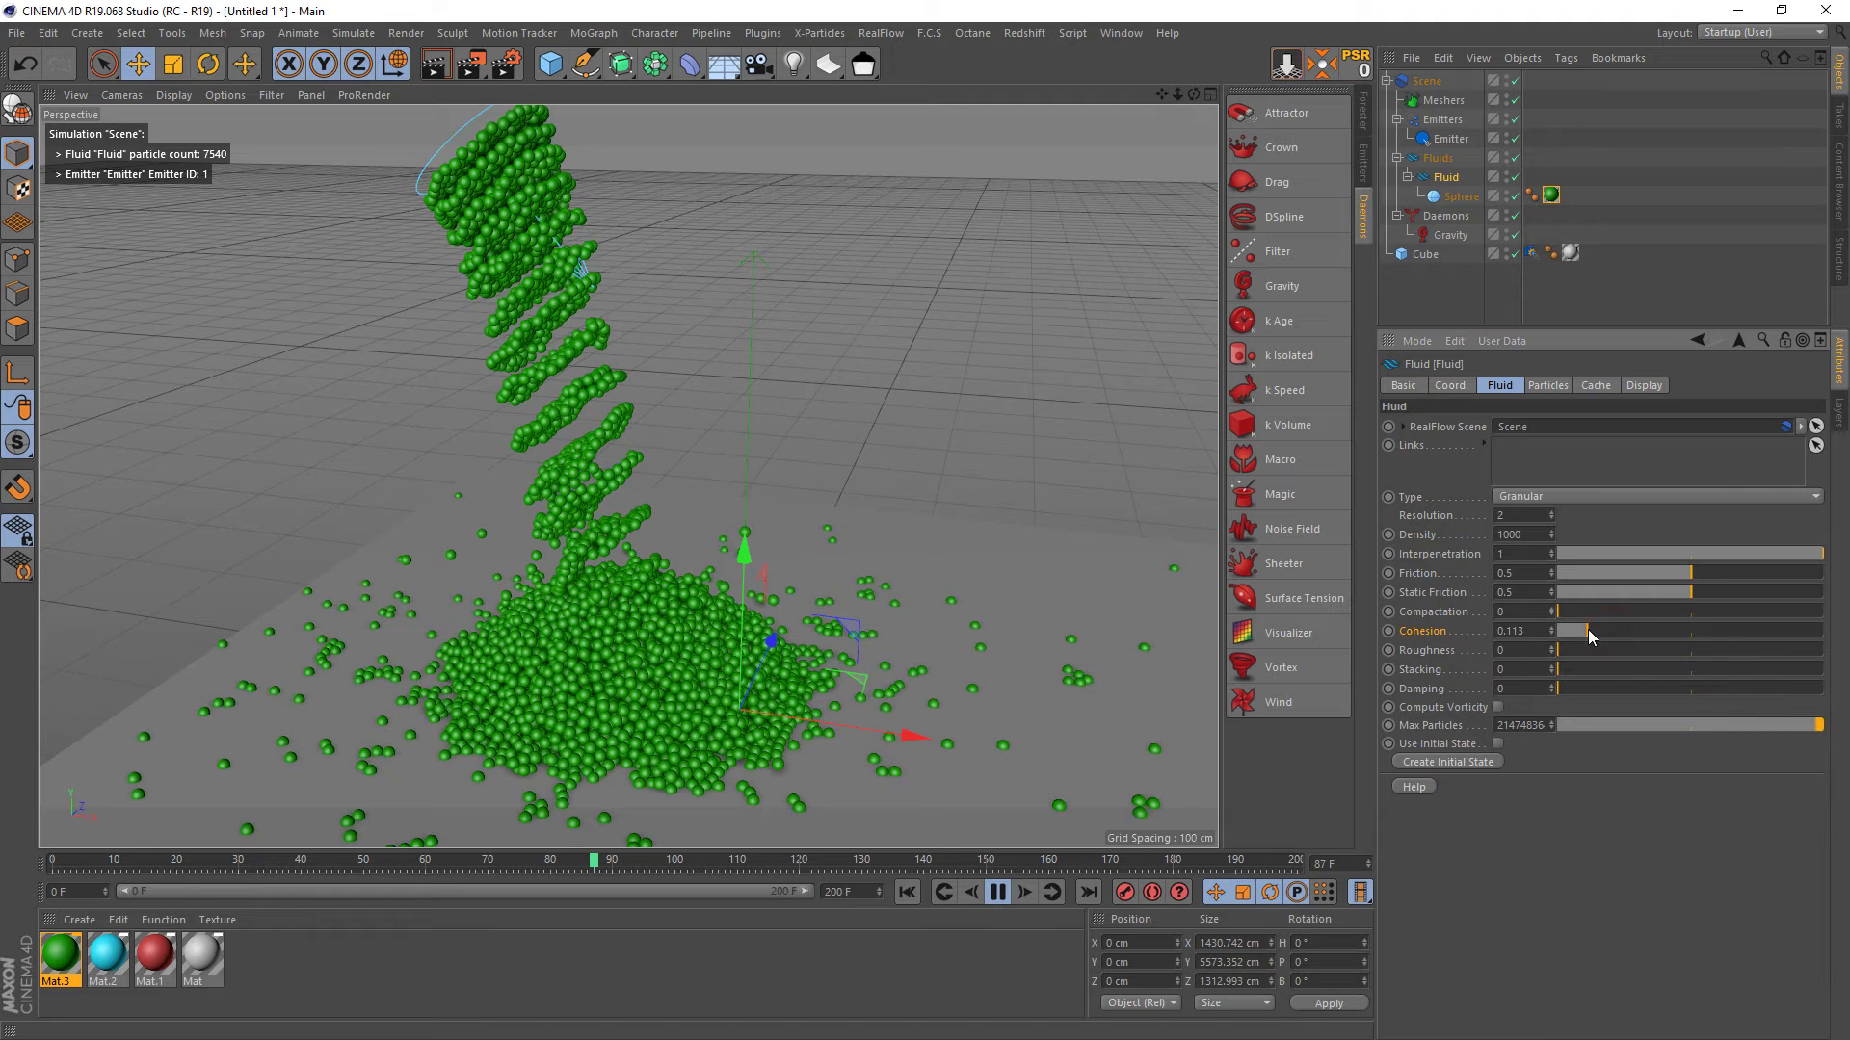
- Replay the pour from the start, pause at frame 73, then rewind to frame 0
{"action": "left_click", "coordinate": [913, 893]}
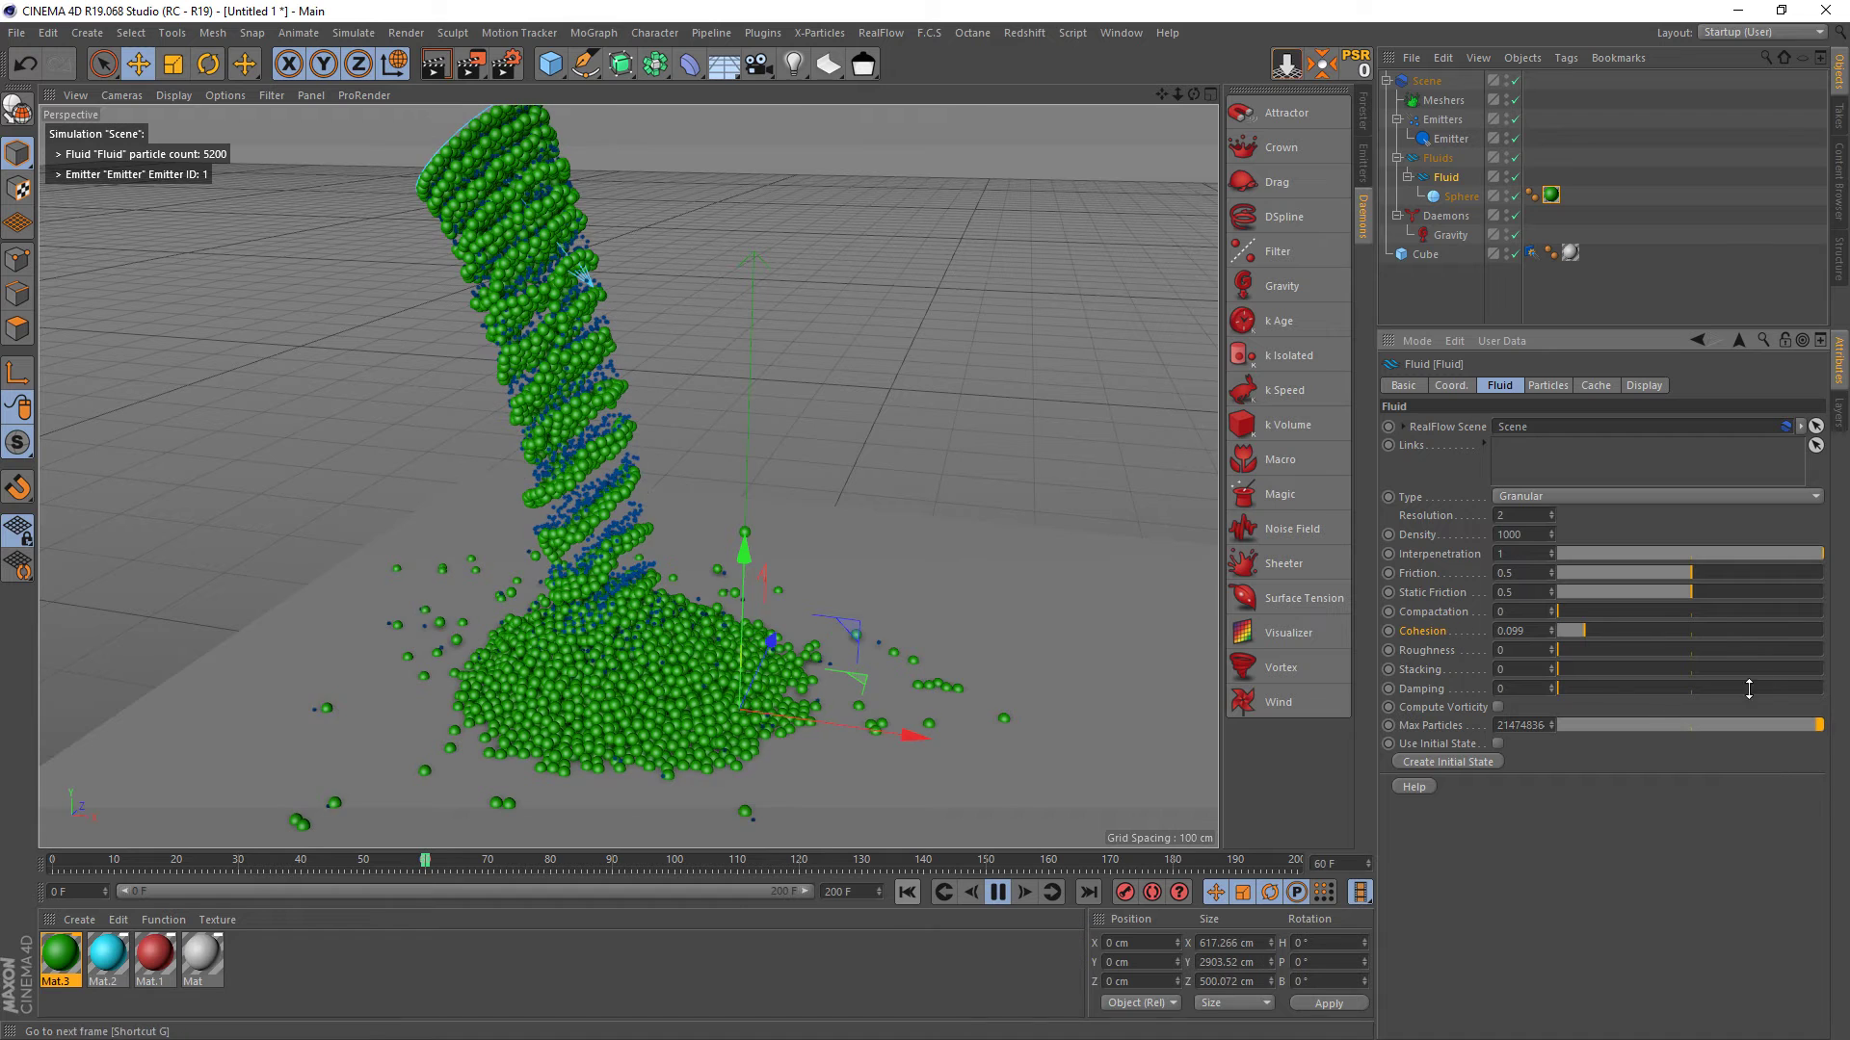
{"action": "left_click", "coordinate": [997, 892]}
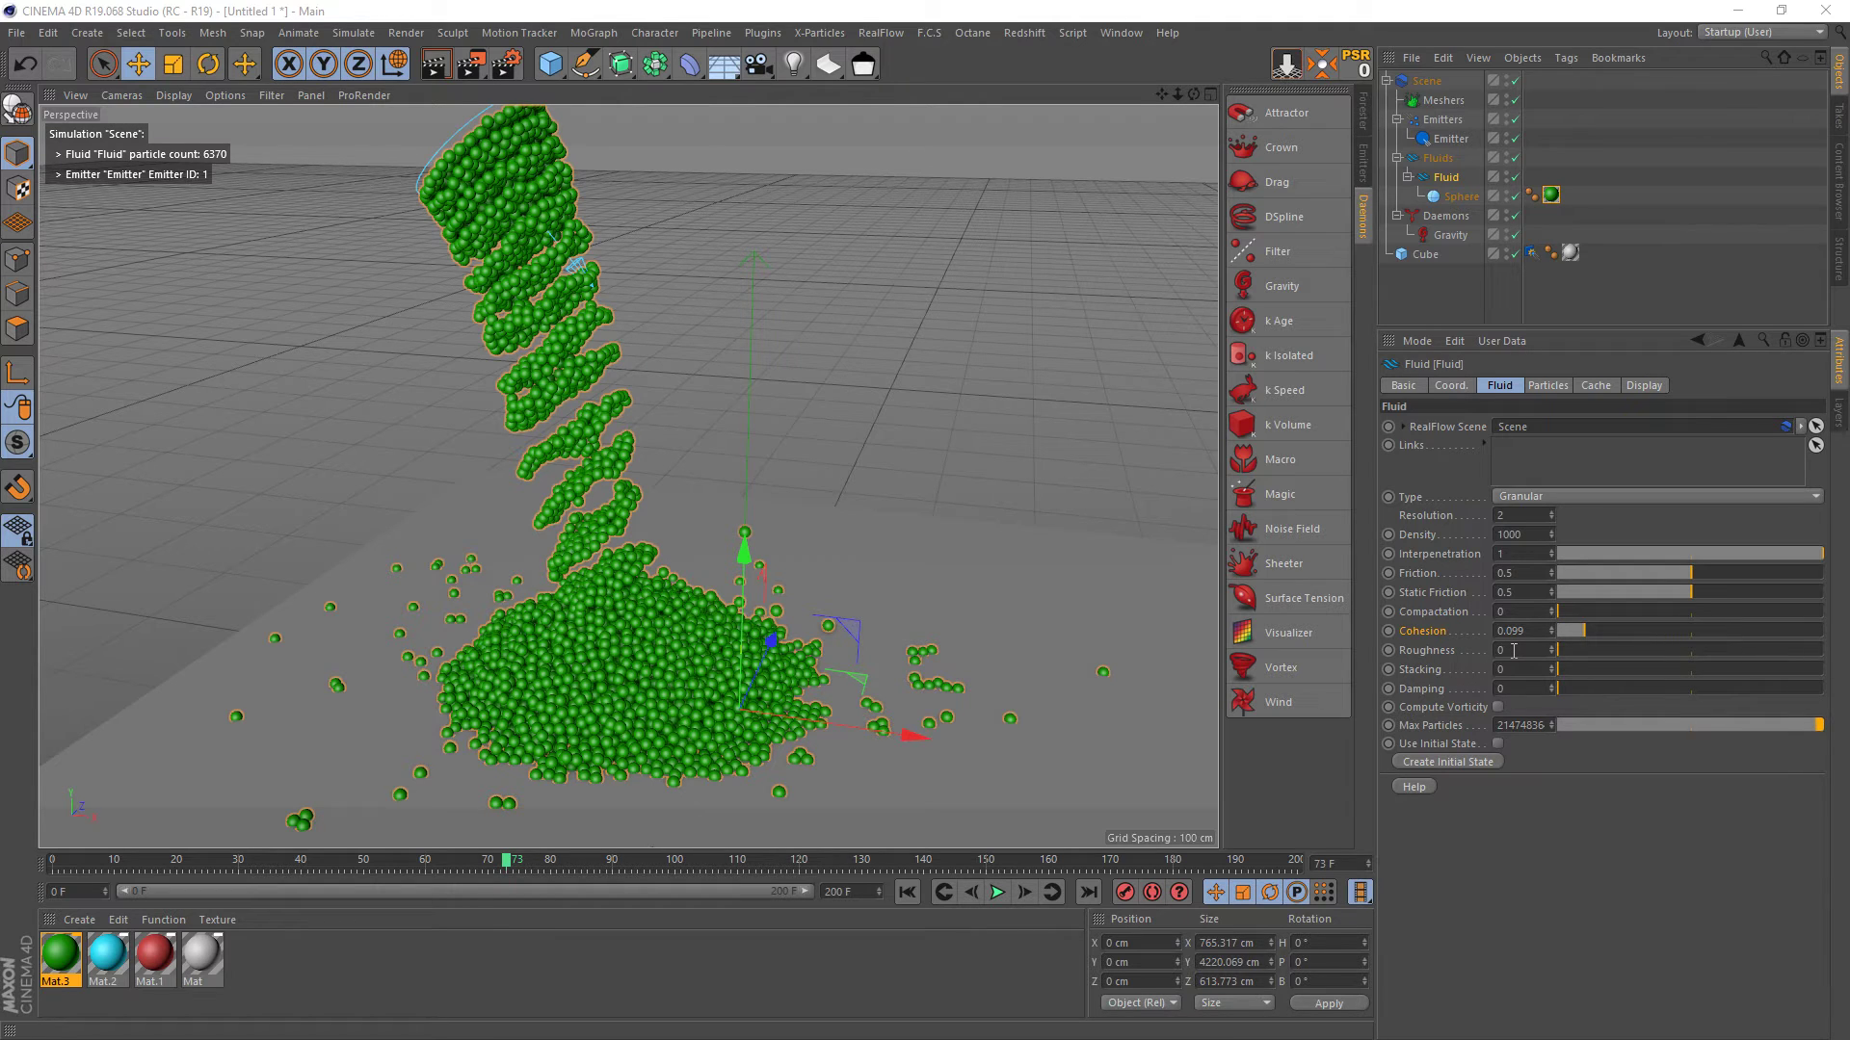
{"action": "left_click", "coordinate": [906, 892]}
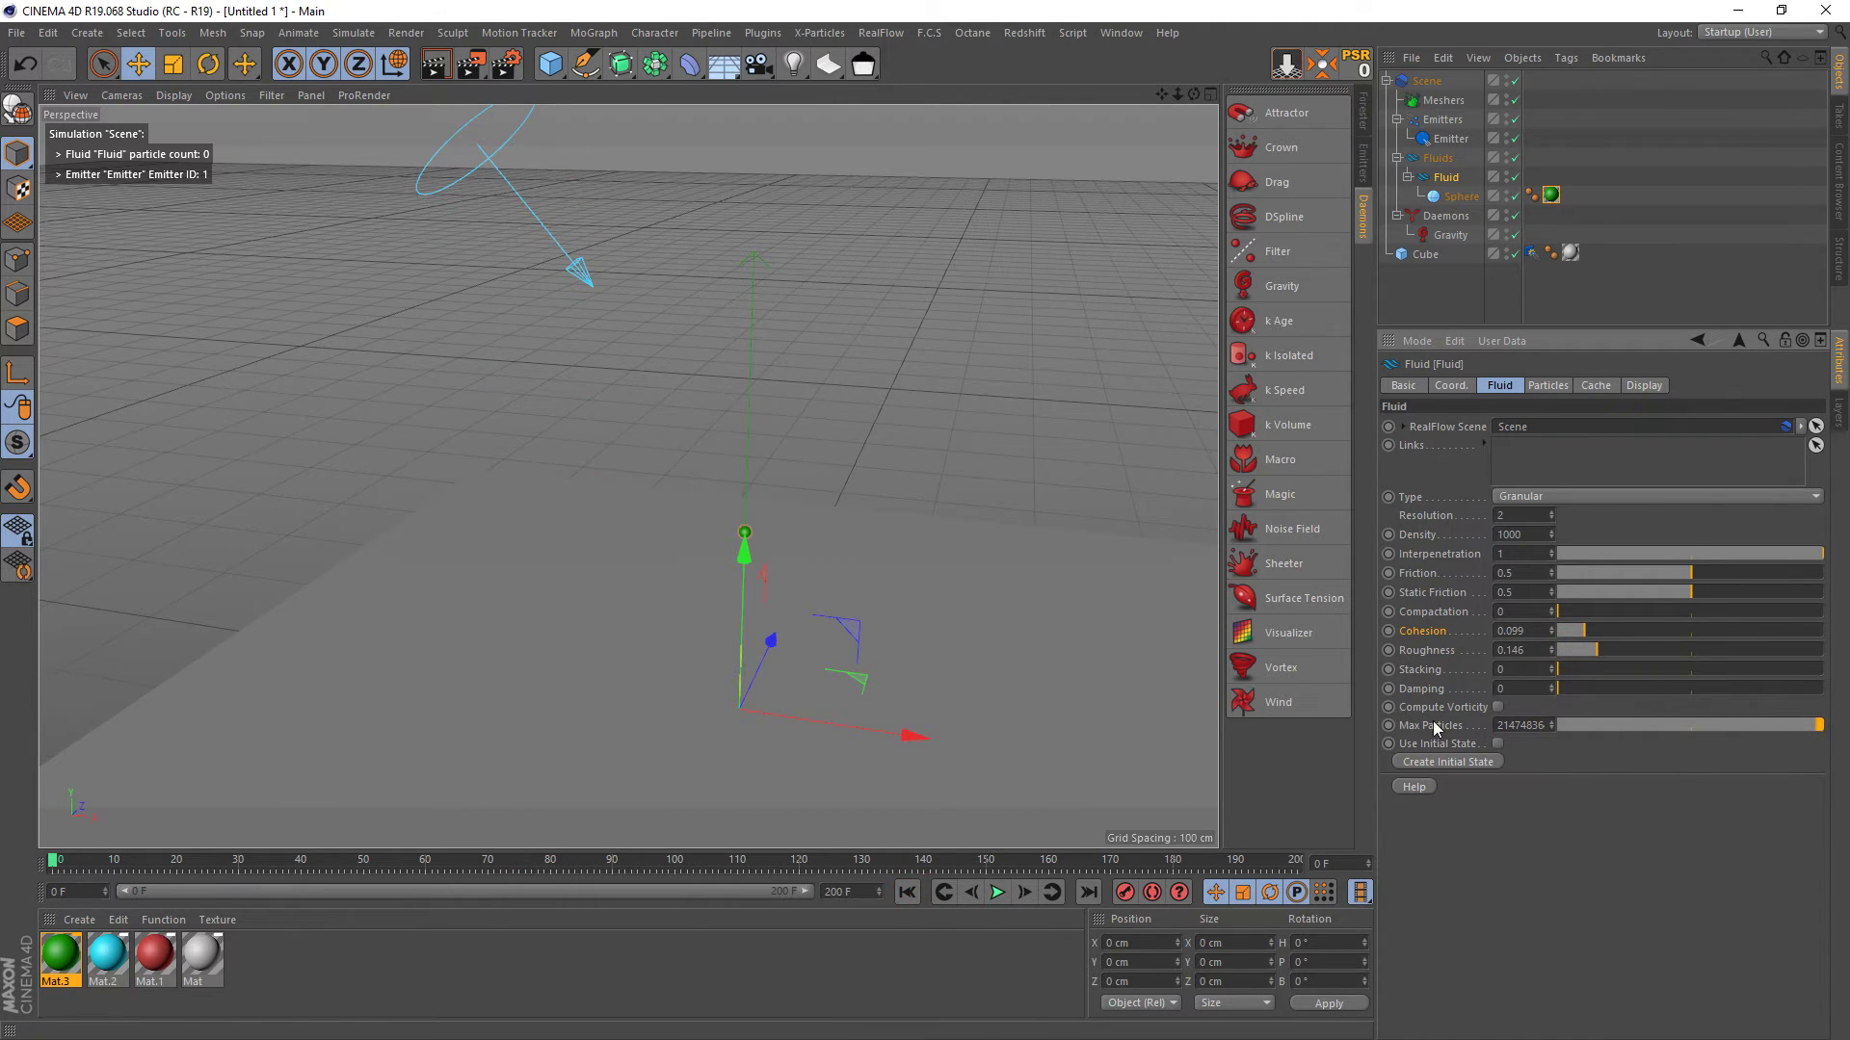
- Play the rougher pour, zoom in, pause at frame 95 and orbit around the pile
{"action": "left_click", "coordinate": [997, 892]}
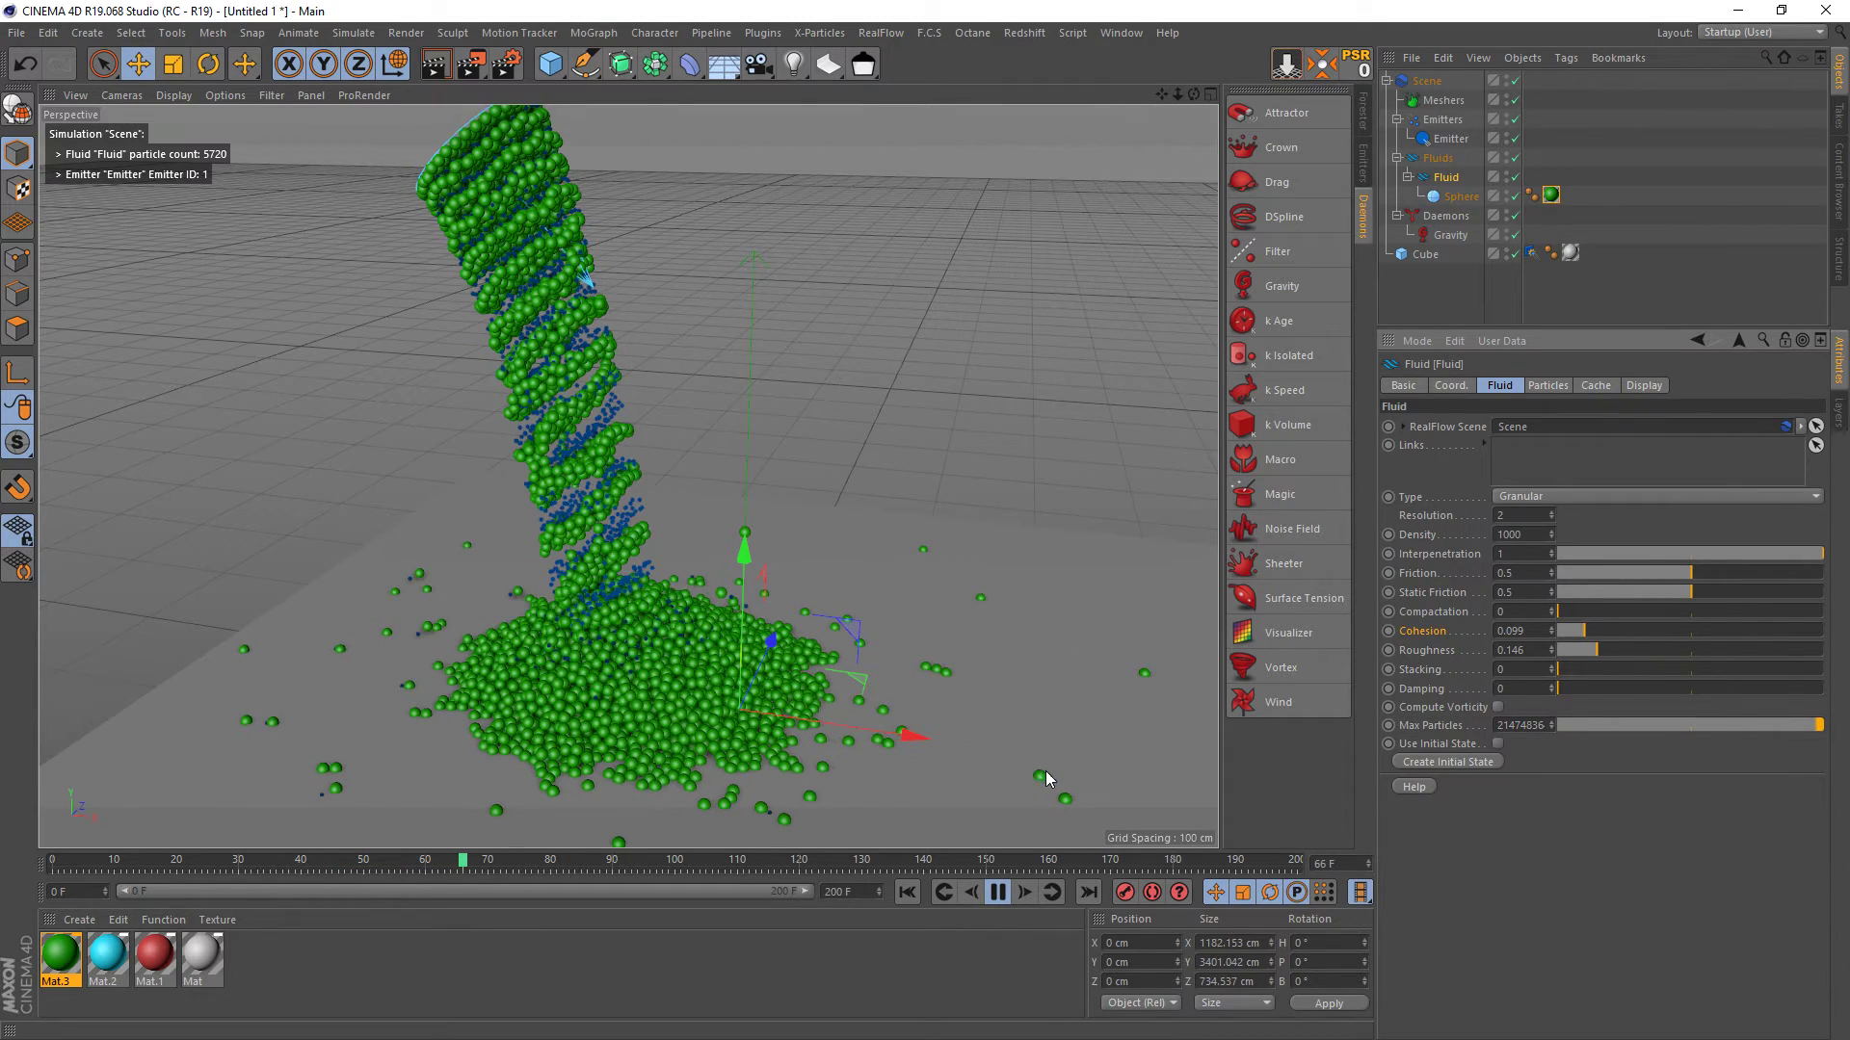
{"action": "scroll", "coordinate": [929, 732], "scroll_direction": "up", "scroll_amount": 1}
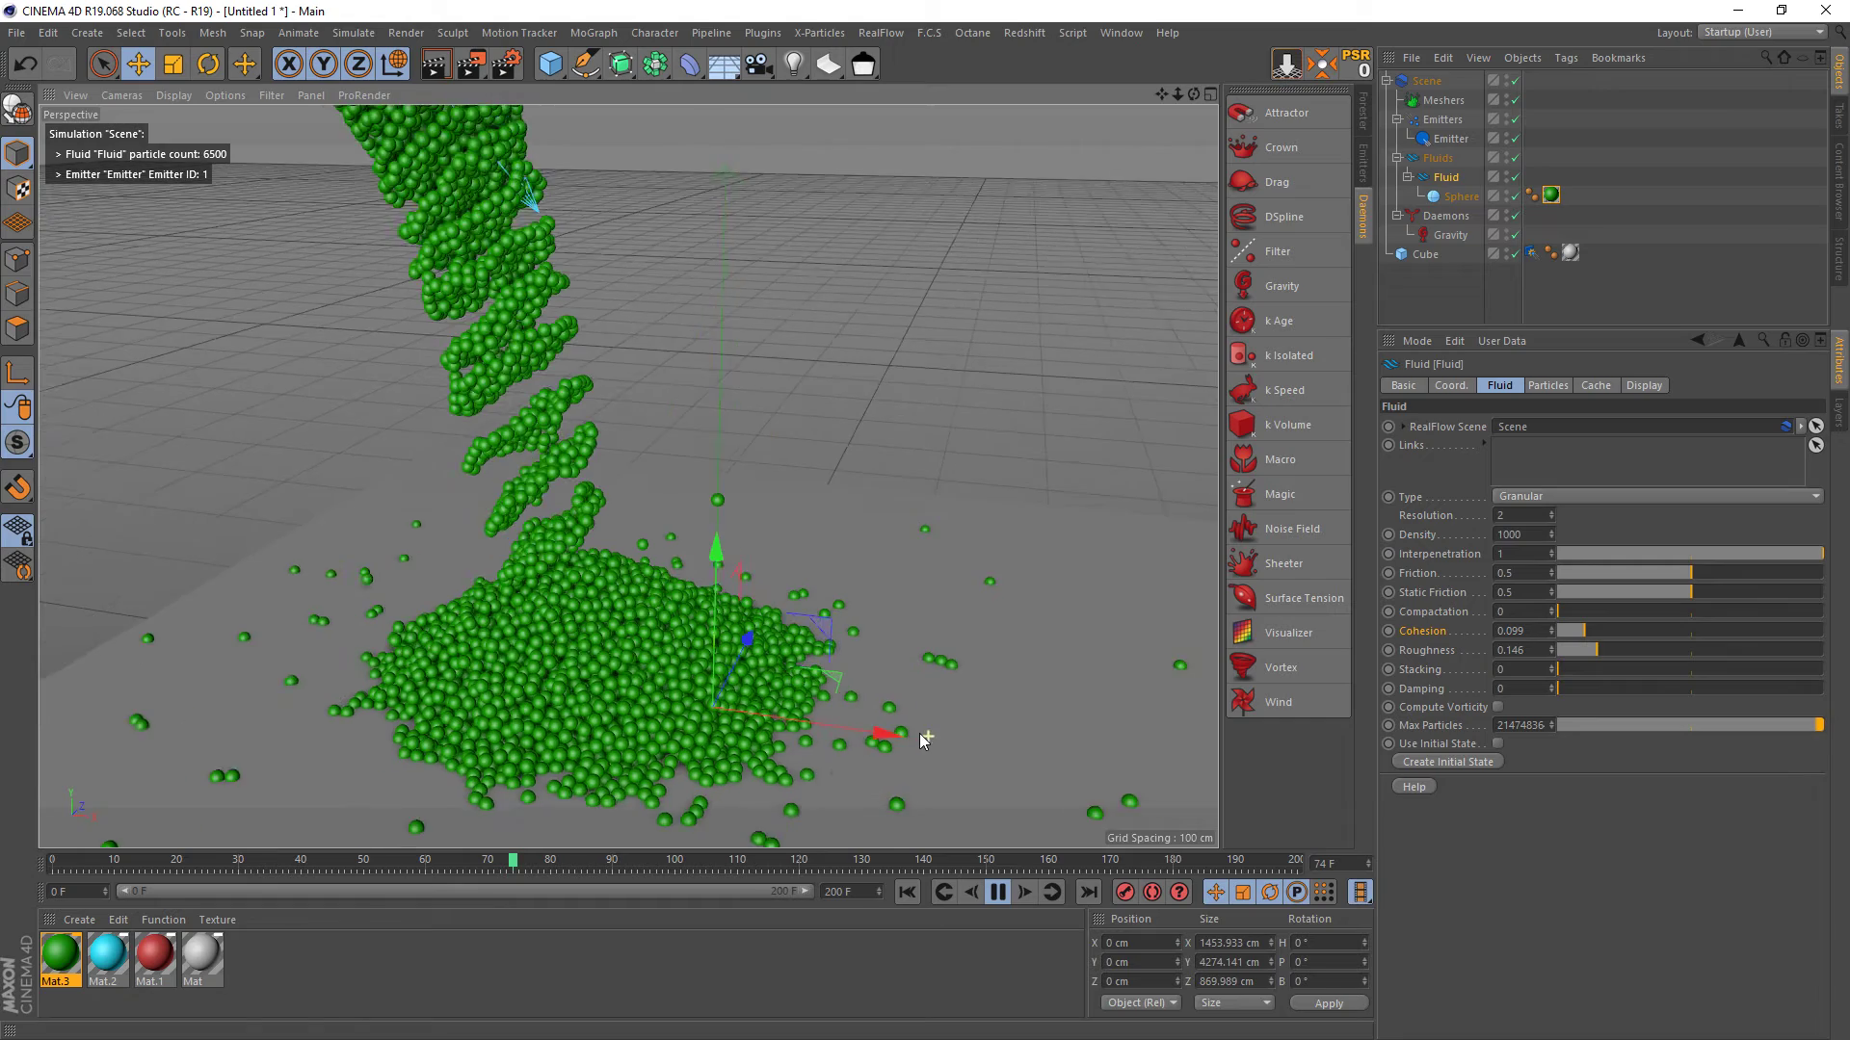
{"action": "scroll", "coordinate": [922, 734], "scroll_direction": "up", "scroll_amount": 2}
{"action": "scroll", "coordinate": [922, 731], "scroll_direction": "up", "scroll_amount": 1}
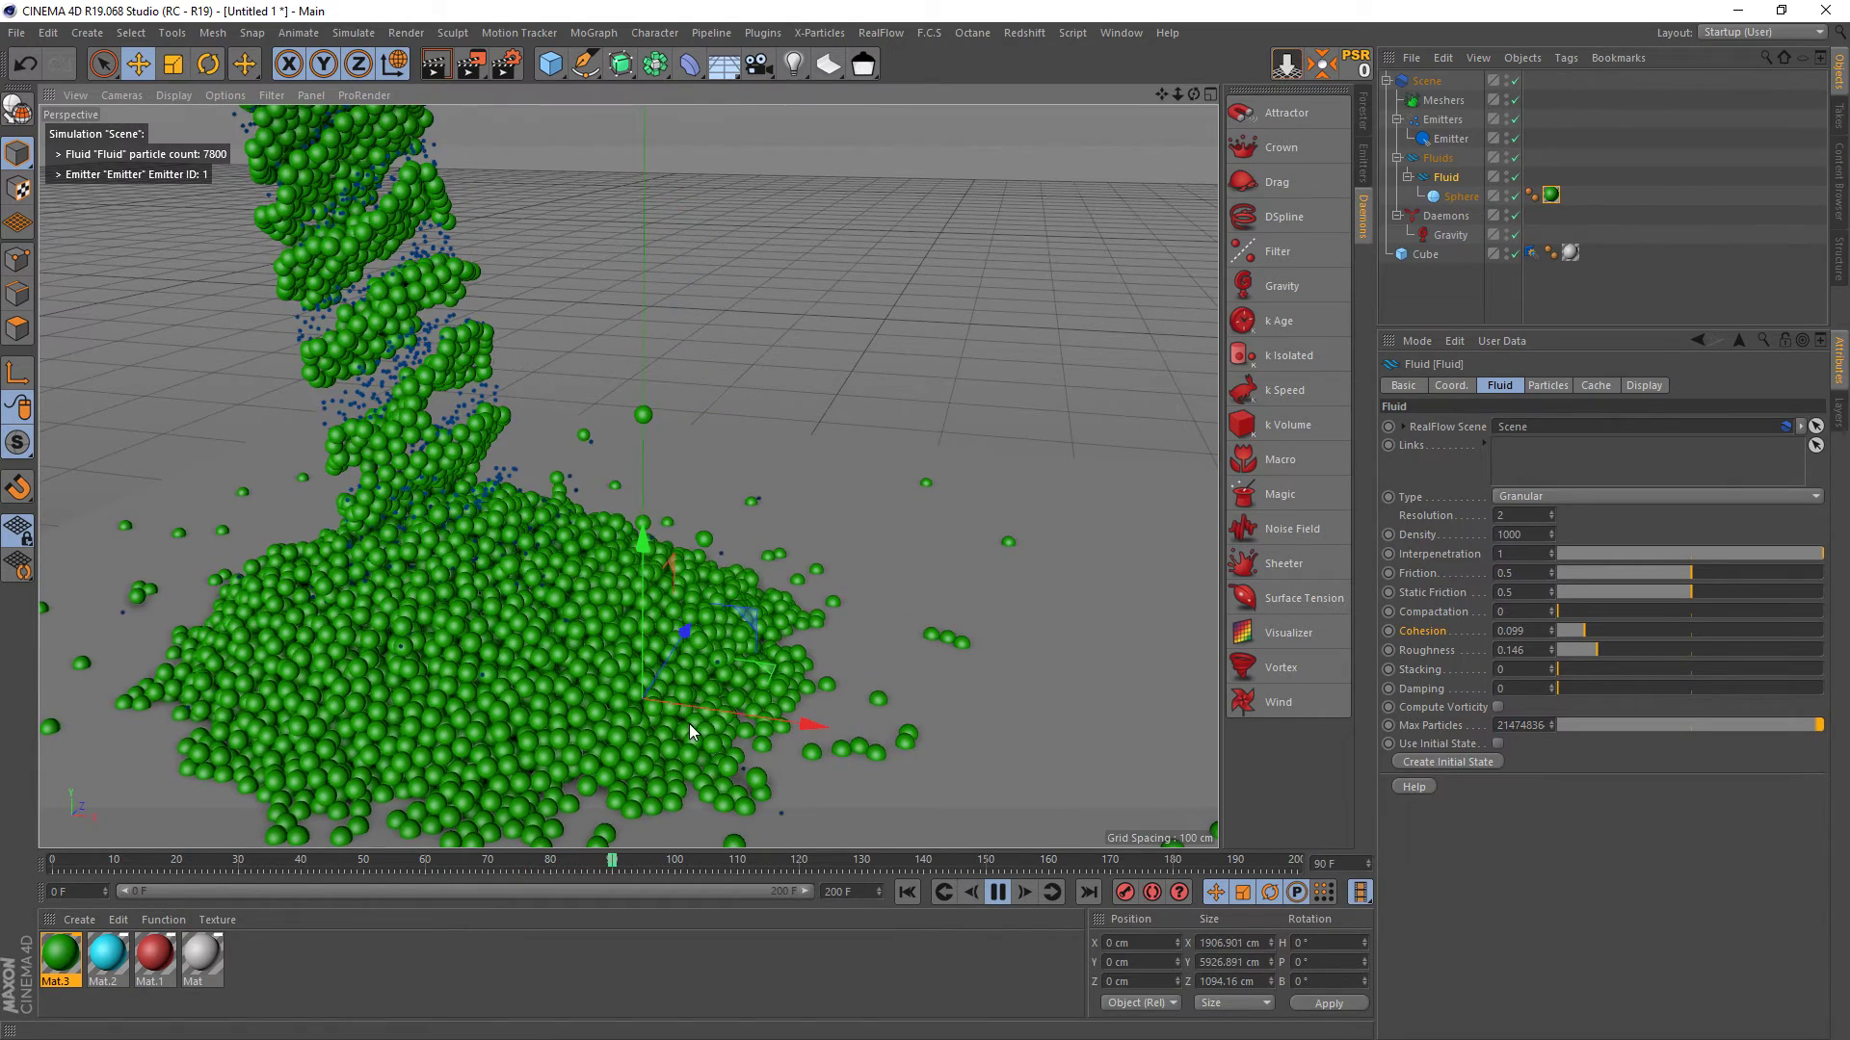
{"action": "left_click", "coordinate": [997, 895]}
{"action": "mouse_move", "coordinate": [698, 713]}
{"action": "left_mouse_down", "text": "alt"}
{"action": "mouse_move", "coordinate": [538, 667]}
{"action": "mouse_move", "coordinate": [610, 674]}
{"action": "left_mouse_up", "text": "alt"}
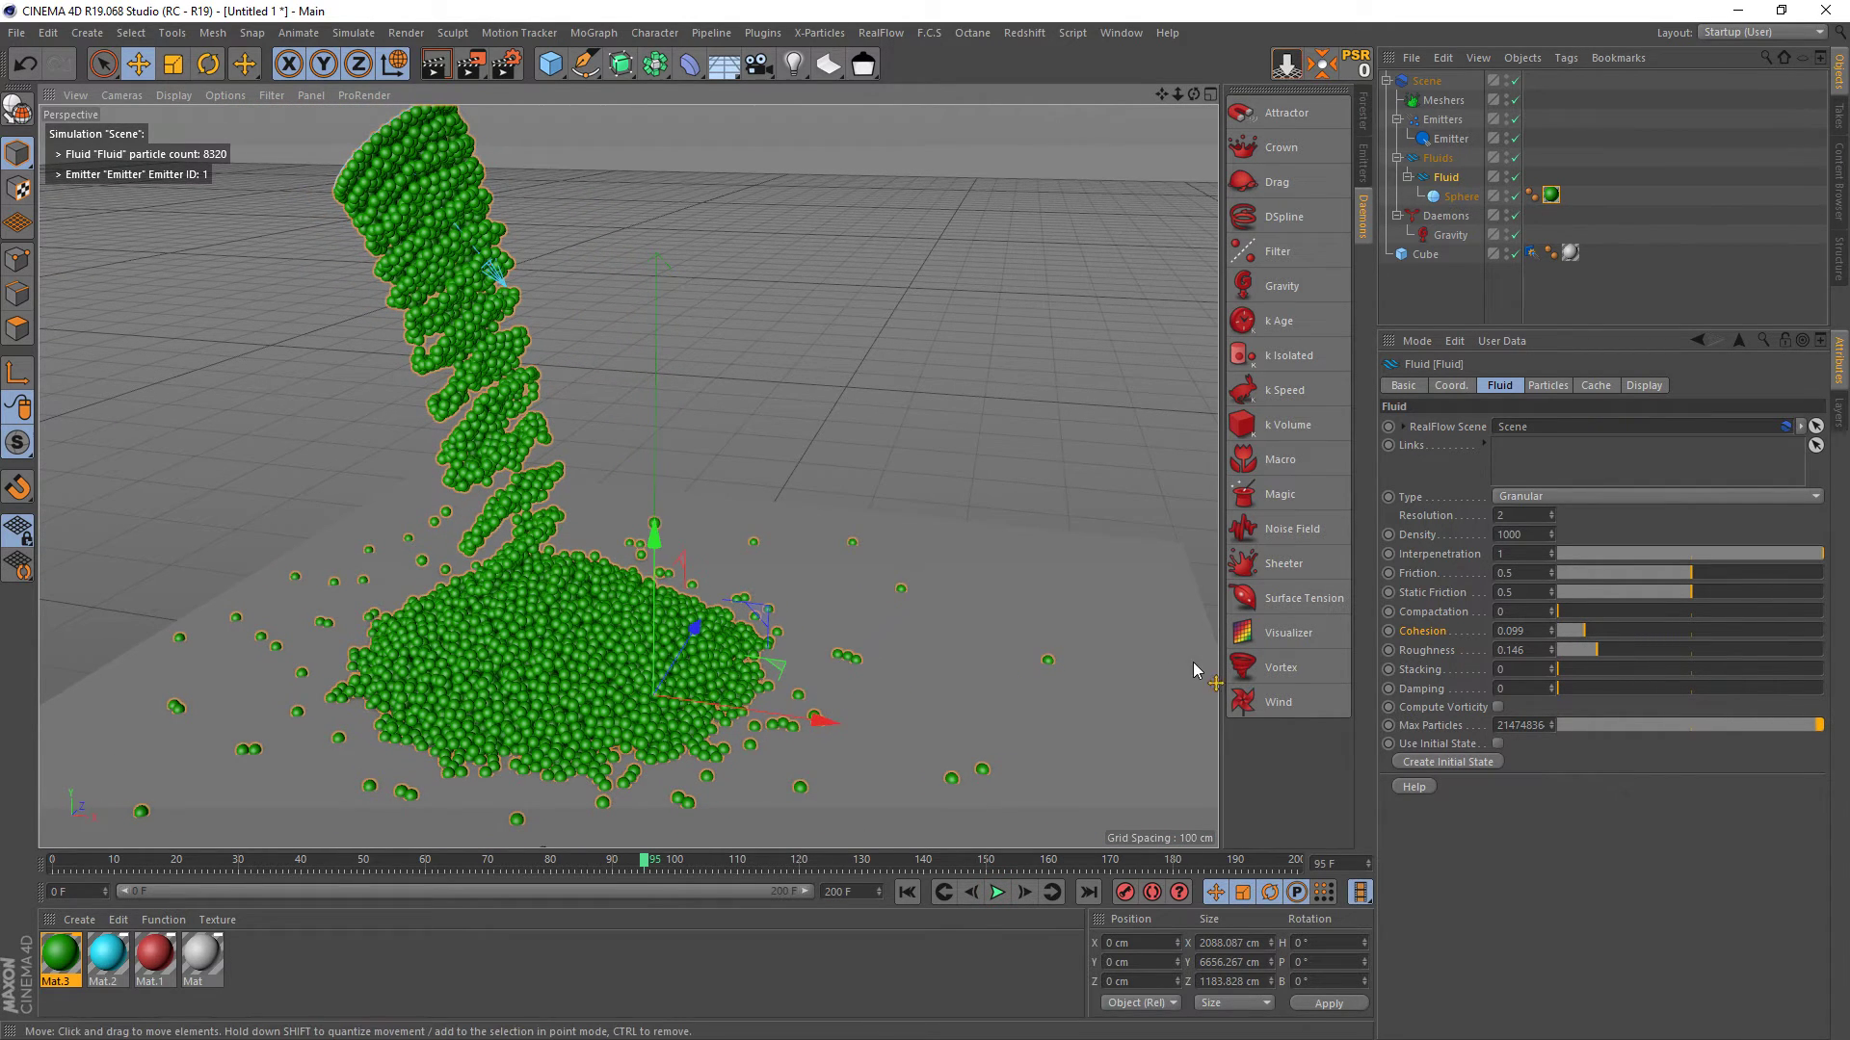
- Reset Roughness to 0, raise Stacking to 0.34, and briefly test the pour
{"action": "right_click", "coordinate": [1435, 651]}
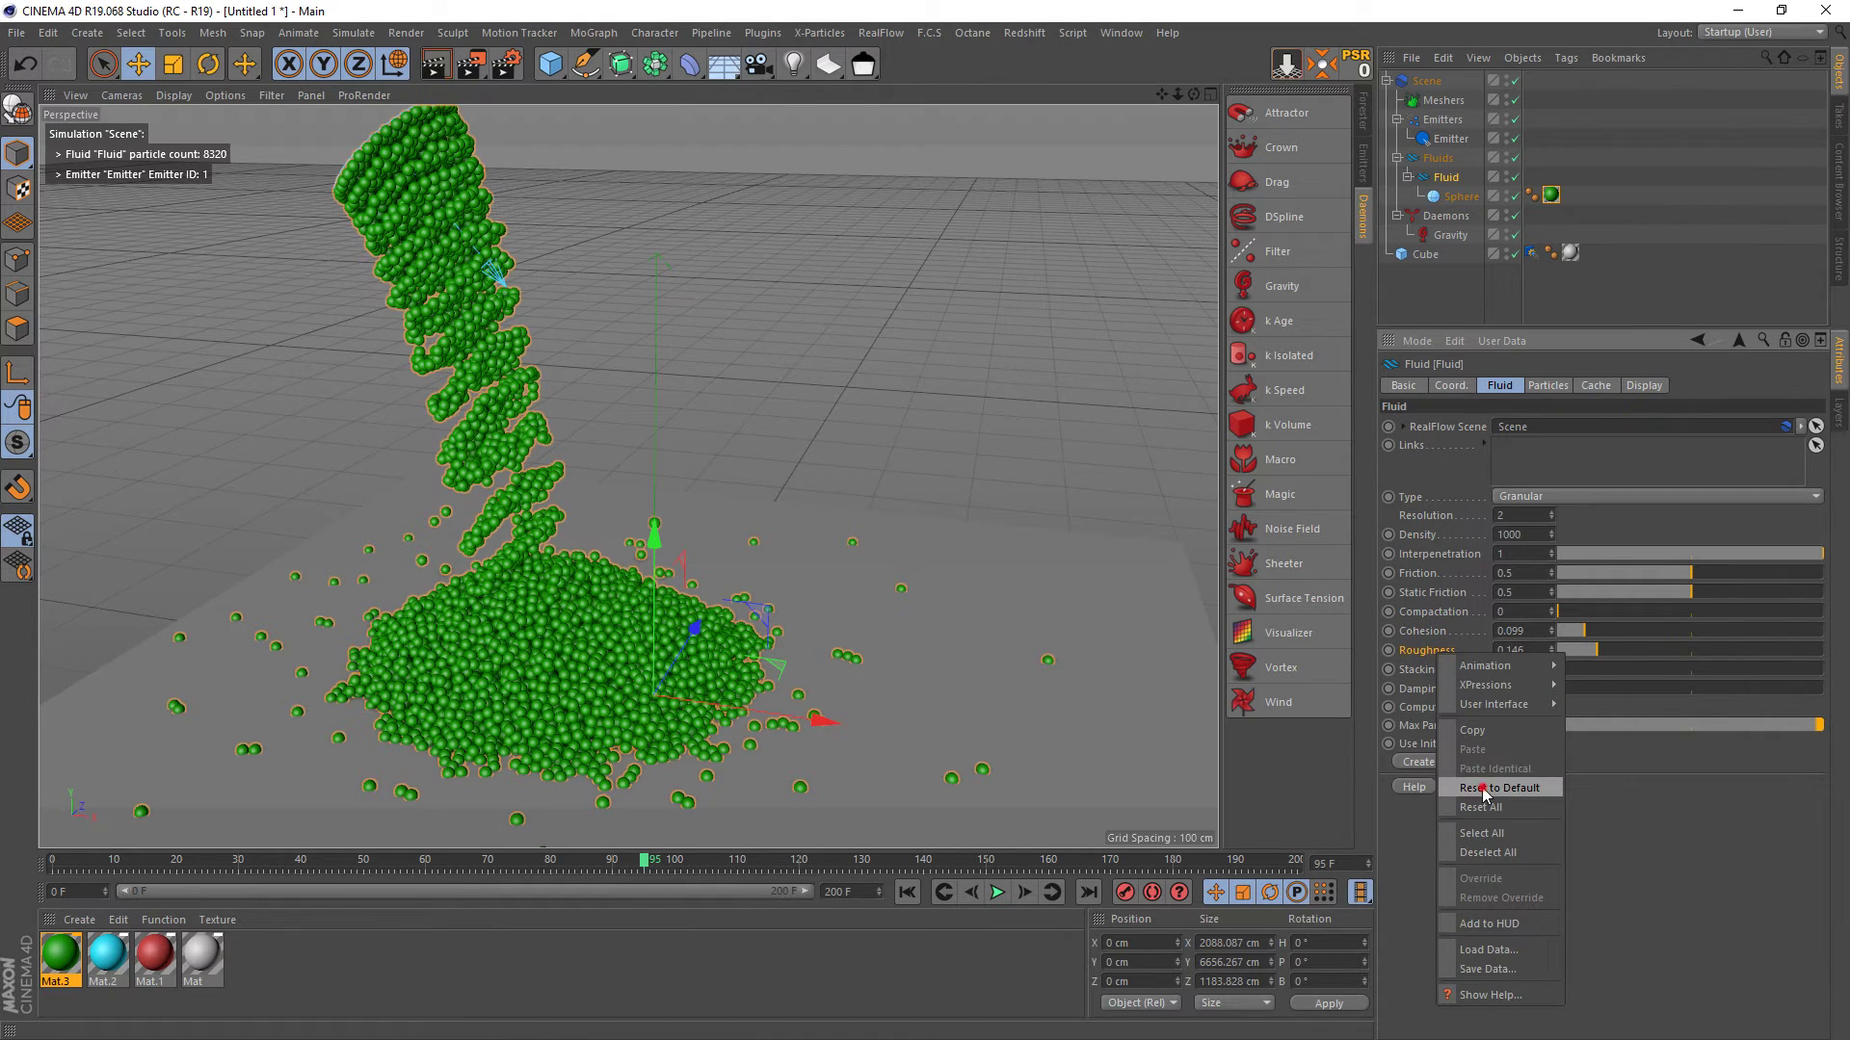
{"action": "left_click", "coordinate": [1473, 792]}
{"action": "left_click", "coordinate": [907, 892]}
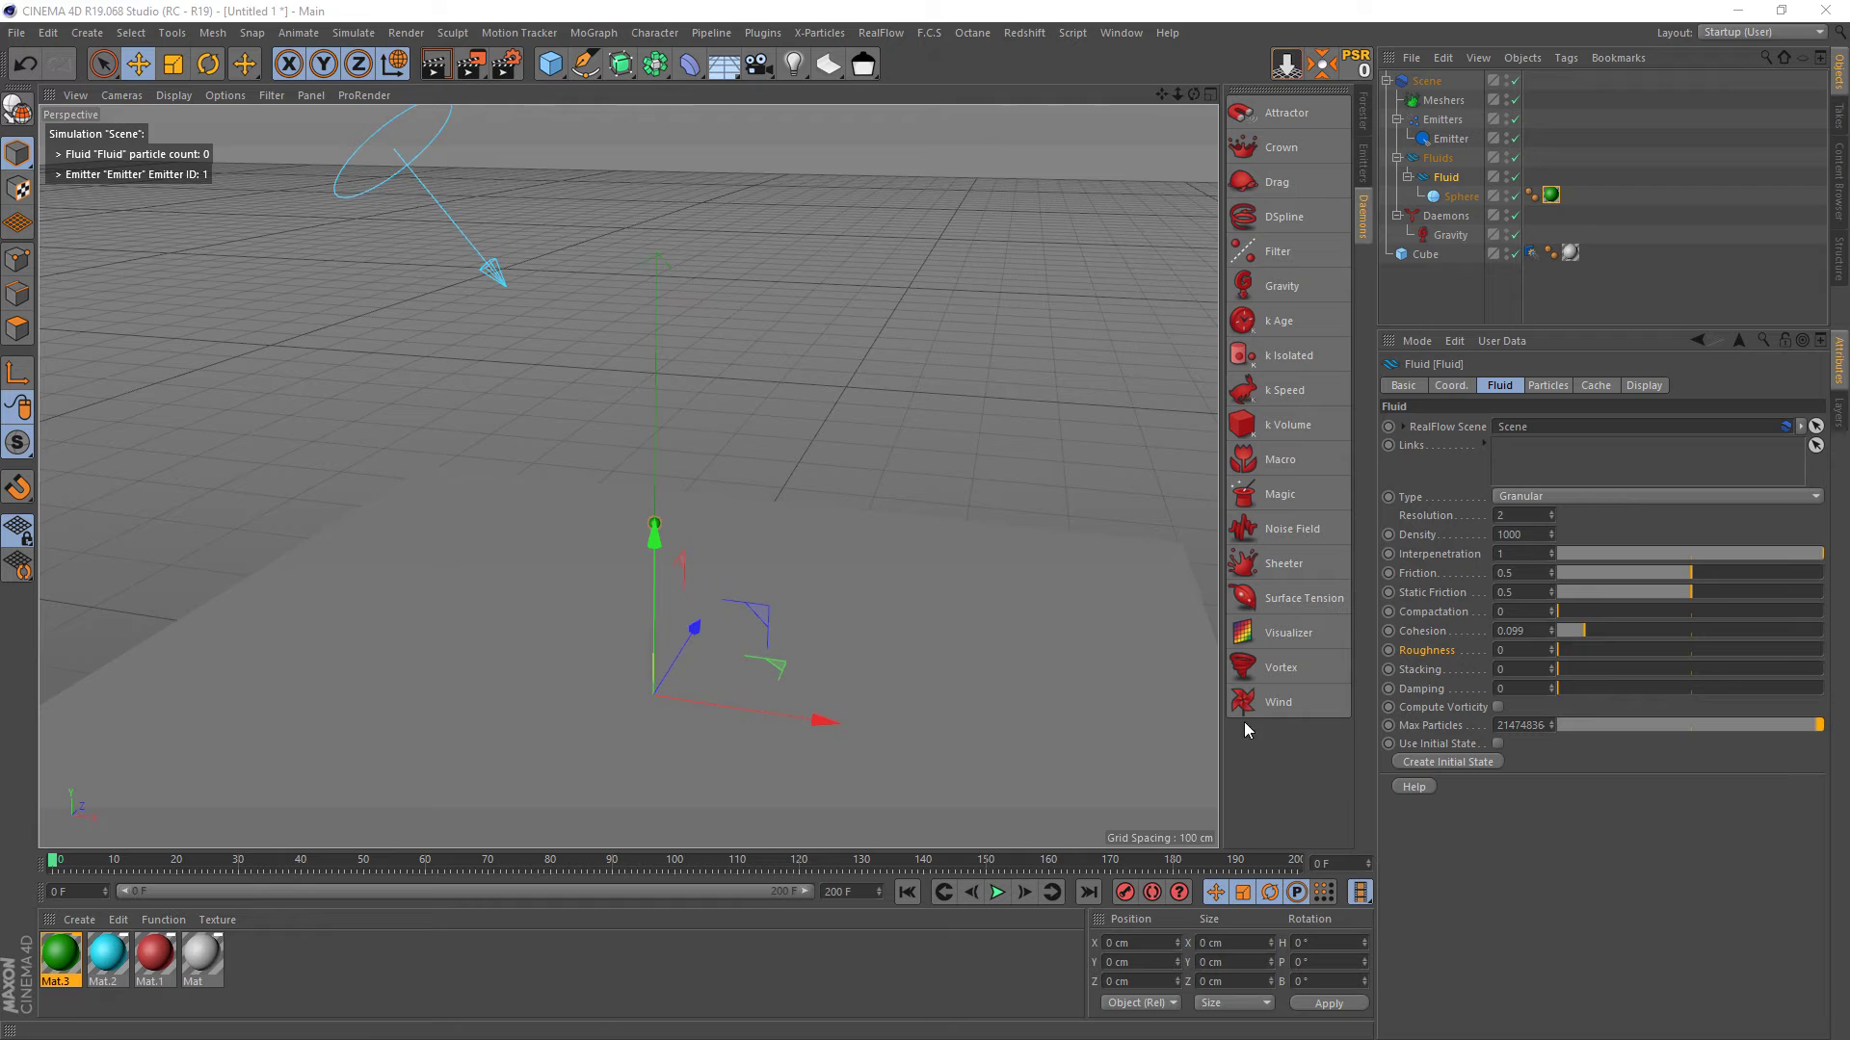
{"action": "left_click_drag", "start_coordinate": [1551, 668], "coordinate": [1571, 673]}
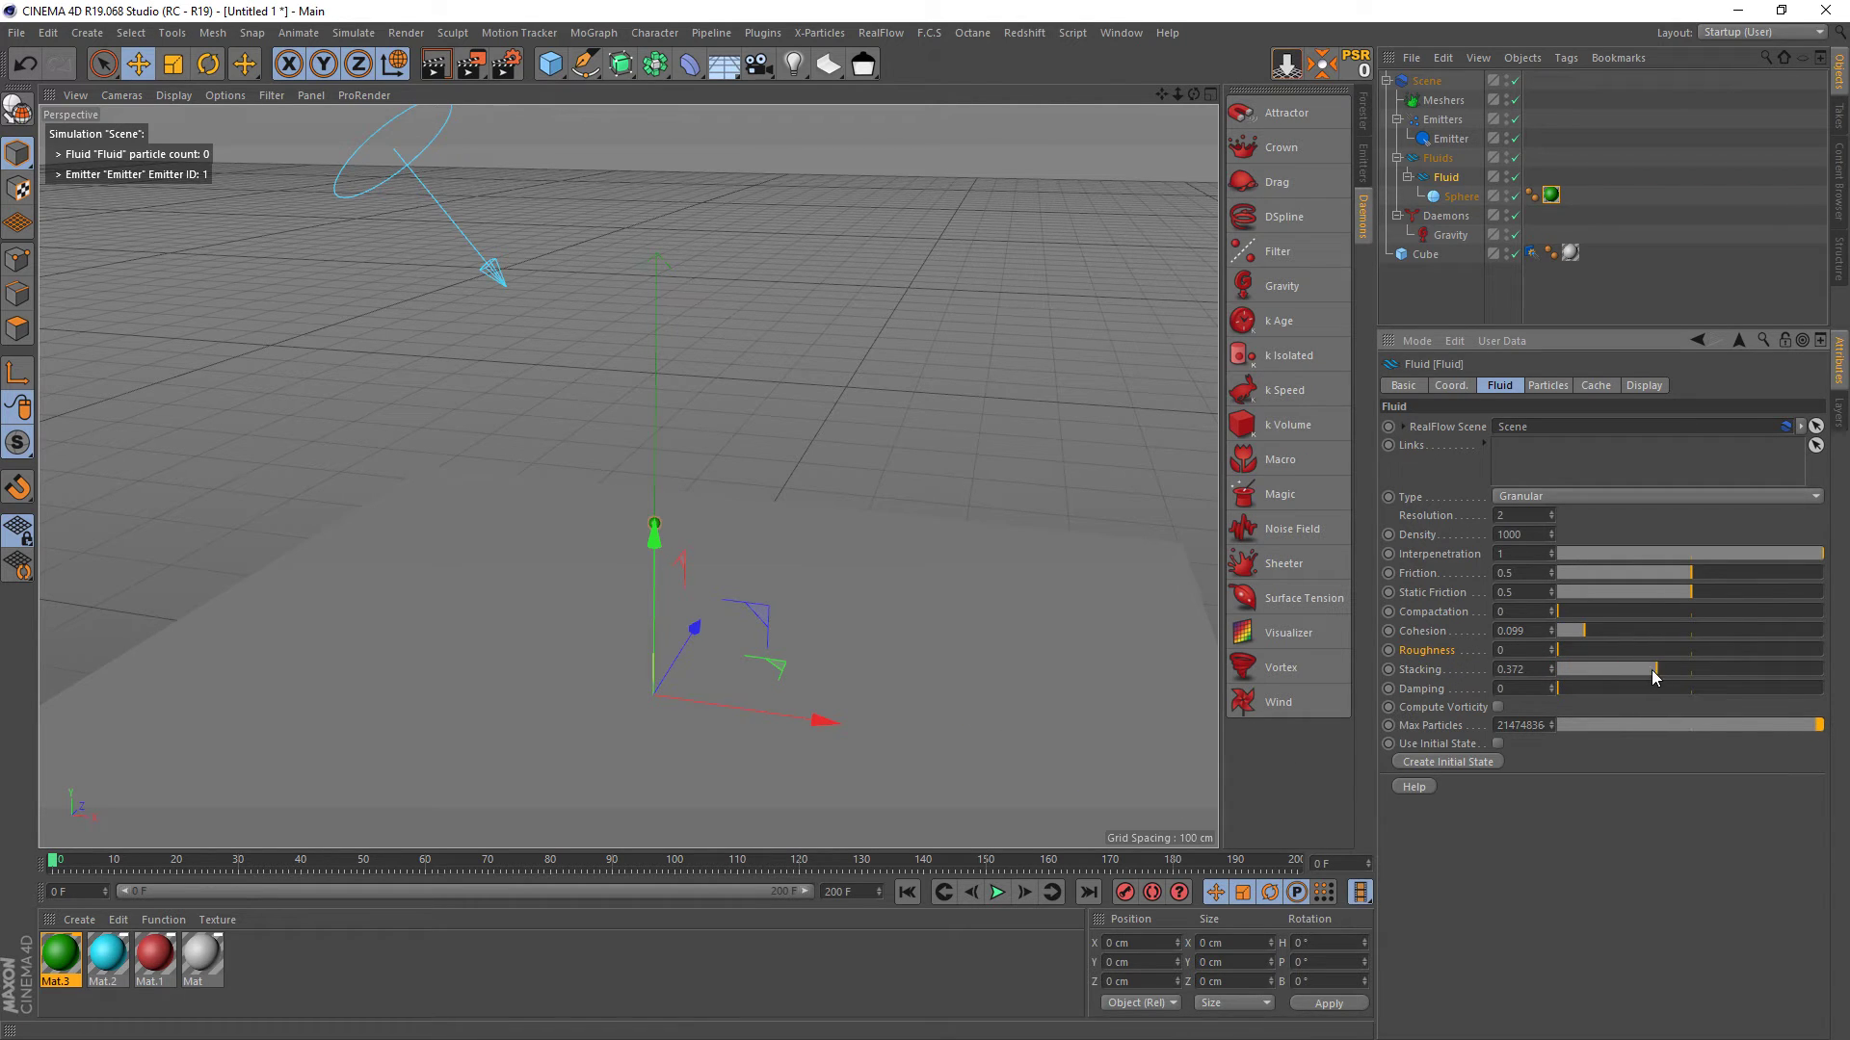
{"action": "left_click", "coordinate": [998, 893]}
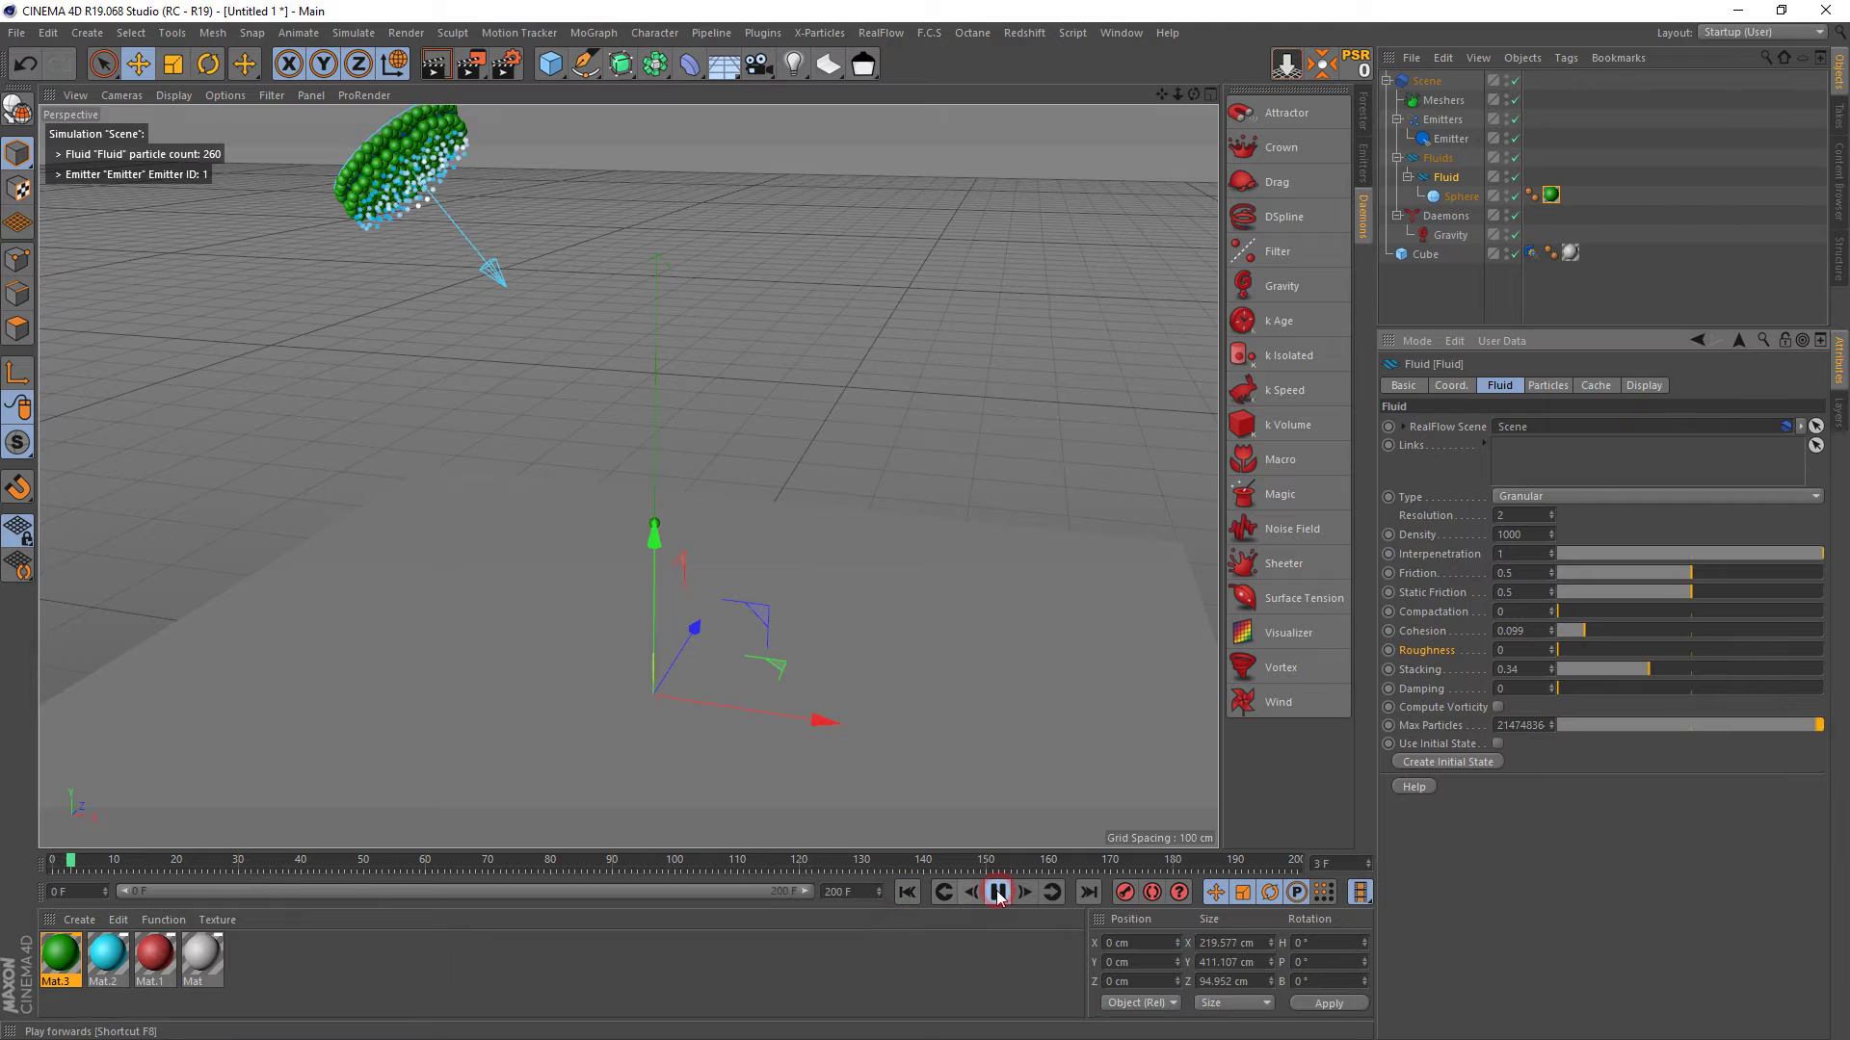
{"action": "left_click", "coordinate": [998, 893]}
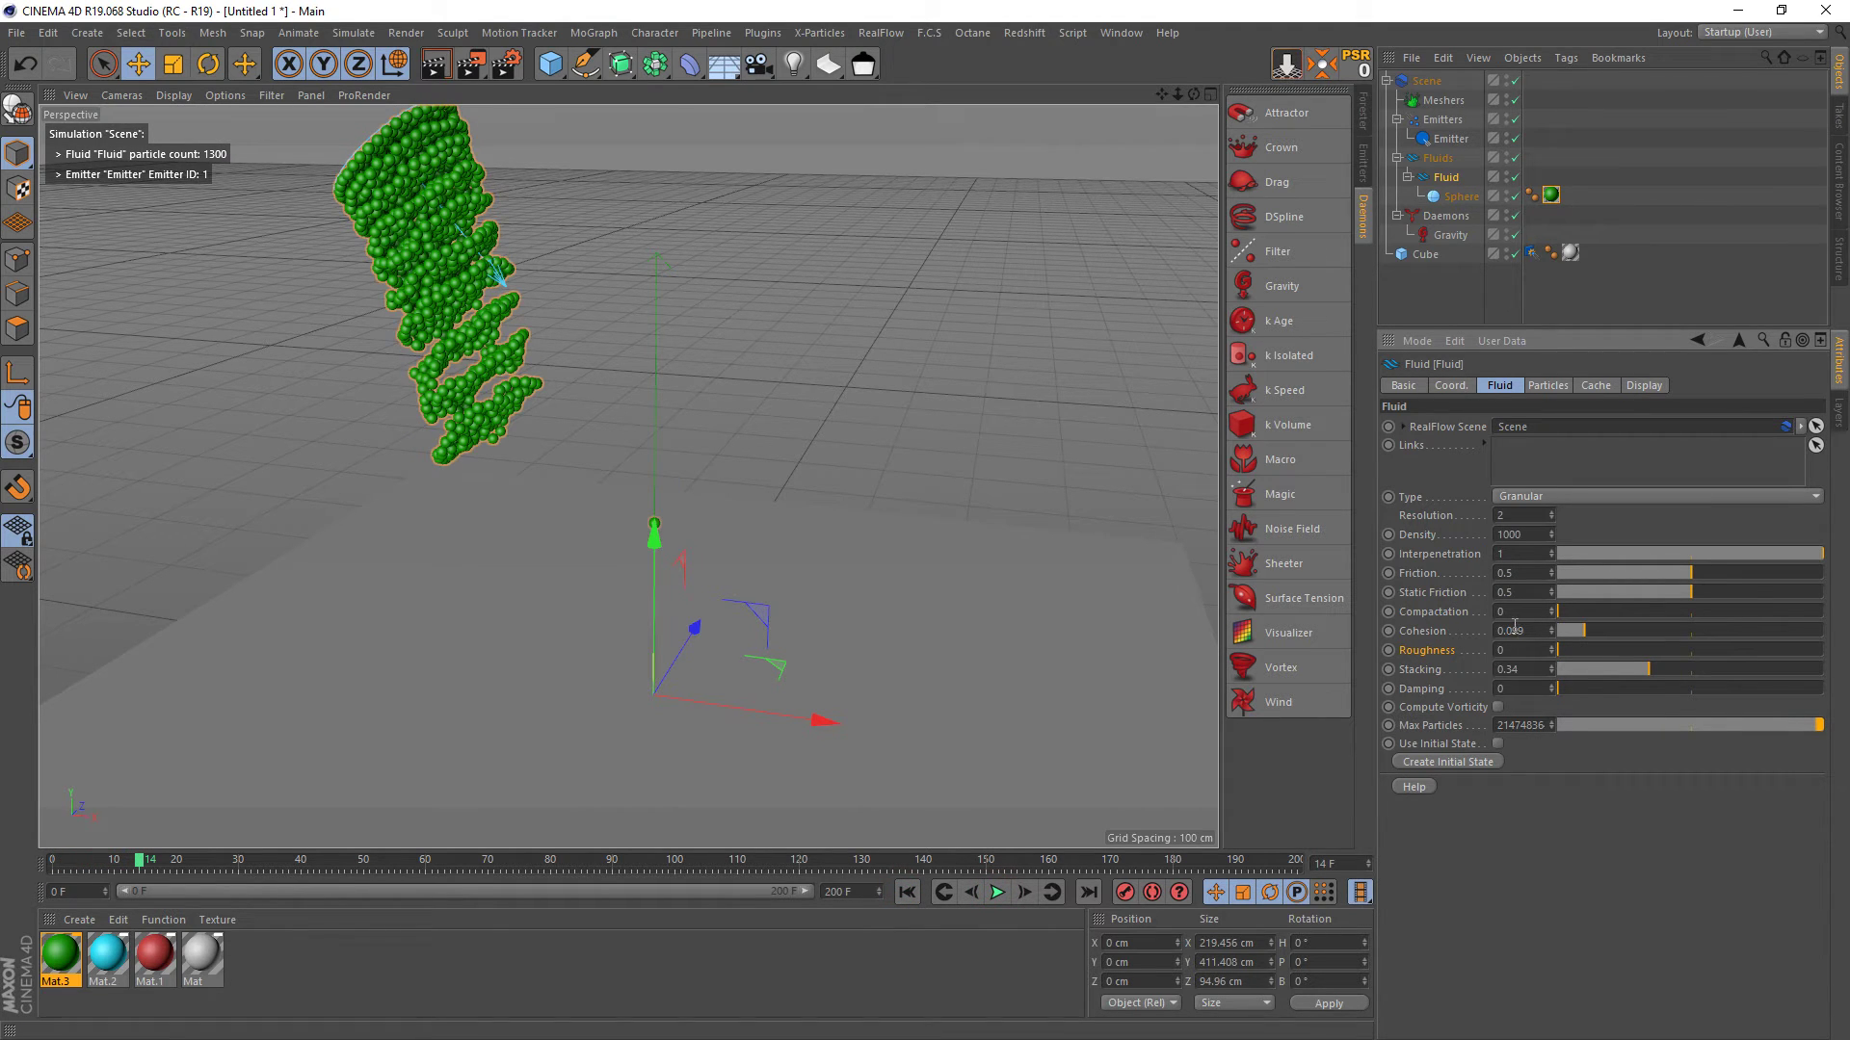
- Reset Static Friction, Friction (0.2) and Cohesion (0) to defaults and resume playback
{"action": "right_click", "coordinate": [1452, 595]}
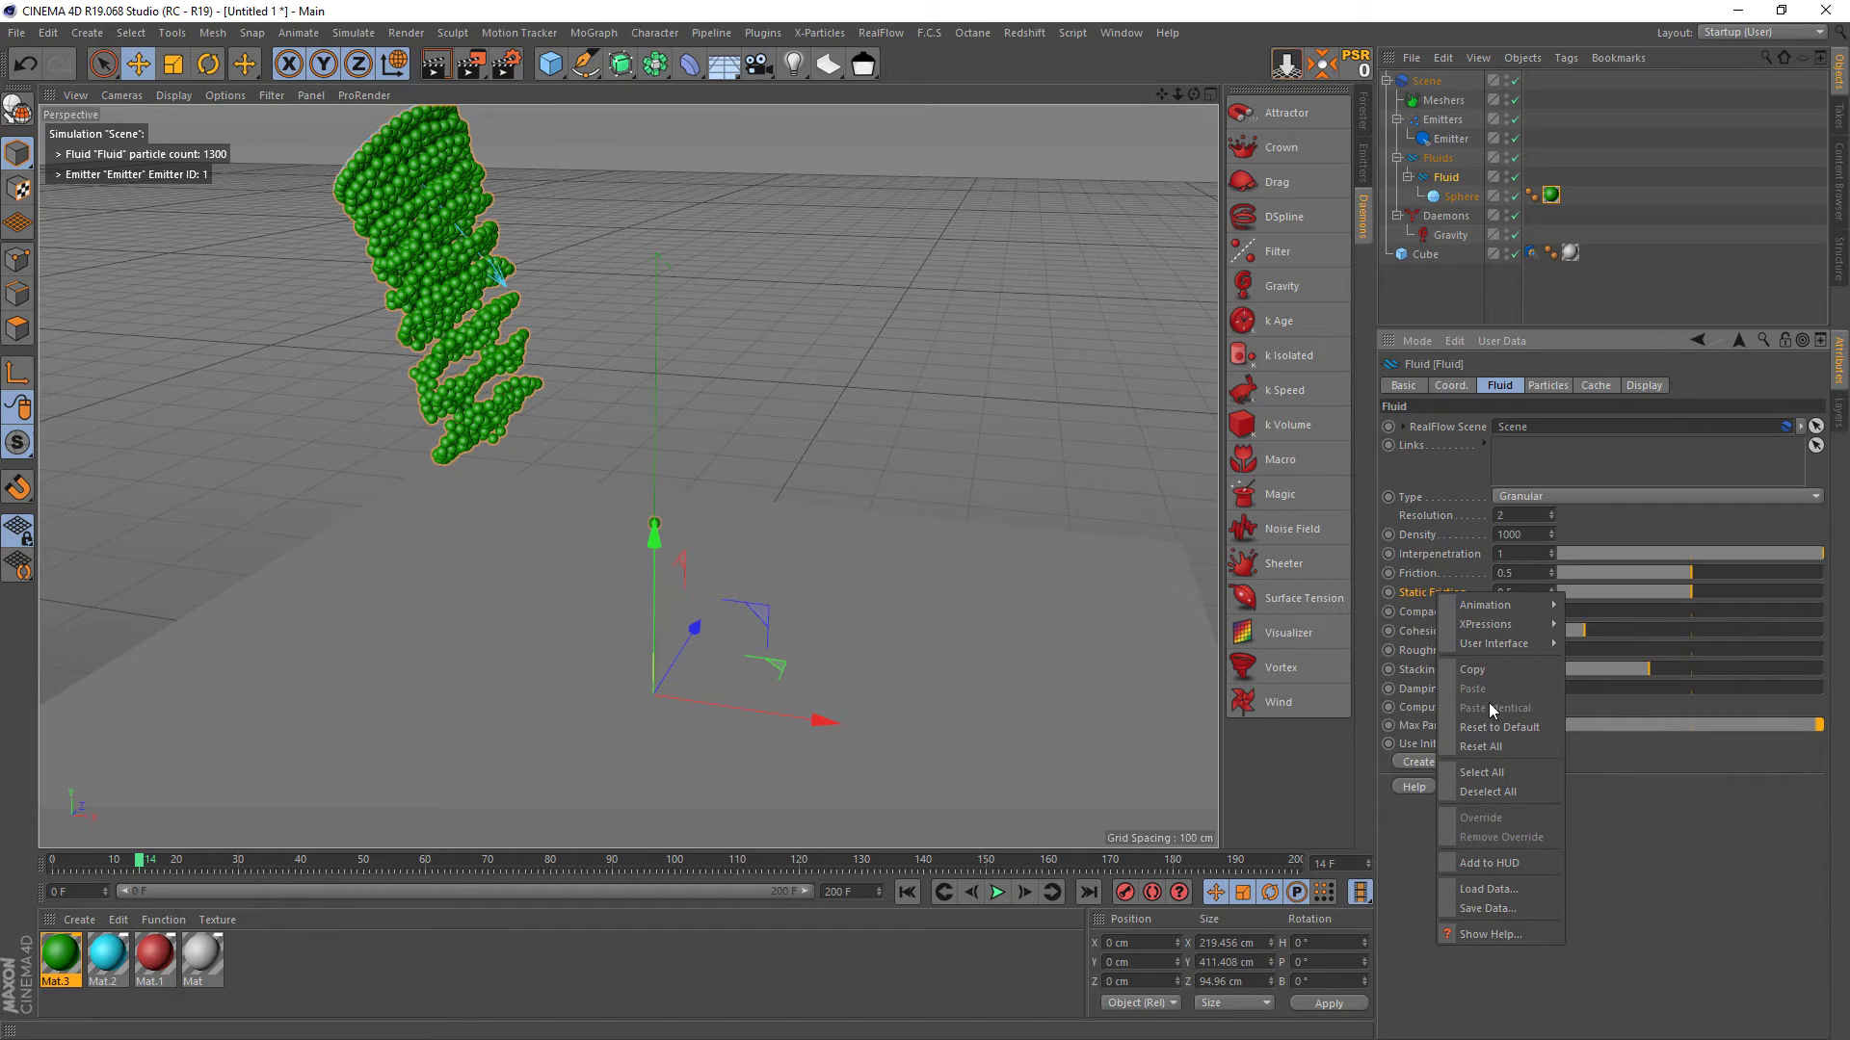
{"action": "left_click", "coordinate": [1491, 726]}
{"action": "right_click", "coordinate": [1425, 576]}
{"action": "left_click", "coordinate": [1474, 708]}
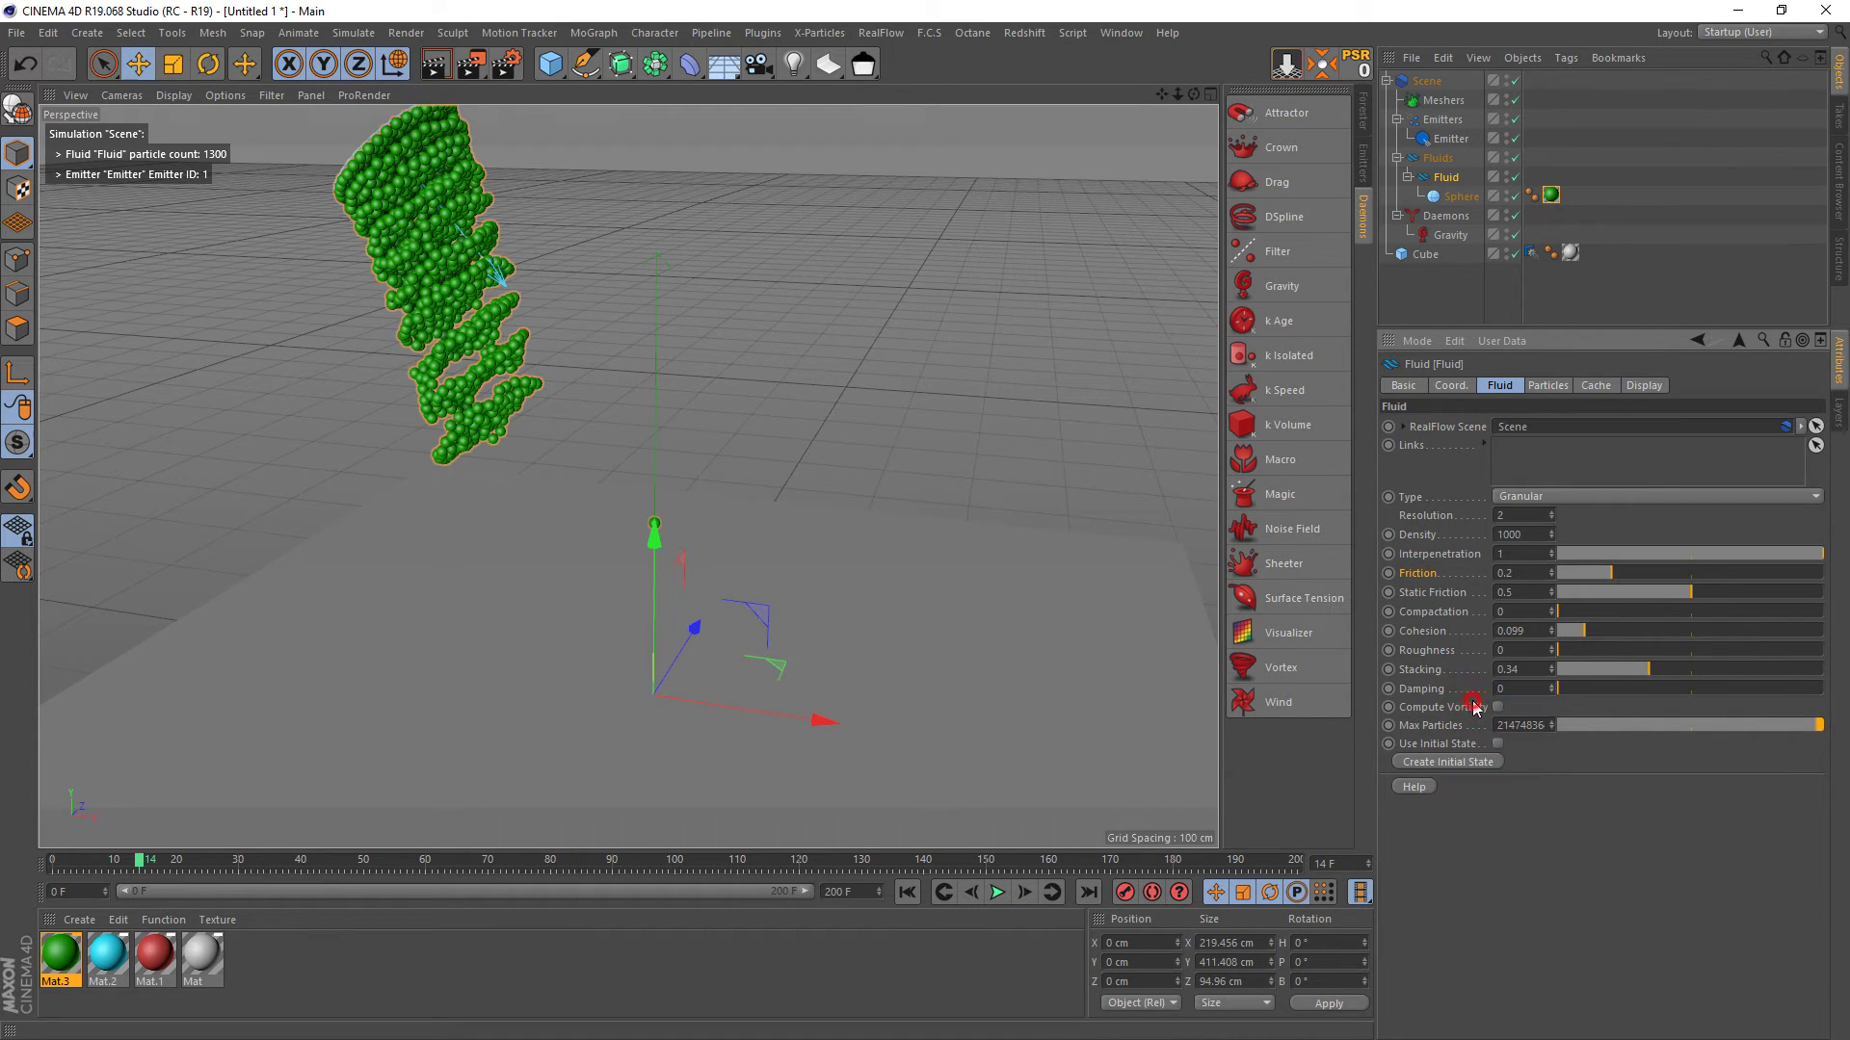
{"action": "right_click", "coordinate": [1425, 632]}
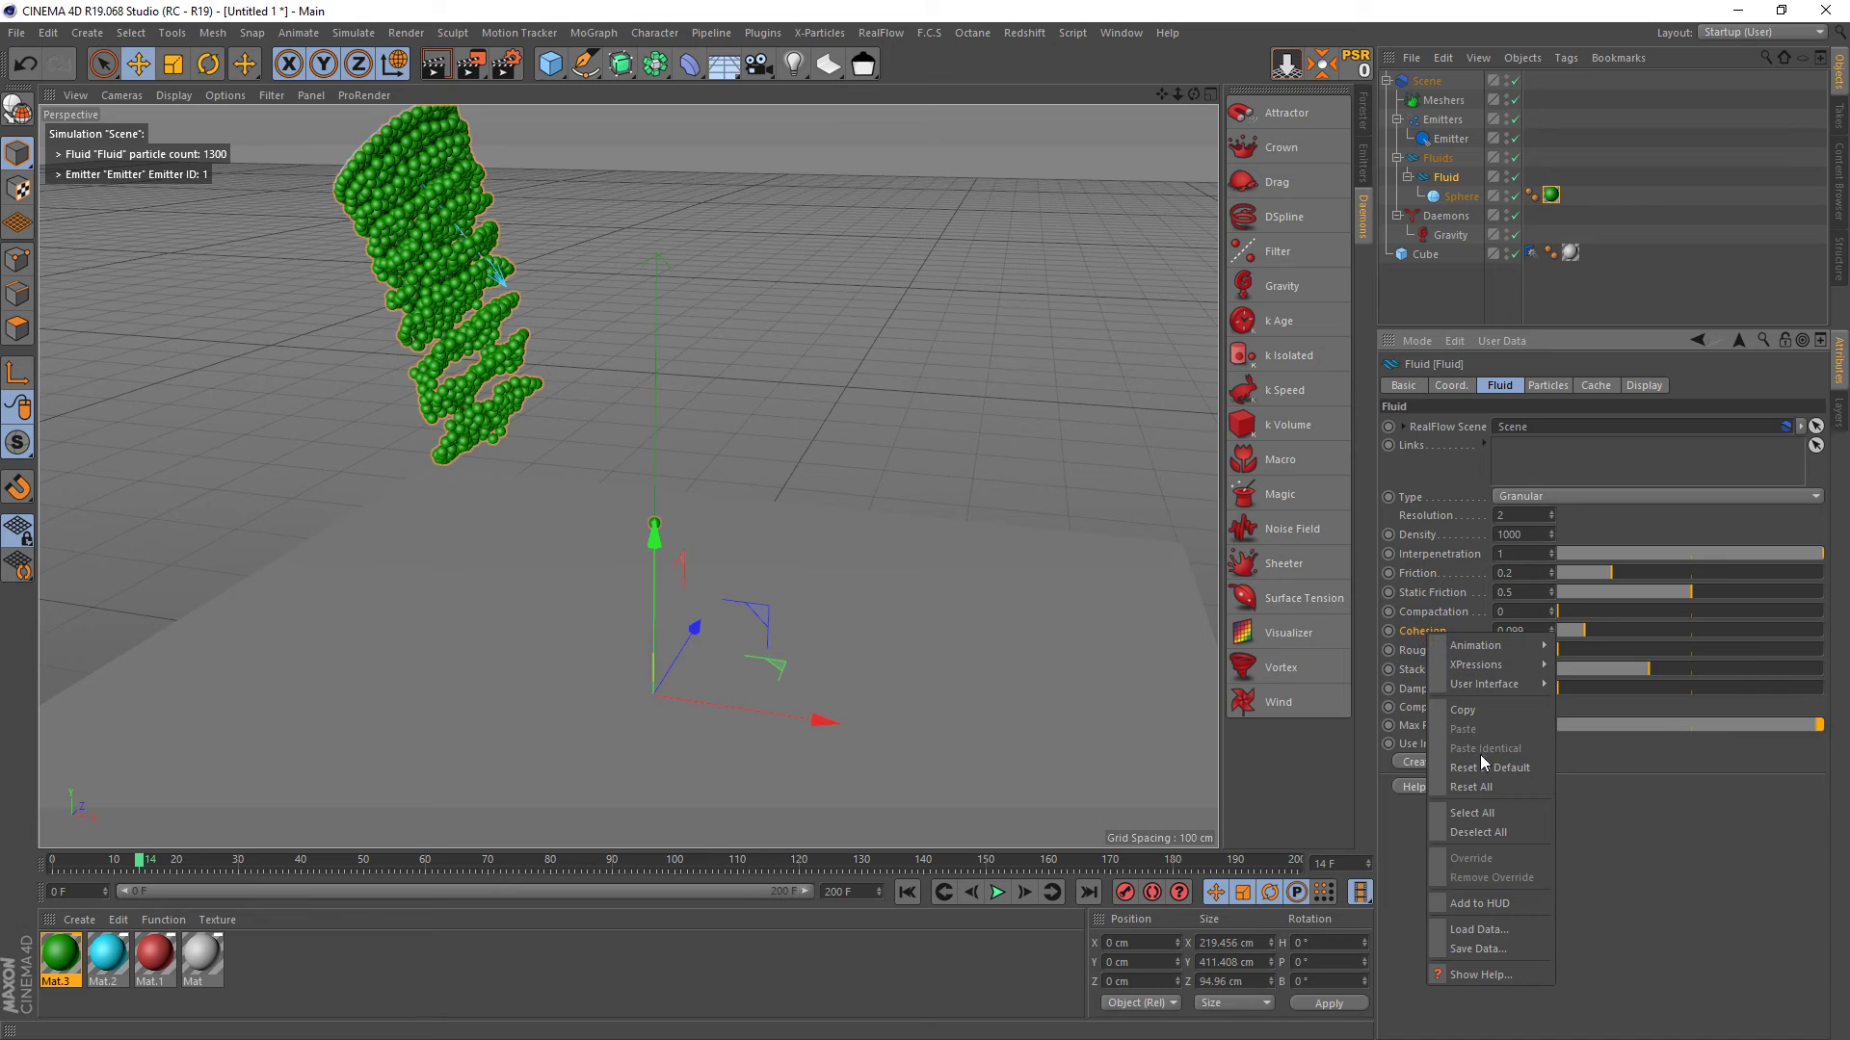
{"action": "left_click", "coordinate": [1481, 759]}
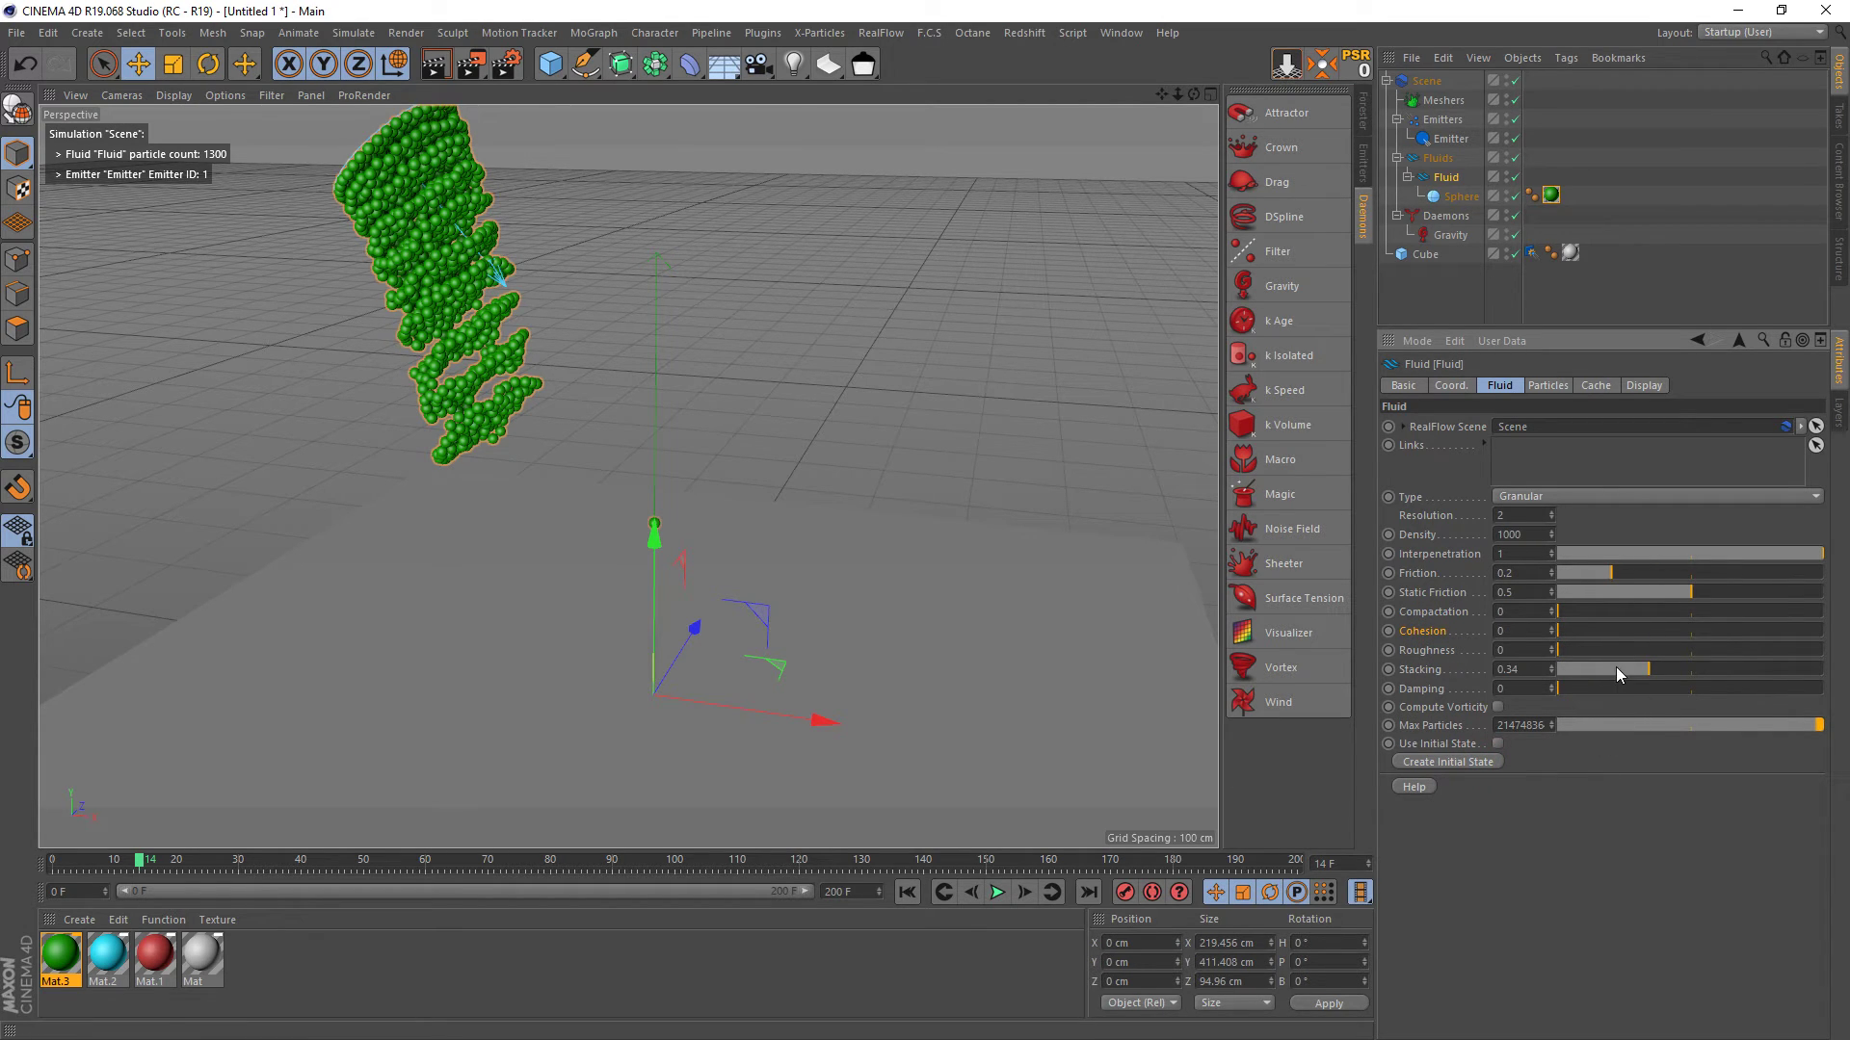
{"action": "left_click", "coordinate": [1000, 894]}
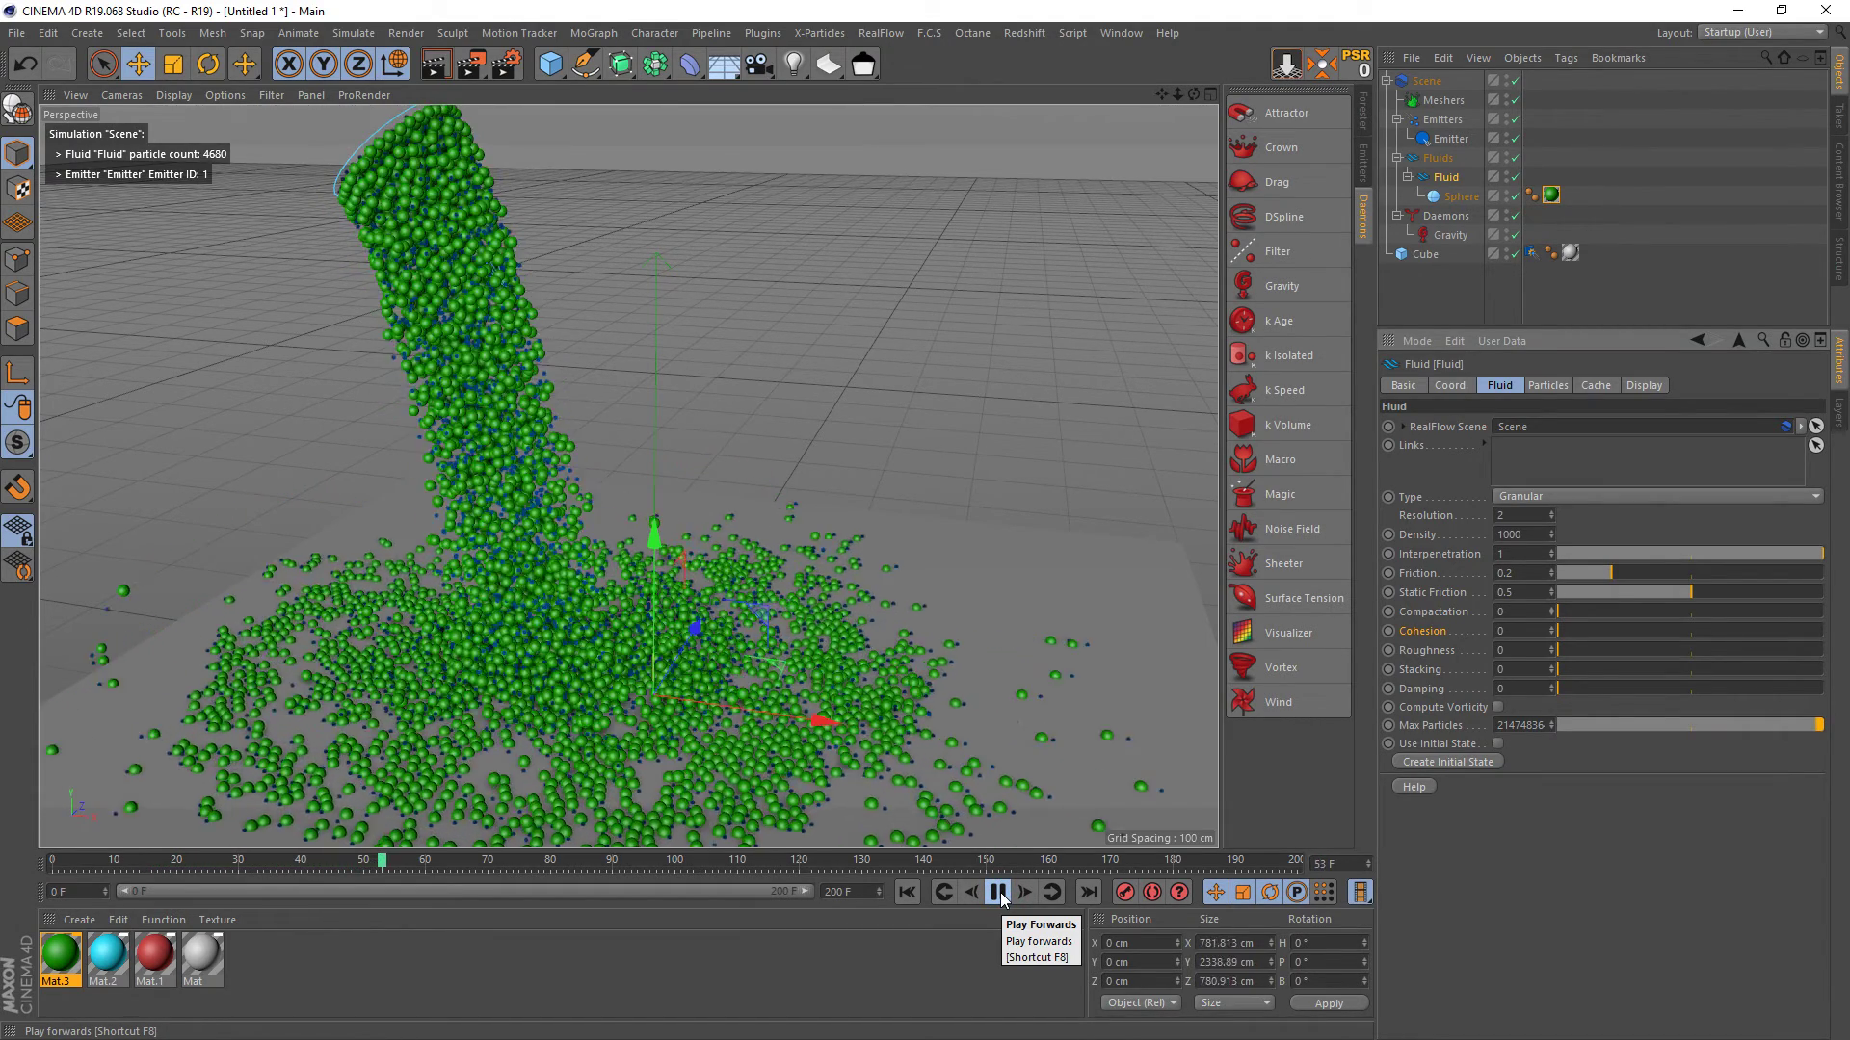
- Replay the pour twice to test Stacking 0.865 with the tuned friction, cohesion and roughness
{"action": "left_click", "coordinate": [1000, 894]}
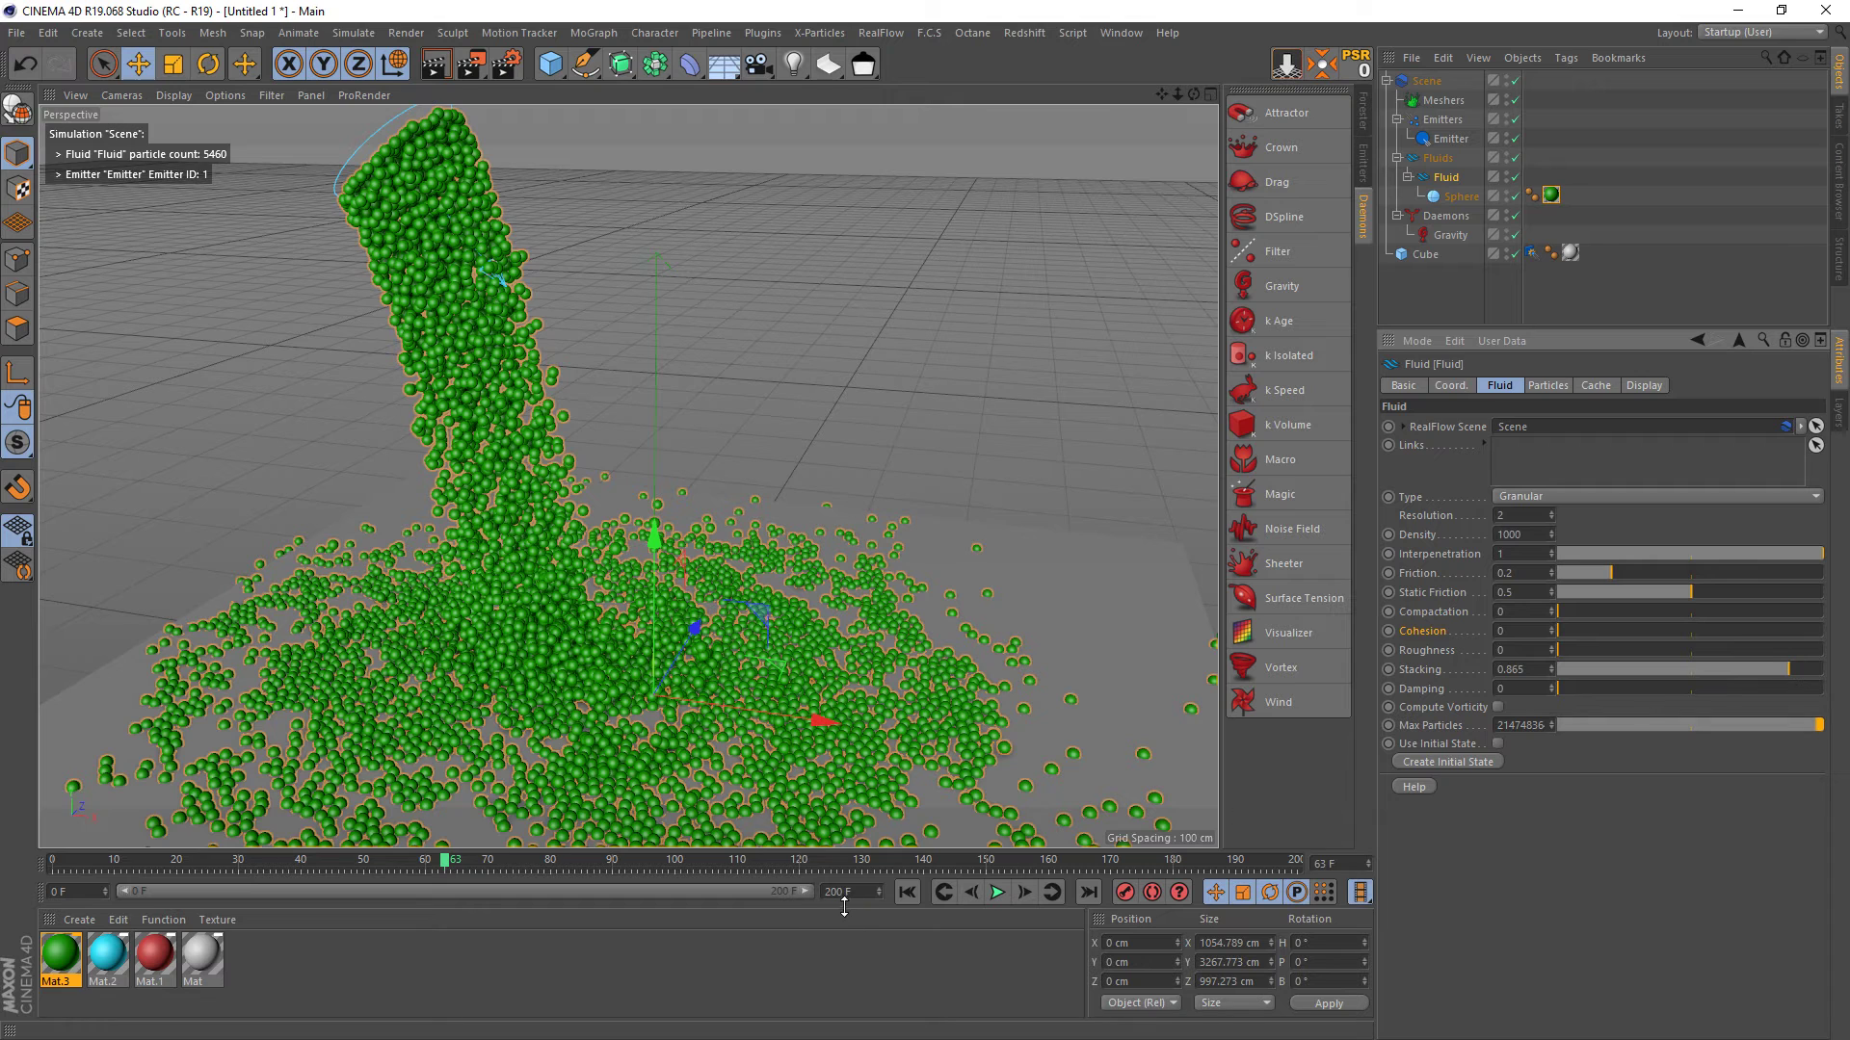
{"action": "left_click", "coordinate": [906, 892]}
{"action": "left_click", "coordinate": [998, 892]}
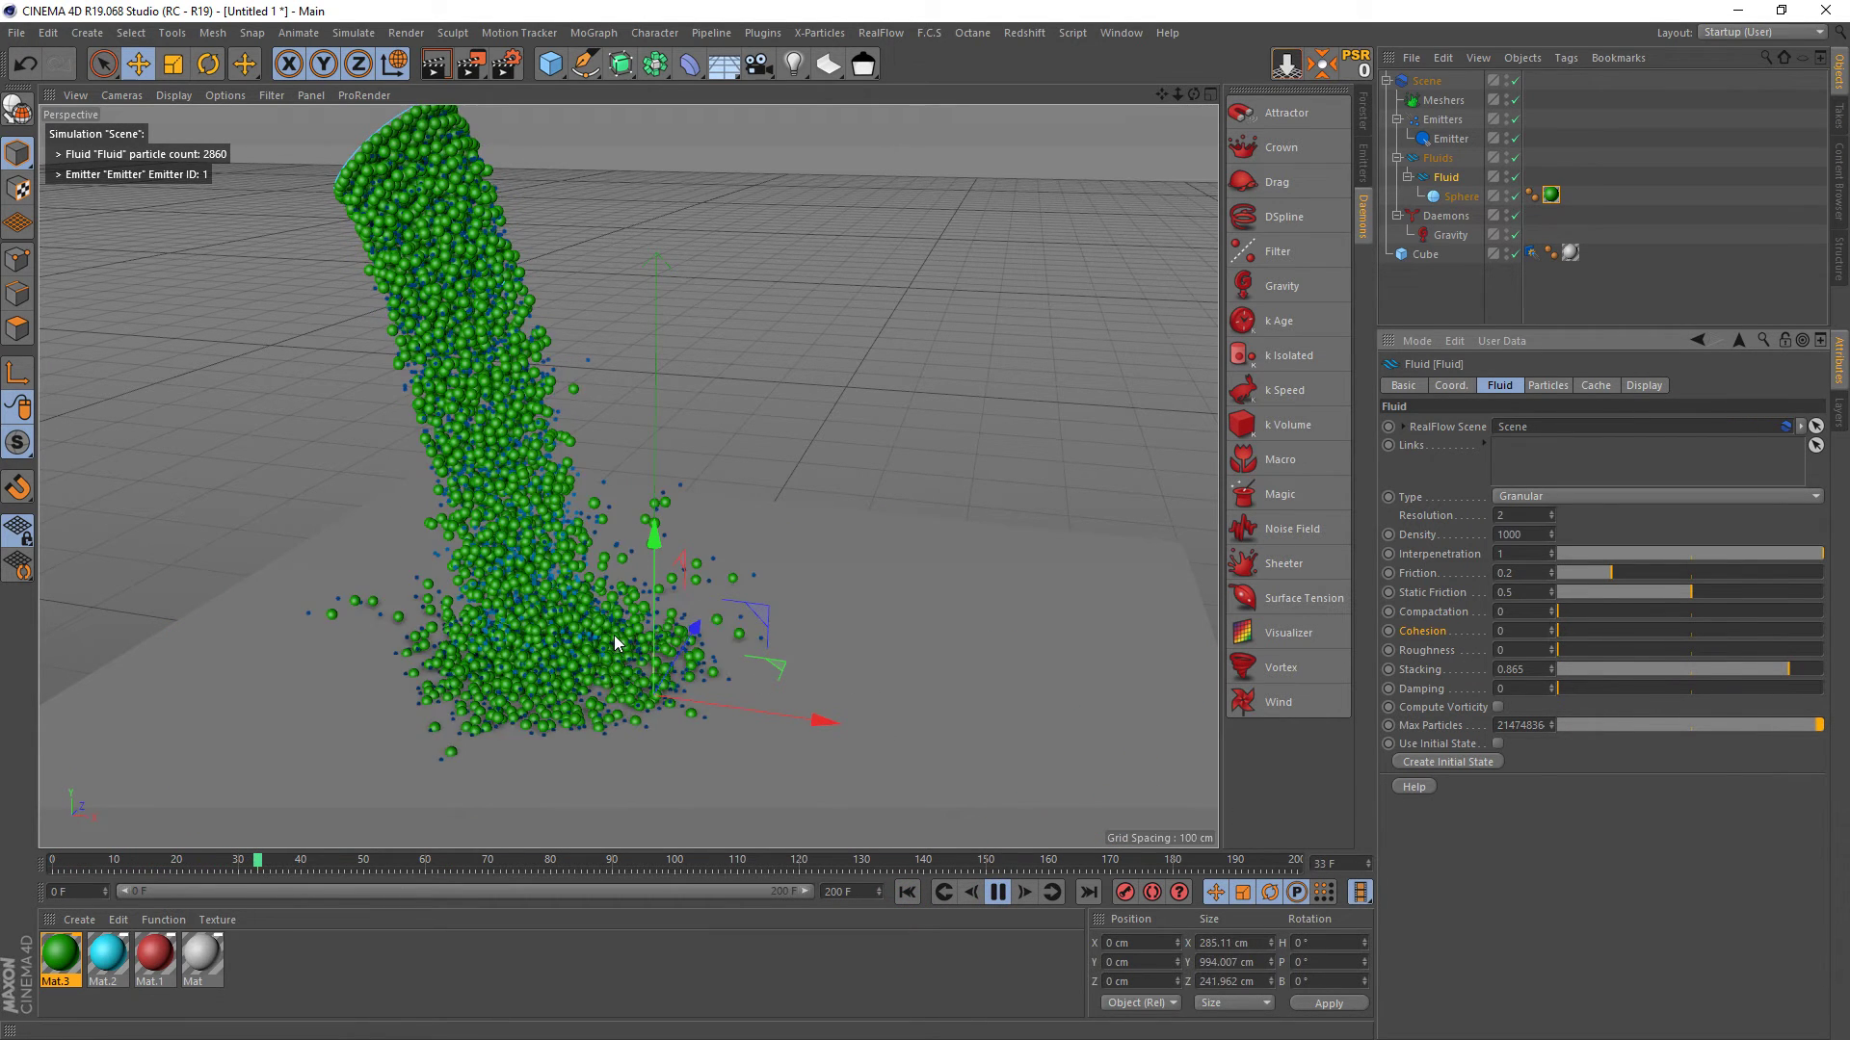
{"action": "left_click", "coordinate": [998, 892]}
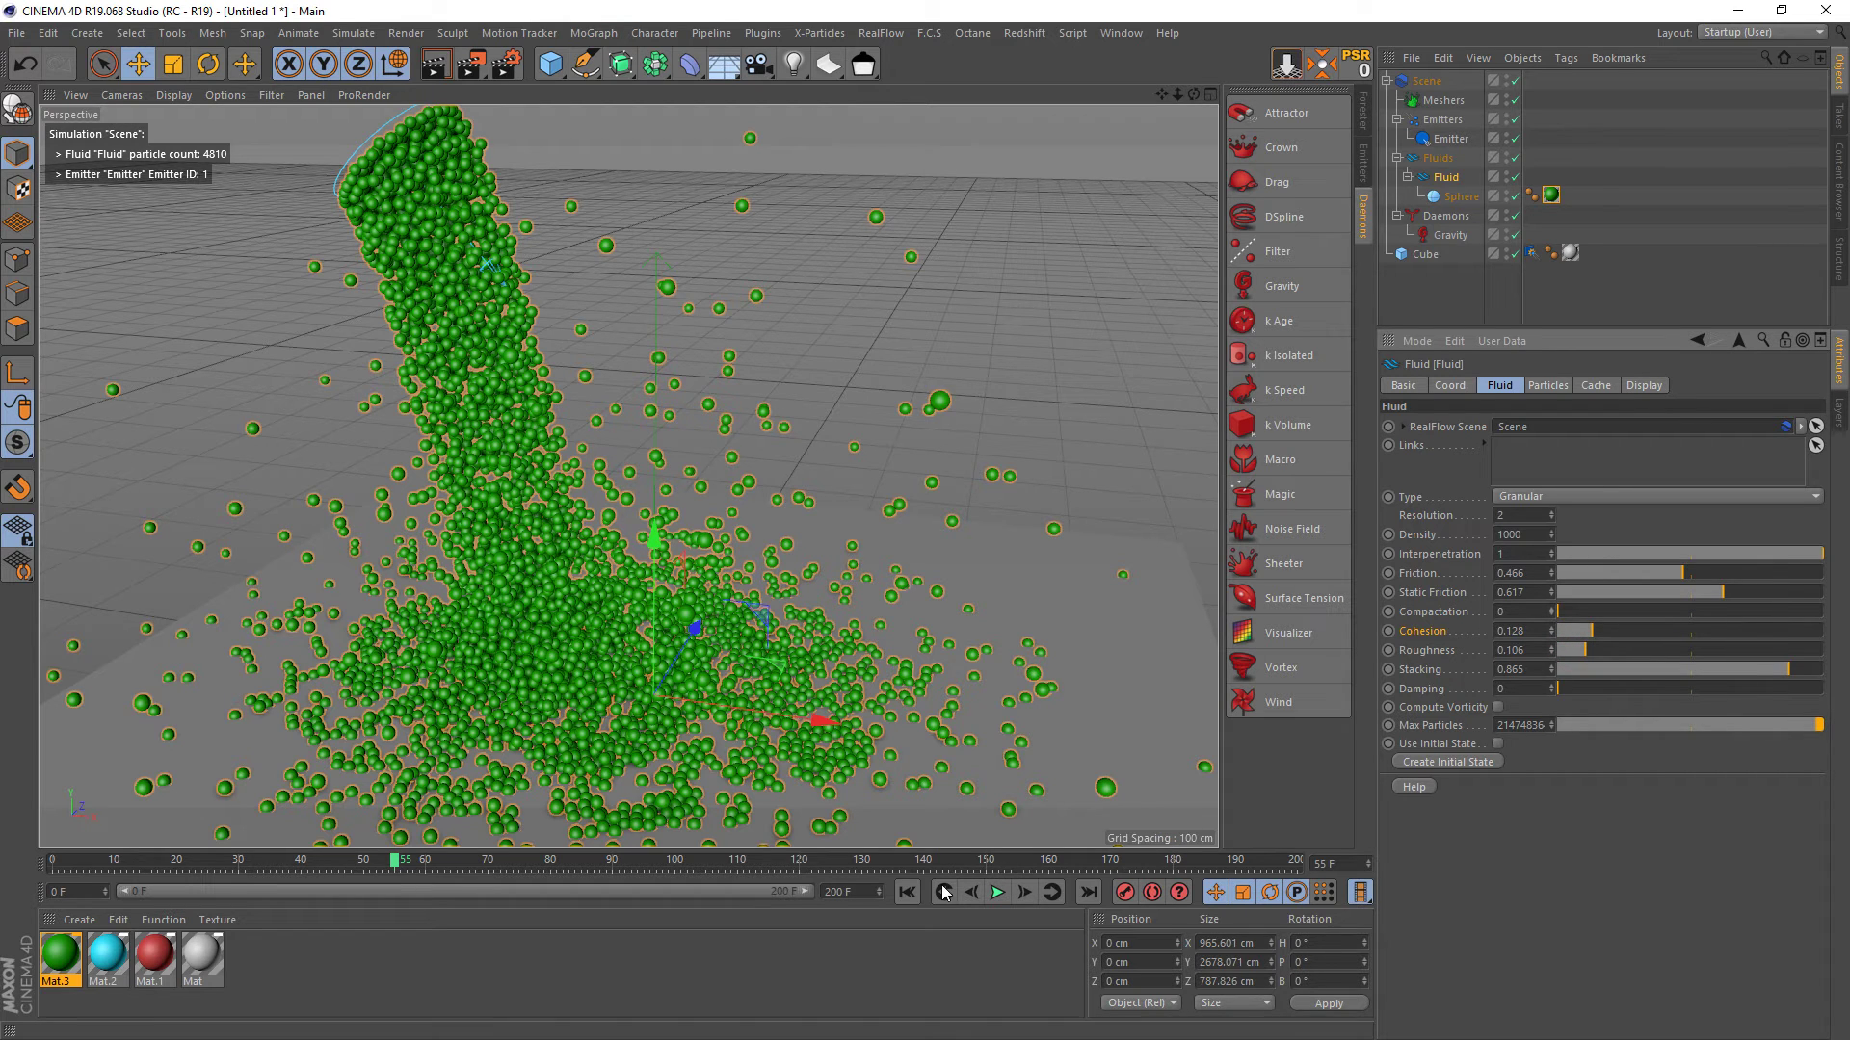
{"action": "left_click", "coordinate": [906, 892]}
{"action": "left_click", "coordinate": [997, 892]}
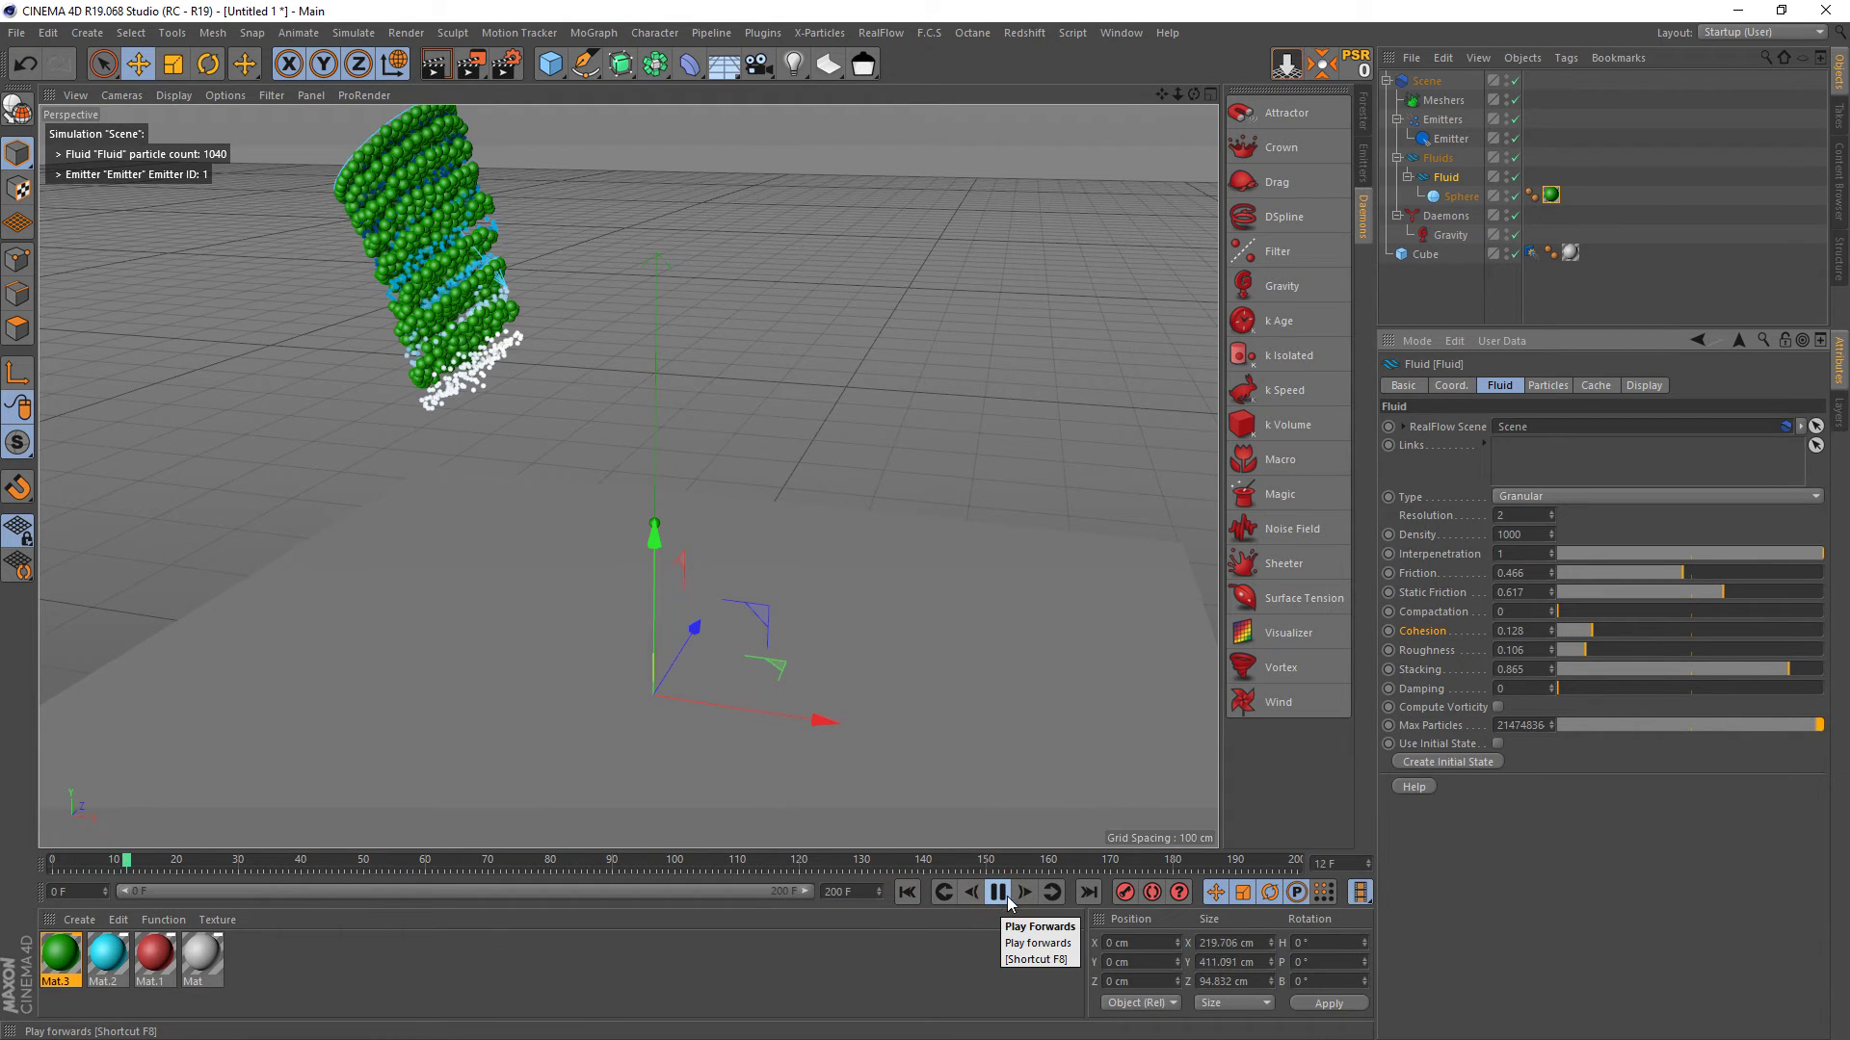
- Nudge Stacking up to 0.89 and replay the pour from the start
{"action": "left_click_drag", "start_coordinate": [1790, 669], "coordinate": [1797, 676]}
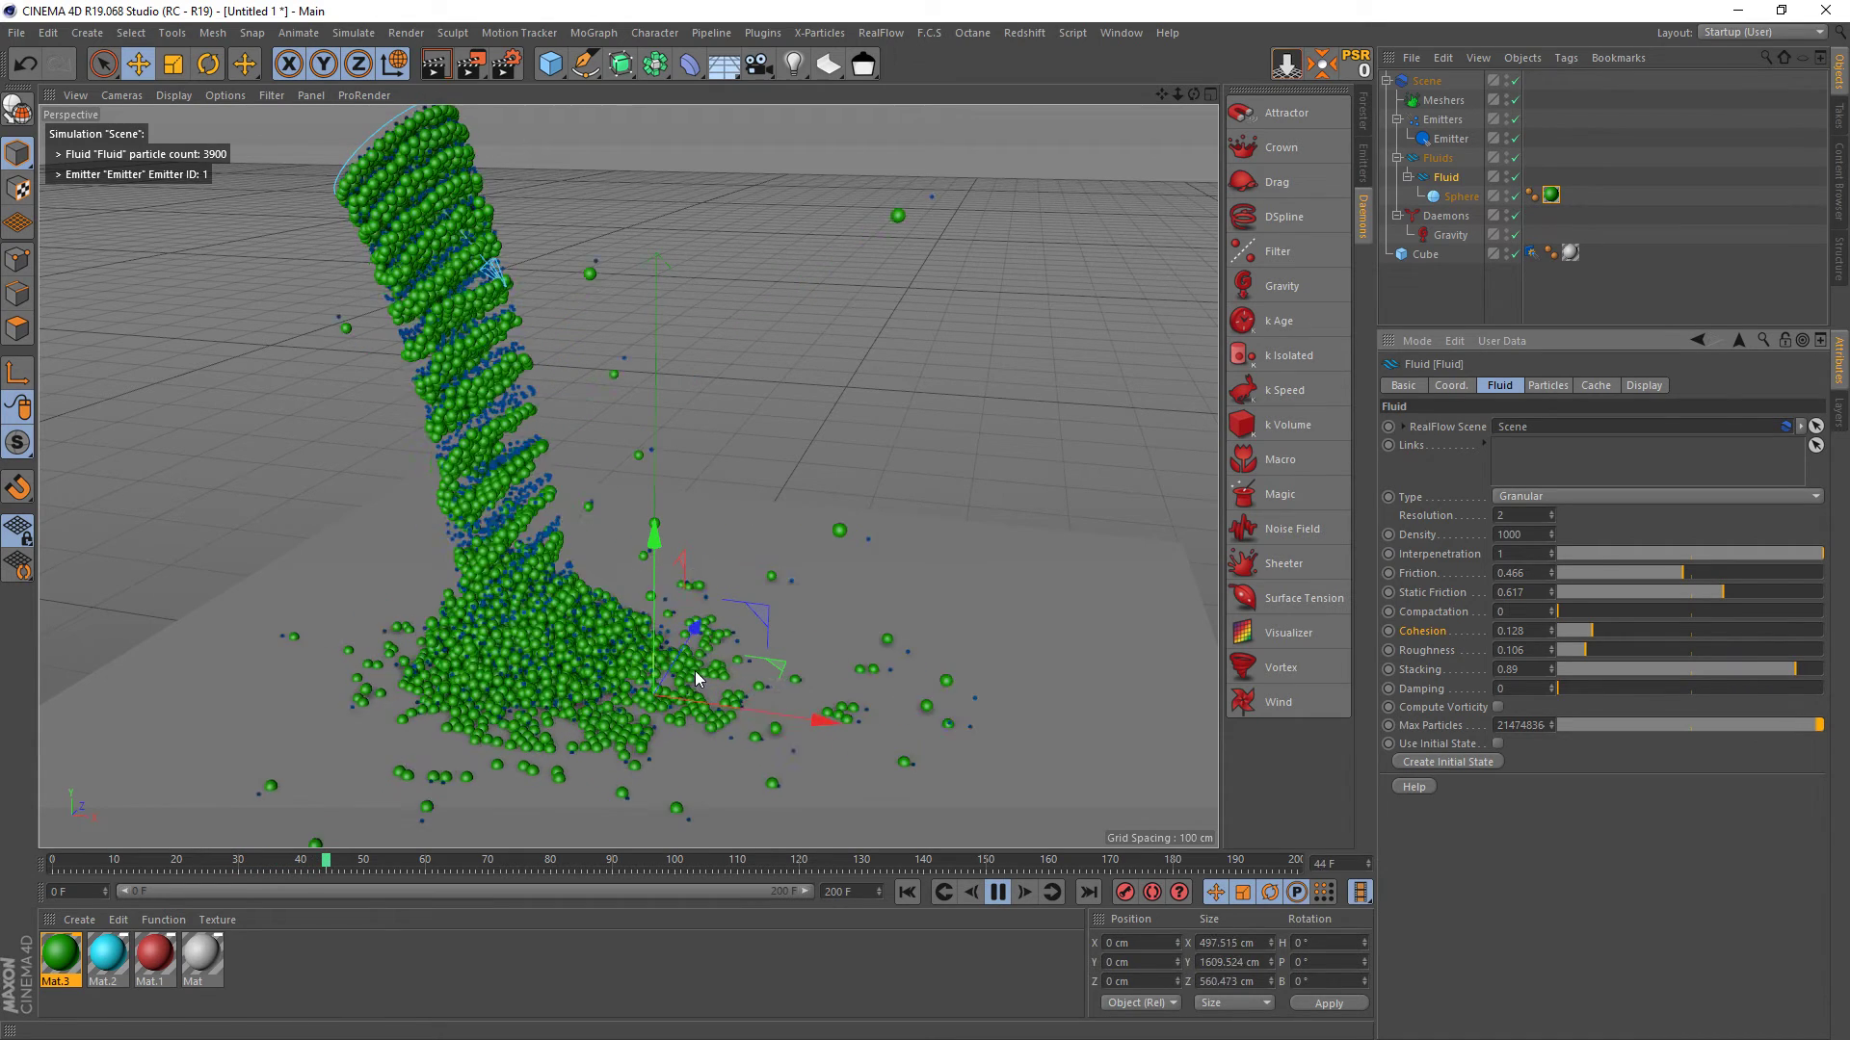
{"action": "left_click", "coordinate": [1002, 896]}
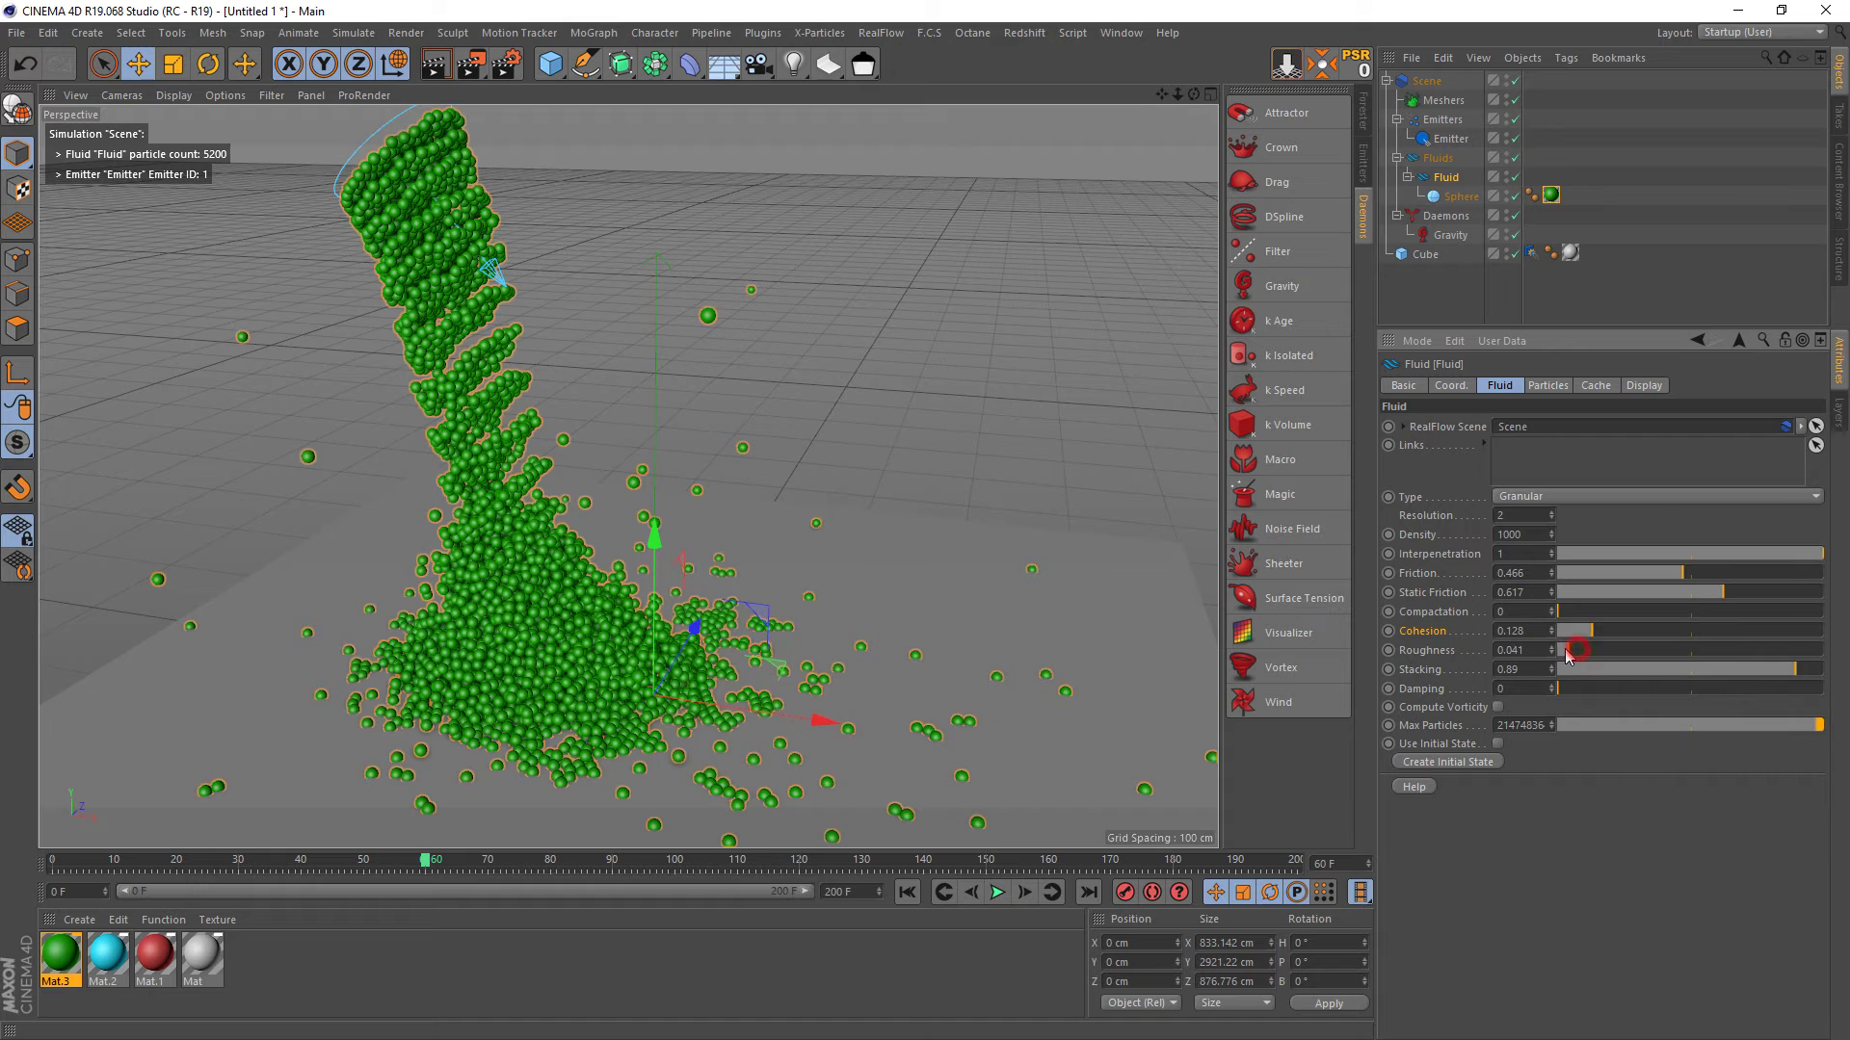
{"action": "left_click", "coordinate": [908, 892]}
{"action": "left_click", "coordinate": [998, 892]}
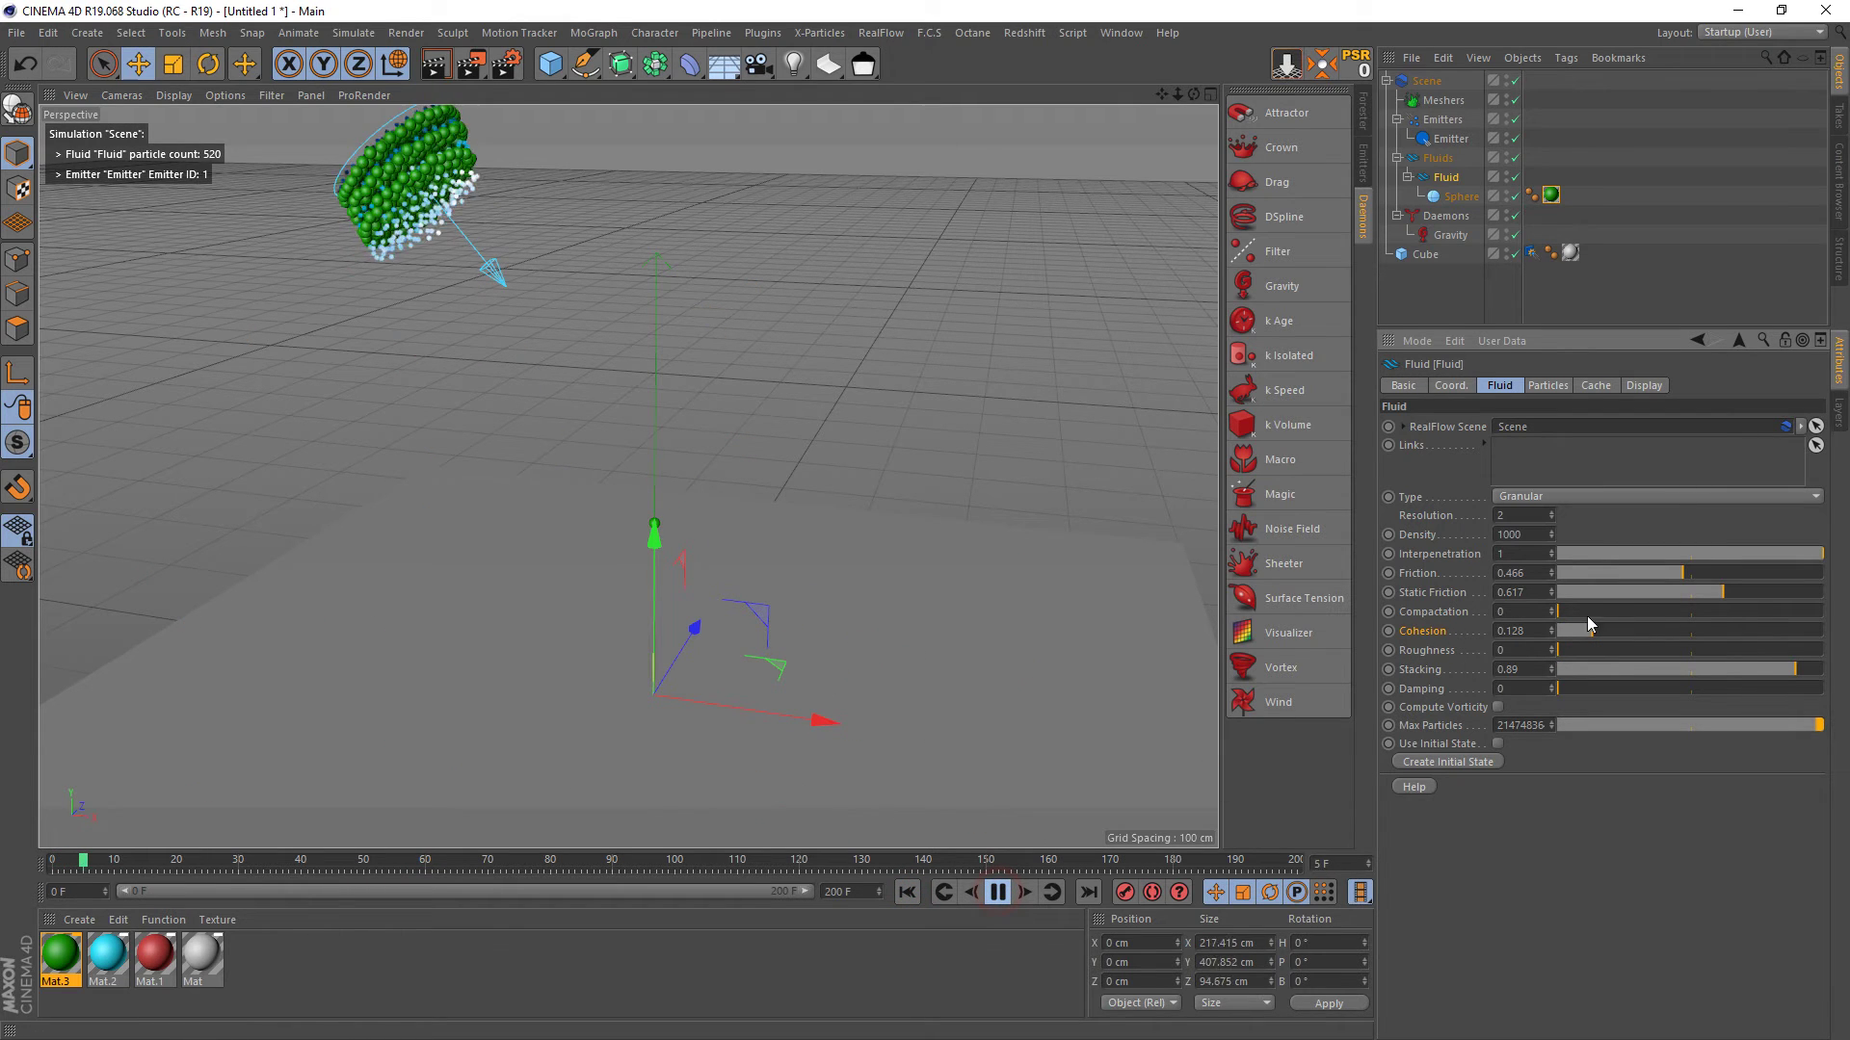
- Raise Friction to 0.559, Static Friction to 0.718 and Cohesion to 0.272
{"action": "left_click_drag", "start_coordinate": [1693, 570], "coordinate": [1749, 590]}
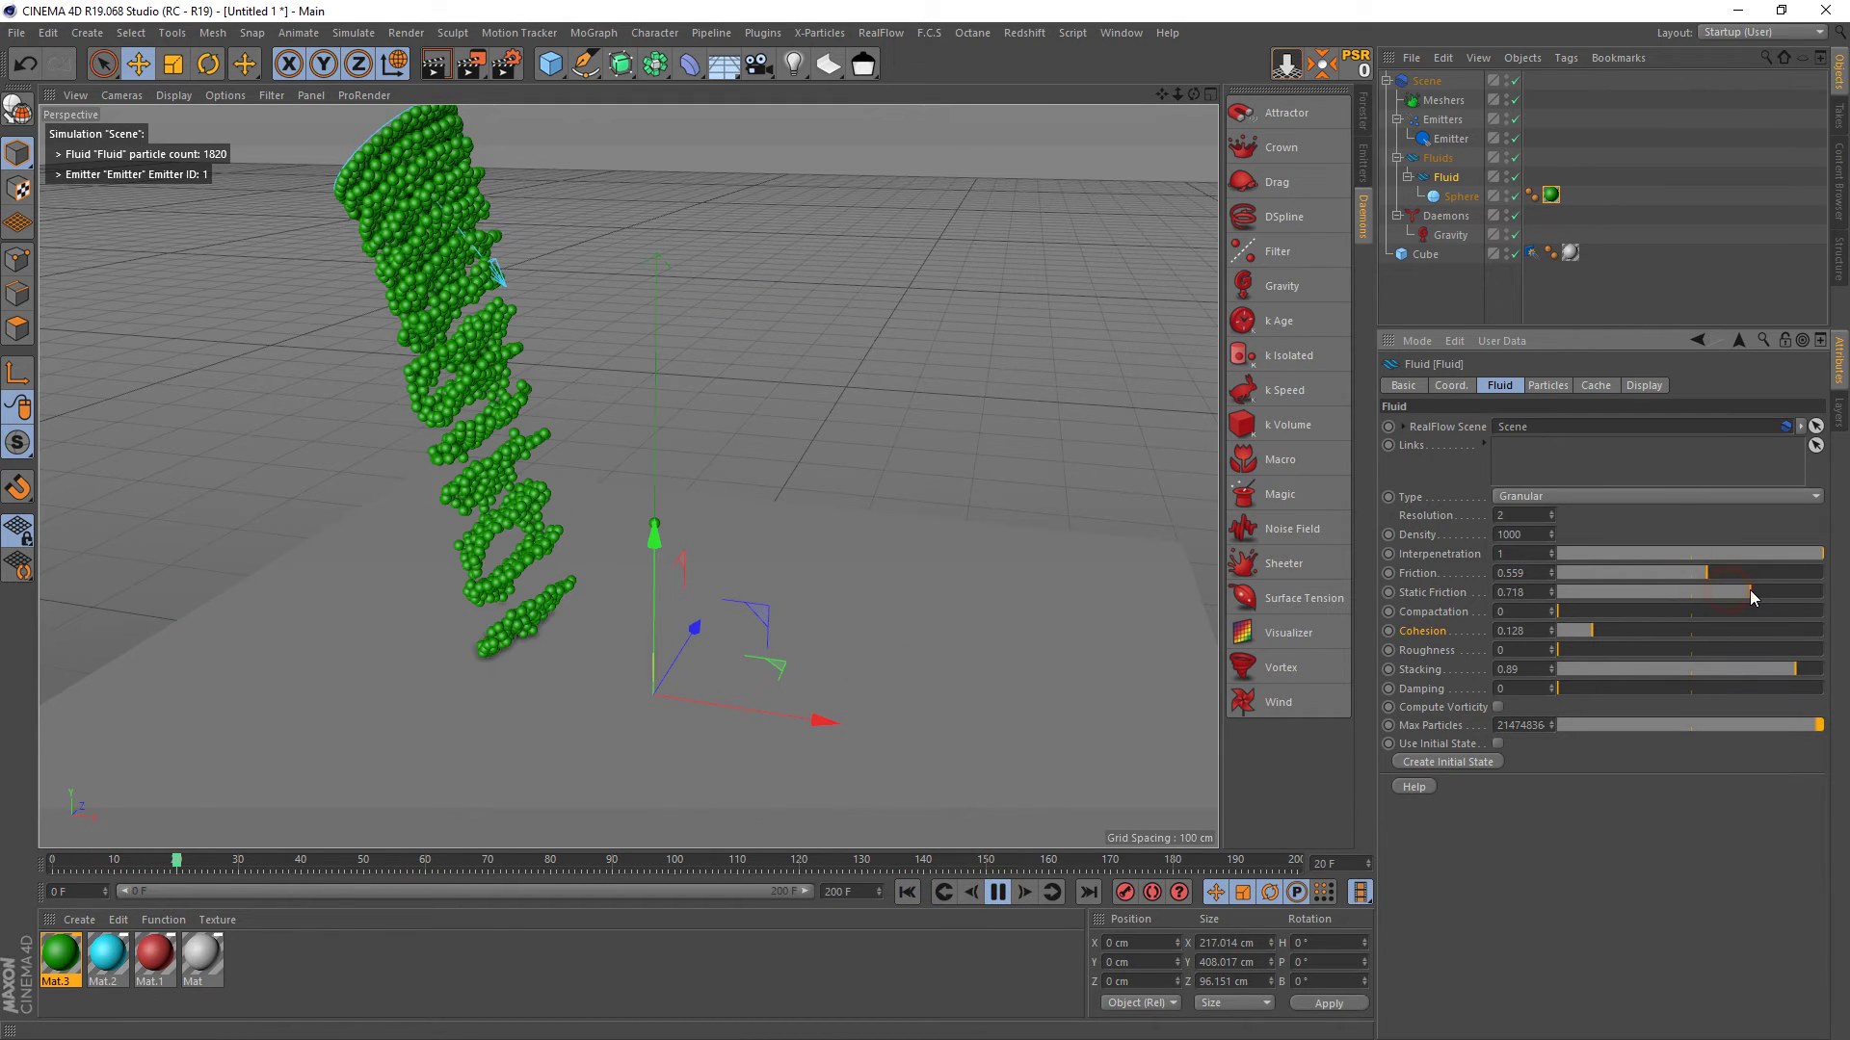
{"action": "left_click_drag", "start_coordinate": [1592, 631], "coordinate": [1630, 631]}
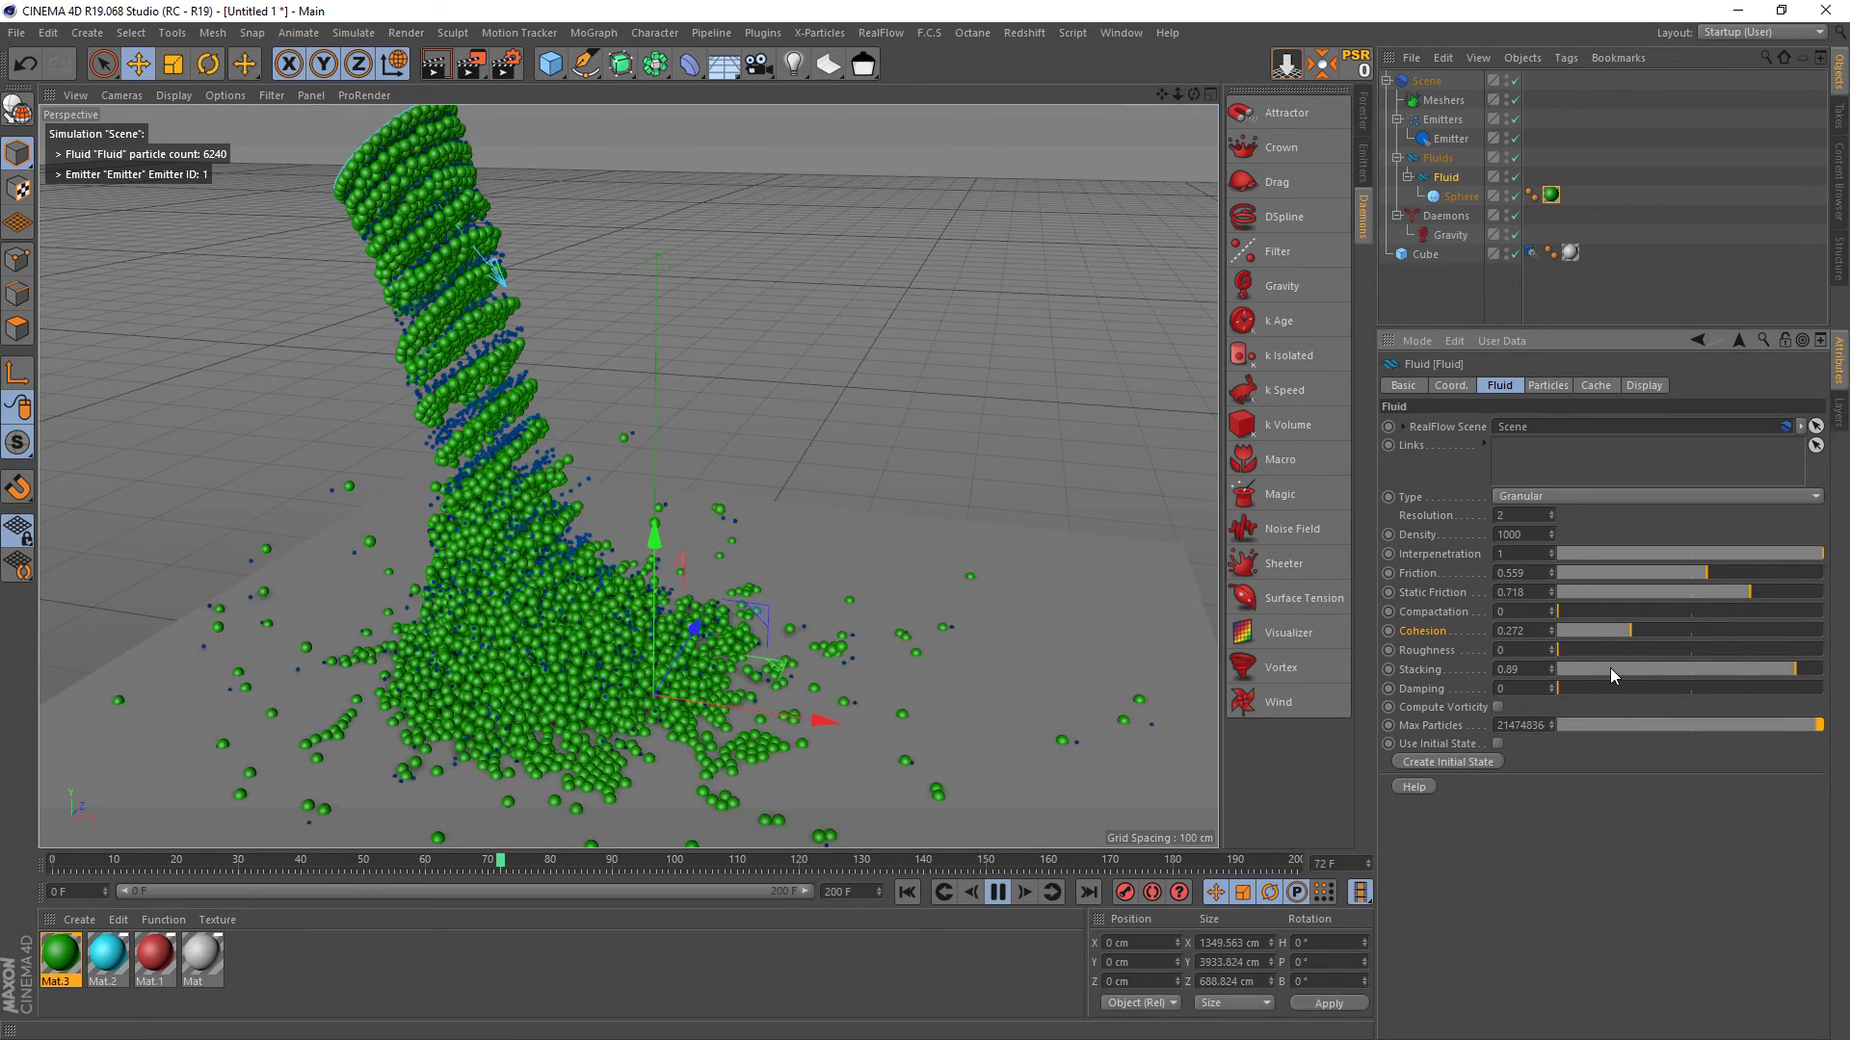
{"action": "left_click", "coordinate": [1450, 139]}
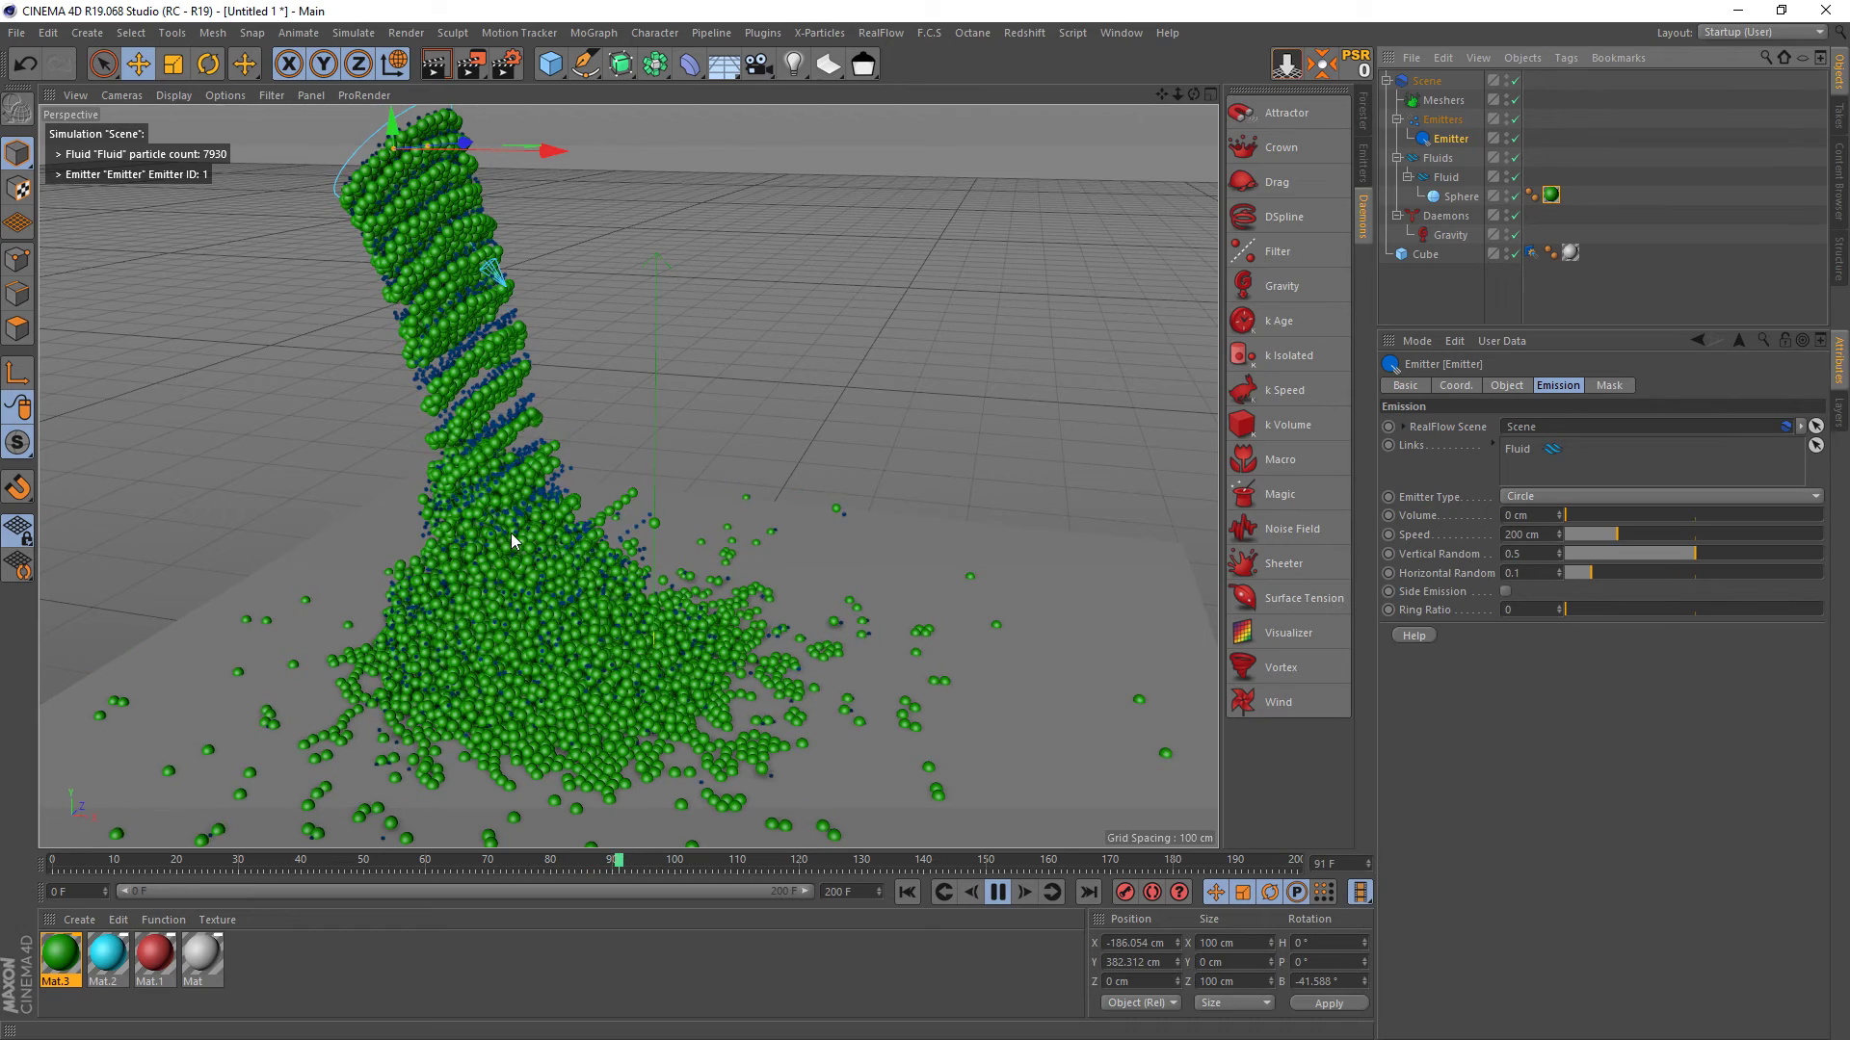
- Move the emitter right along X and bring up the fluid's Particles randomization settings
{"action": "left_click_drag", "start_coordinate": [536, 157], "coordinate": [683, 161]}
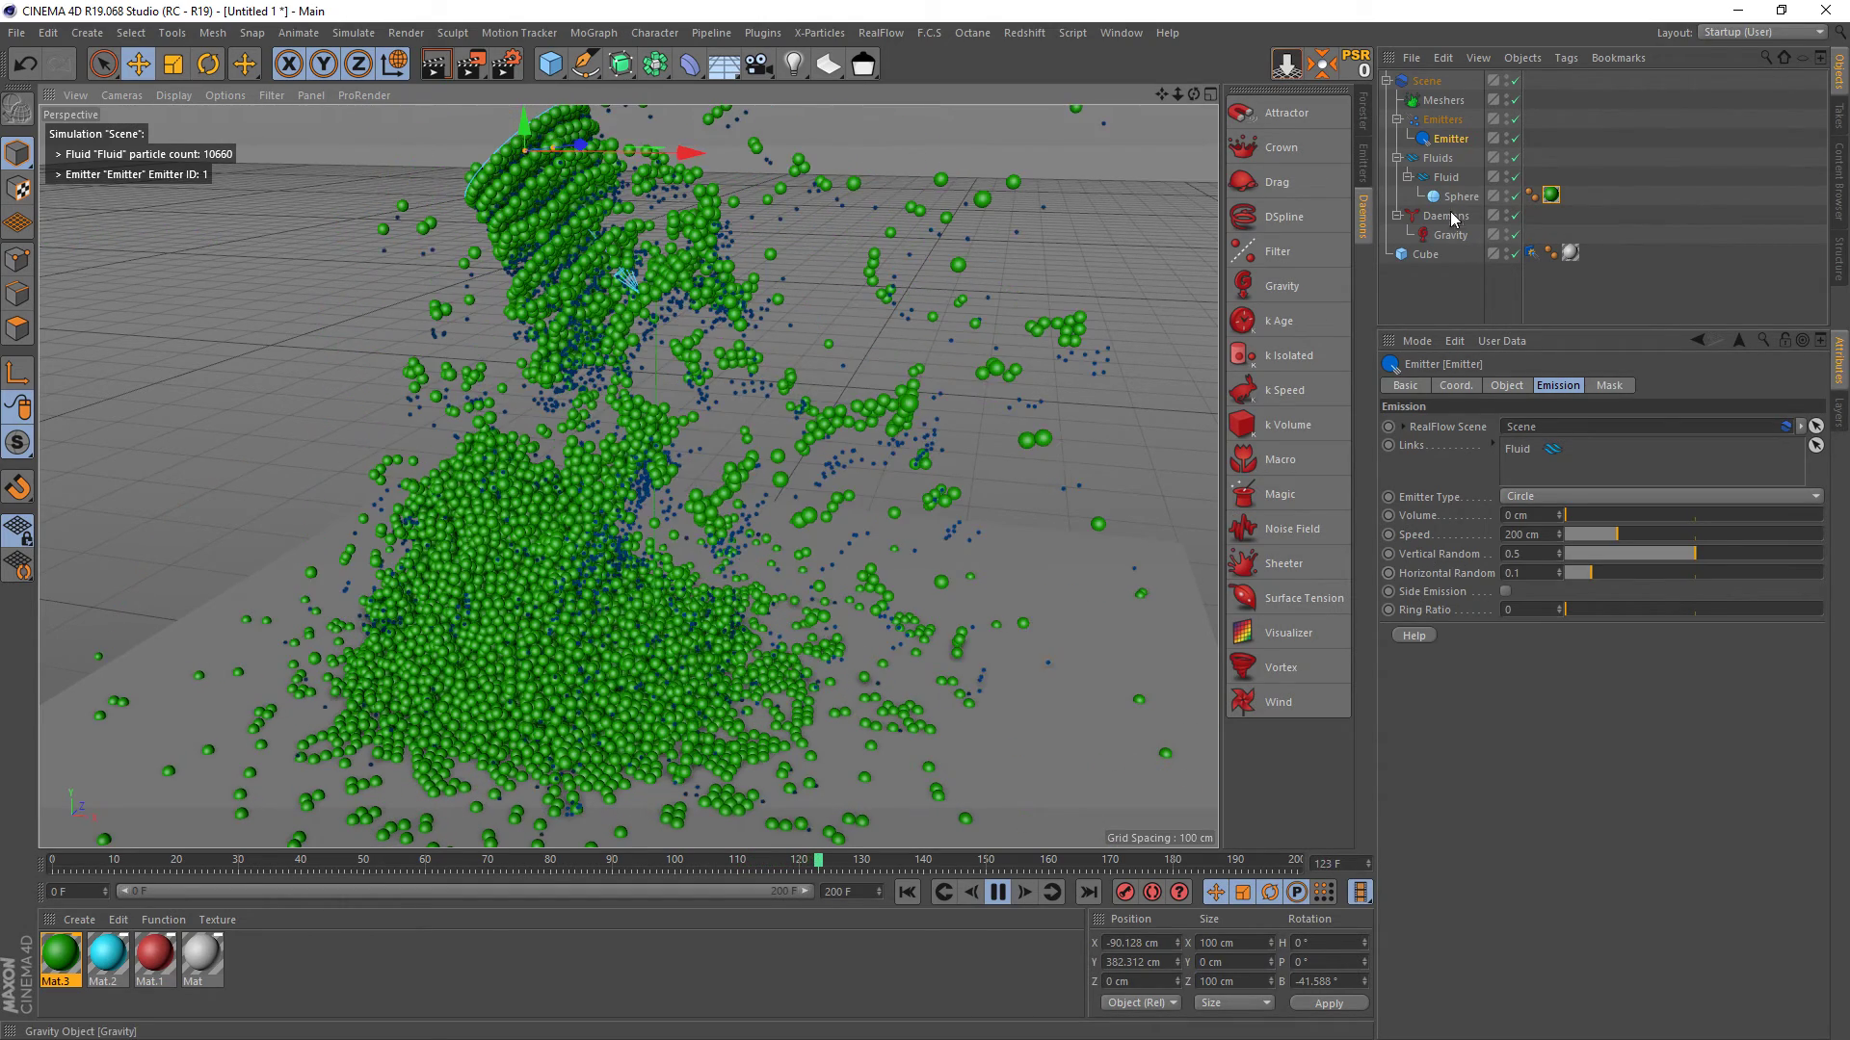
{"action": "left_click", "coordinate": [1445, 177]}
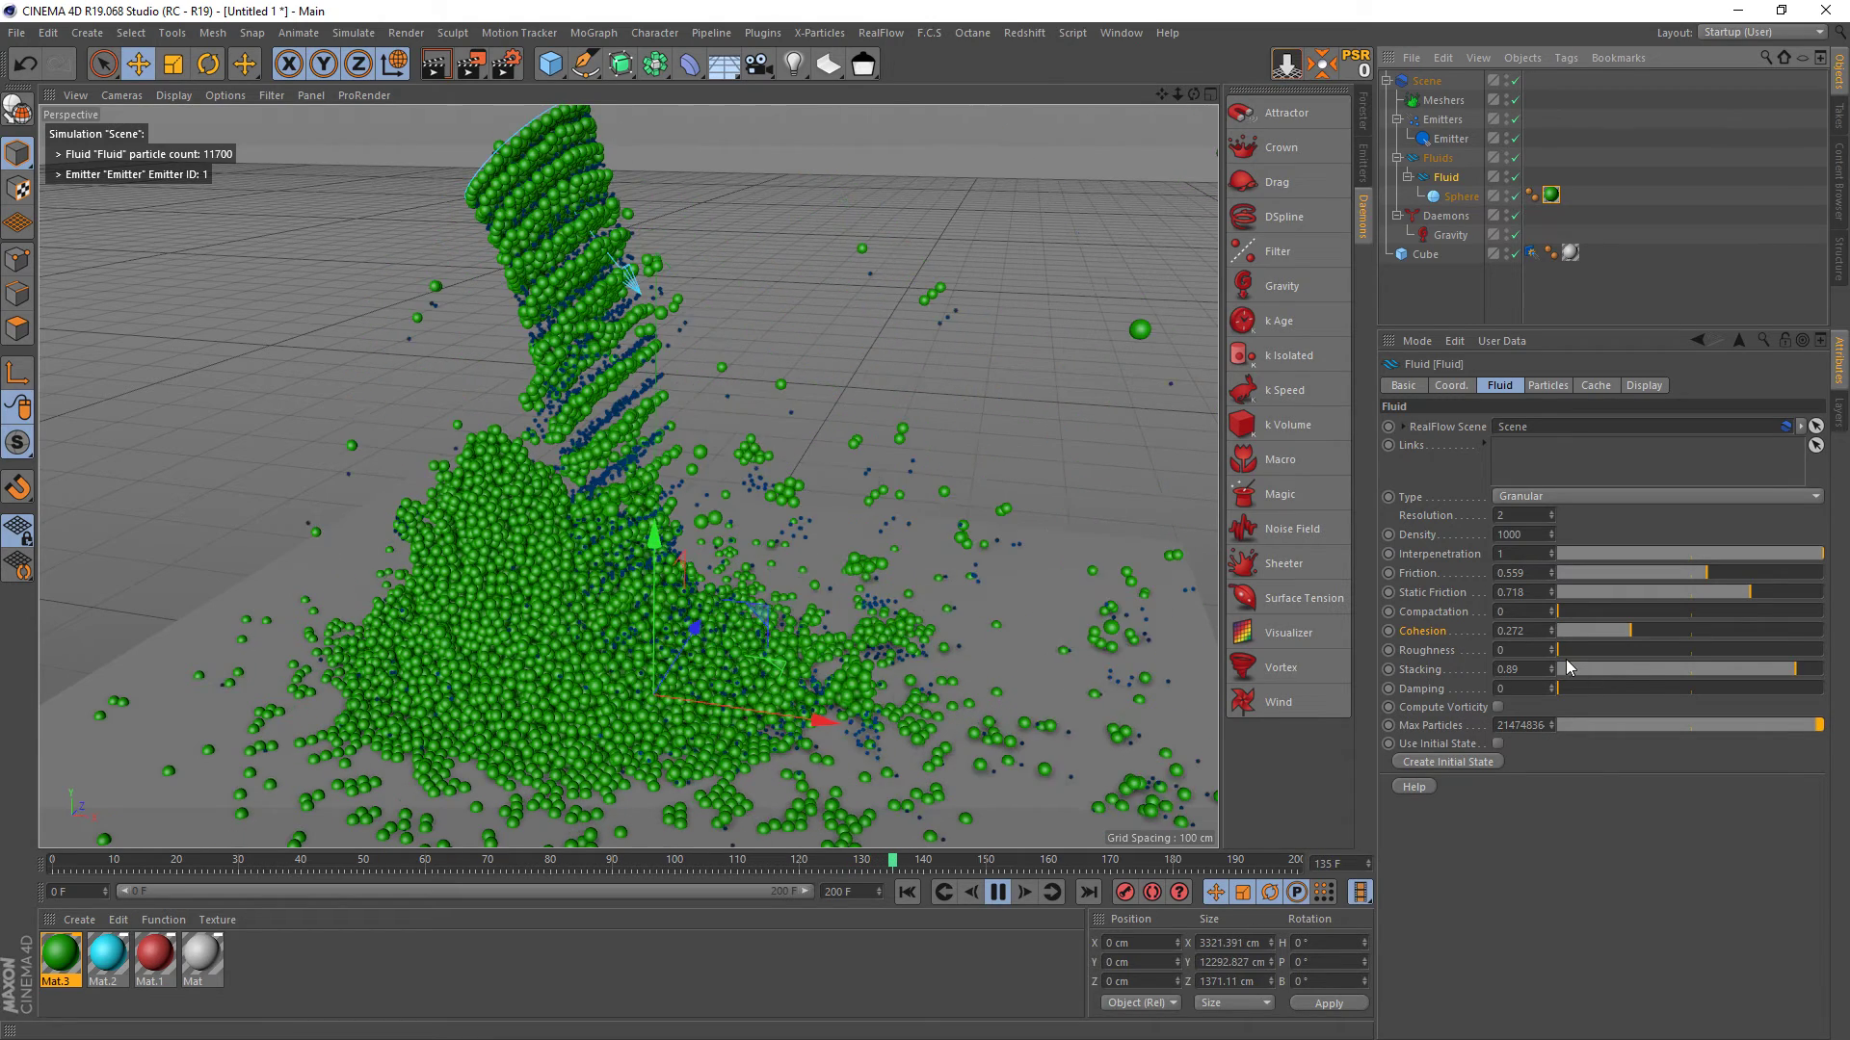
{"action": "left_click", "coordinate": [1436, 593]}
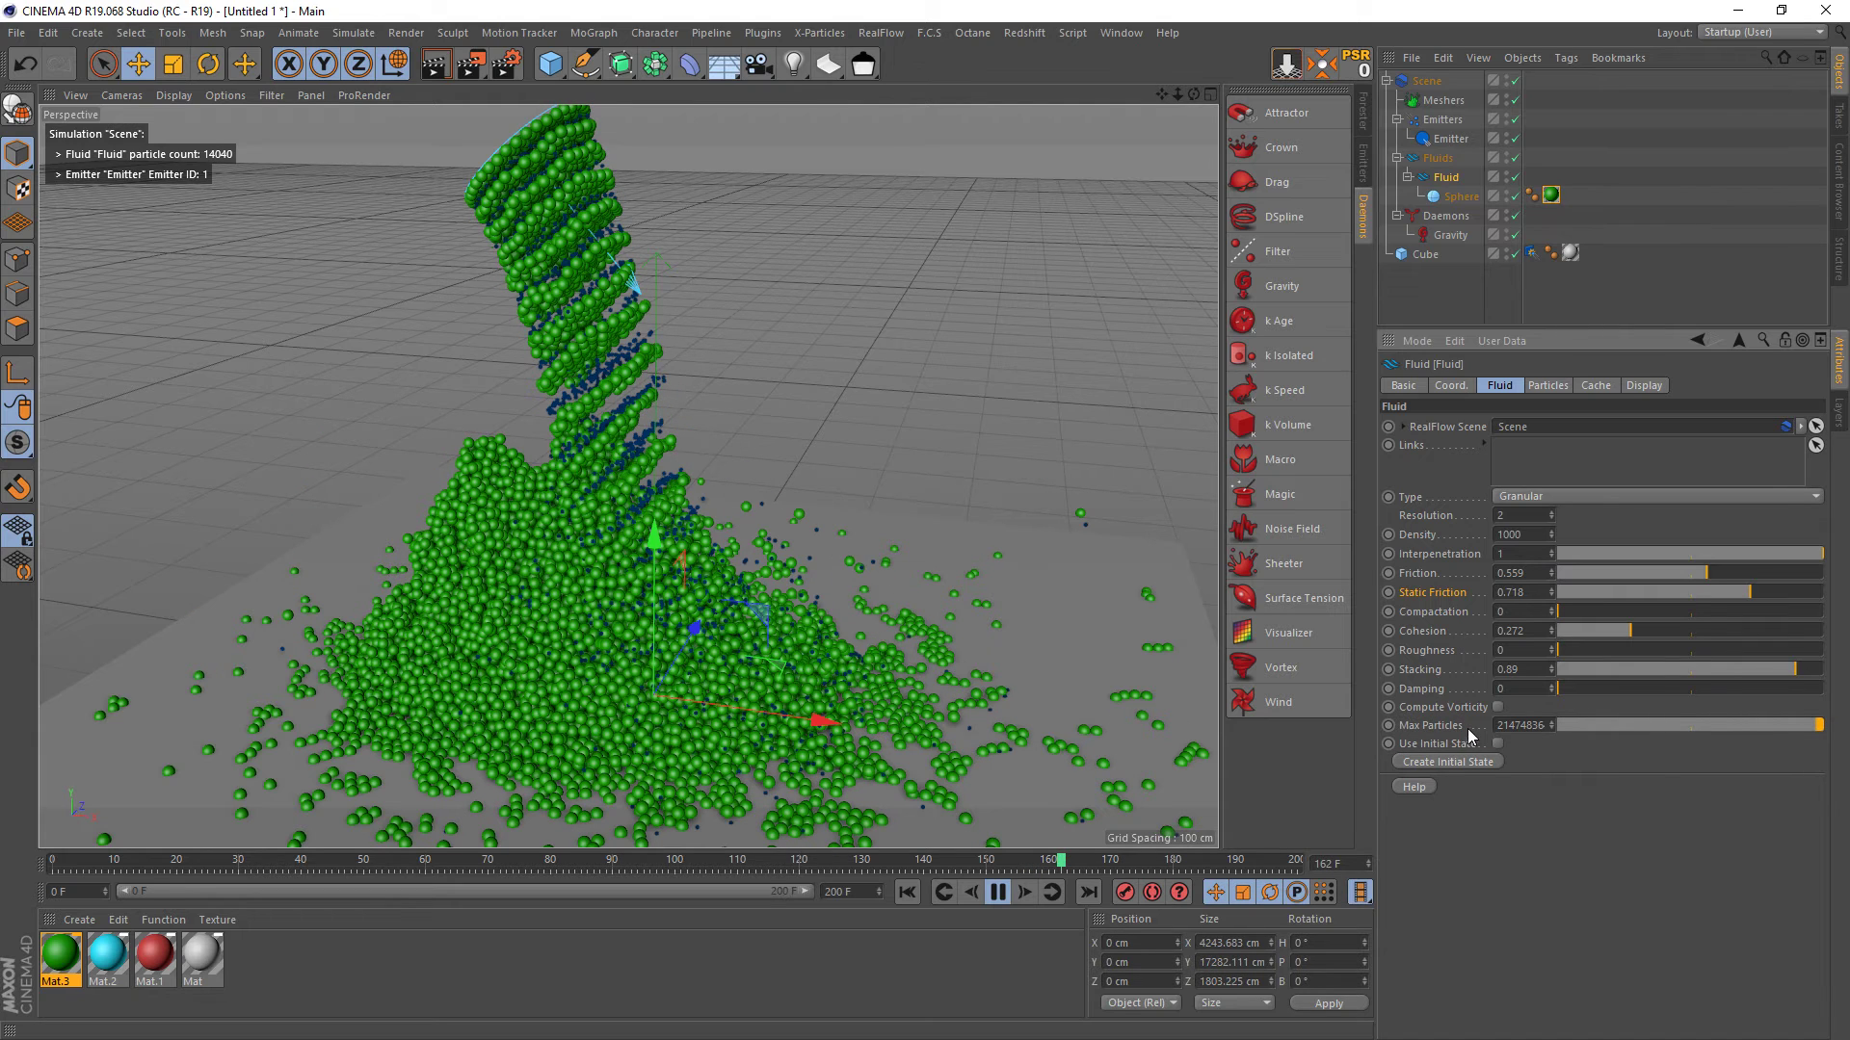
{"action": "left_click", "coordinate": [1547, 386]}
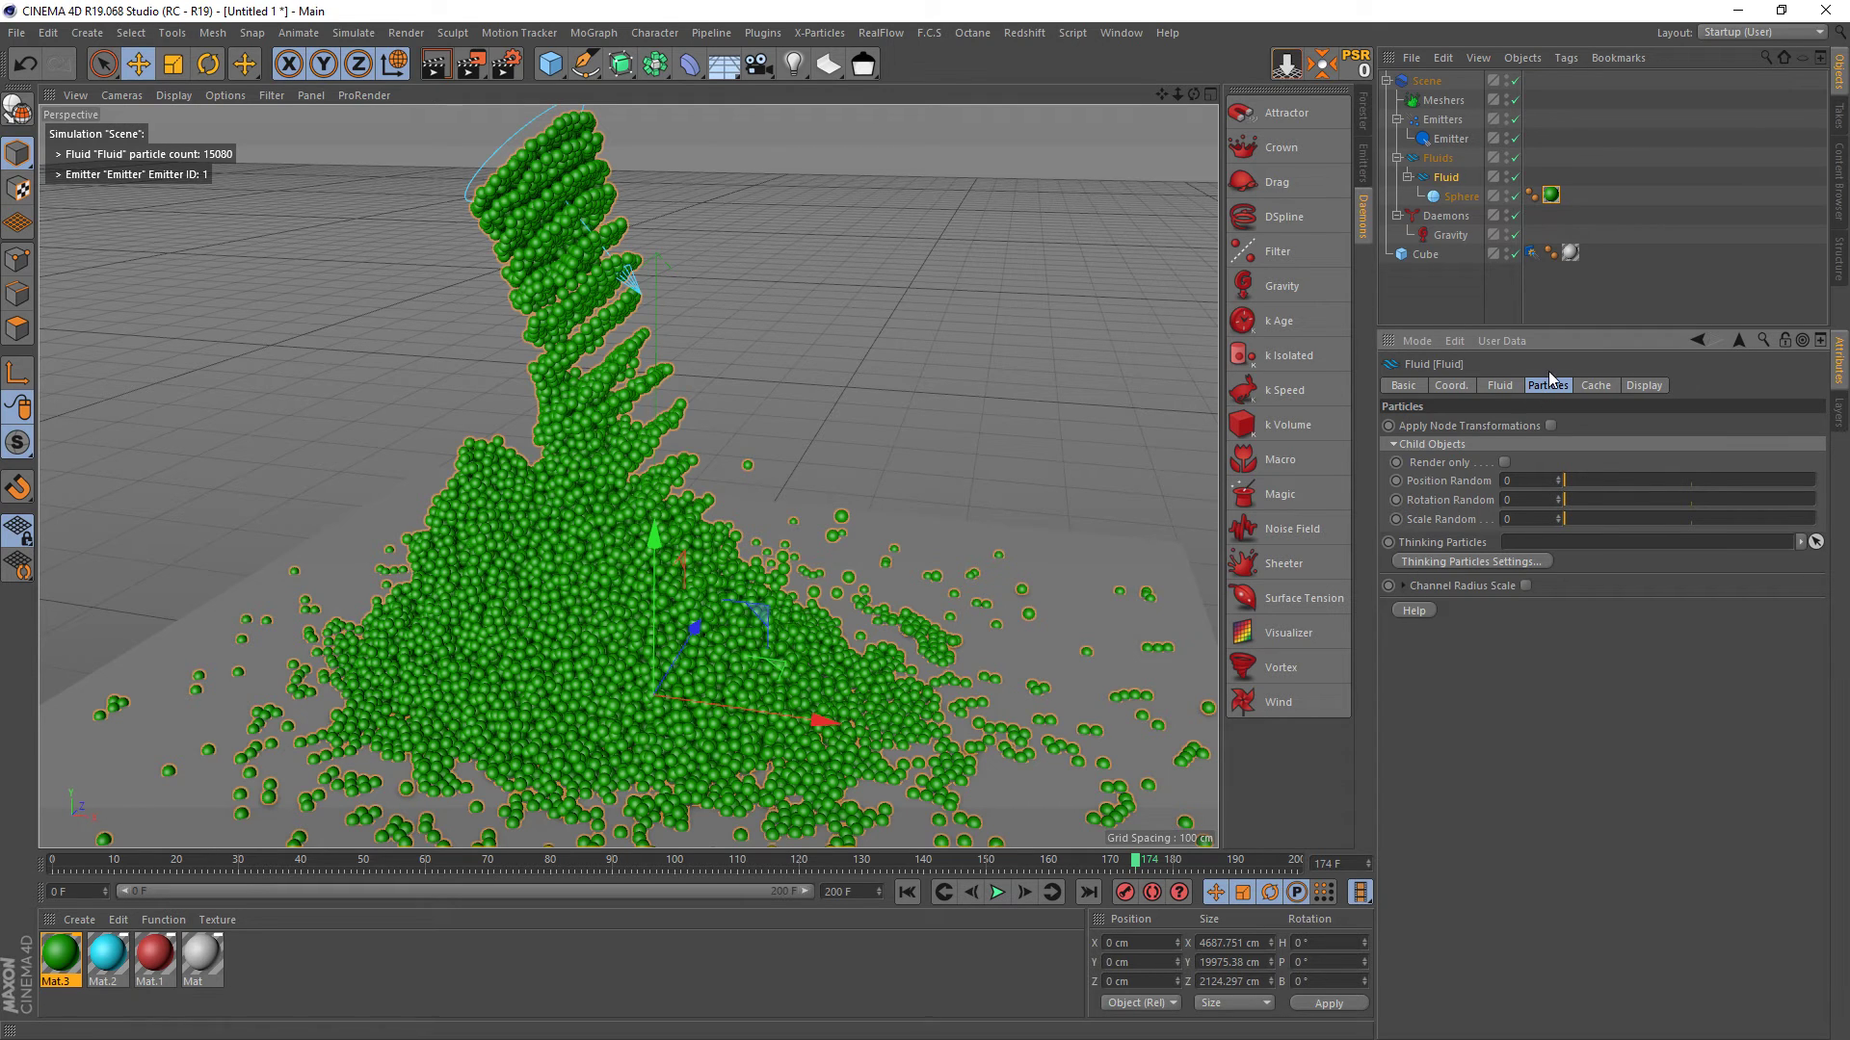
- Set Position Random 2.76, Rotation Random 229.28, Scale Random 2.38, and replay the pour
{"action": "left_click", "coordinate": [1507, 462]}
{"action": "mouse_move", "coordinate": [1588, 478]}
{"action": "left_mouse_down"}
{"action": "mouse_move", "coordinate": [1564, 485]}
{"action": "mouse_move", "coordinate": [1593, 479]}
{"action": "left_mouse_up"}
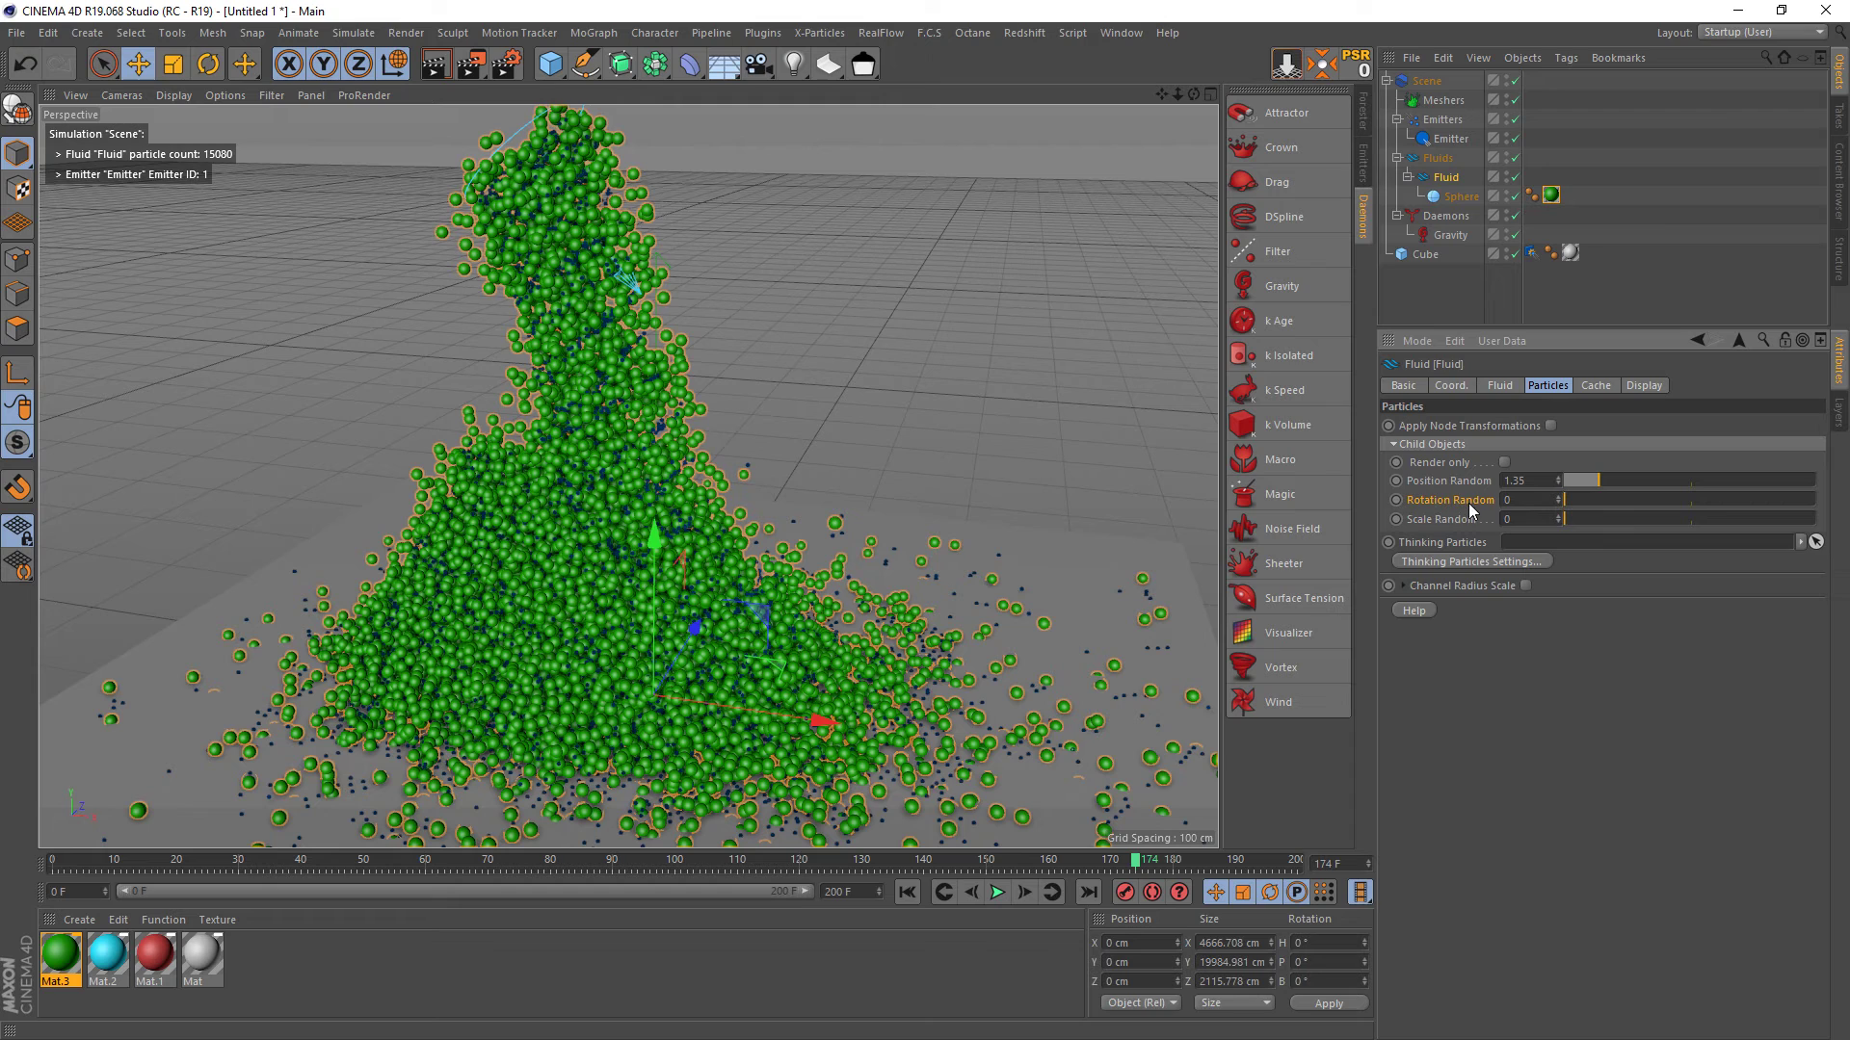
{"action": "left_click_drag", "start_coordinate": [1579, 502], "coordinate": [1729, 508]}
{"action": "left_click", "coordinate": [1636, 479]}
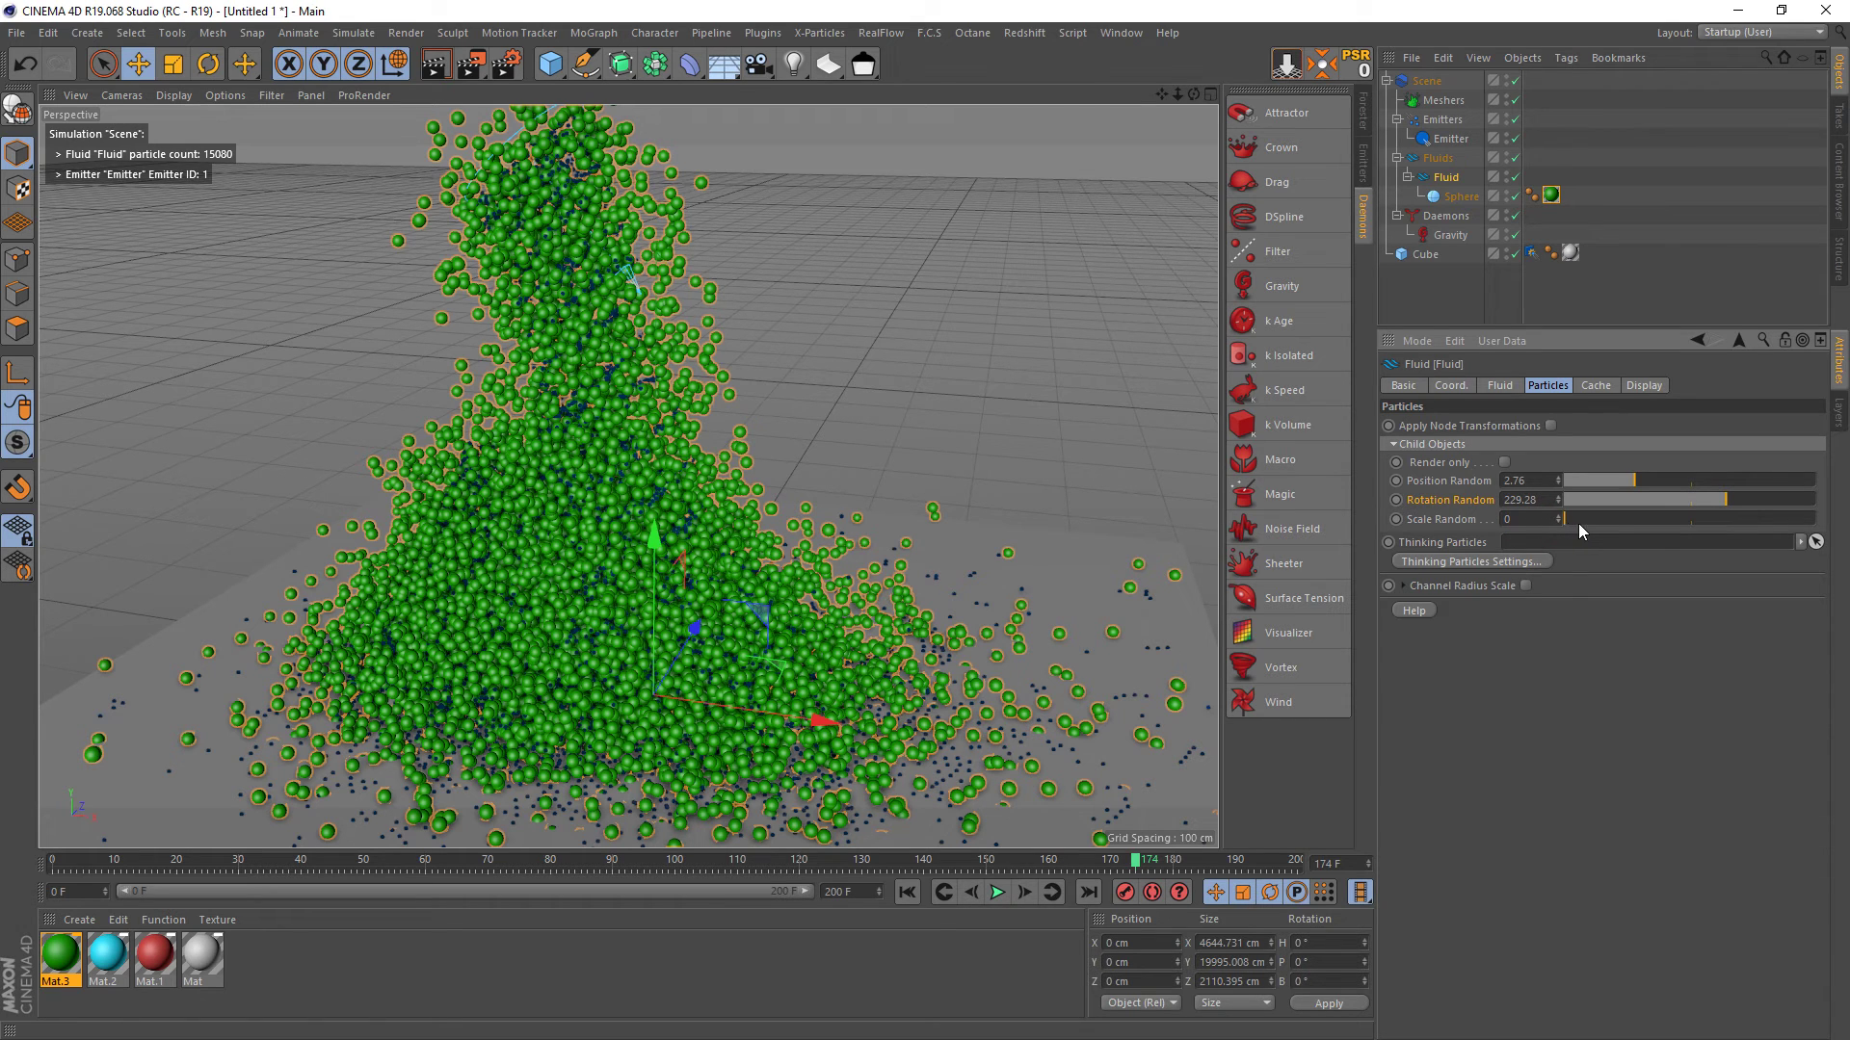
{"action": "mouse_move", "coordinate": [1590, 518]}
{"action": "left_mouse_down"}
{"action": "mouse_move", "coordinate": [1645, 522]}
{"action": "mouse_move", "coordinate": [1624, 528]}
{"action": "left_mouse_up"}
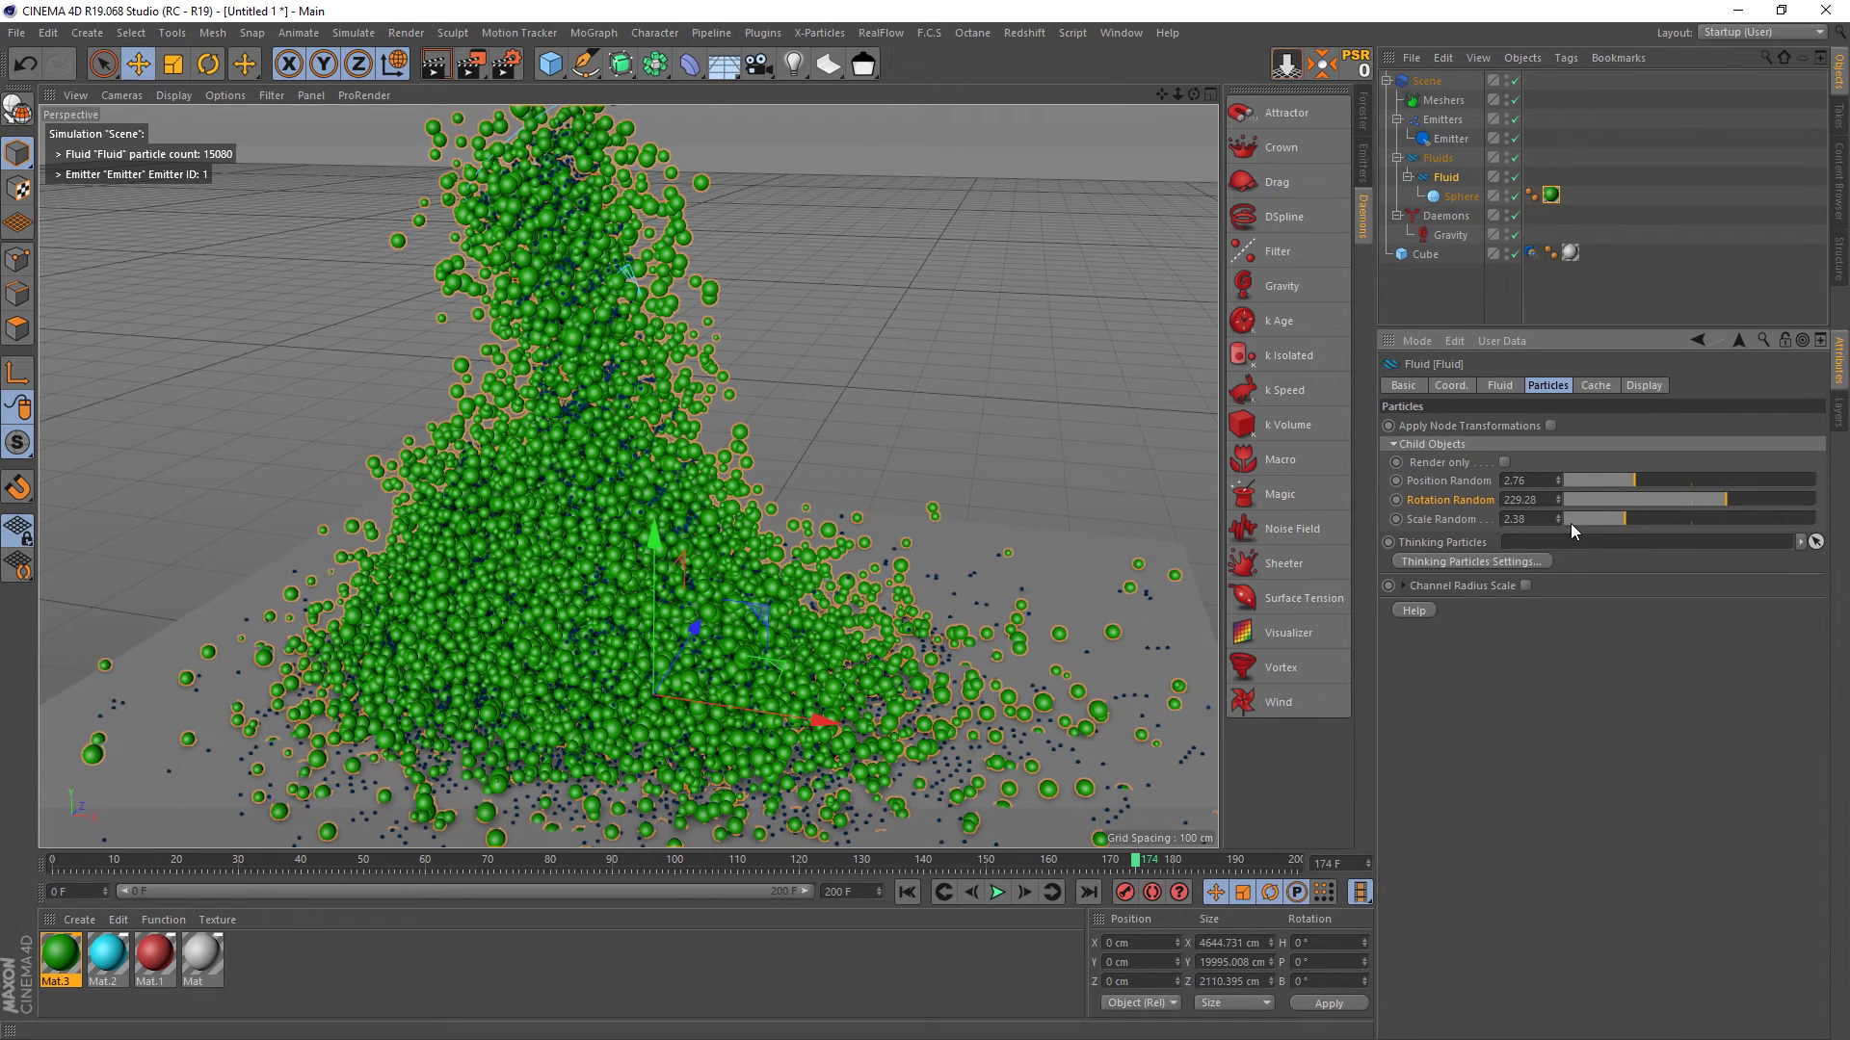
{"action": "left_click", "coordinate": [907, 892]}
{"action": "left_click", "coordinate": [998, 892]}
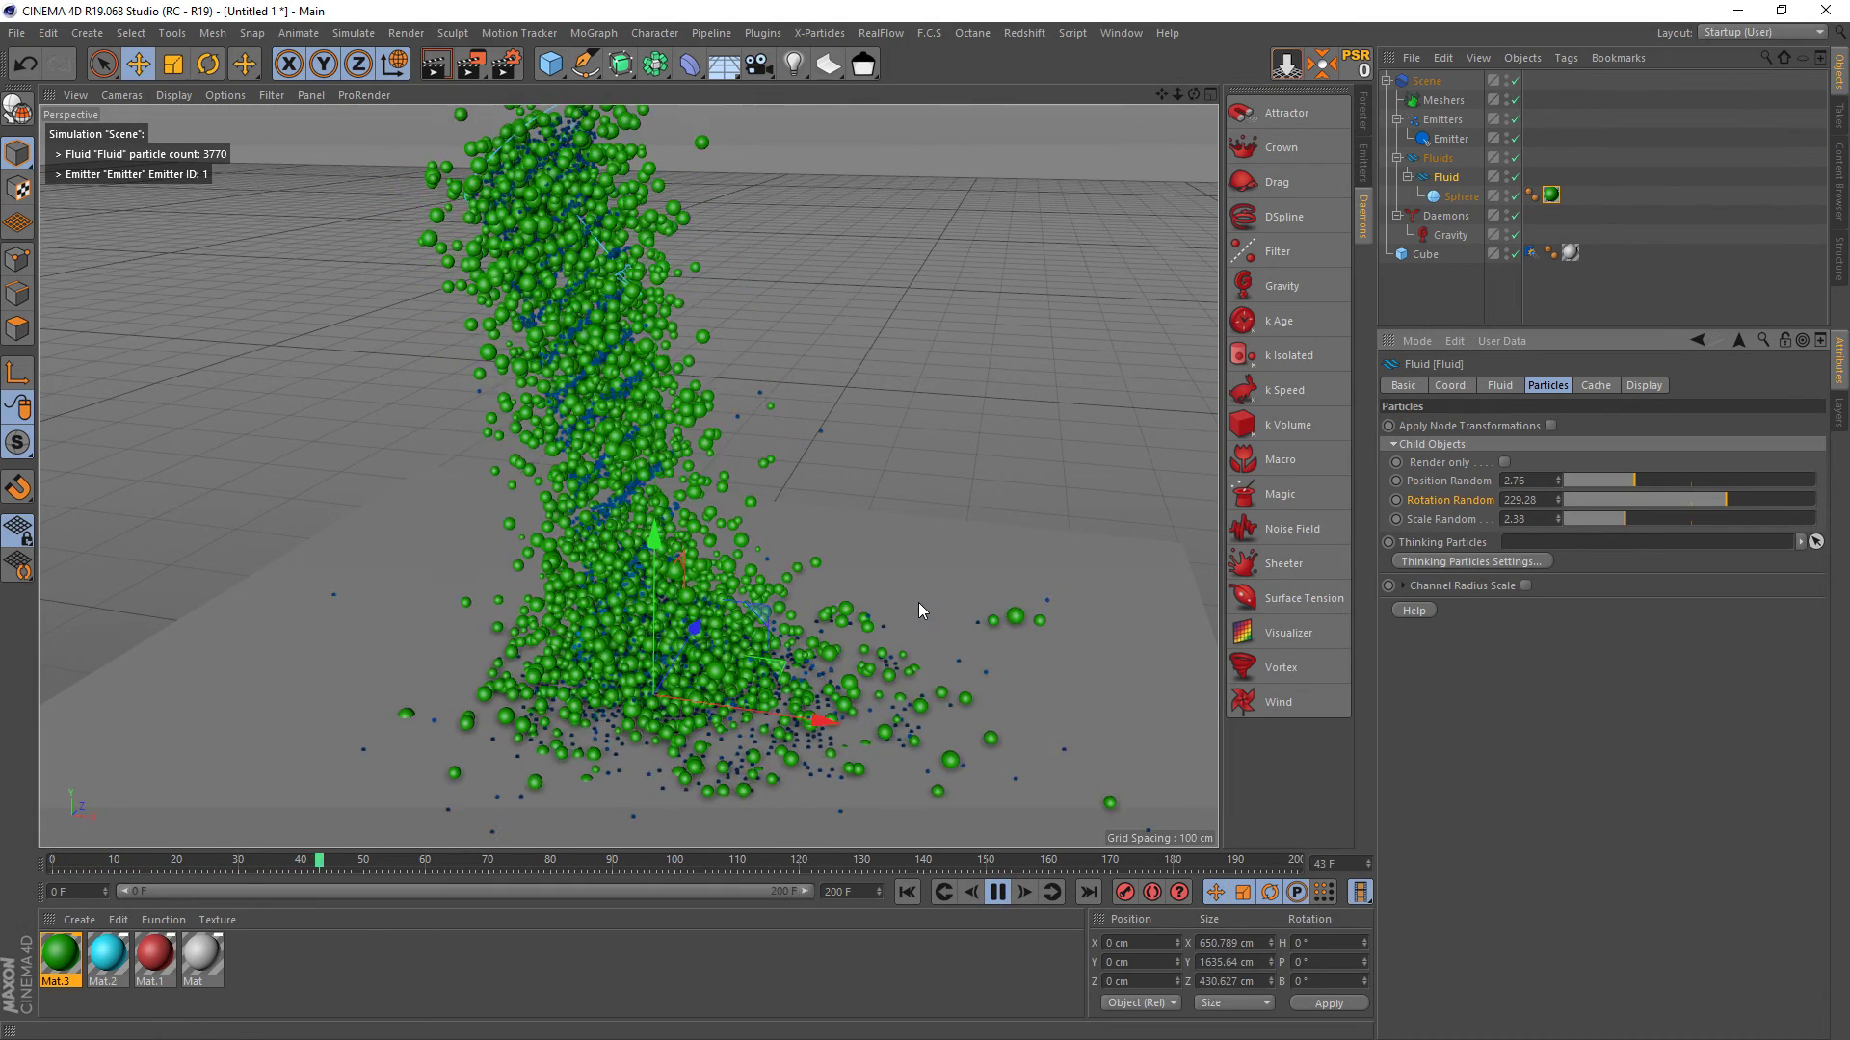
- Lower Scale Random to 1.01 and Position Random to 1.88, then replay the pour
{"action": "left_click", "coordinate": [998, 893]}
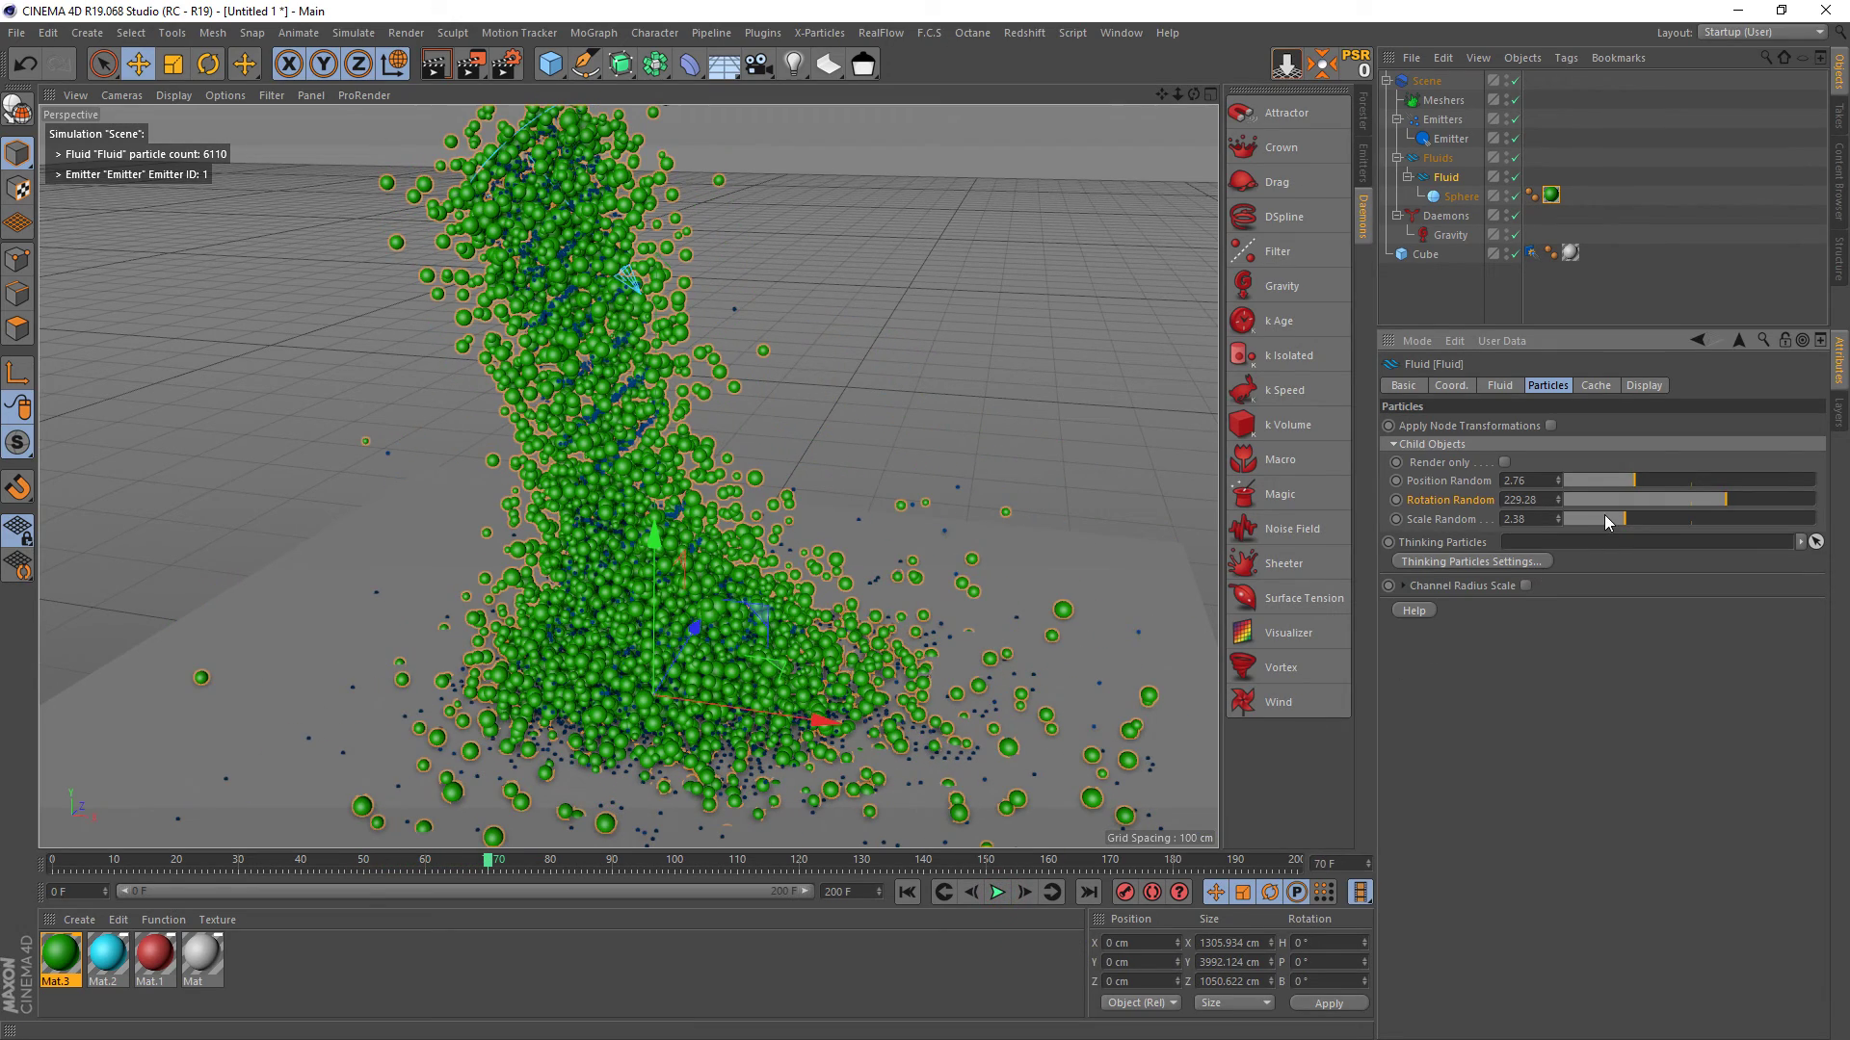
{"action": "mouse_move", "coordinate": [1605, 521]}
{"action": "left_mouse_down"}
{"action": "mouse_move", "coordinate": [1558, 520]}
{"action": "mouse_move", "coordinate": [1580, 522]}
{"action": "left_mouse_up"}
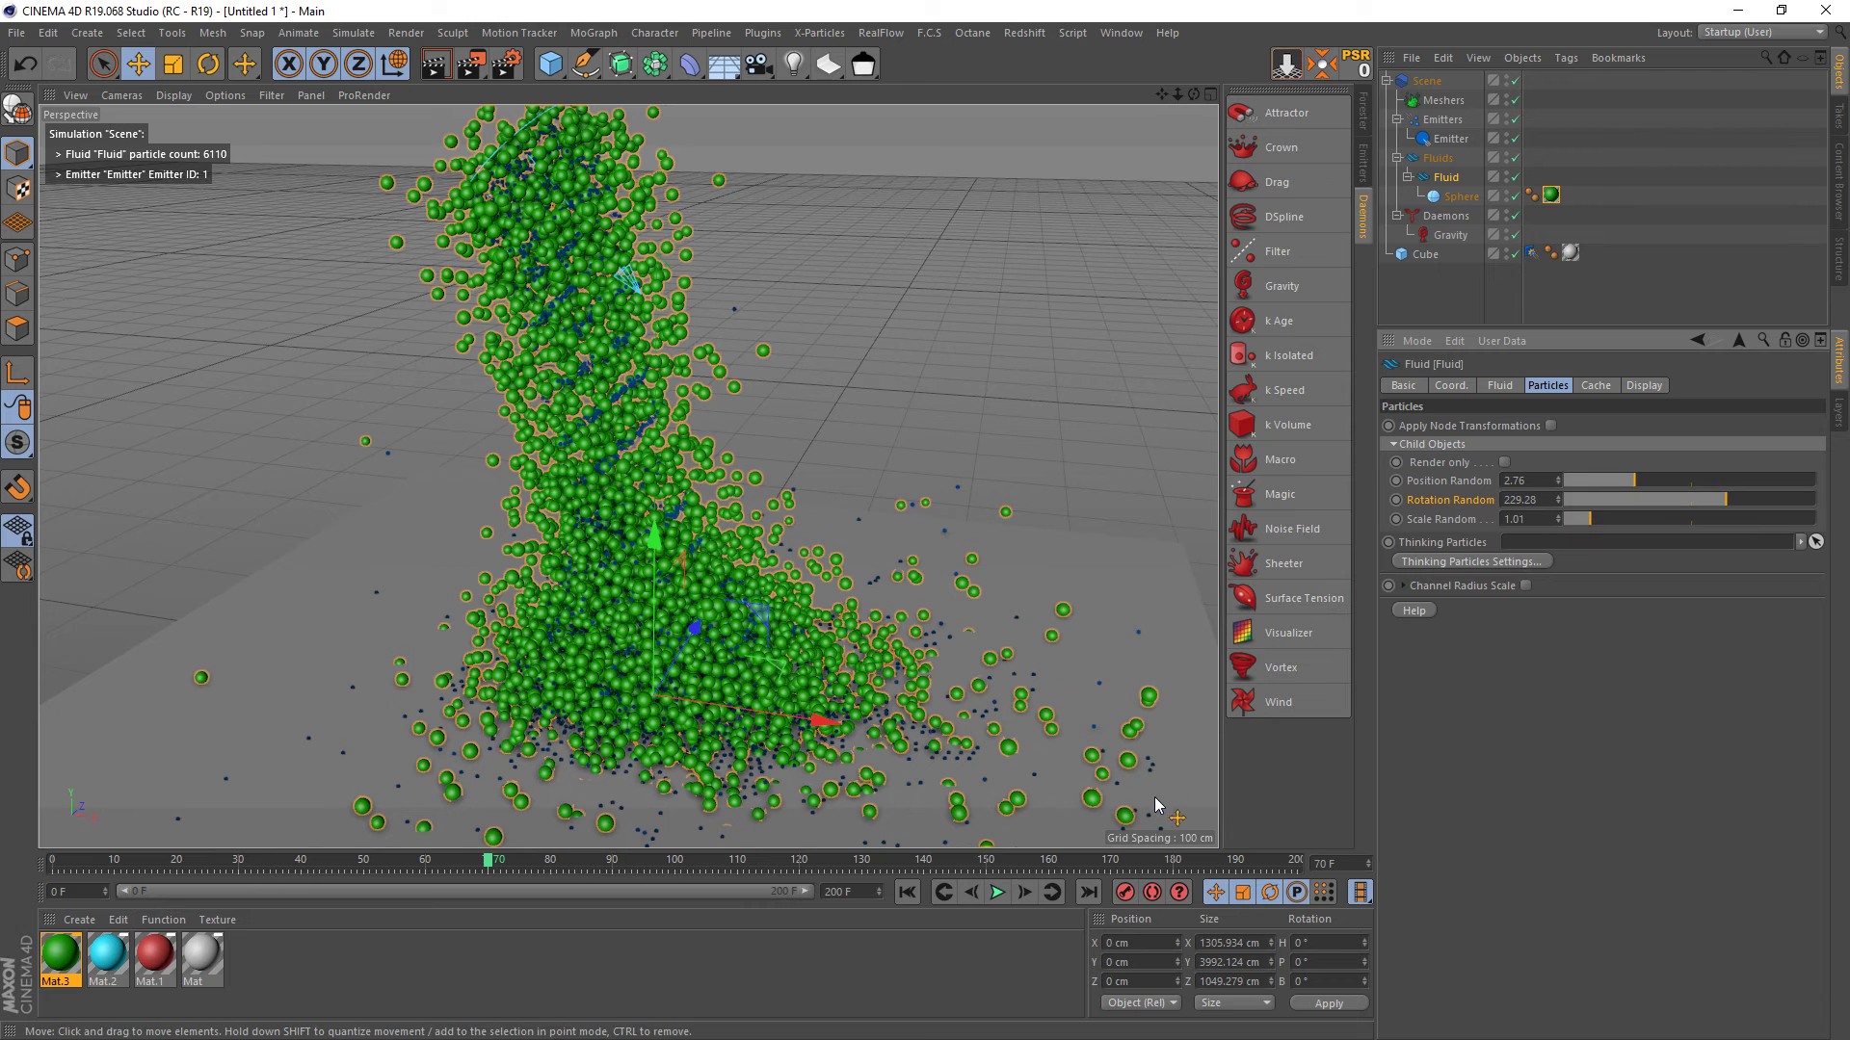
{"action": "left_click_drag", "start_coordinate": [1622, 482], "coordinate": [1610, 479]}
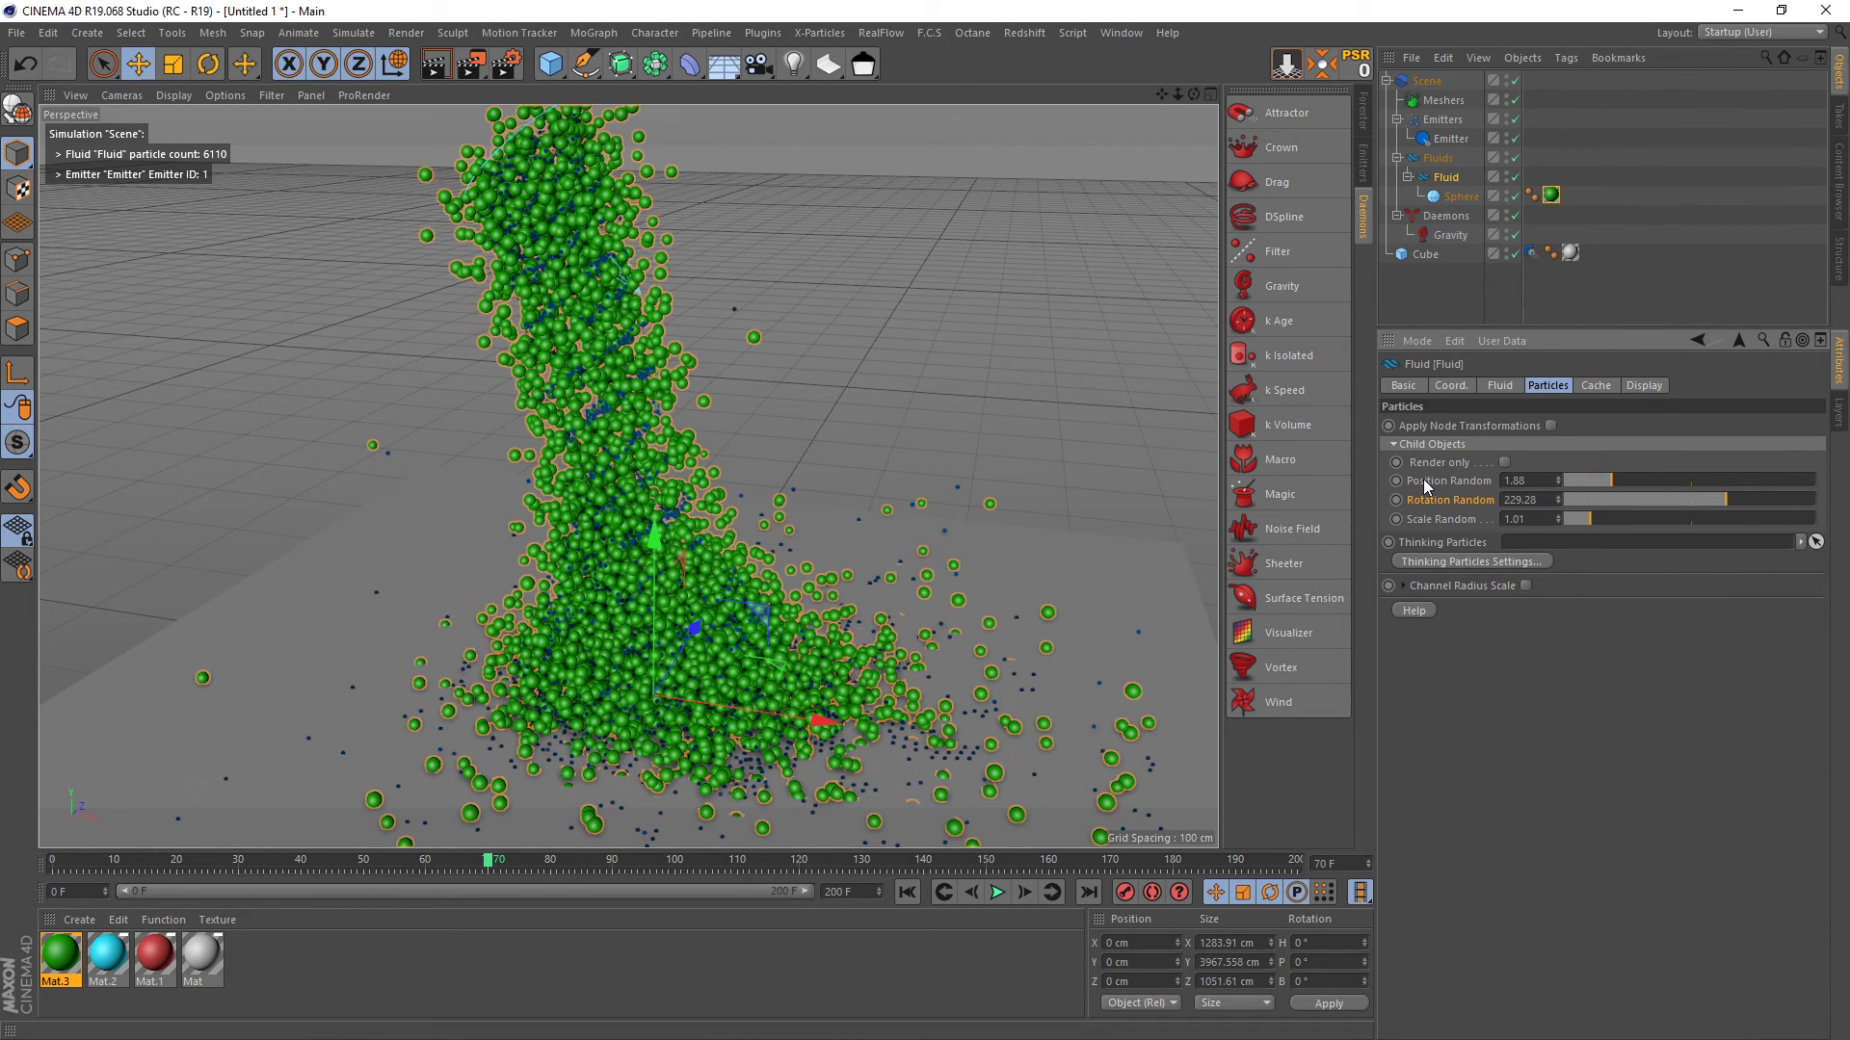
{"action": "left_click", "coordinate": [906, 892]}
{"action": "left_click", "coordinate": [997, 892]}
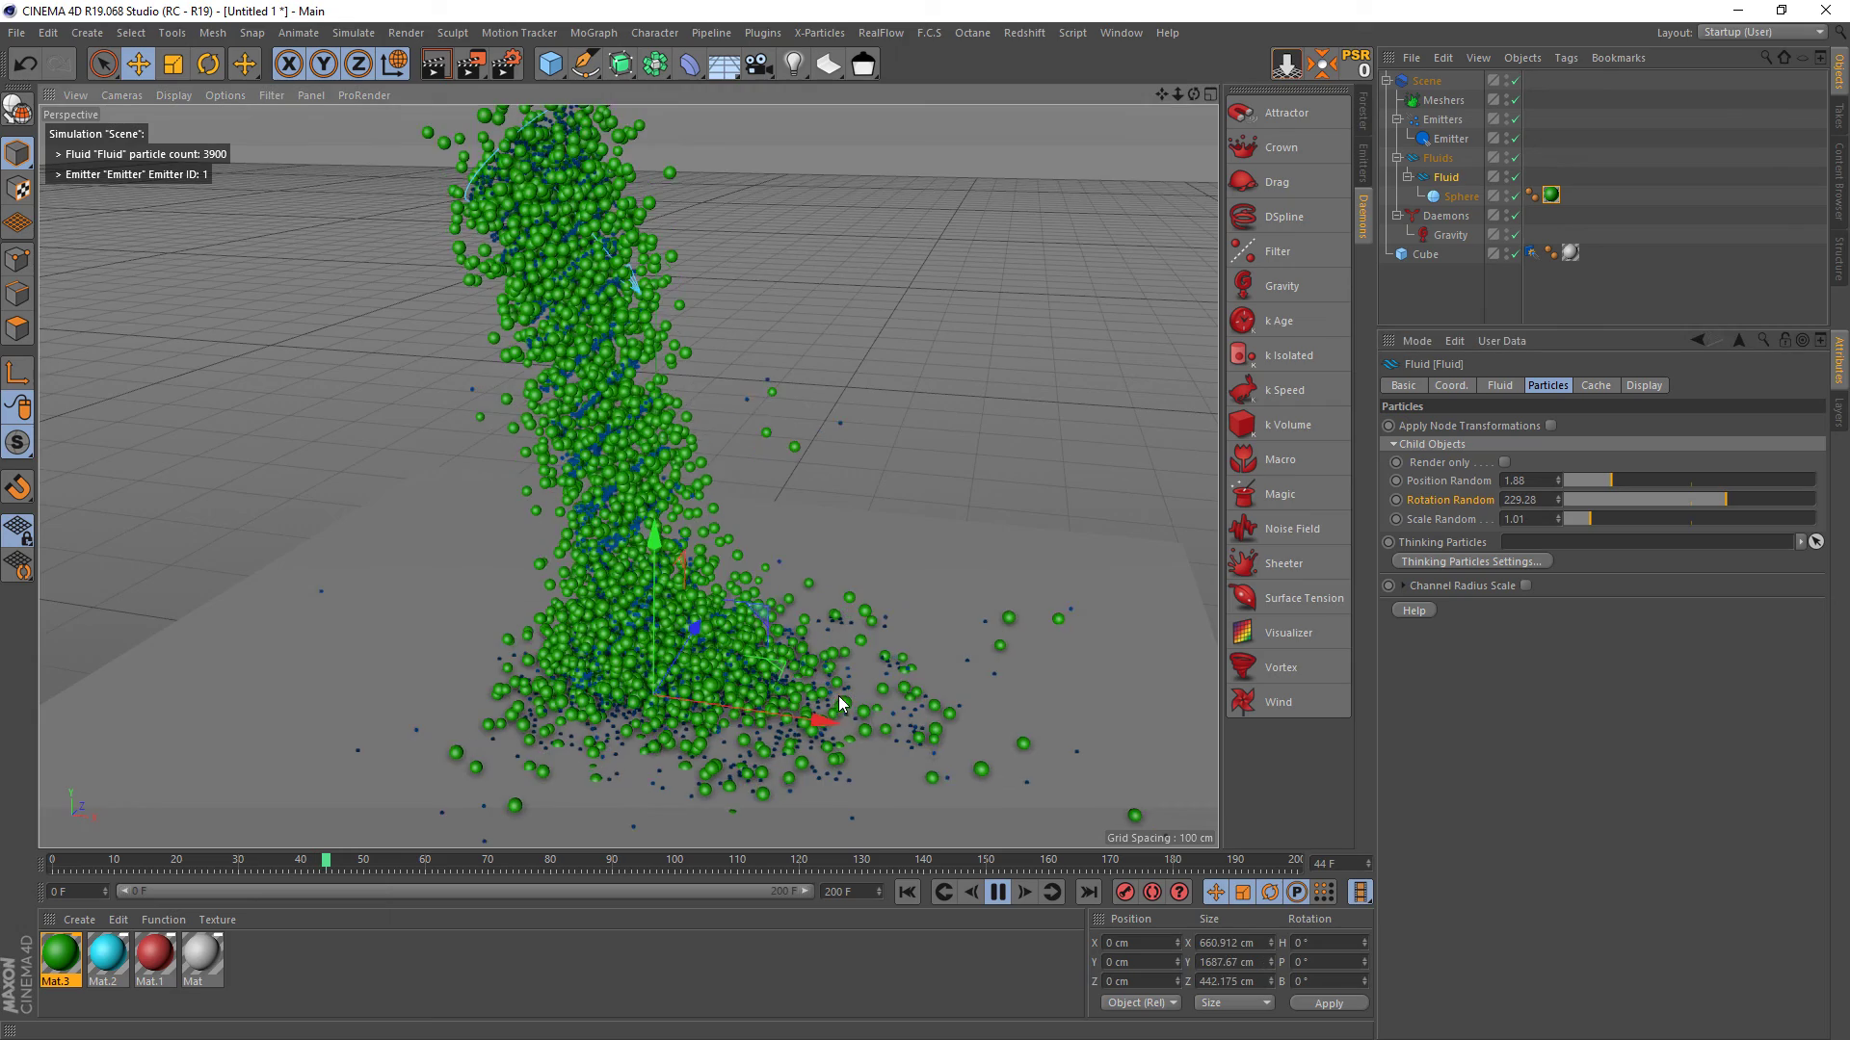
{"action": "left_click_drag", "start_coordinate": [792, 687], "coordinate": [794, 697], "text": "alt"}
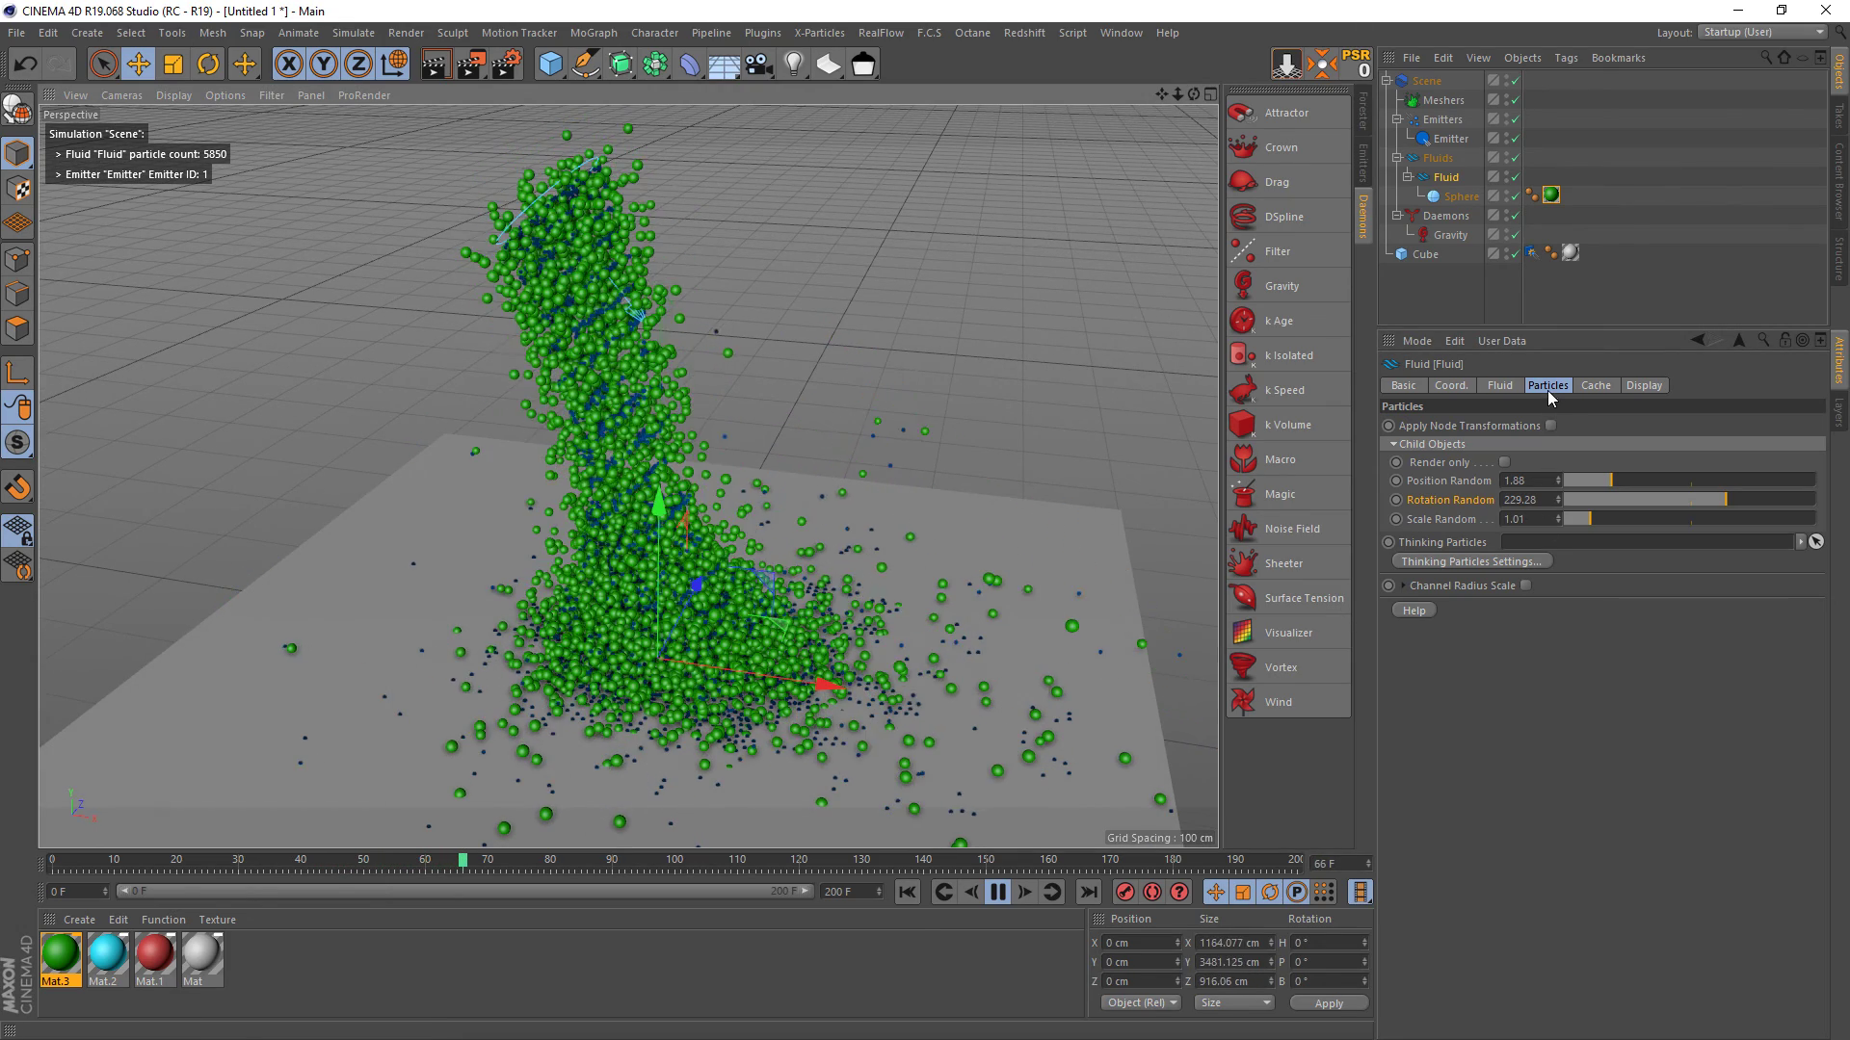
{"action": "left_click", "coordinate": [1503, 385]}
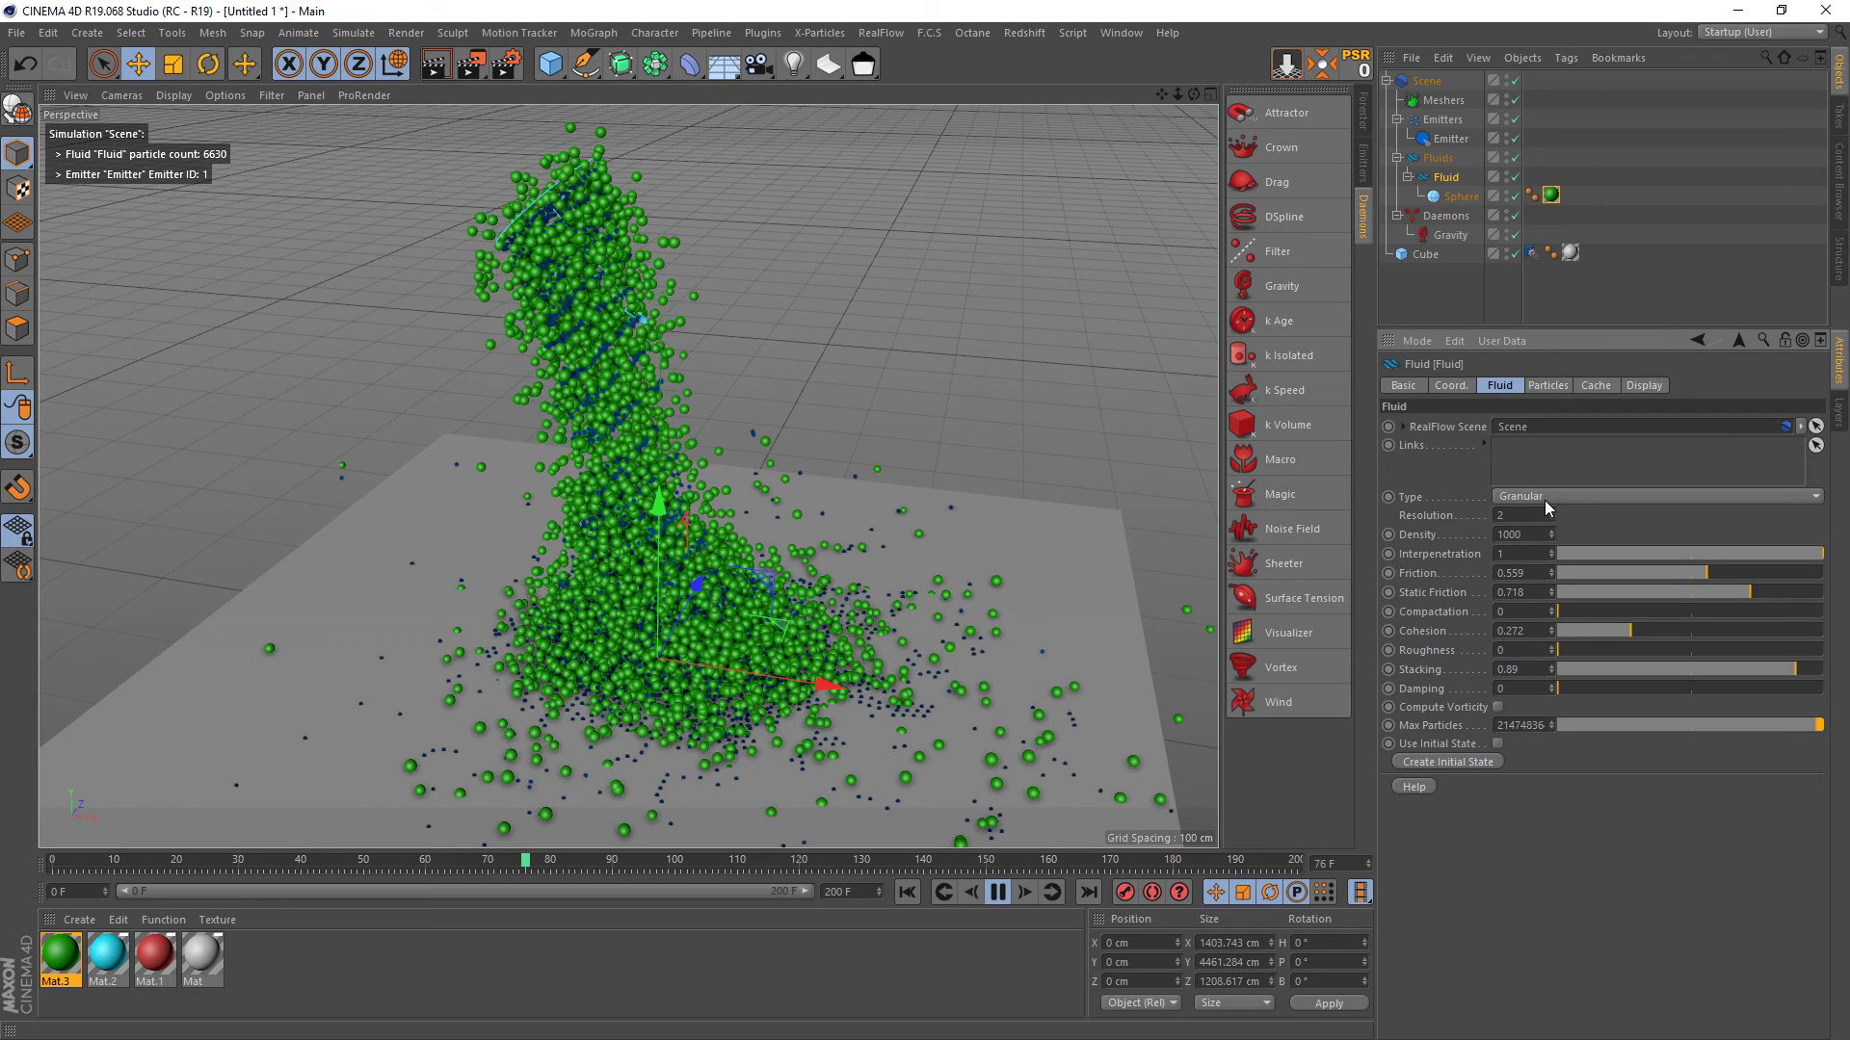
{"action": "left_click", "coordinate": [1544, 502]}
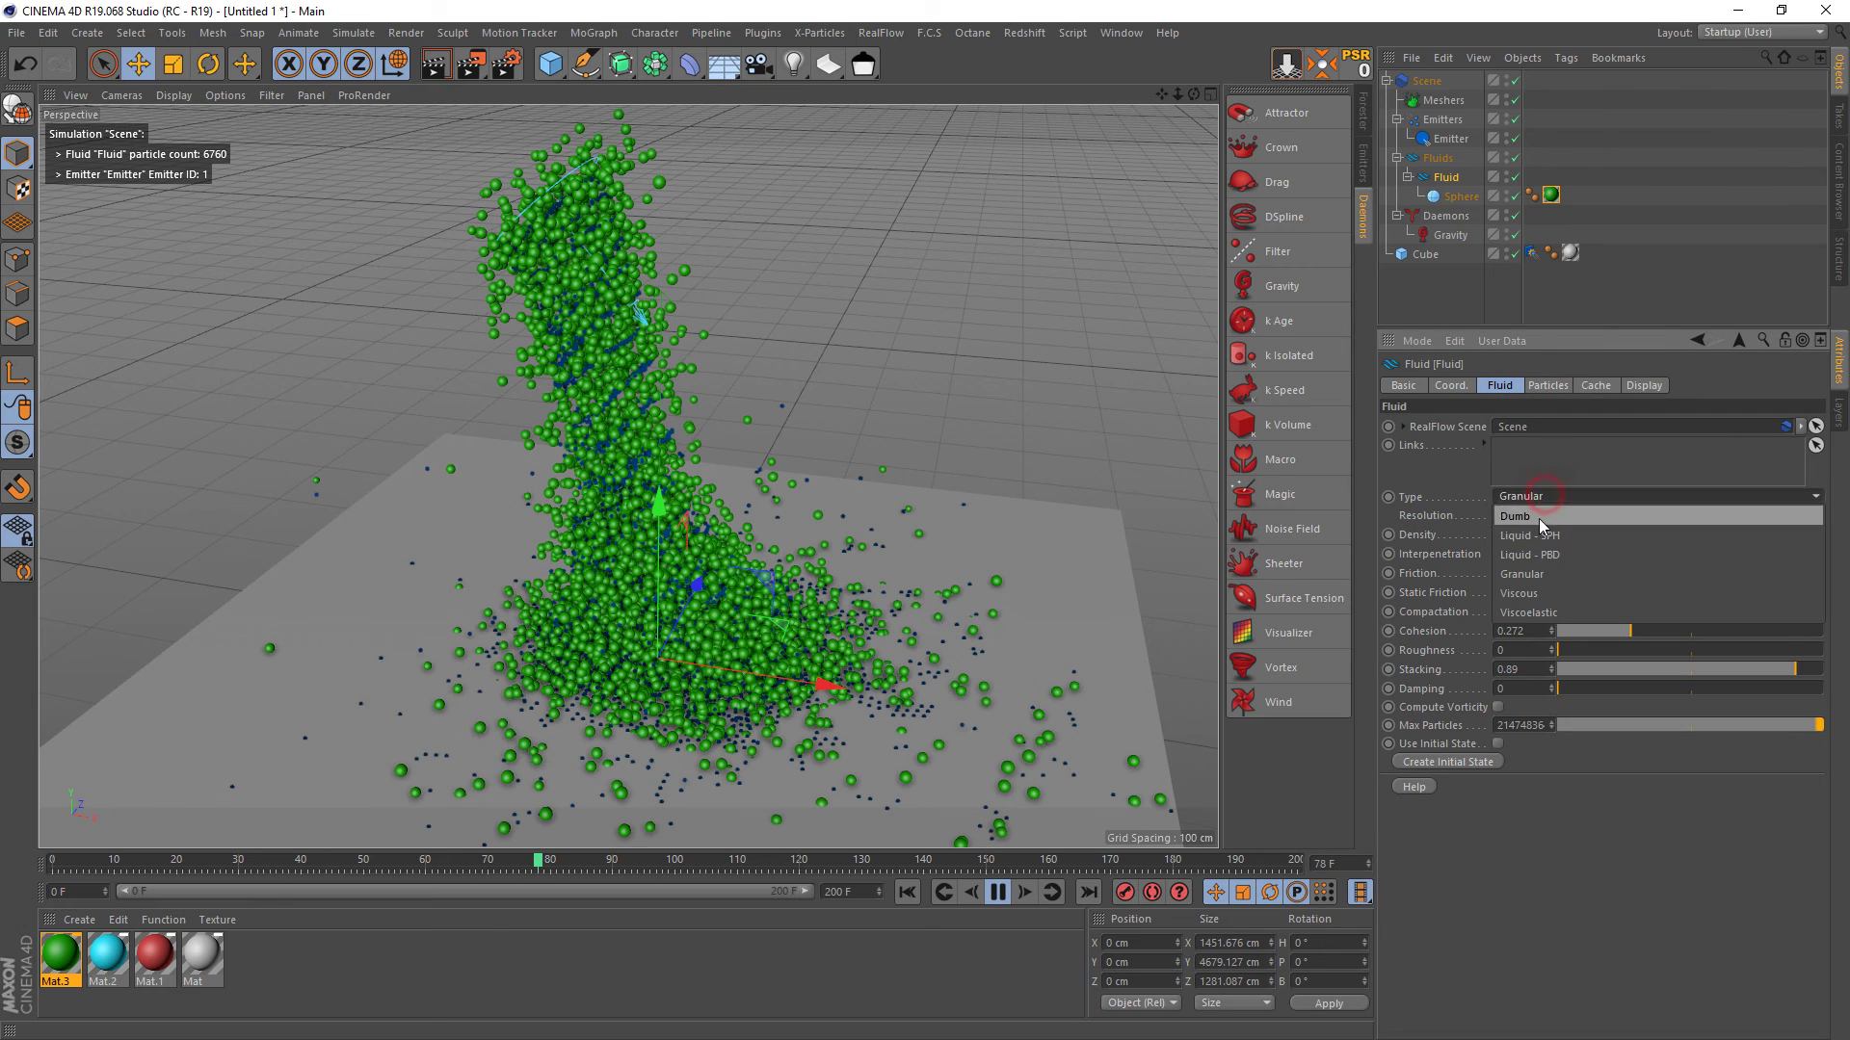
{"action": "left_click", "coordinate": [1537, 574]}
{"action": "left_click", "coordinate": [1550, 385]}
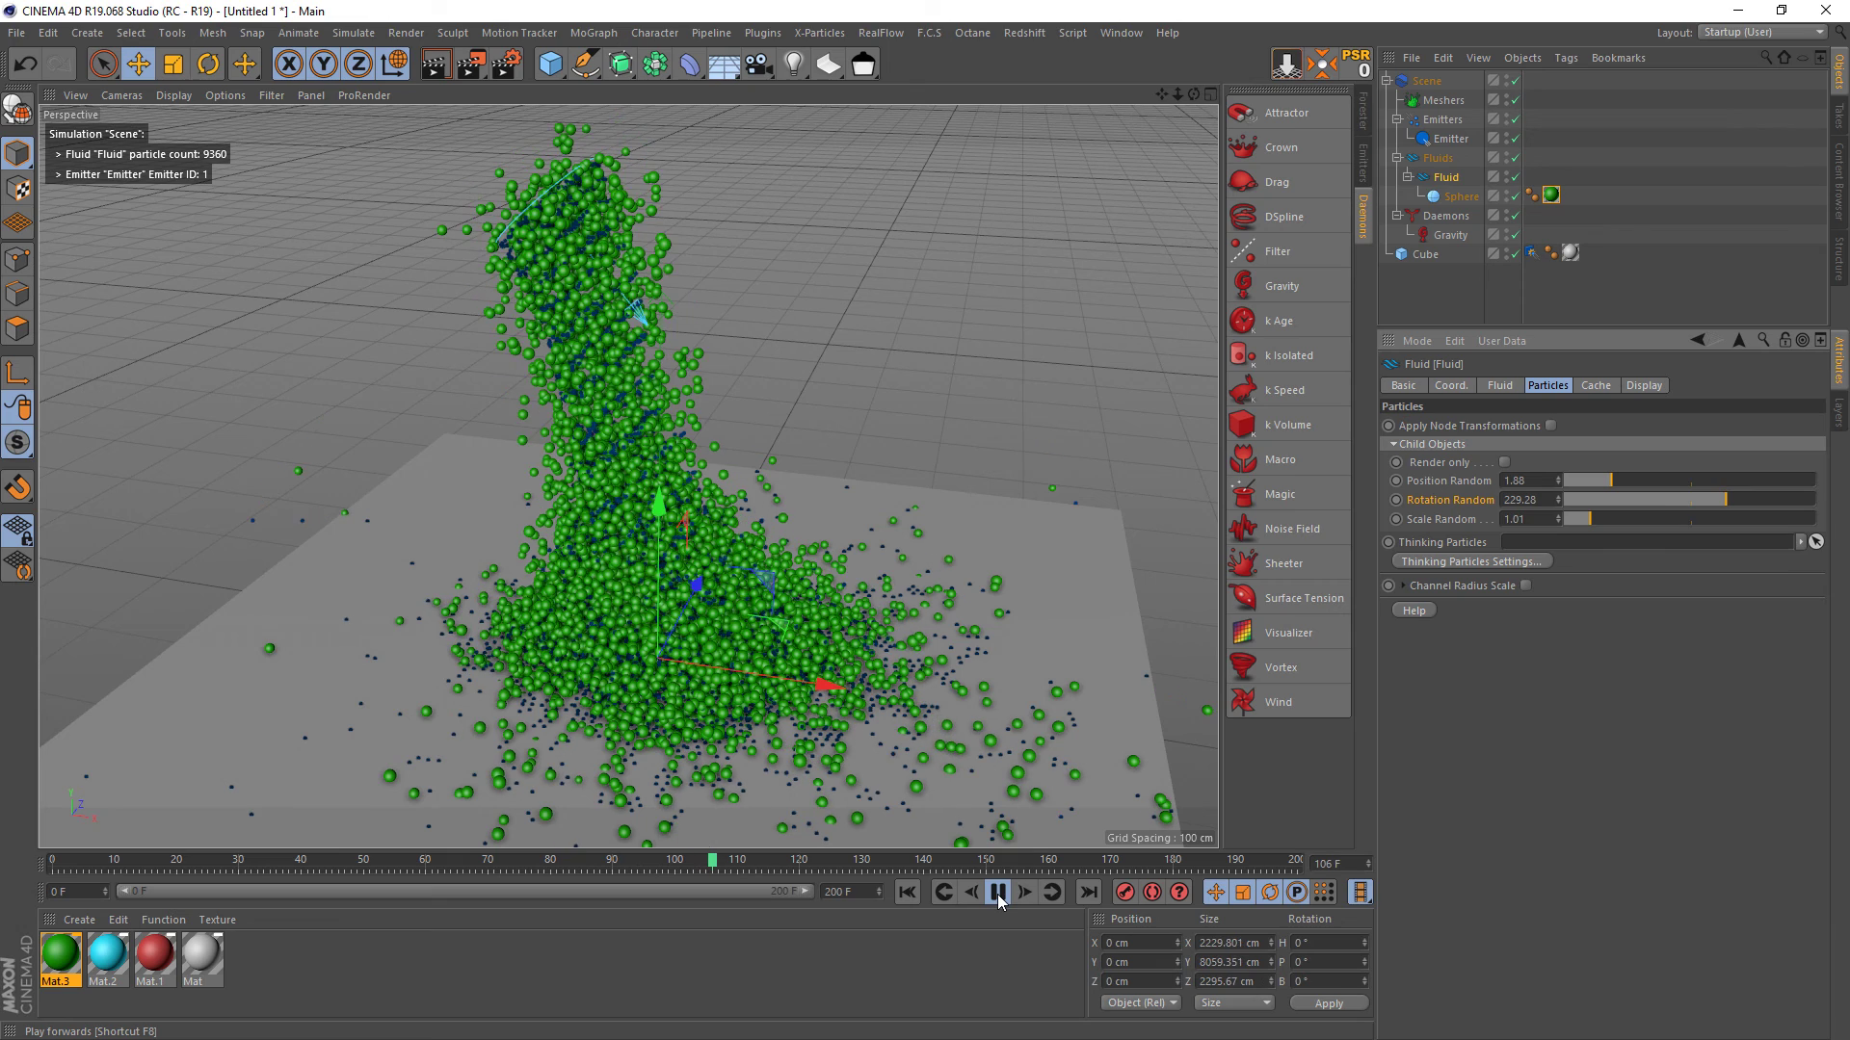
- Sweep the emitter right, then back left to X −83.614 cm, during playback
{"action": "left_click", "coordinate": [1456, 145]}
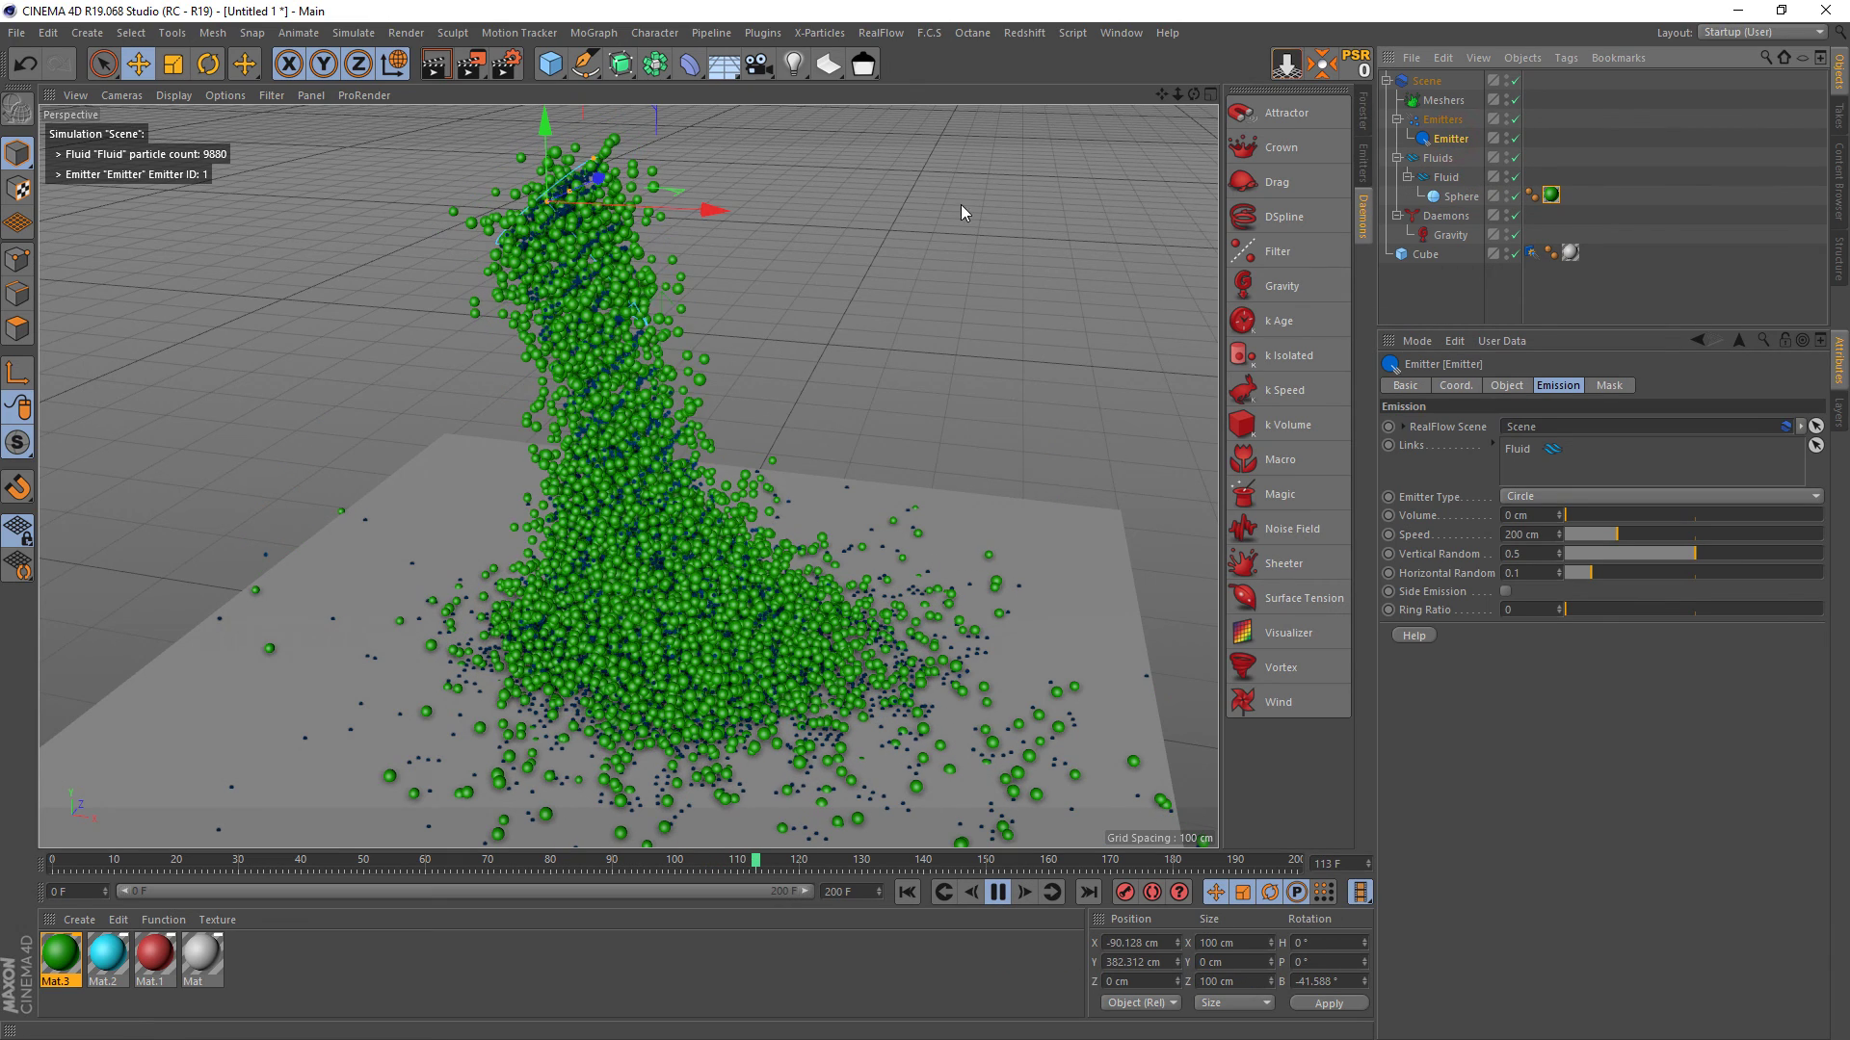
{"action": "left_click_drag", "start_coordinate": [713, 210], "coordinate": [1000, 255]}
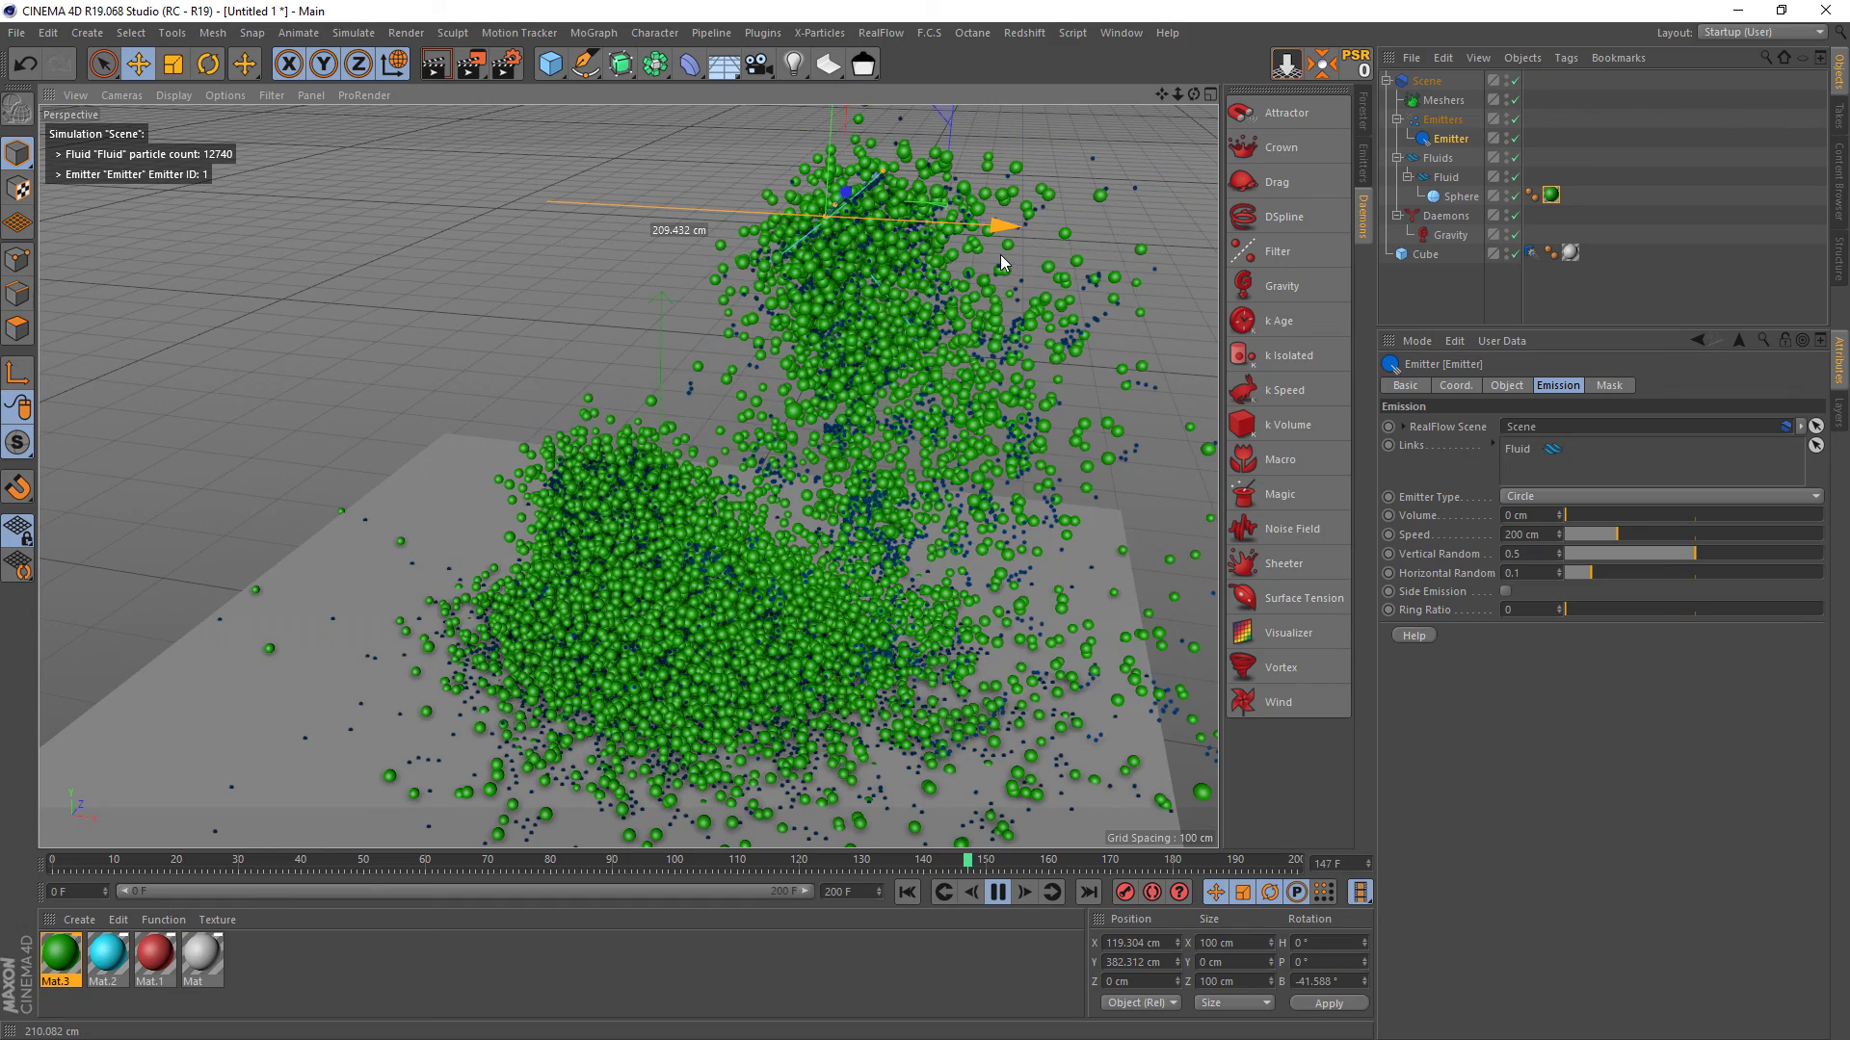
{"action": "left_click_drag", "start_coordinate": [1000, 254], "coordinate": [719, 226]}
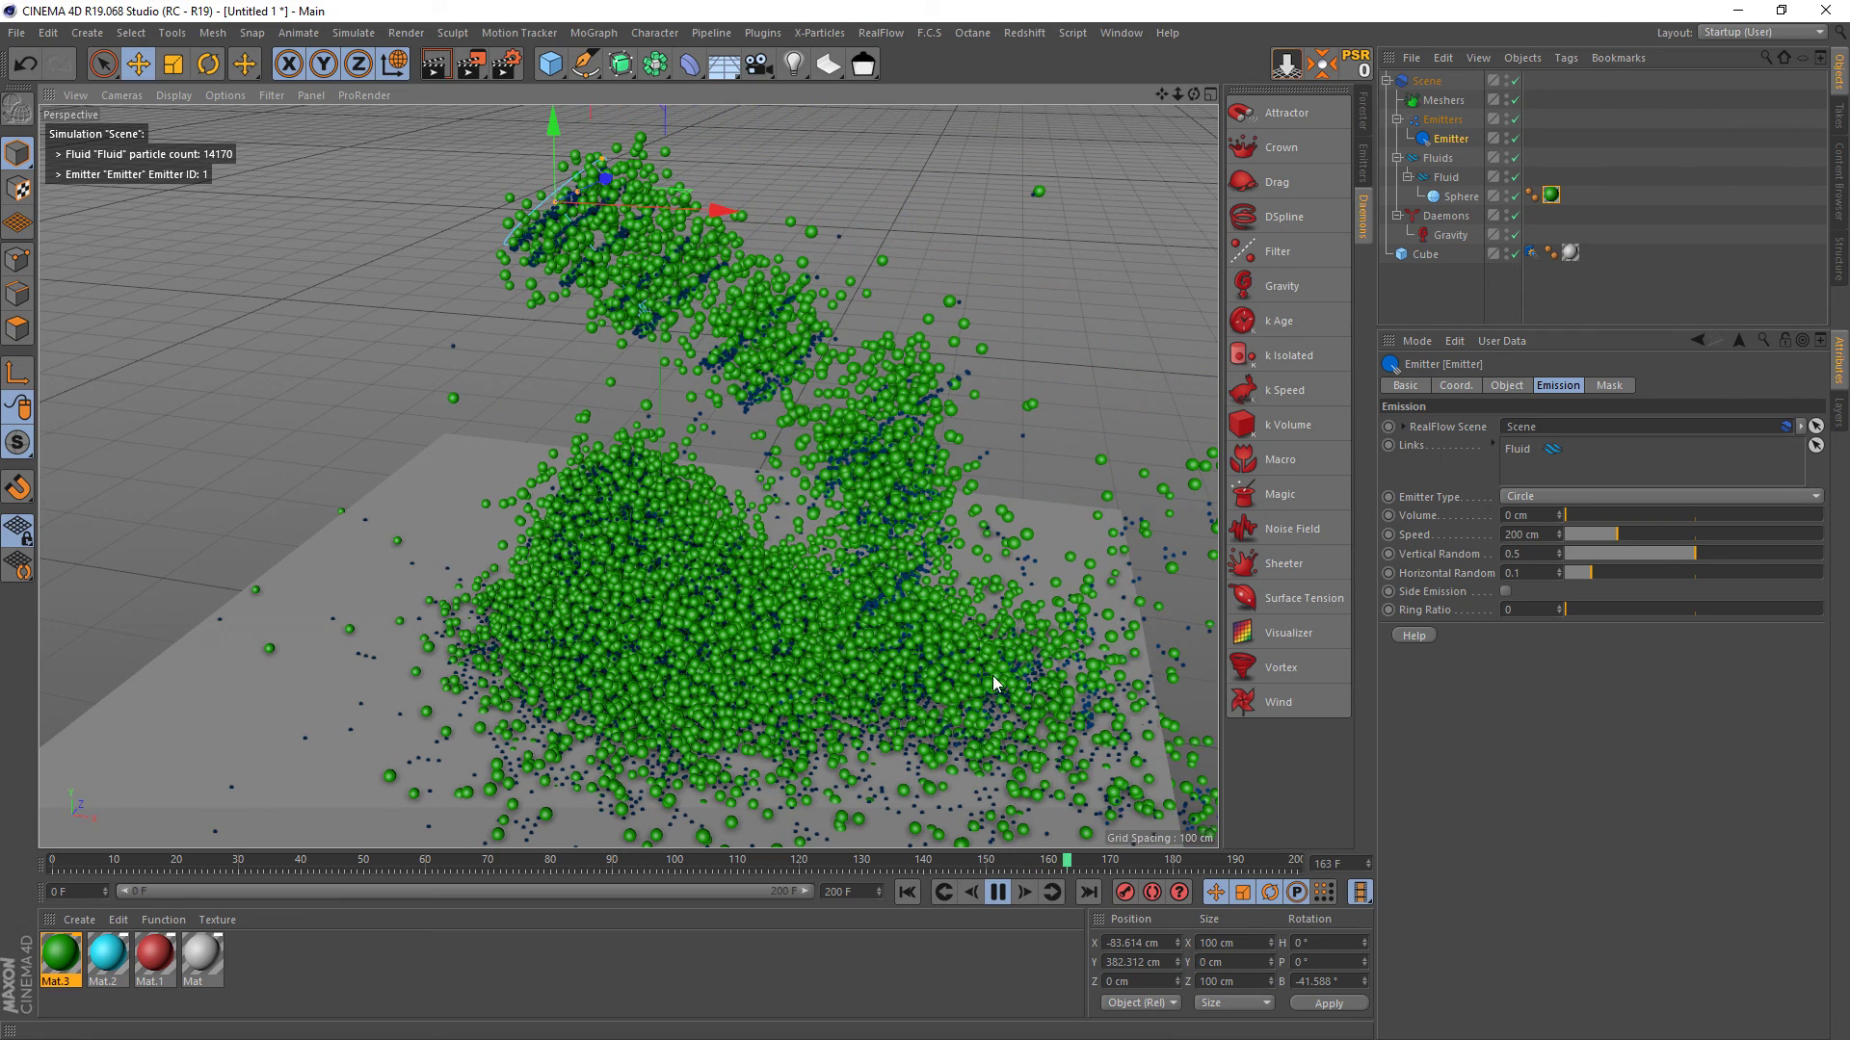
- Pause at frame 172, keep the fluid type Granular, and start editing the 1000 Density value
{"action": "left_click", "coordinate": [1000, 892]}
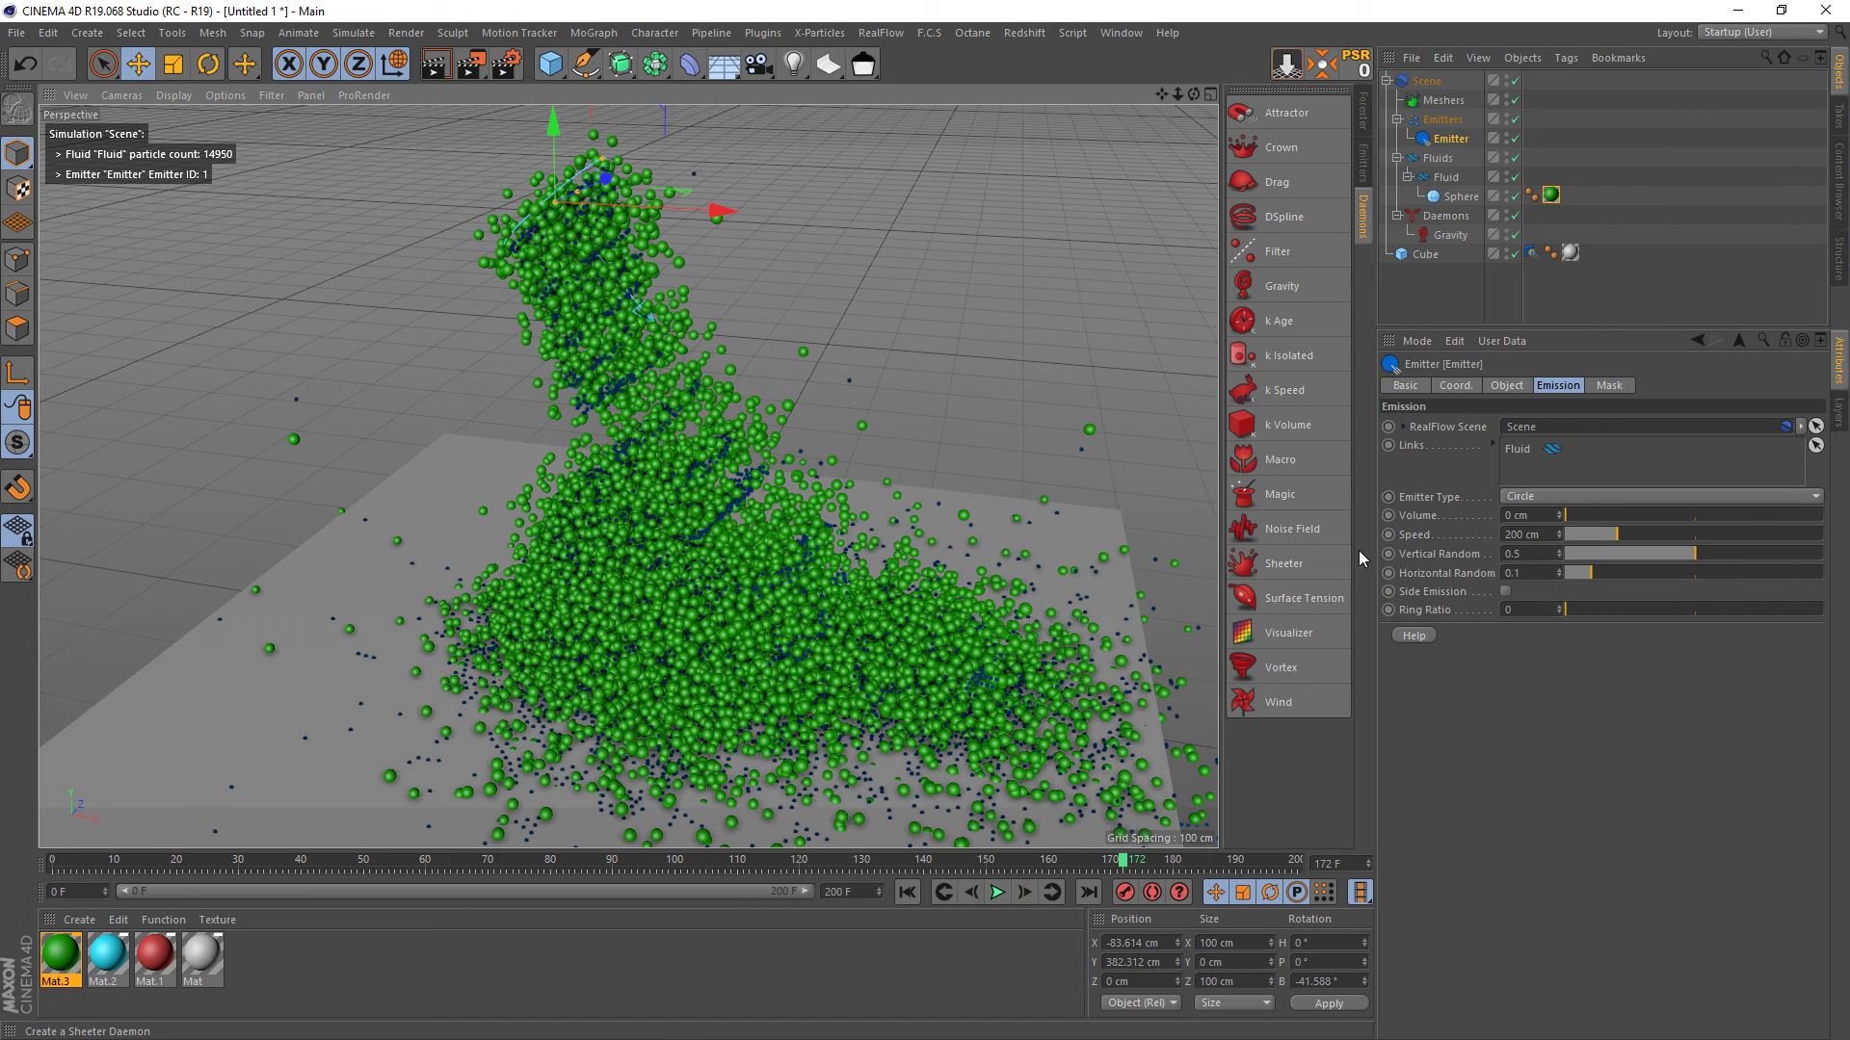
{"action": "left_click", "coordinate": [1447, 177]}
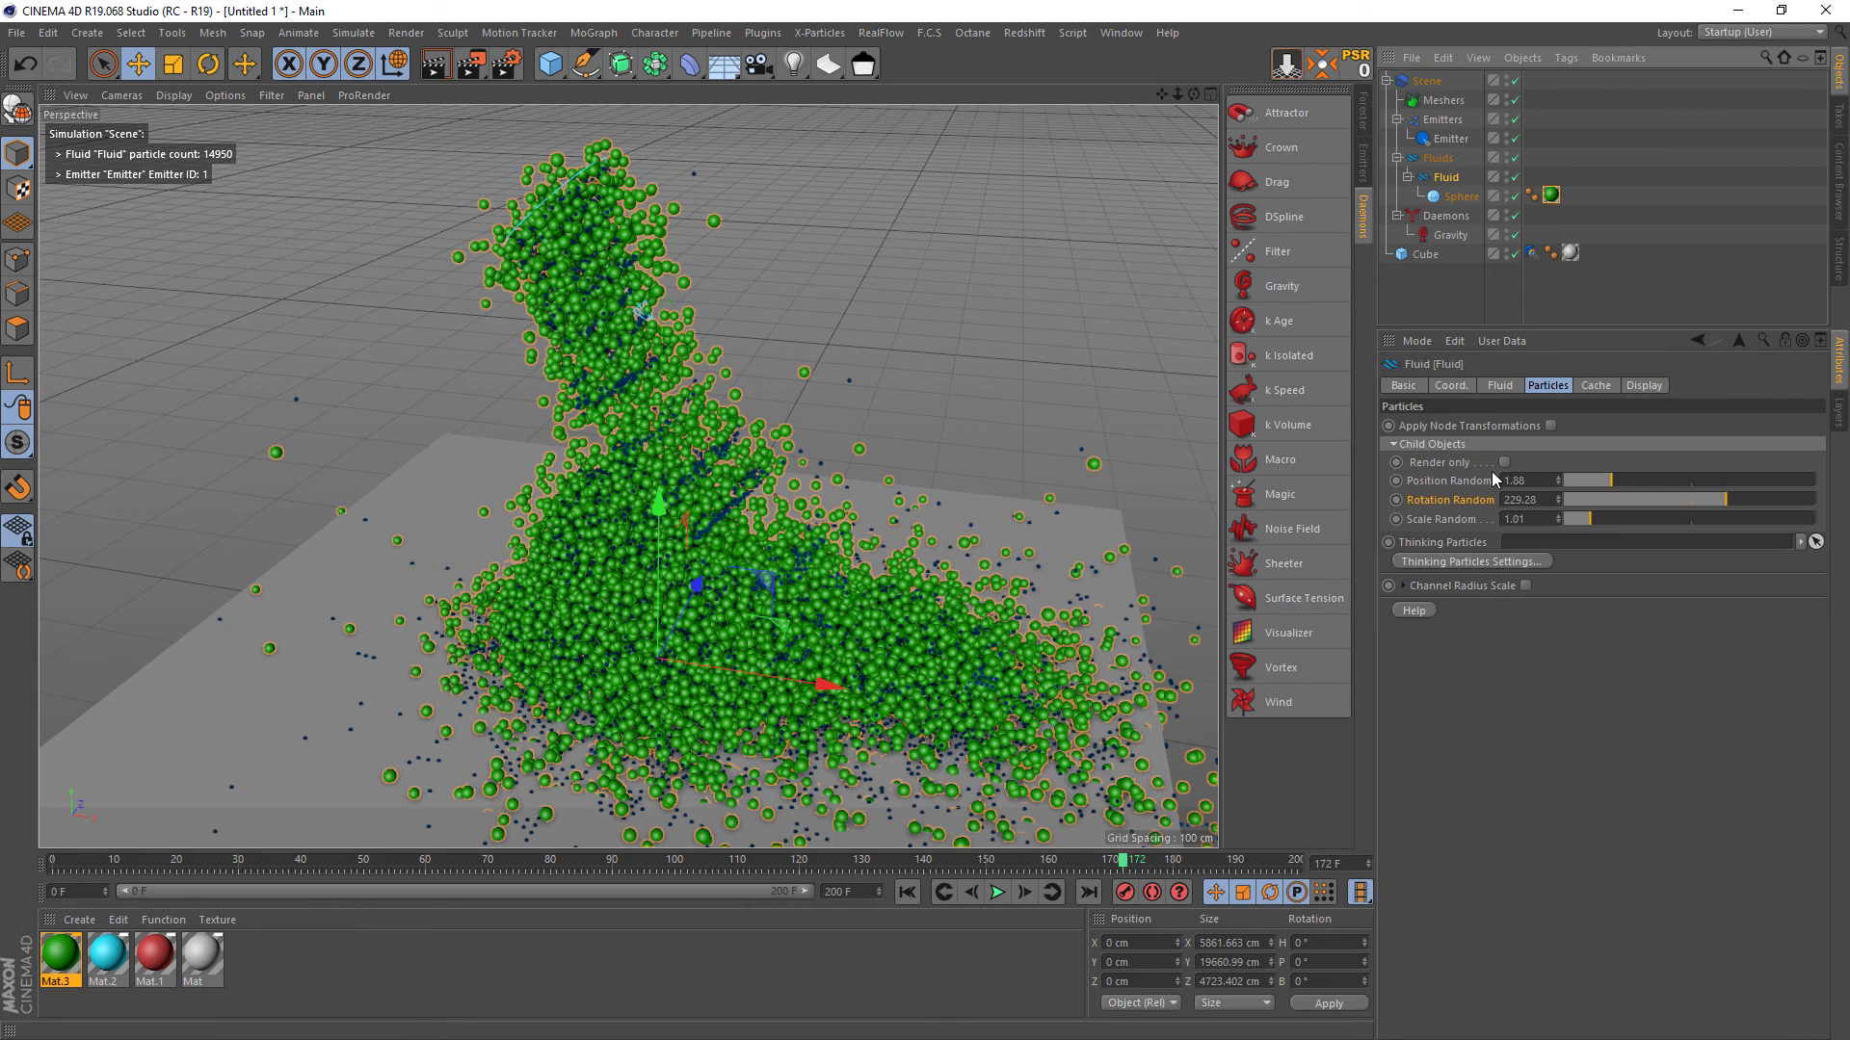
{"action": "left_click", "coordinate": [1500, 386]}
{"action": "left_click", "coordinate": [1526, 496]}
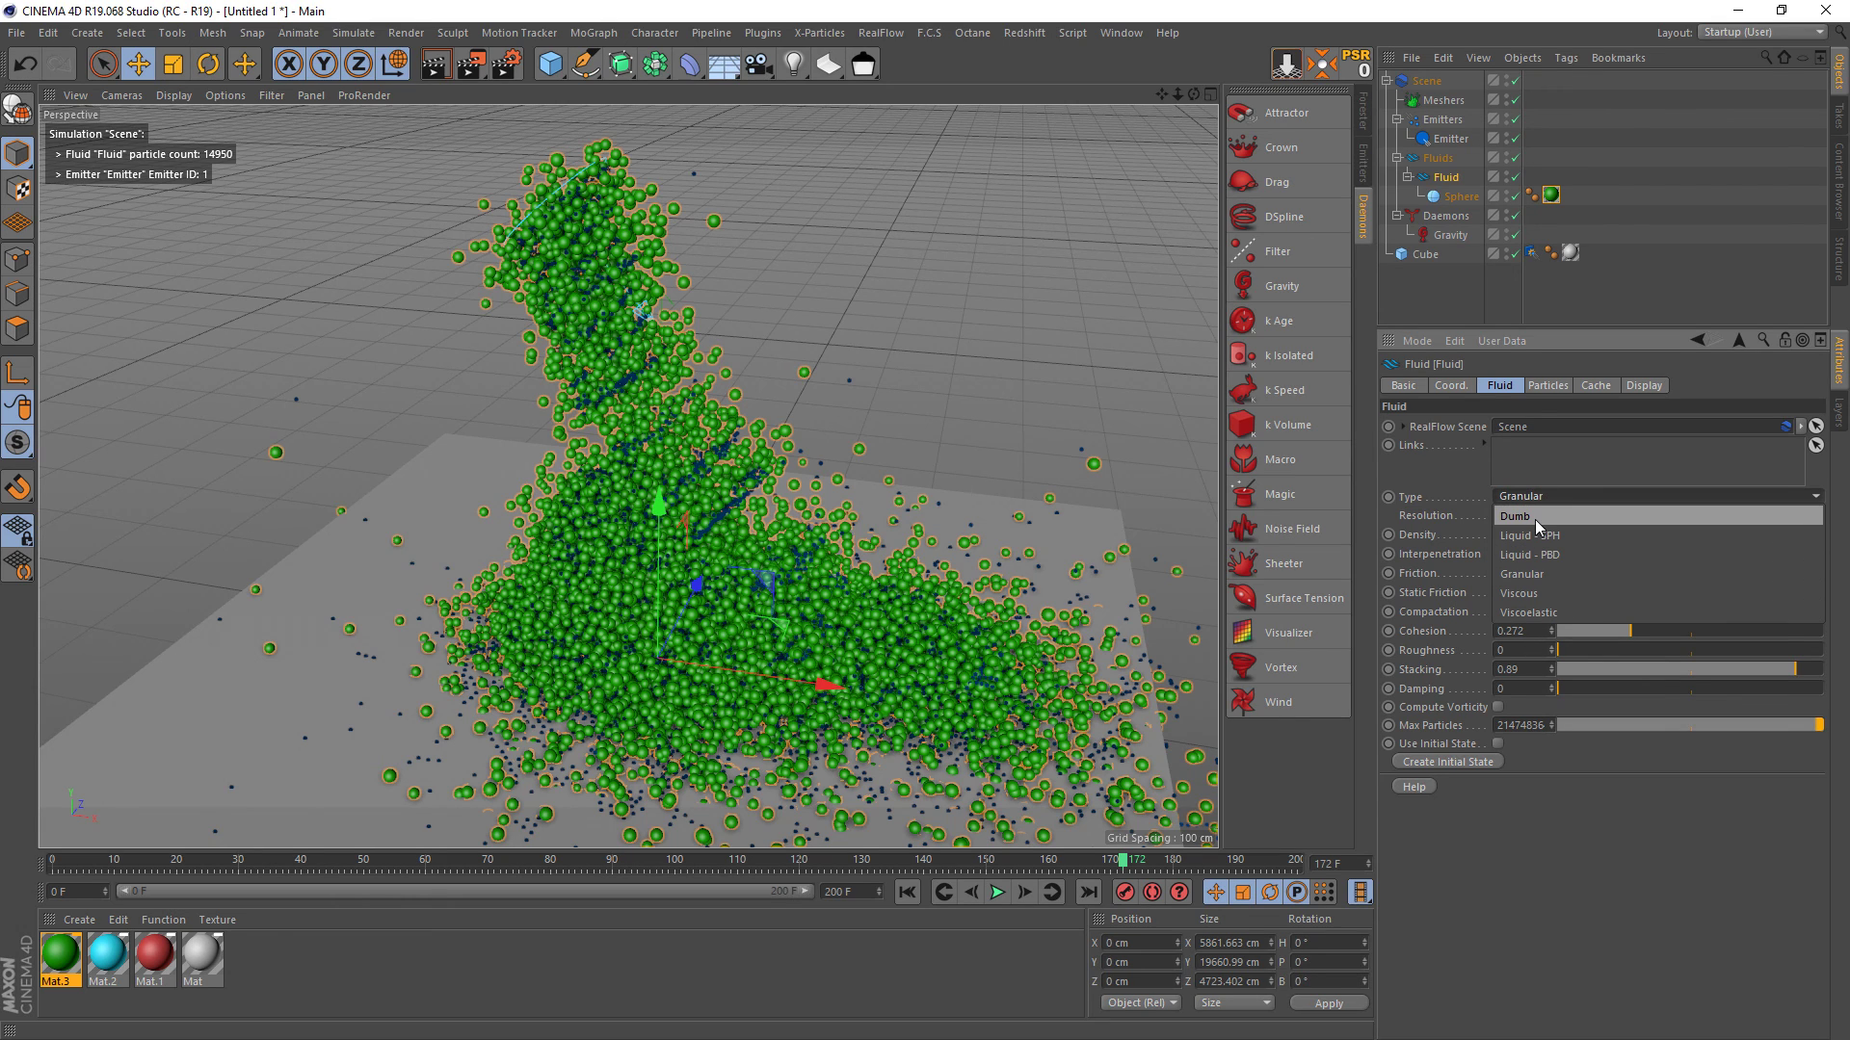
{"action": "left_click", "coordinate": [1543, 792]}
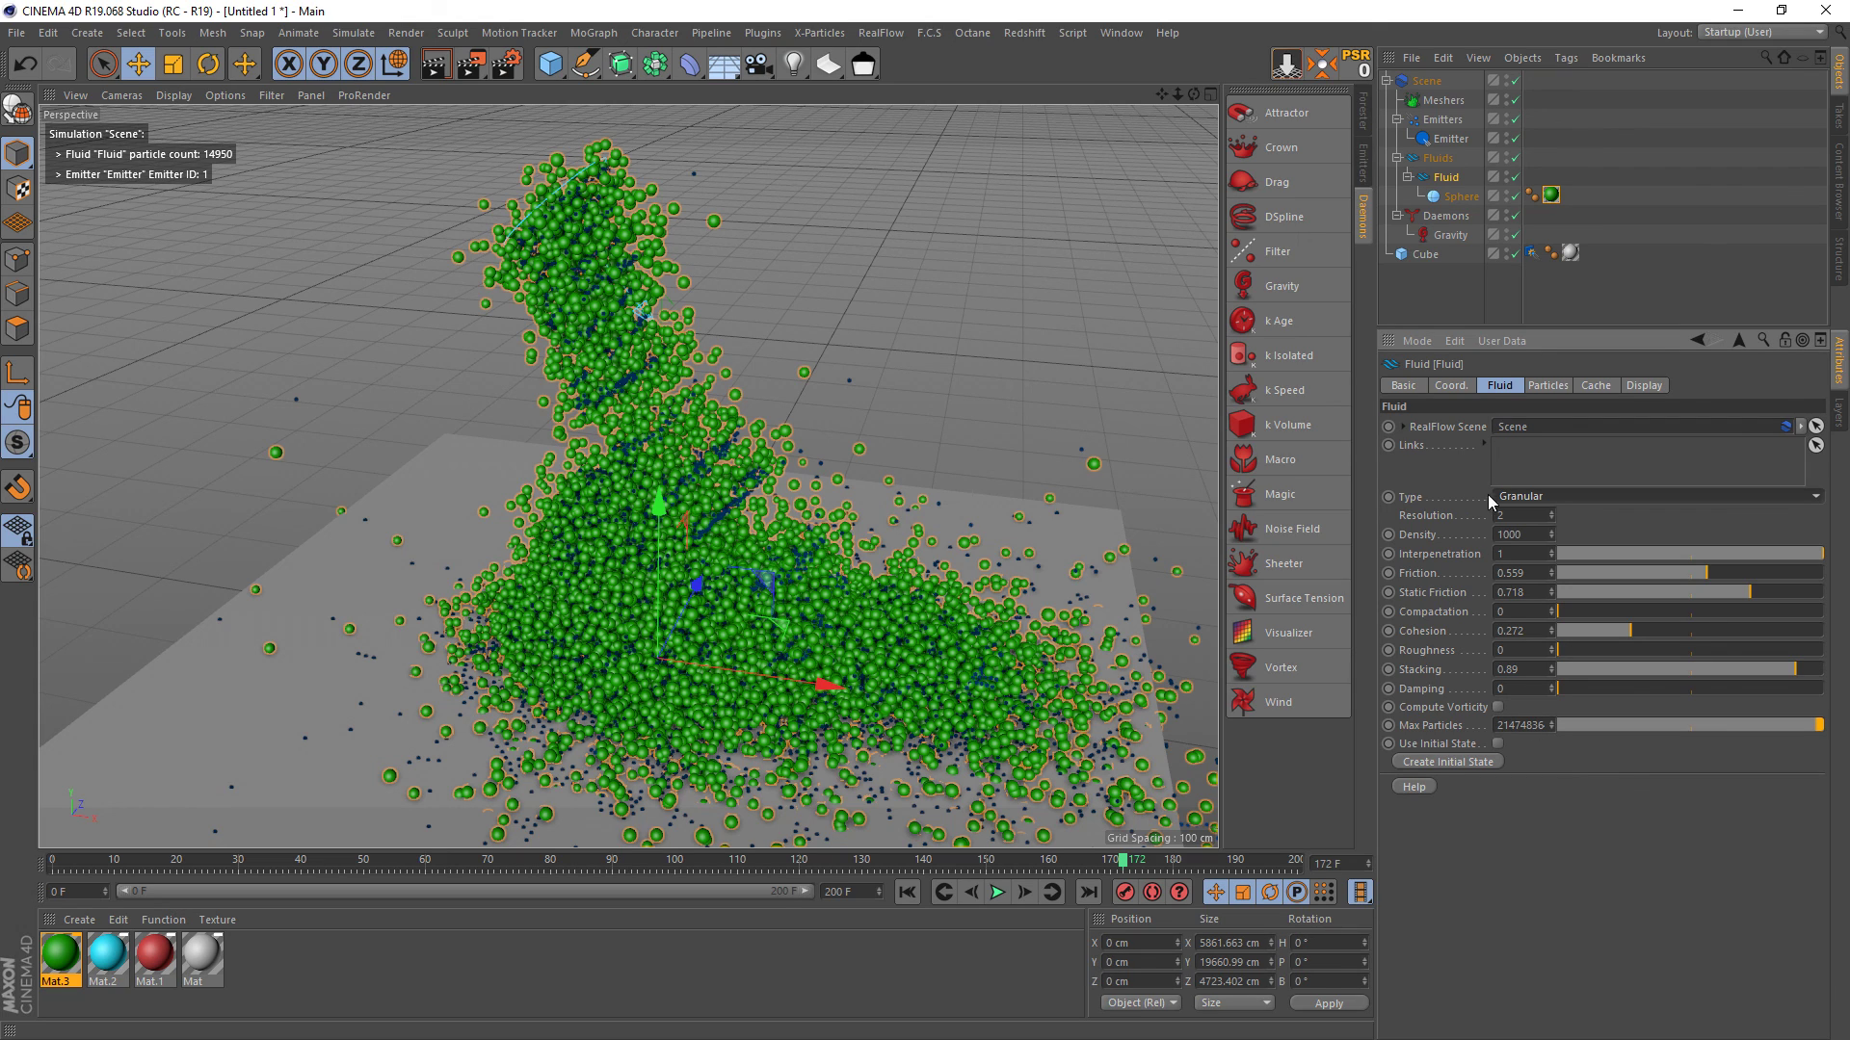
{"action": "left_click", "coordinate": [1525, 533]}
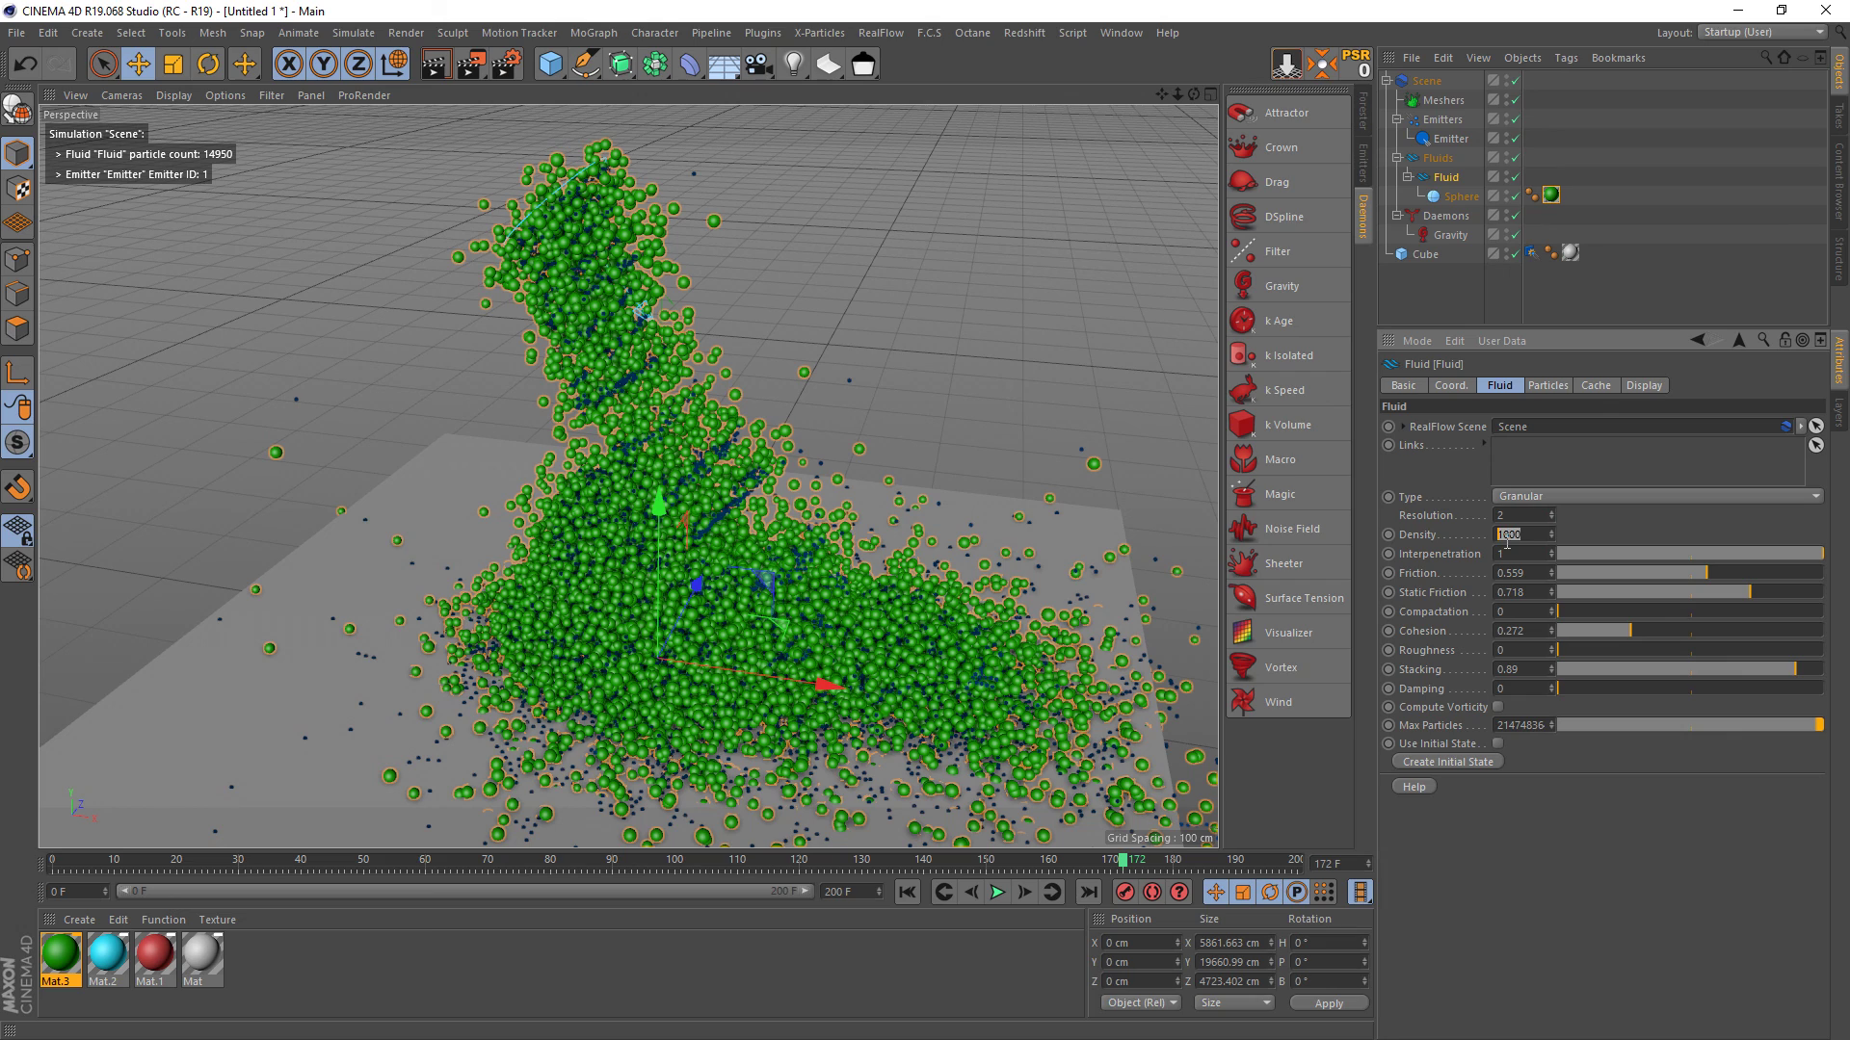